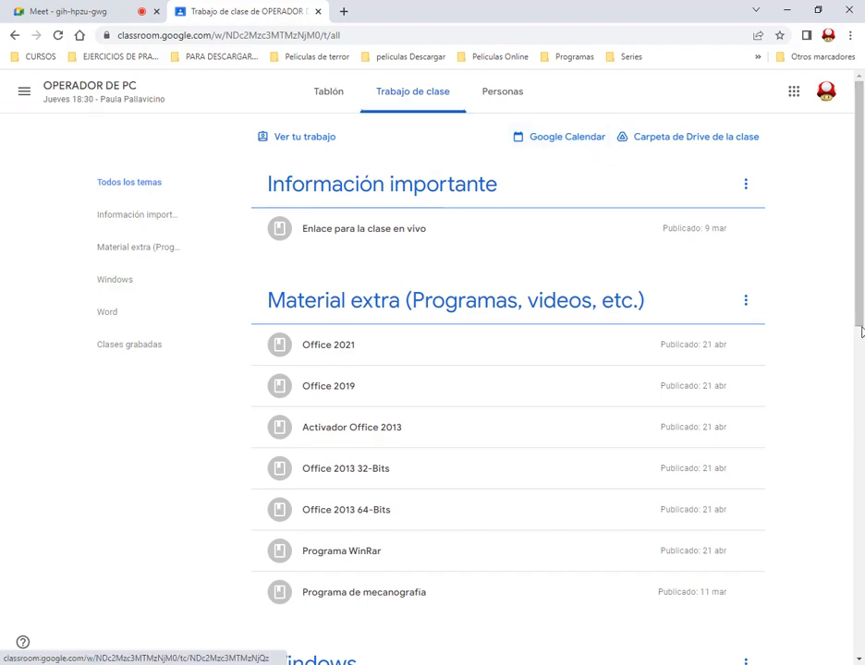
Open MANUAL DE WORD.pdf from the Manual de Word material in the class's Word topic
scroll(832, 323, "down", 5)
scroll(834, 321, "down", 2)
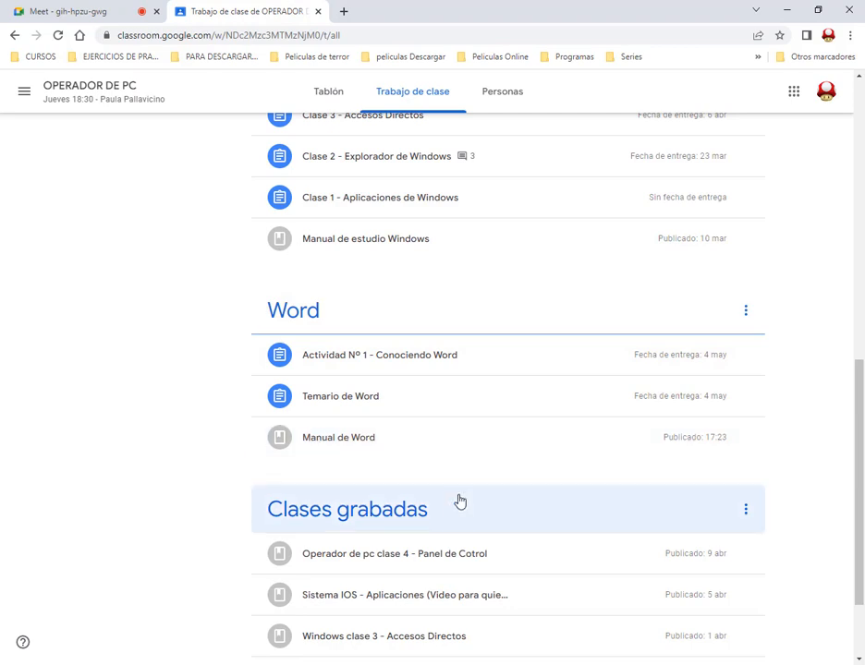
left_click(362, 443)
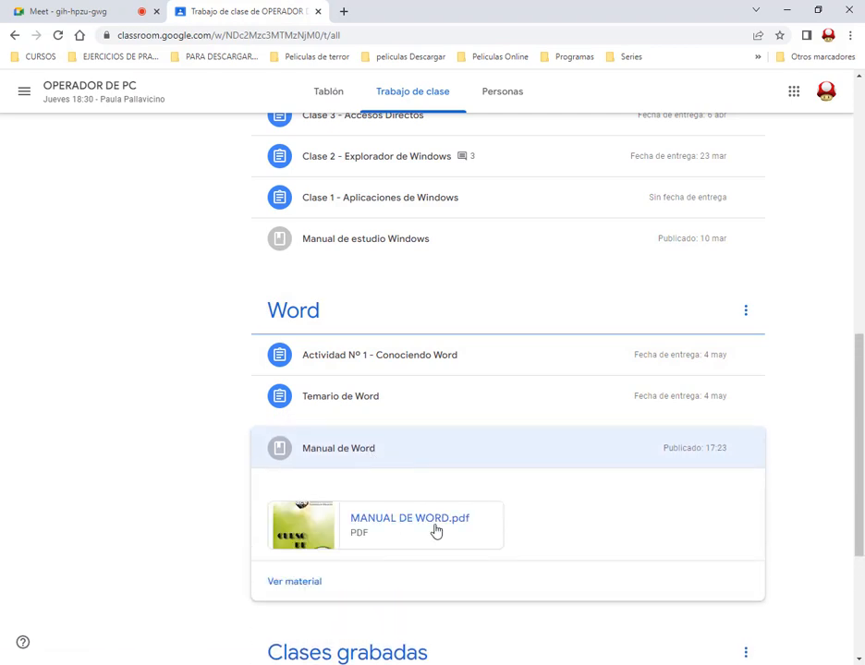
left_click(436, 531)
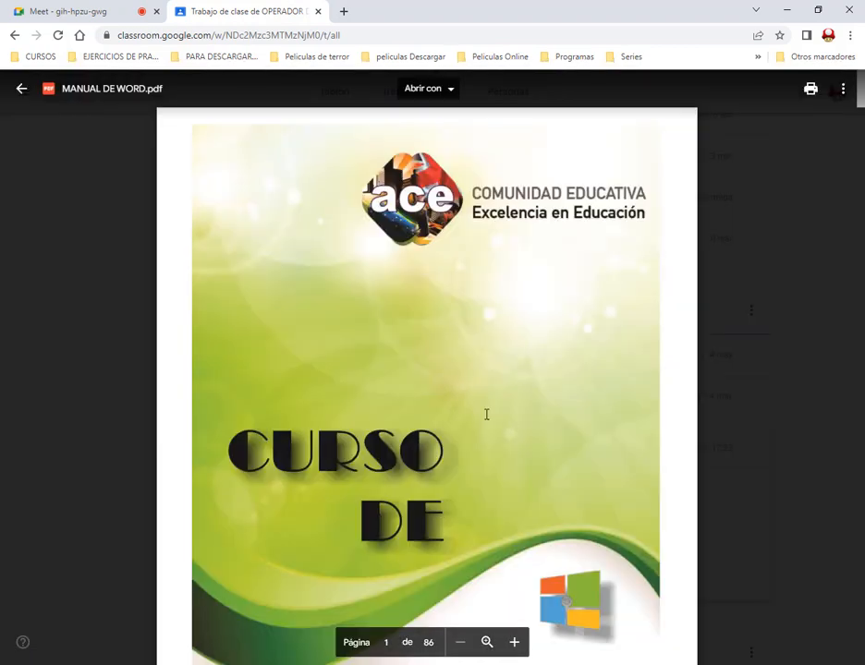
Look through the manual's index and opening pages on file formats, saving and basic editing, closing and reopening the preview at the end
scroll(557, 249, "down", 8)
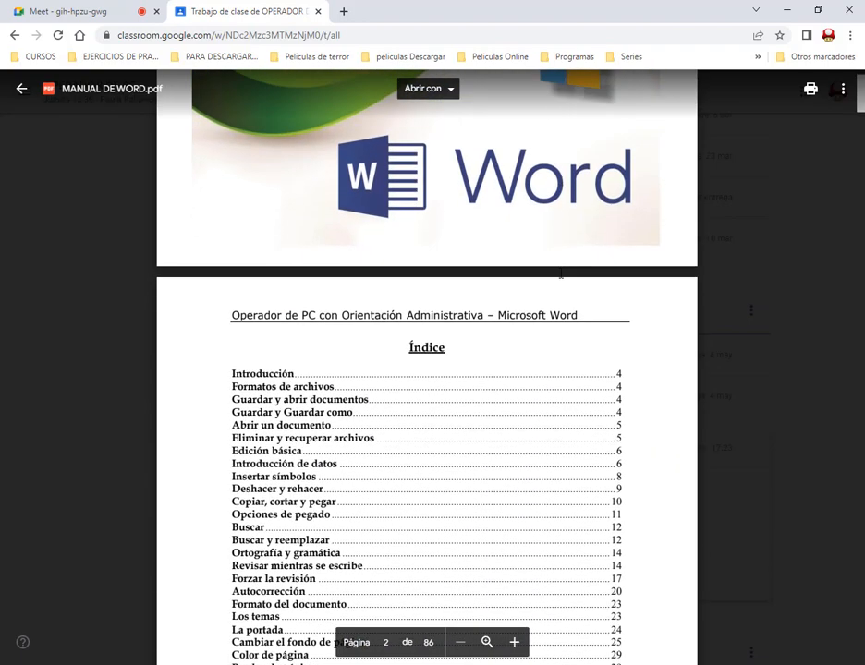
scroll(560, 274, "down", 5)
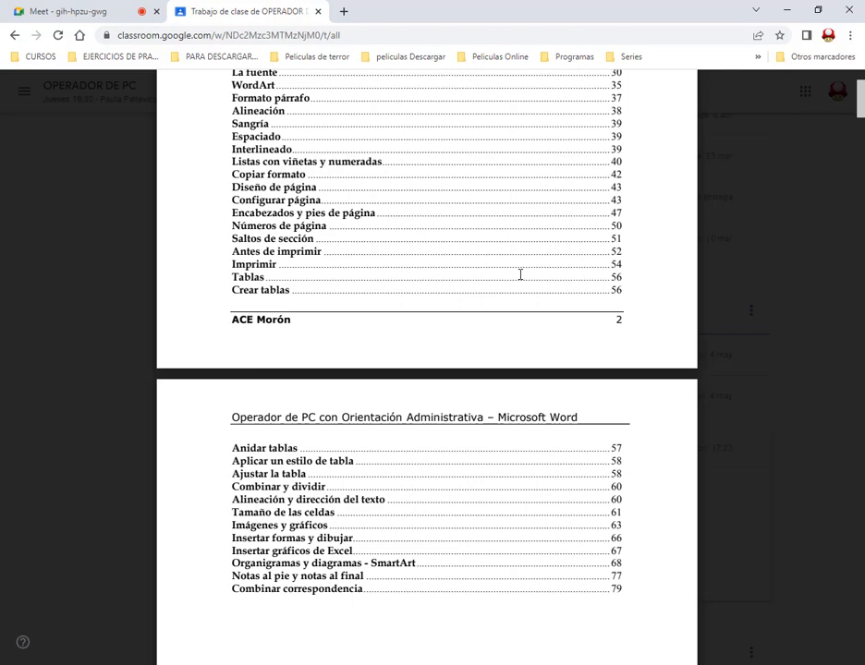
scroll(605, 283, "down", 10)
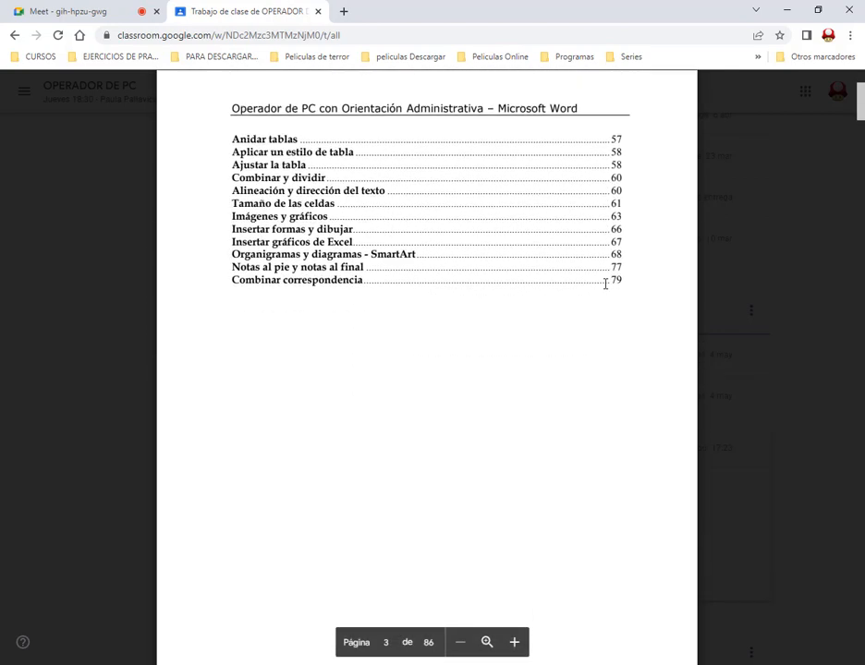
scroll(628, 326, "down", 3)
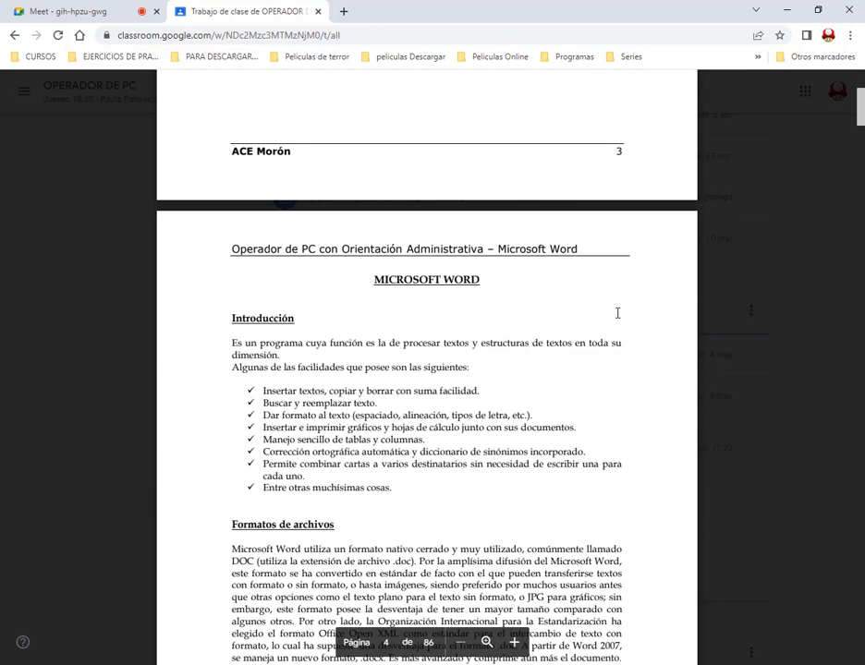
scroll(668, 285, "down", 2)
scroll(668, 288, "down", 2)
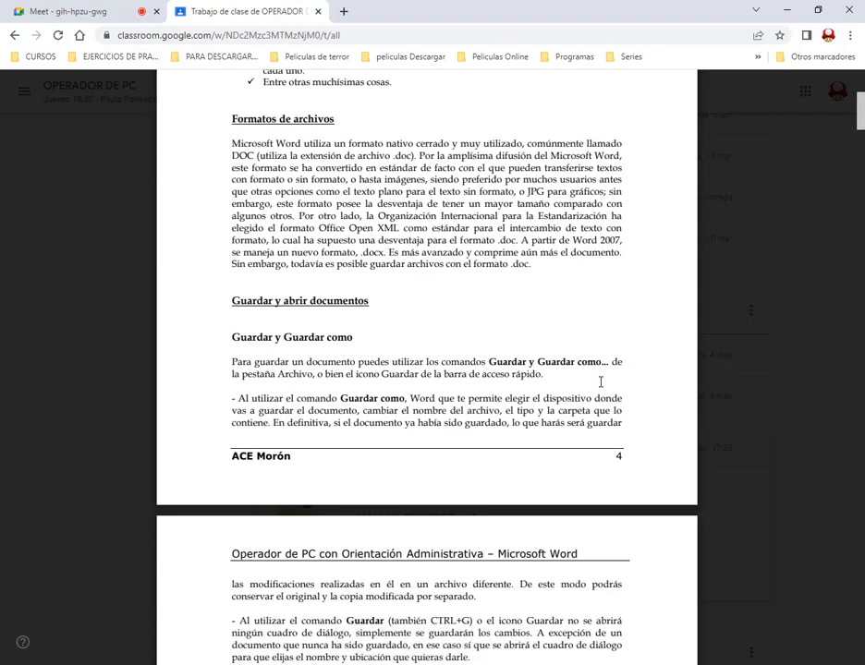
scroll(600, 381, "down", 3)
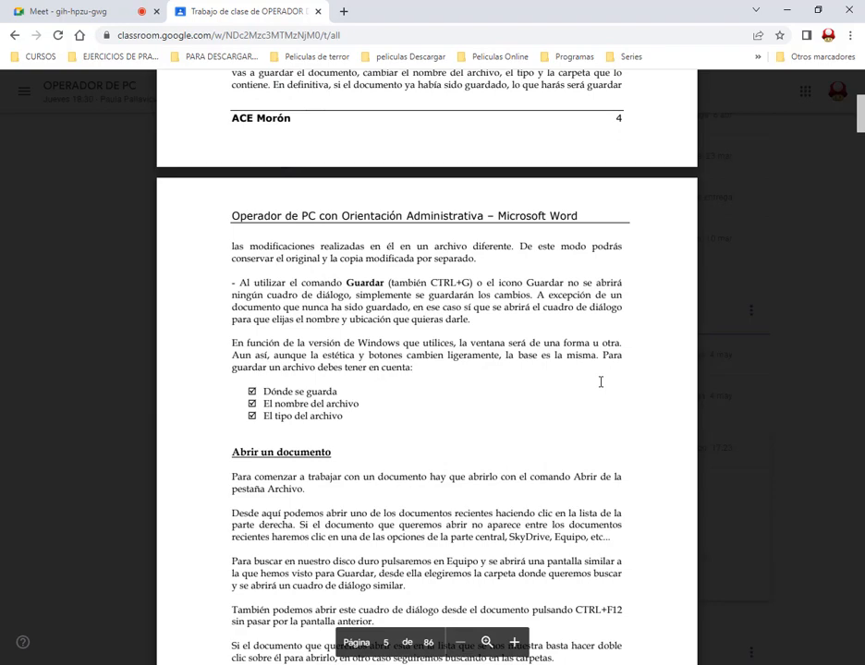
scroll(774, 313, "down", 5)
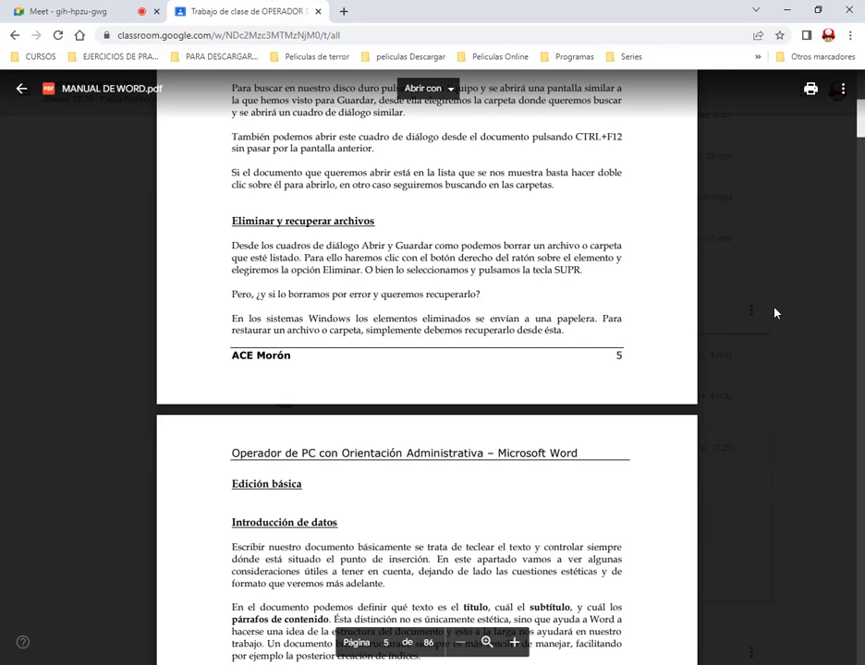
scroll(700, 282, "down", 2)
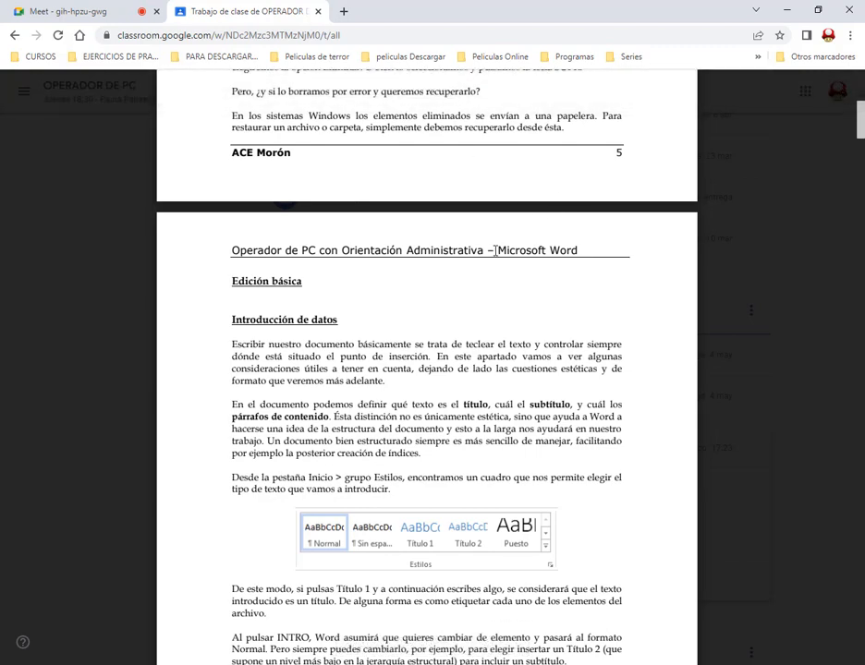
scroll(506, 251, "down", 1)
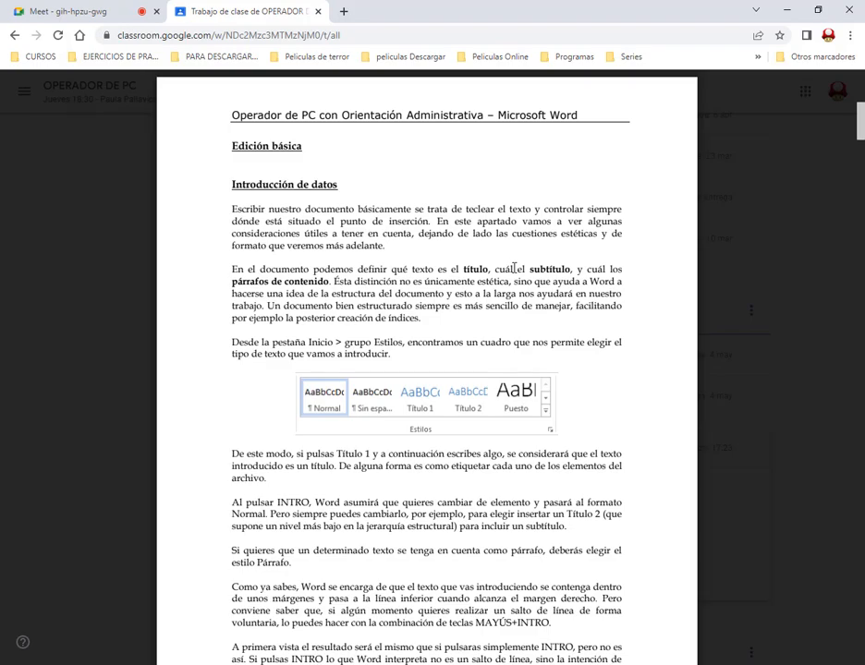
scroll(515, 269, "down", 2)
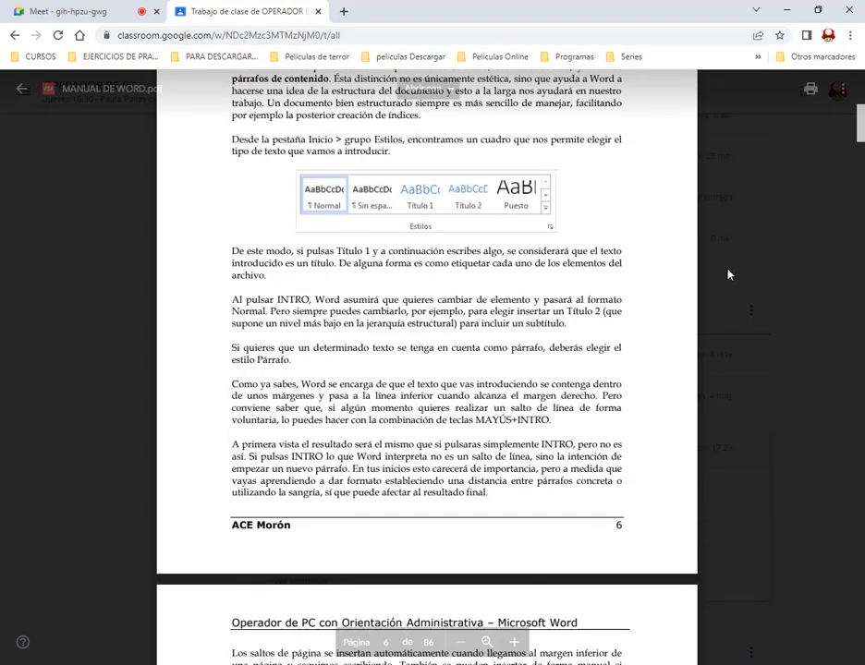
scroll(727, 291, "down", 3)
scroll(727, 292, "down", 2)
scroll(727, 292, "up", 15)
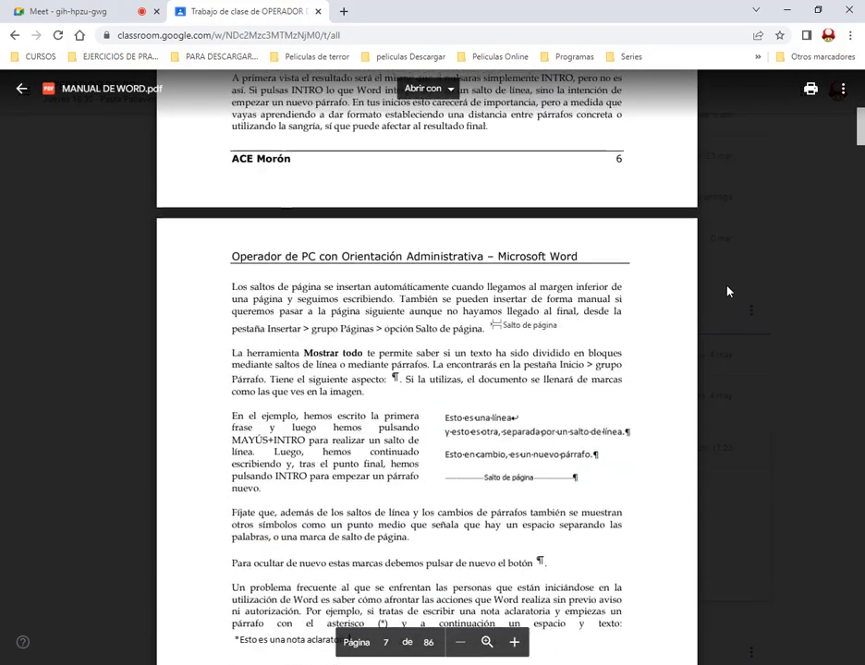
scroll(727, 292, "up", 9)
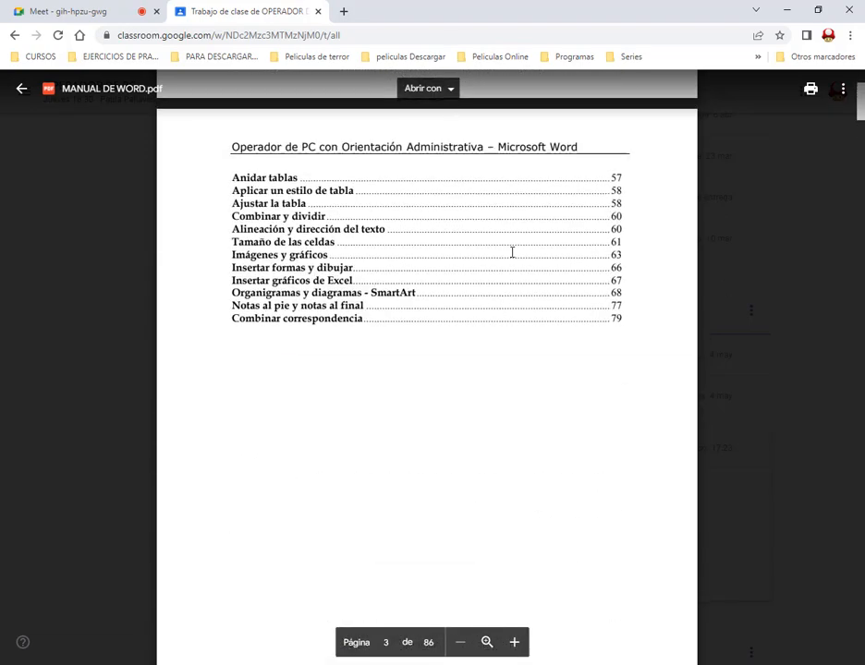
scroll(514, 248, "up", 15)
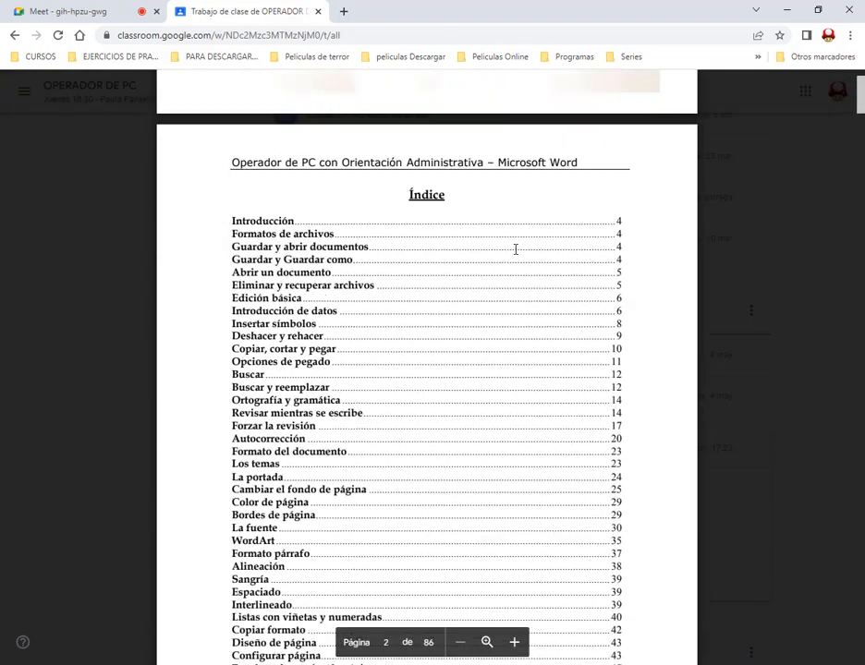
left_click(22, 90)
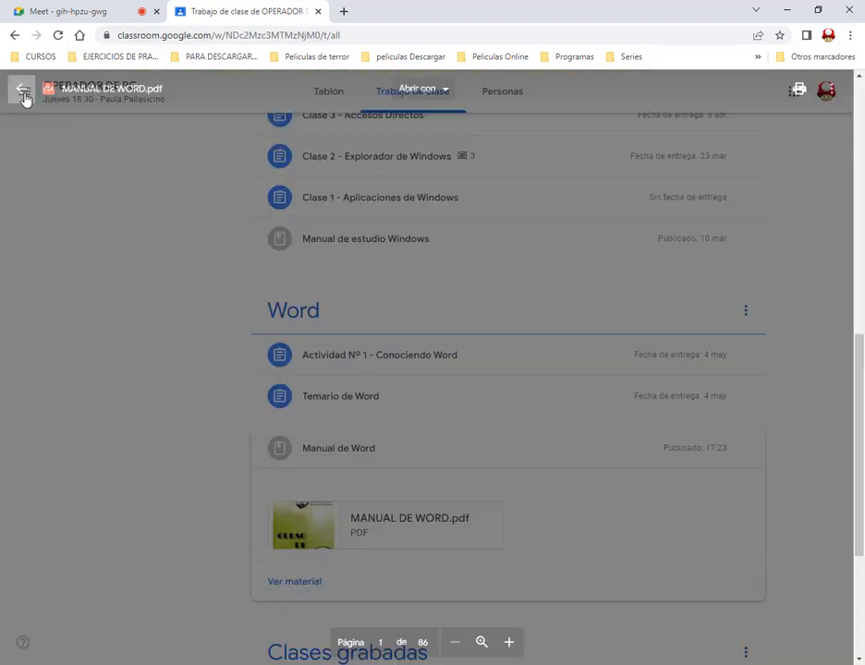
left_click(432, 524)
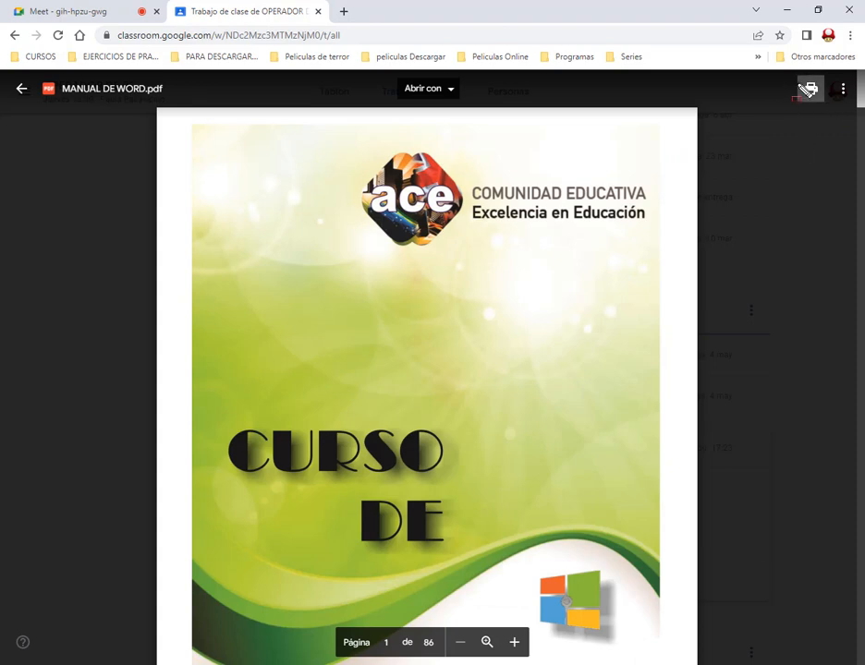
left_click_drag(788, 74, 830, 101)
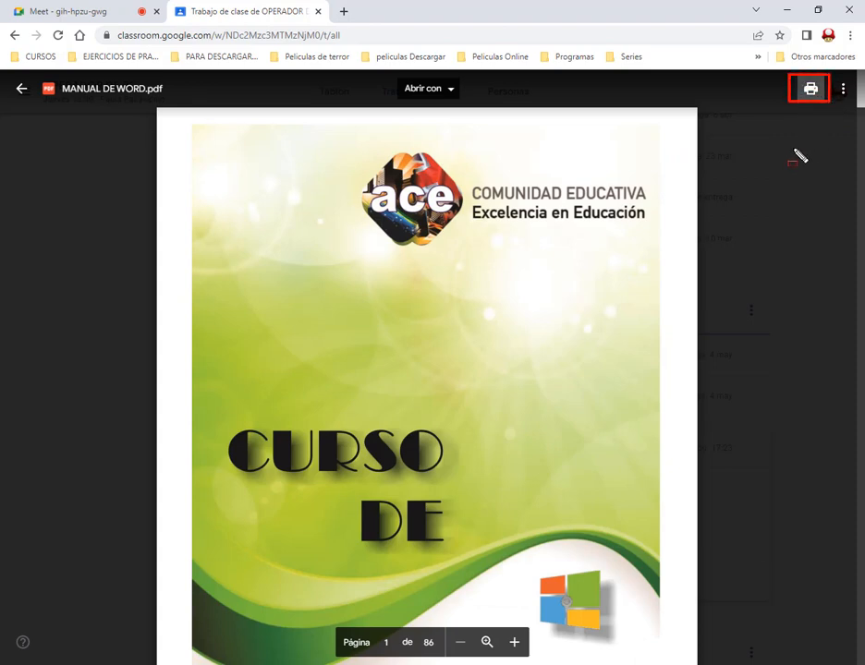
left_click_drag(770, 153, 801, 112)
key("Escape")
key("ctrl+shift+d")
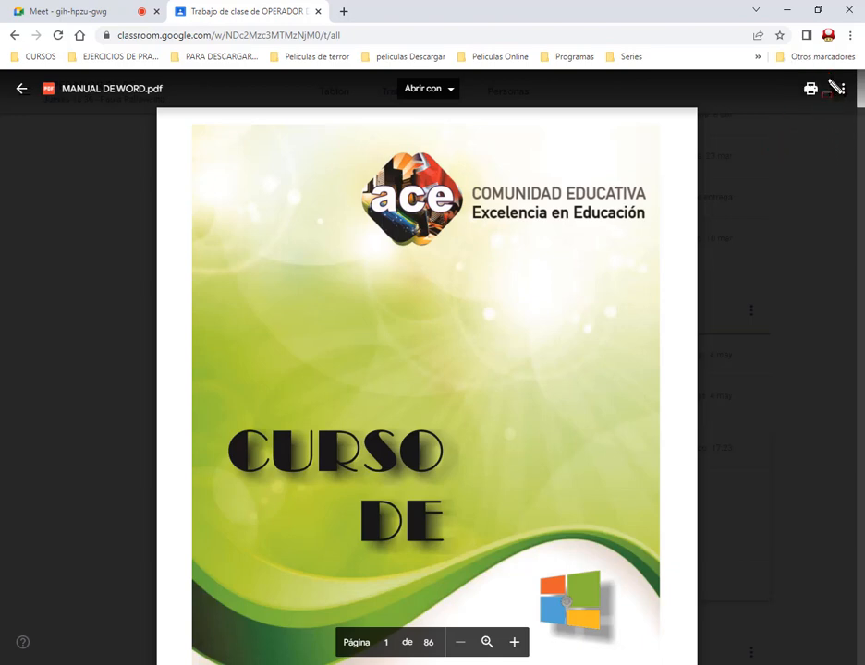
left_click_drag(833, 75, 853, 105)
left_click_drag(798, 157, 829, 113)
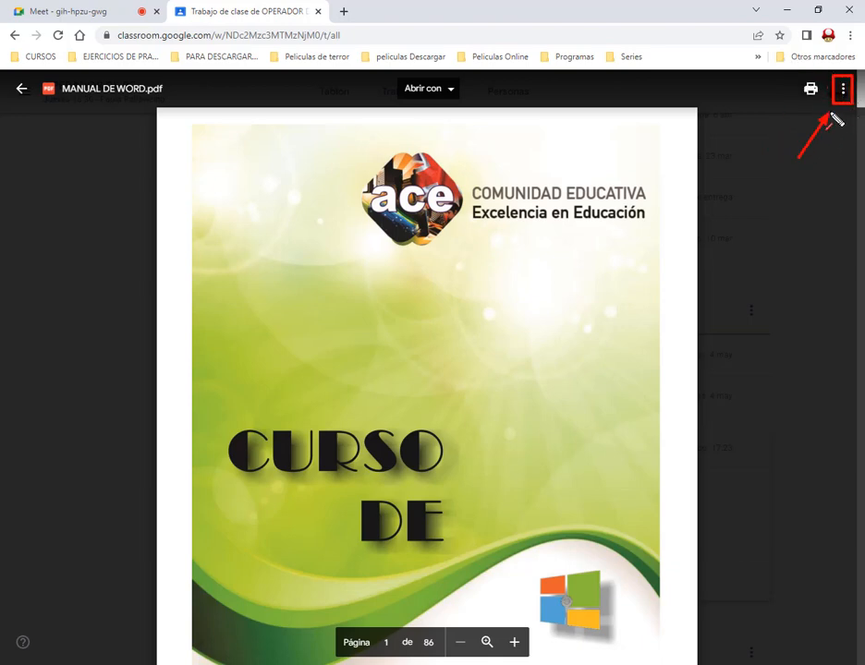
key("Escape")
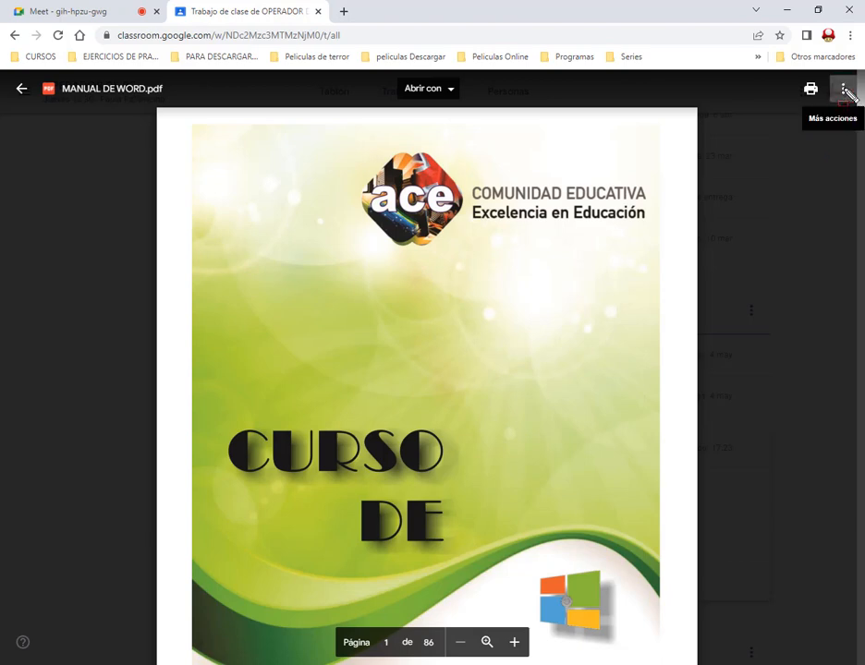
Open MANUAL DE WORD.pdf in a new window and download it to the computer
left_click(843, 89)
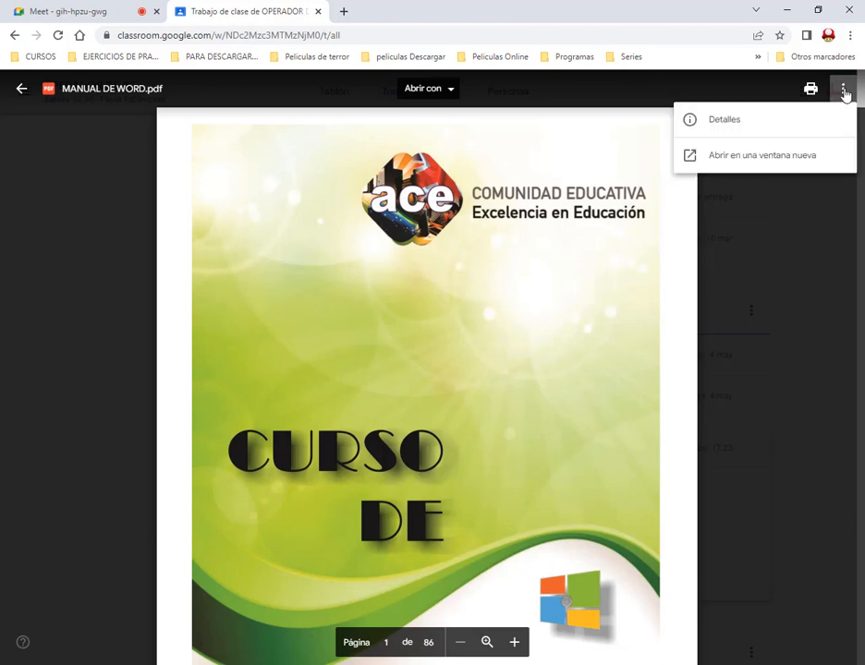
left_click(790, 165)
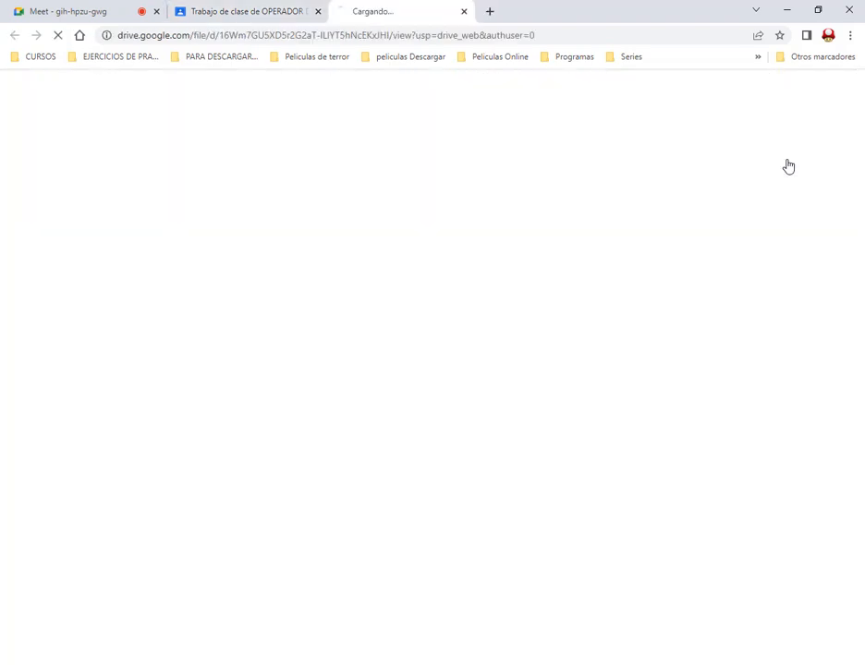
left_click_drag(324, 31, 492, 2)
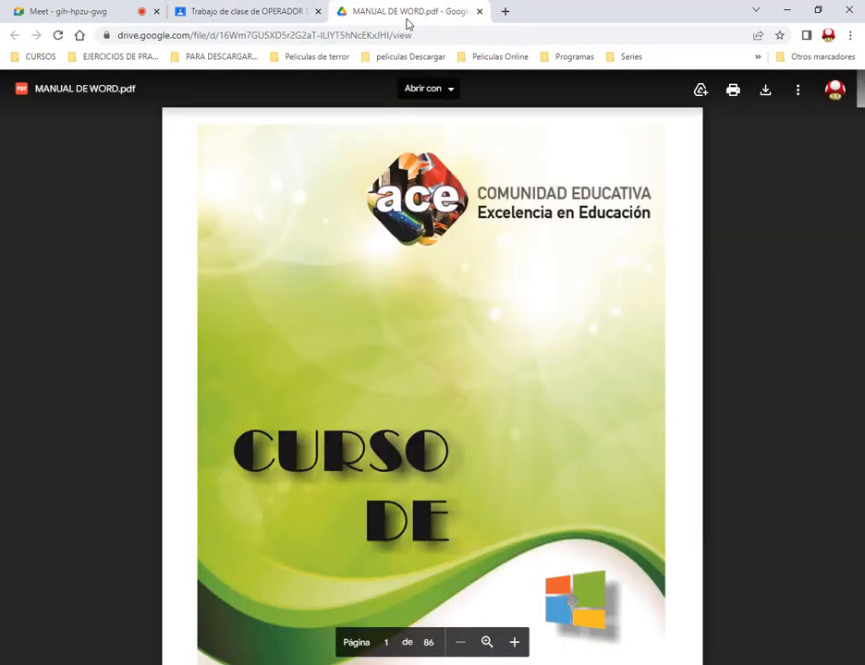
left_click_drag(747, 70, 781, 106)
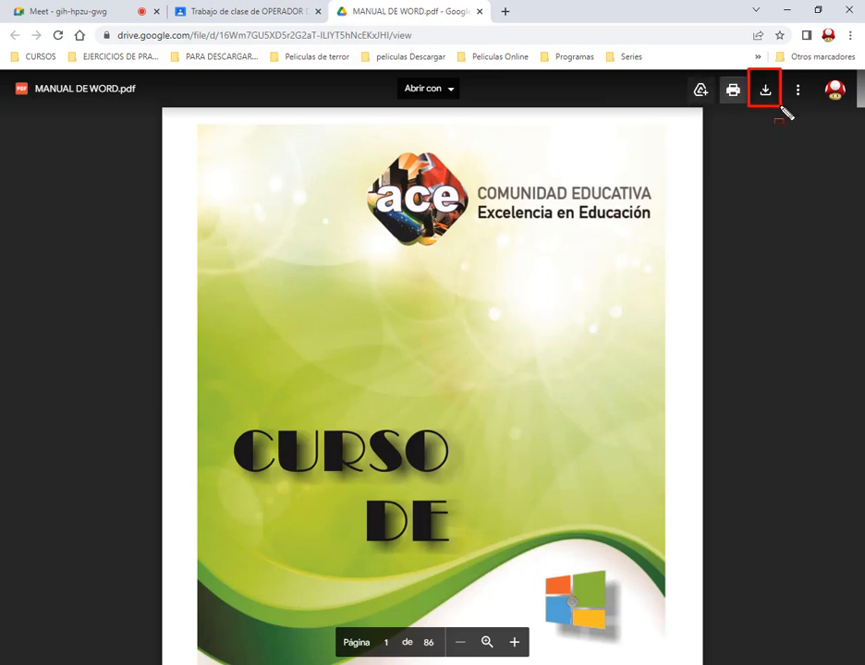
left_click_drag(753, 157, 761, 102)
left_click(770, 95)
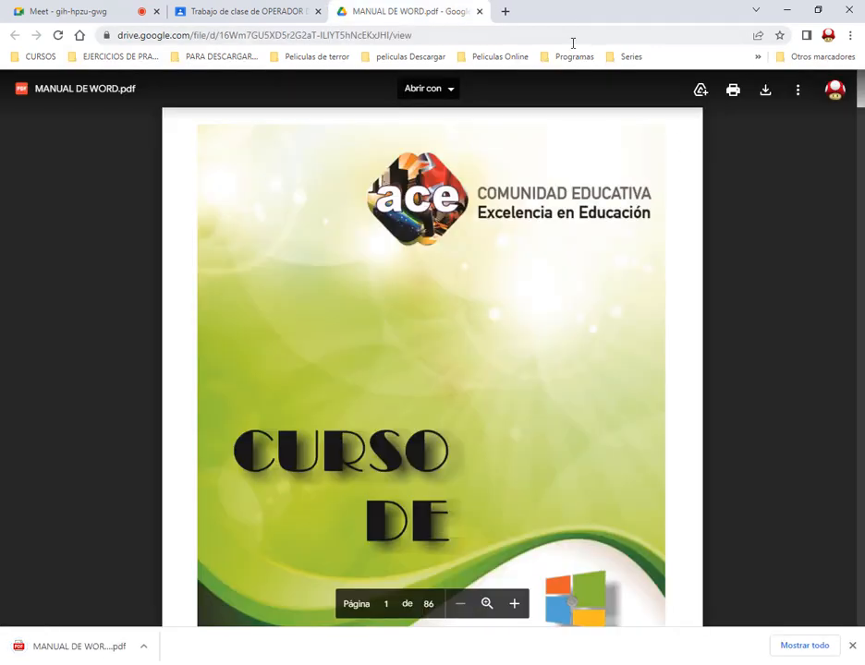
left_click_drag(99, 524, 82, 617)
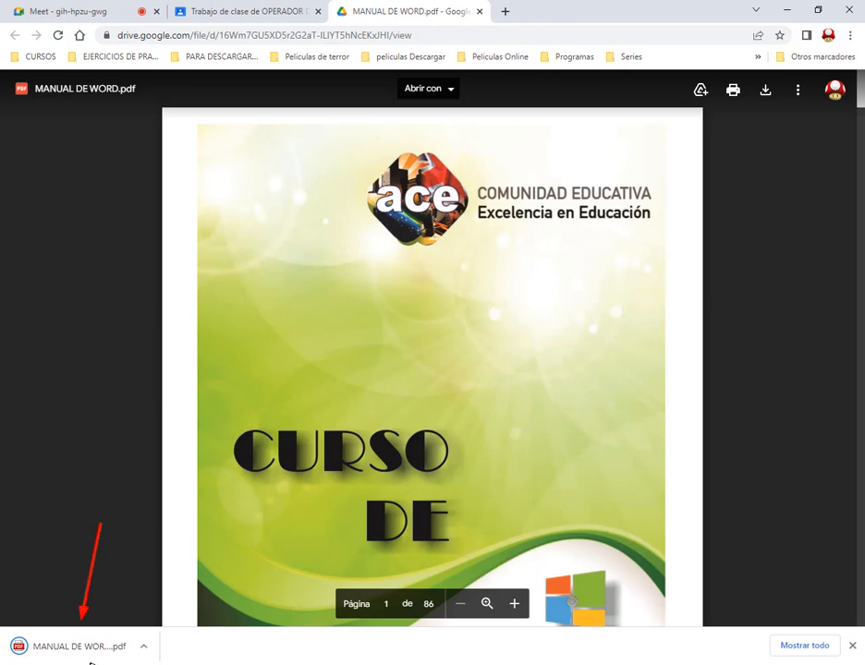
key("Escape")
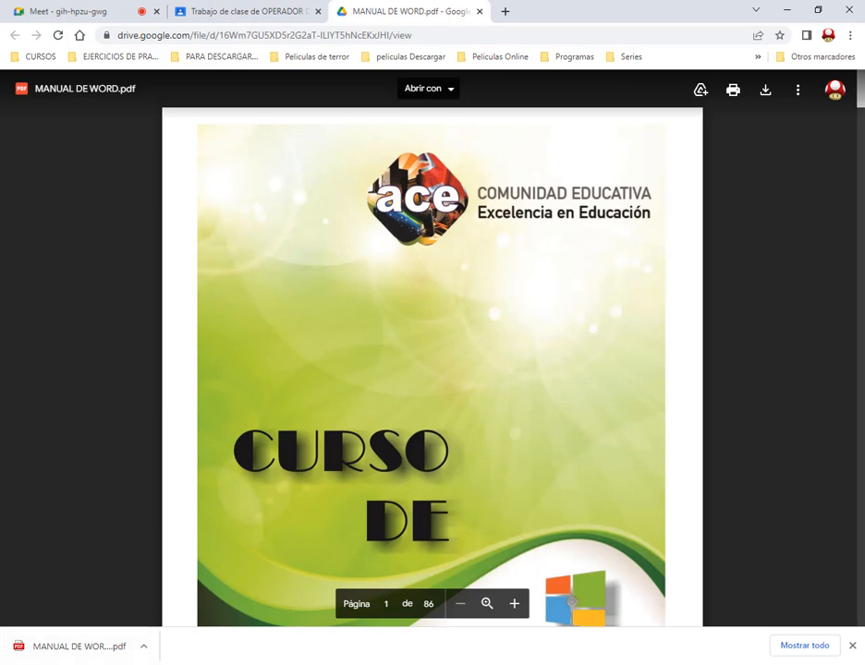
In the file explorer's Descargas folder, delete the duplicate MANUAL DE WORD (1).pdf and open MANUAL DE WORD.pdf to view it
key("super+e")
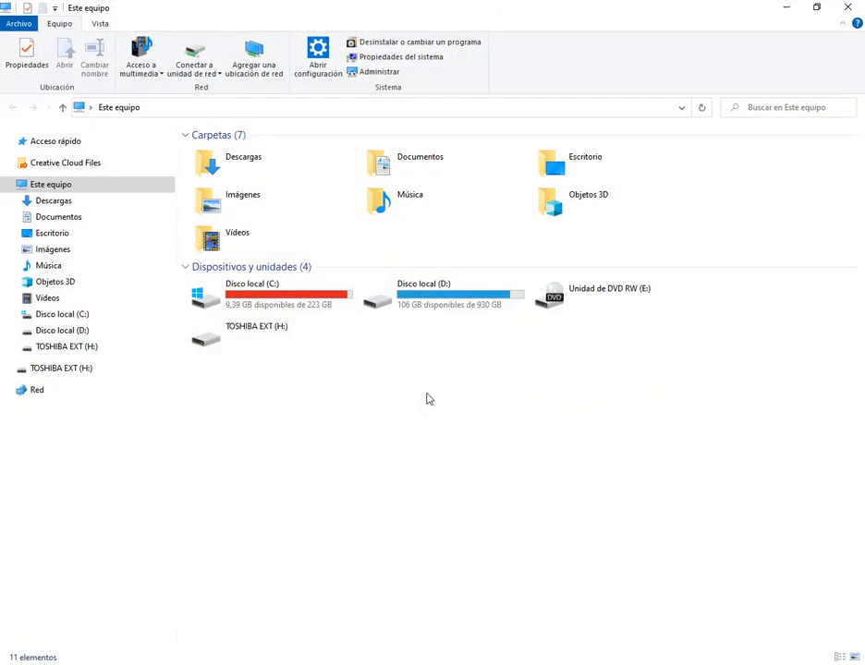
left_click(52, 201)
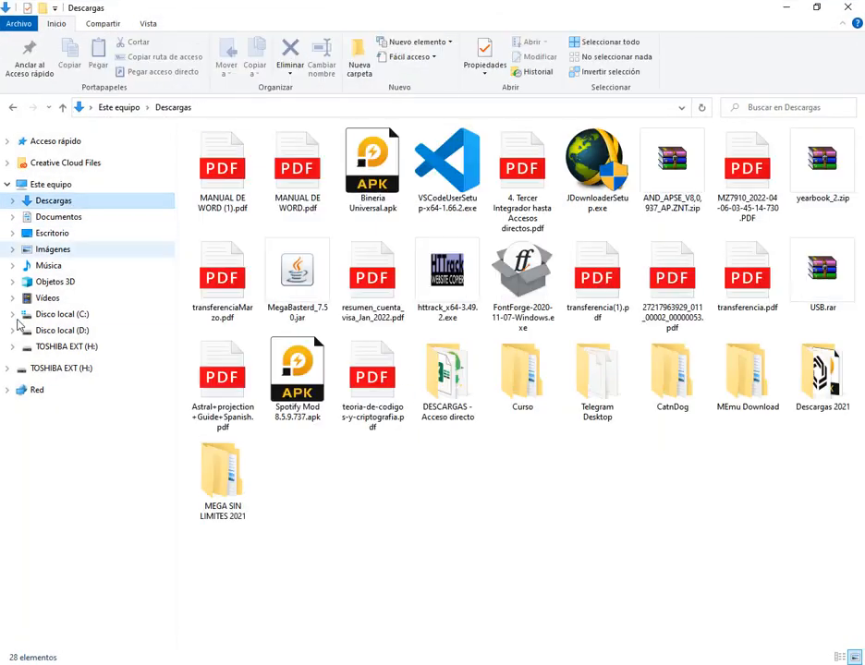
left_click(8, 367)
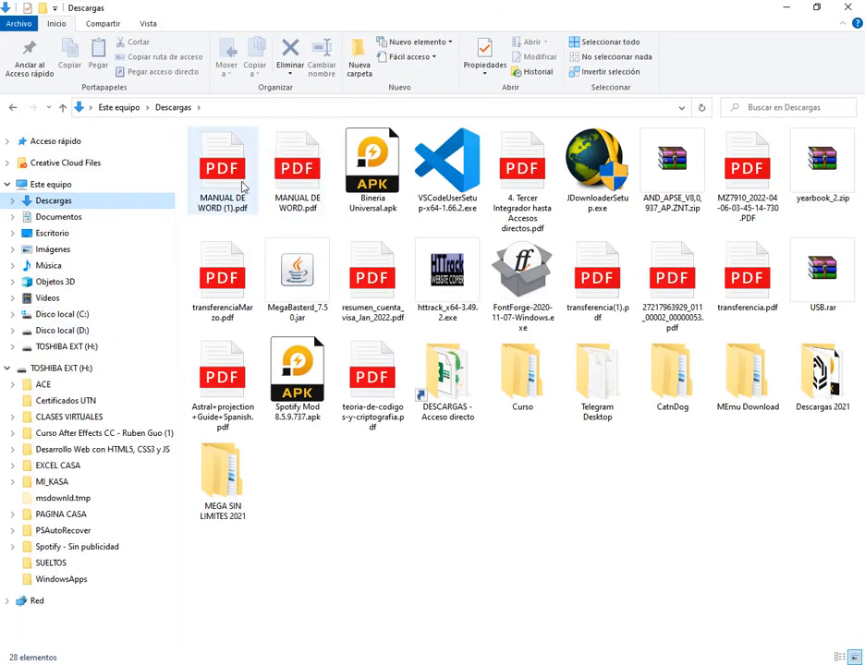
left_click(237, 185)
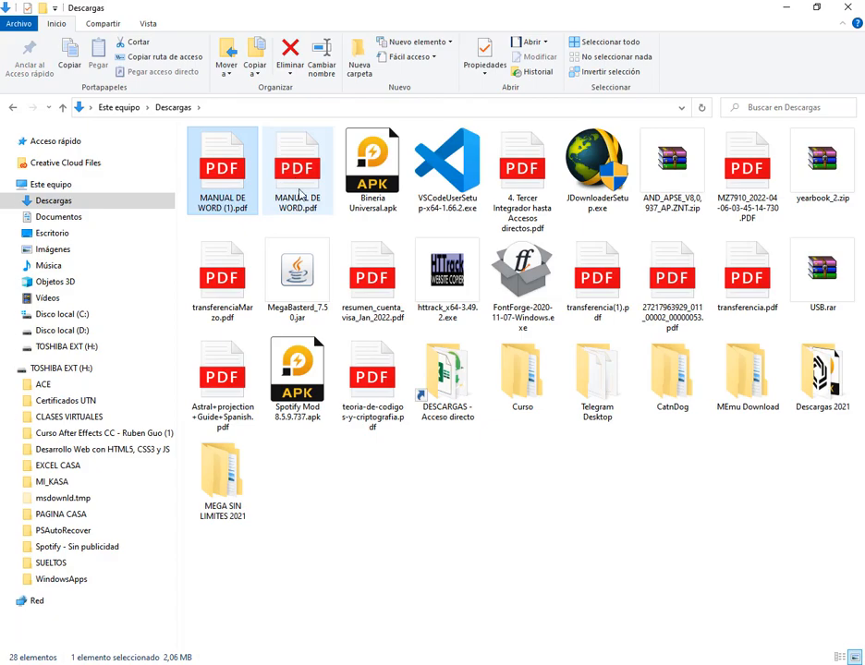
key("Delete")
key("Return")
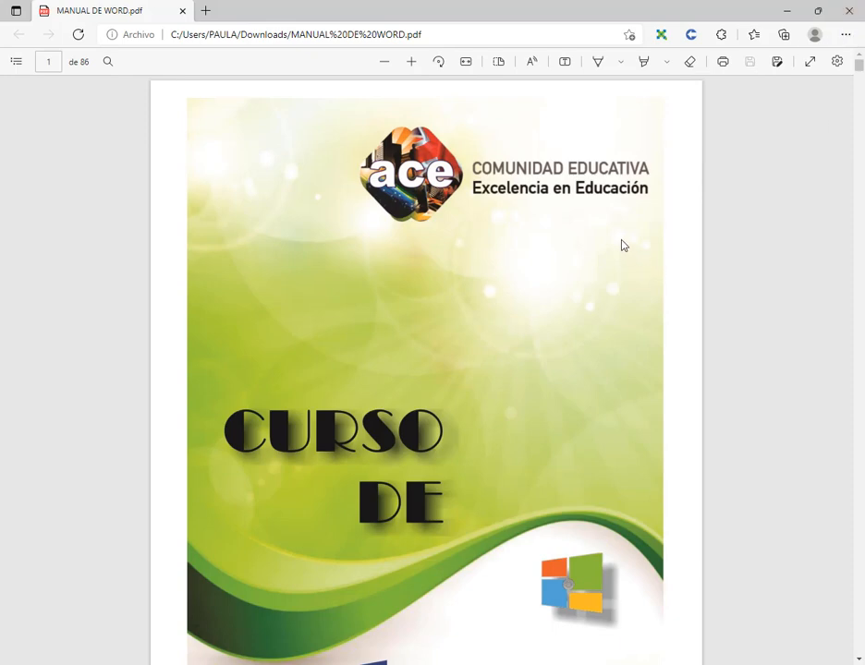
scroll(367, 222, "down", 3)
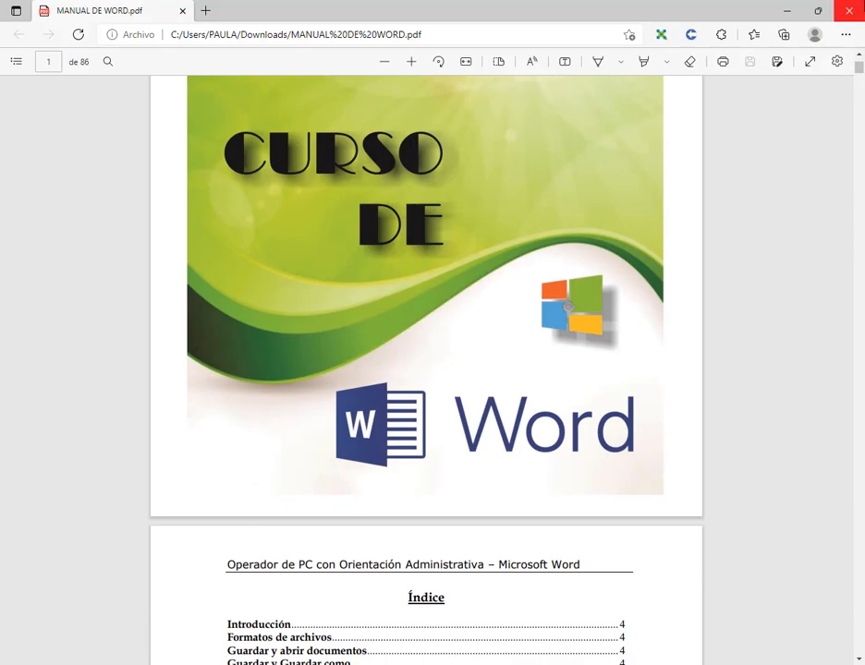
Close the downloaded PDF, switch back to Chrome, and close both the Drive copy of MANUAL DE WORD.pdf and its Classroom preview
left_click(849, 11)
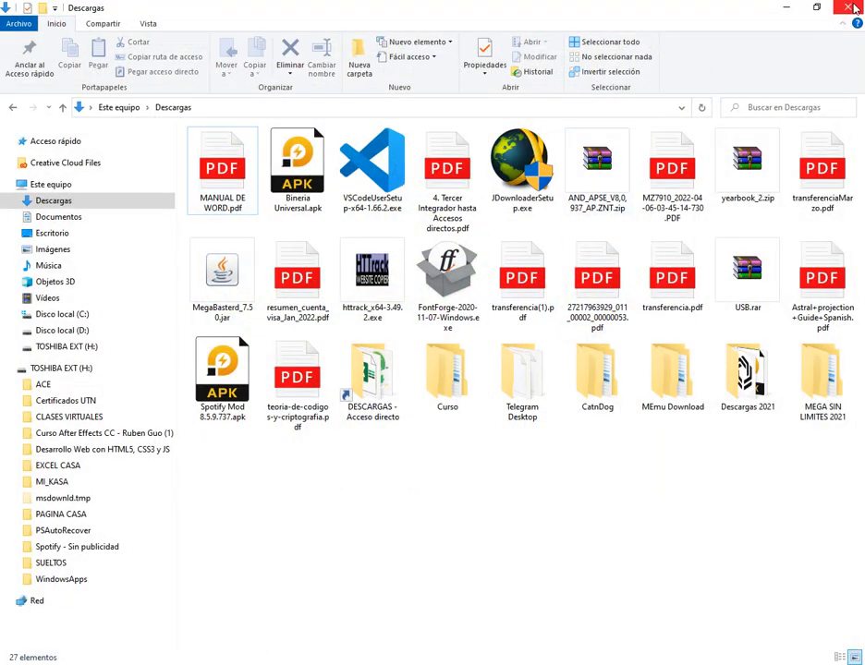
mouse_move(226, 602)
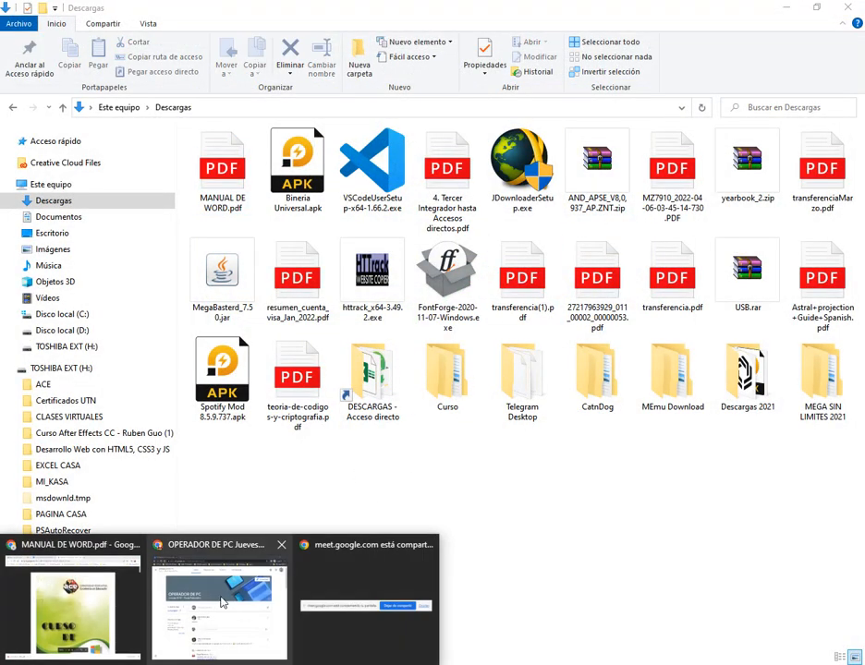
left_click(119, 611)
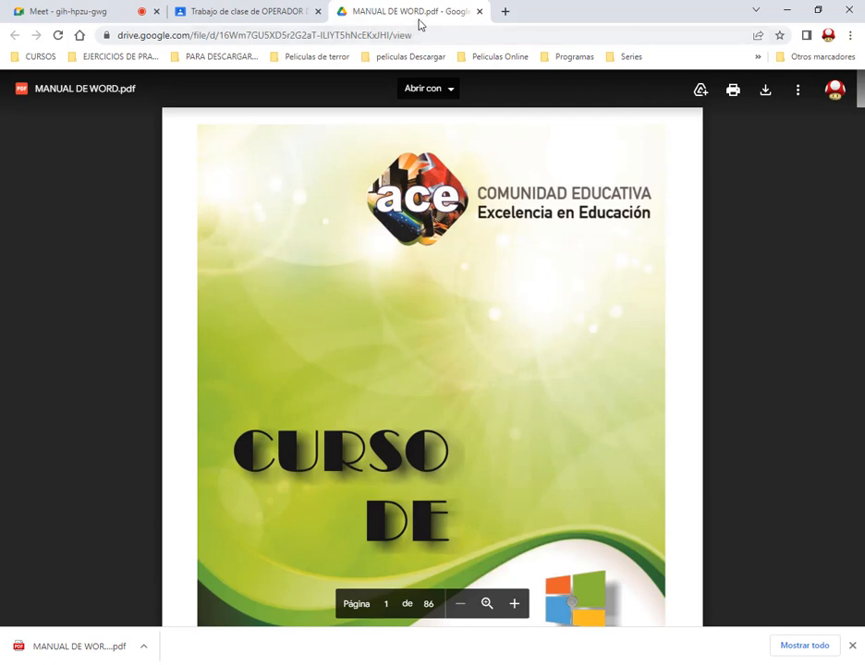
left_click_drag(331, 5, 490, 29)
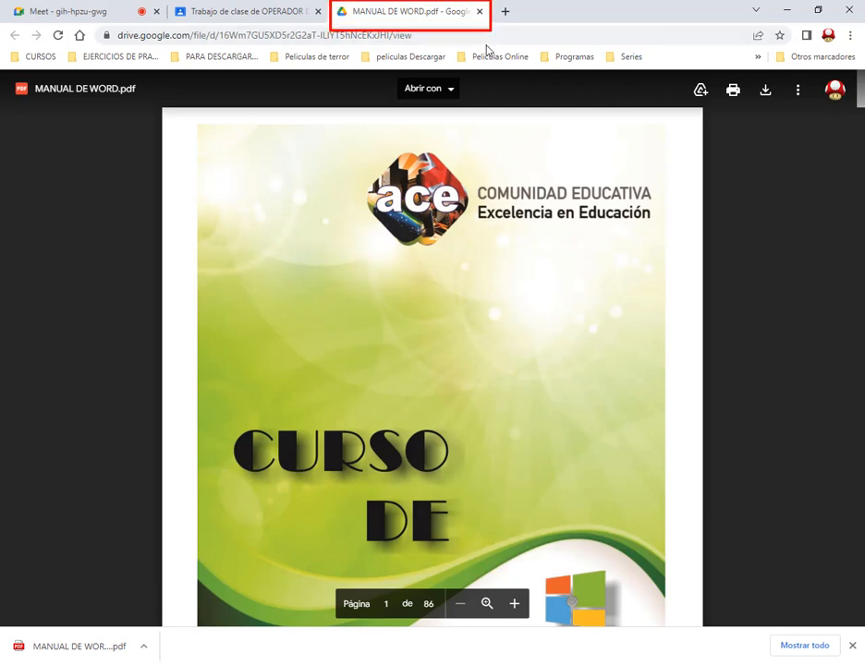
left_click(479, 11)
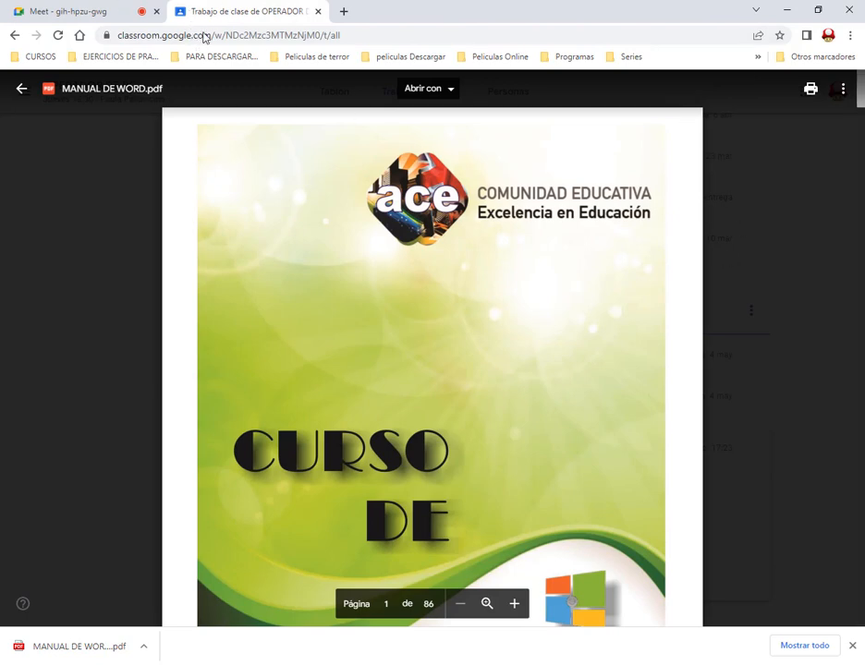
left_click_drag(11, 75, 42, 107)
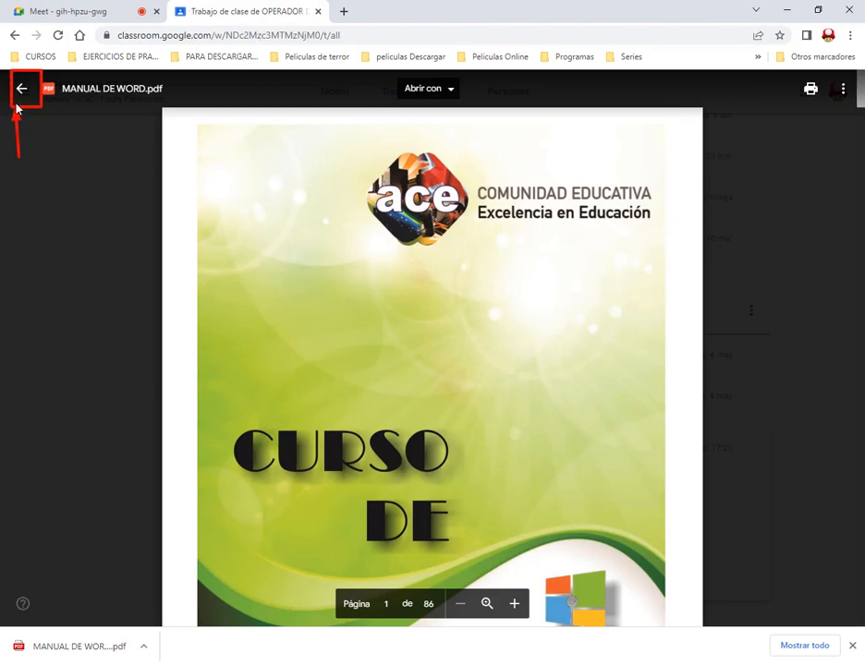
left_click(21, 89)
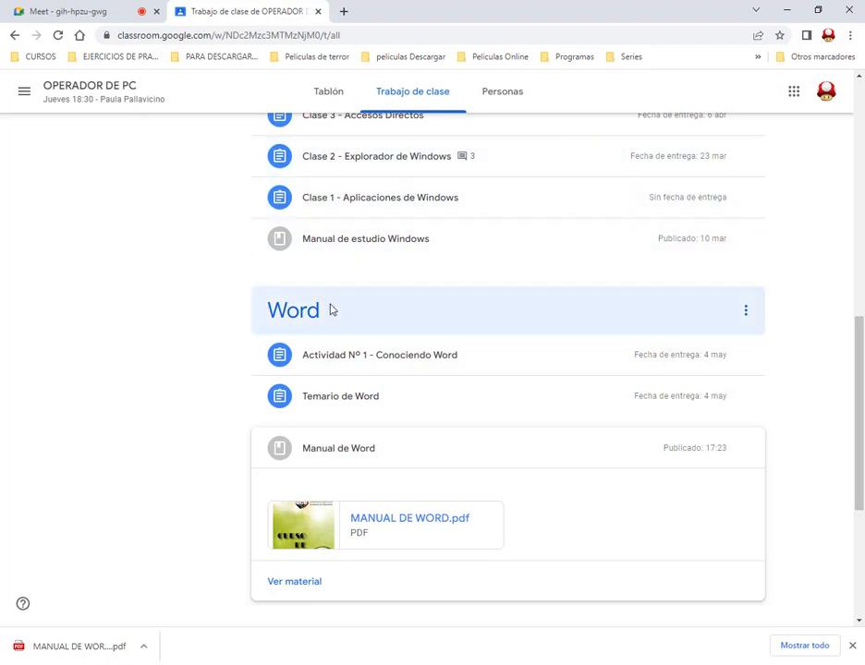
Open Temario Word.pdf from the Temario de Word assignment, look through its class-by-class topics and close the preview
left_click(329, 404)
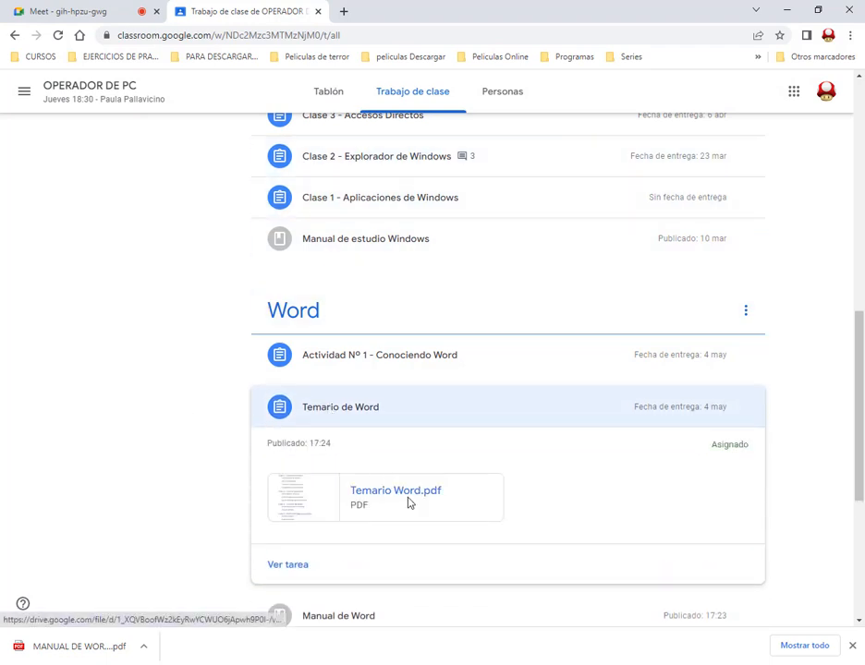
left_click(406, 504)
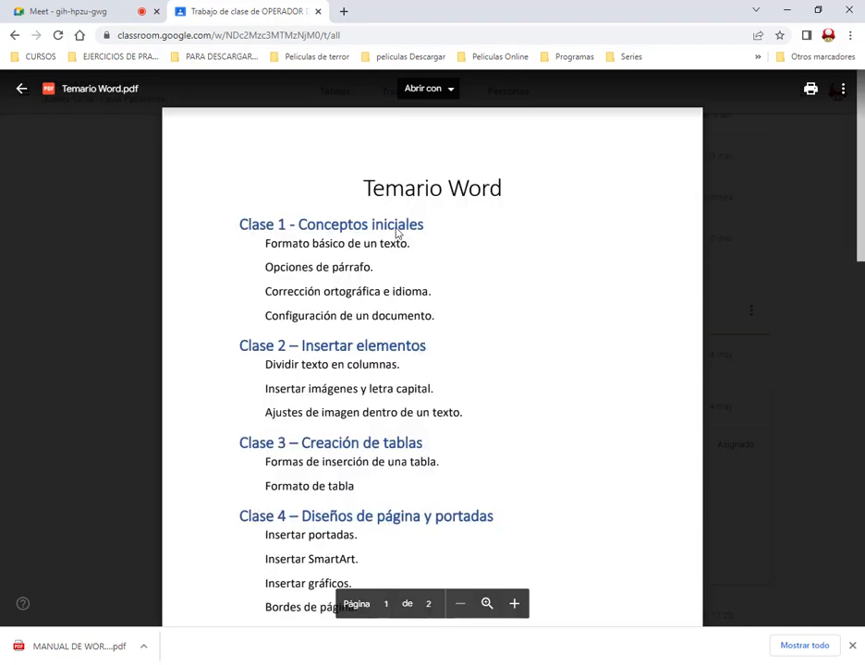
scroll(440, 324, "down", 5)
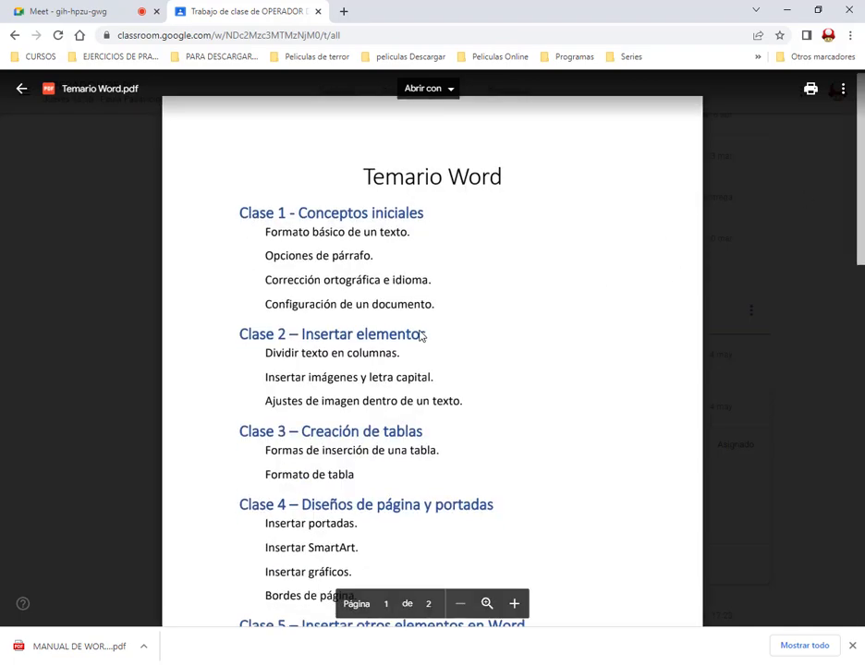
scroll(441, 328, "down", 3)
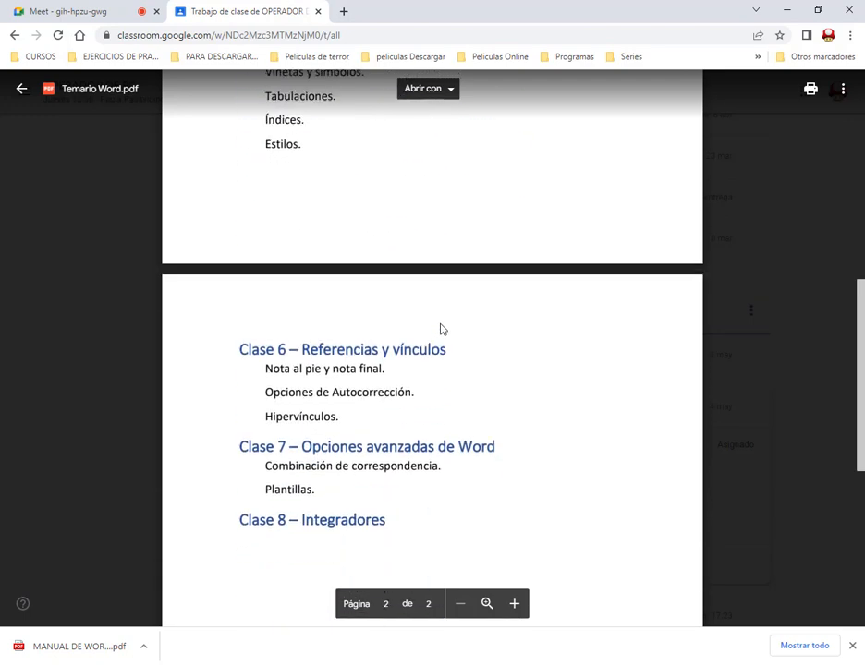
scroll(441, 328, "up", 5)
scroll(385, 303, "up", 3)
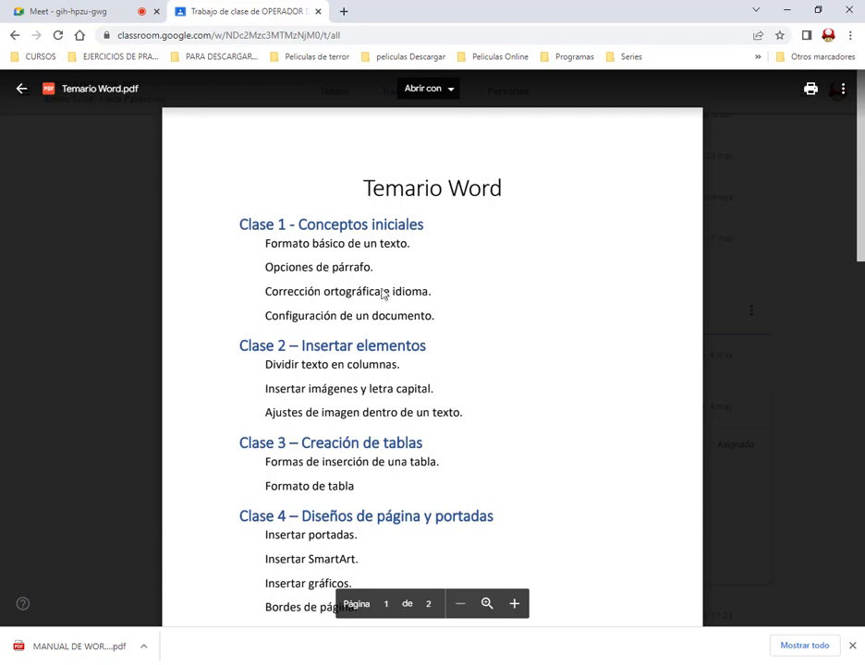
left_click_drag(240, 224, 292, 227)
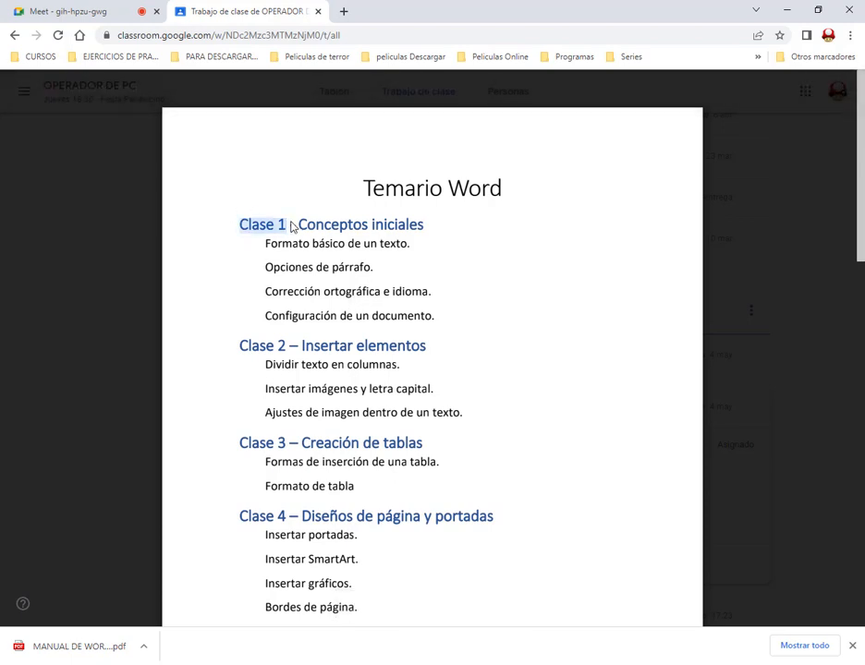
left_click(294, 231)
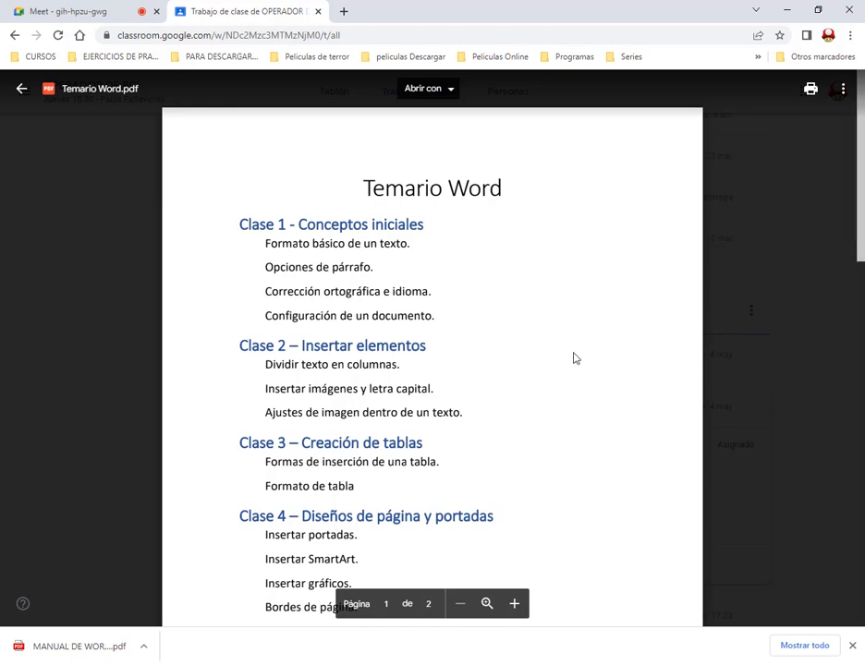
left_click(755, 360)
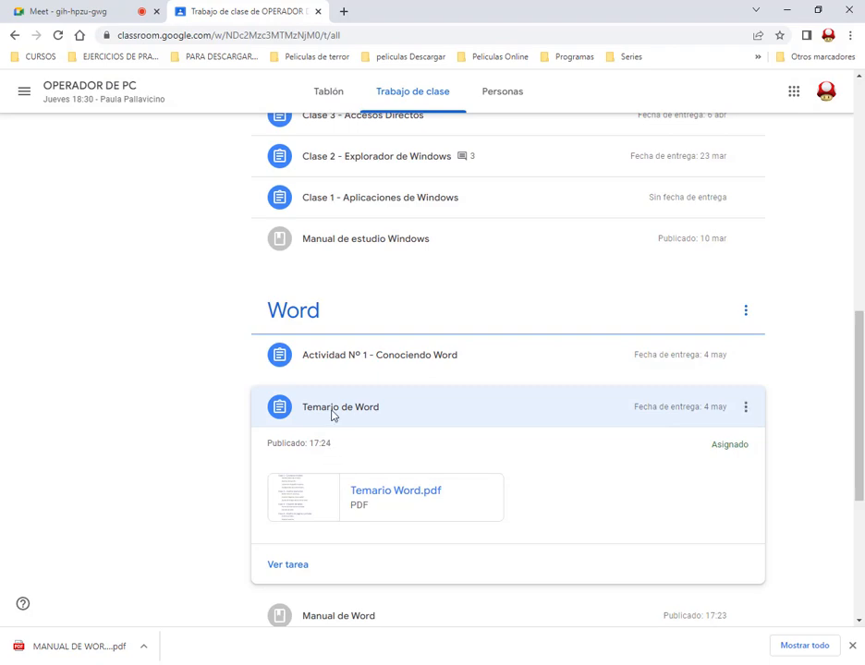
Reopen Temario Word.pdf, review the topics of the middle classes and return to the classwork list
left_click(367, 490)
scroll(481, 396, "down", 3)
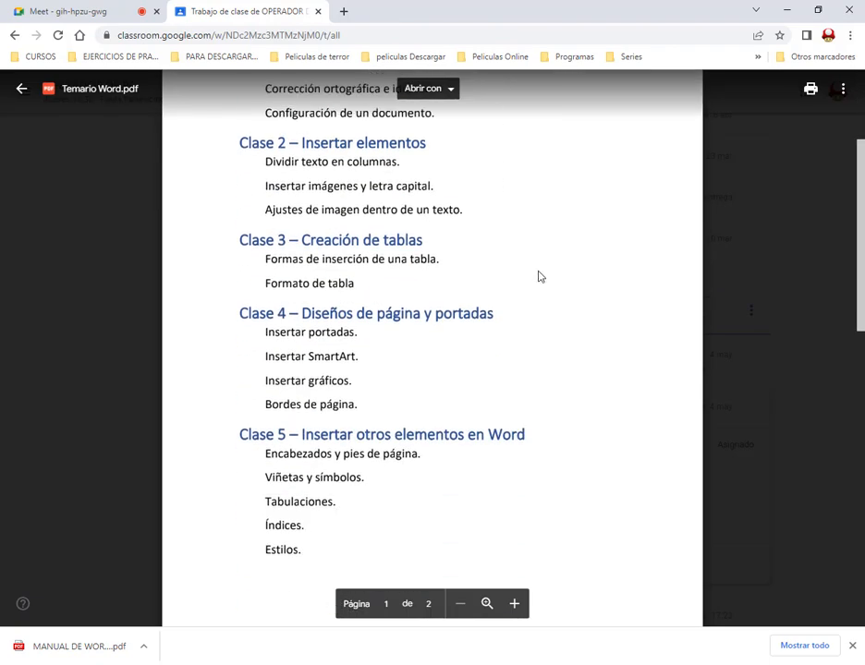
scroll(540, 277, "down", 3)
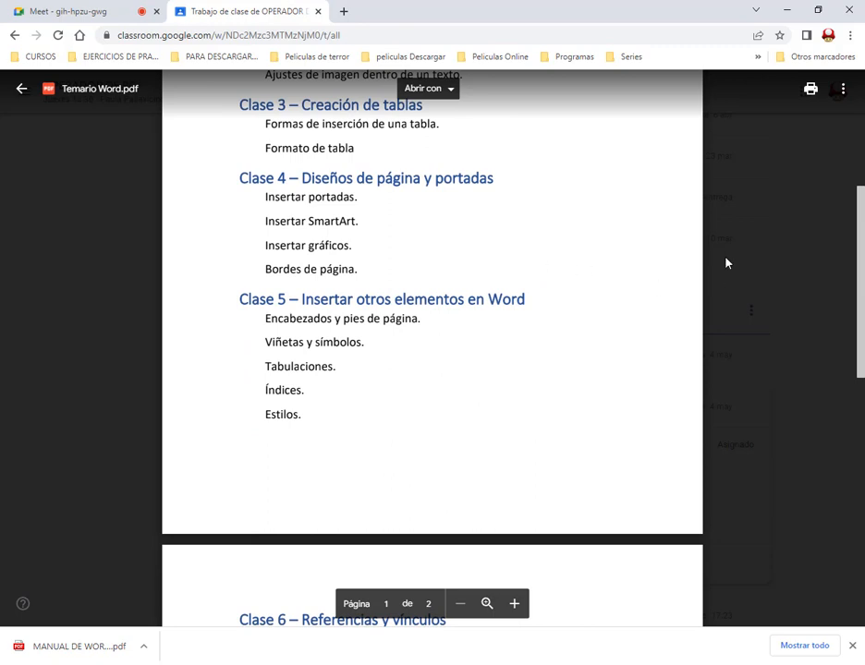
left_click(736, 279)
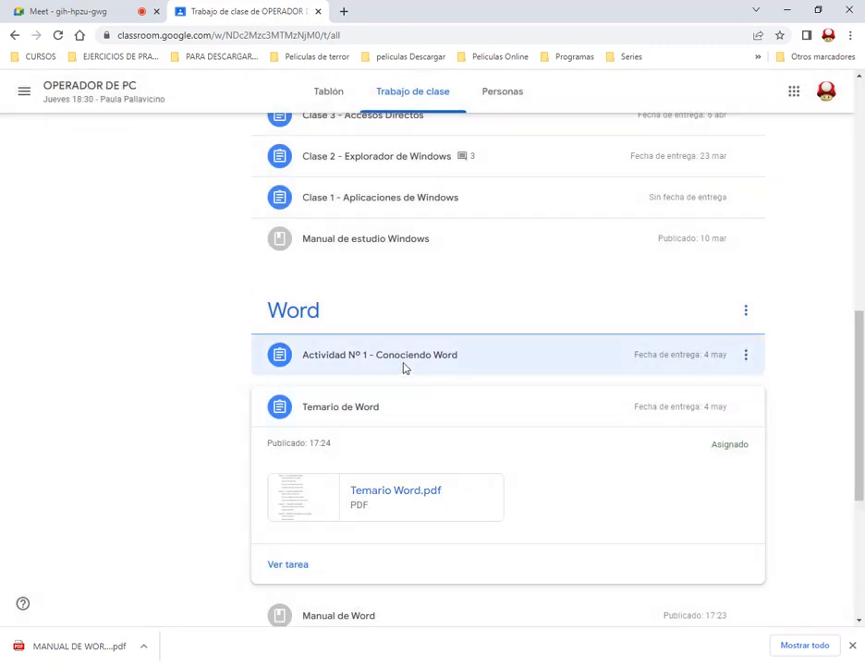
Open the Actividad 1 Drive folder from Actividad Nº 1 - Conociendo Word and view its exercise files, dismissing the downloads bar
left_click(404, 367)
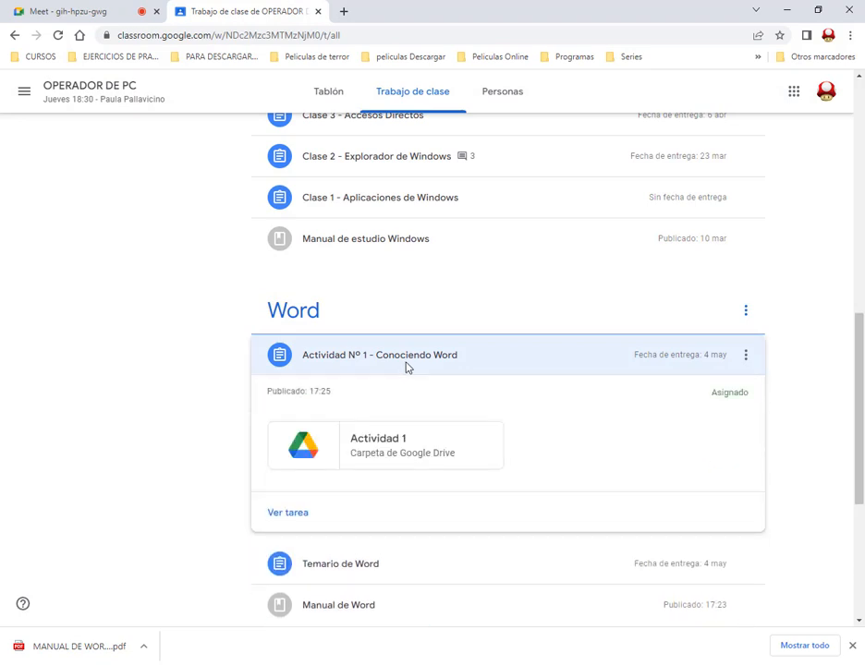
left_click(399, 454)
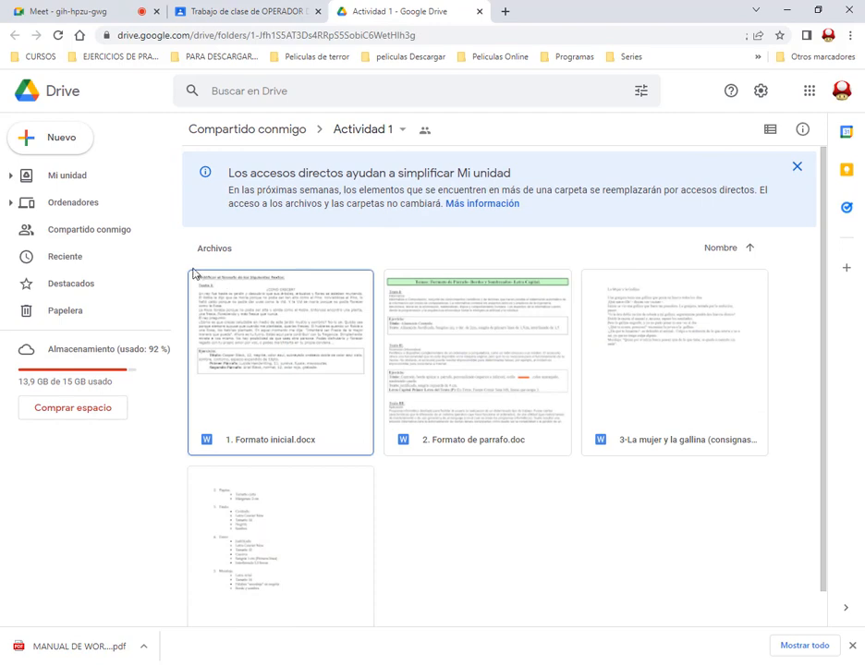
mouse_move(181, 263)
left_mouse_down()
mouse_move(644, 603)
mouse_move(782, 637)
mouse_move(784, 628)
left_mouse_up()
left_click(495, 541)
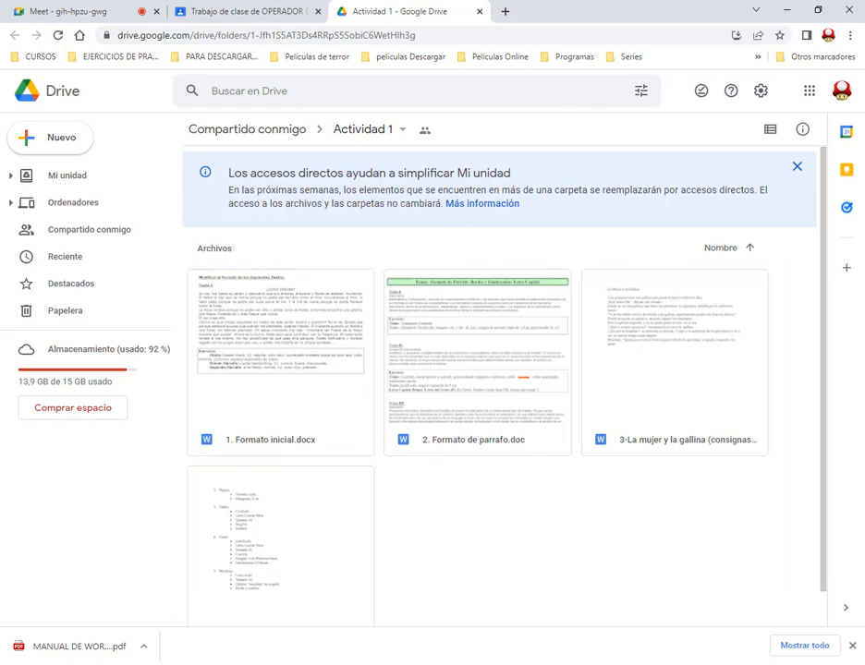
left_click(853, 646)
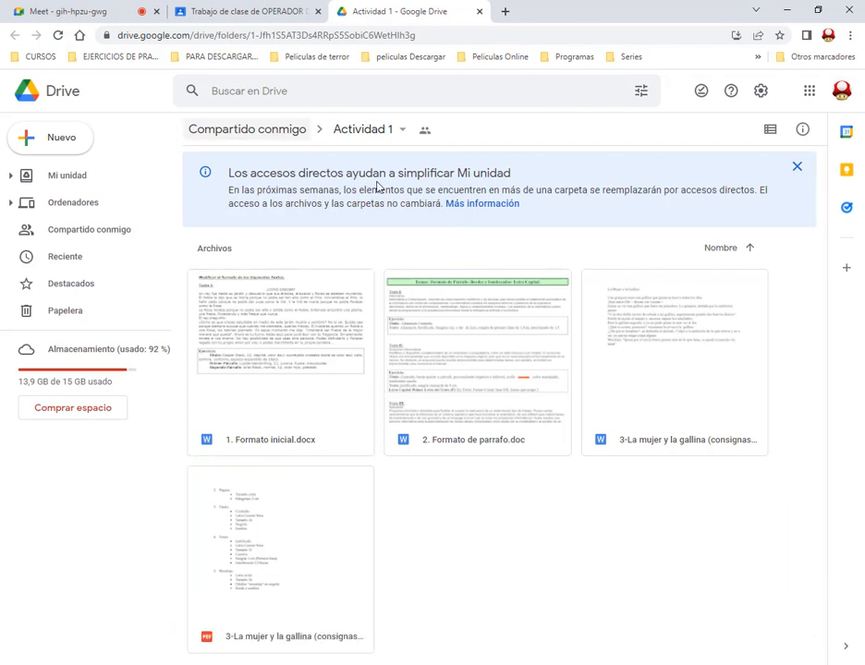
Leave the Drive folder, switch to the Win7 virtual machine in VirtualBox and dismiss its software validation warning and mouse integration notice
left_click(277, 10)
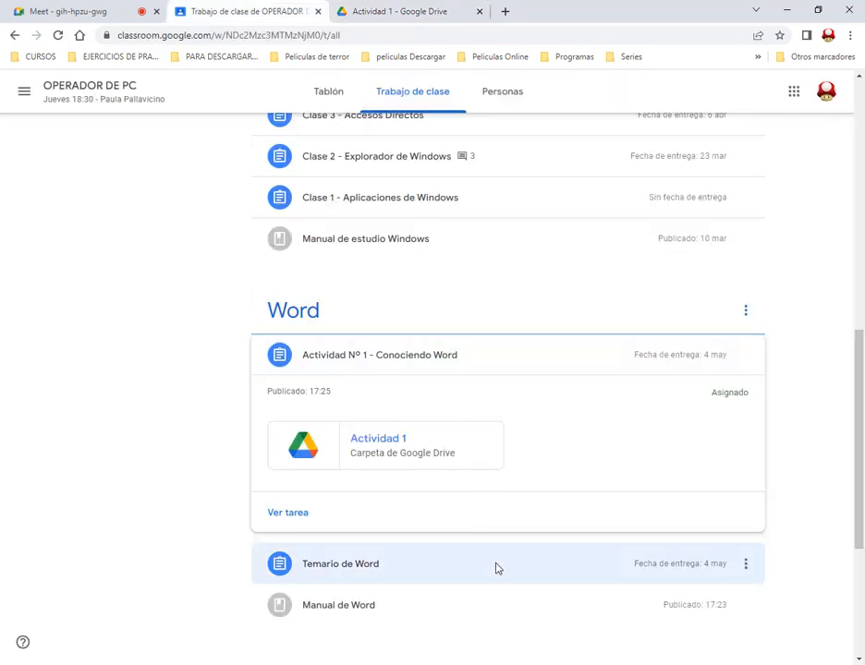
left_click(110, 8)
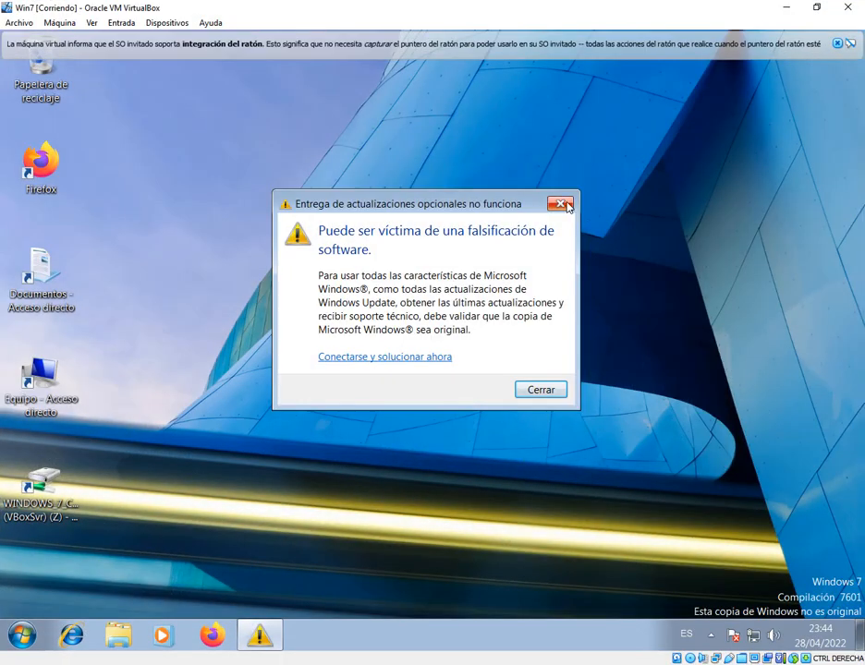
left_click(560, 204)
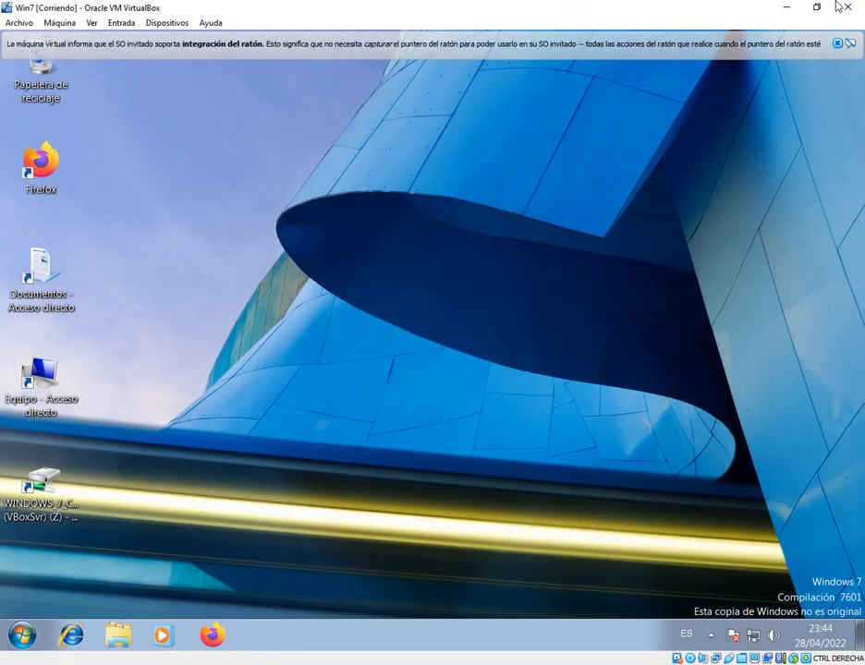
left_click(838, 43)
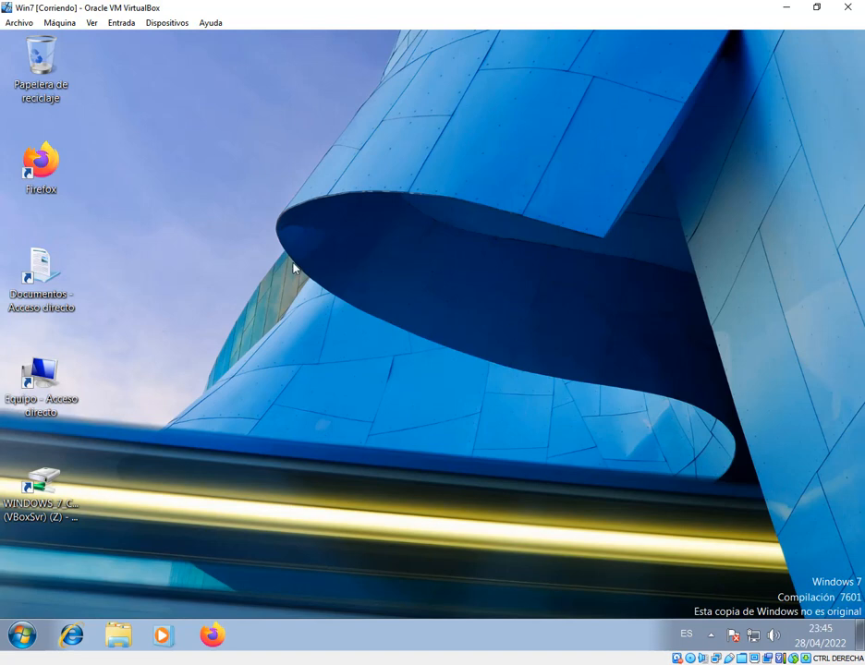
left_click(22, 635)
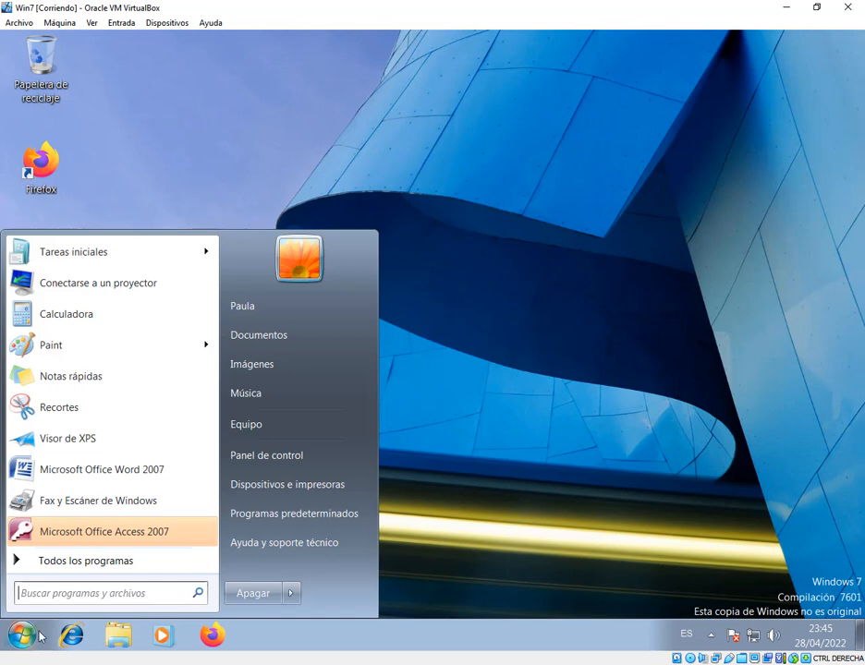
left_click(98, 562)
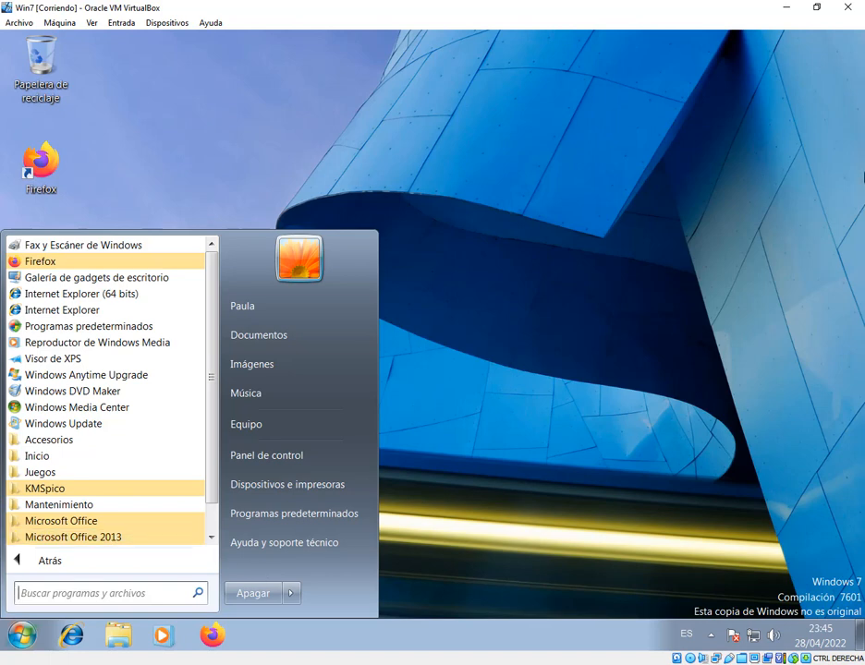
left_click(376, 256)
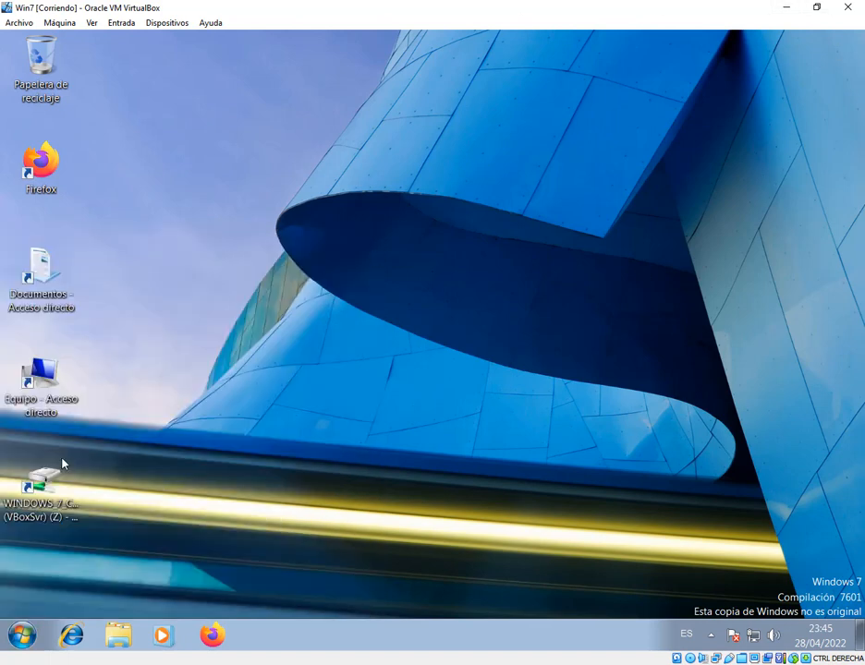
Start Microsoft Office Word 2007 in the Windows 7 virtual machine
left_click(13, 630)
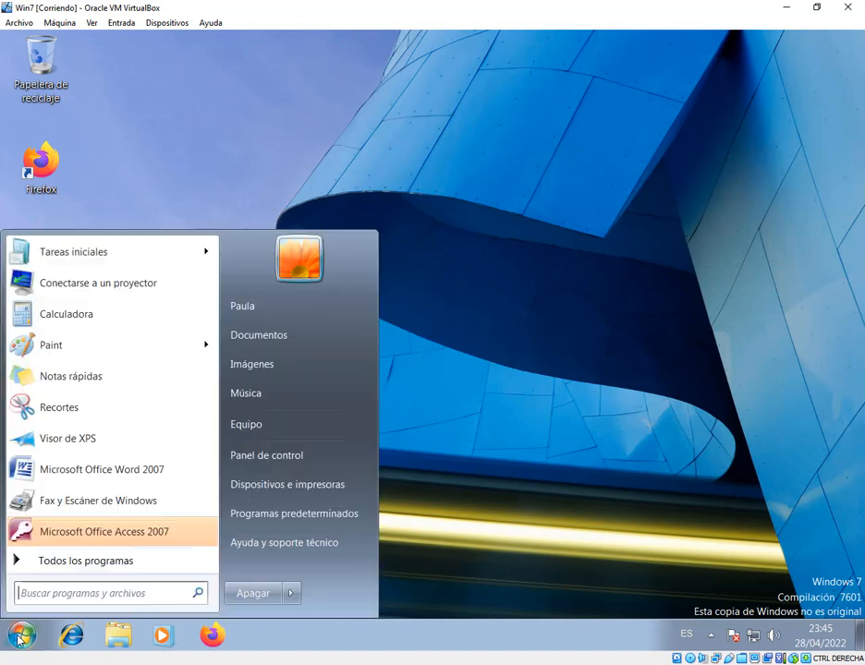
left_click(118, 479)
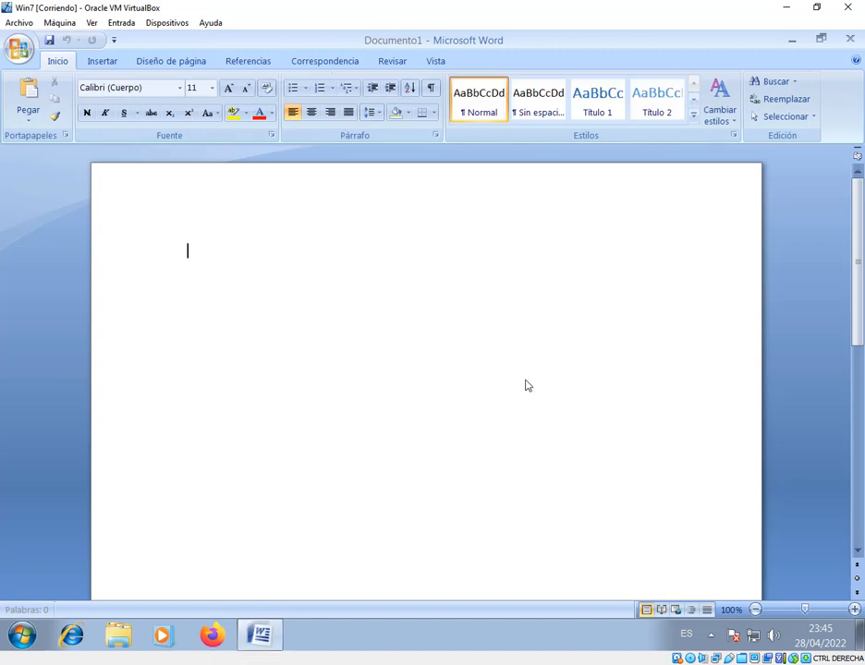
Start Word 2013 from the Microsoft Office 2013 programs and minimise the virtual machine to return to the Meet call
key("super")
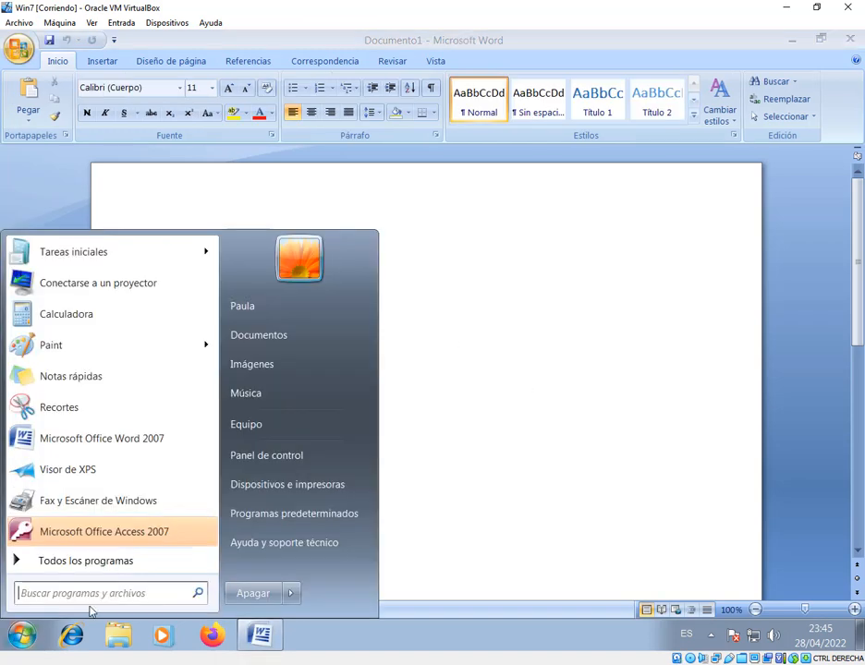
left_click(106, 561)
left_click(108, 538)
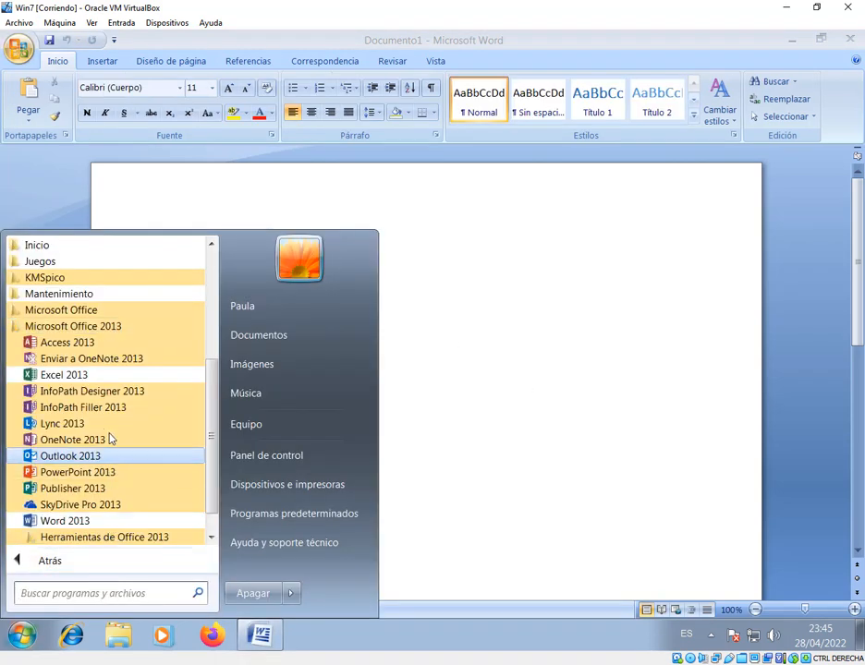
left_click(74, 520)
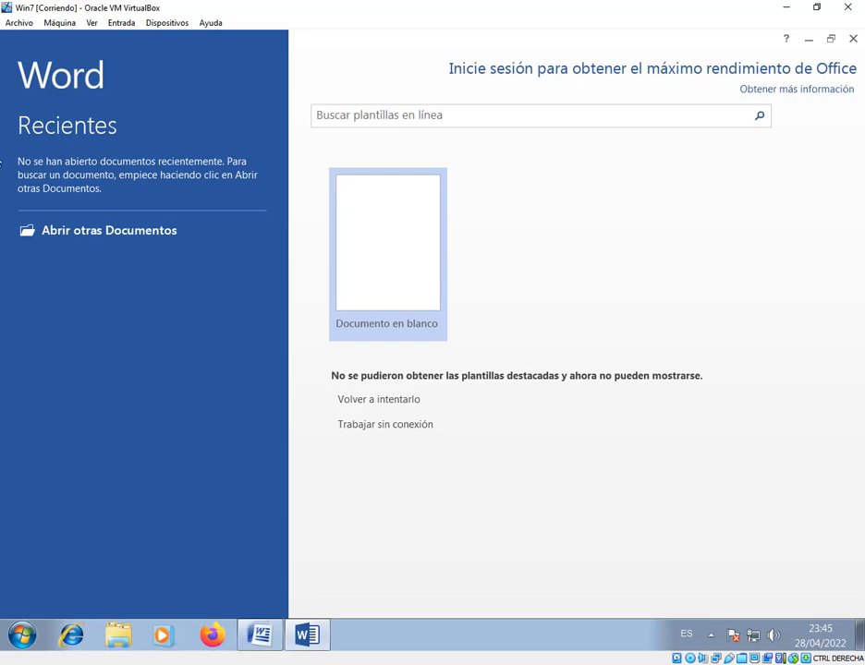
left_click(786, 8)
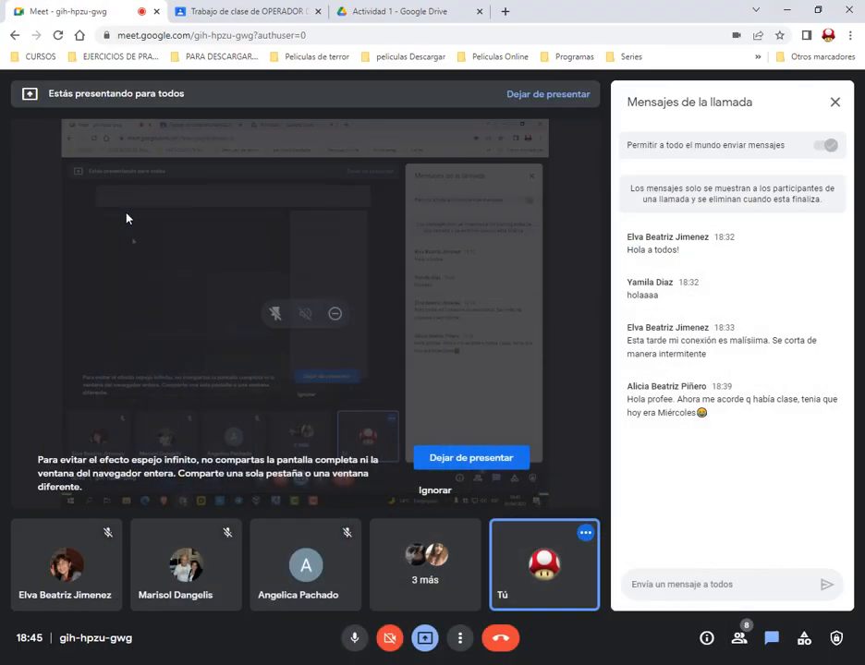
Switch back to the Win7 virtual machine and compare Word 2007's blank document window with Word 2013's start screen
left_click(421, 664)
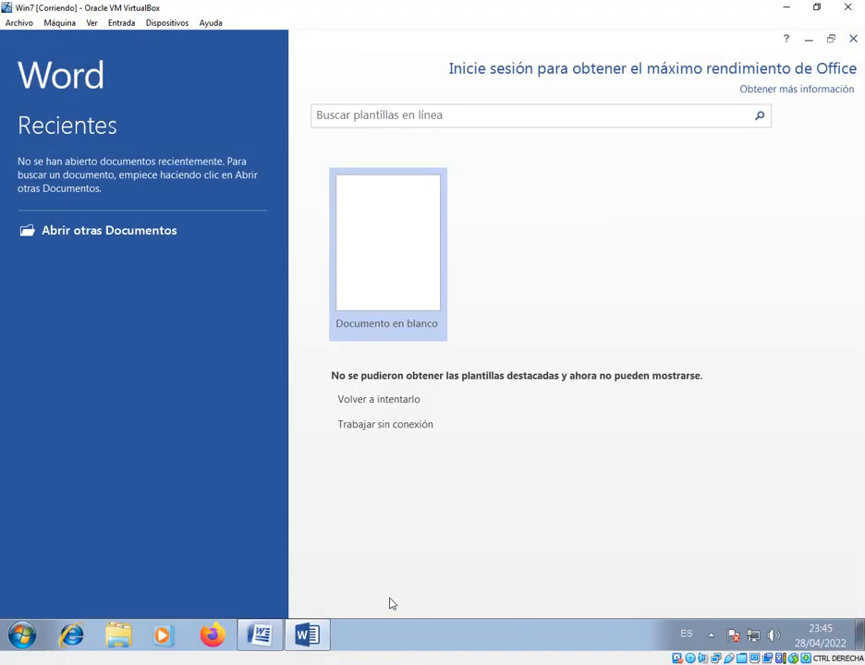
left_click(261, 635)
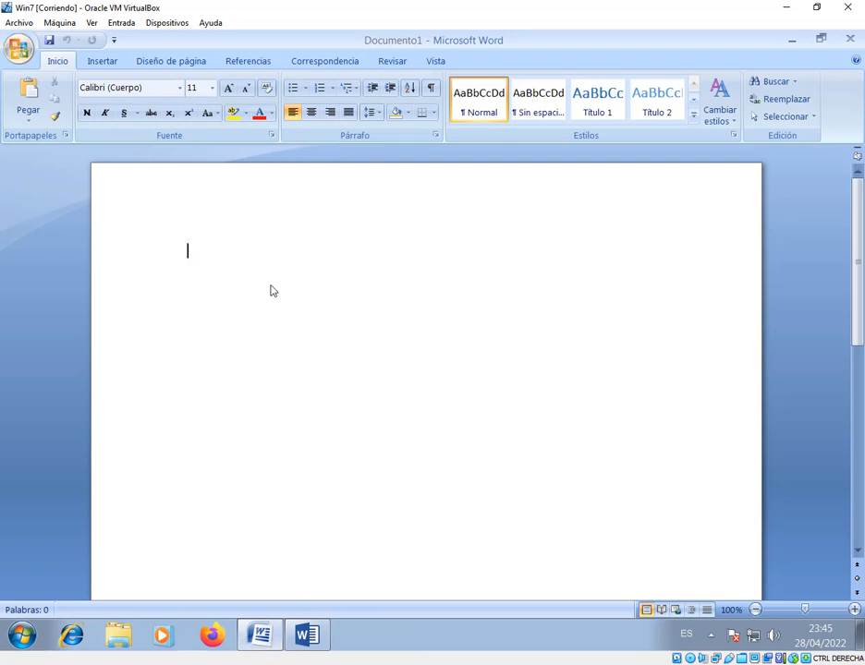
left_click(307, 635)
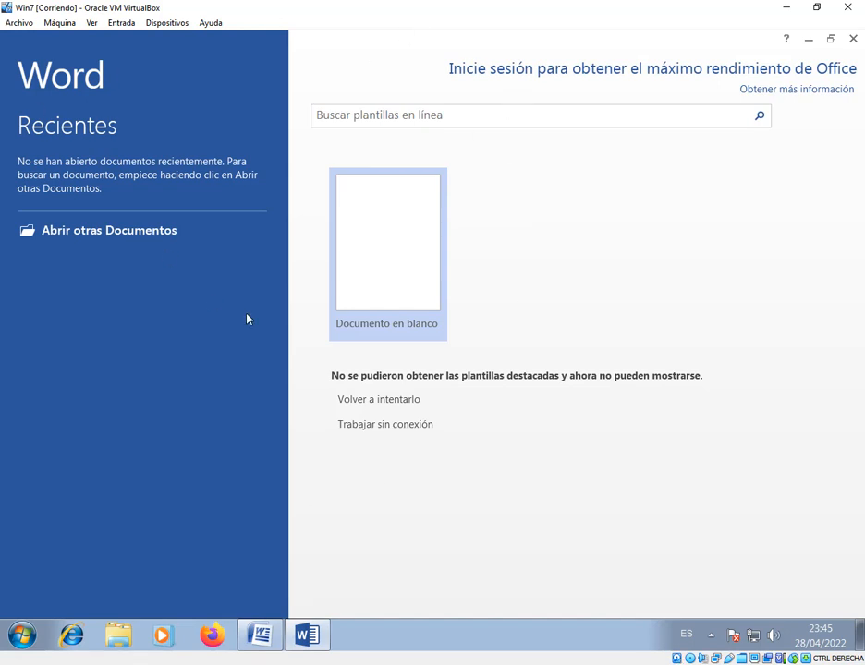
Search the host computer for Word, start it and bring its start screen to the front
left_click(28, 641)
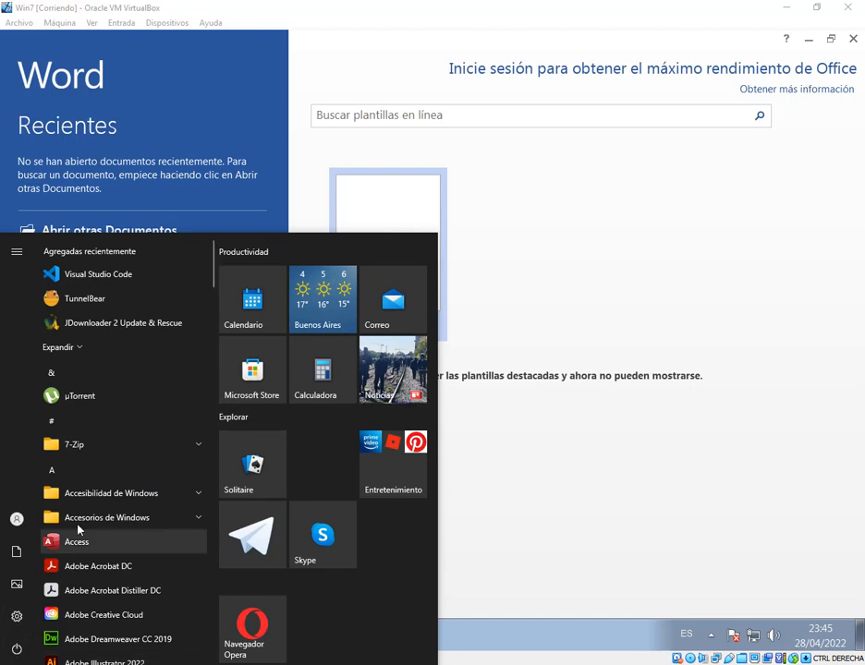
key("Escape")
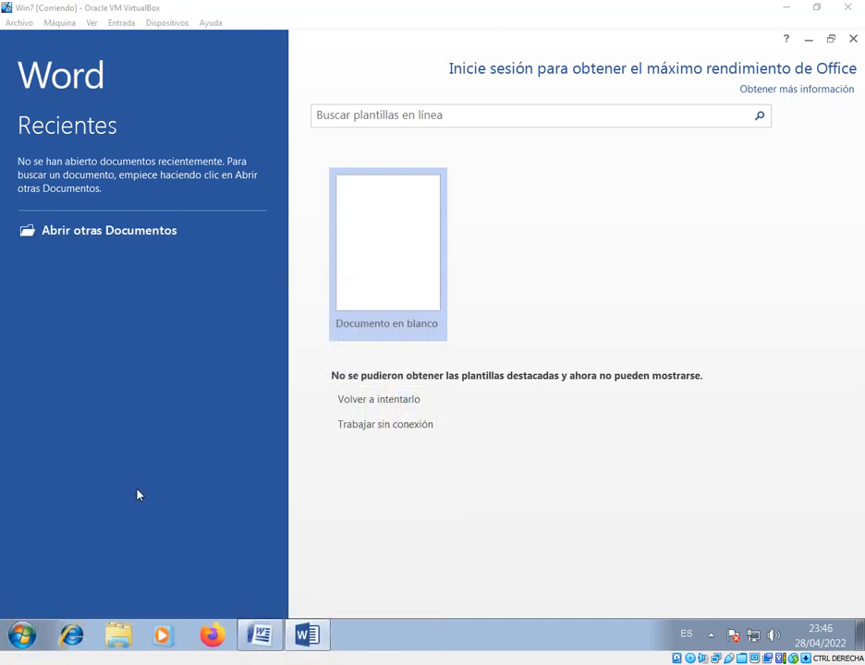
key("super")
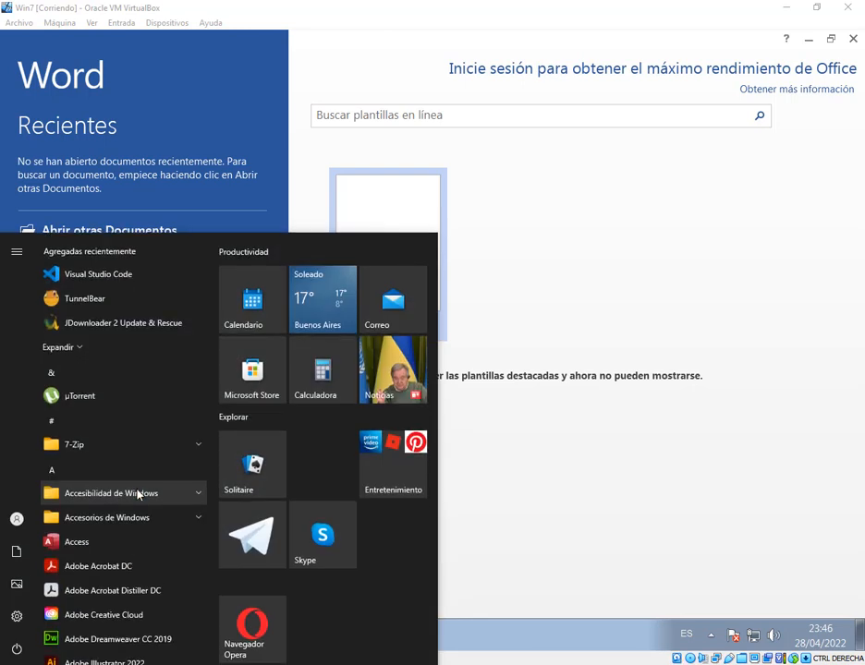
type("wo")
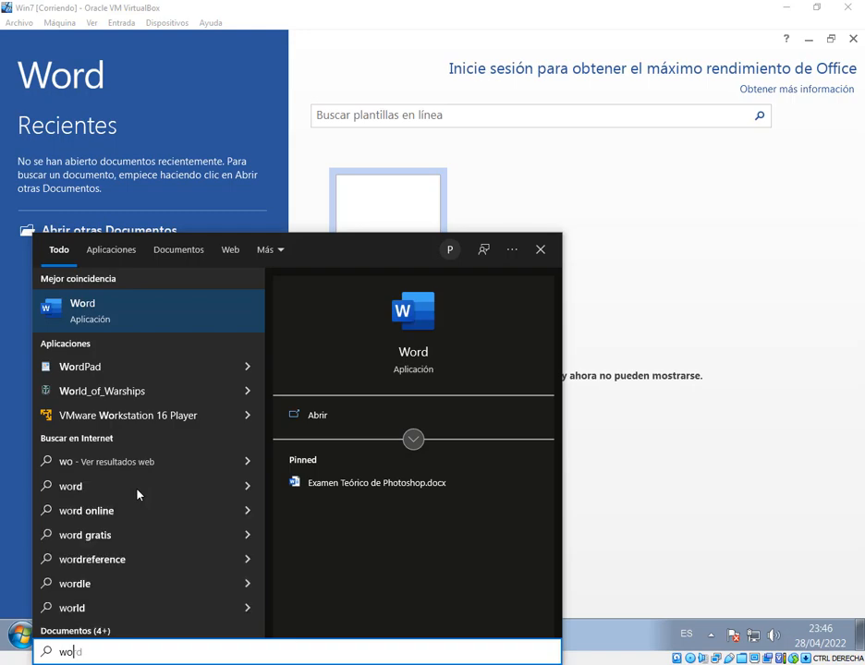
left_click(143, 322)
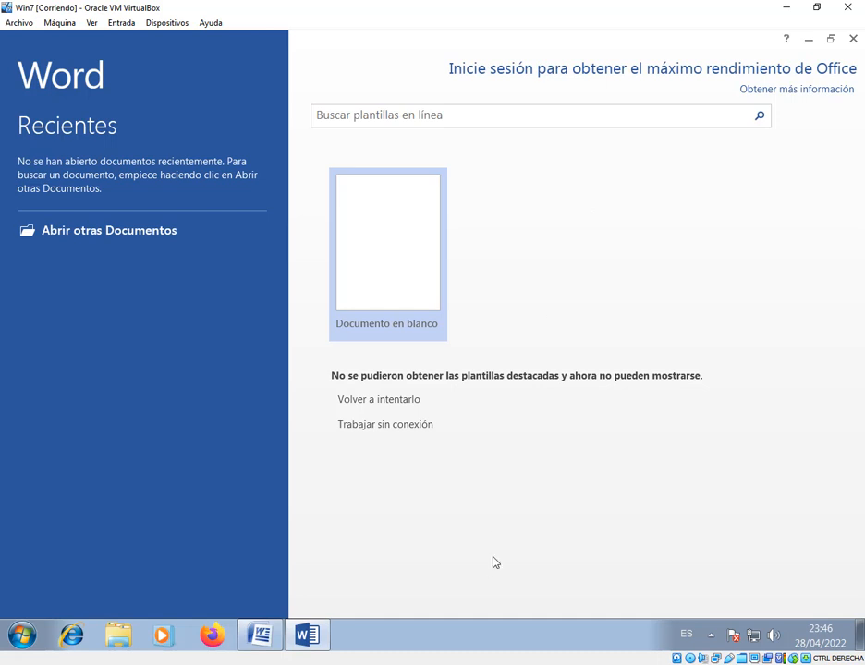
mouse_move(481, 663)
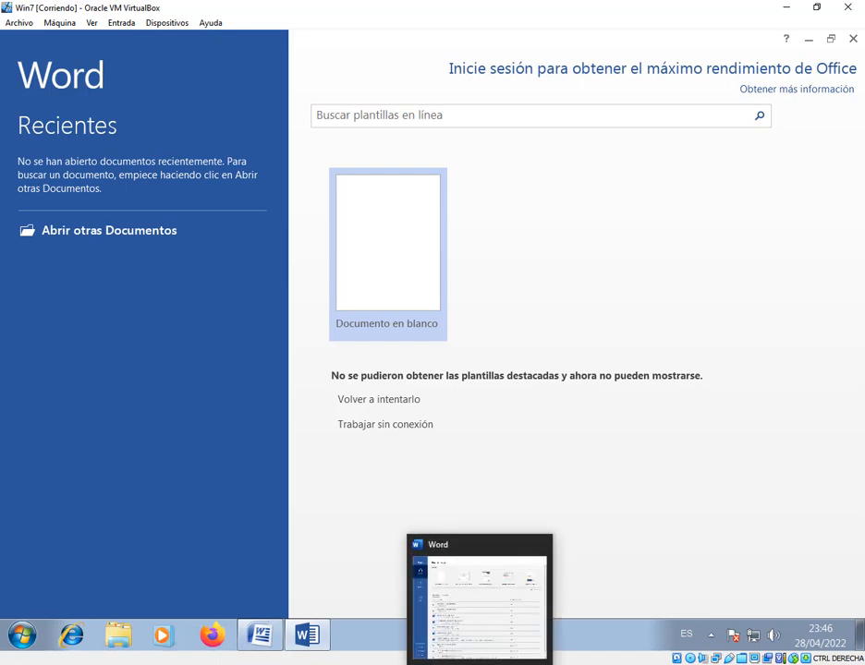
left_click(489, 631)
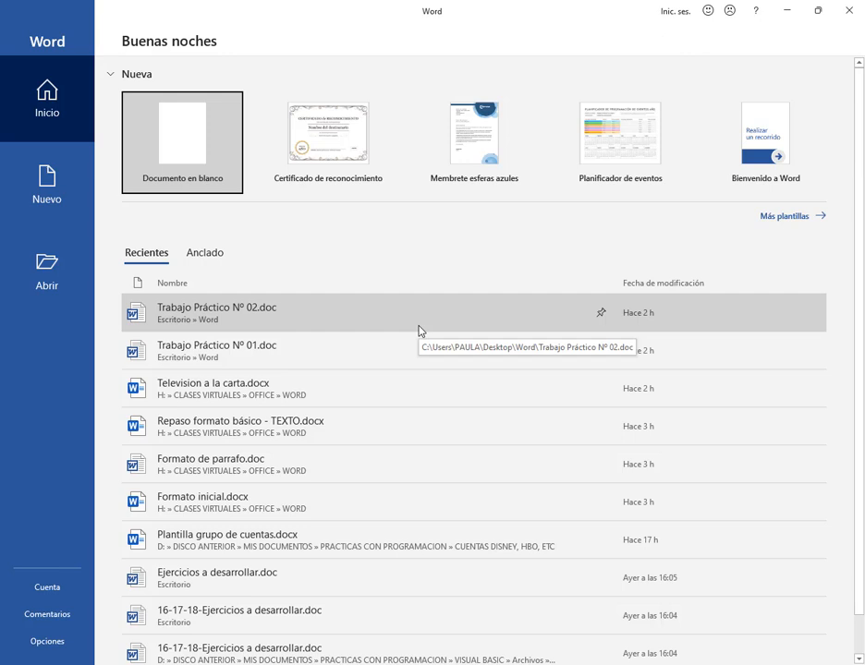
Create a document from the Planificador de eventos template for abril 2022, with weeks starting on Lunes and 12 months, and accept the calendar notice
left_click(609, 142)
left_click(659, 127)
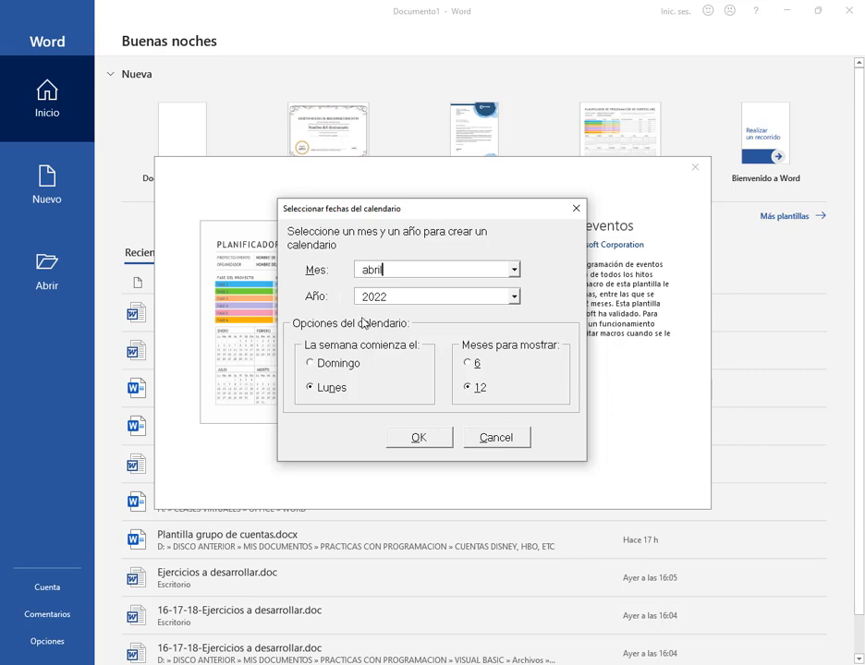
left_click(438, 440)
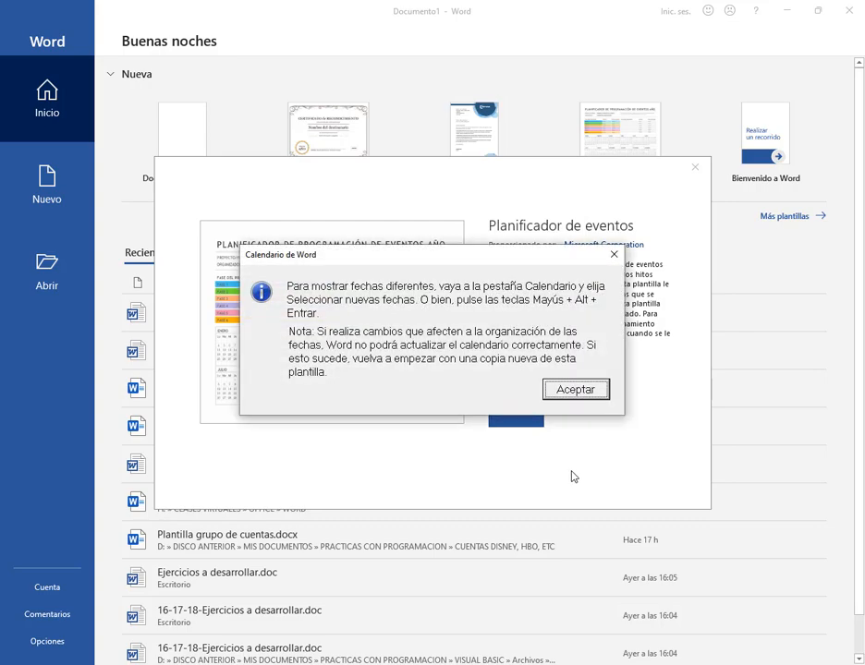
left_click(575, 390)
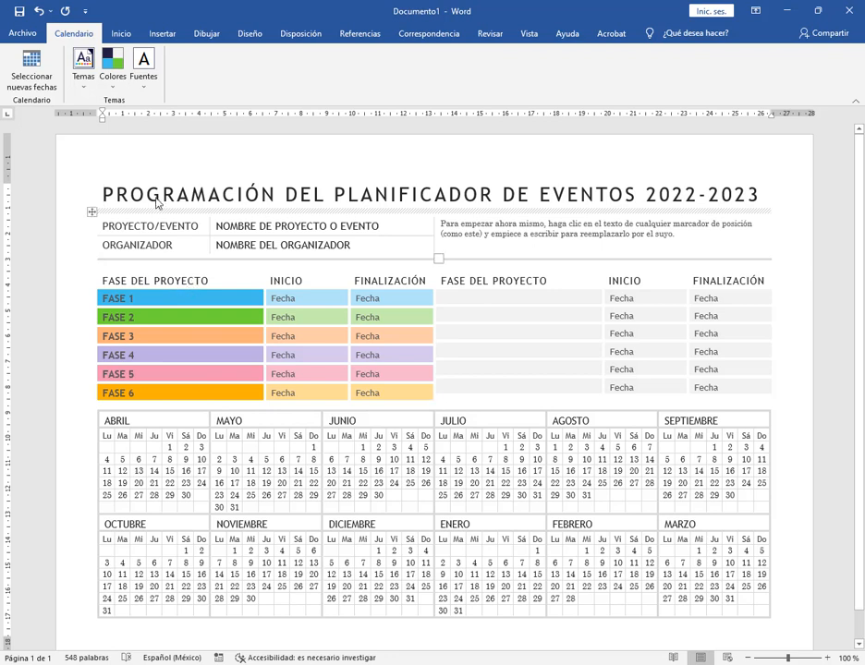
Examine the planner's title by selecting its final year and opening words, and clear the selection
left_click(735, 196)
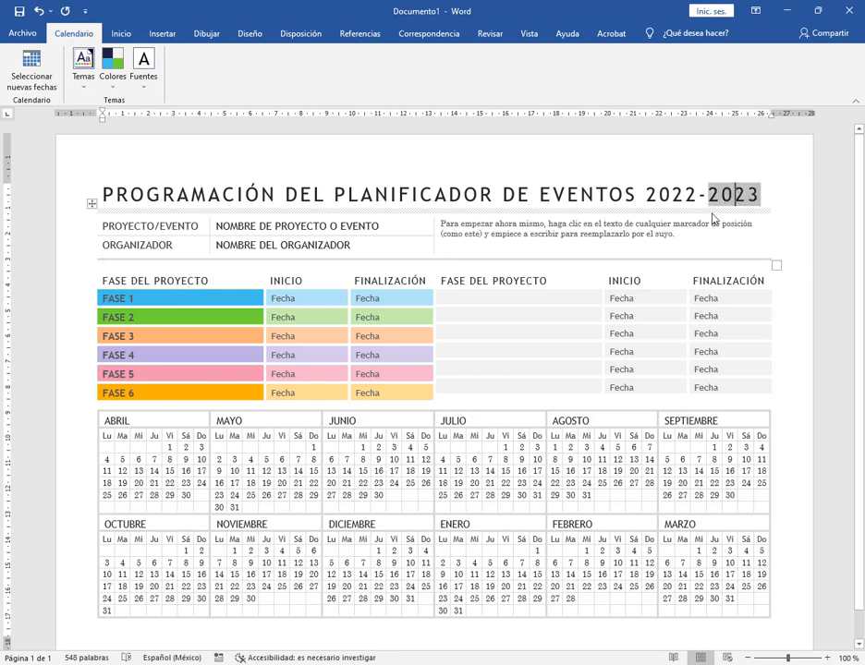
left_click_drag(307, 202, 103, 195)
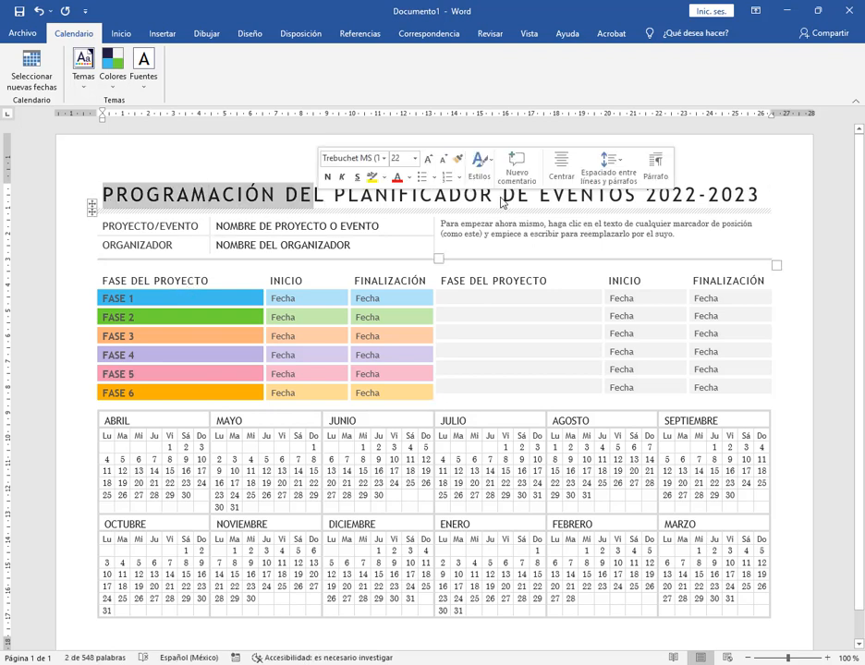
left_click(504, 200)
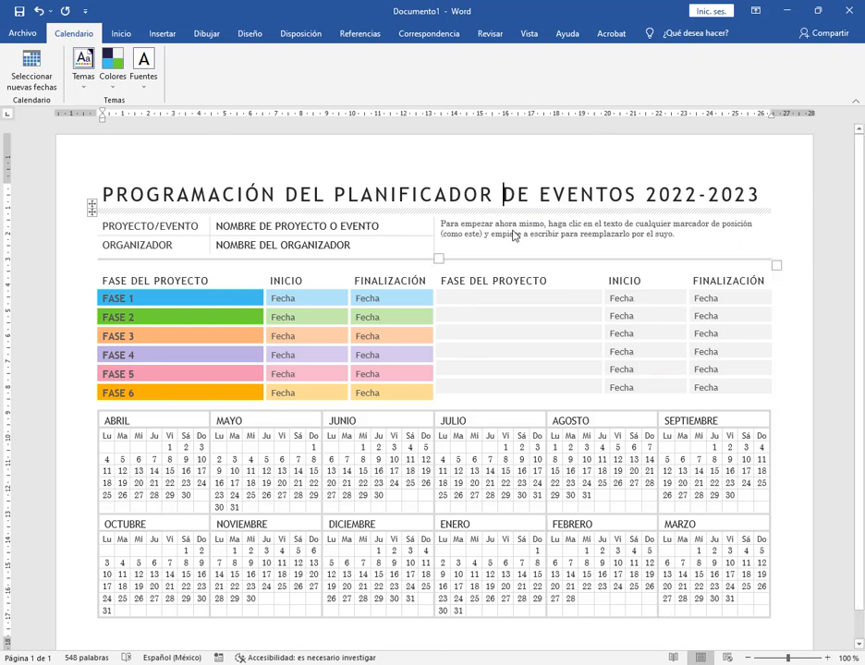
Review the templates offered on Word's start page and close the event planner without saving
left_click(23, 35)
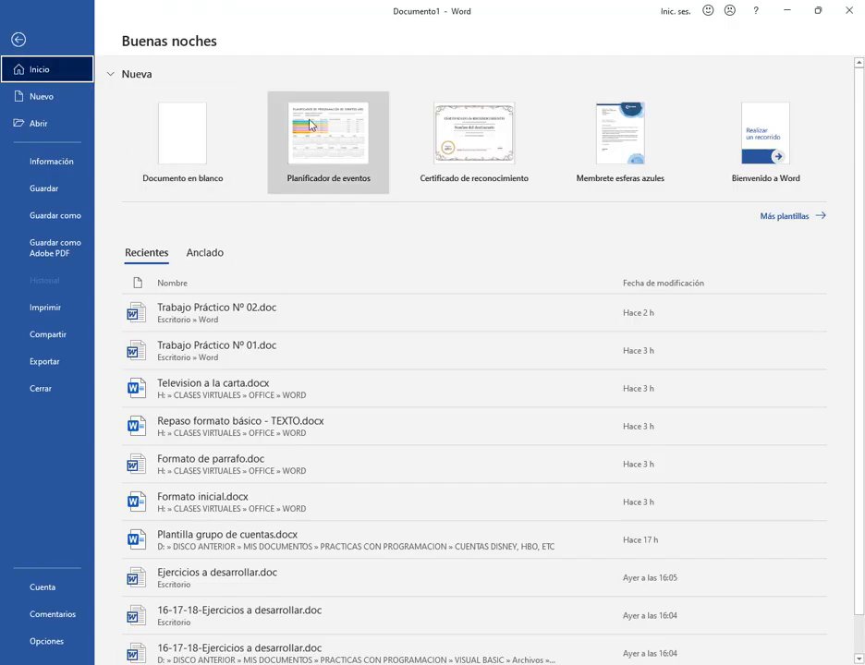
left_click(19, 41)
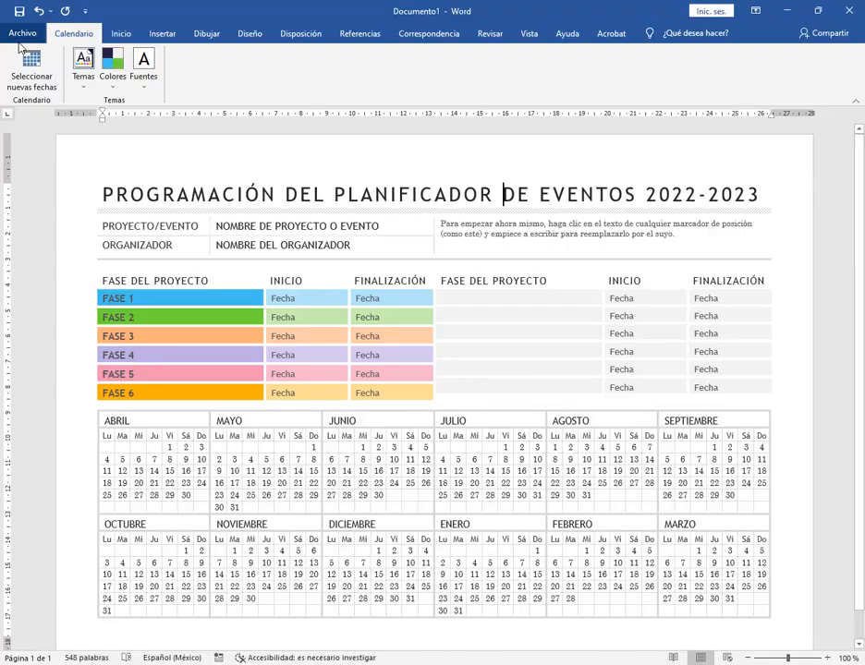
left_click(20, 30)
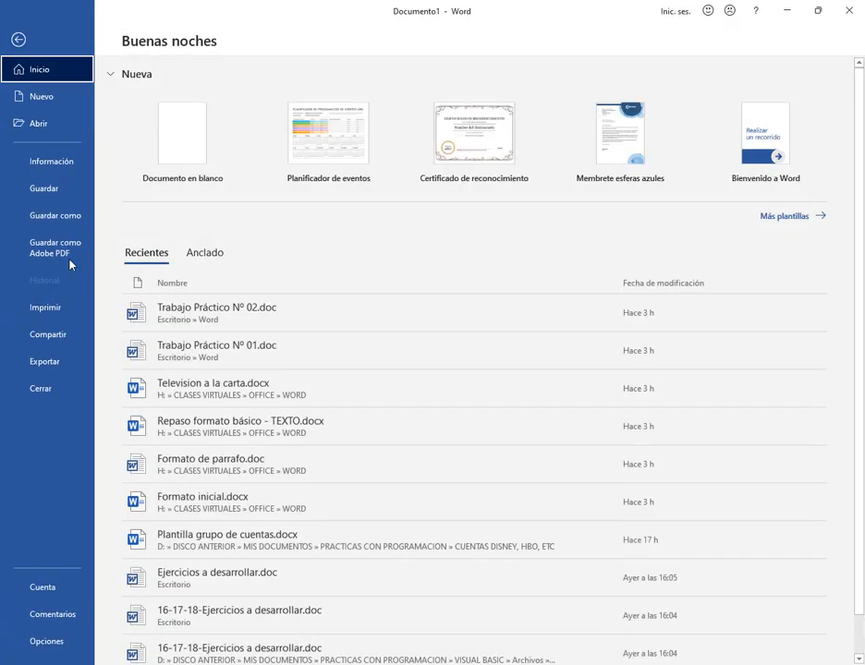
left_click(60, 393)
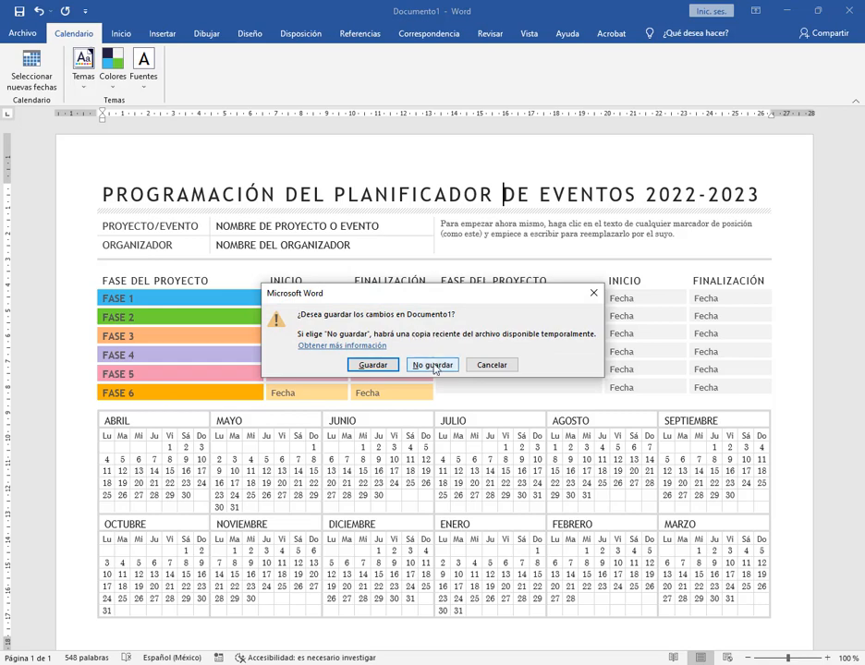
left_click(430, 365)
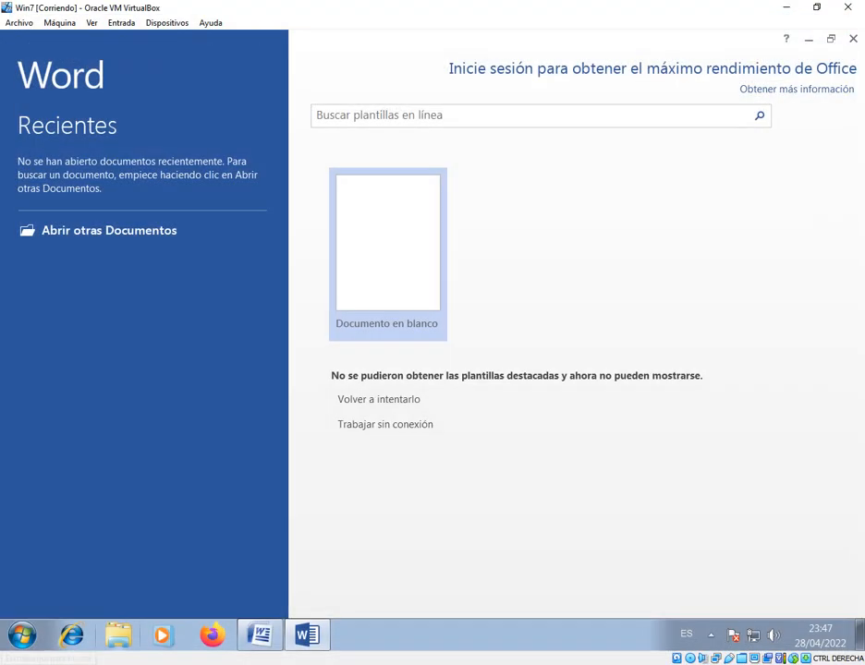
Start Word on the host again and create a blank document in both the virtual machine's Word 2013 and the host's Word
key("super+s")
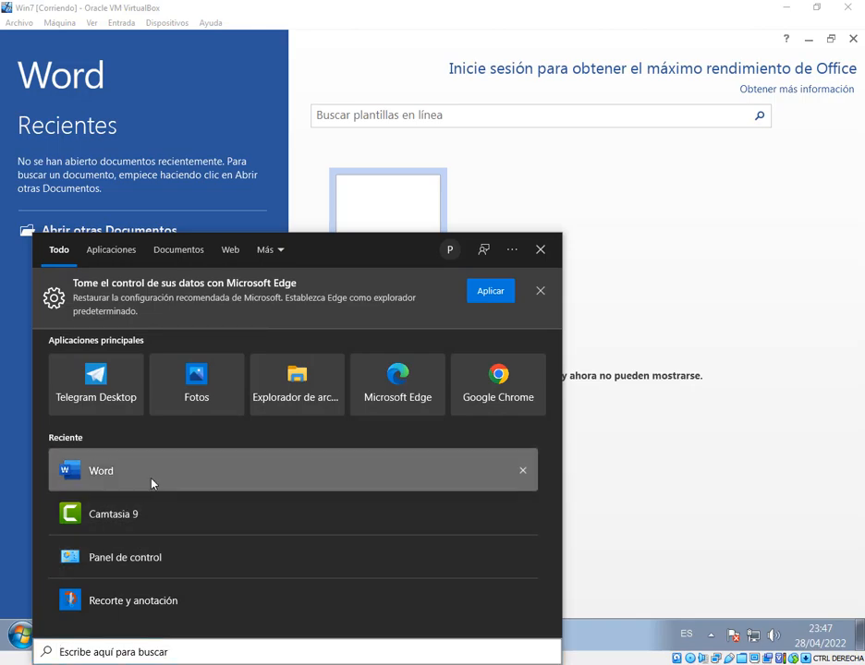
left_click(151, 483)
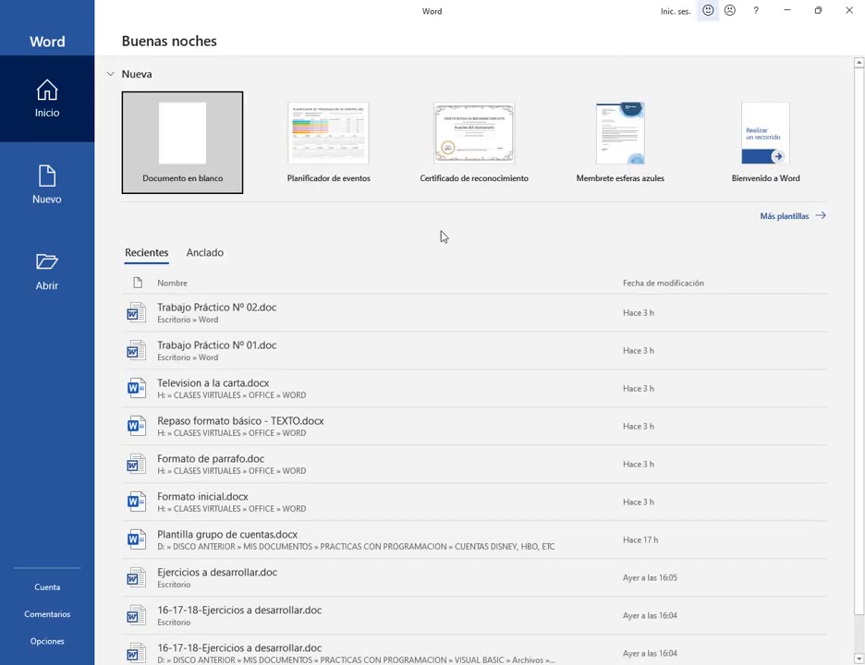
key("alt+Tab")
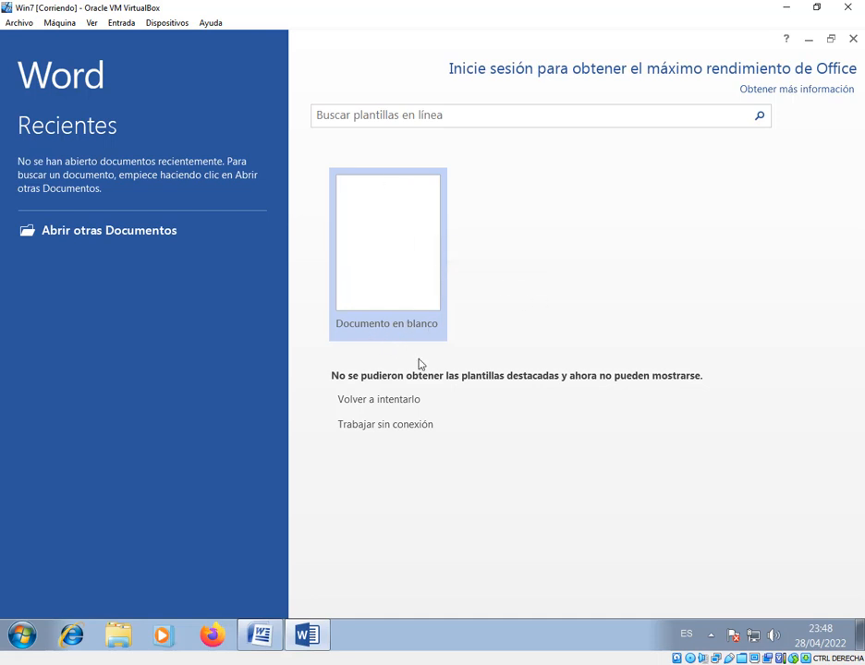
left_click(380, 253)
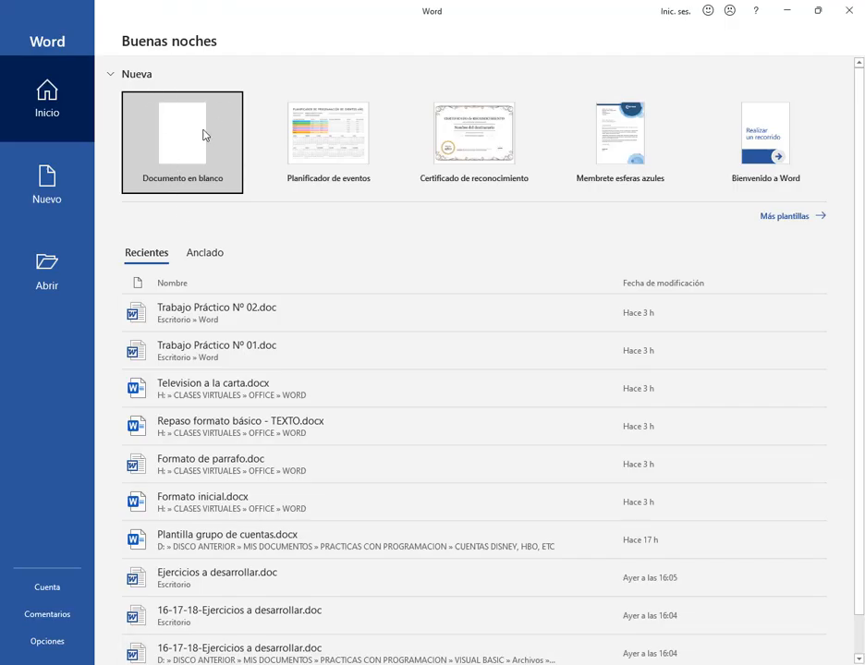
left_click(175, 136)
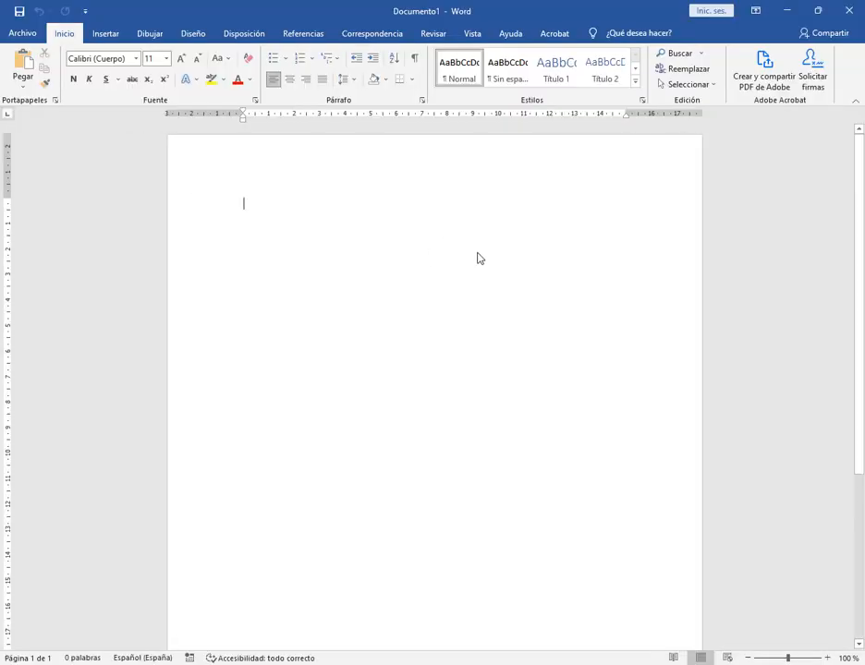
Reduce the host's Word window so the virtual machine shows above it, keeping the virtual machine maximised
left_click(817, 10)
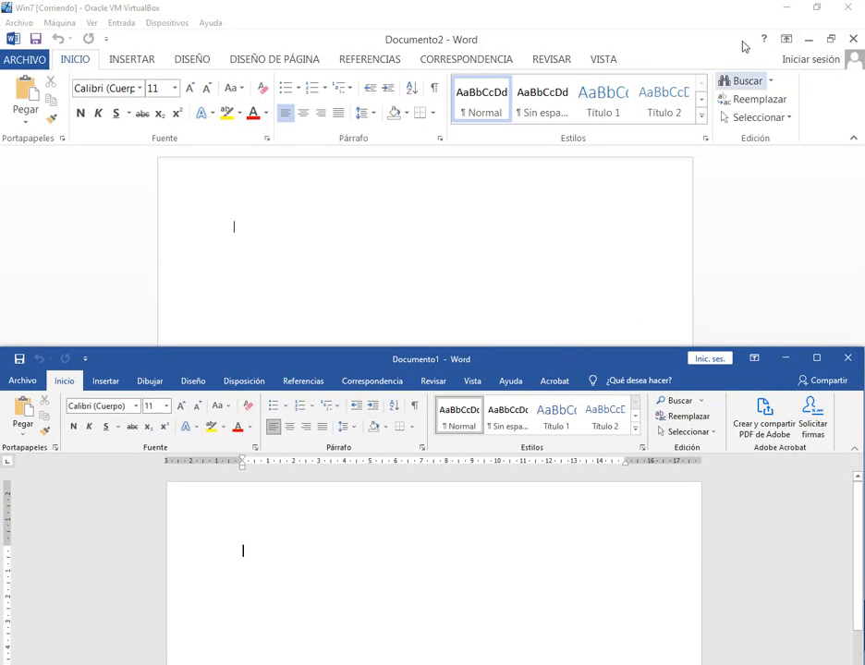
left_click(821, 11)
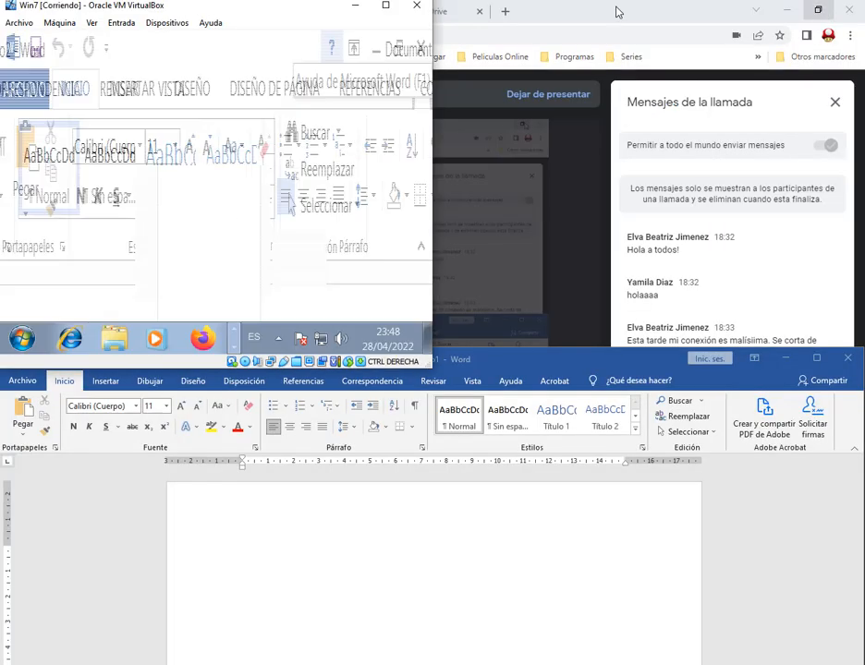
left_click(401, 10)
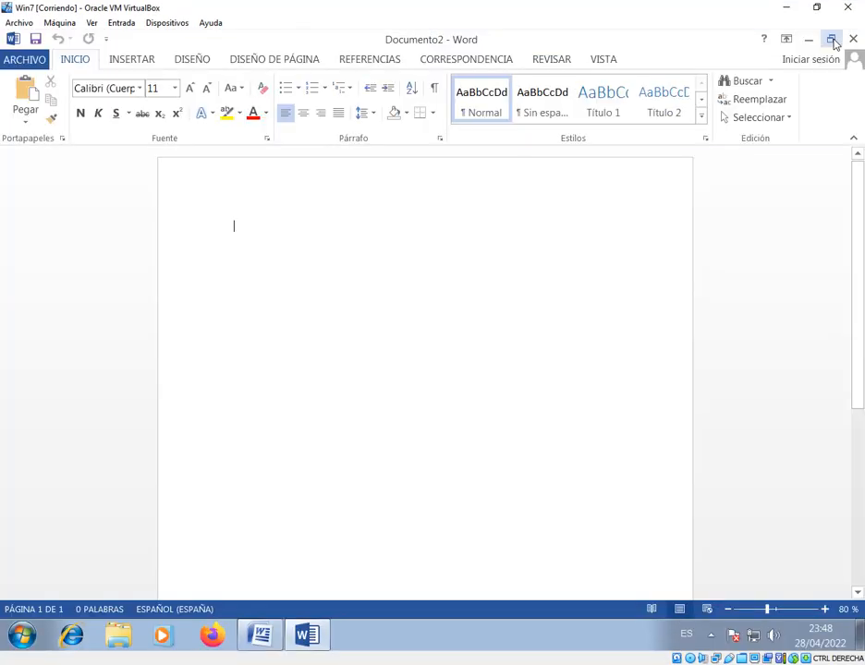
Restore the Word 2013 window, widen it to the screen's full width and place it just below the Word 2007 ribbon
left_click(833, 40)
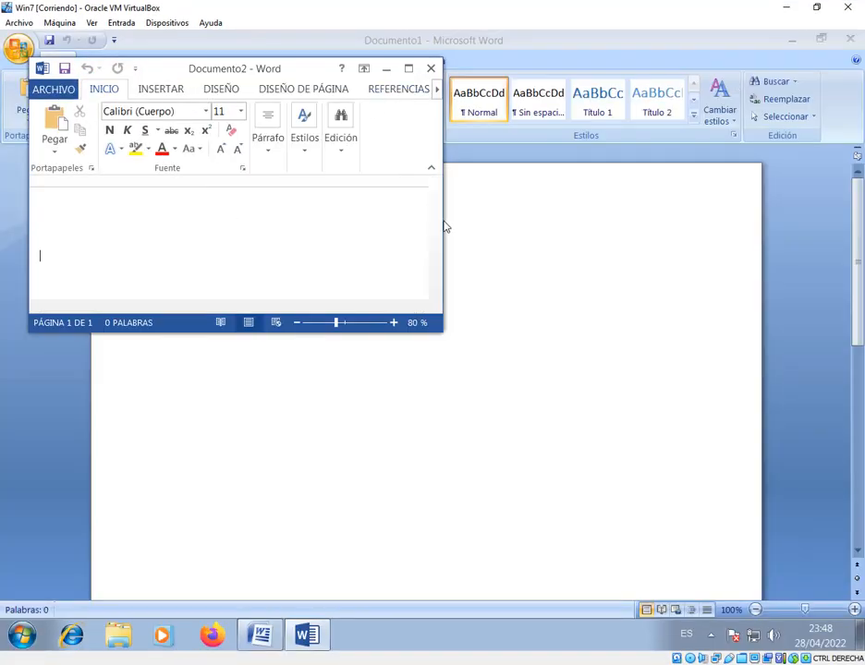
left_click_drag(443, 227, 852, 244)
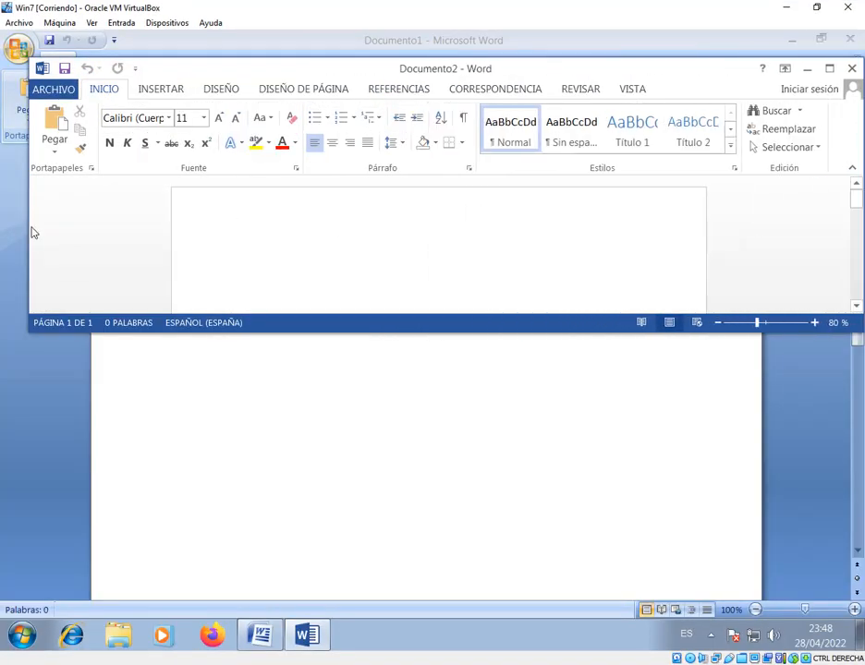
left_click_drag(29, 234, 6, 236)
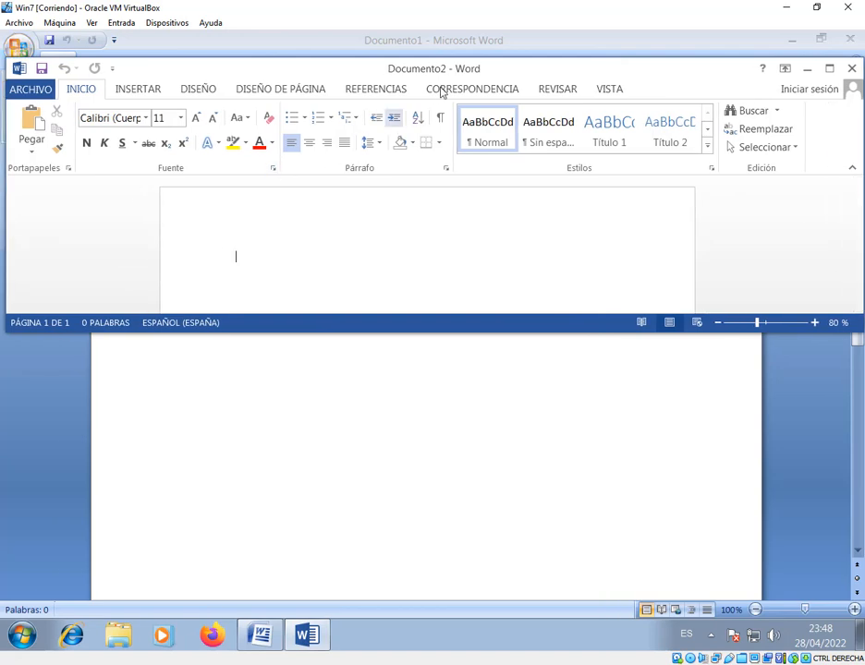
left_click_drag(452, 74, 439, 179)
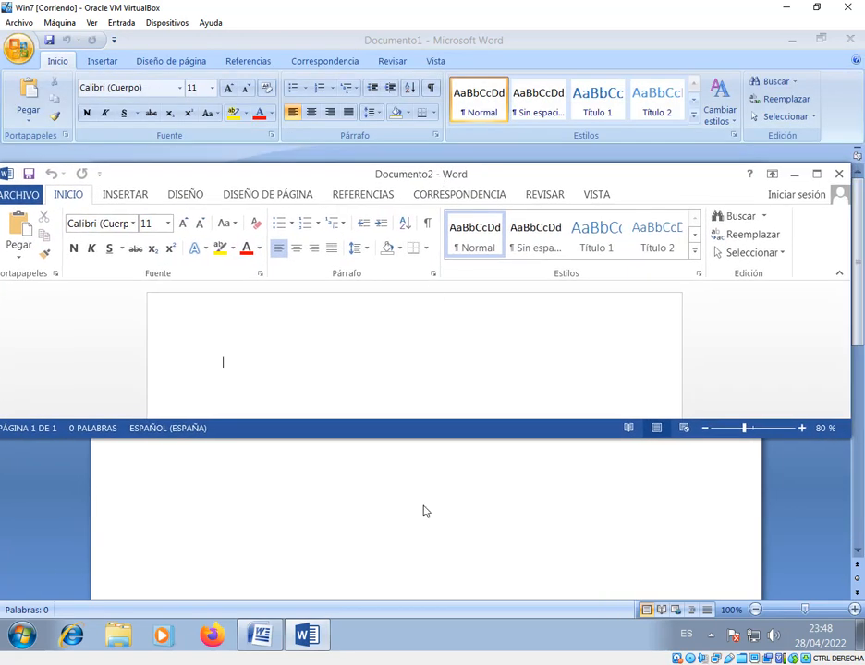
Stack the Word 2013 window just beneath the Word 2007 ribbon and the host's Word window beneath the Word 2013 ribbon
key("alt+Tab")
left_click_drag(478, 360, 471, 324)
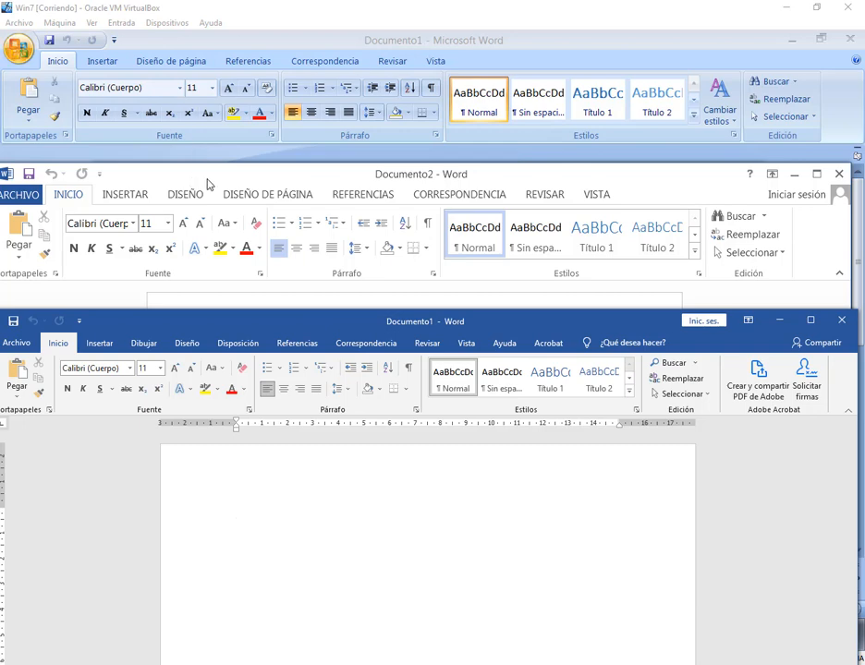
left_click_drag(206, 174, 201, 163)
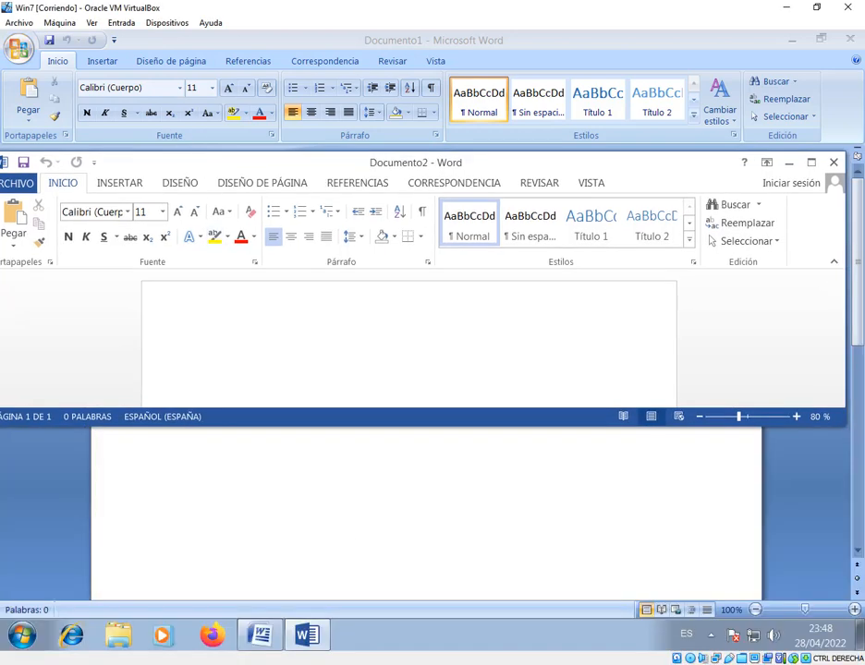
key("alt+Tab")
left_click_drag(418, 325, 420, 322)
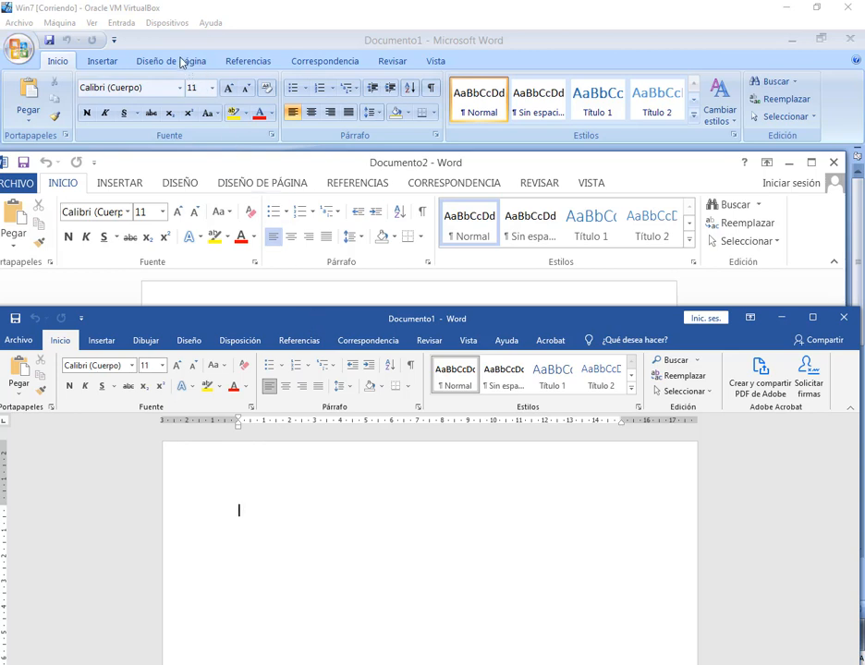
left_click_drag(241, 323, 246, 316)
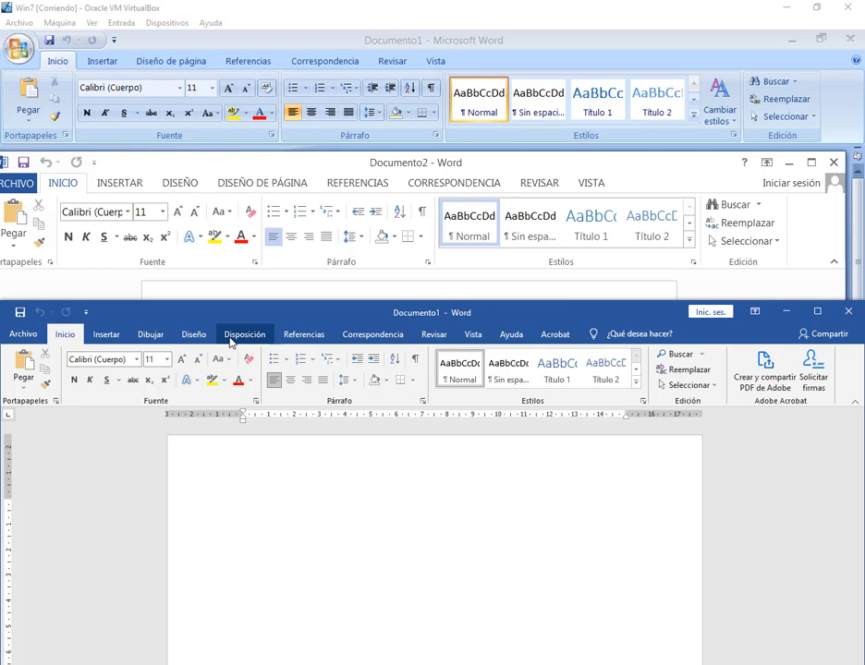
Compare the page layout commands in all three Word versions, including the page orientation choices in the host's Word
left_click(244, 334)
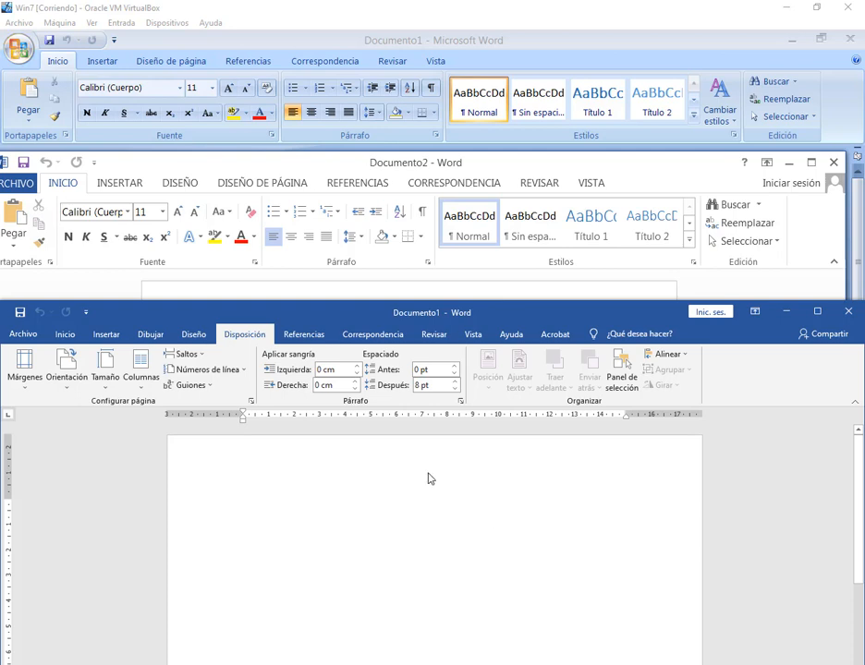
left_click(80, 389)
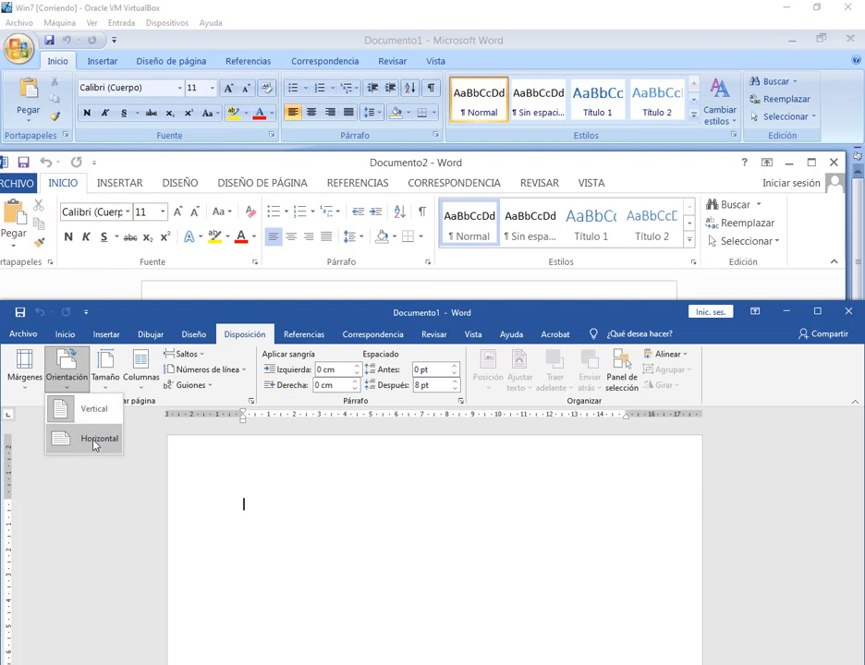
left_click(252, 510)
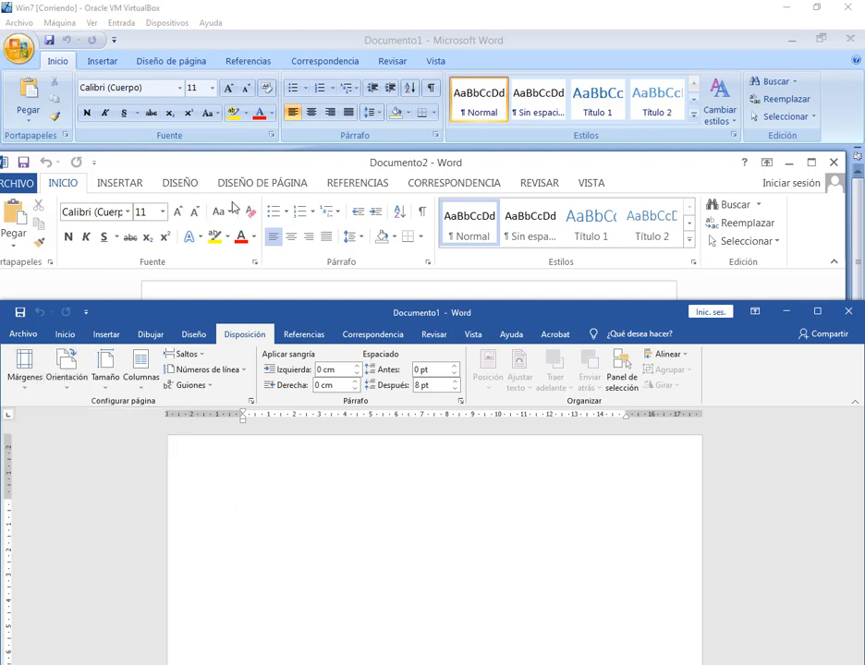
left_click(252, 168)
left_click(252, 184)
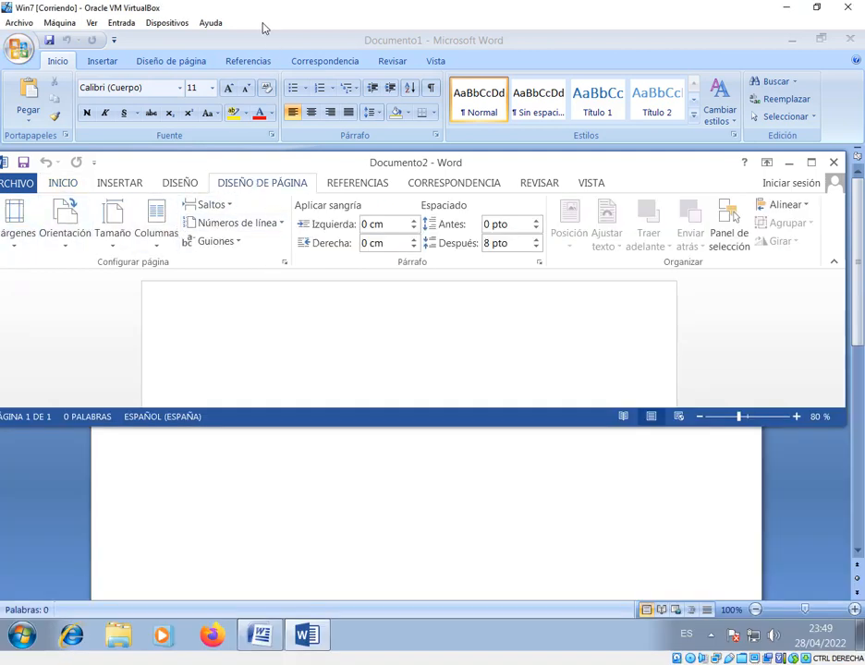
left_click(171, 67)
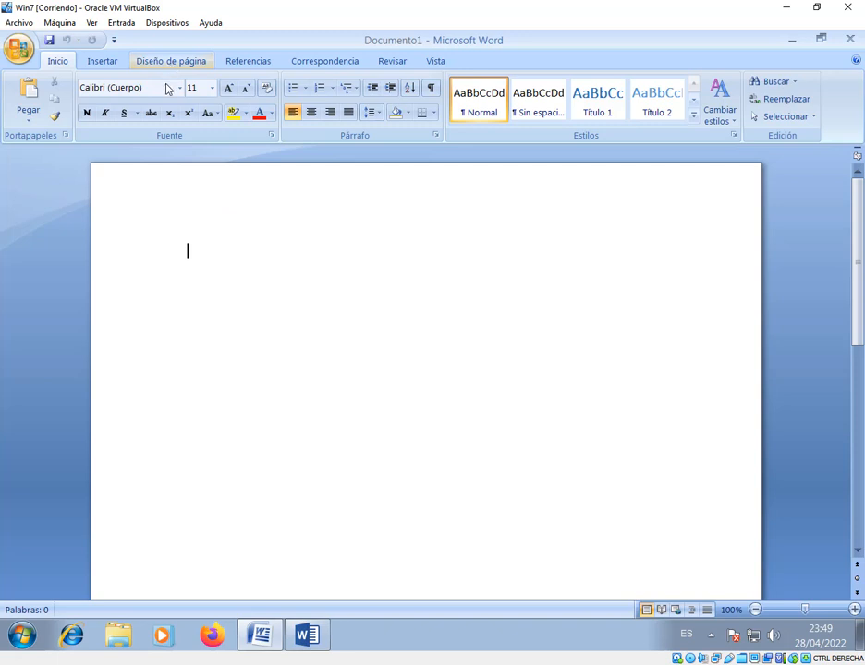
left_click(171, 61)
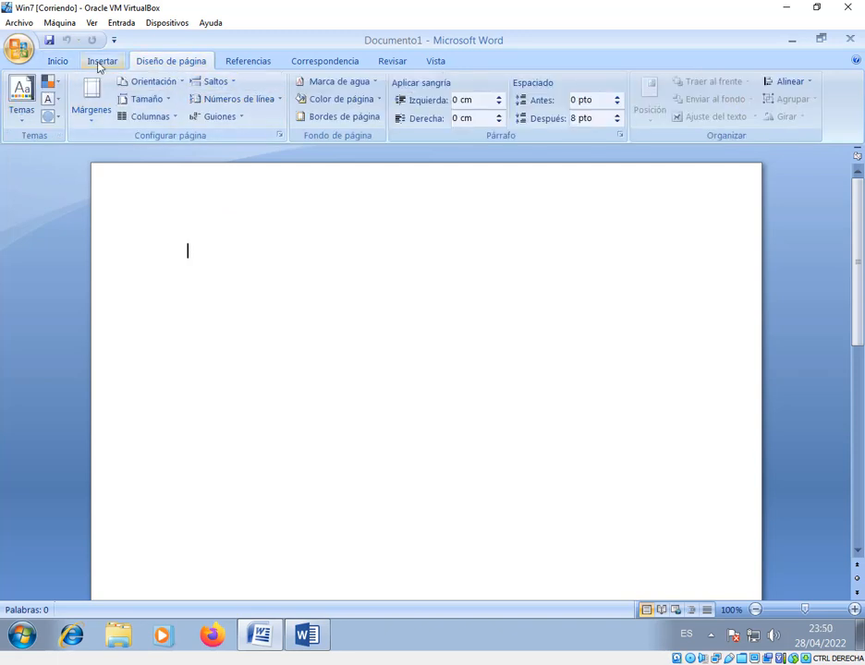
Show the Home commands again in Word 2007, Word 2013 and the host's Word, leaving the host's window in front
left_click(59, 62)
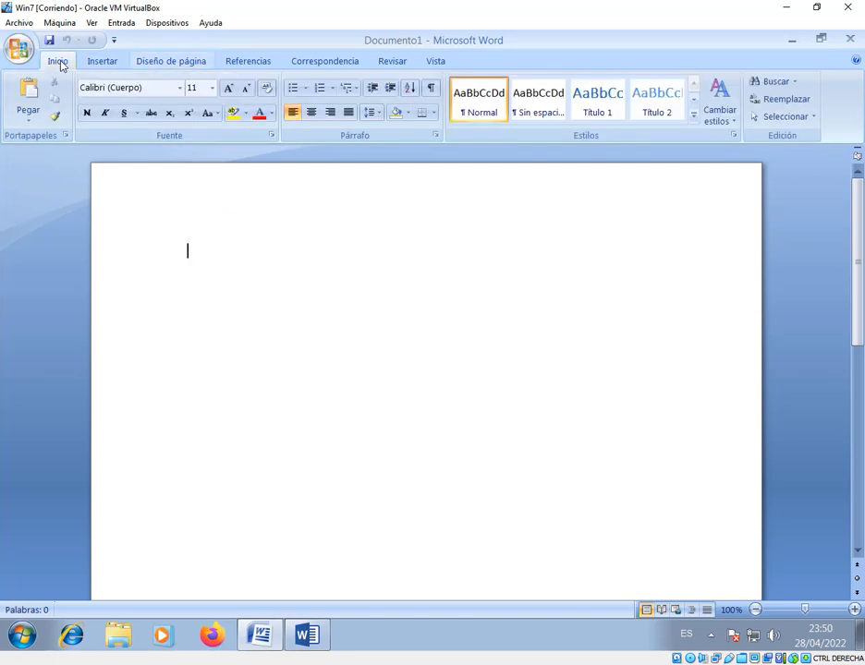
left_click(308, 636)
key("alt+Tab")
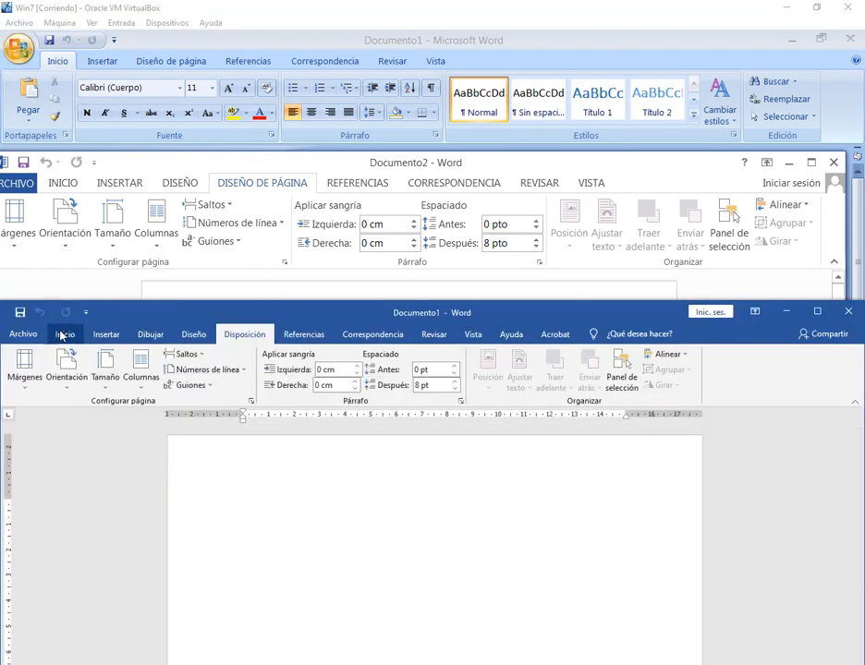
left_click(63, 335)
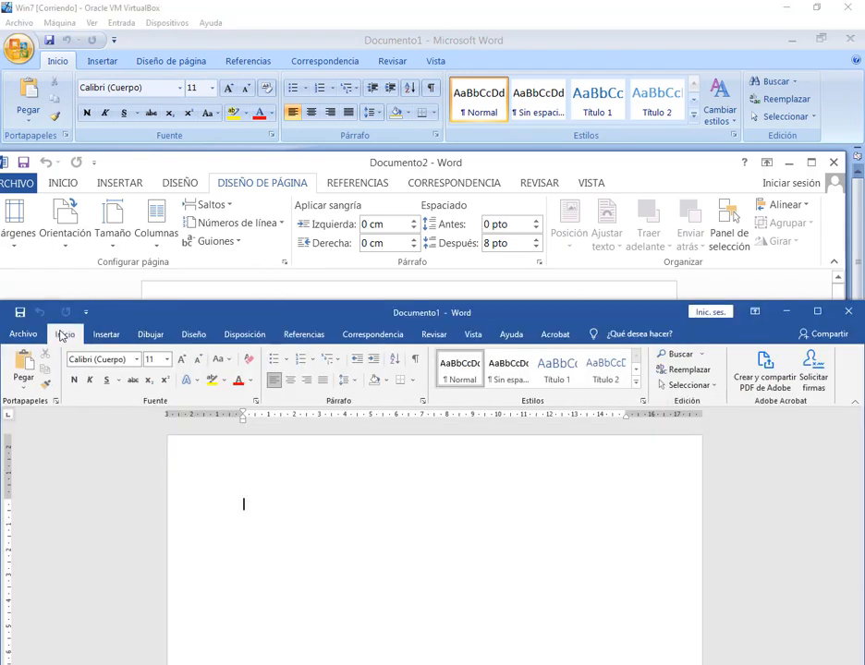
left_click(63, 184)
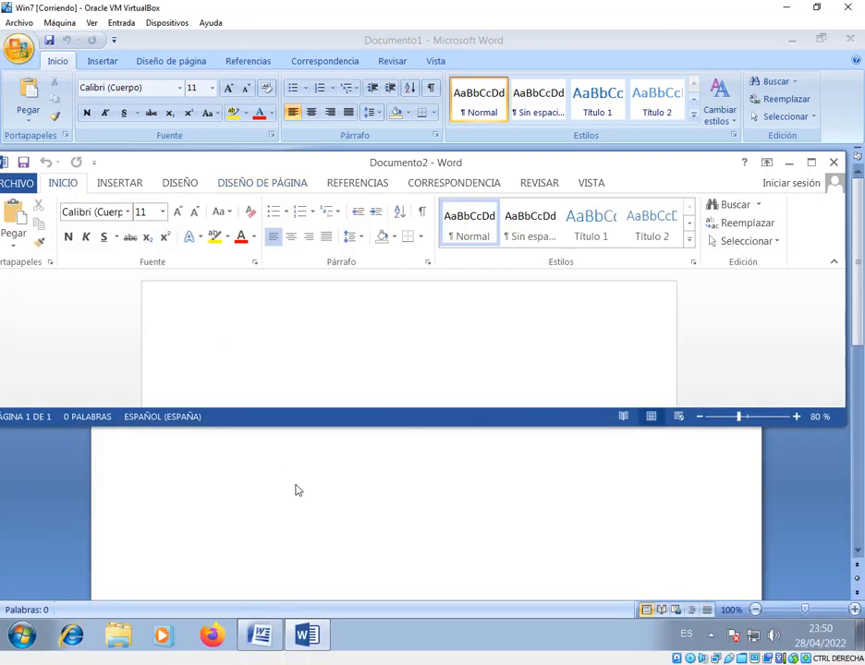
key("alt+Tab")
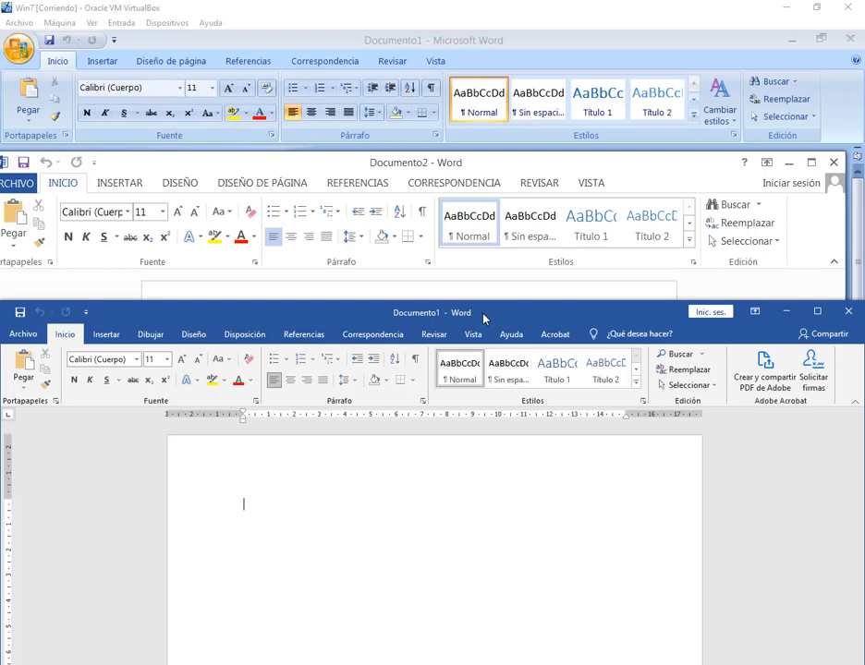
Maximise the host's Word window and the virtual machine's Word 2013 window
left_click(817, 311)
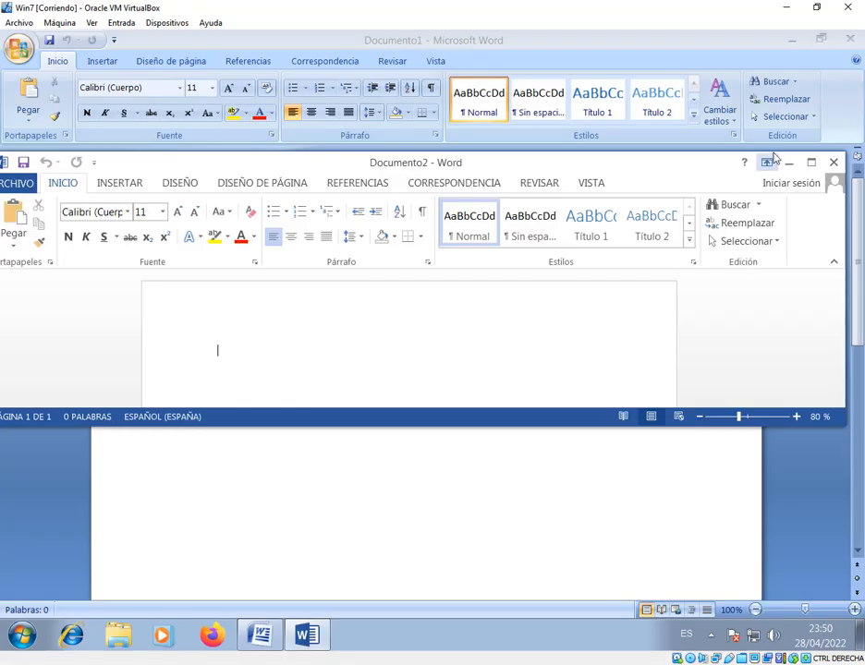
key("super+Up")
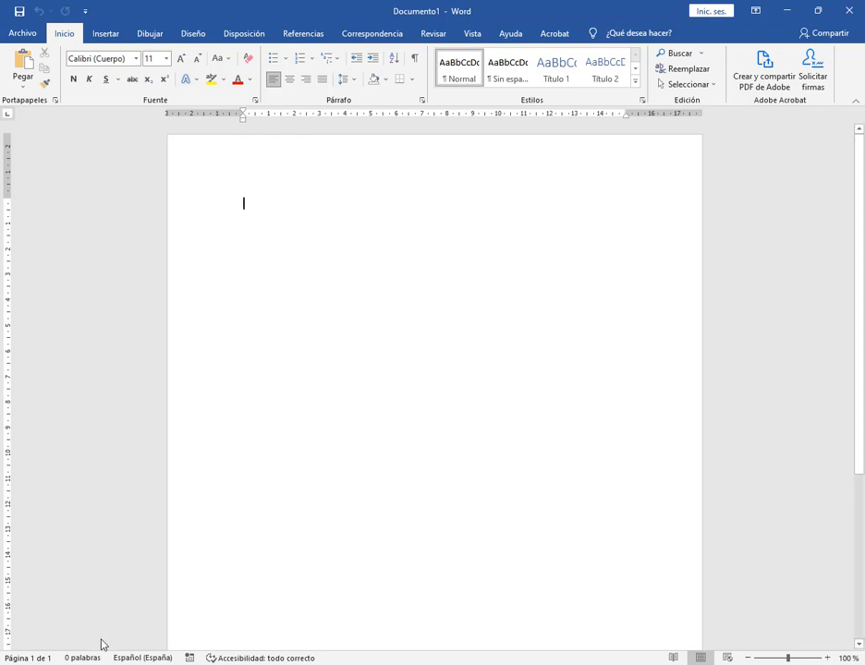
left_click(52, 664)
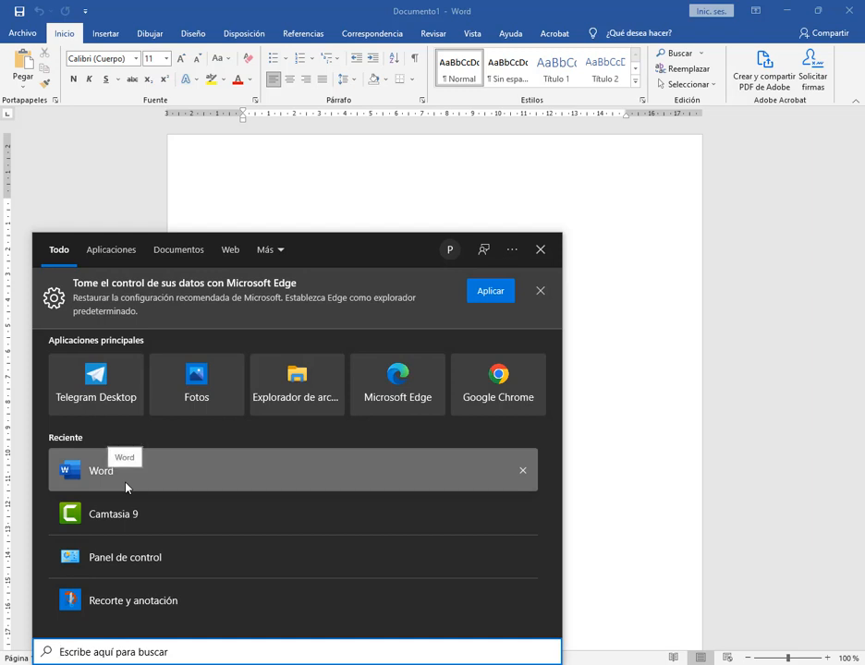
left_click(583, 358)
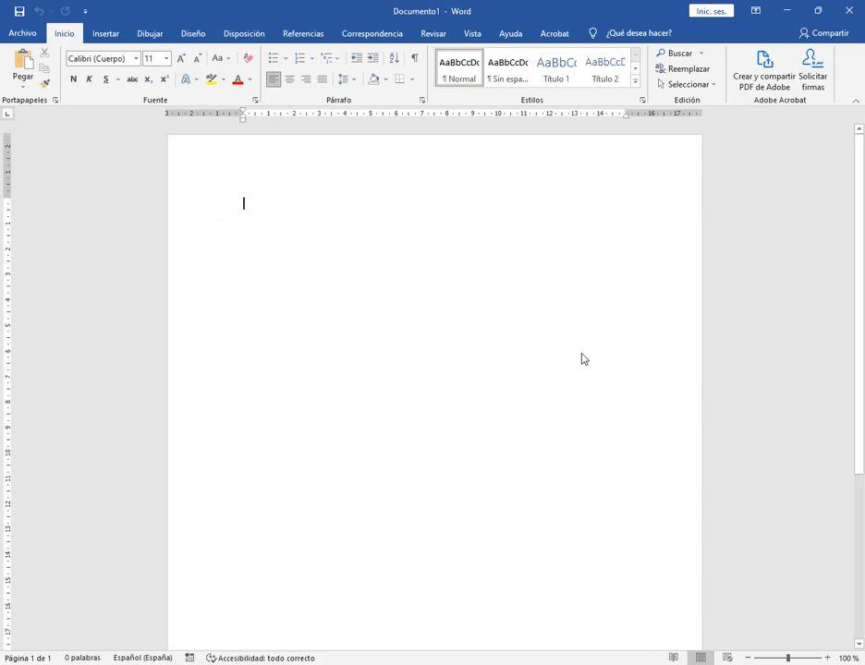
Examine the Office product information on the account pages of the host's Word and Word 2013, returning to the Word 2013 document
left_click(24, 32)
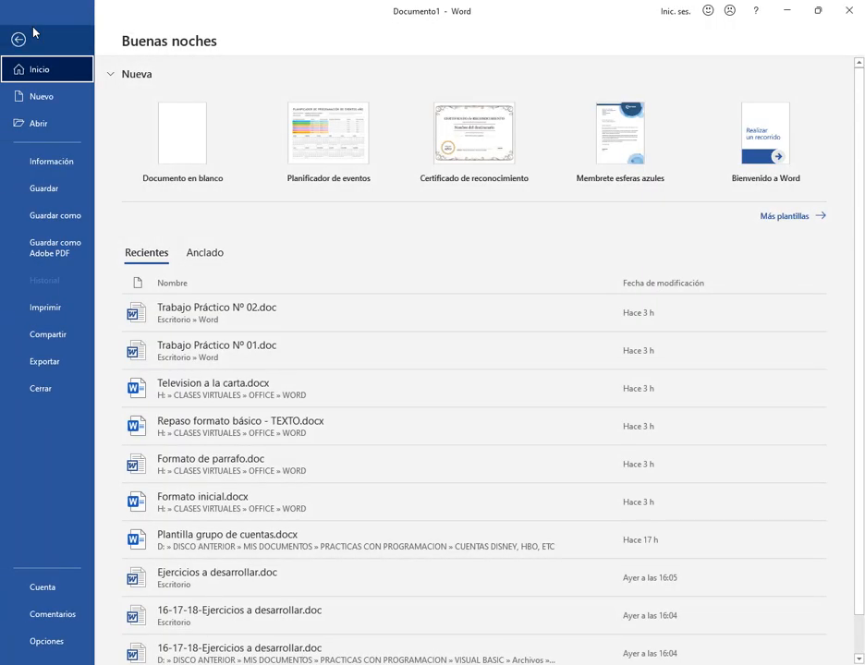
left_click(53, 592)
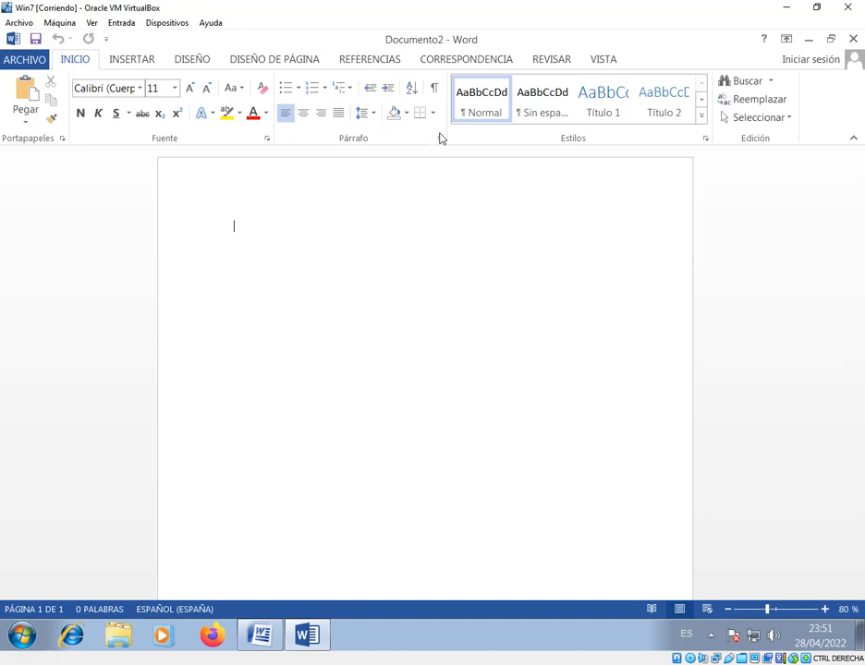
left_click(42, 60)
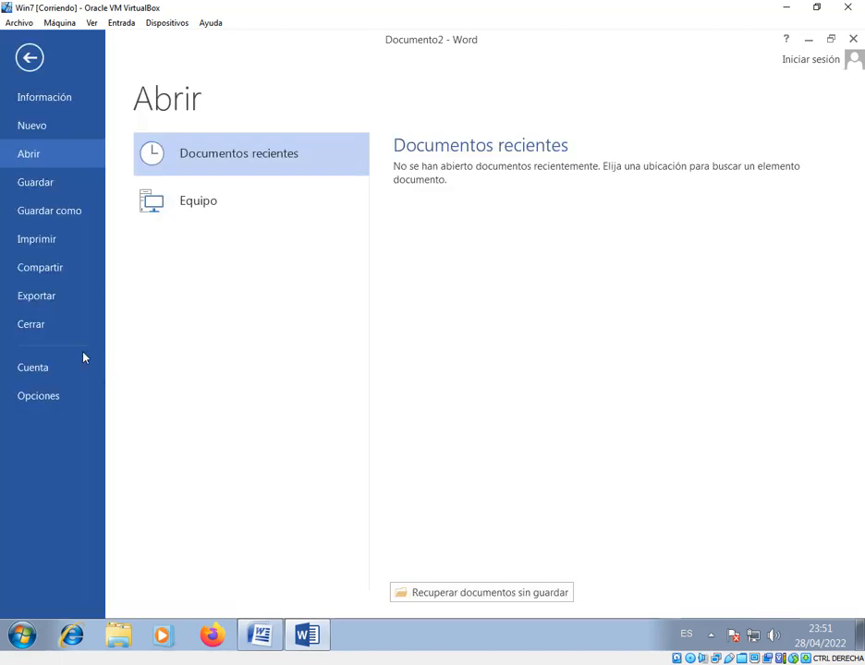
left_click(33, 367)
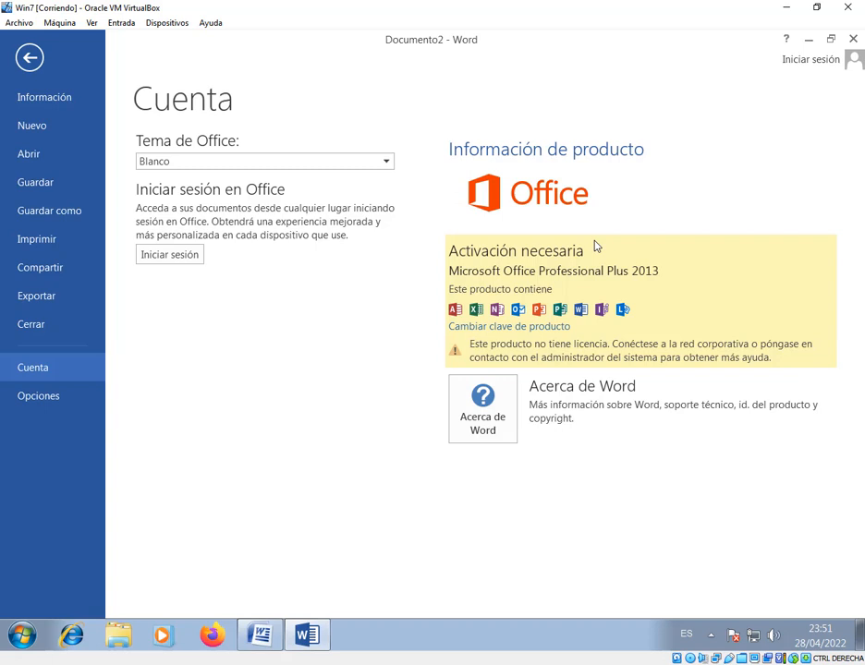
left_click(28, 54)
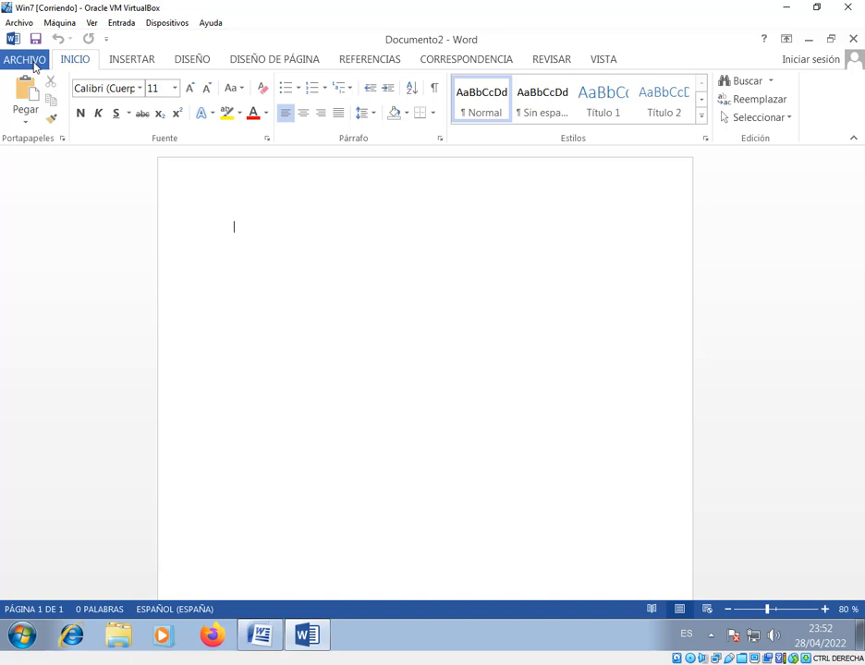
Minimise Word 2013 and examine the Office Button menu in Word 2007, closing it without choosing a command
left_click(789, 6)
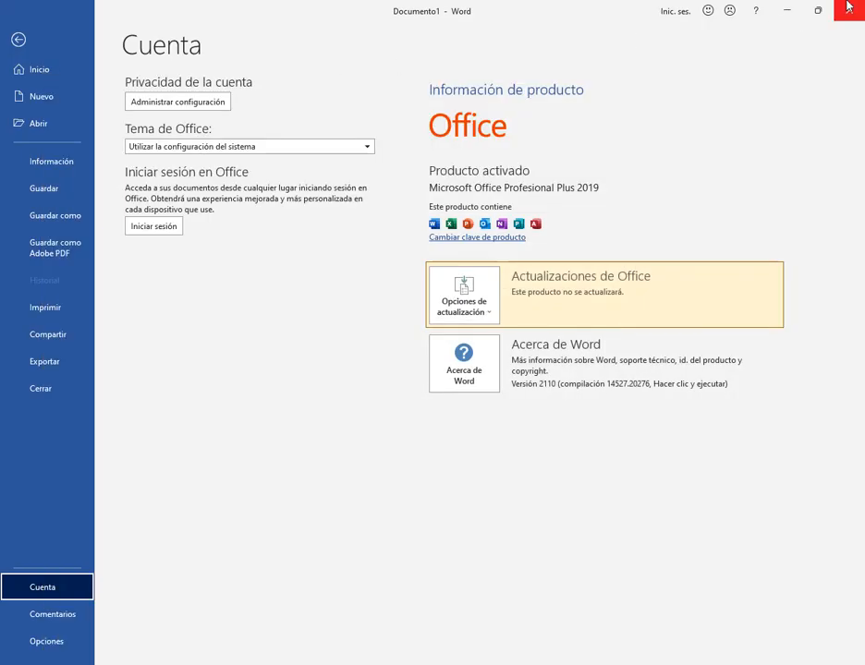
key("alt+Tab")
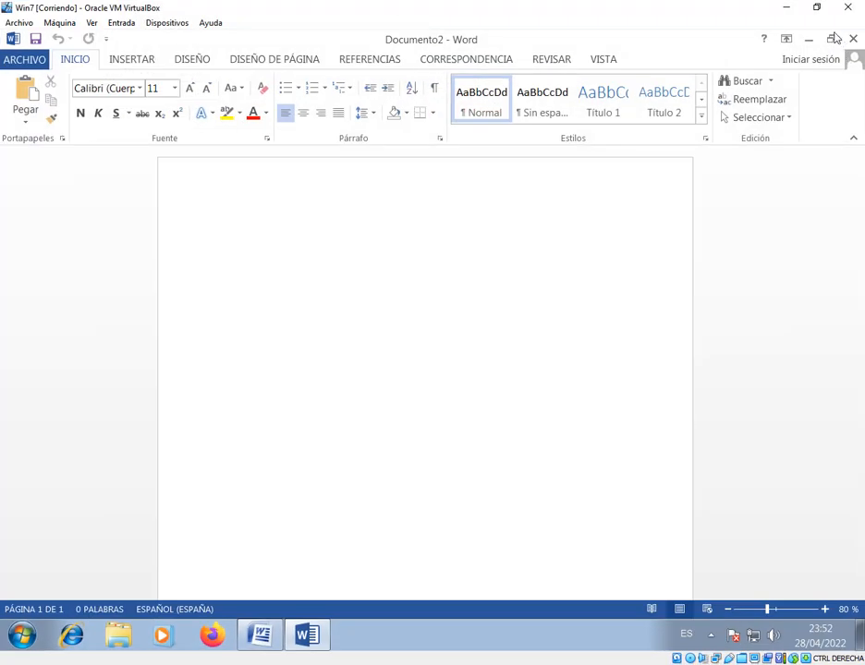
left_click(811, 39)
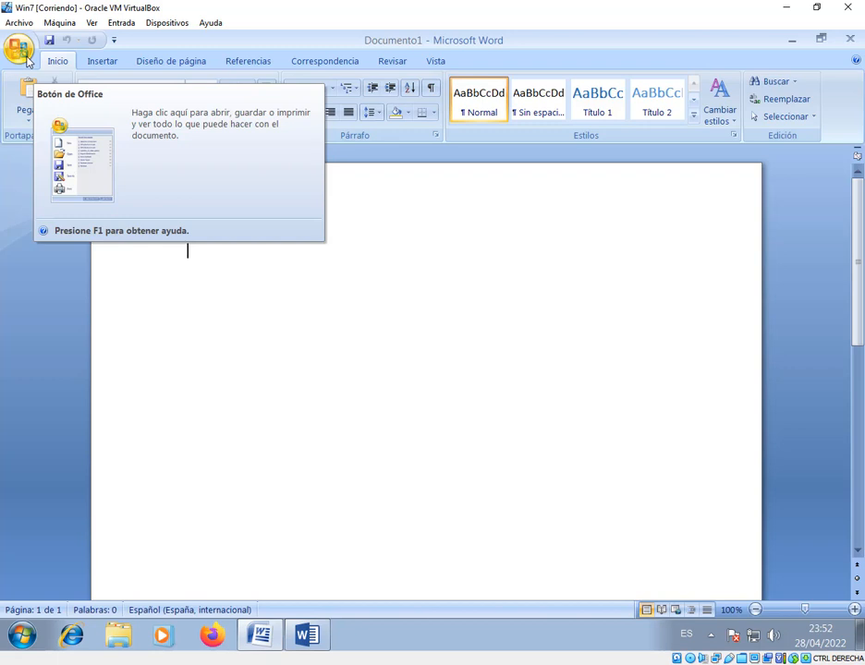
left_click(25, 55)
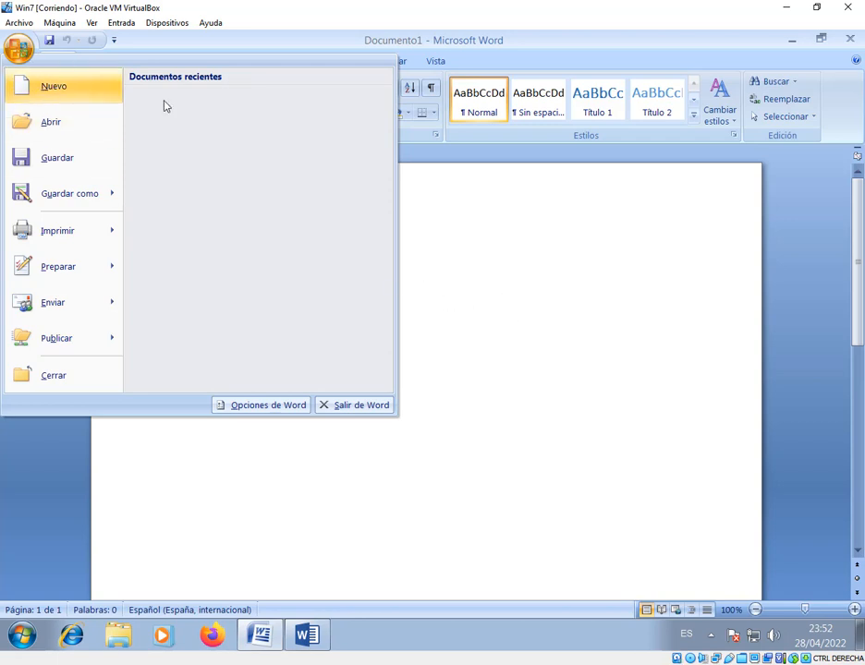
left_click(567, 306)
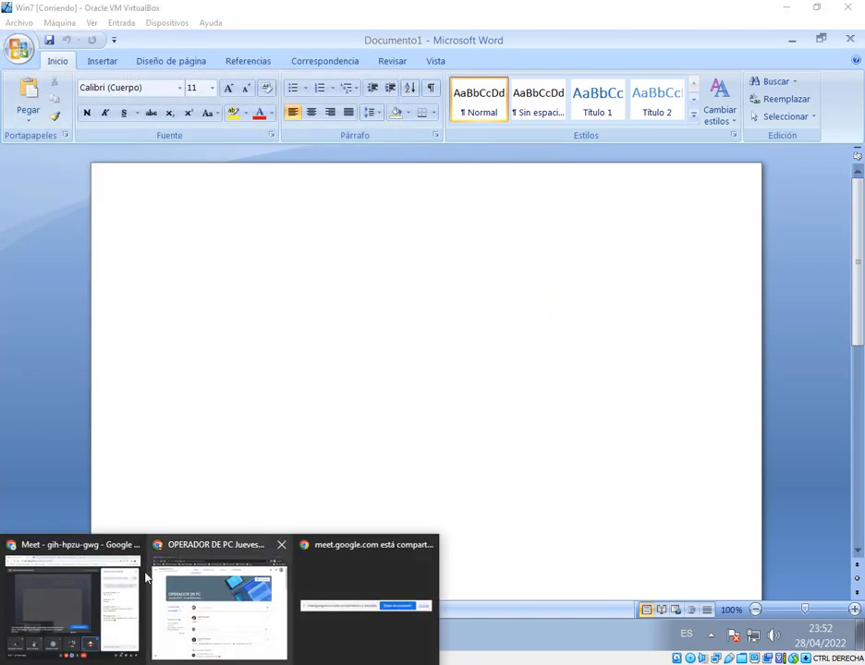
Switch to the host's Word and leave its account page to return to the blank document
left_click(145, 572)
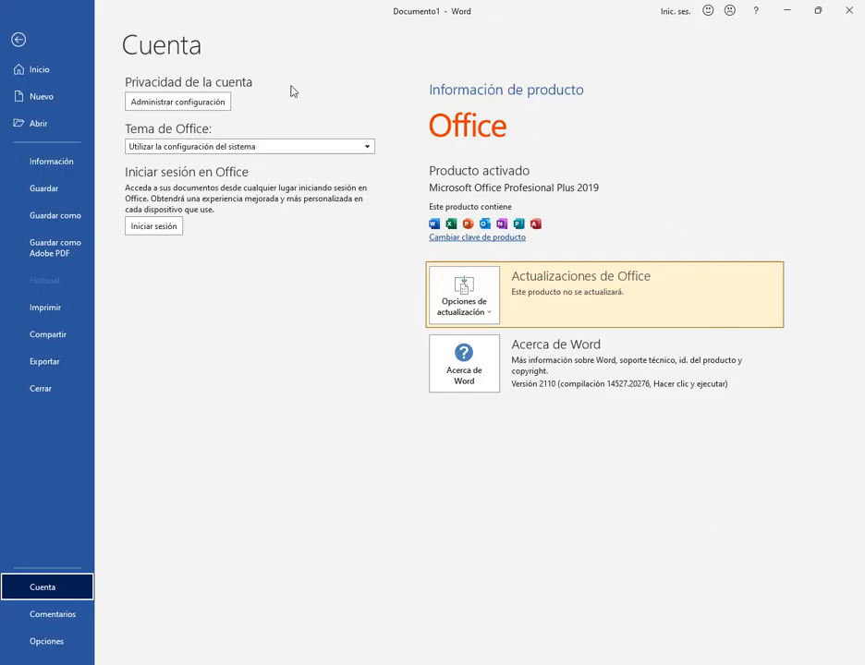
left_click(18, 39)
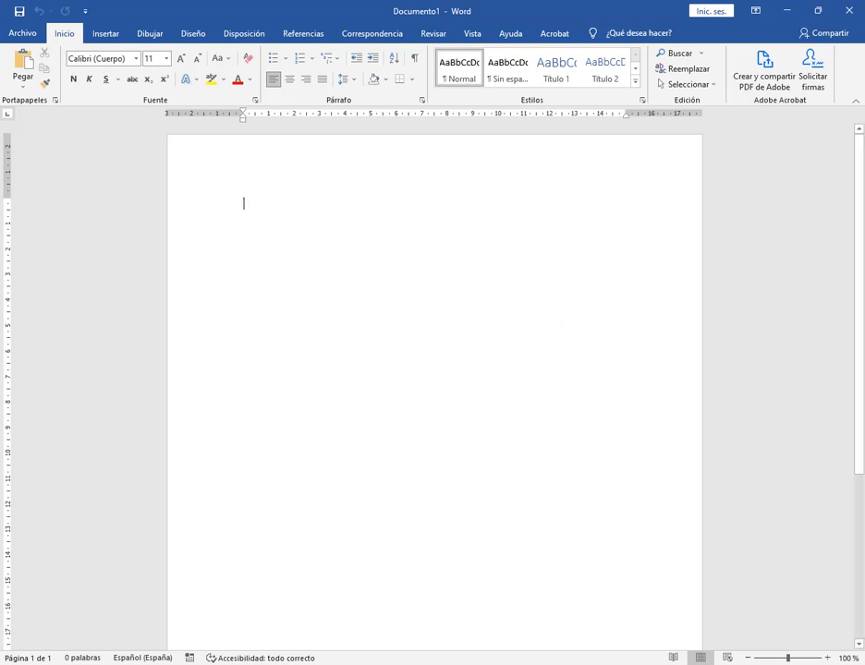
Switch to Google Meet, admit the waiting participant, and bring the virtual machine with Word 2007 back to the front
left_click(185, 664)
left_click(119, 621)
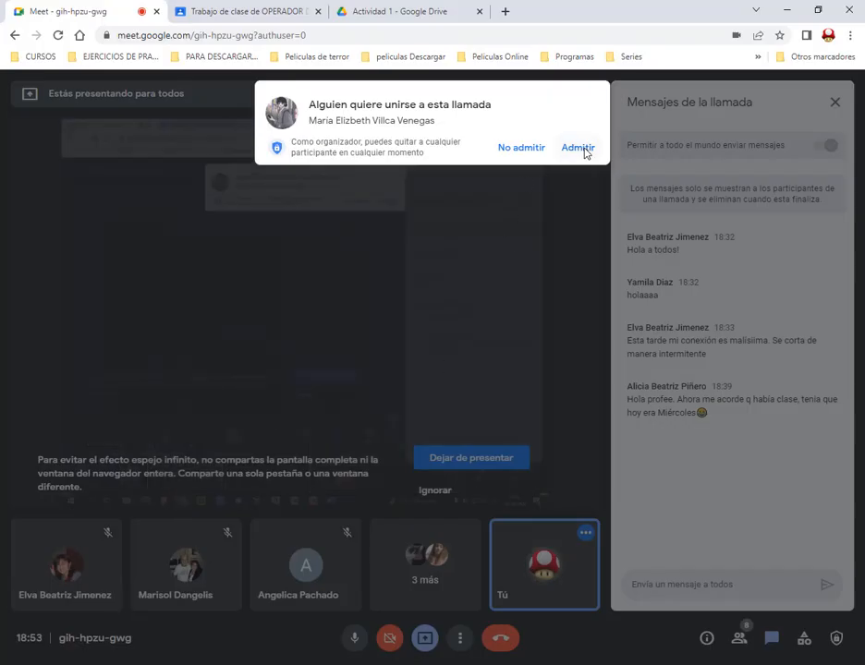
left_click(577, 148)
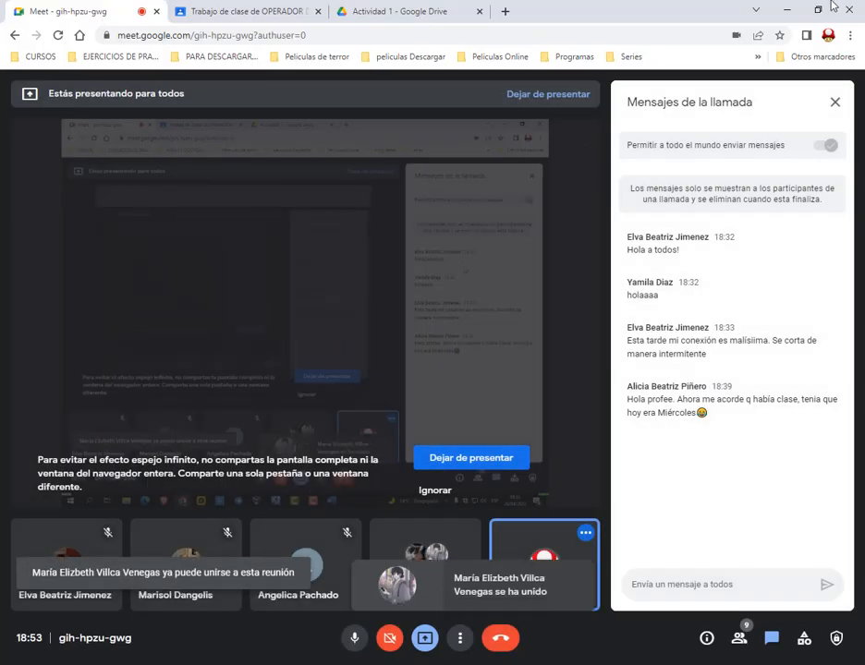
left_click(787, 9)
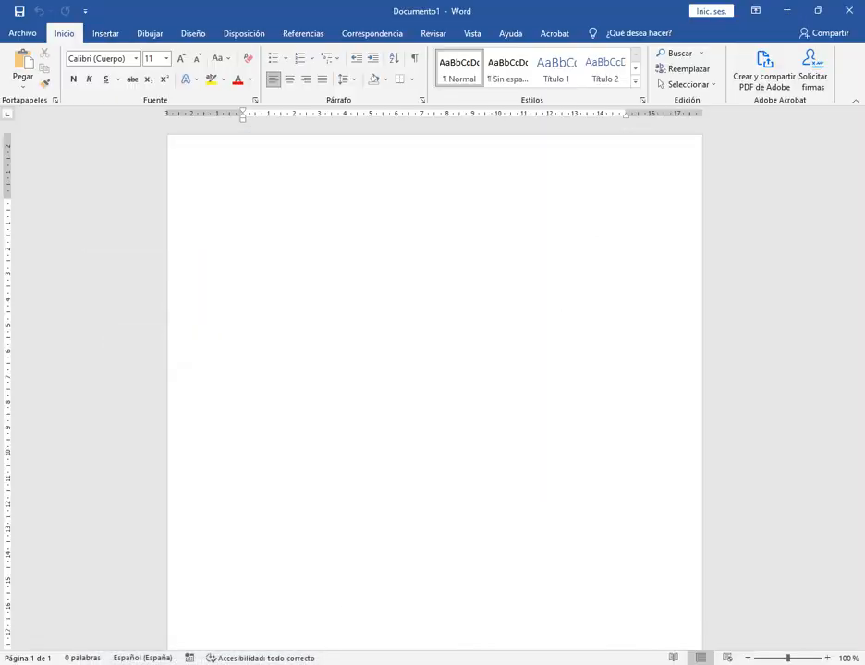
left_click(375, 660)
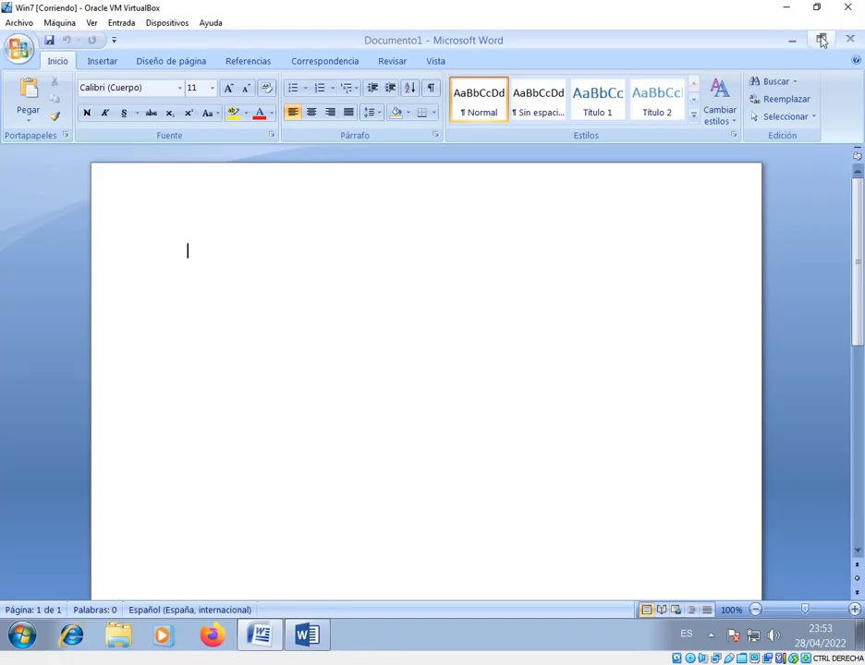
Compare the ribbon commands of Word 2013 with those of Word 2007, minimising Word 2013 in between
left_click(314, 638)
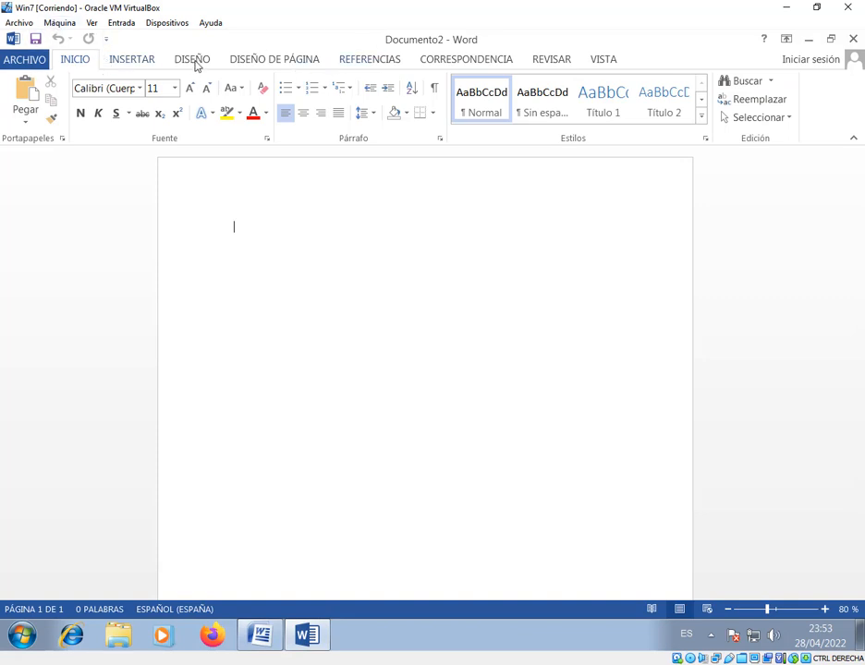
scroll(268, 65, "down", 3)
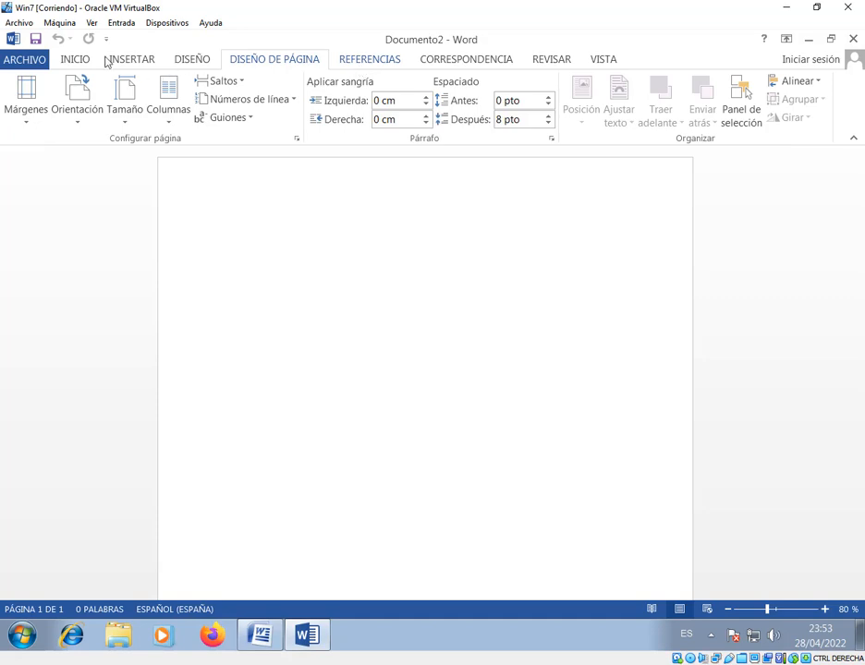
scroll(106, 60, "up", 3)
left_click(820, 40)
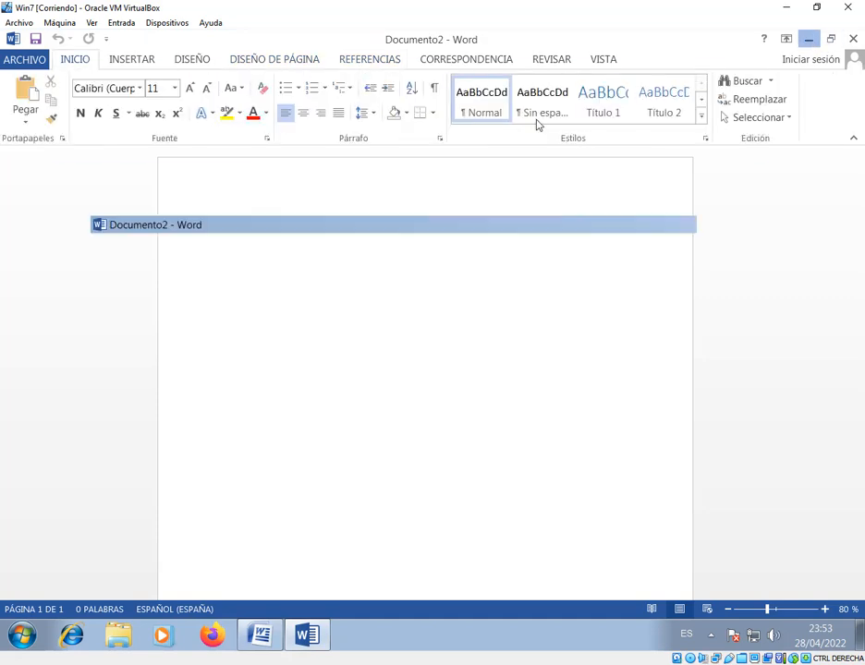
left_click(109, 61)
left_click(160, 64)
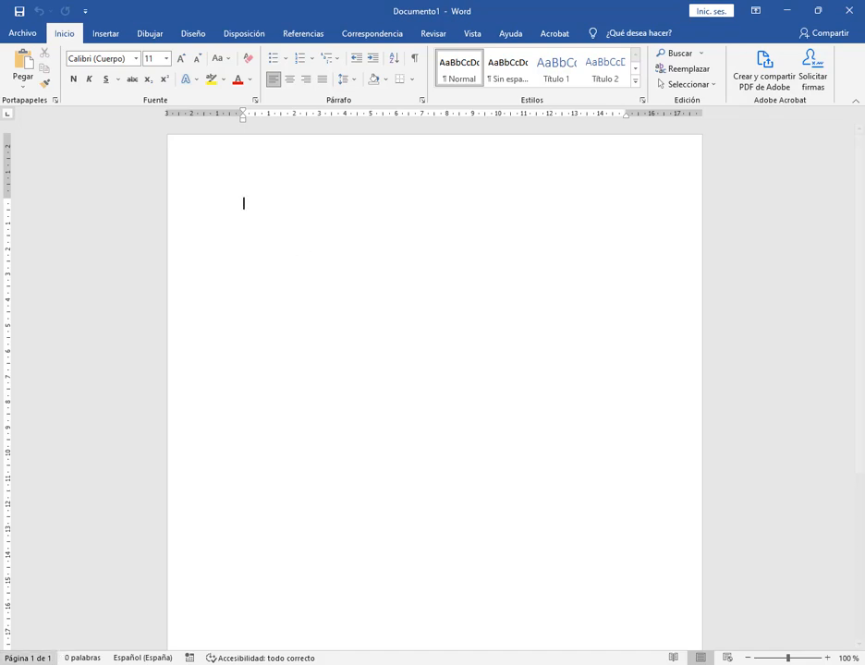
Open the display page of the Windows accessibility settings and resize its window so that Word stays visible behind it
key("super")
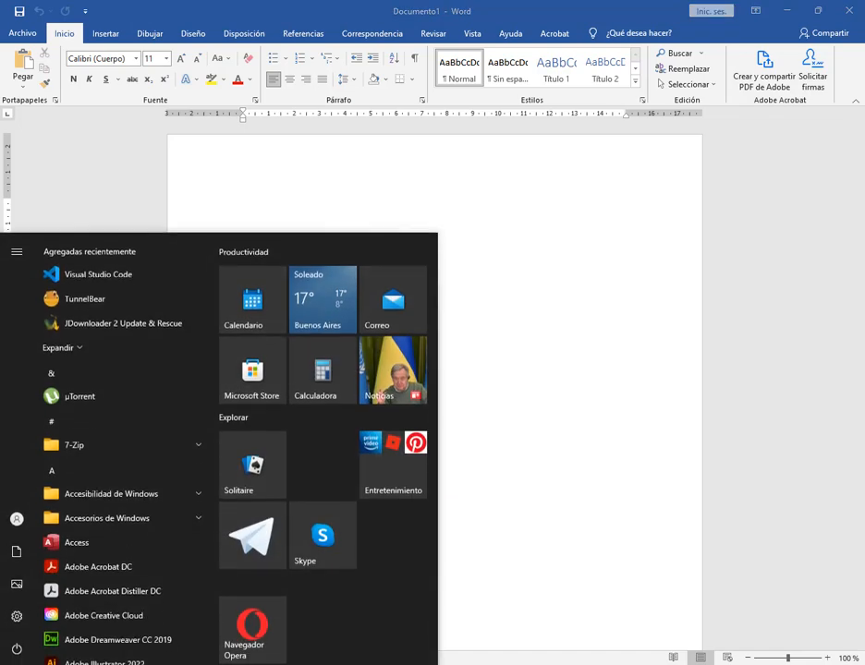
left_click(10, 624)
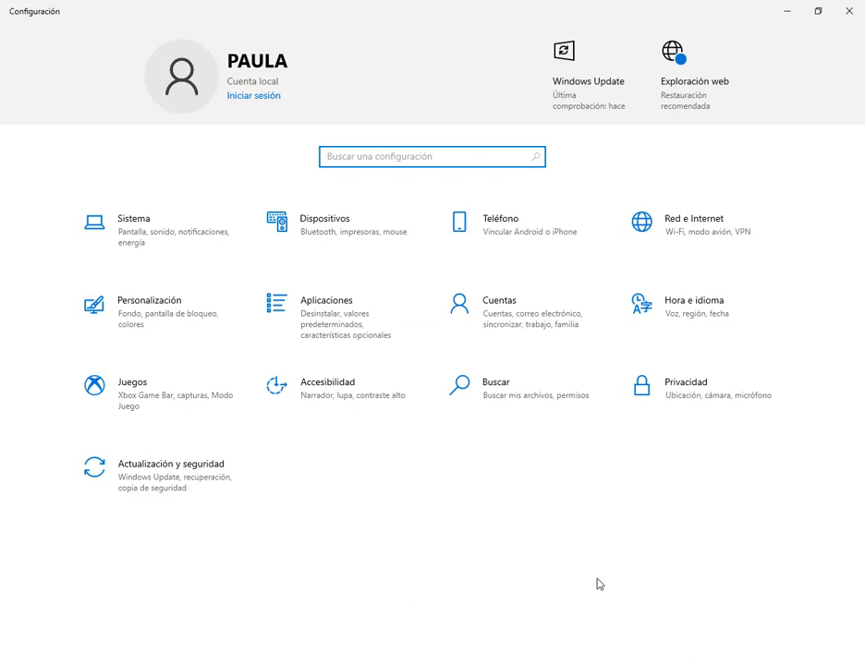
left_click(358, 322)
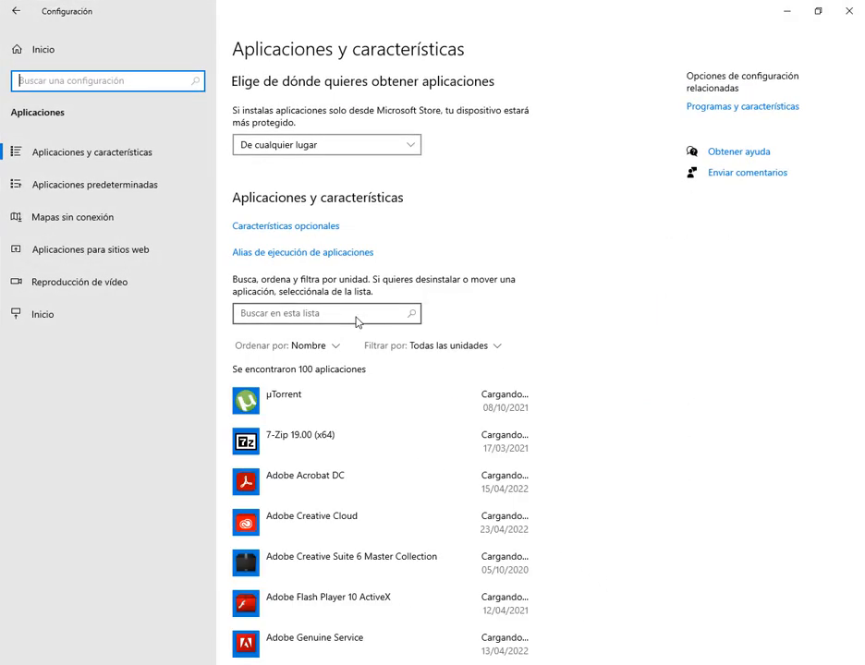
left_click(16, 11)
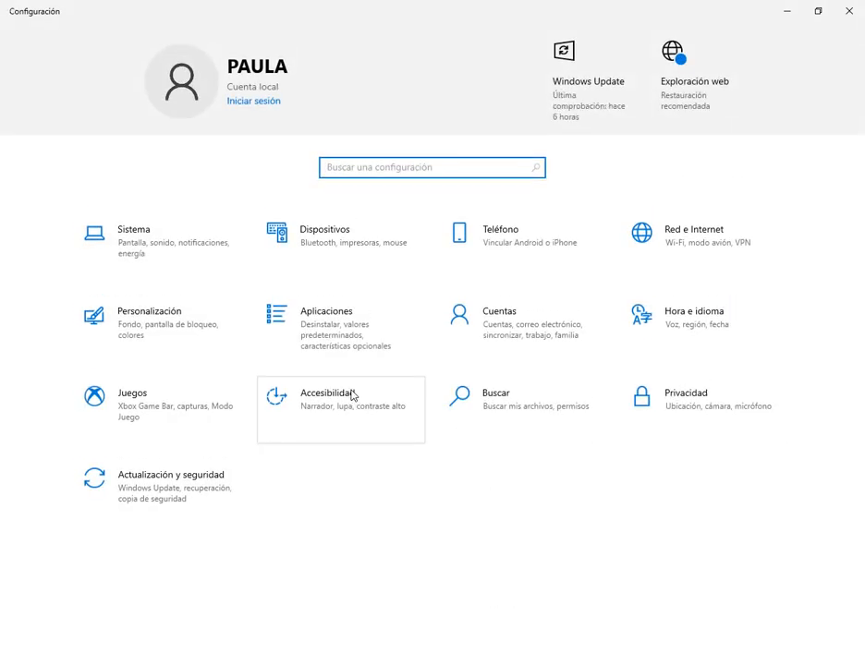
left_click(351, 396)
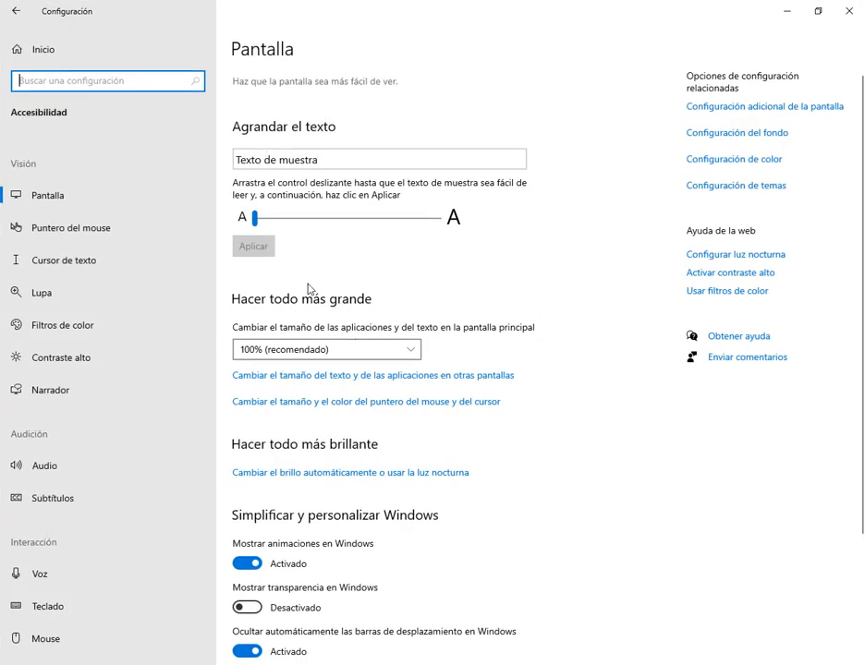
left_click(818, 11)
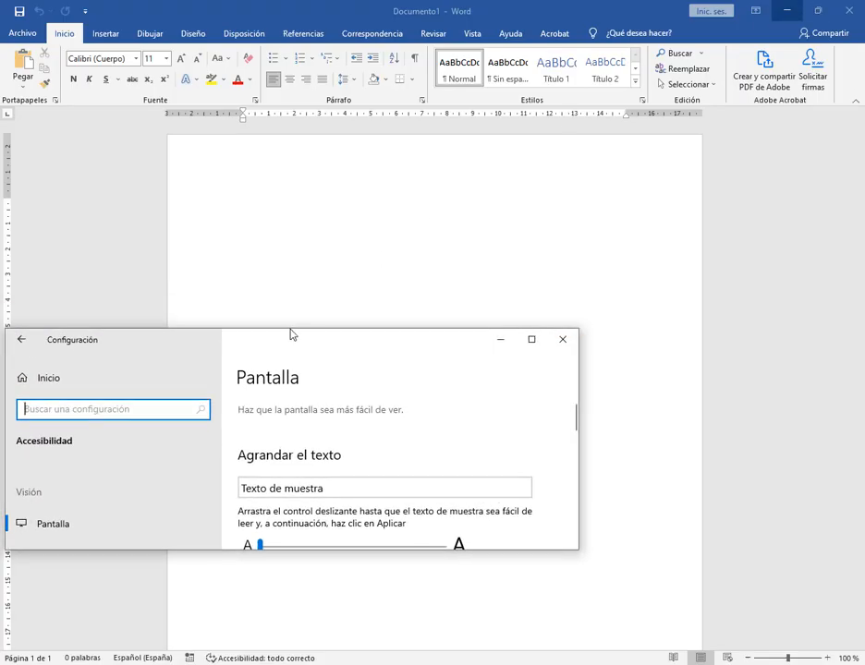
left_click_drag(291, 334, 336, 266)
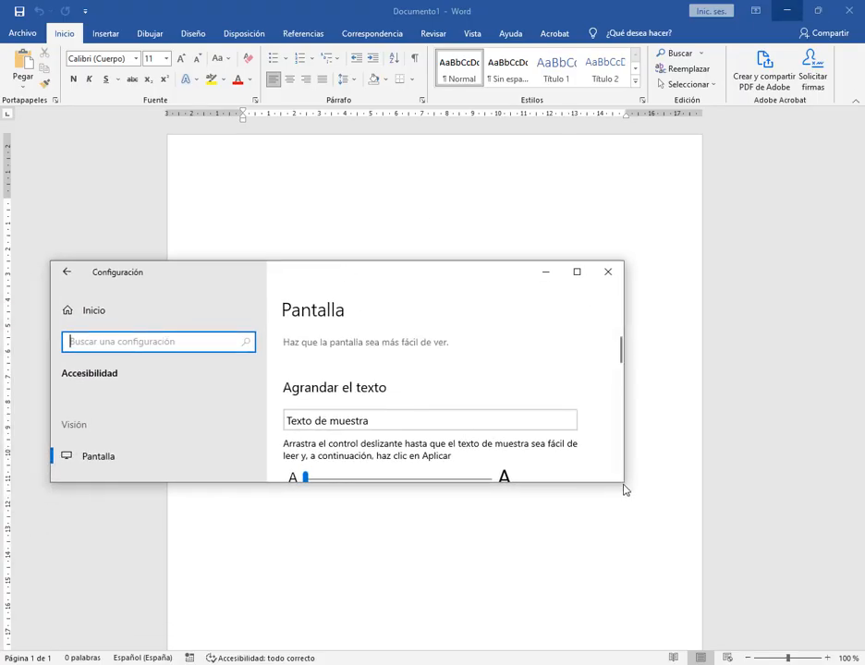
left_click_drag(625, 490, 765, 594)
Enlarge the Windows text size to a bit under halfway along its range, apply it, and reduce it to about a fifth
left_click_drag(305, 480, 379, 490)
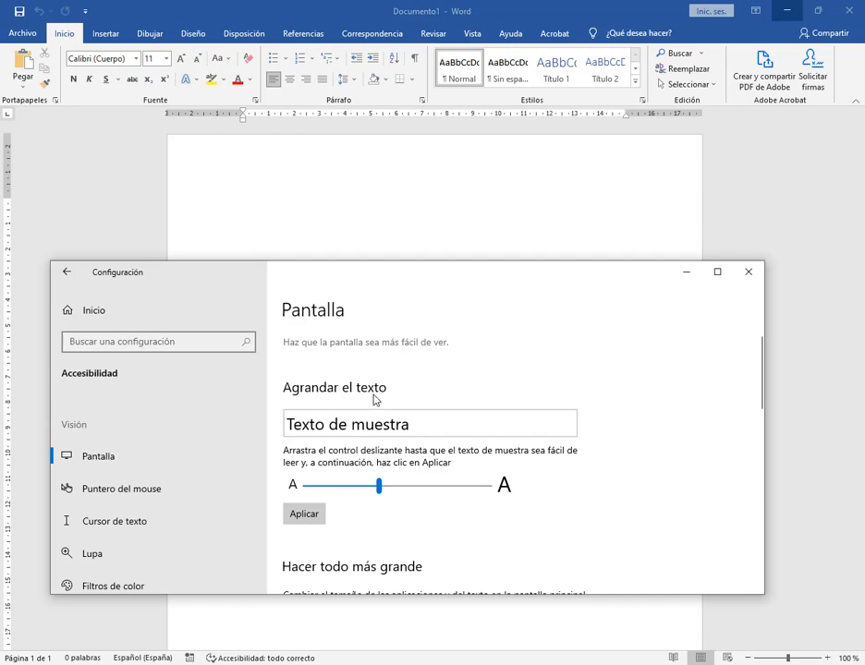
left_click(319, 517)
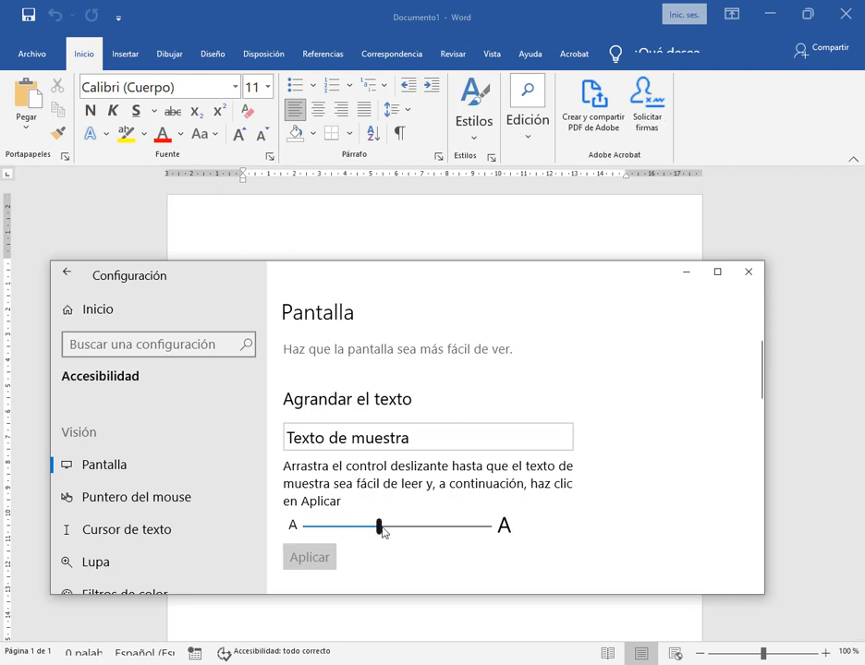
left_click_drag(379, 525, 345, 525)
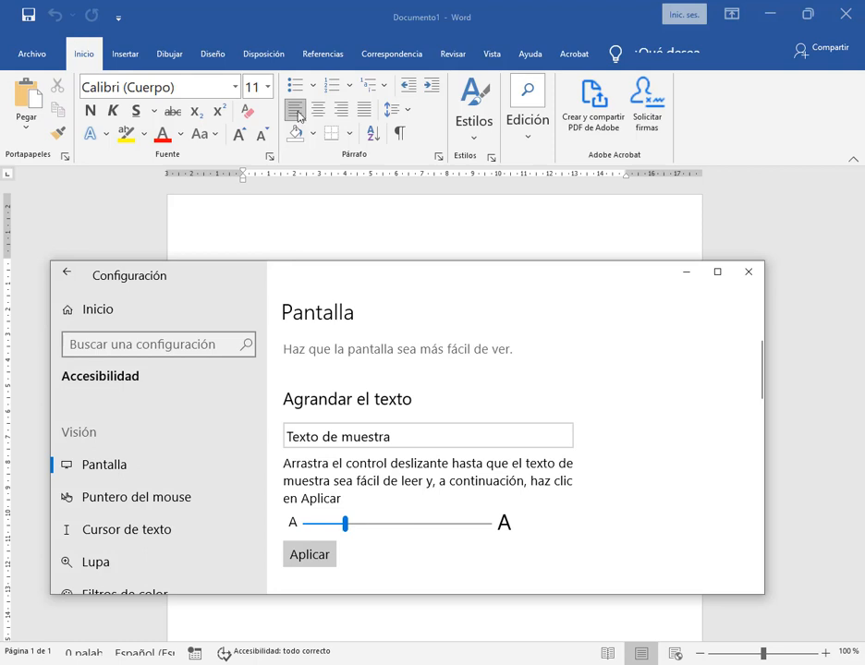
Examine the Insertar and Dibujar ribbons in Word with enlarged text, including the collapsed Texto group
left_click(137, 56)
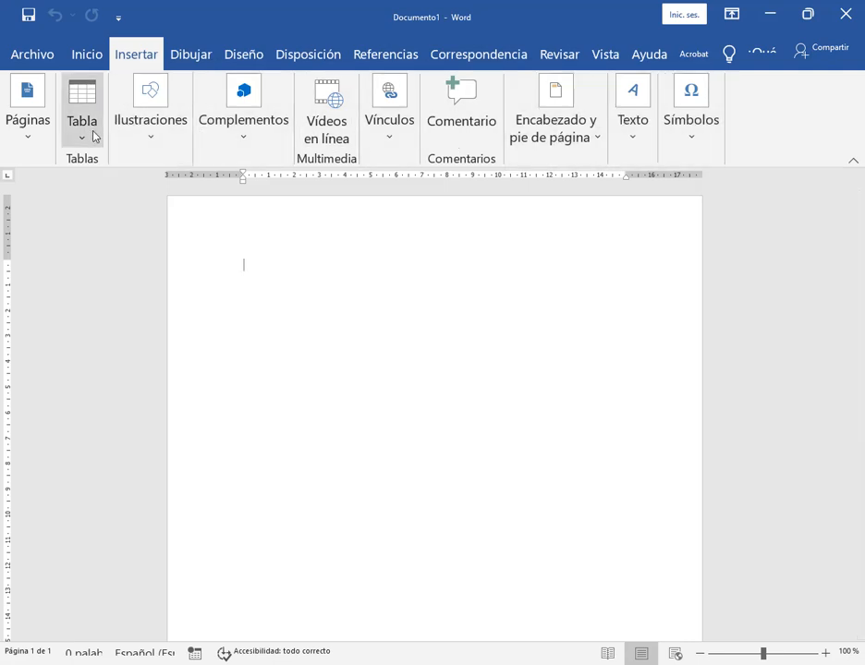
left_click(190, 58)
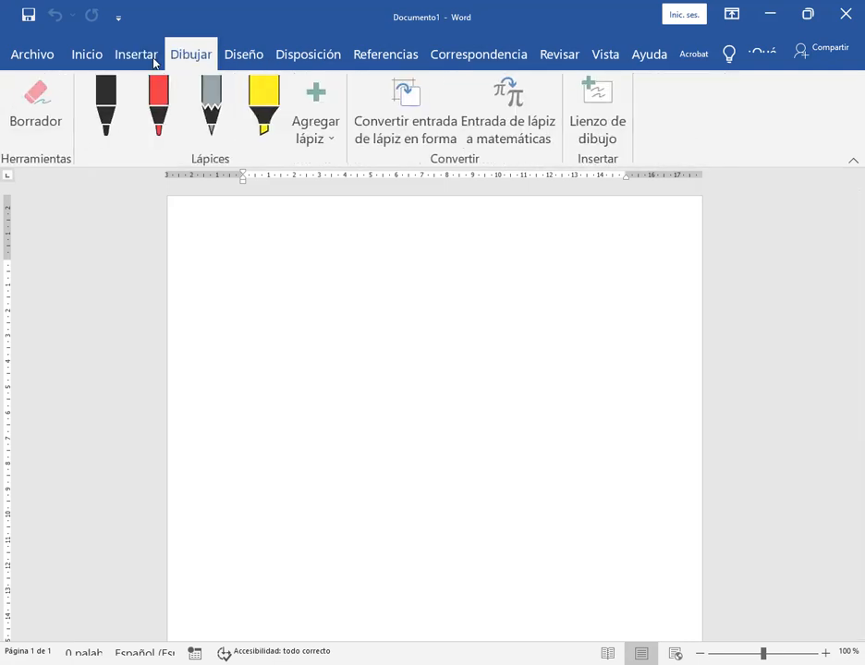
left_click(151, 57)
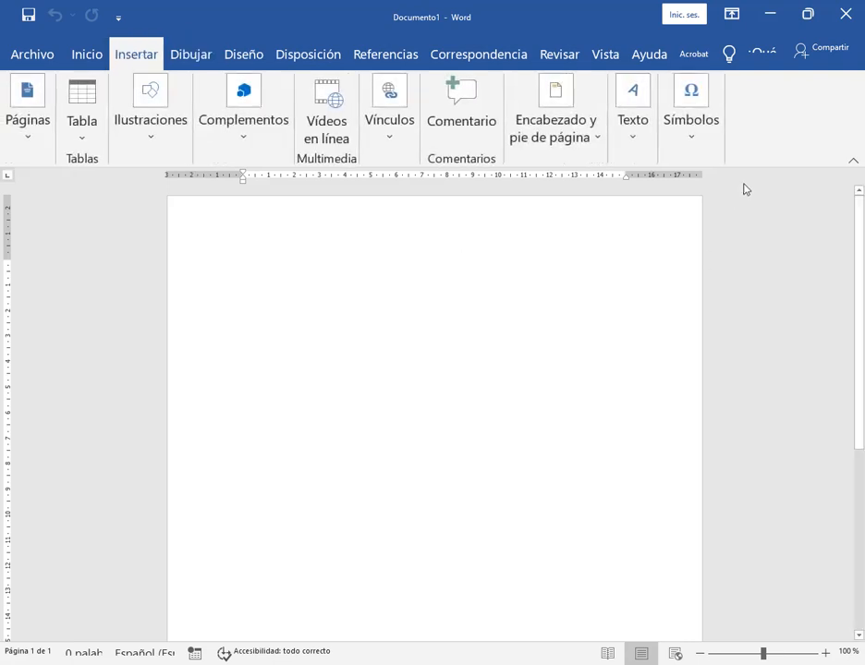
left_click(634, 140)
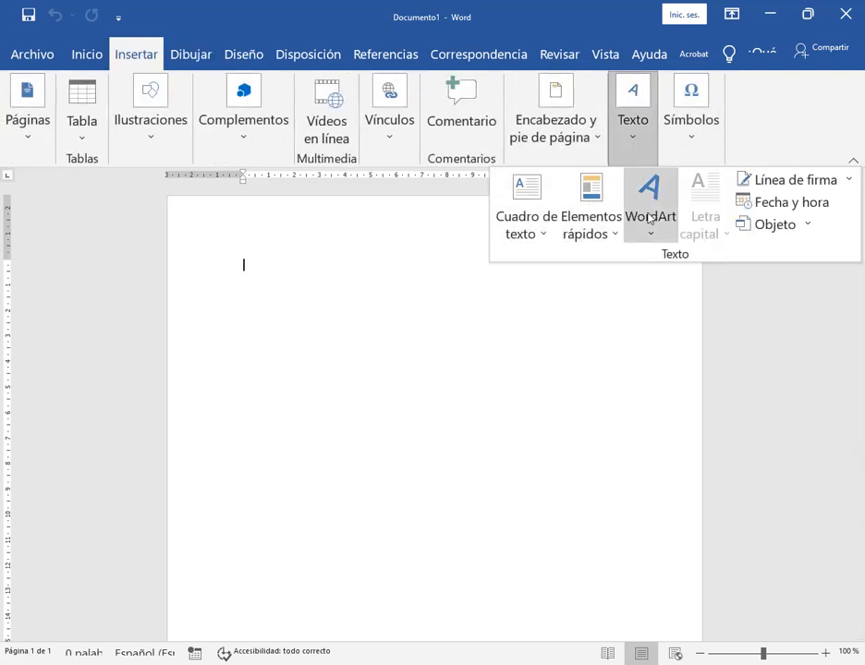
left_click(786, 146)
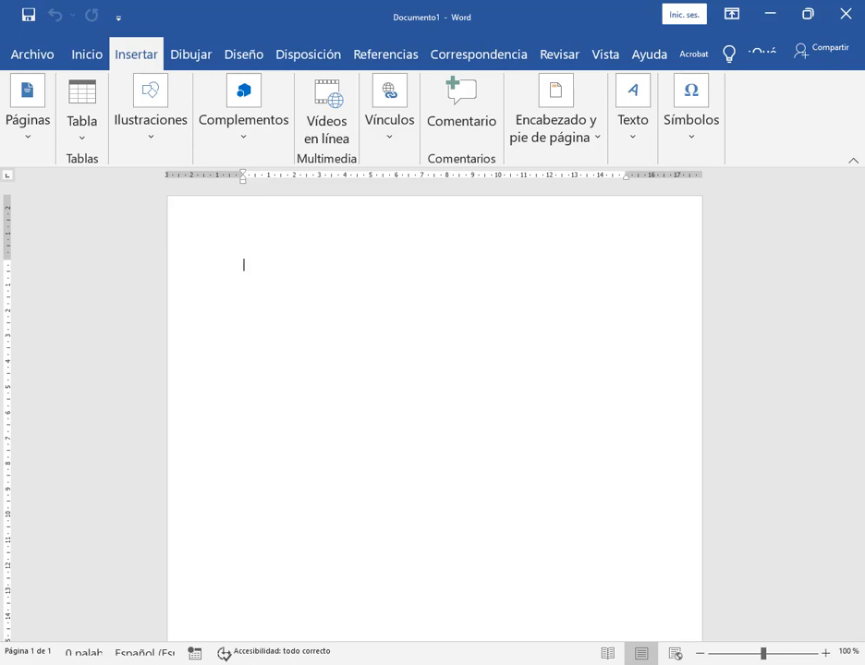
Return to the accessibility settings and apply a smaller Windows text size of about 110%
left_click(497, 663)
left_click_drag(344, 524, 305, 524)
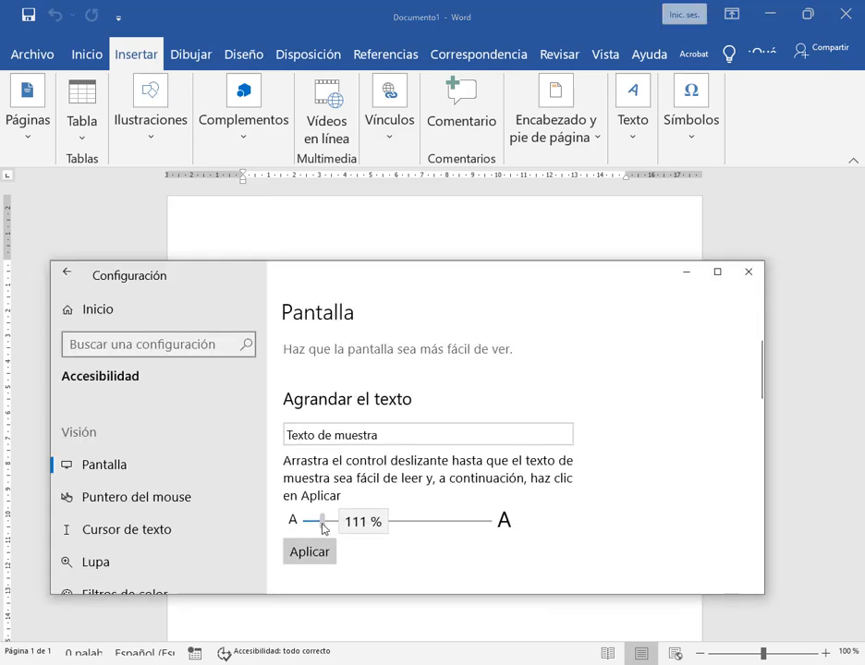
left_click(315, 558)
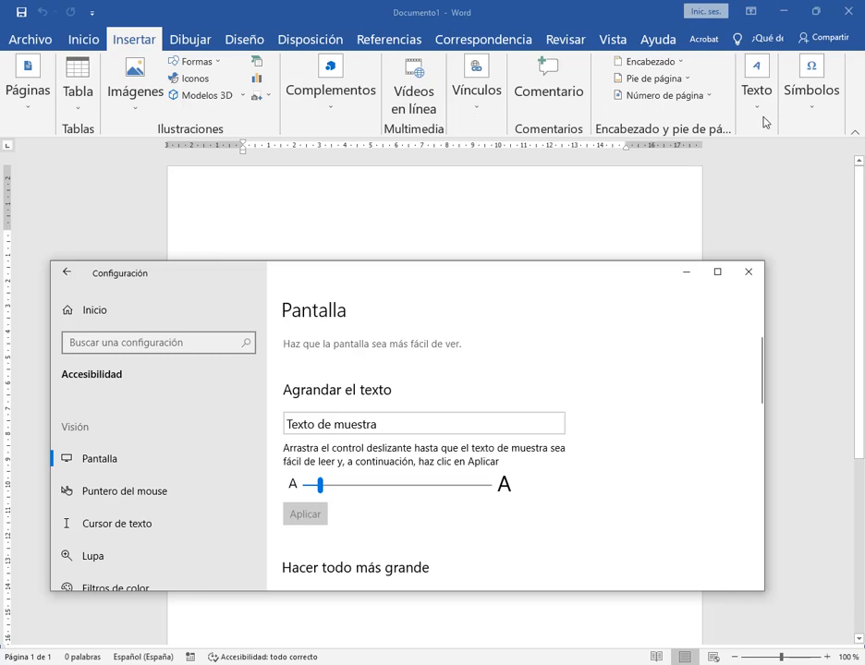
Reset the Windows text size to its minimum, close the settings, and check the Dibujar and Inicio ribbons in Word
left_click_drag(320, 487, 304, 545)
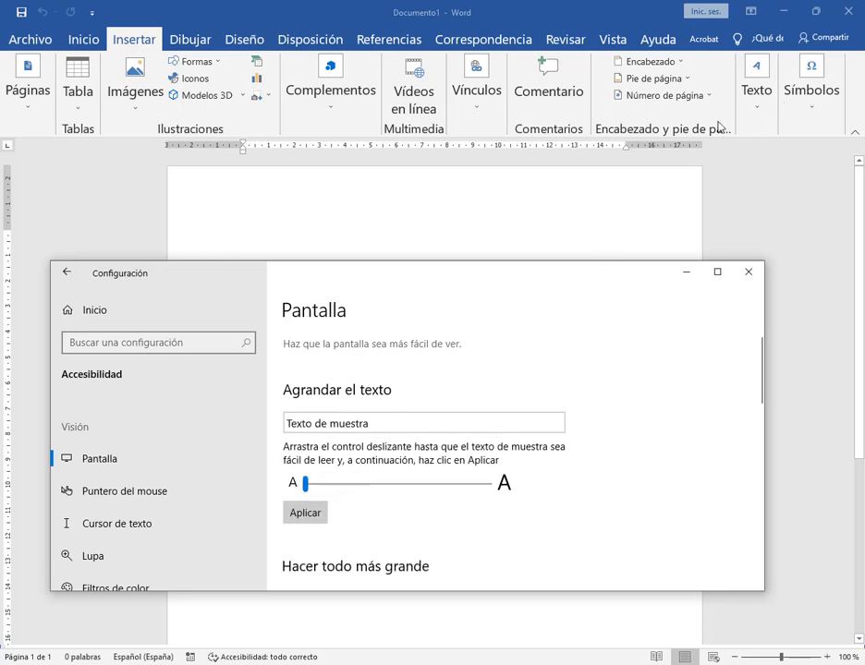
left_click(308, 514)
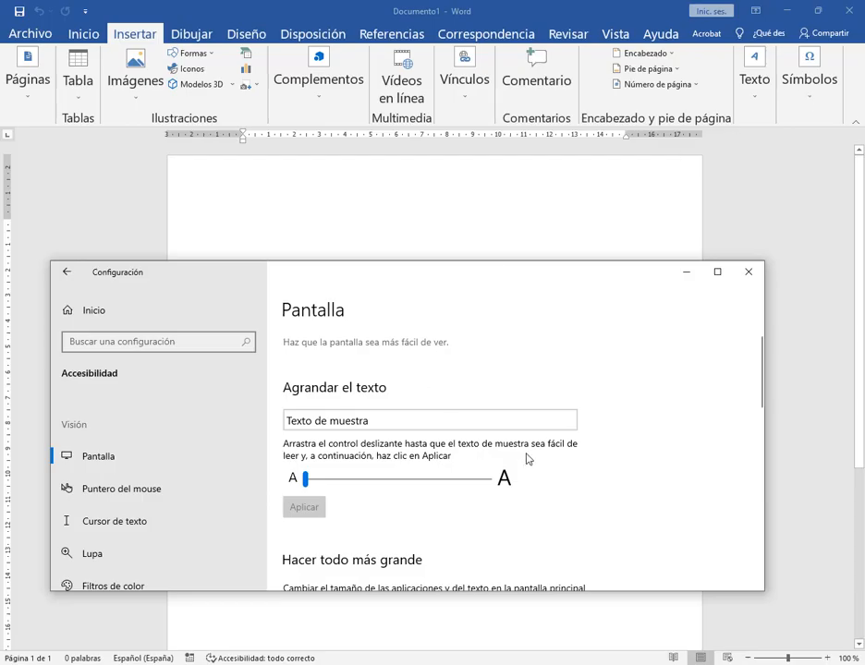
left_click(756, 275)
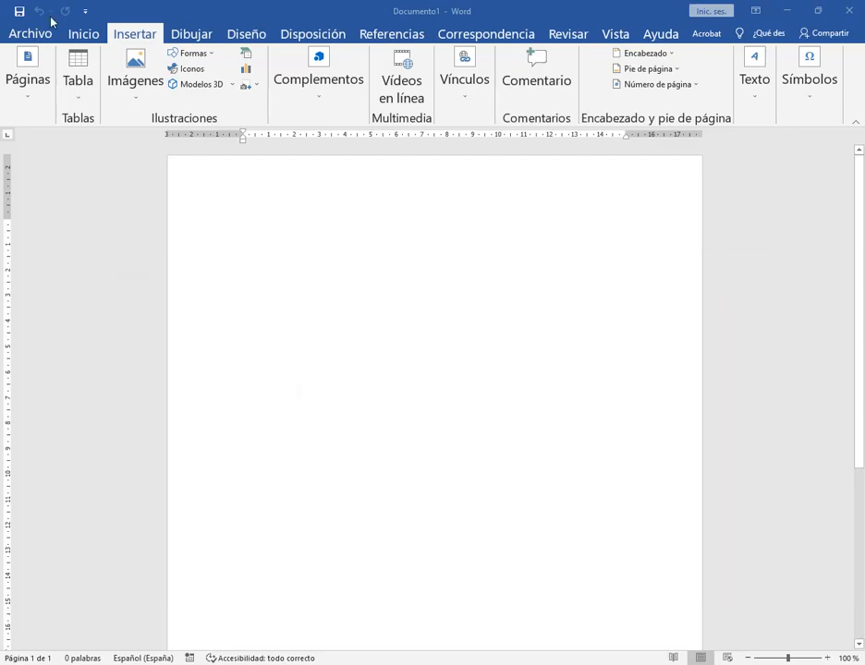
left_click(168, 35)
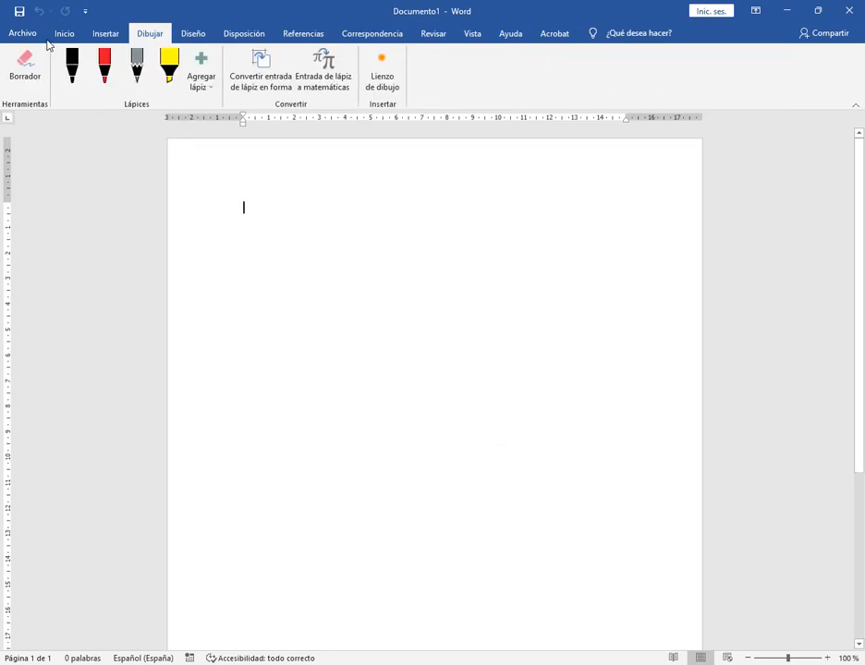
left_click(63, 37)
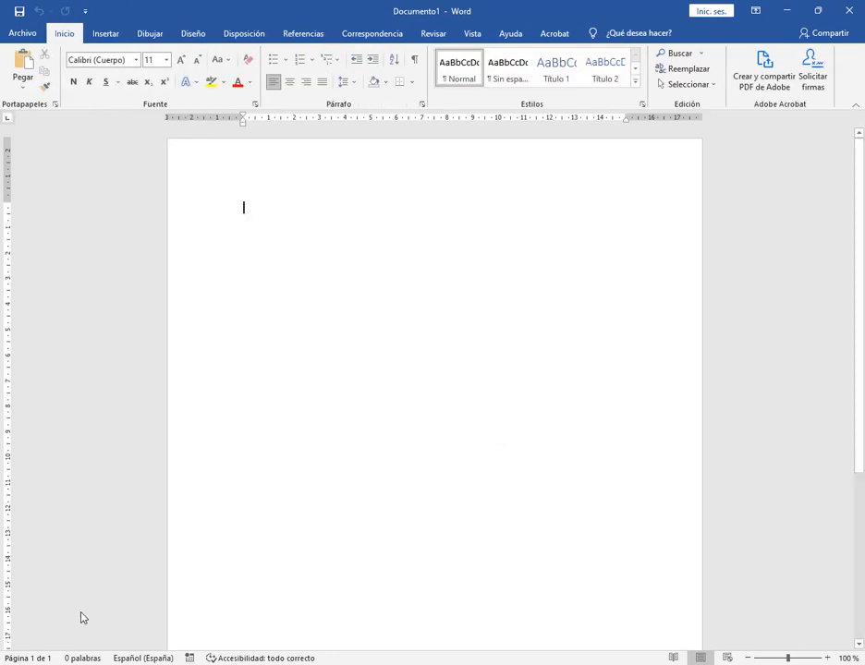
Reopen the accessibility display settings, apply a text size slightly above the minimum, and check Word's Insertar and Inicio ribbons
key("super")
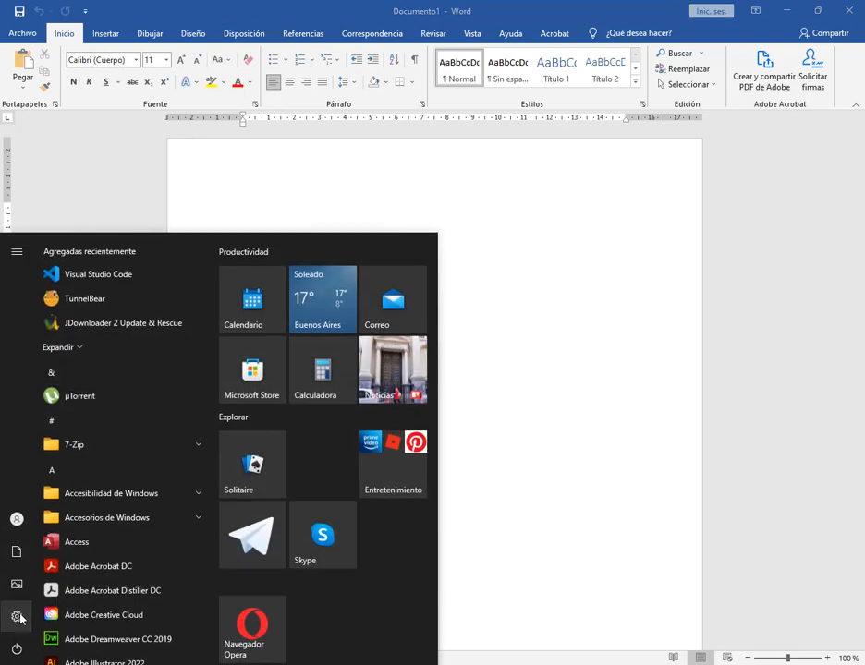
left_click(15, 614)
scroll(404, 529, "down", 4)
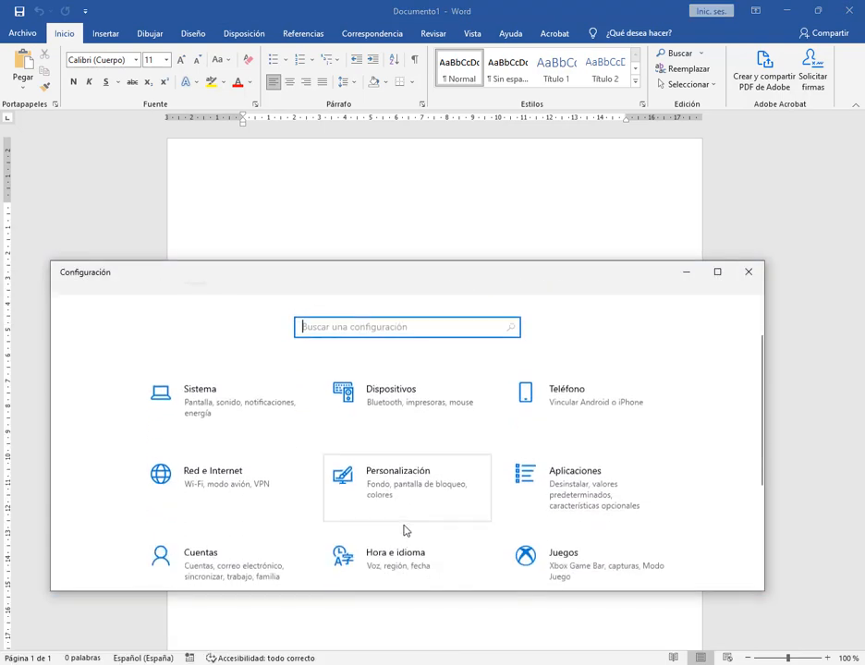
scroll(399, 549, "down", 1)
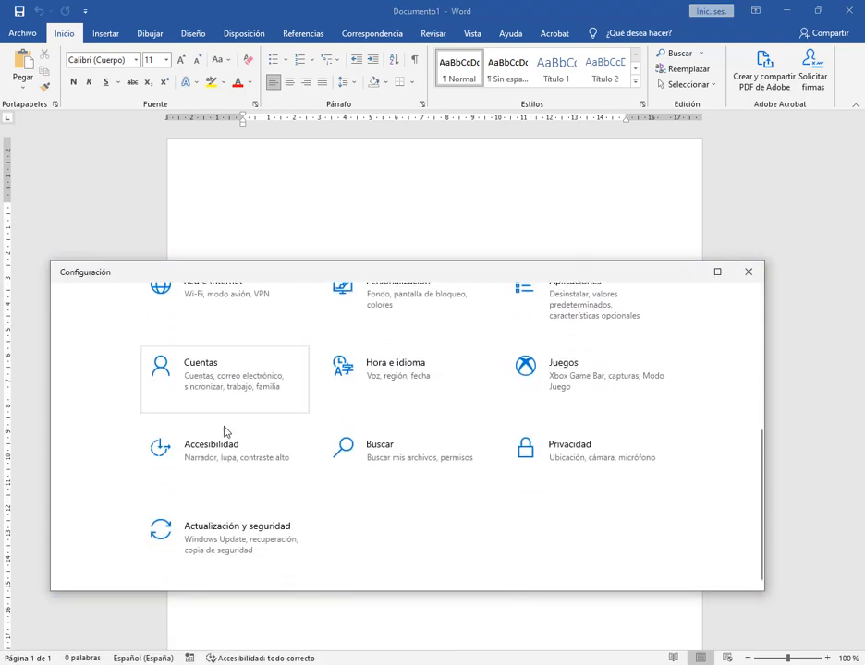
left_click(224, 467)
left_click_drag(305, 479, 310, 478)
left_click(308, 509)
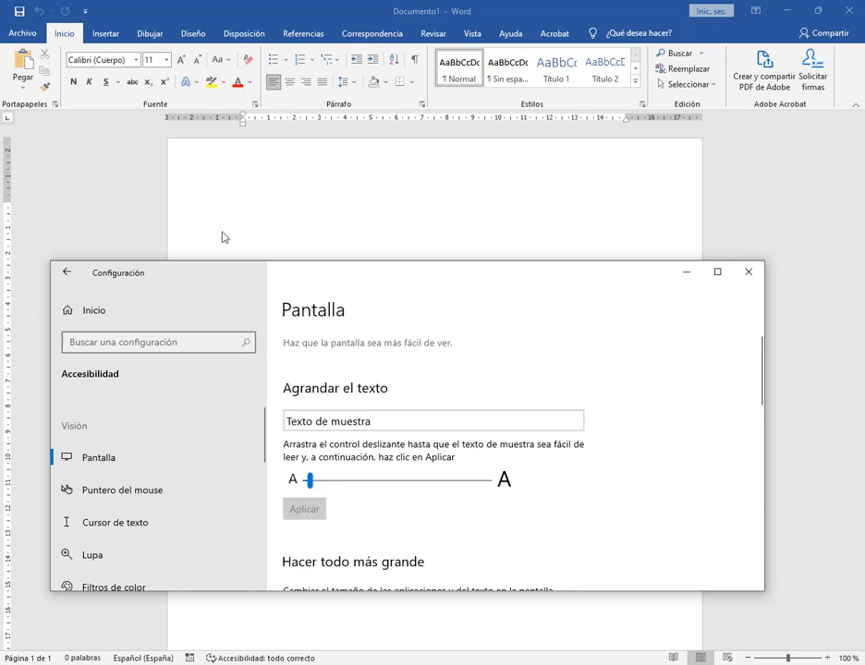
left_click(115, 37)
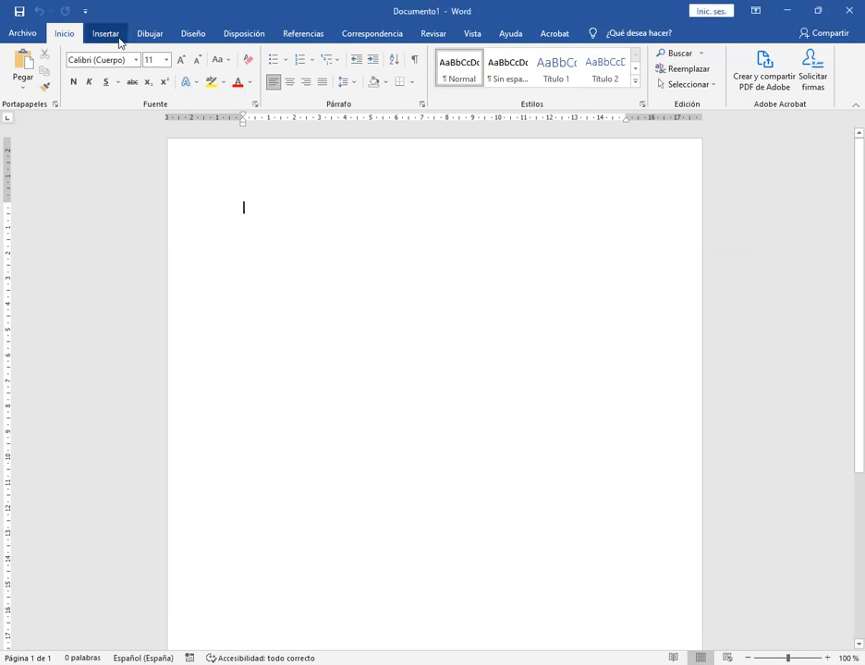
left_click(72, 34)
Increase the Windows text size a little further in the accessibility settings, apply it, and close the settings
left_click(444, 662)
left_click_drag(313, 478, 327, 483)
left_click(309, 511)
left_click(315, 523)
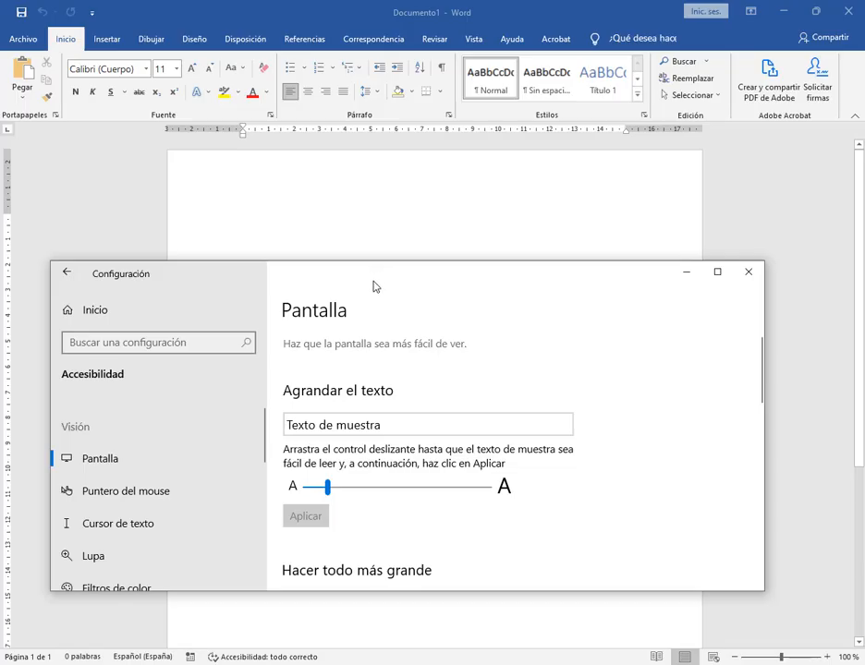
left_click(749, 271)
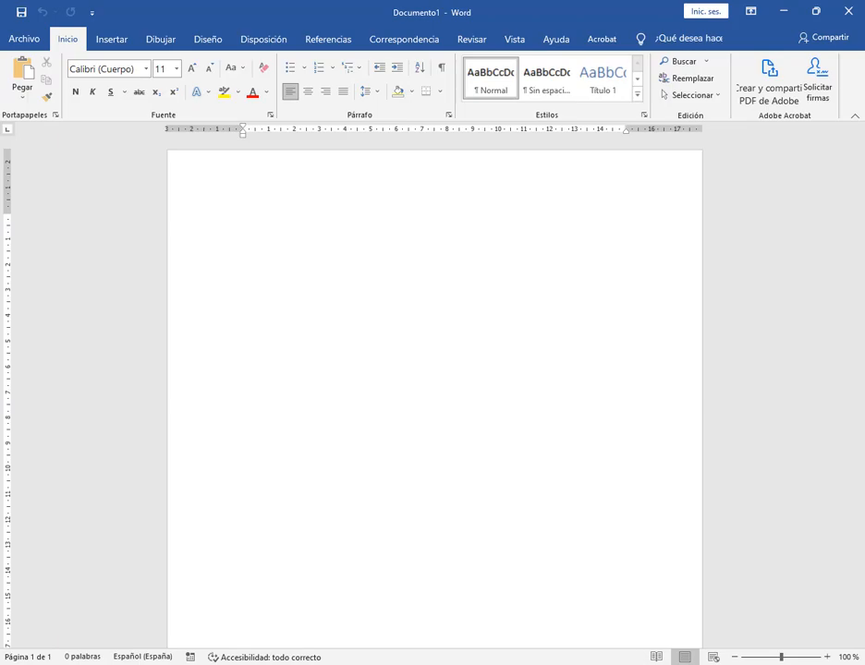
Switch to Chrome and reopen the Actividad 1 Drive folder from the Conociendo Word assignment in Classroom
key("alt+Tab")
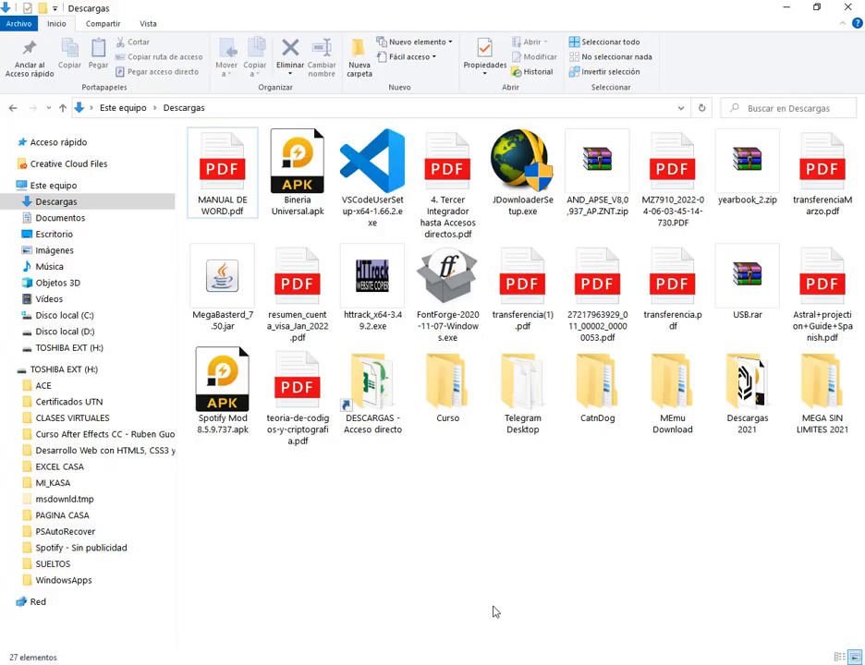
key("super+d")
mouse_move(216, 664)
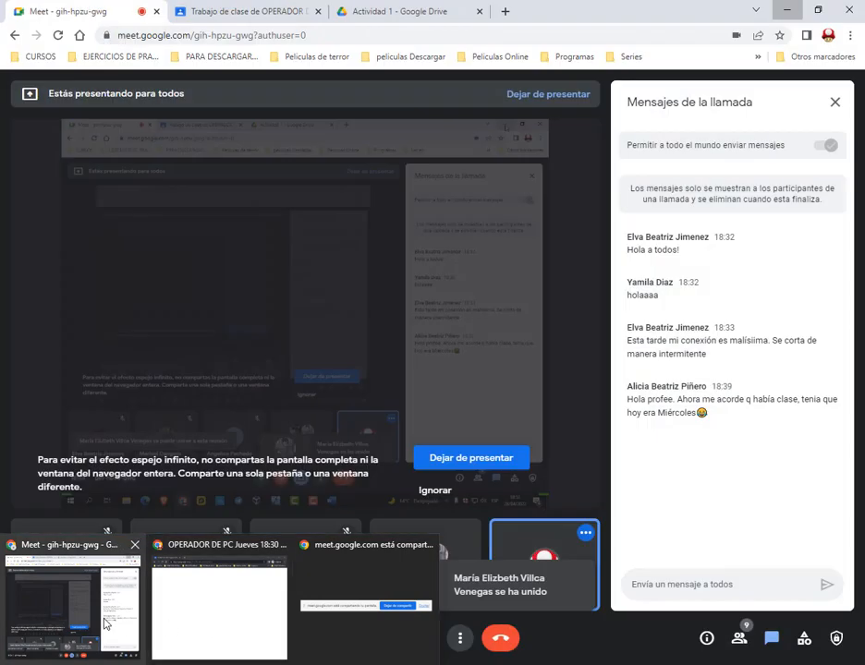
left_click(106, 624)
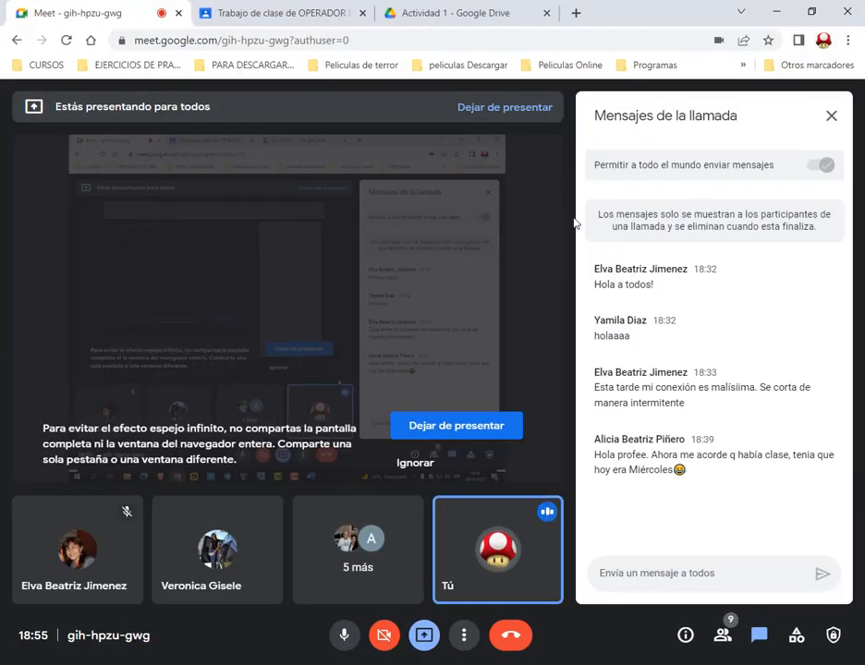
left_click(441, 11)
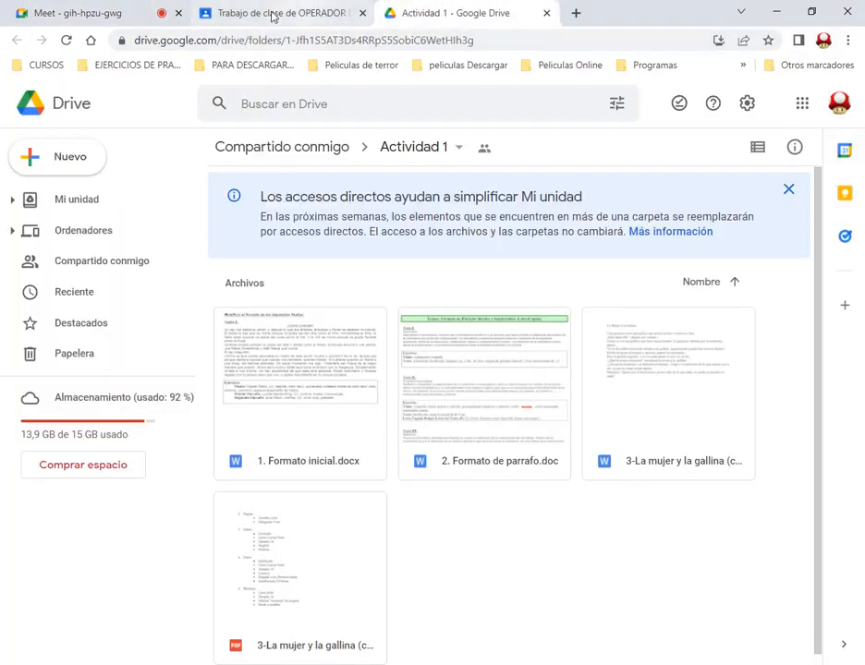
left_click(546, 13)
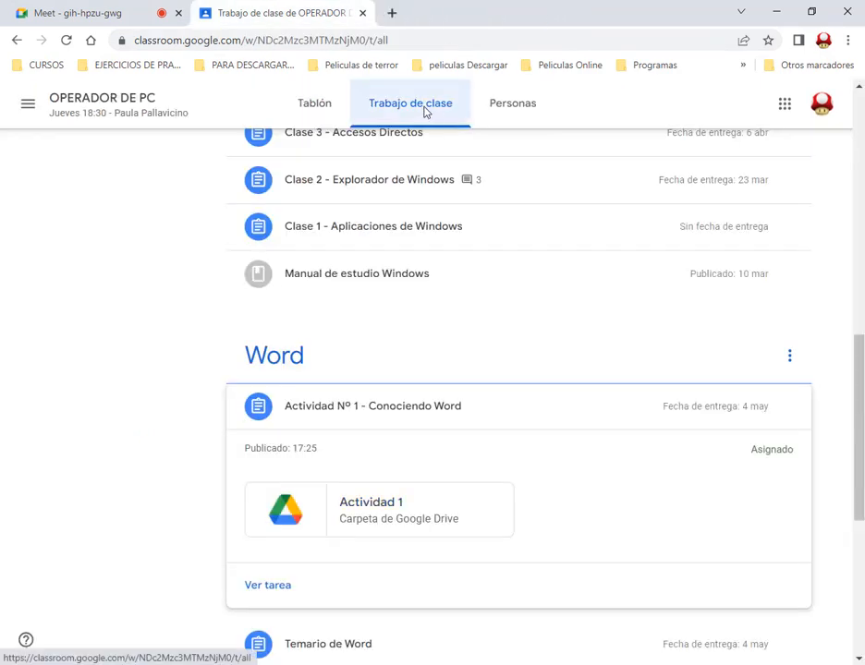
left_click(362, 514)
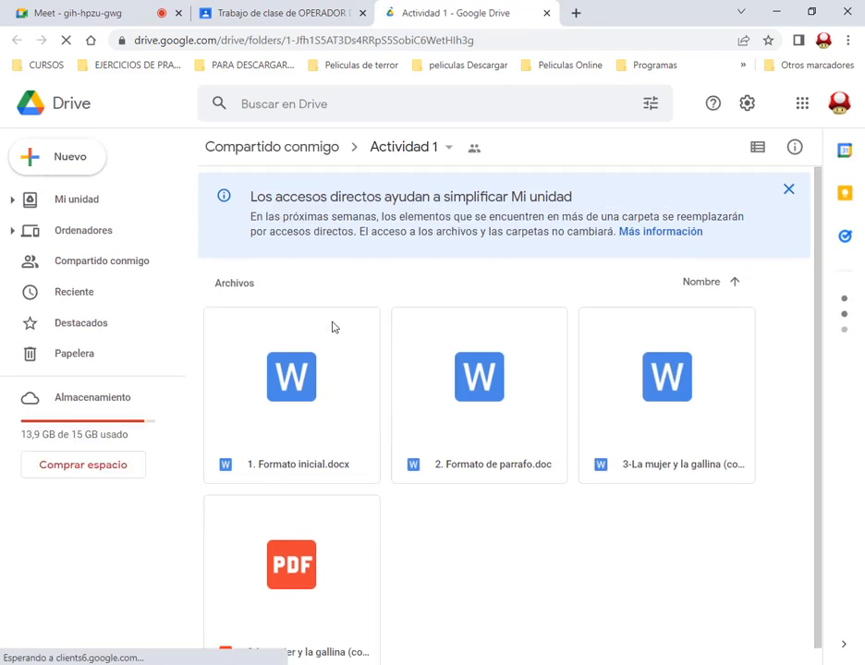
Download the file 1. Formato inicial.docx from the Actividad 1 folder
left_click(287, 422)
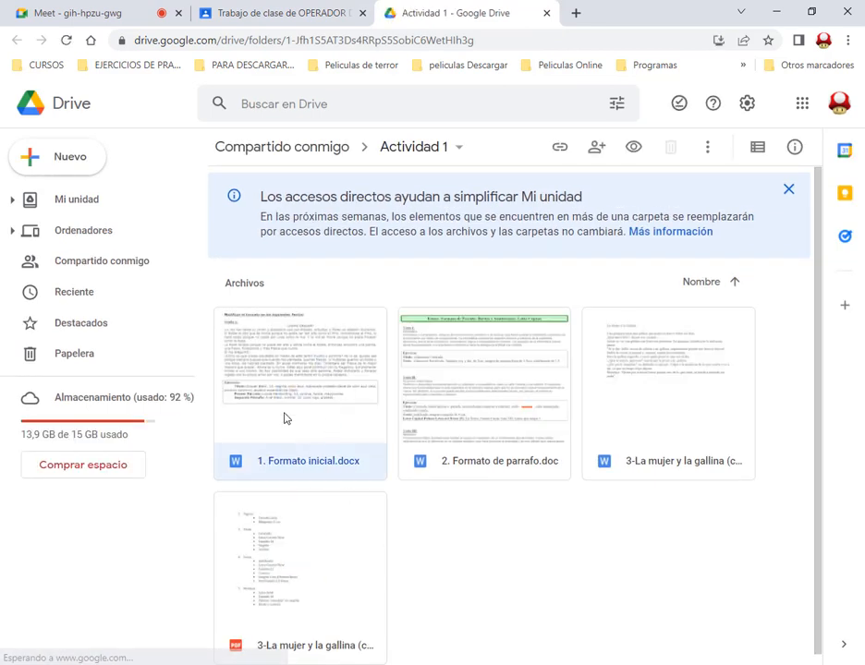
right_click(298, 386)
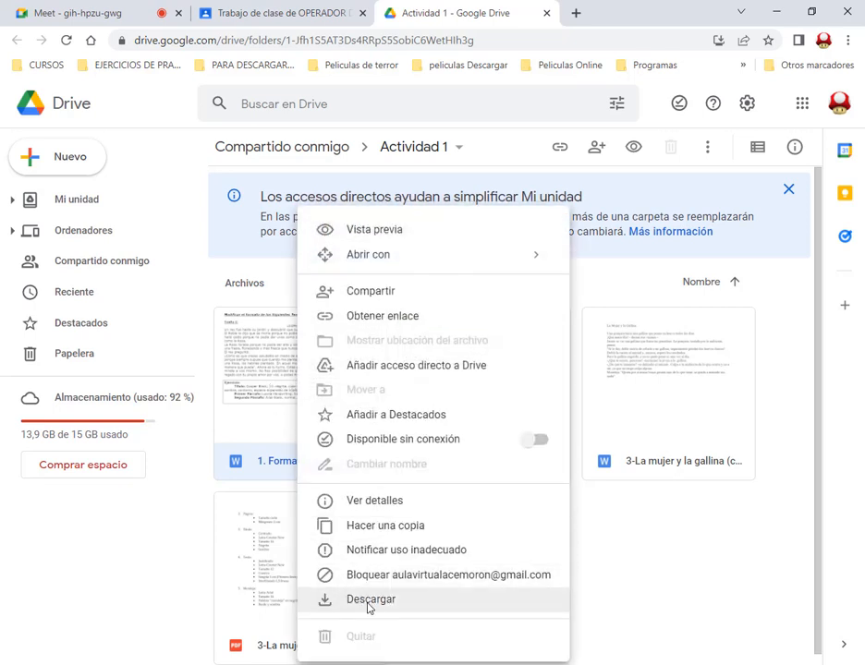
left_click(368, 601)
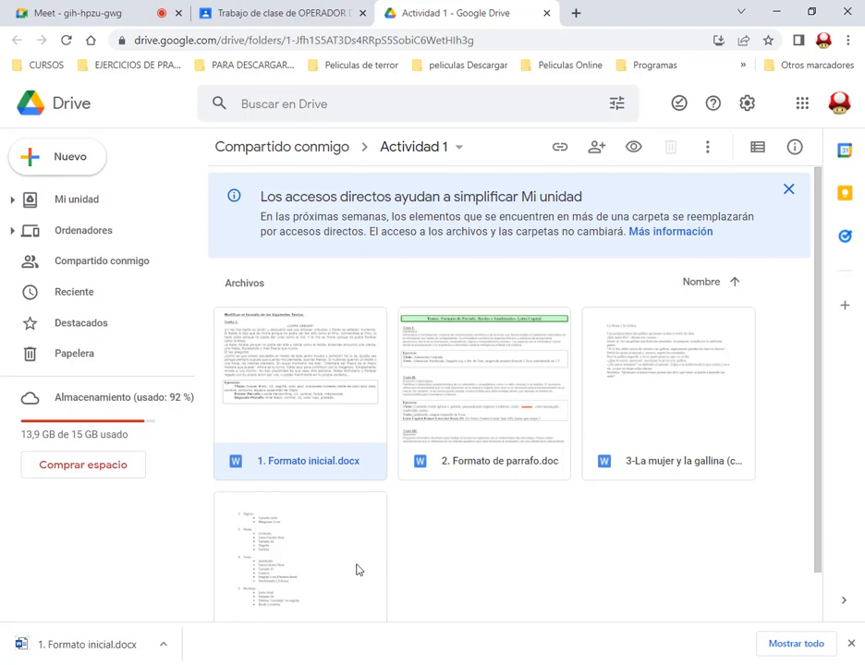
Check the Descargas folder, open the downloaded 1. Formato inicial.docx in Word and enable editing
left_click(155, 663)
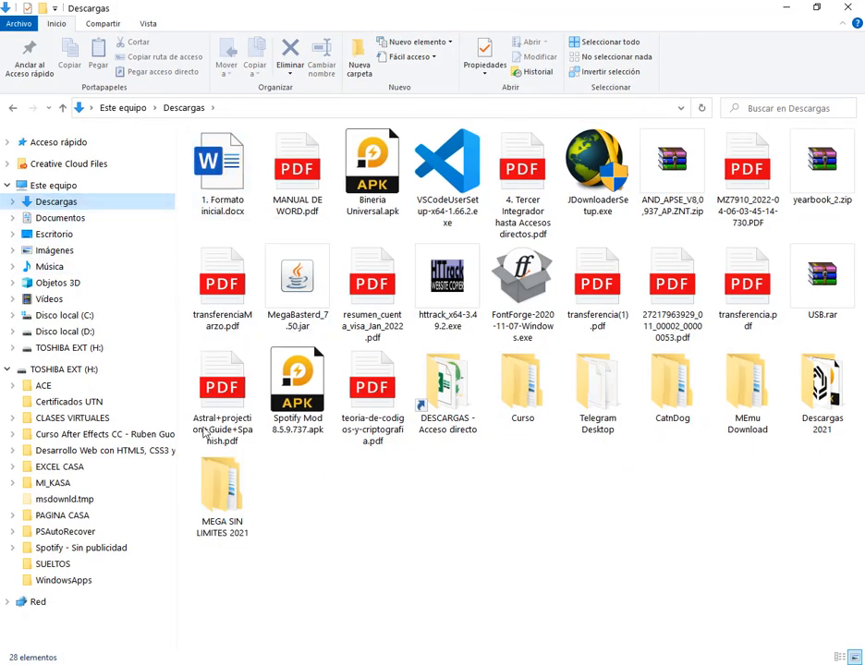
mouse_move(101, 664)
left_click(131, 617)
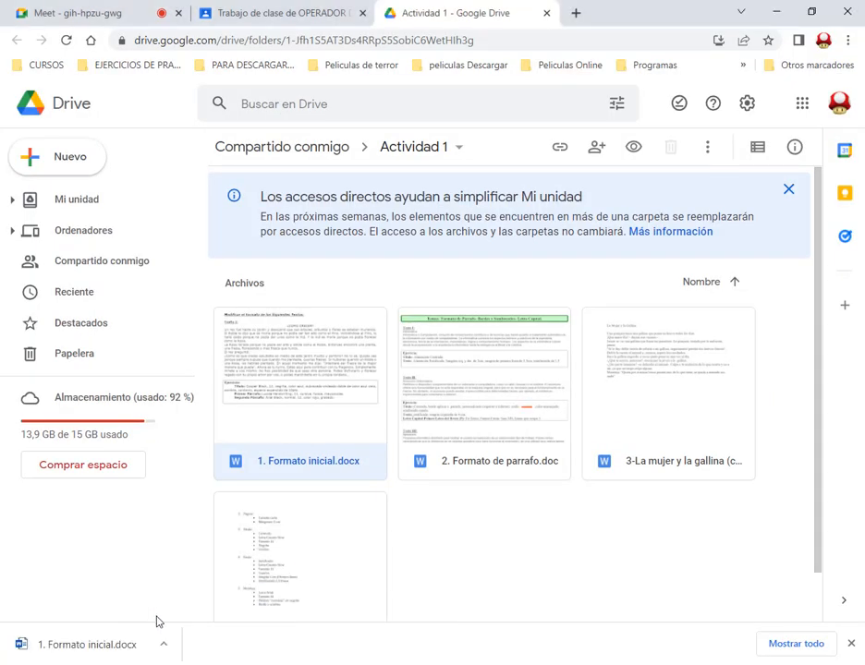
left_click(120, 647)
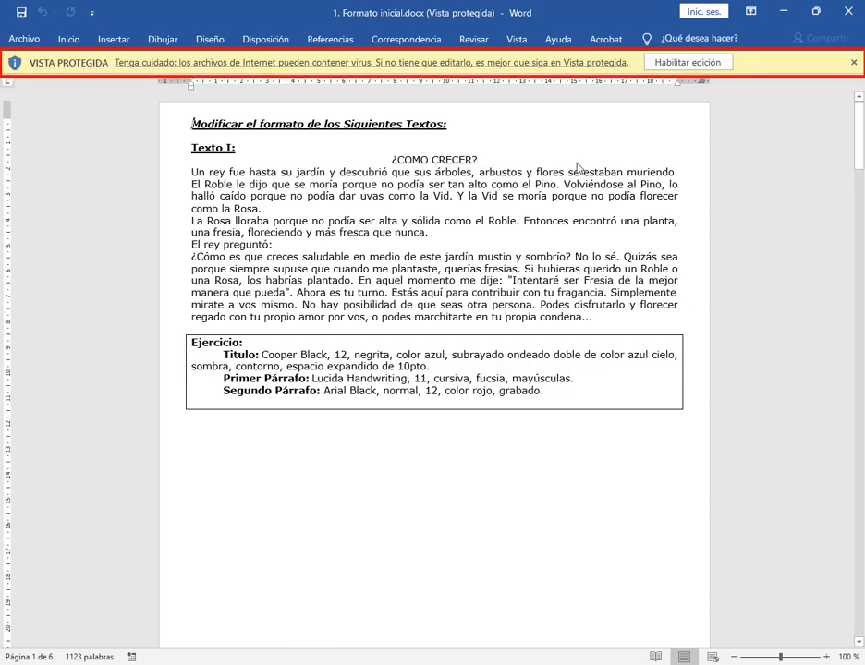
left_click(700, 73)
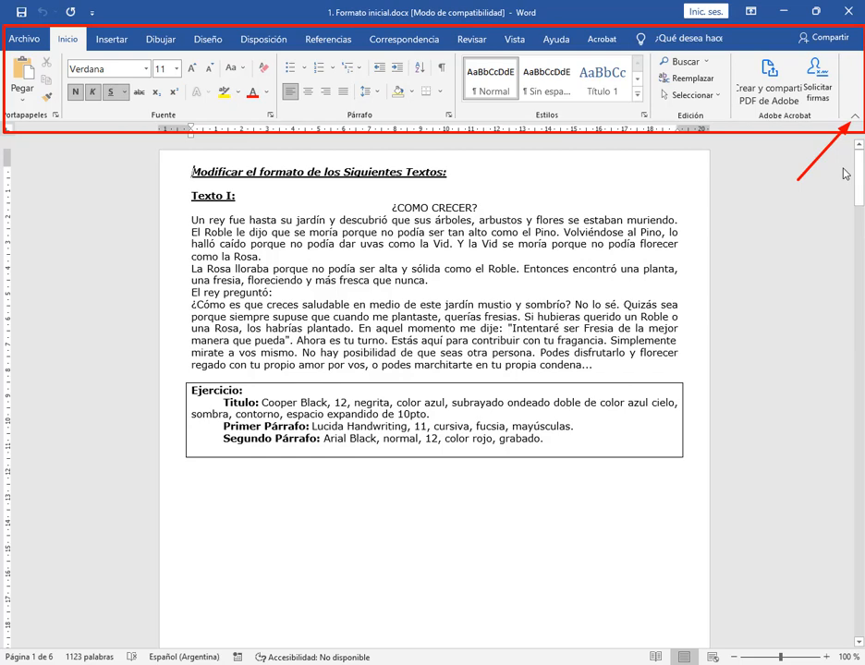
Collapse Word's ribbon and temporarily show the Inicio commands twice, dismissing them each time
left_click(854, 119)
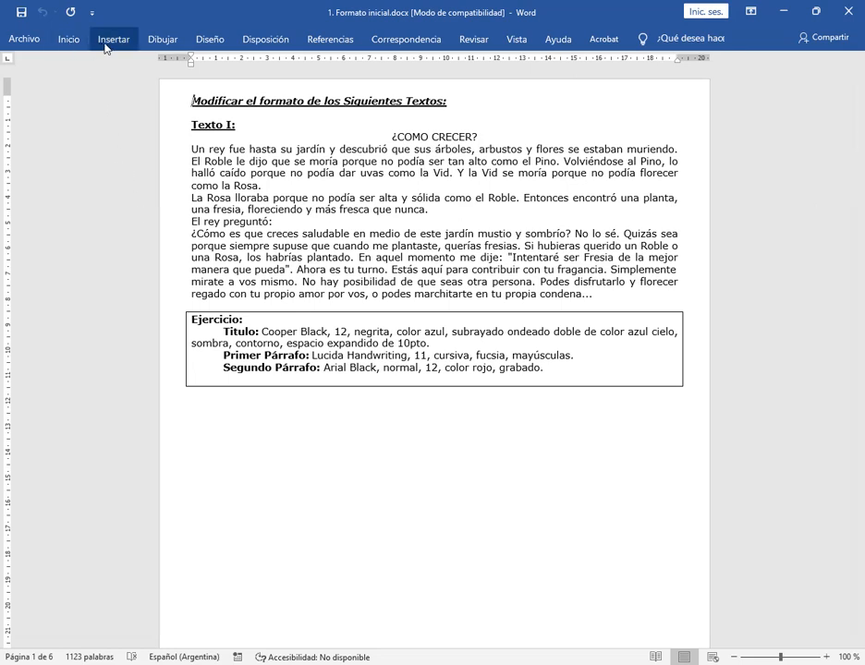
left_click(74, 42)
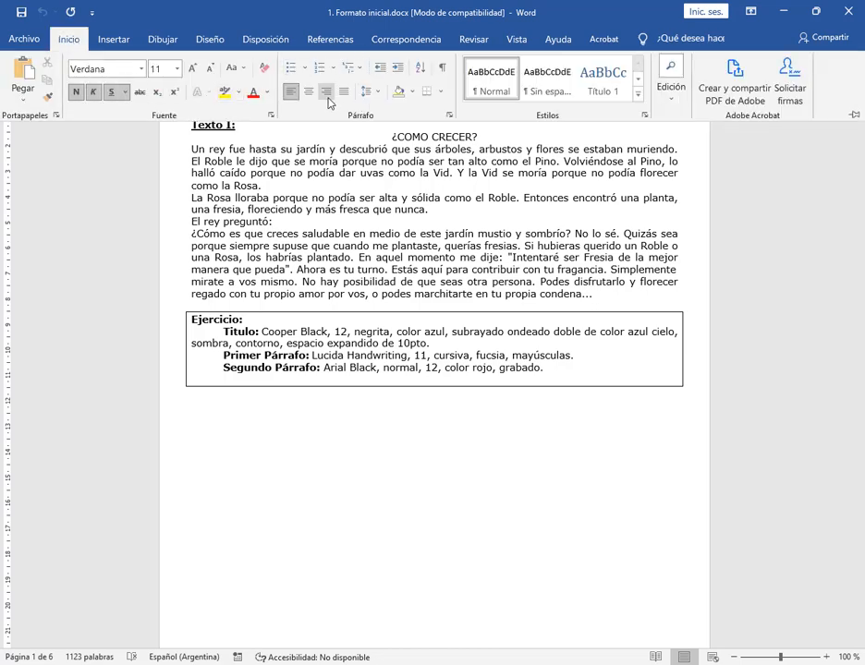
left_click(525, 480)
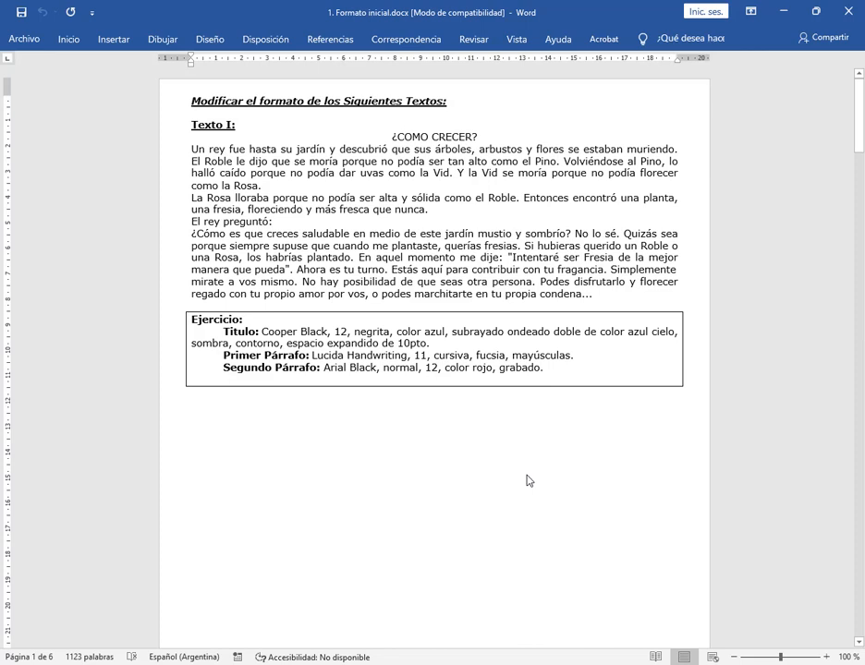
left_click(70, 40)
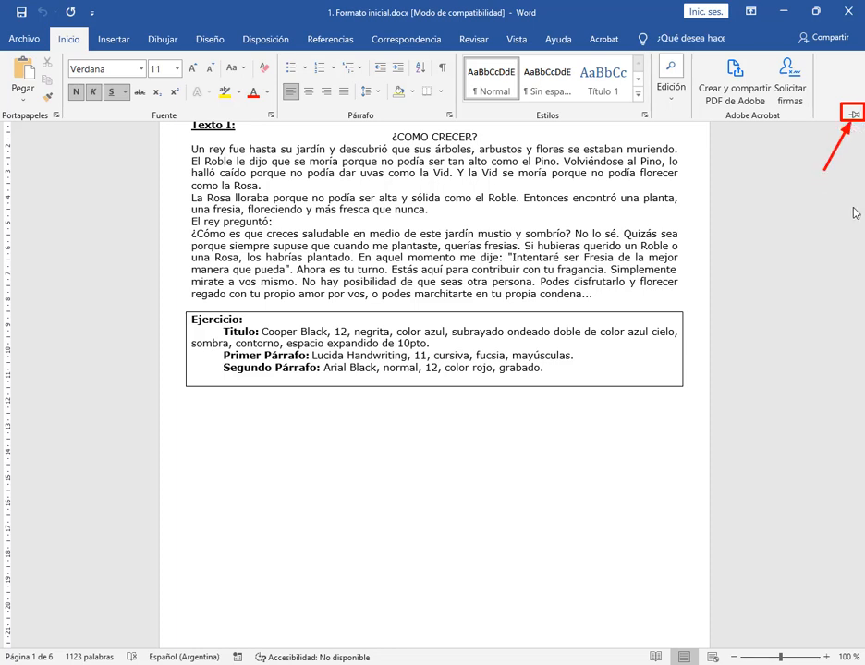
left_click(834, 163)
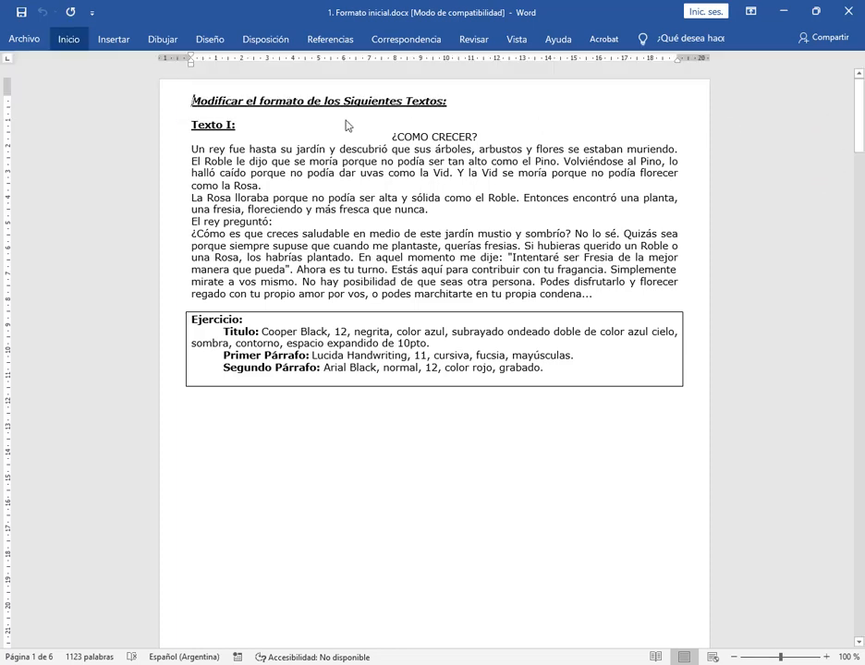
Pin the ribbon open again from the Dibujar commands and return to the Inicio commands
left_click(110, 41)
left_click(165, 42)
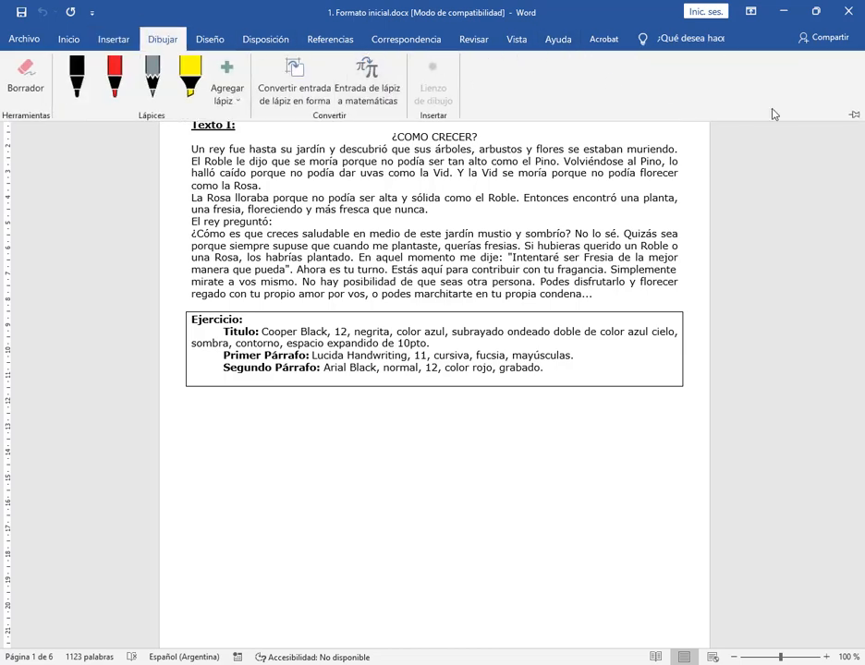
left_click(854, 115)
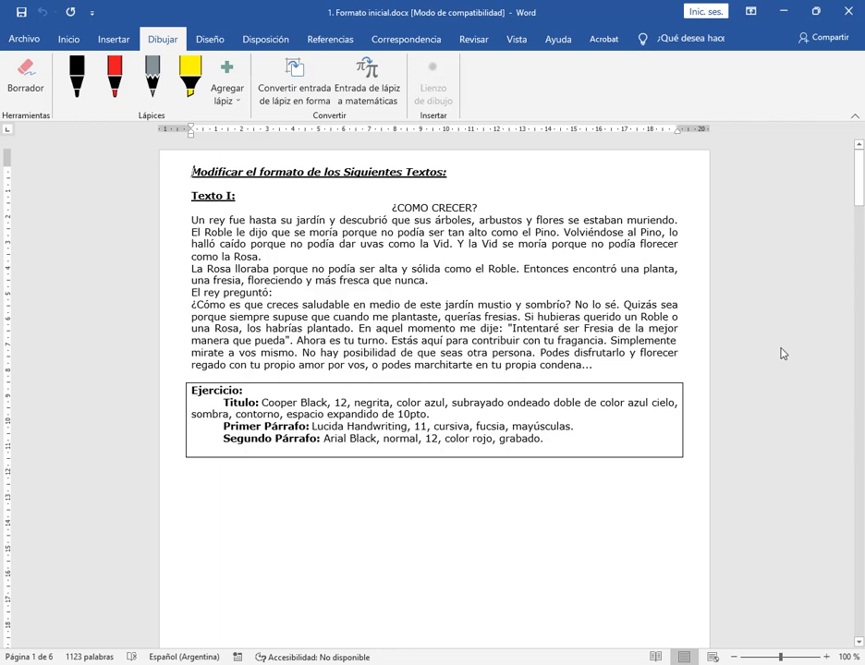
left_click(62, 39)
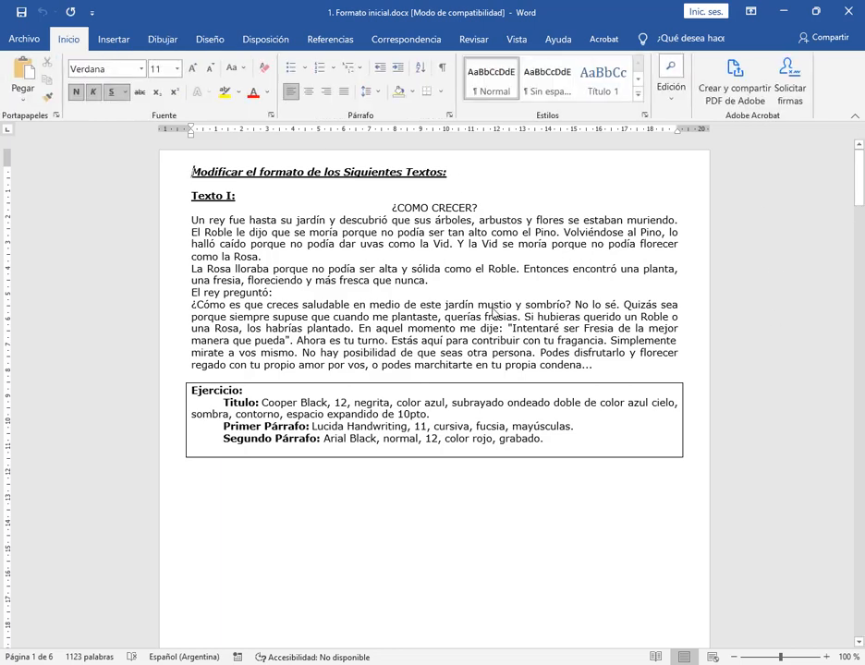
Examine Texto I and the formatting instructions in its Ejercicio box, especially the Titulo line
left_click(321, 476)
left_click_drag(391, 207, 580, 365)
left_click(365, 329)
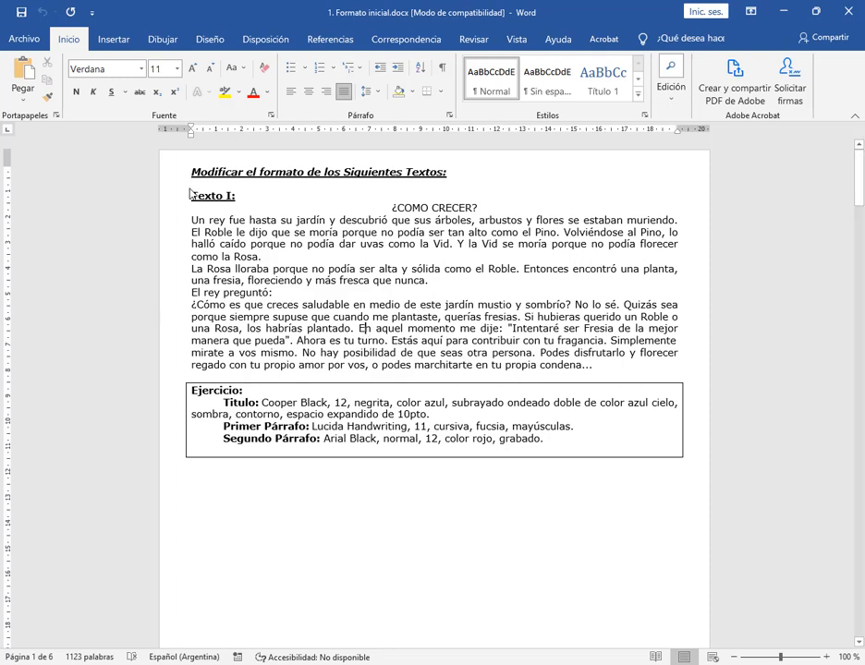
mouse_move(177, 161)
left_mouse_down()
mouse_move(724, 480)
mouse_move(710, 483)
left_mouse_up()
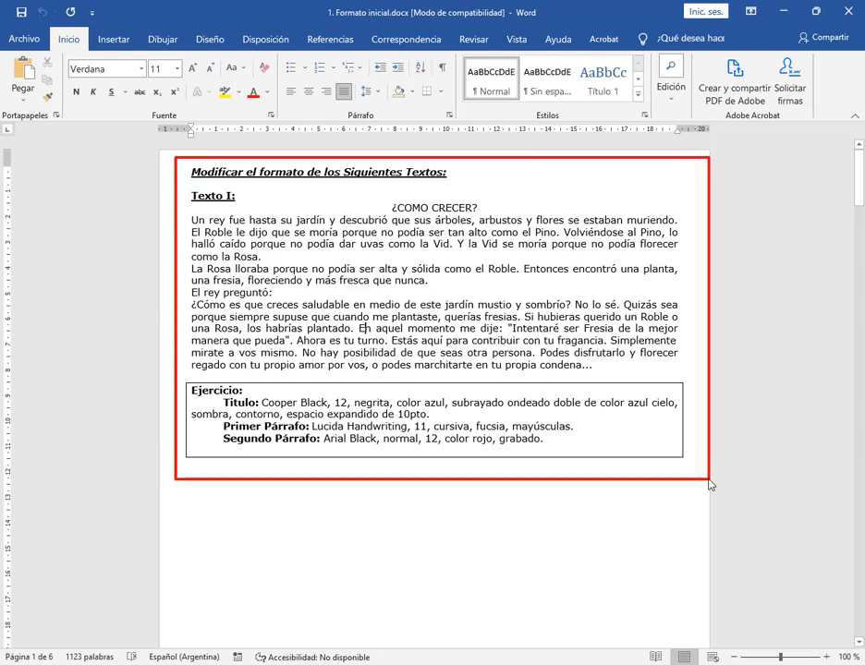
left_click_drag(183, 379, 704, 478)
left_click_drag(244, 541, 263, 455)
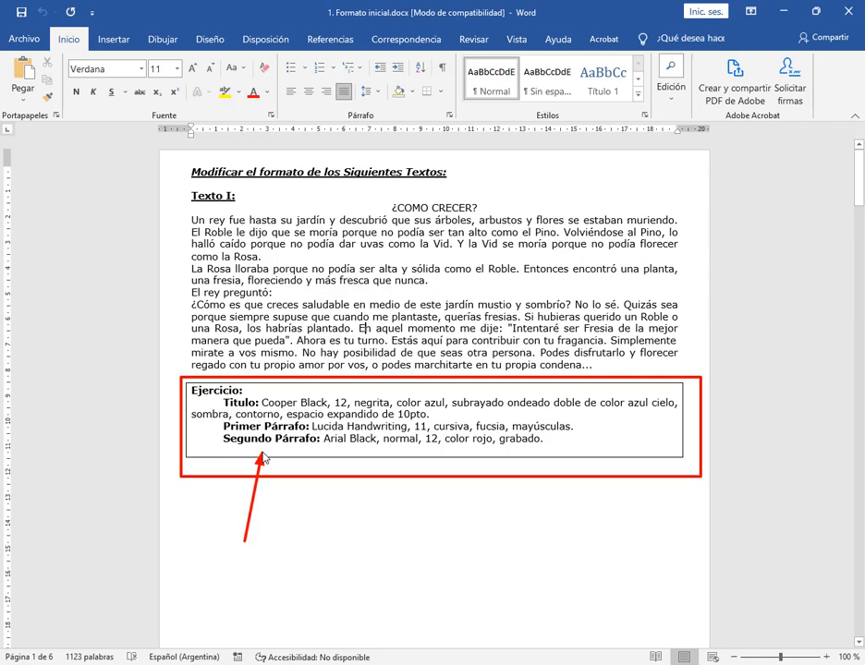
key("Escape")
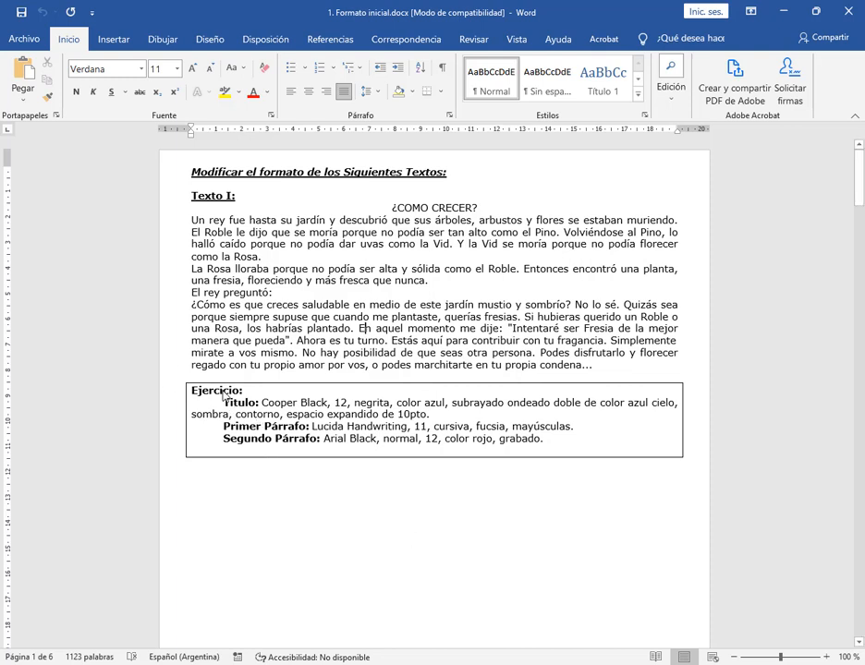
left_click_drag(223, 410, 381, 421)
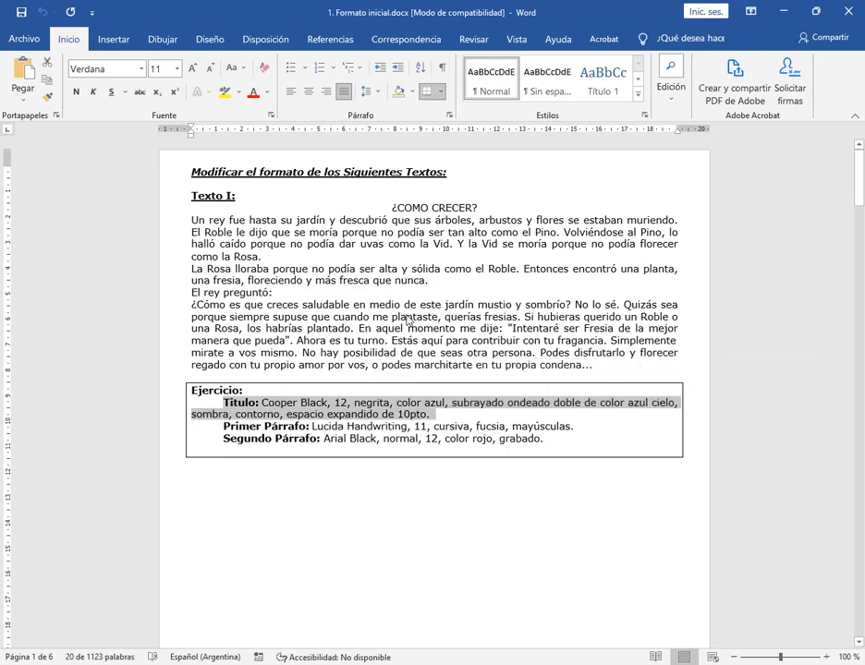
left_click(450, 328)
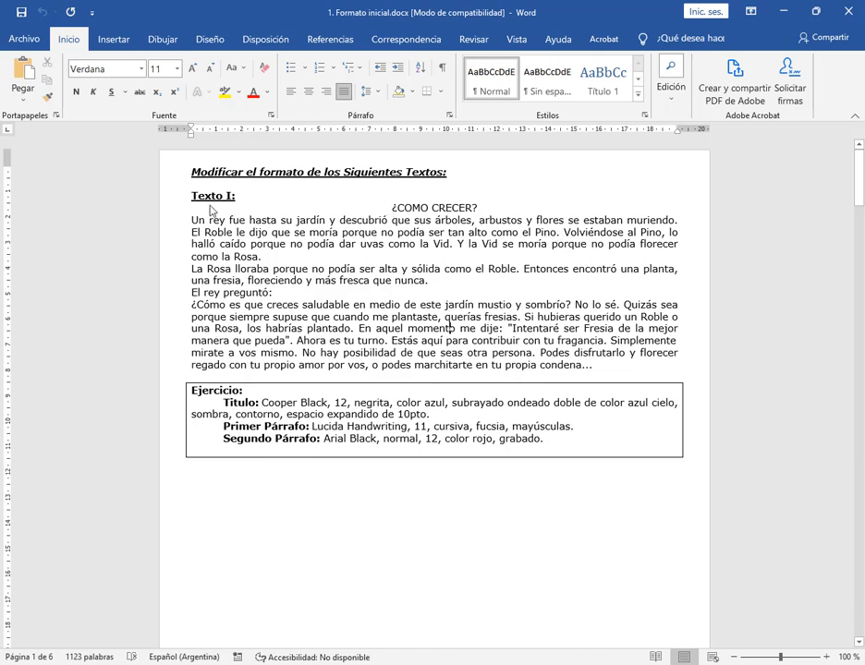
Try selecting the title ¿COMO CRECER? from its start and from its end, clearing the selection each time
left_click(382, 212)
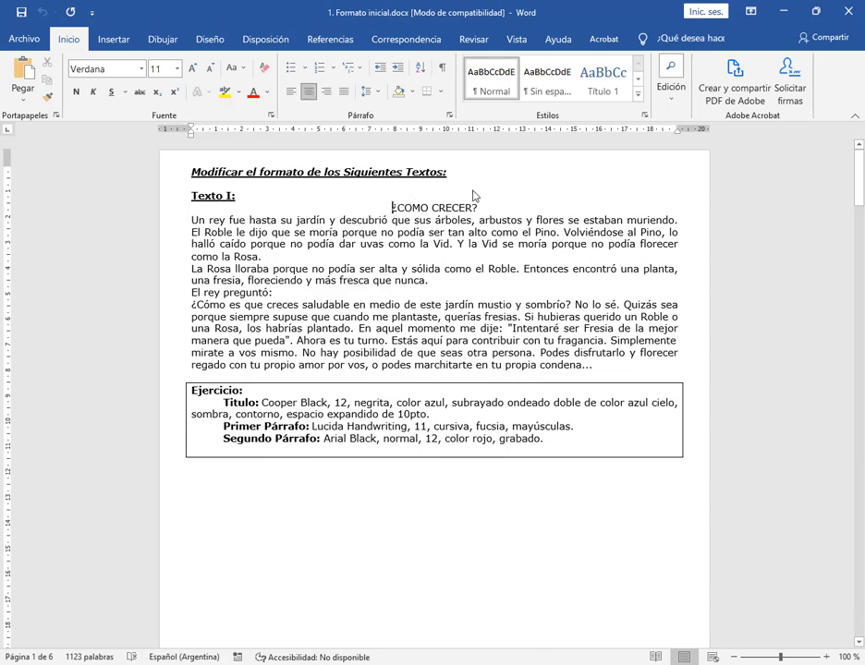
left_click(429, 207)
left_click_drag(391, 209, 478, 210)
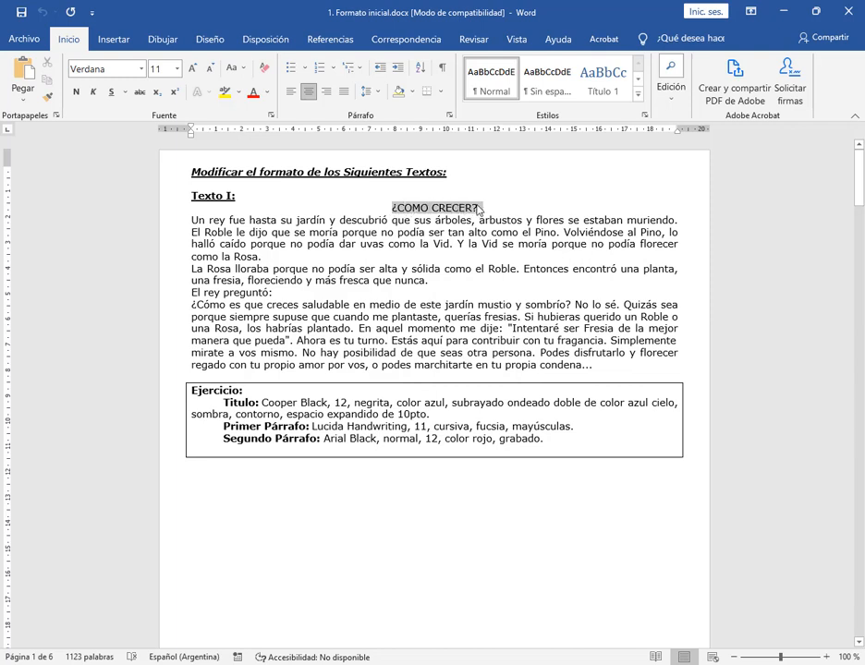
left_click(518, 293)
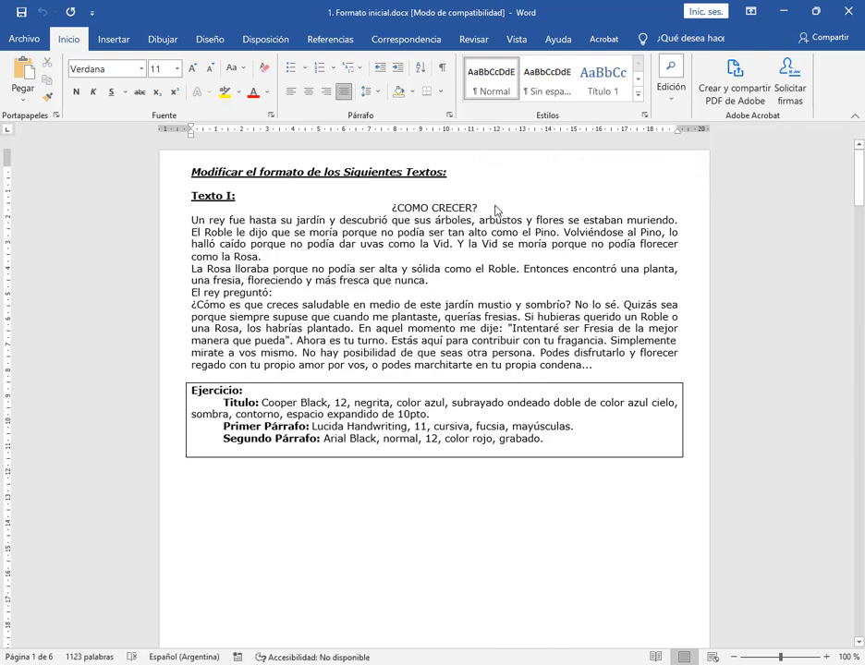
left_click_drag(494, 212, 389, 212)
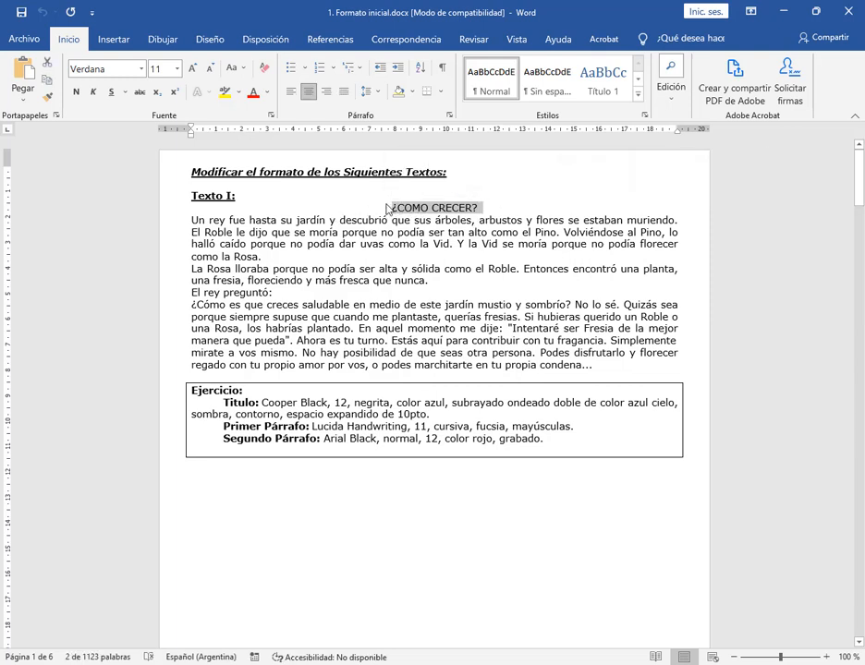
left_click(493, 214)
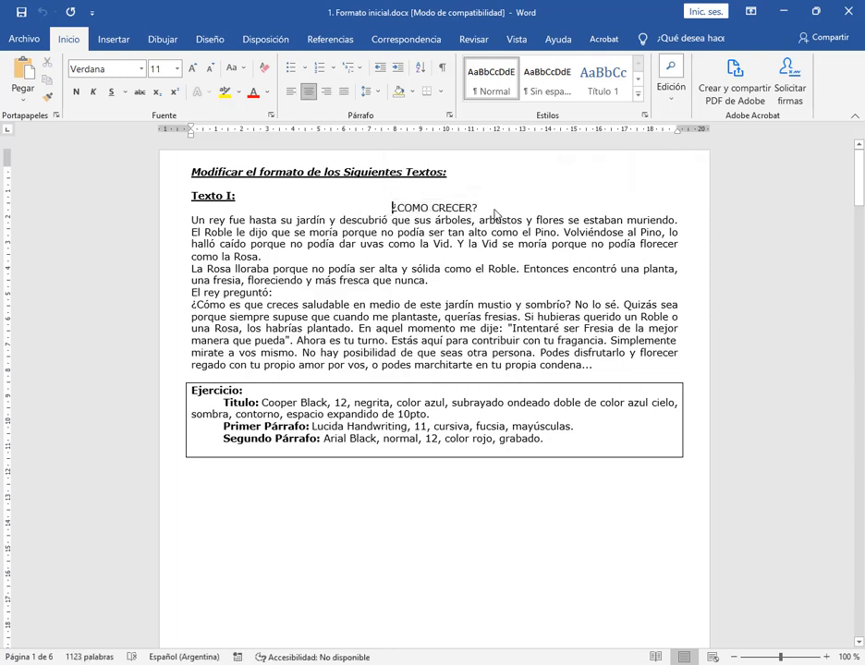
Change the font of the title ¿COMO CRECER? to Cooper Black
triple_click(415, 214)
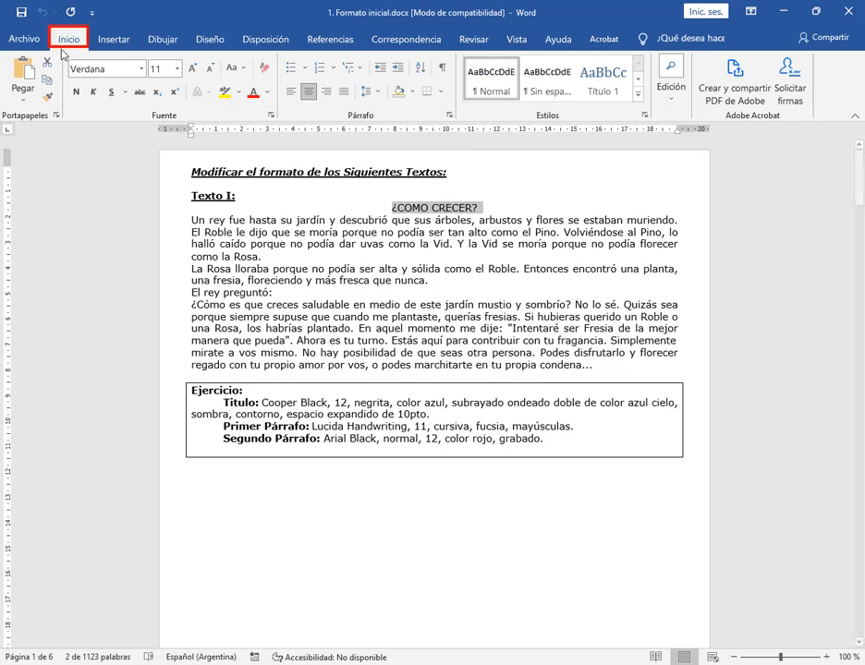
left_click(141, 70)
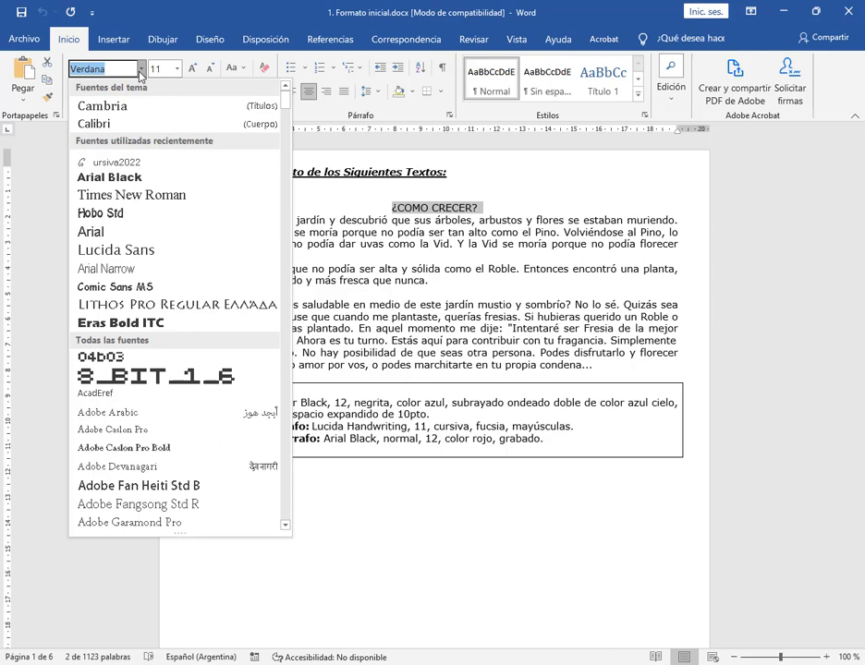
key("Down")
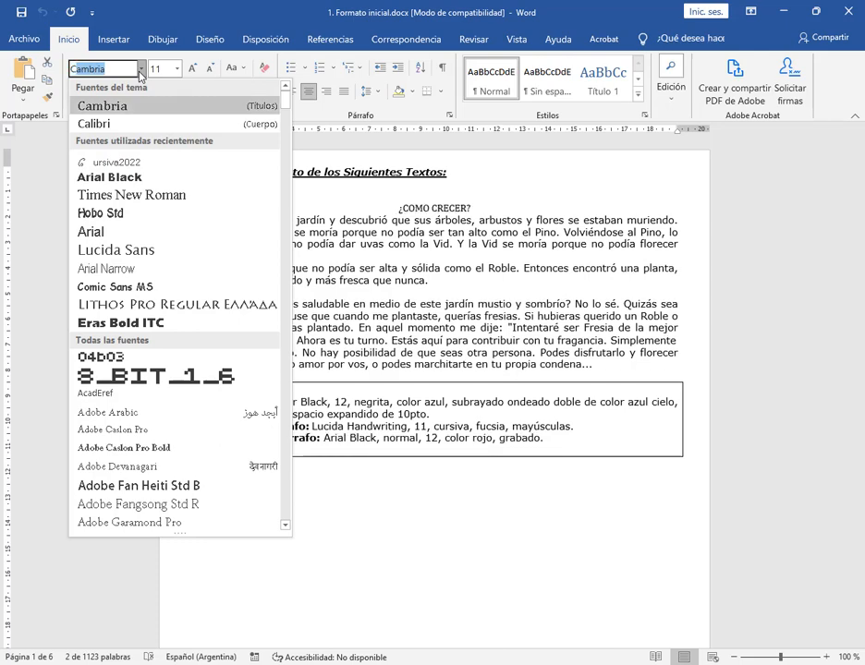
type("Cooper Black")
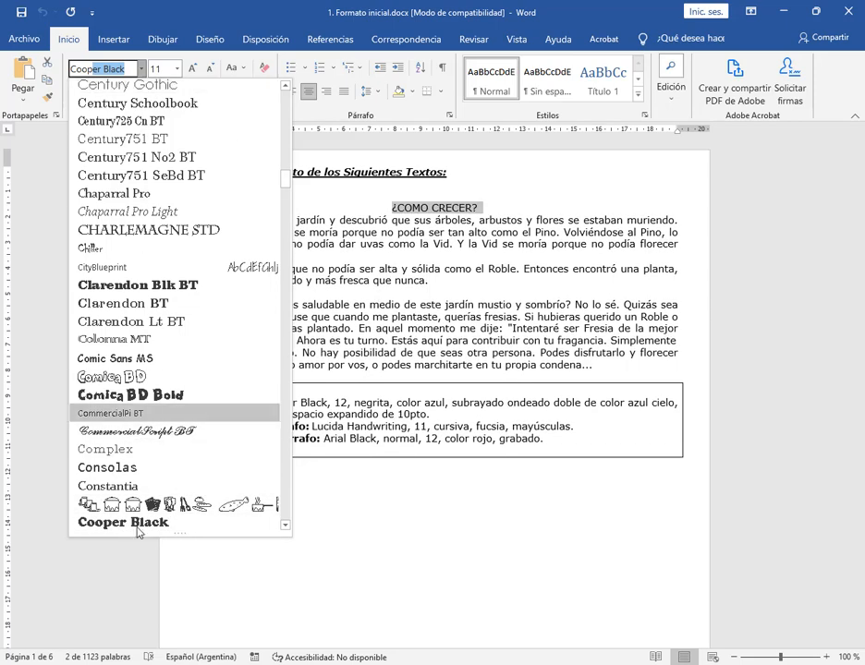
key("Return")
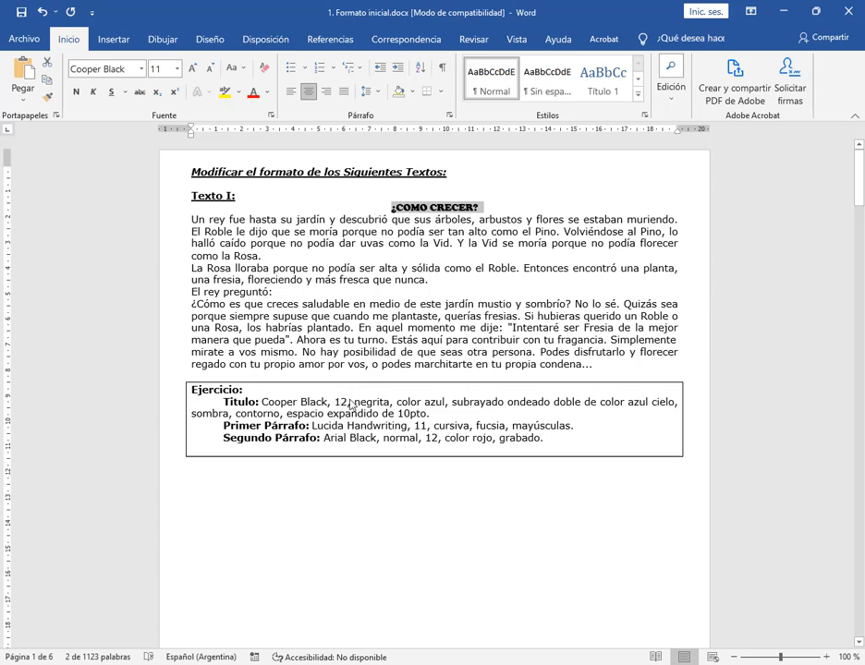
Set the font size of the title ¿COMO CRECER? to 12
left_click(176, 68)
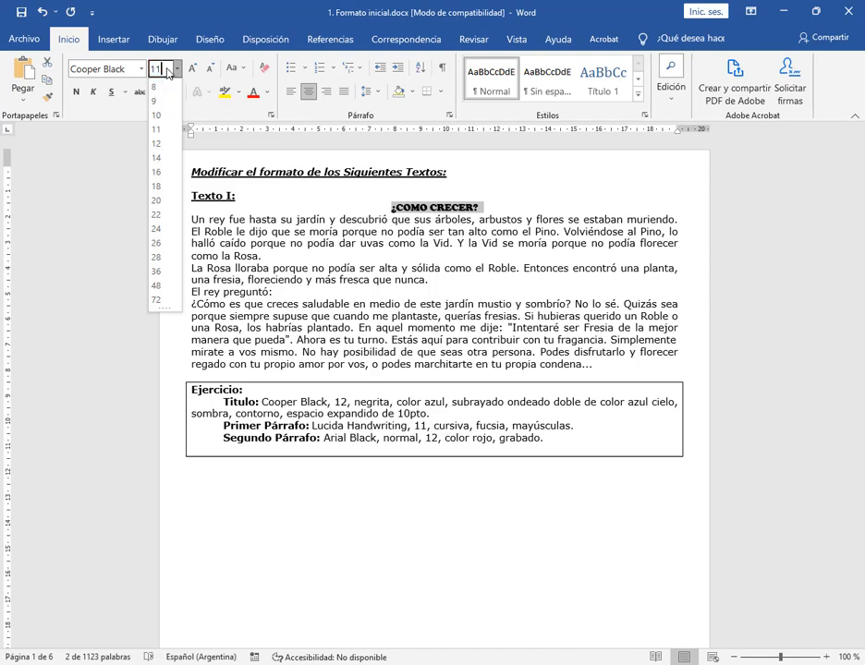
key("BackSpace")
type("3")
left_click(157, 143)
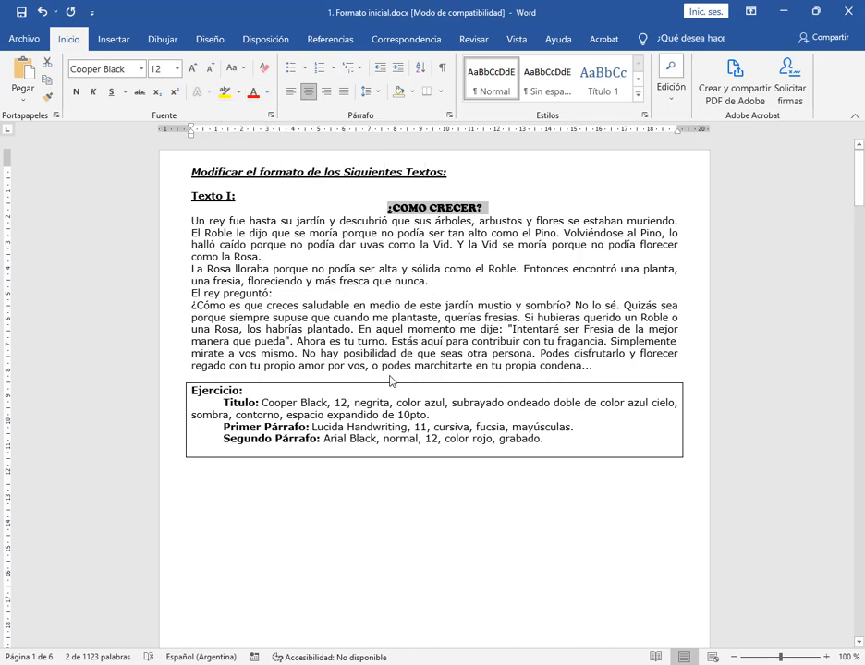
Color the title ¿COMO CRECER? with the medium blue from the theme colors
left_click(267, 93)
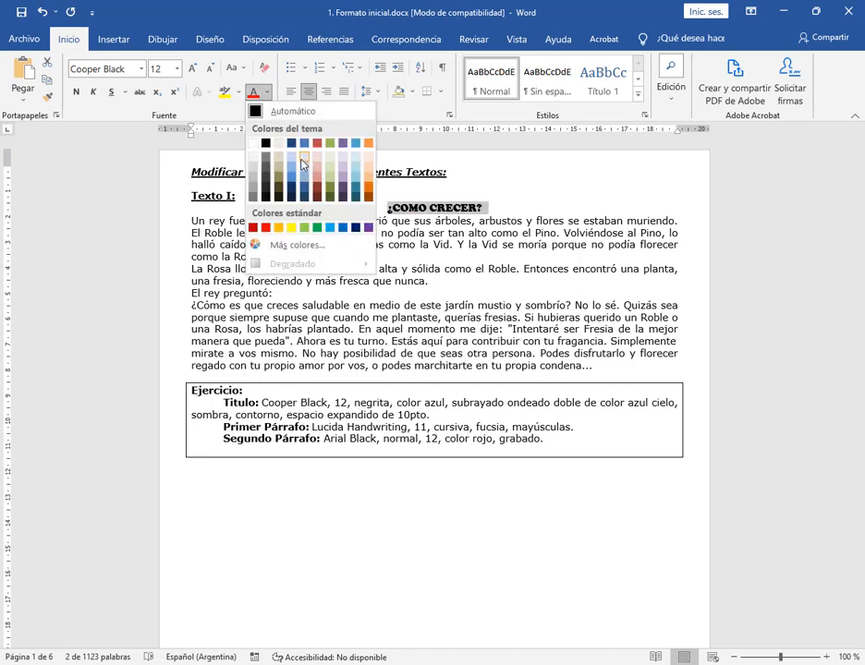
left_click(305, 144)
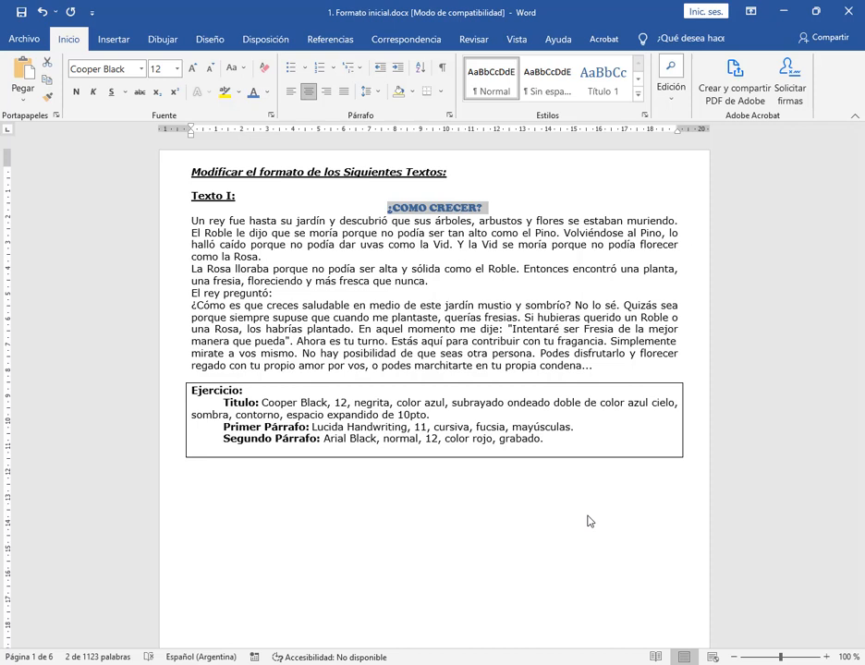
left_click(267, 93)
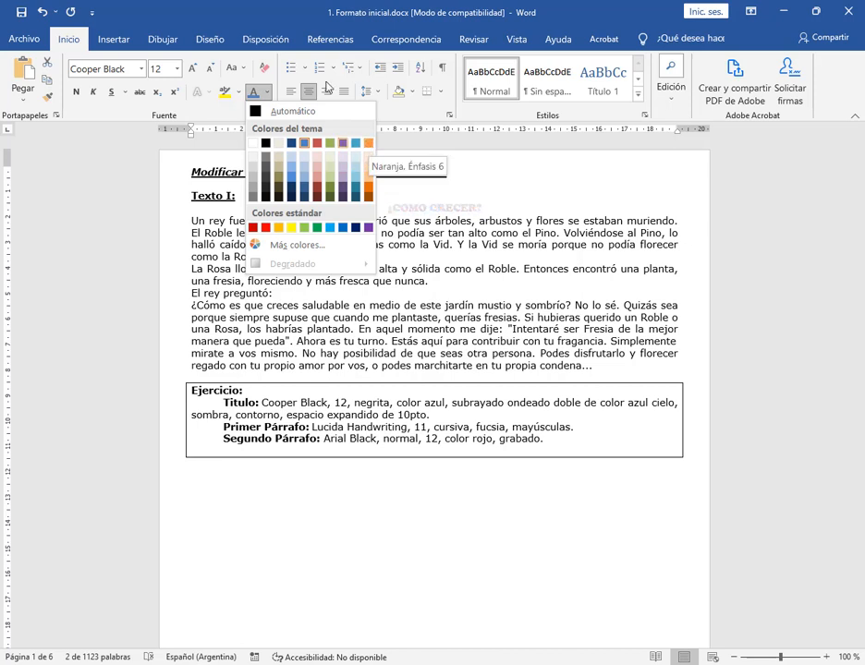
left_click(277, 14)
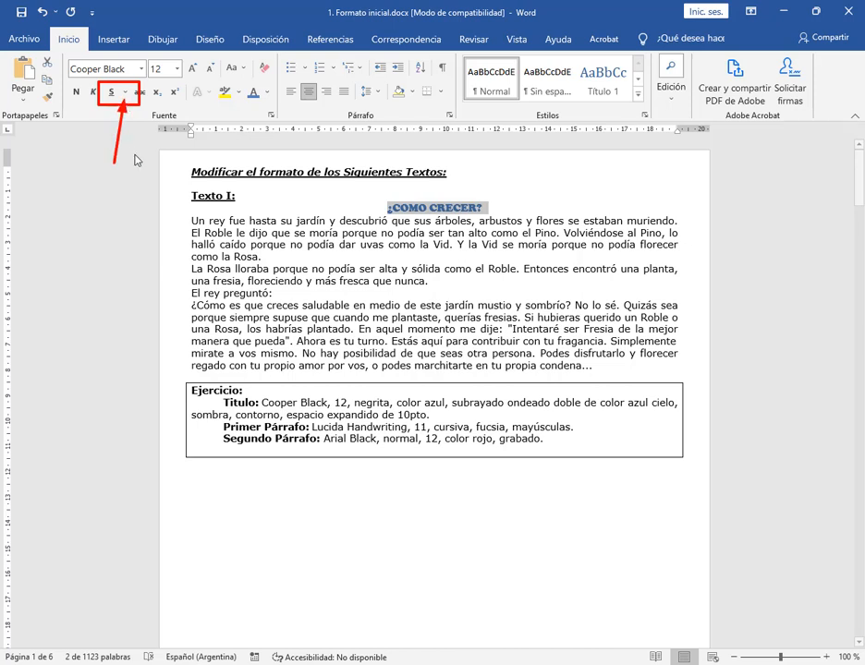
Choose the double wavy underline style for the title in the Fuente dialog
left_click(124, 93)
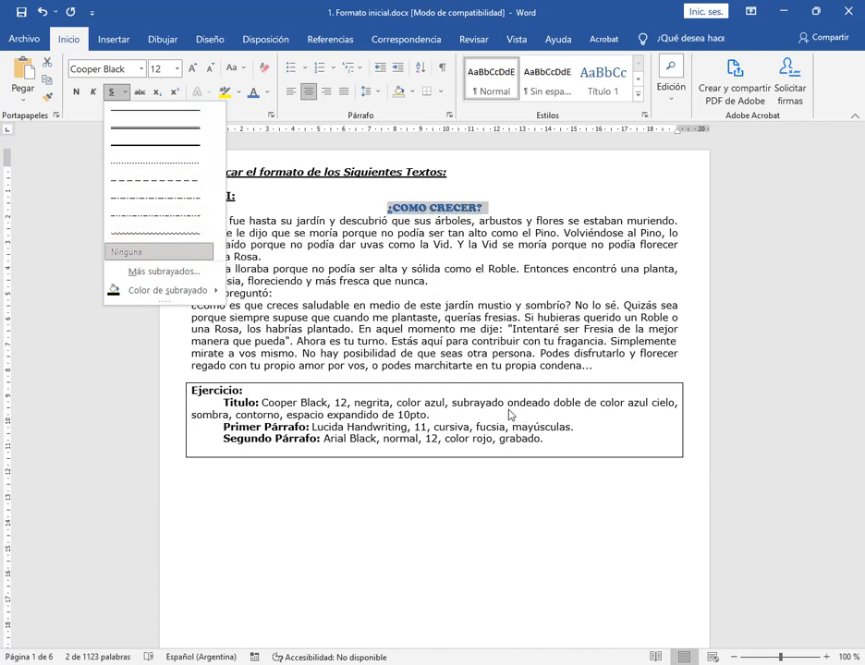
left_click(155, 273)
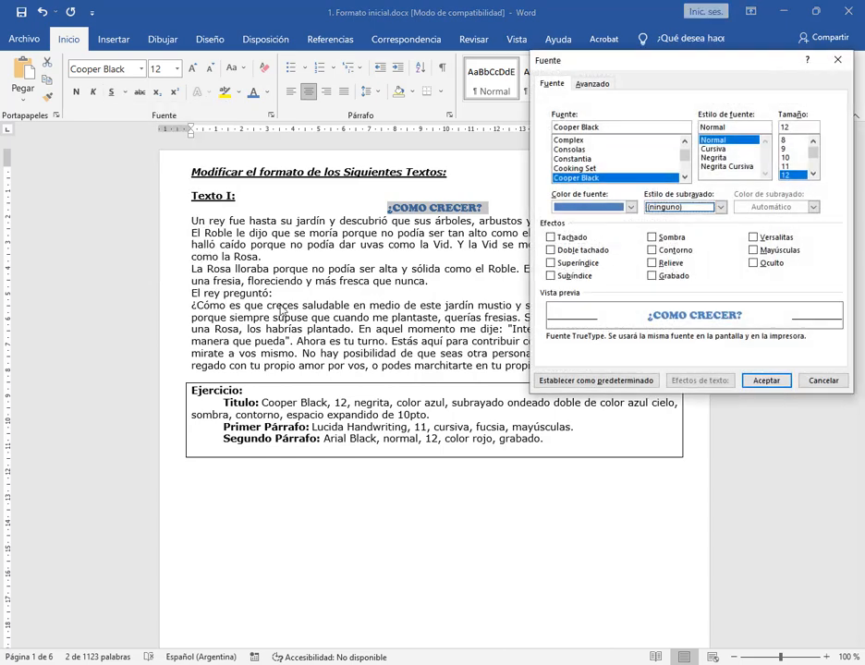
left_click_drag(654, 67, 366, 47)
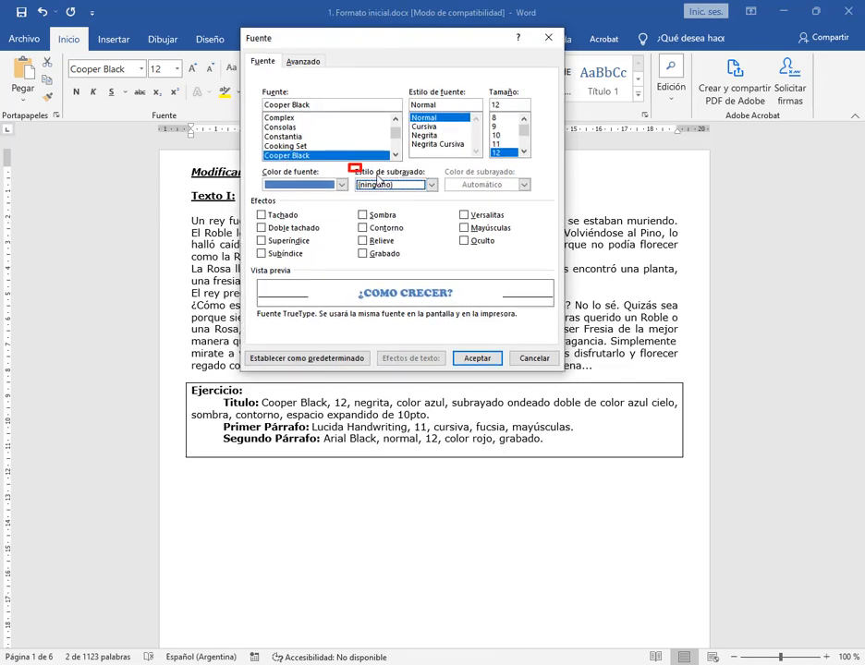
left_click(432, 185)
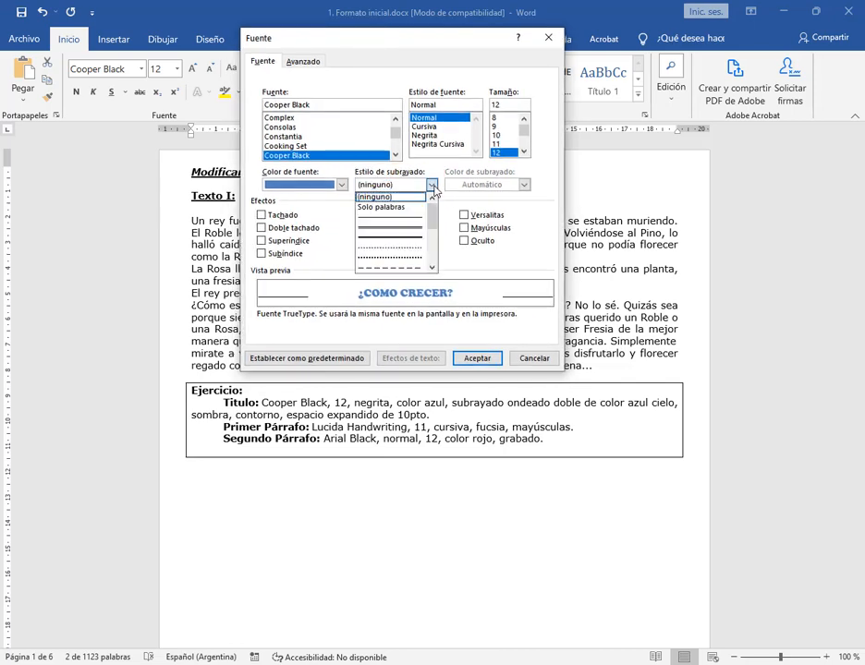
scroll(427, 224, "down", 1)
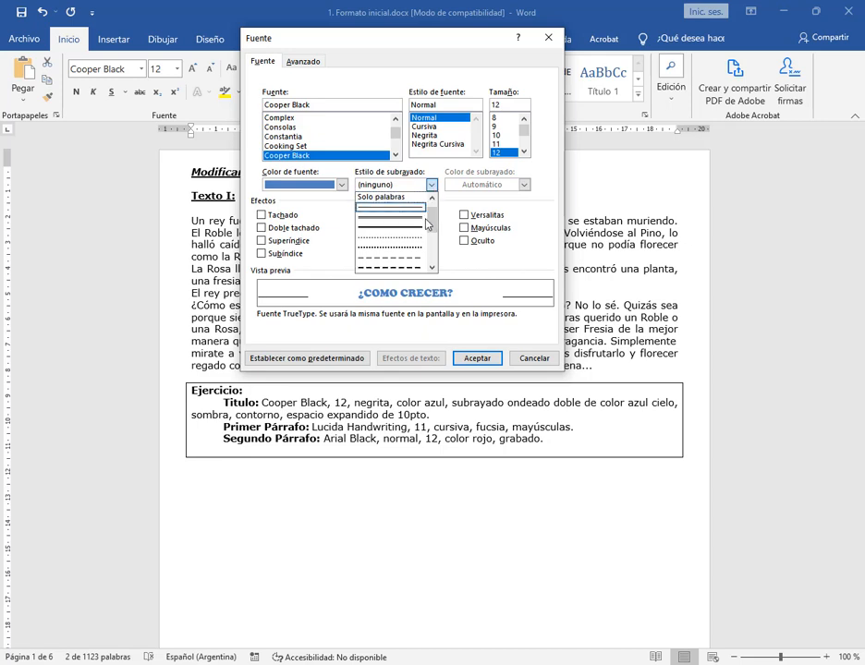
scroll(425, 225, "down", 6)
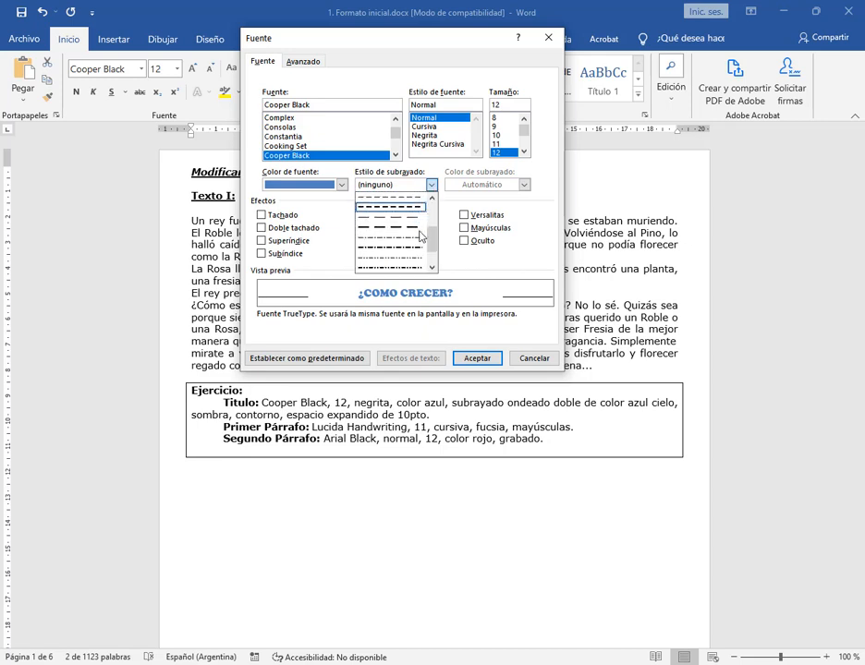
left_click_drag(429, 240, 431, 216)
scroll(407, 218, "down", 1)
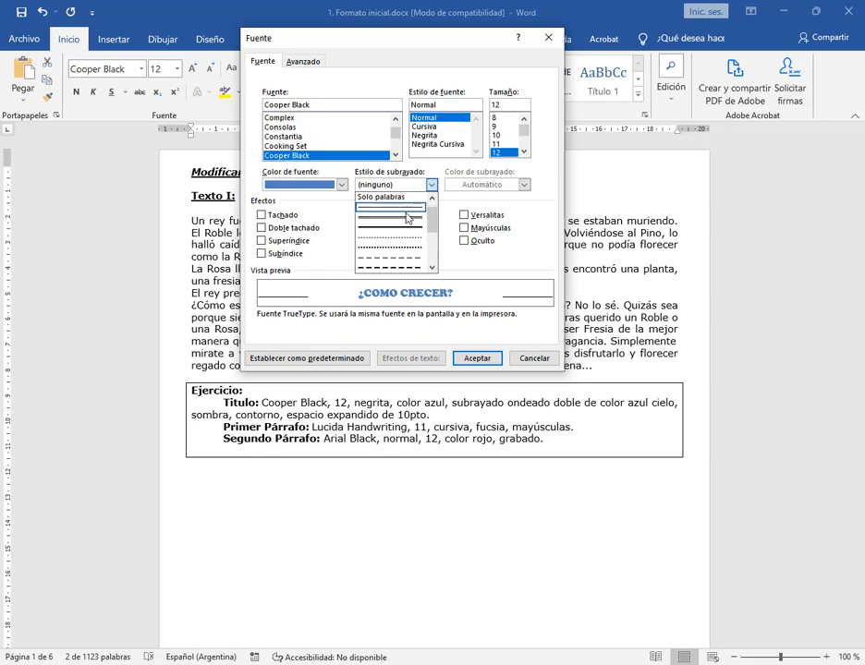
scroll(407, 218, "down", 1)
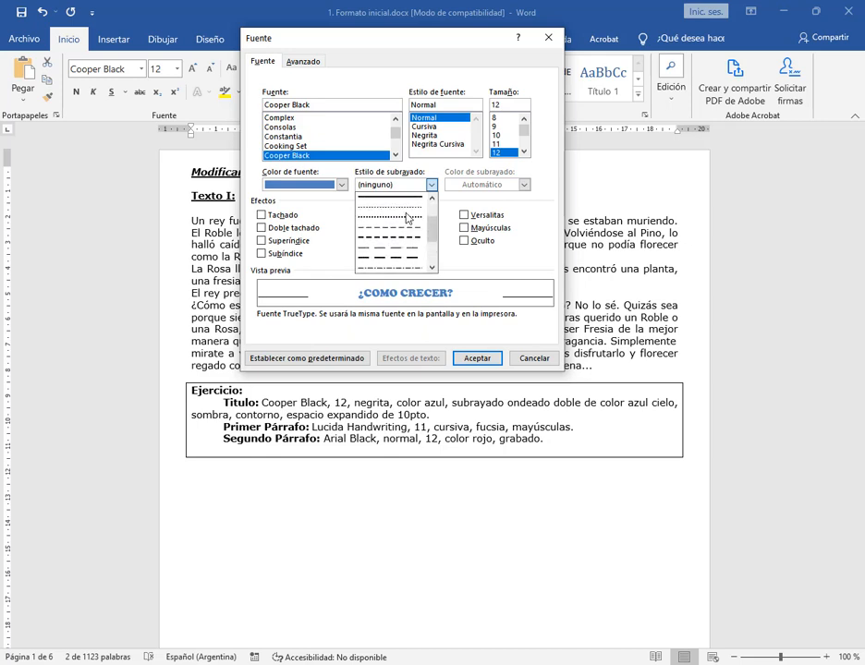
scroll(421, 250, "up", 2)
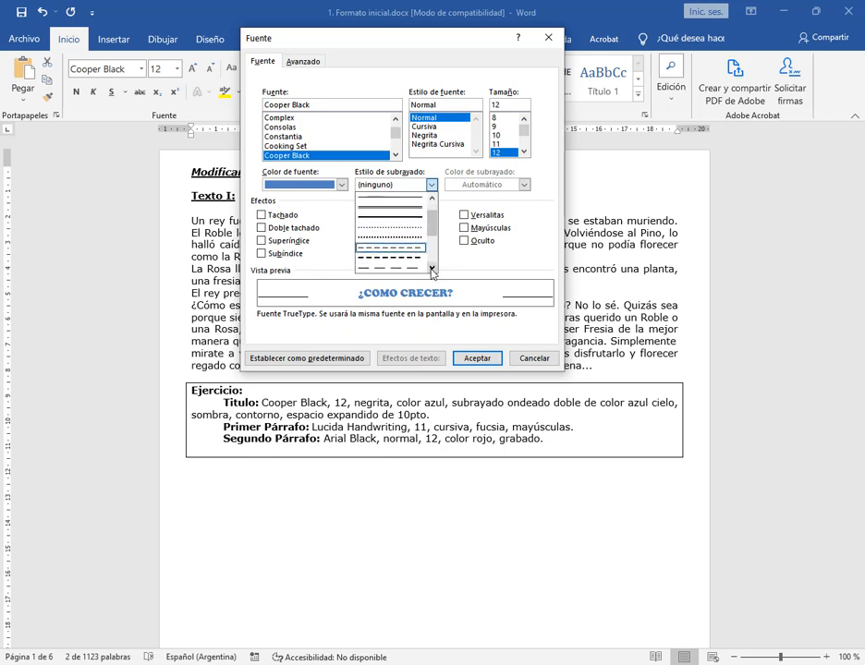
left_click(432, 268)
left_click(432, 268)
left_click(432, 268)
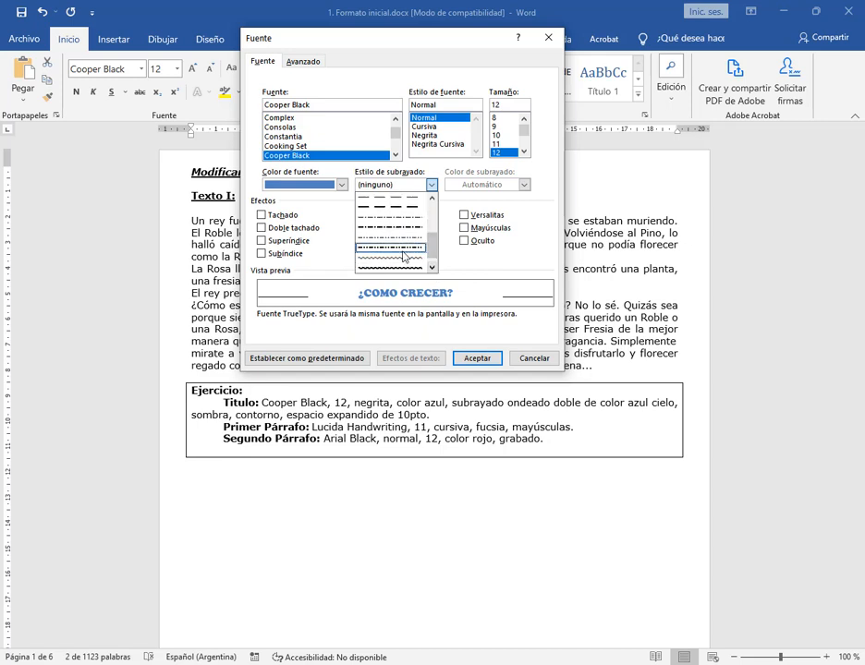
scroll(401, 263, "down", 1)
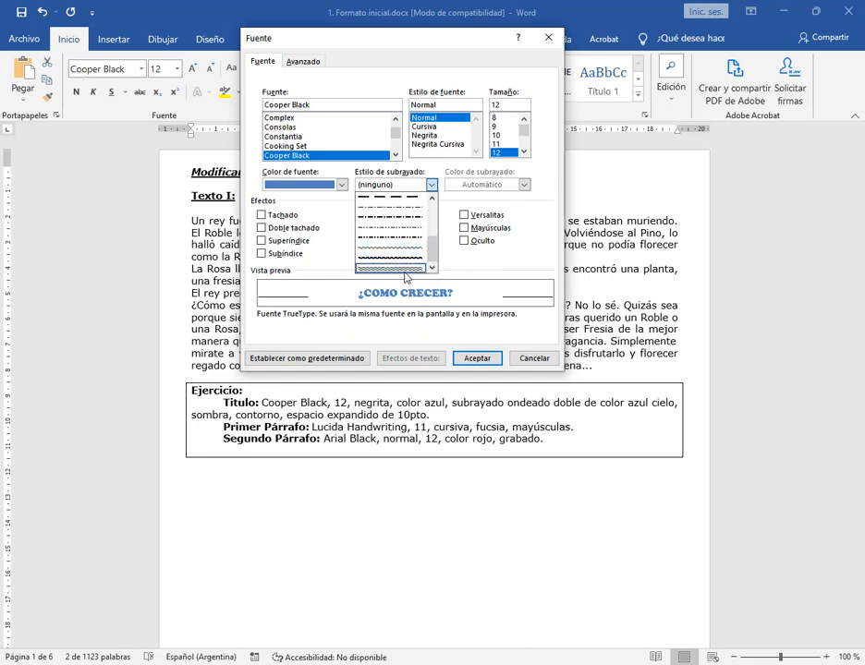
left_click(406, 269)
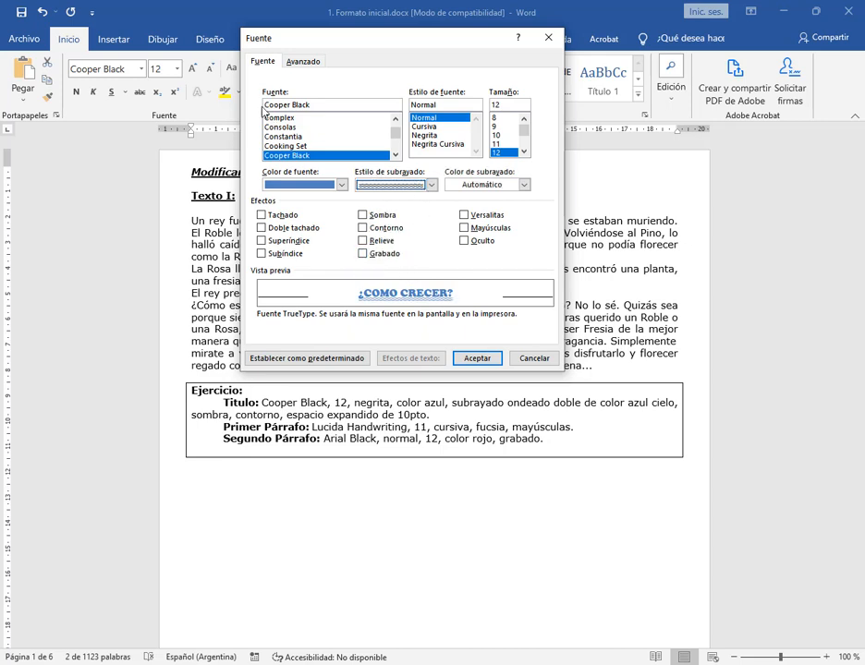
mouse_move(250, 77)
left_mouse_down()
mouse_move(396, 222)
mouse_move(551, 272)
left_mouse_up()
mouse_move(244, 262)
left_mouse_down()
mouse_move(588, 314)
mouse_move(559, 319)
left_mouse_up()
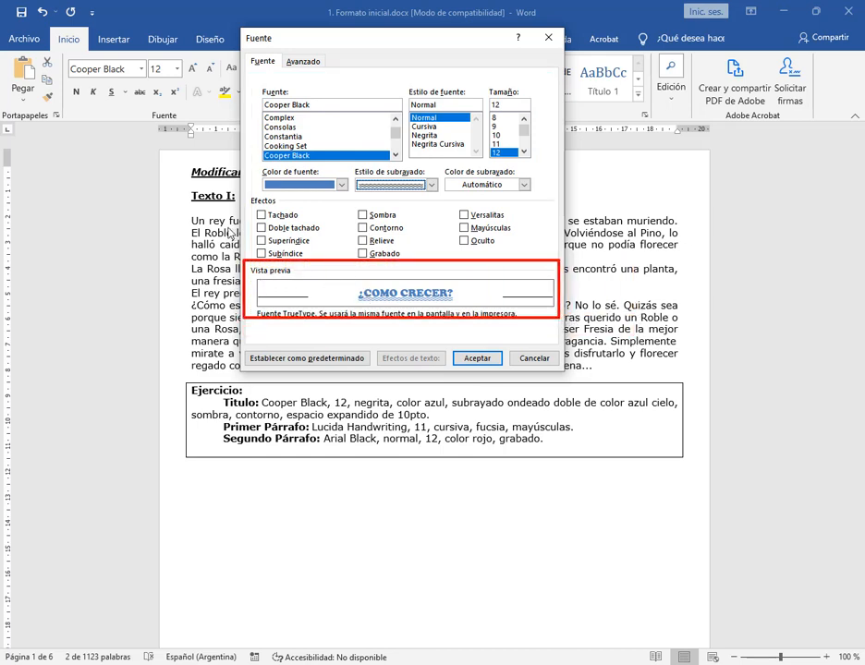
left_click_drag(227, 227, 263, 276)
left_click_drag(477, 238, 445, 279)
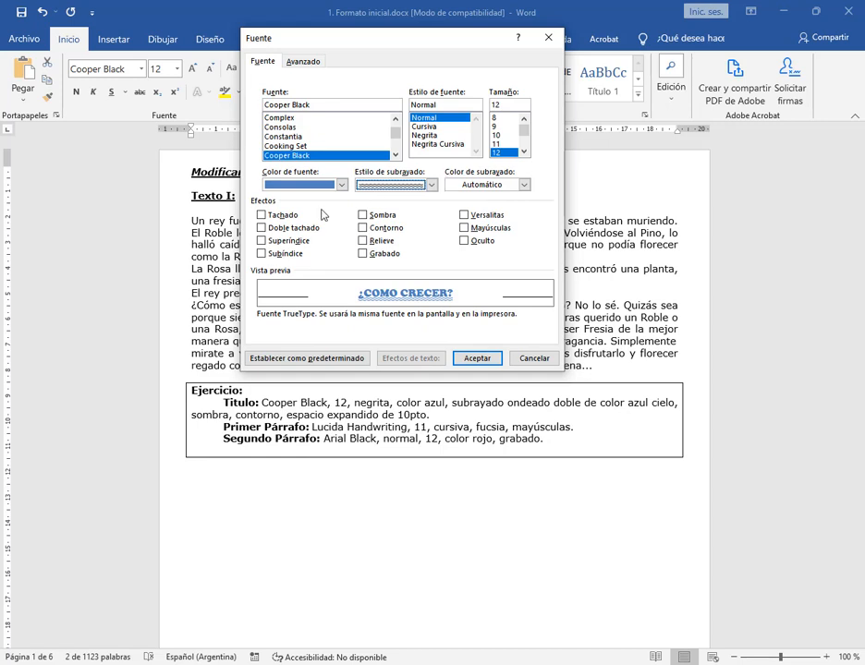
mouse_move(251, 164)
left_mouse_down()
mouse_move(313, 170)
mouse_move(352, 196)
left_mouse_up()
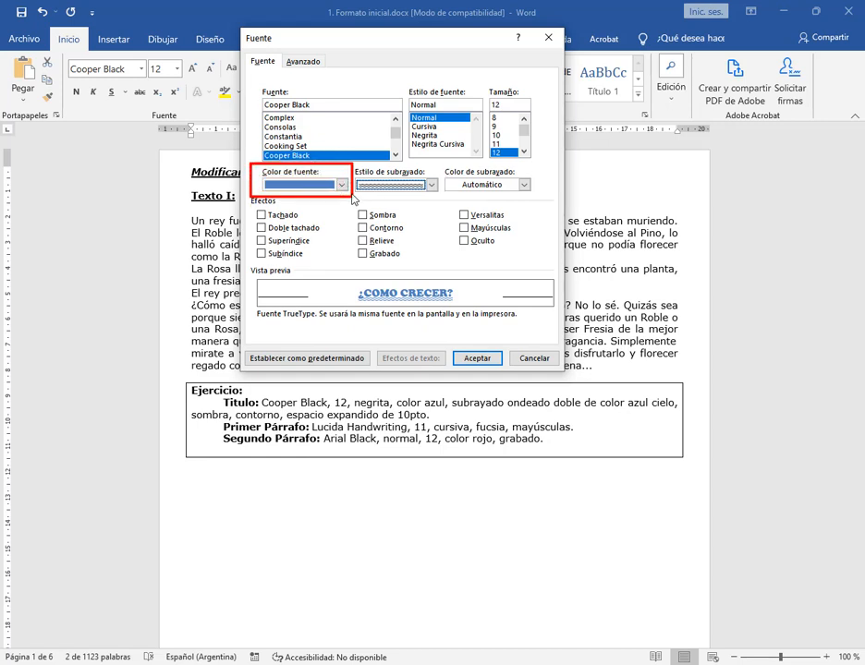
mouse_move(438, 159)
left_mouse_down()
mouse_move(442, 171)
mouse_move(536, 195)
left_mouse_up()
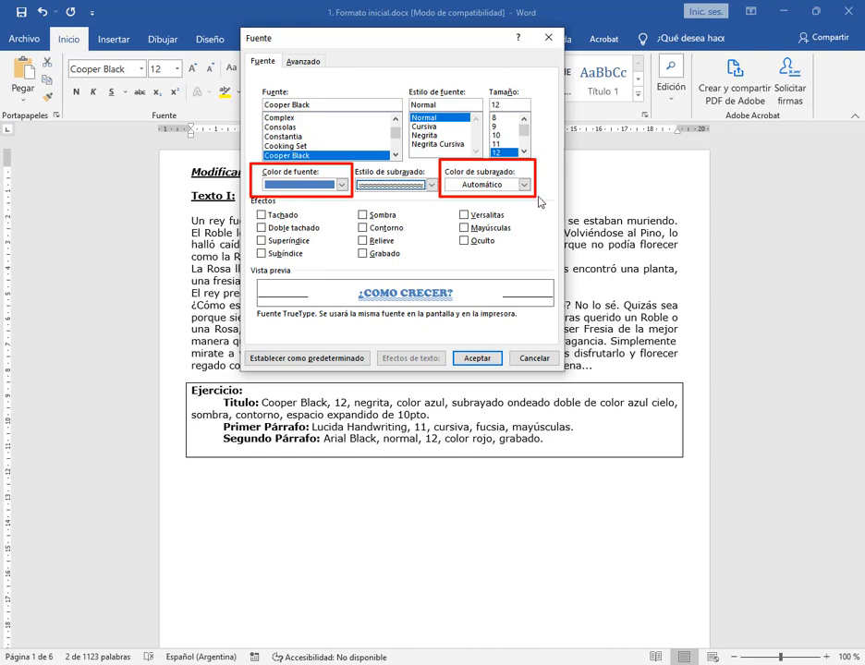
Try an orange font color combined with a dark blue underline color for the title
left_click(341, 184)
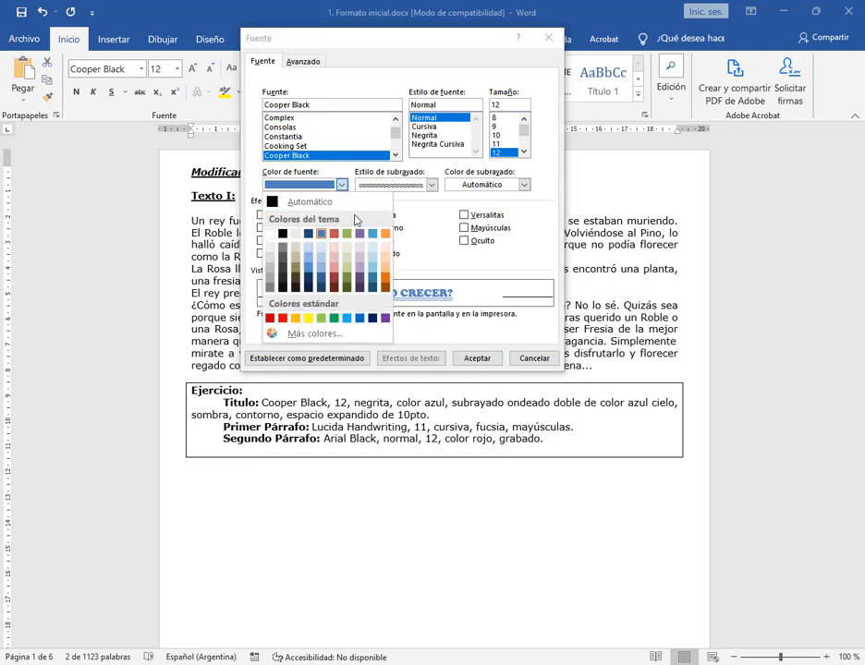
left_click(386, 245)
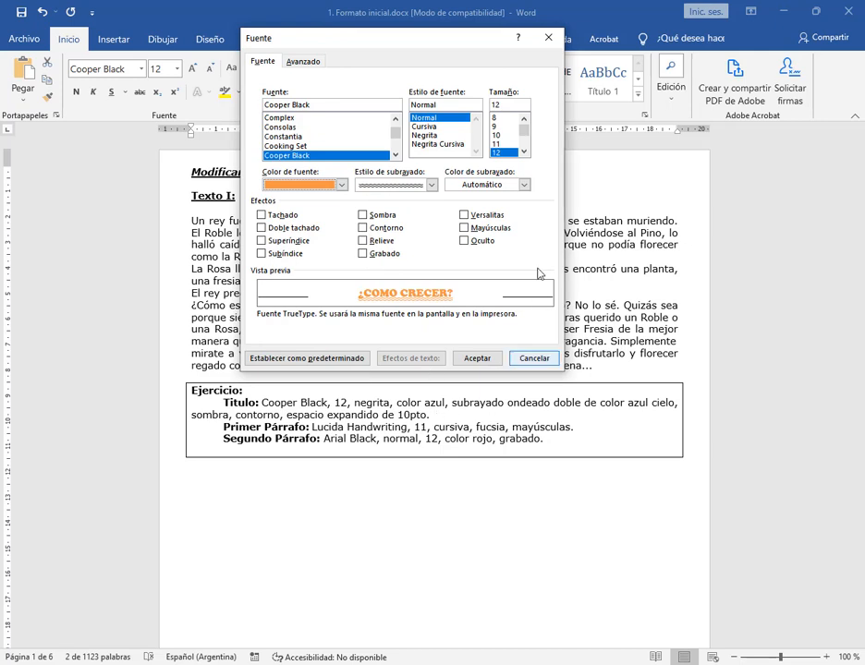
left_click(524, 184)
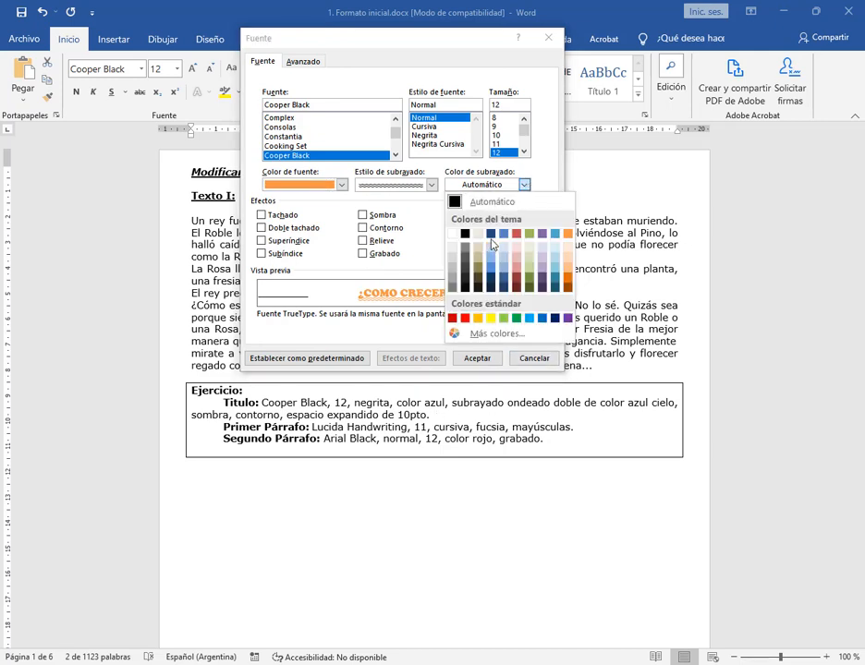
left_click(491, 235)
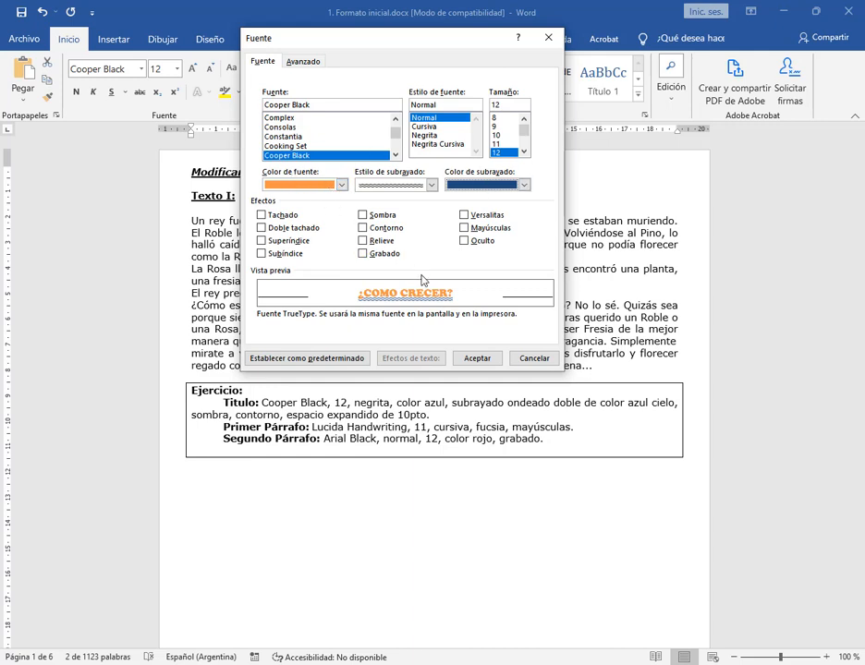
Set the title's font color to the theme's medium blue and its underline color to standard light blue, and apply the font settings
left_click(341, 184)
left_click(319, 237)
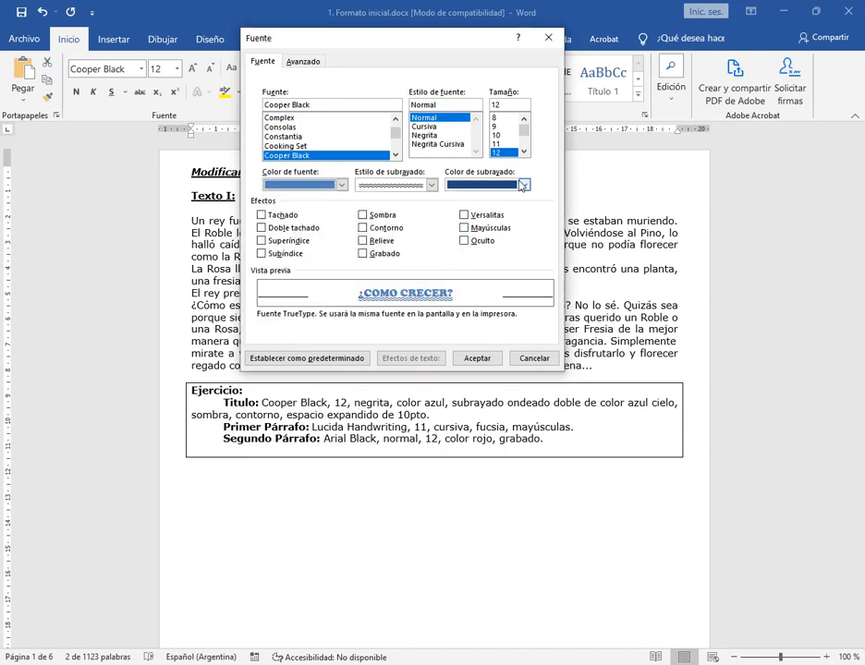
left_click(524, 185)
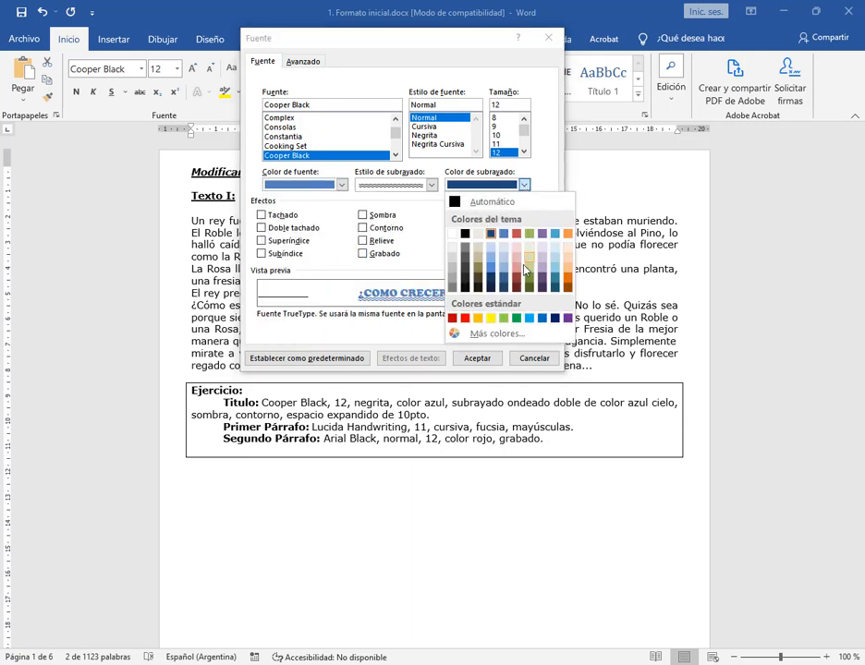
left_click(529, 319)
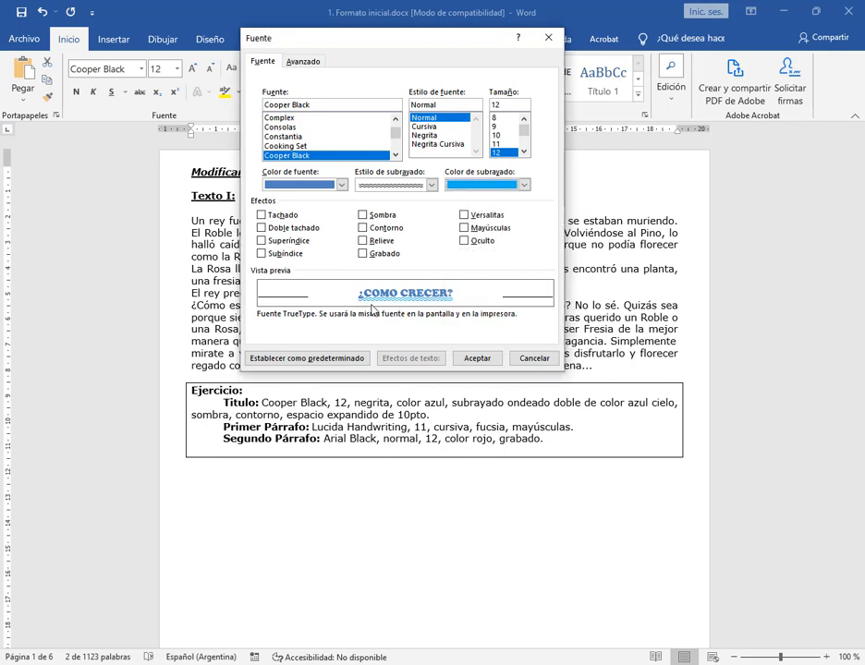
left_click(478, 358)
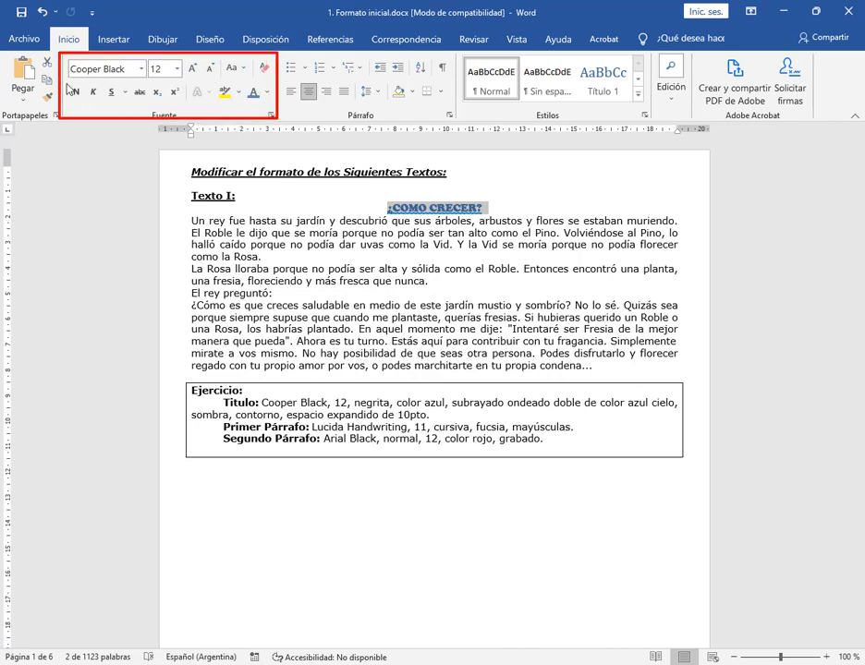
mouse_move(66, 83)
left_mouse_down()
mouse_move(118, 105)
mouse_move(183, 106)
left_mouse_up()
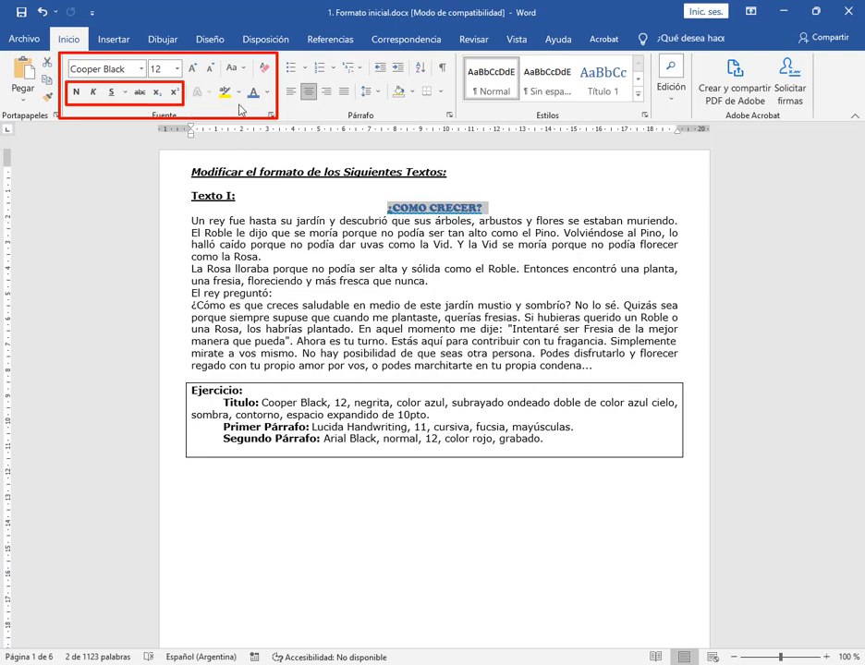
left_click_drag(188, 80, 202, 100)
left_click_drag(195, 150, 198, 105)
key("Escape")
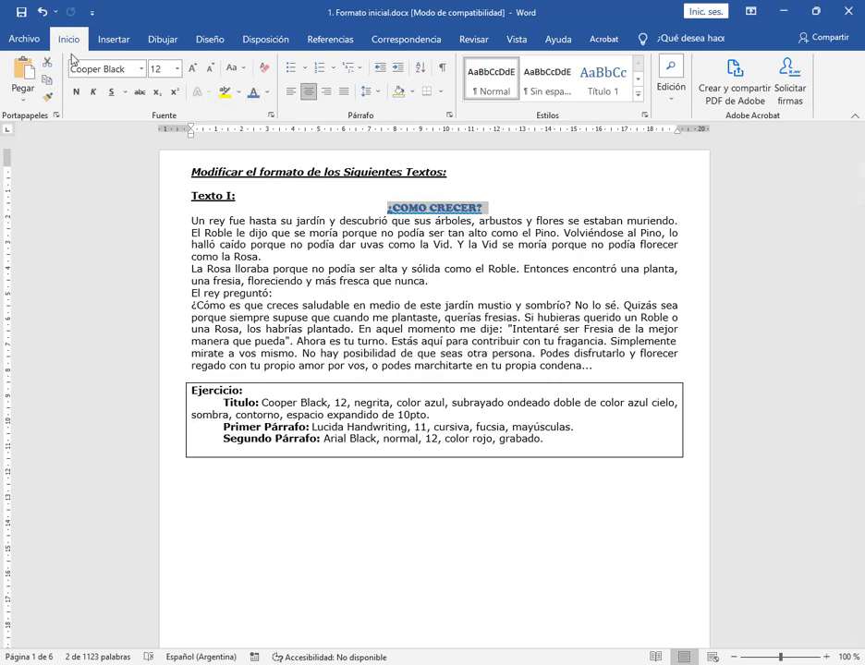
left_click_drag(58, 52, 280, 121)
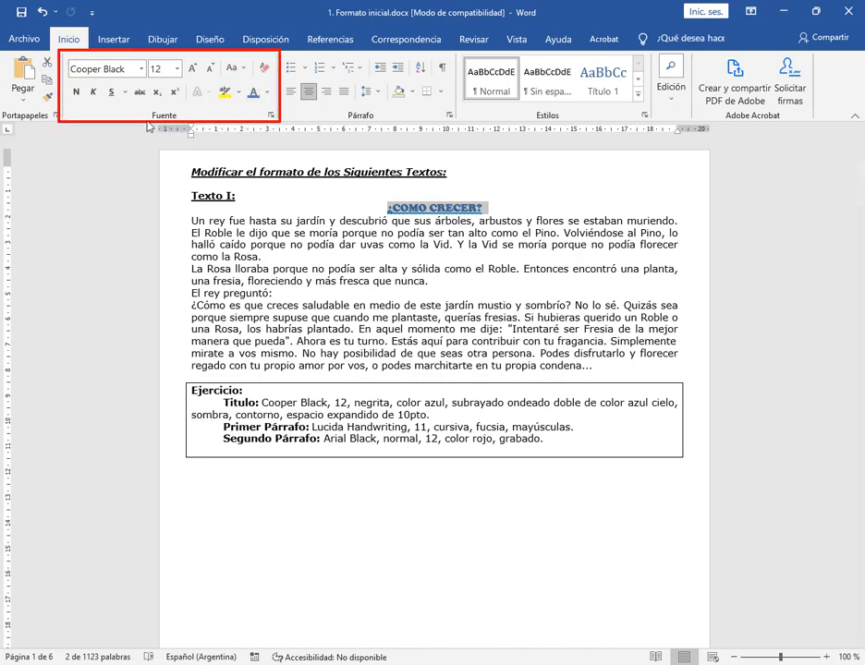
left_click_drag(143, 108, 182, 121)
left_click_drag(238, 196, 269, 120)
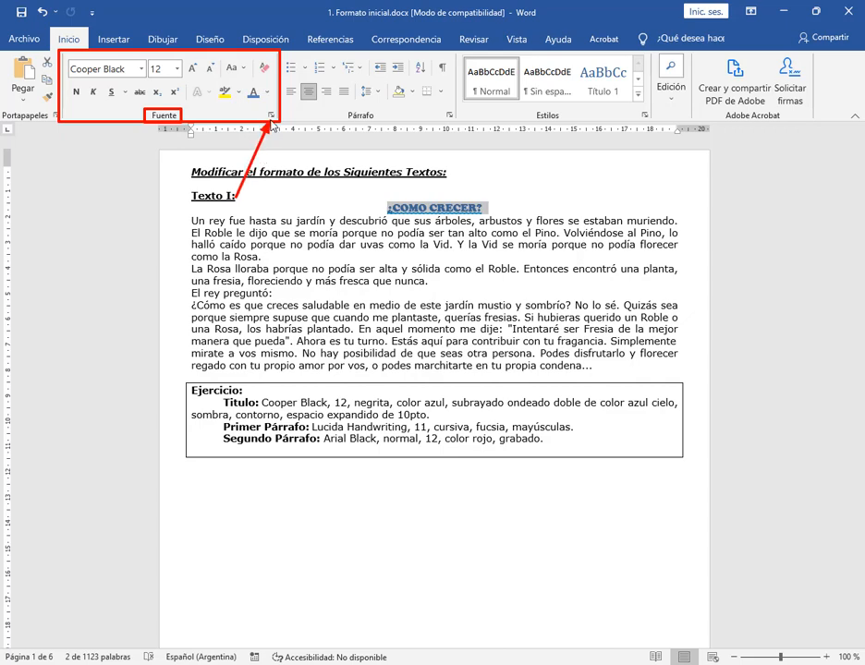
key("Escape")
Open the Fuente dialog for the selected title and reposition it above the Ejercicio instructions
left_click(272, 116)
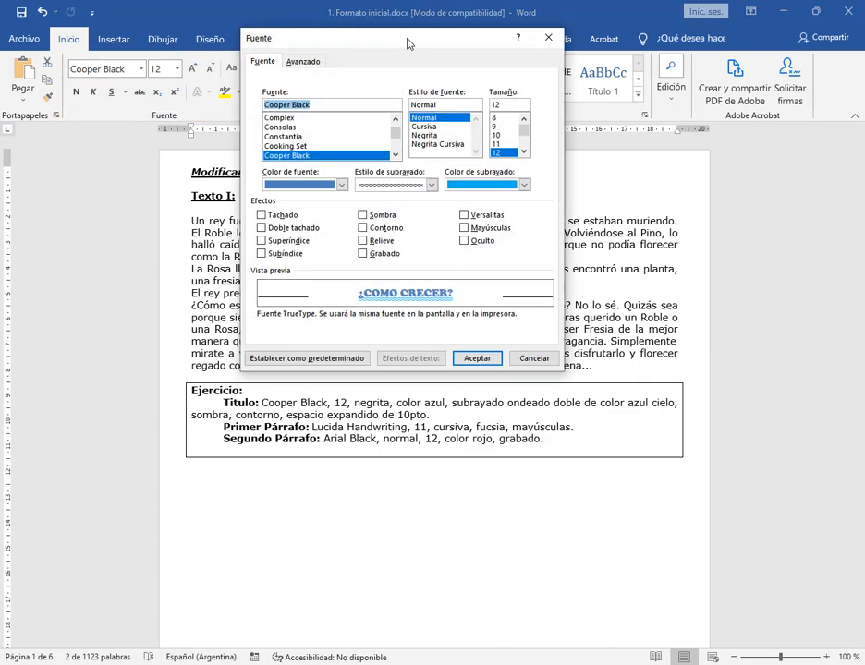
left_click_drag(407, 42, 477, 47)
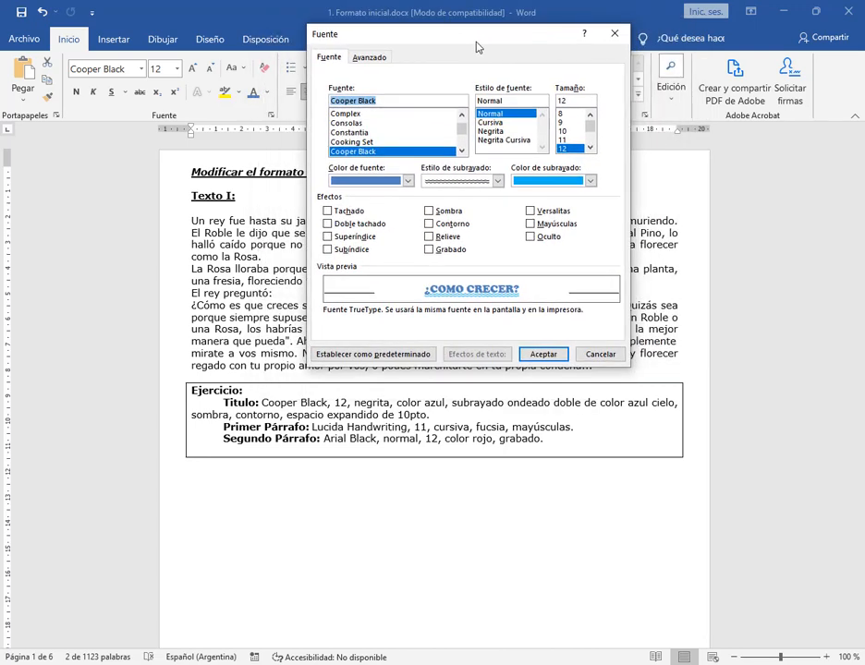
left_click_drag(479, 39, 504, 53)
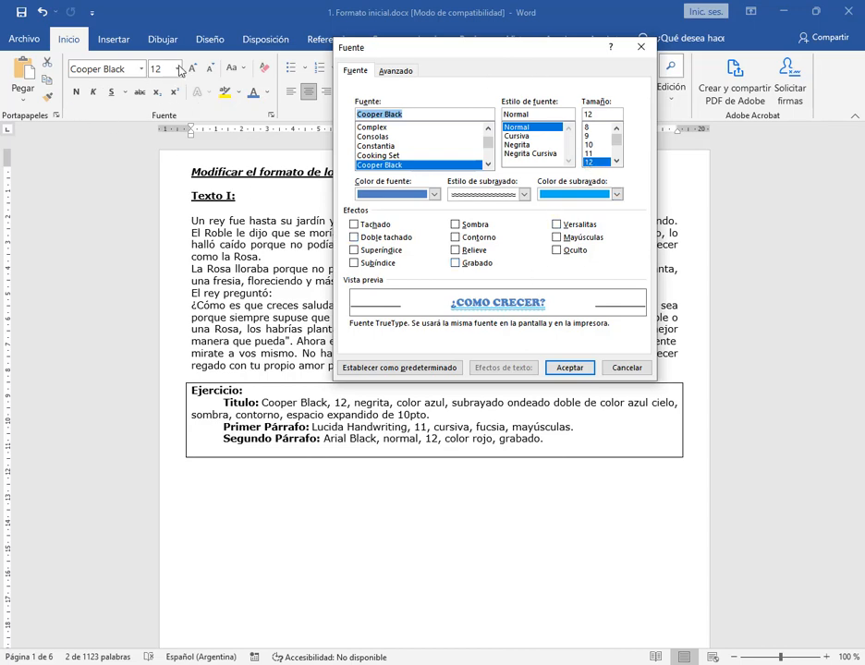
left_click_drag(468, 53, 439, 46)
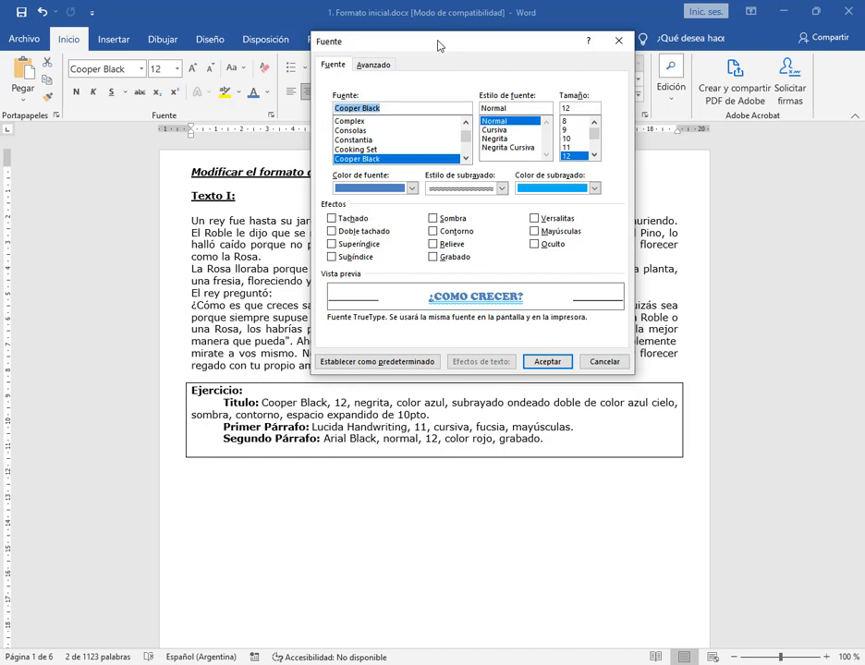
left_click_drag(436, 48, 420, 47)
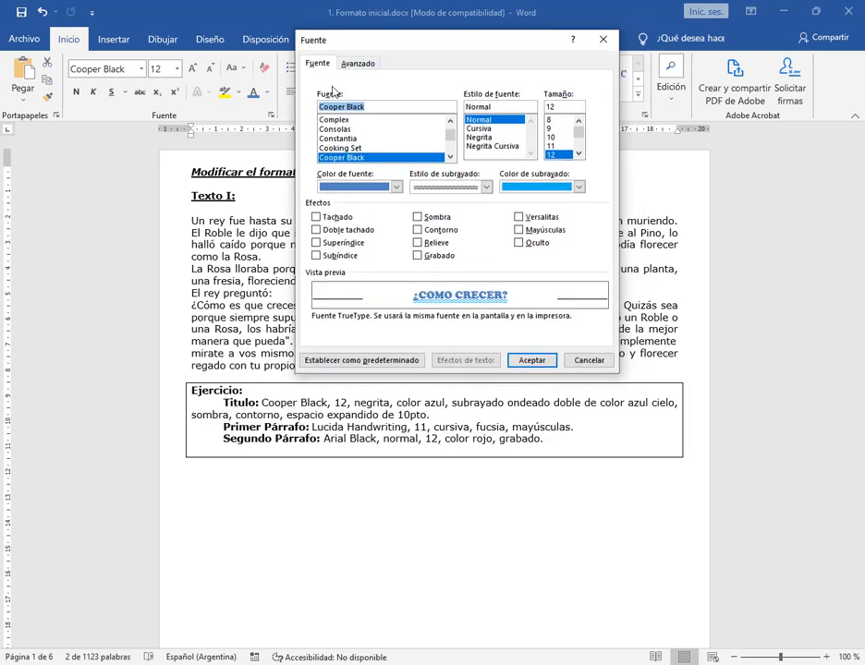
mouse_move(310, 83)
left_mouse_down()
mouse_move(571, 200)
mouse_move(601, 202)
left_mouse_up()
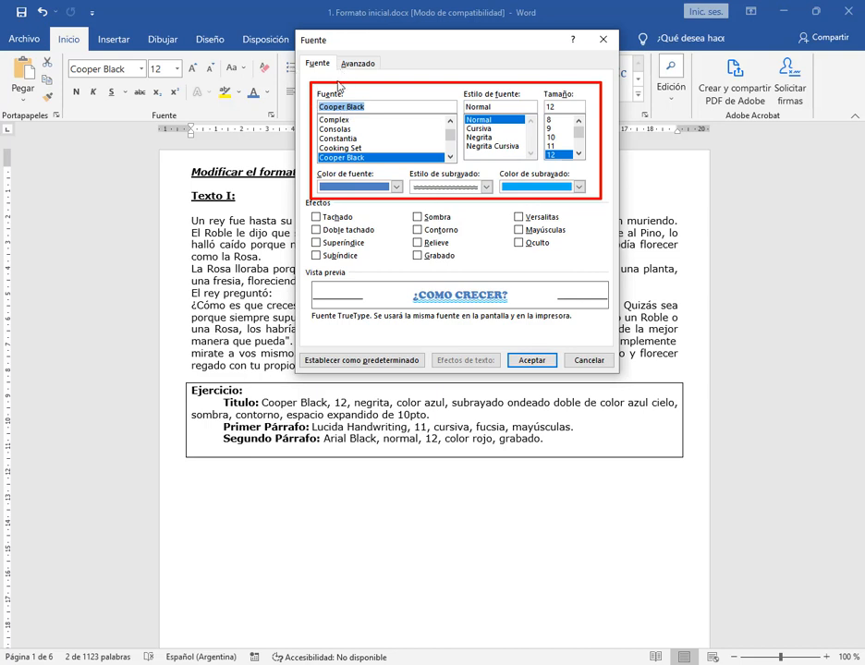
mouse_move(303, 195)
left_mouse_down()
mouse_move(400, 265)
mouse_move(610, 275)
left_mouse_up()
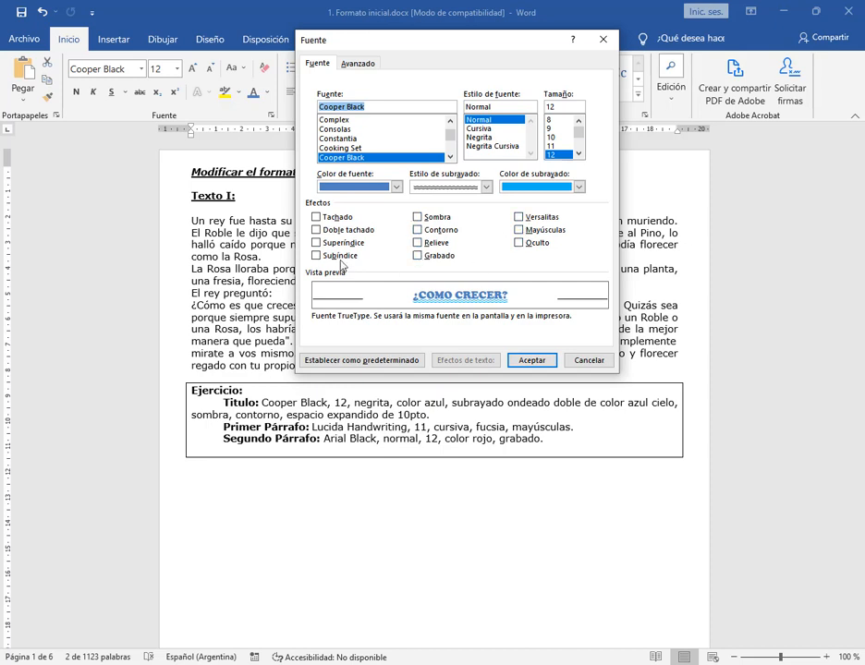
Try the Tachado, Superíndice, Mayúsculas, Relieve, Contorno and Sombra effects on the title, clearing them all again
left_click(333, 220)
left_click(346, 244)
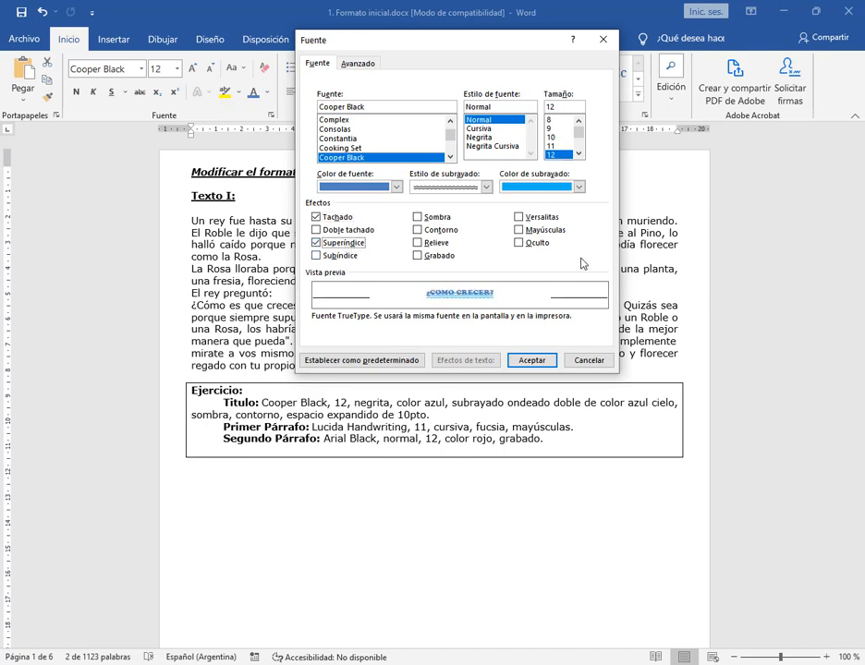
left_click(540, 230)
left_click(544, 230)
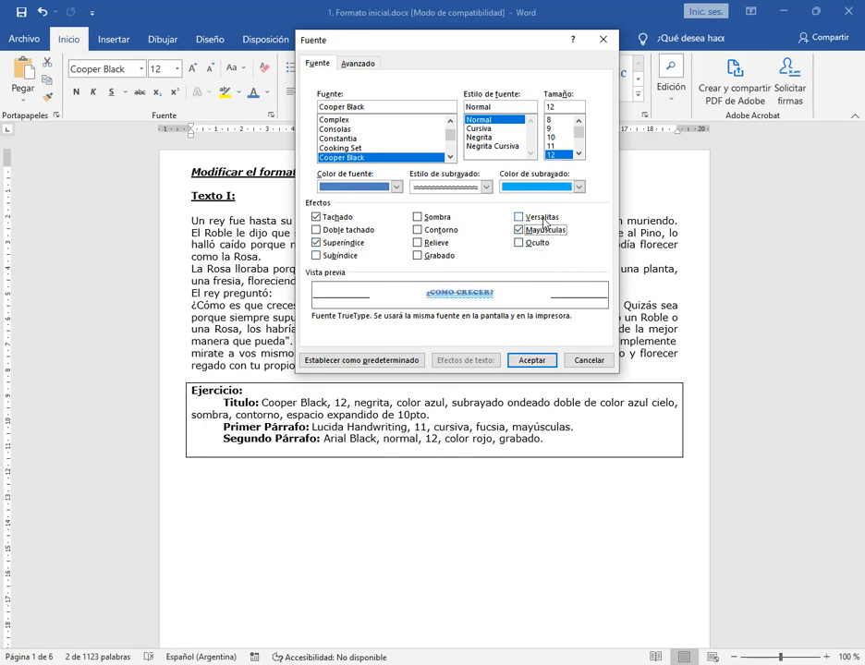
left_click(438, 244)
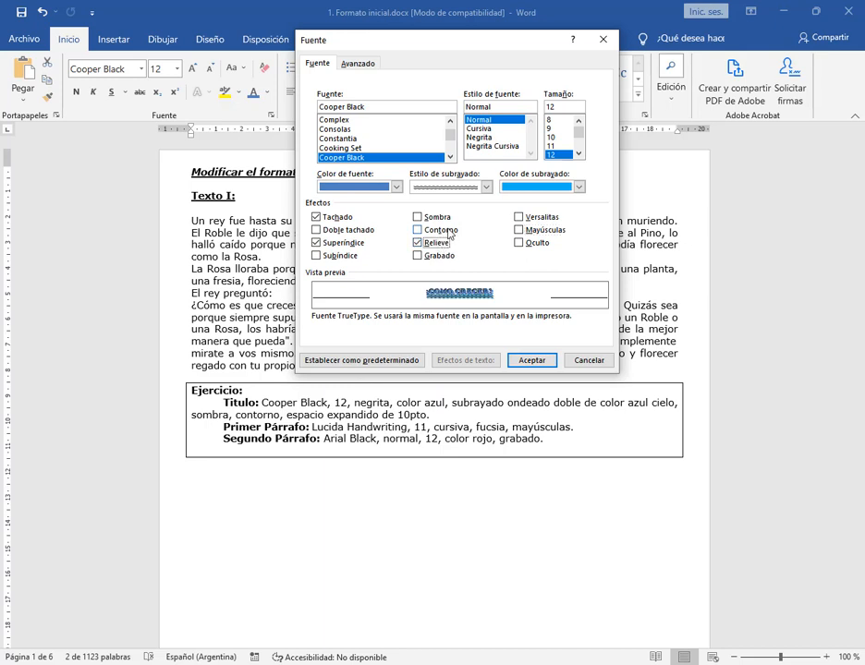
left_click(448, 232)
left_click(439, 219)
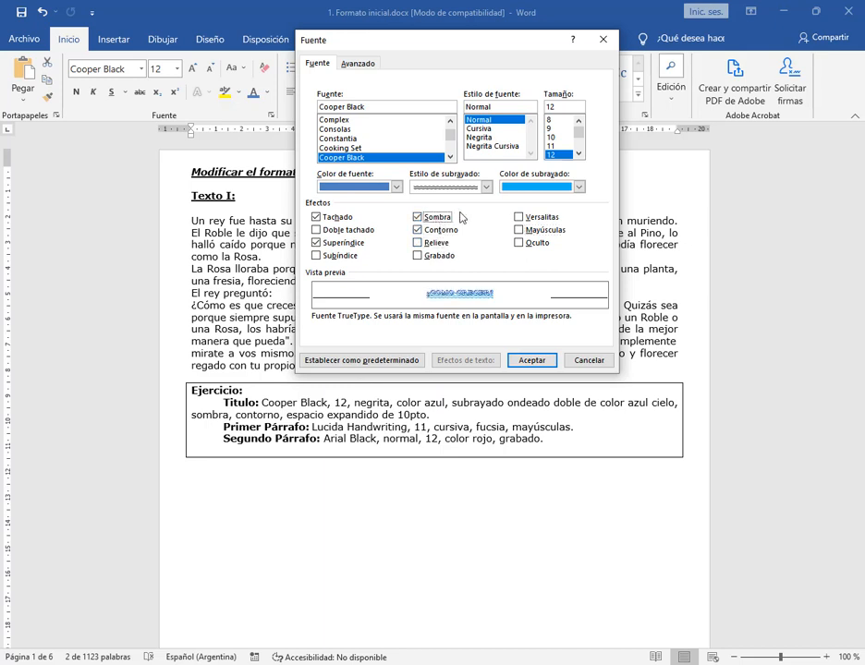
left_click(440, 218)
left_click(436, 230)
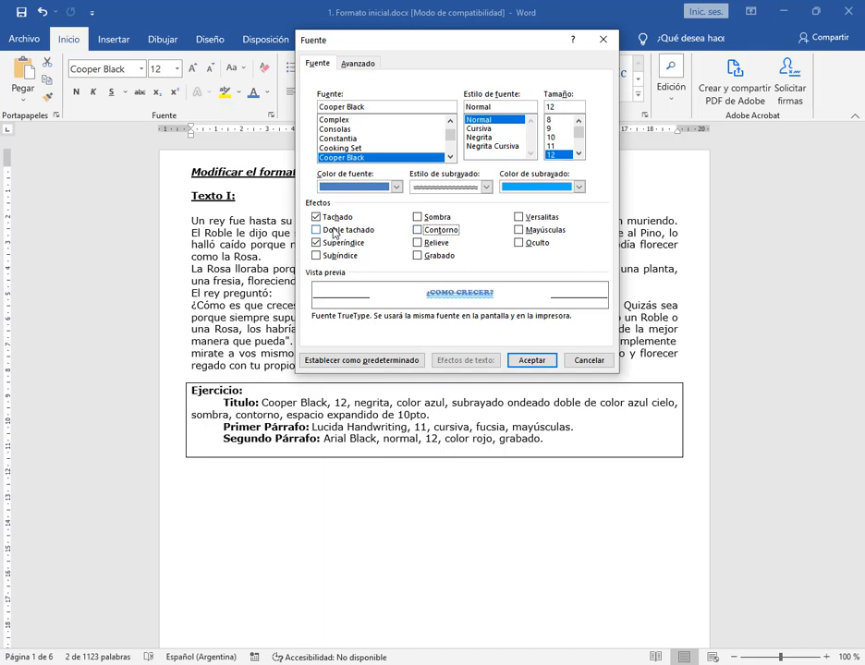
left_click(329, 217)
left_click(340, 243)
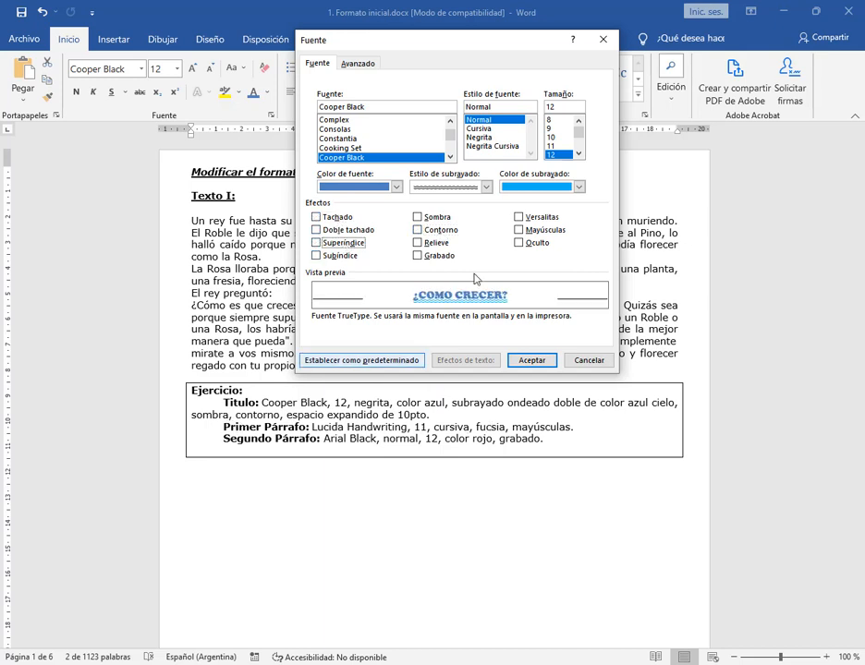
Enable the Sombra and Contorno effects for the title and set its character spacing to Expandido by 10 points
left_click(432, 222)
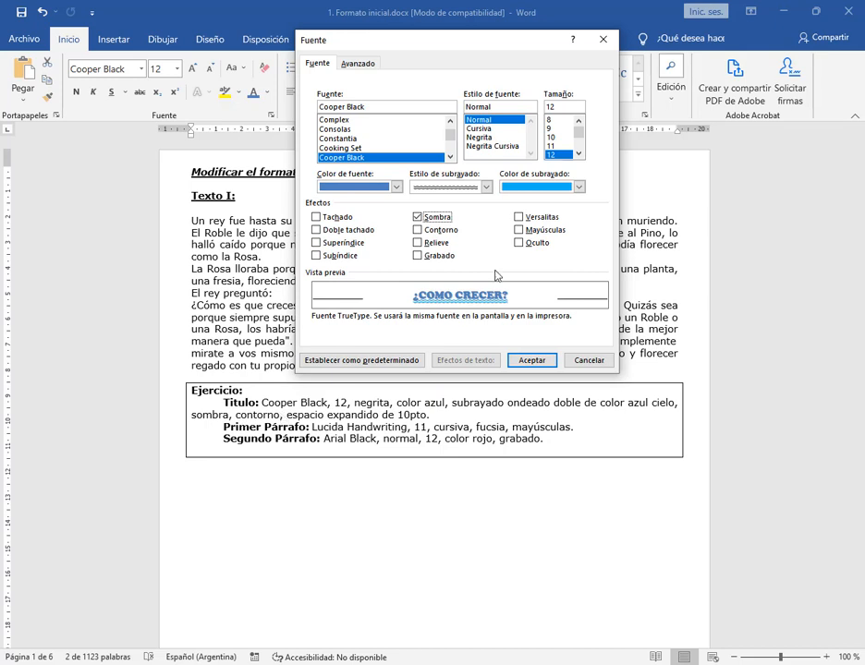
left_click(448, 233)
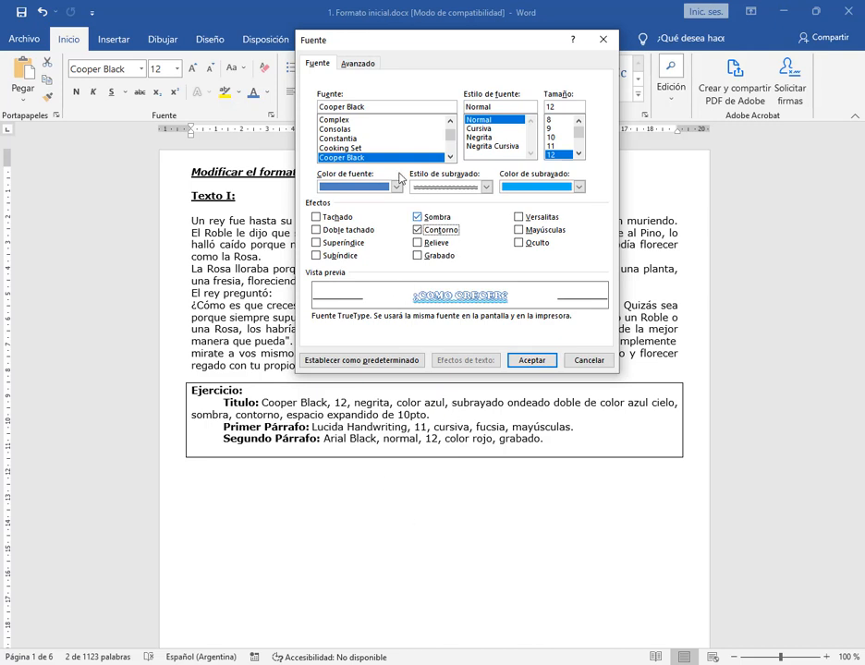
left_click(358, 62)
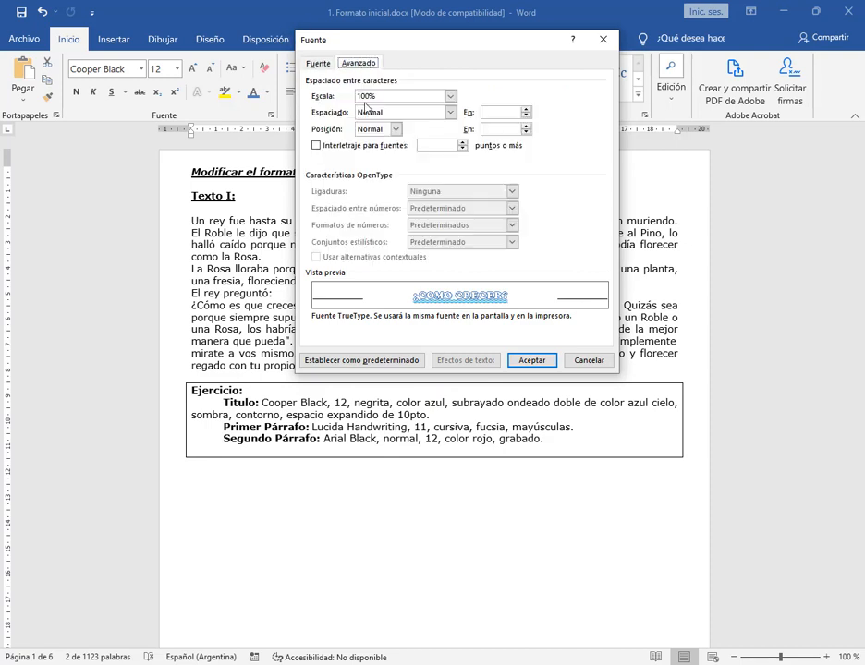
left_click_drag(385, 48, 376, 55)
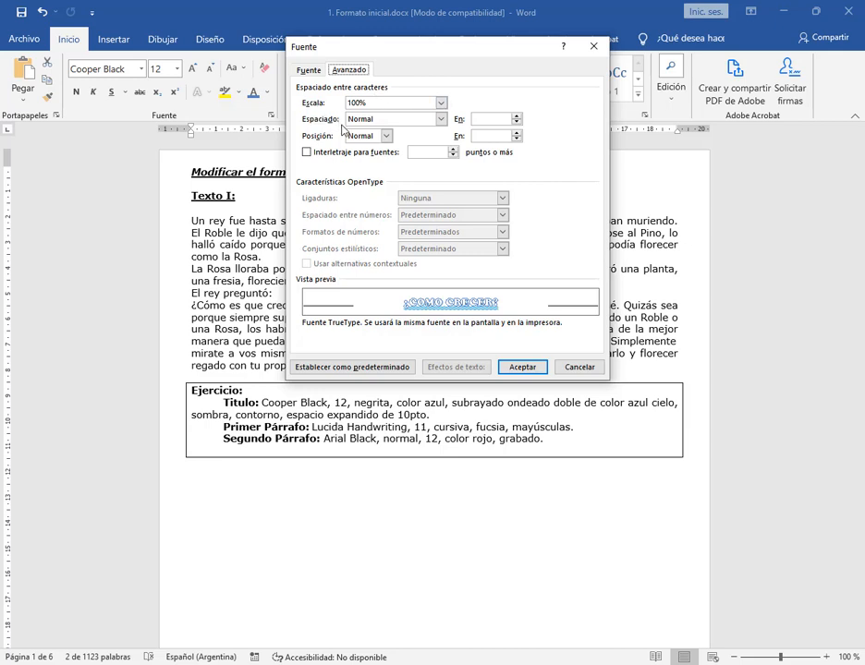
left_click(440, 121)
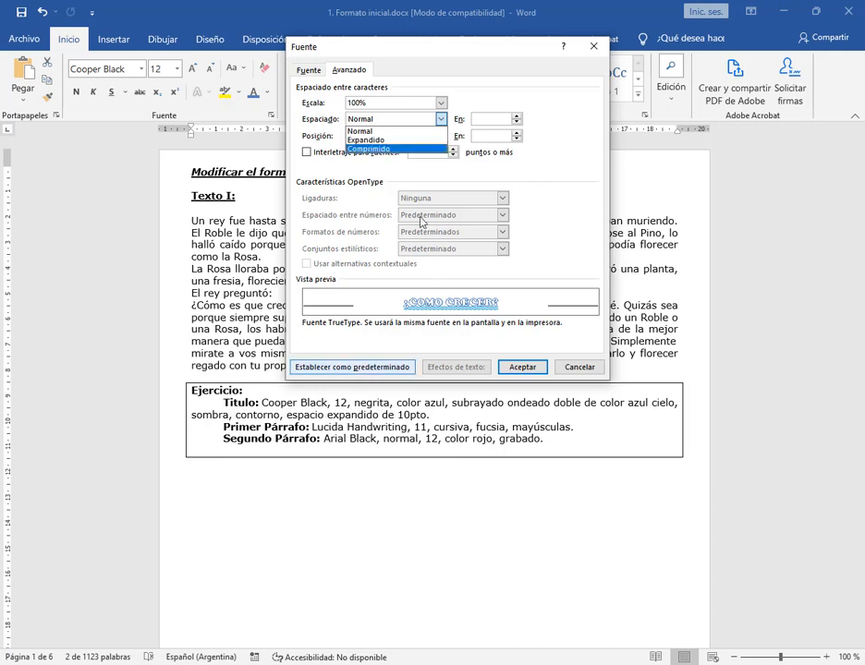
left_click(410, 141)
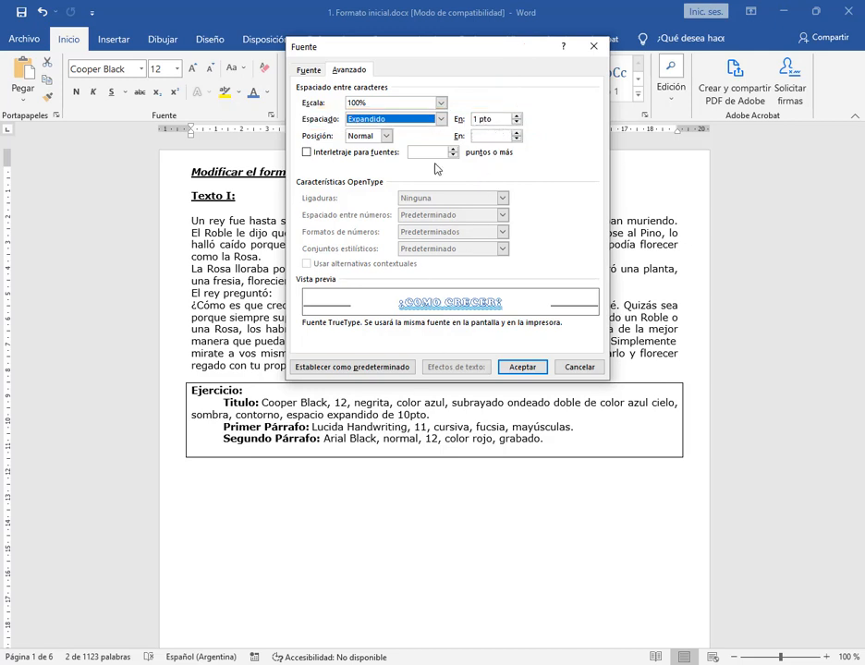
left_click_drag(494, 121, 455, 120)
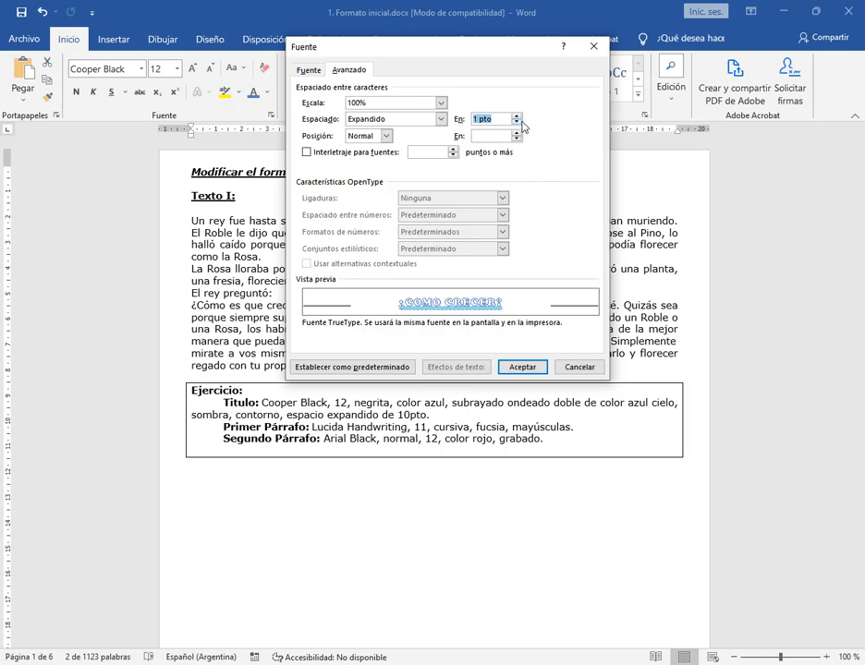
type("10")
left_click(494, 136)
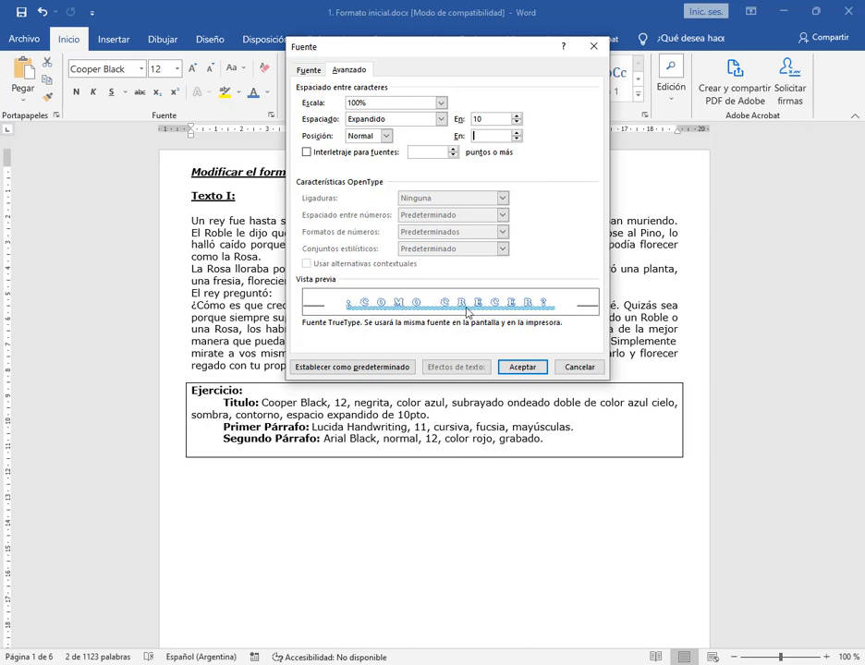
left_click(440, 120)
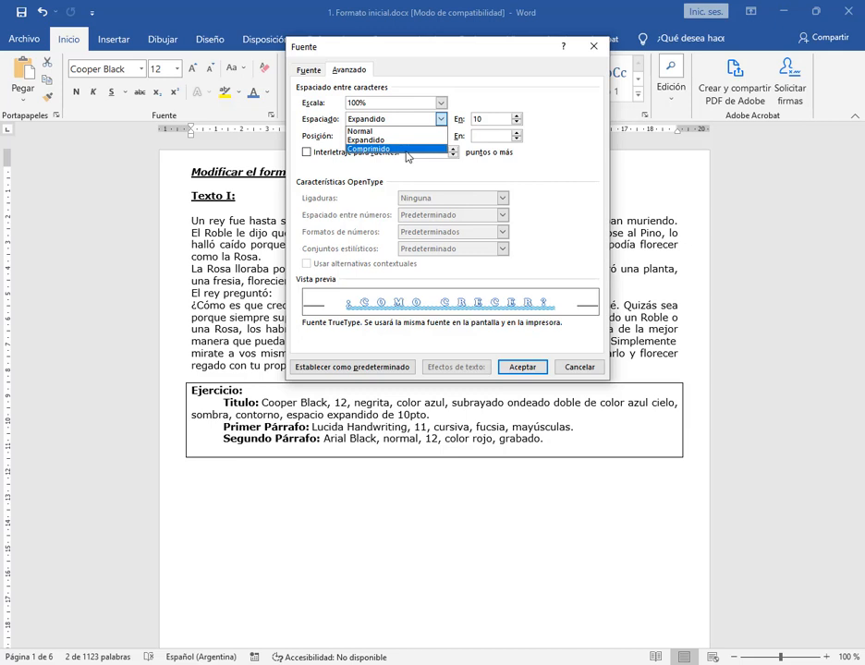
left_click(511, 162)
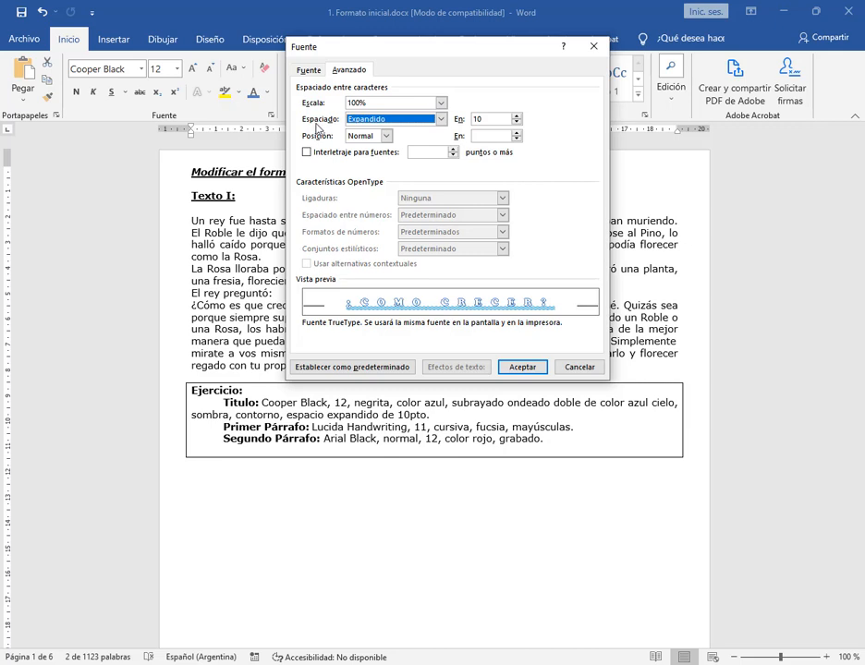
Keep the title's character spacing at Expandido by 10 points and apply the font settings
left_click(396, 119)
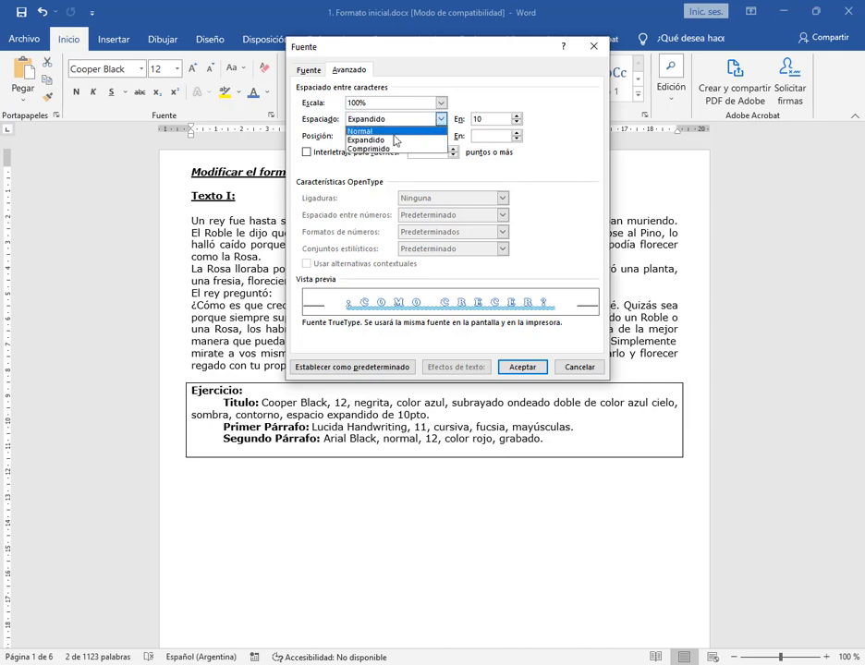
left_click(365, 141)
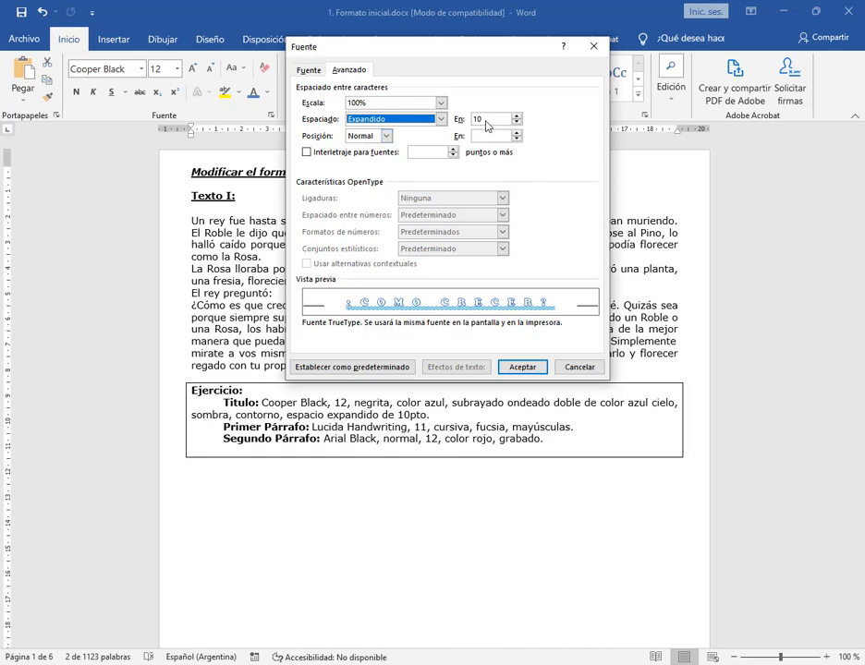
key("Tab")
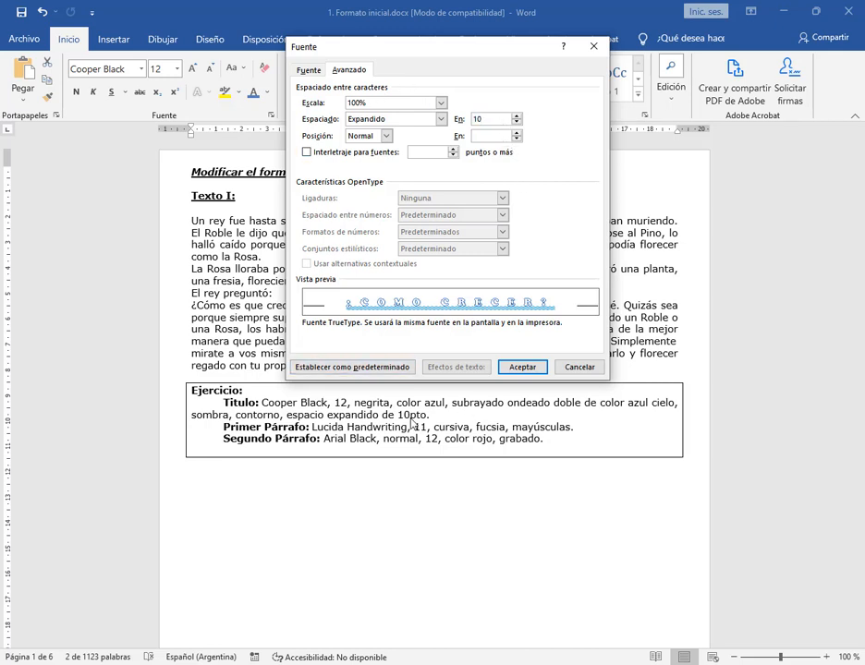
left_click(522, 367)
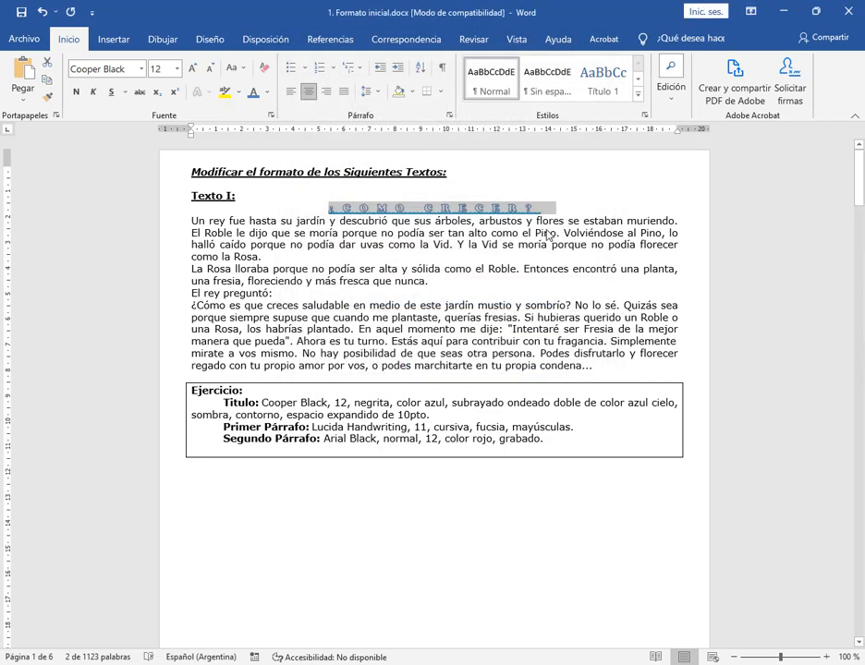
Review the title's character spacing, font and effects settings in the Fuente dialog, close it and deselect the title
left_click(271, 117)
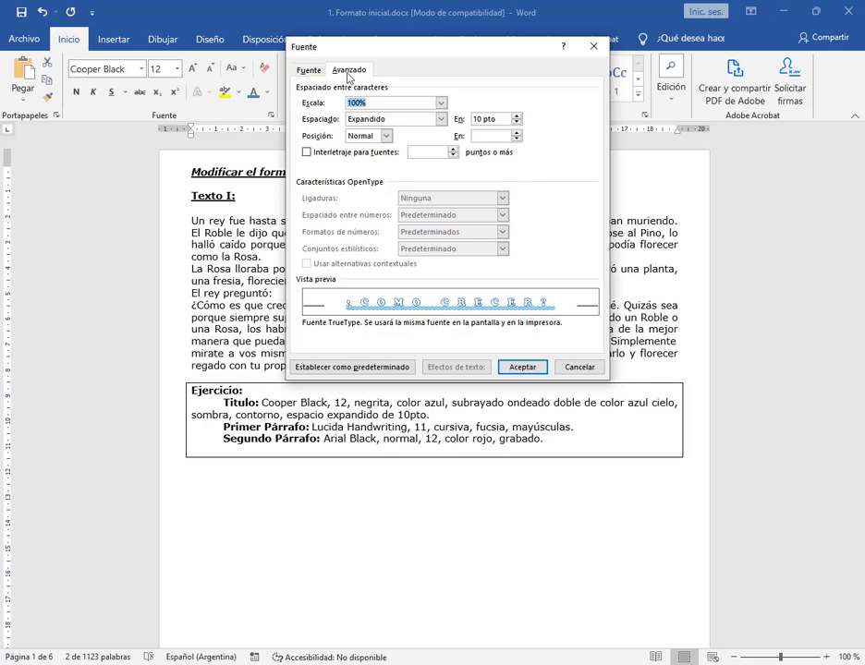
left_click(308, 71)
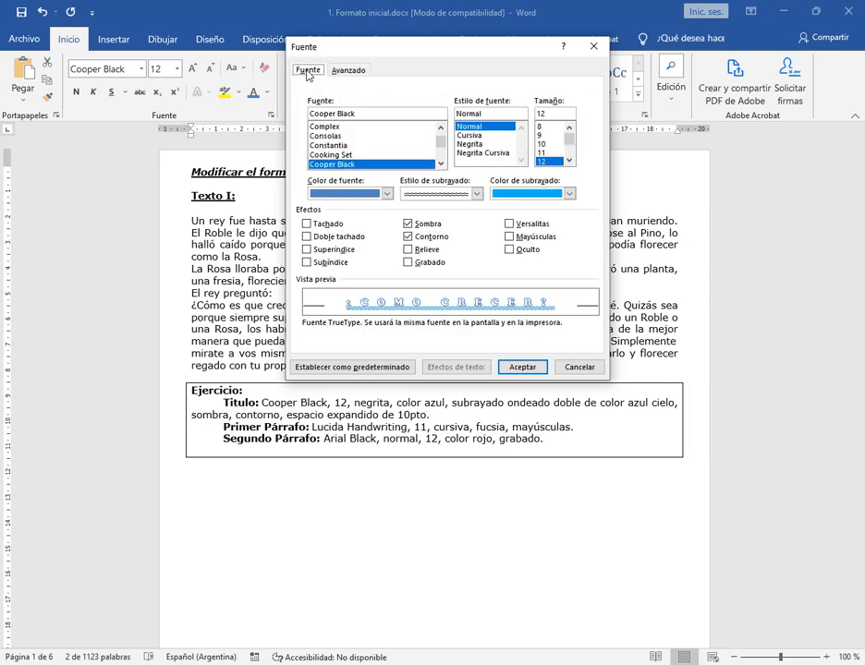
left_click(523, 367)
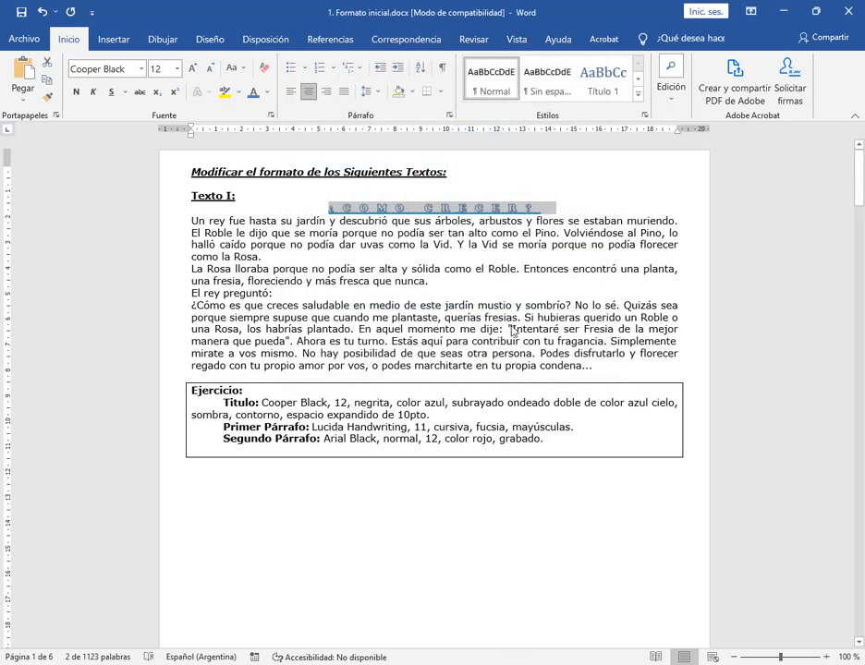
left_click(271, 114)
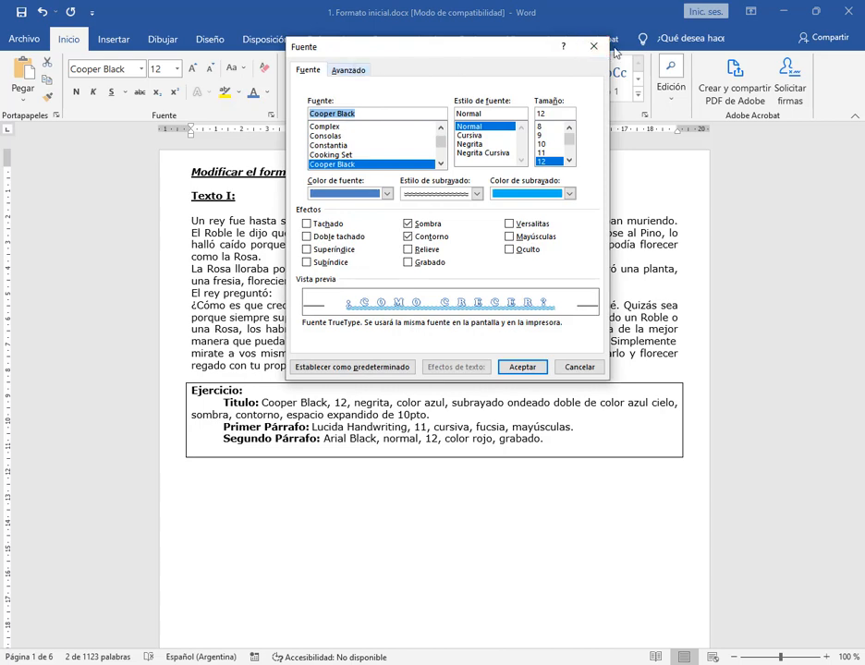
left_click(595, 46)
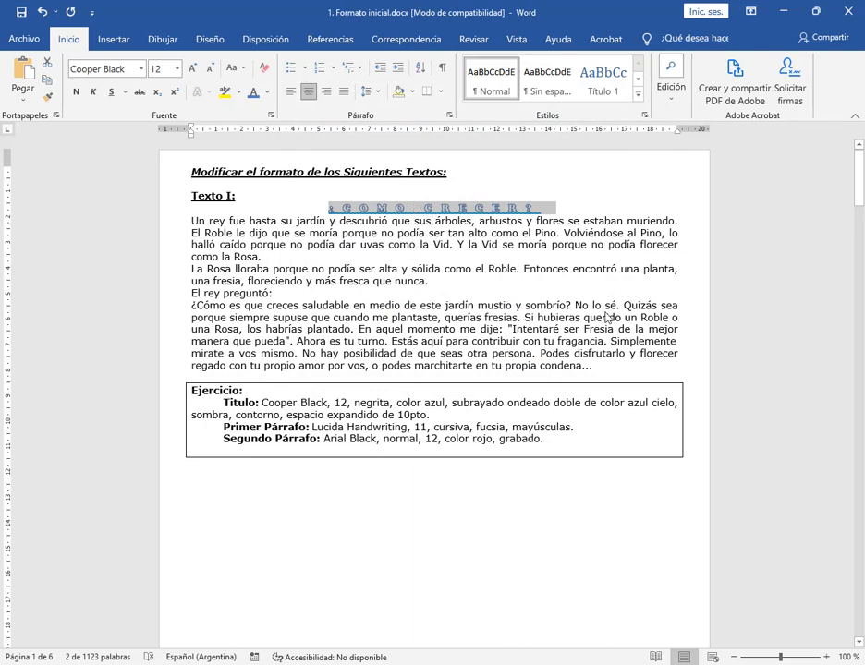
left_click(435, 333)
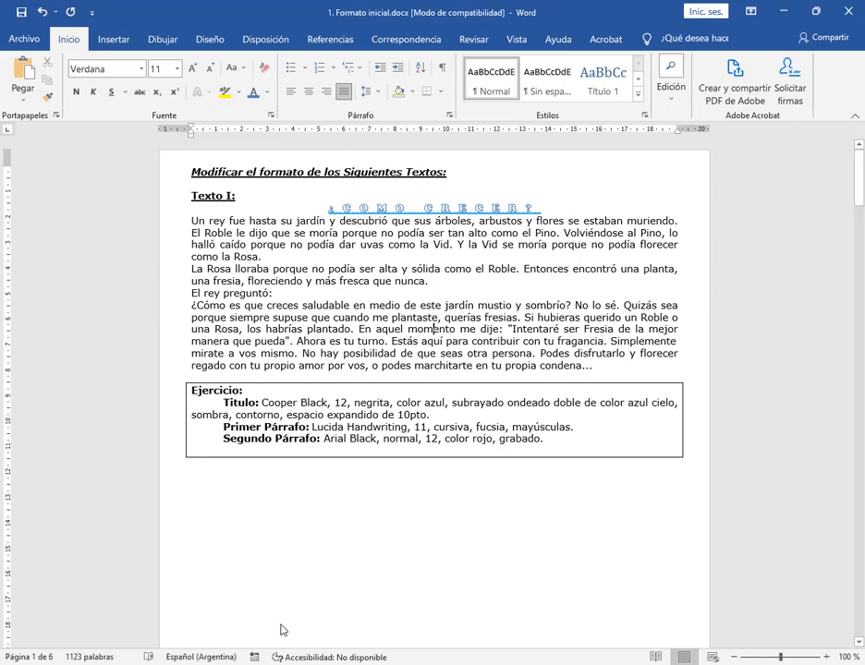
Switch to the Google Meet call to check its participants and chat messages, and return to the Word document
mouse_move(213, 619)
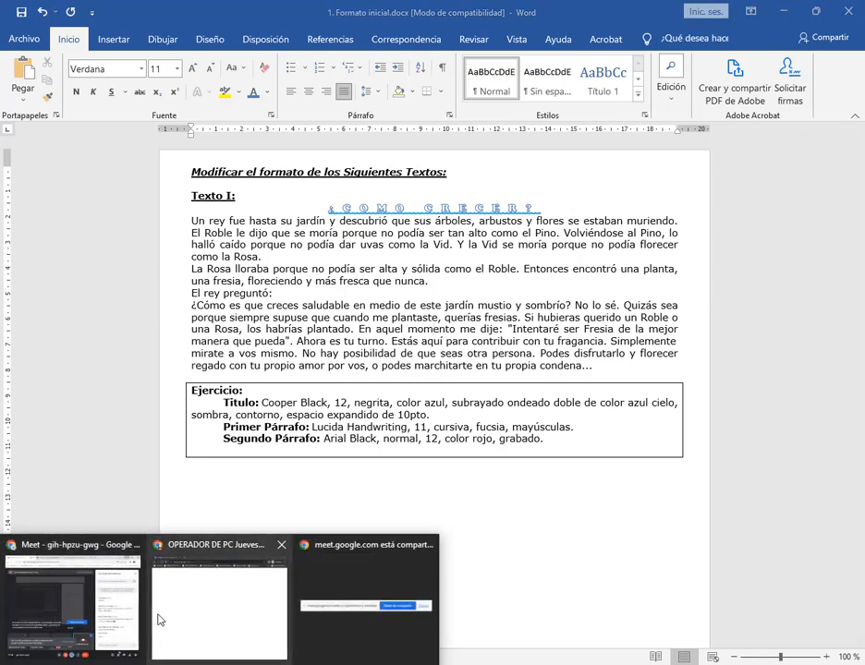
left_click(110, 605)
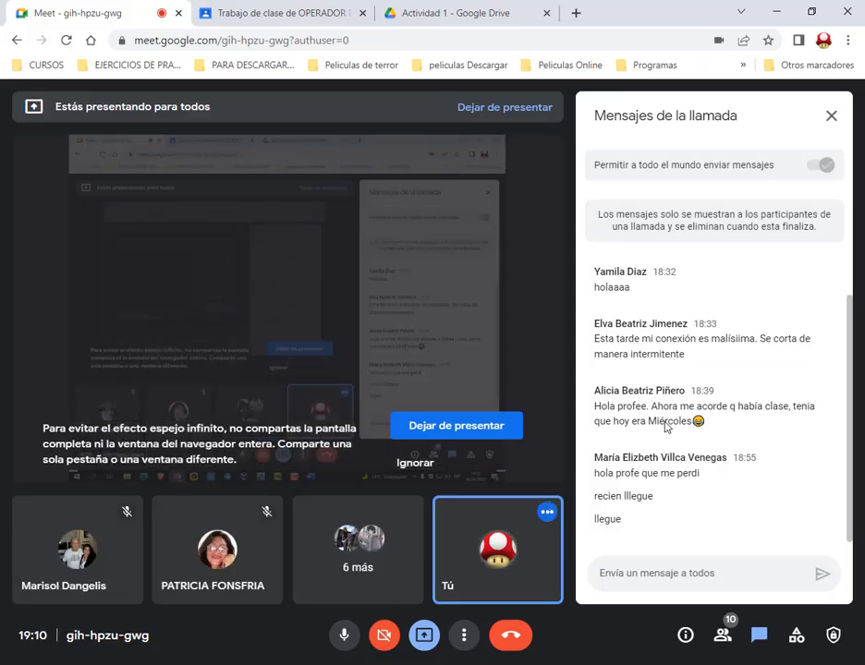
key("alt+Tab")
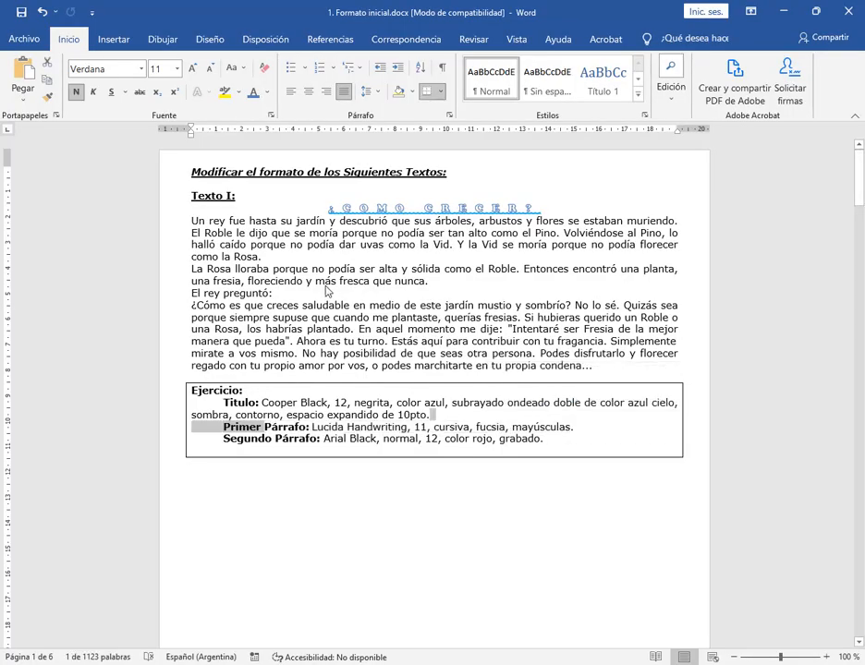
left_click(233, 264)
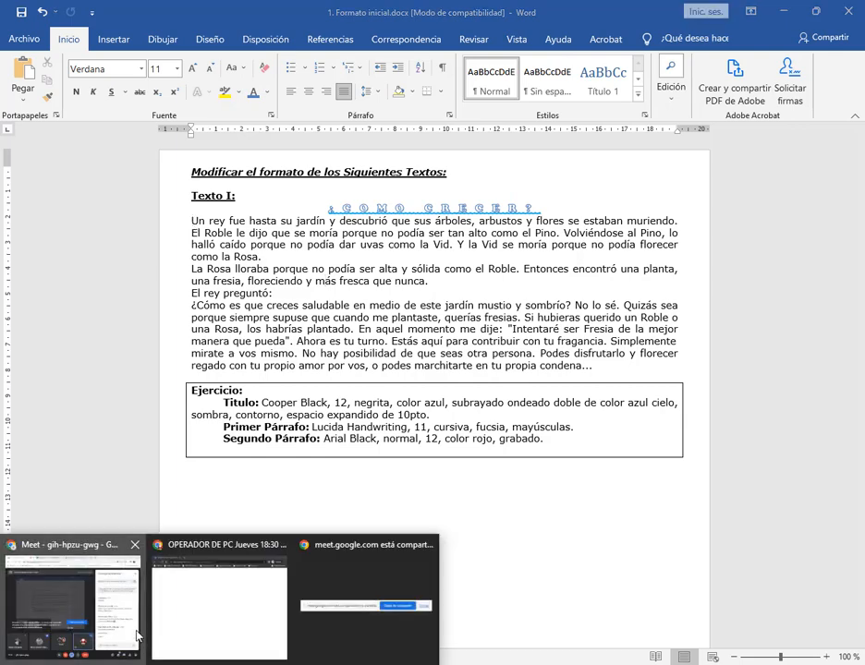
left_click(137, 634)
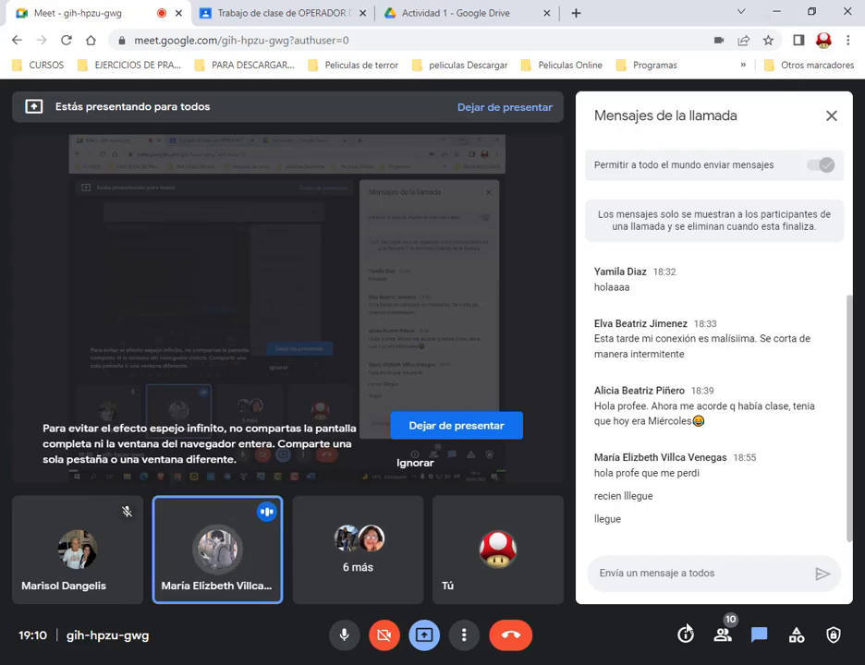
left_click(777, 12)
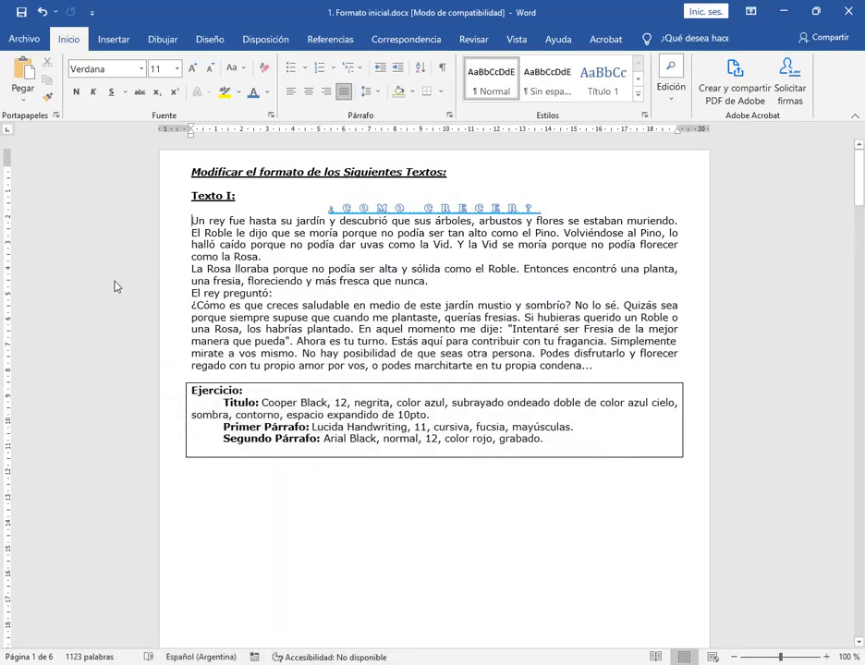
View the Fuente dialog's options with the cursor after "El rey preguntó:" and cancel without changes
left_click(314, 298)
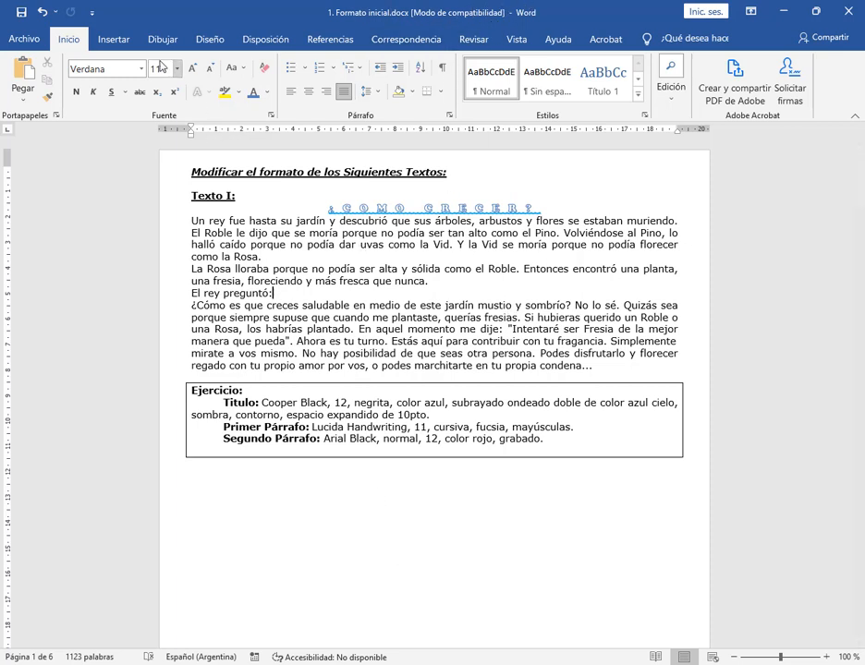
key("ctrl+m")
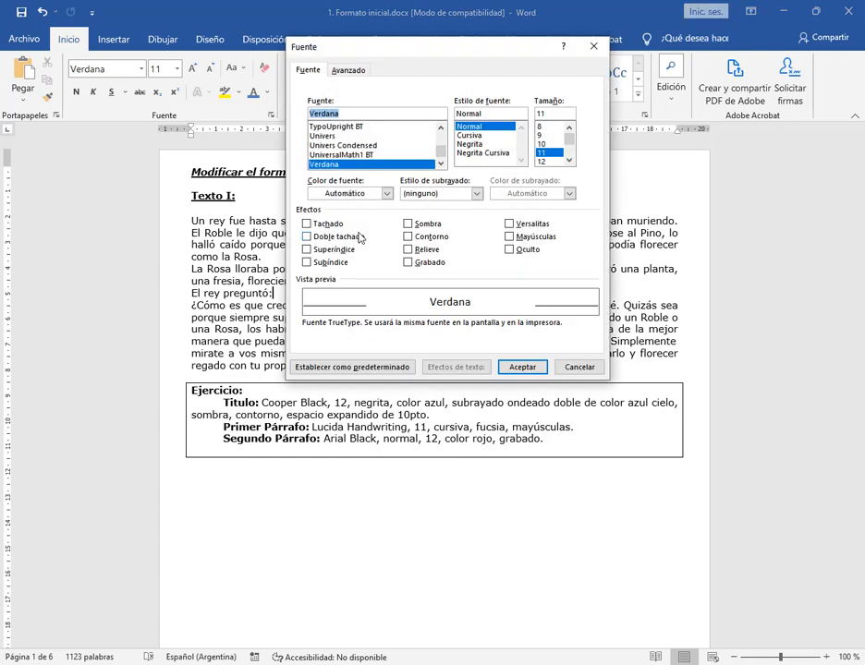
left_click(577, 367)
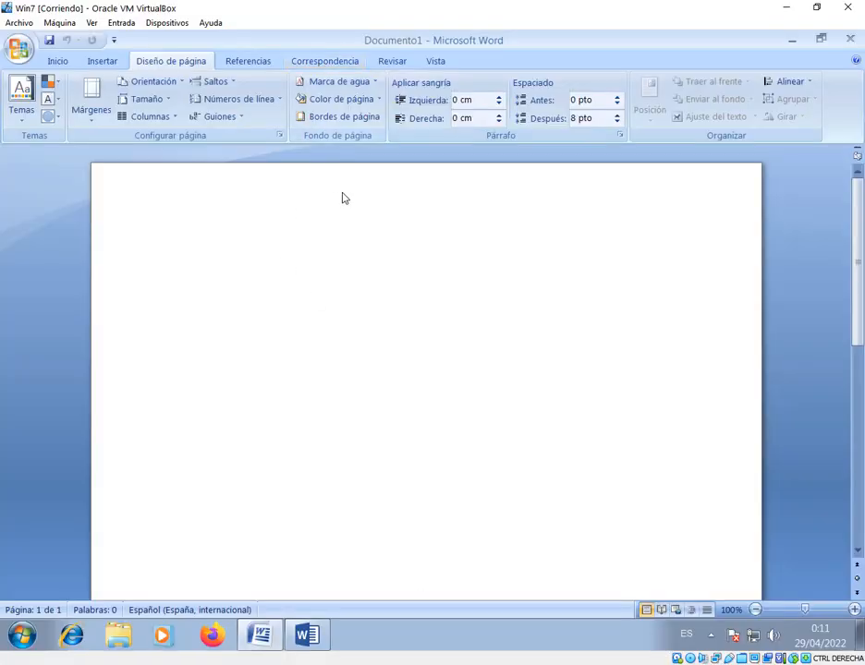
In Documento1 in the Win7 VirtualBox machine, write "texto" and apply the Sombra font effect to it
left_click(102, 61)
type("texto")
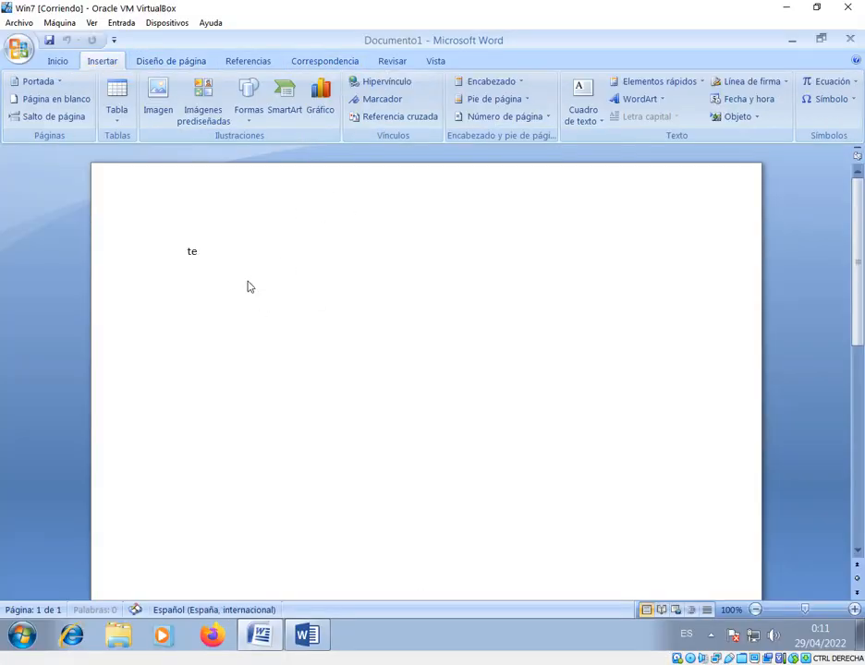
left_click(169, 259)
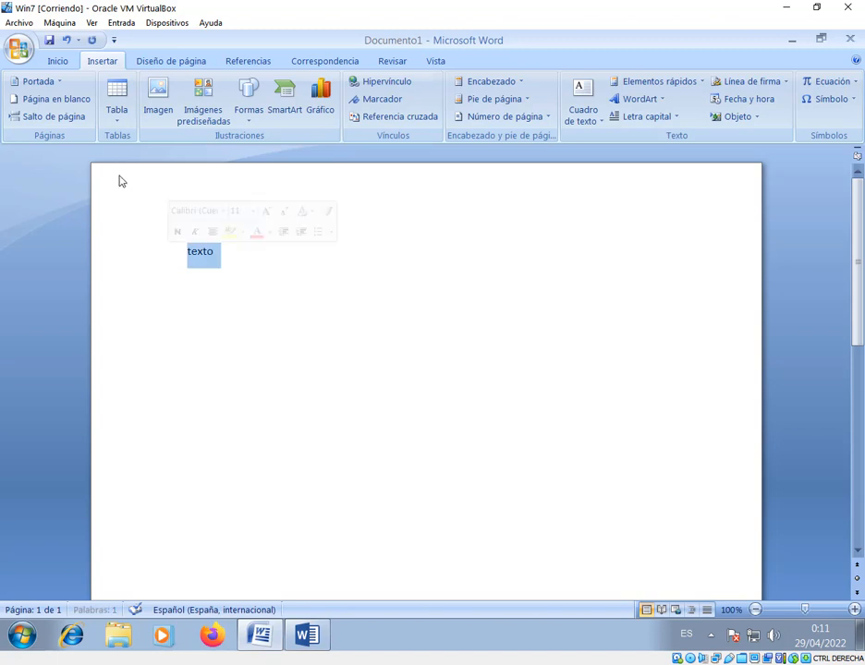
left_click(66, 61)
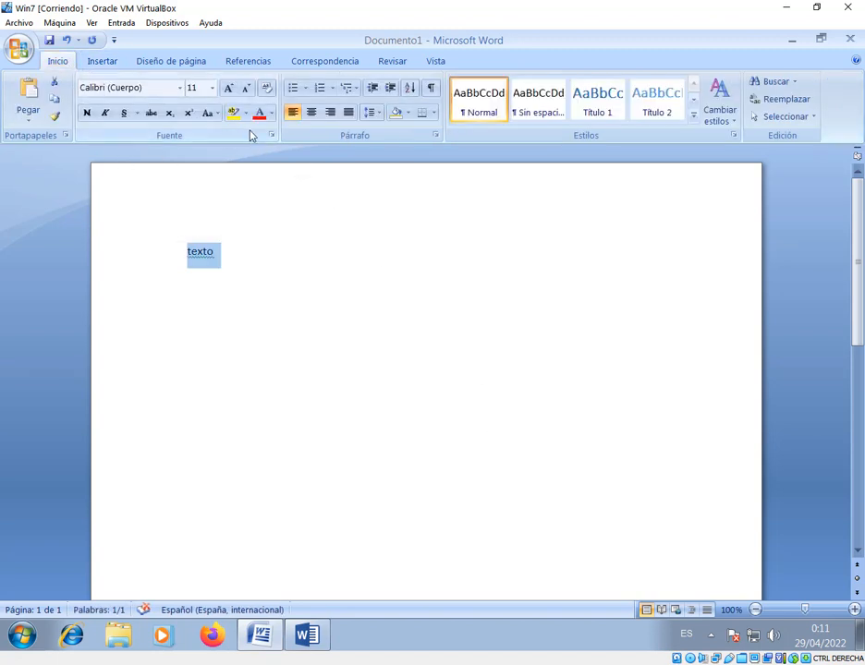
left_click(271, 135)
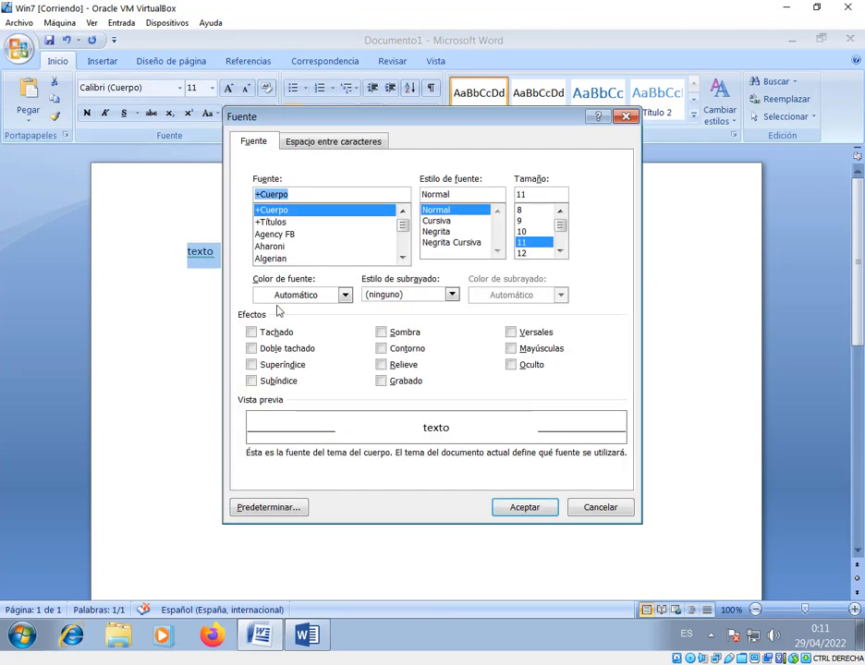
left_click(380, 331)
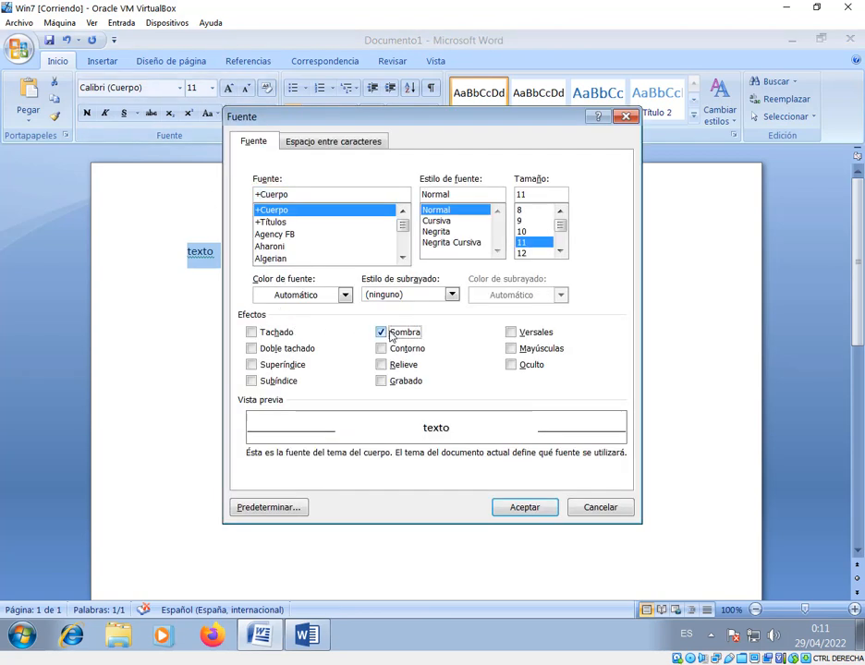
left_click(525, 507)
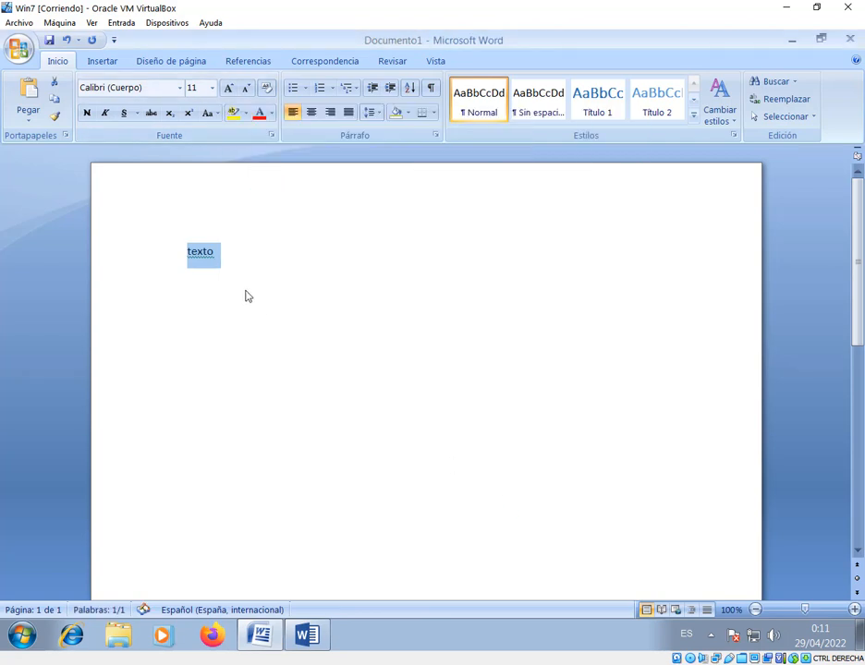
left_click(245, 295)
Switch to Documento2 in the virtual machine's other Word version, write "texto" and select it
left_click(312, 636)
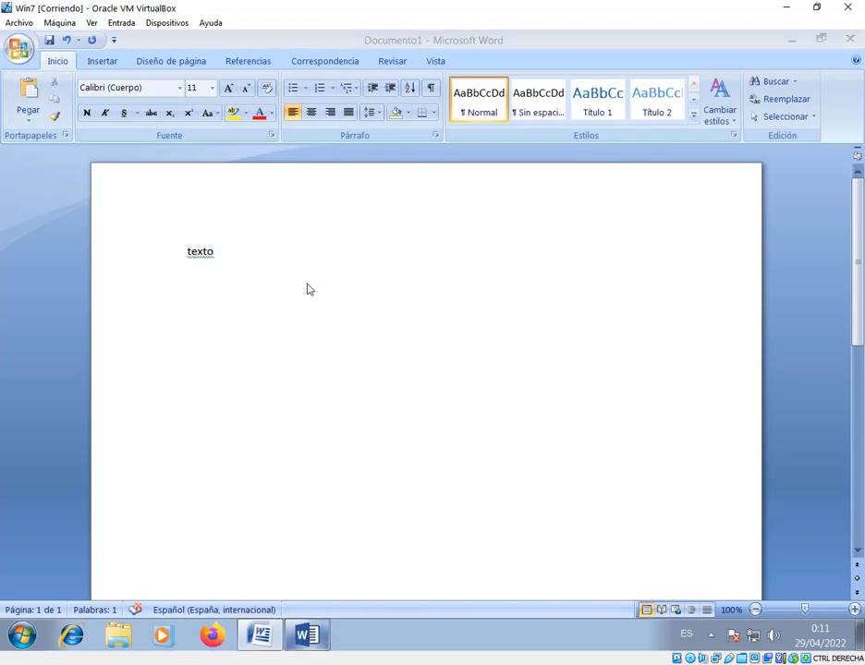
type("texto")
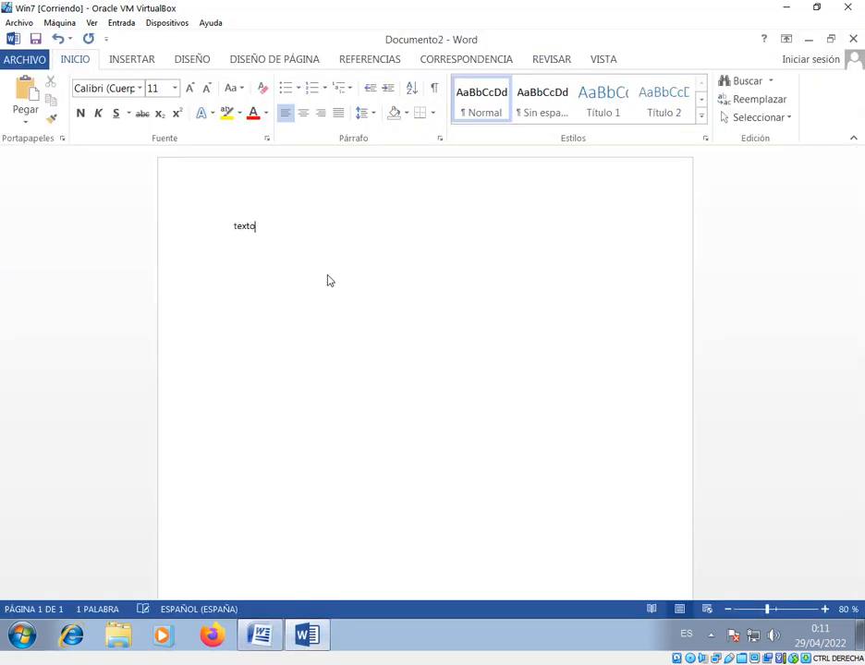
left_click(199, 231)
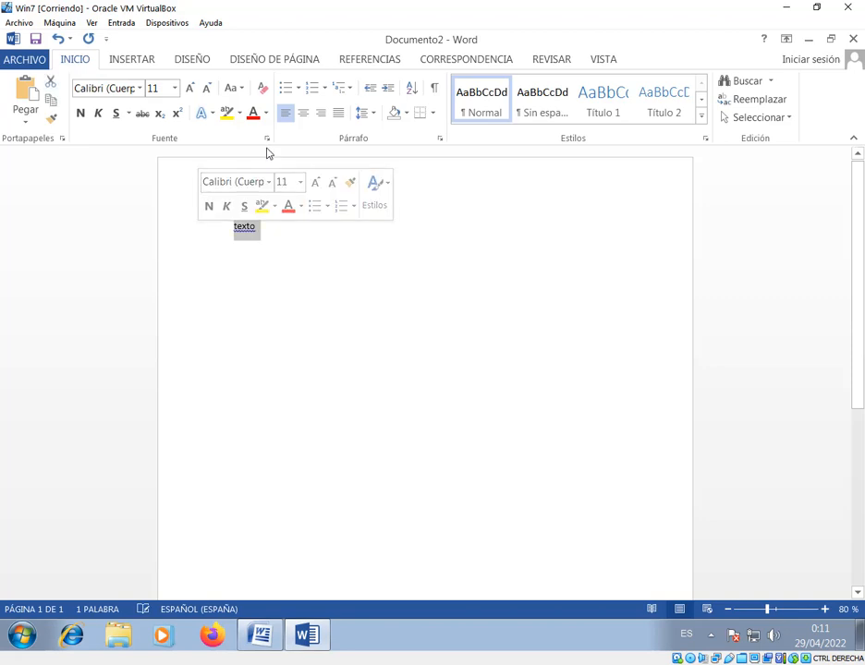
Examine the font effects offered in the Fuente dialog for the selected word, and cancel without changes
left_click(267, 139)
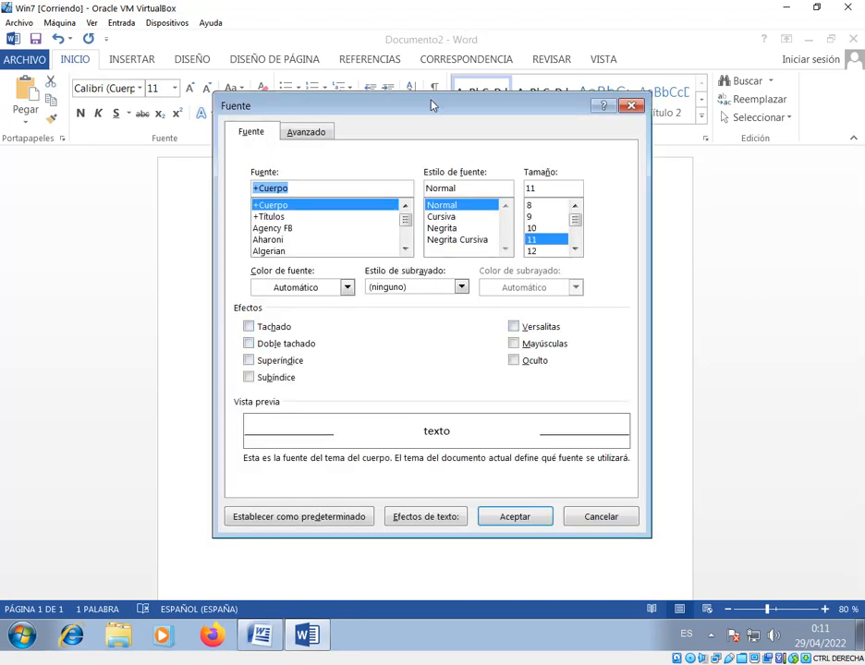
left_click_drag(432, 106, 427, 72)
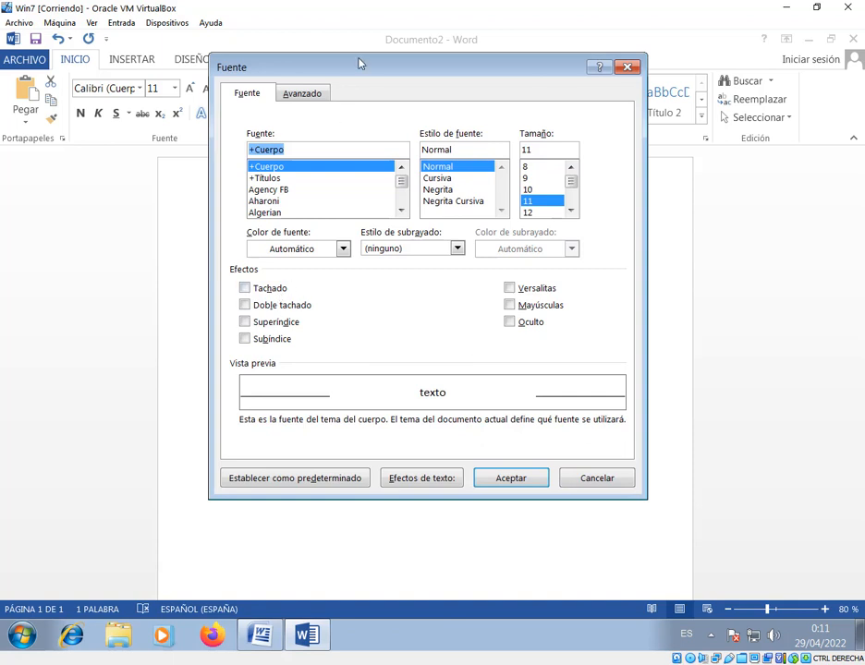
left_click_drag(360, 61, 351, 53)
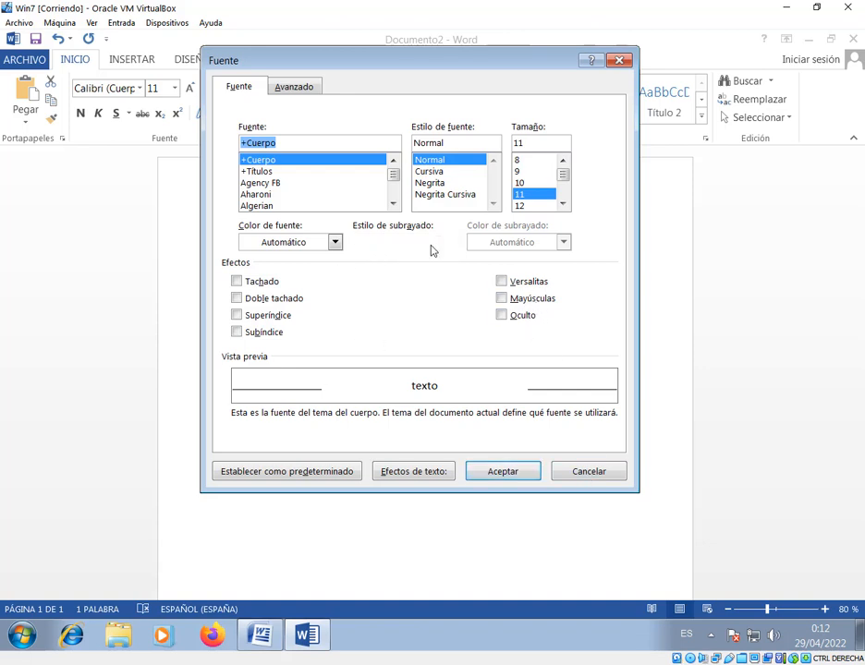
left_click(574, 473)
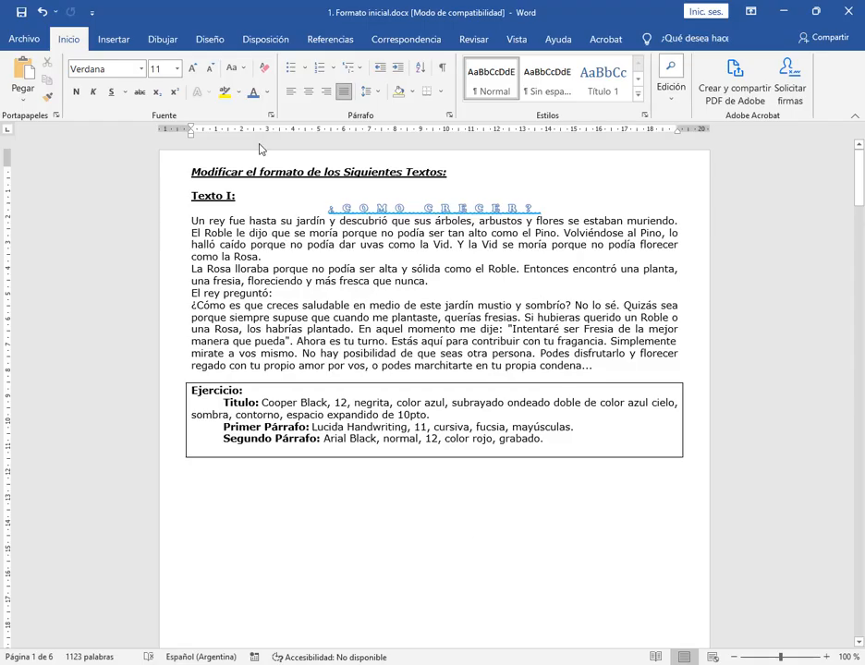
Compare the effects offered in the Fuente dialog of 1. Formato inicial.docx, cancel it, and outline the document's "Modo de compatibilidad" title in red
left_click(271, 115)
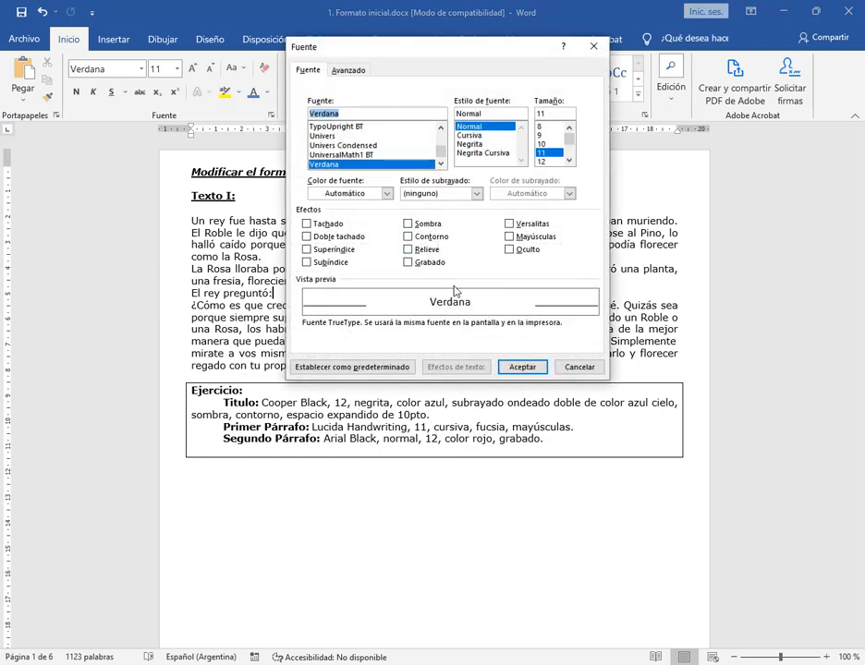
left_click(581, 367)
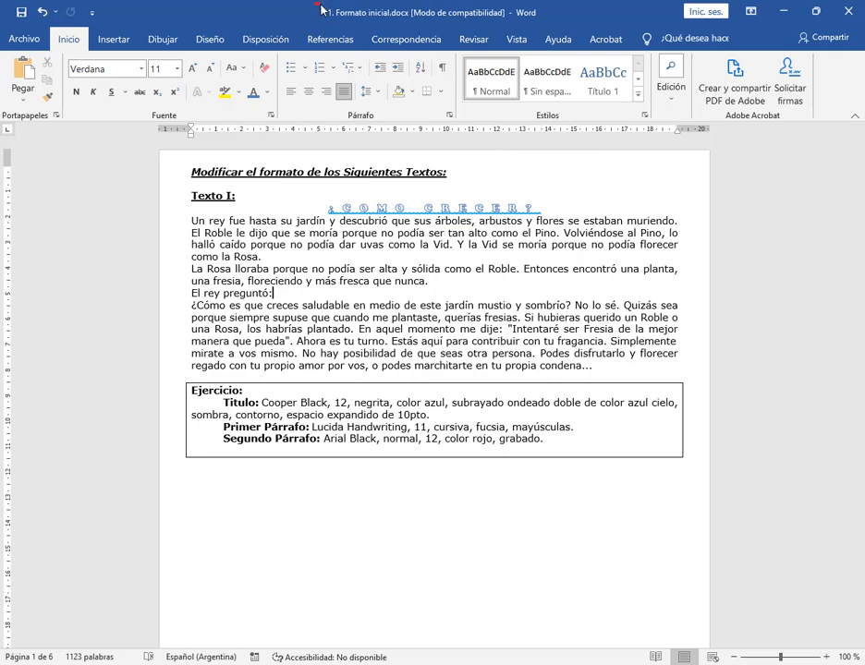
left_click_drag(320, 5, 543, 21)
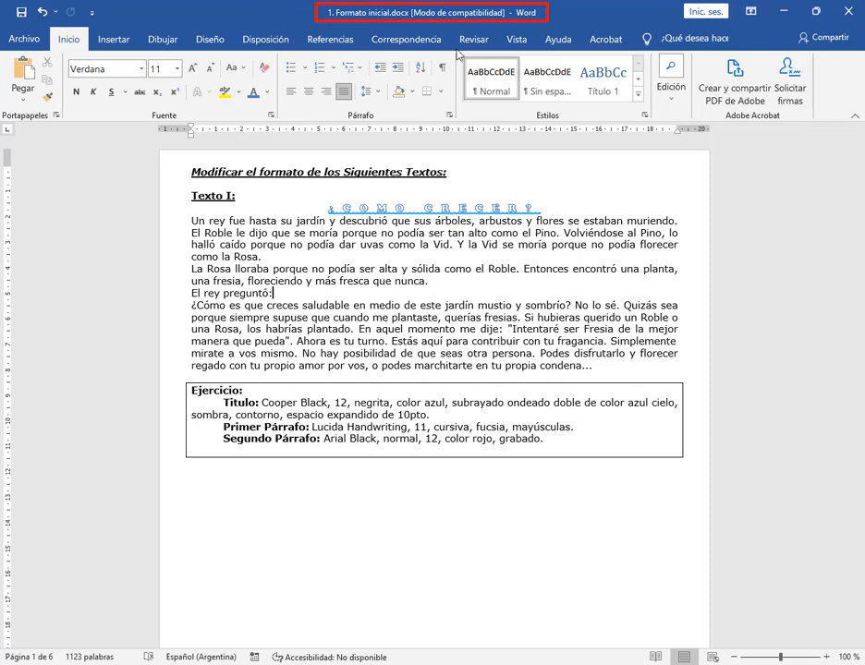
Examine which ribbon commands are available in compatibility mode, from Insertar and Dibujar through Vista and Correspondencia, and return to Inicio
left_click_drag(436, 76, 452, 18)
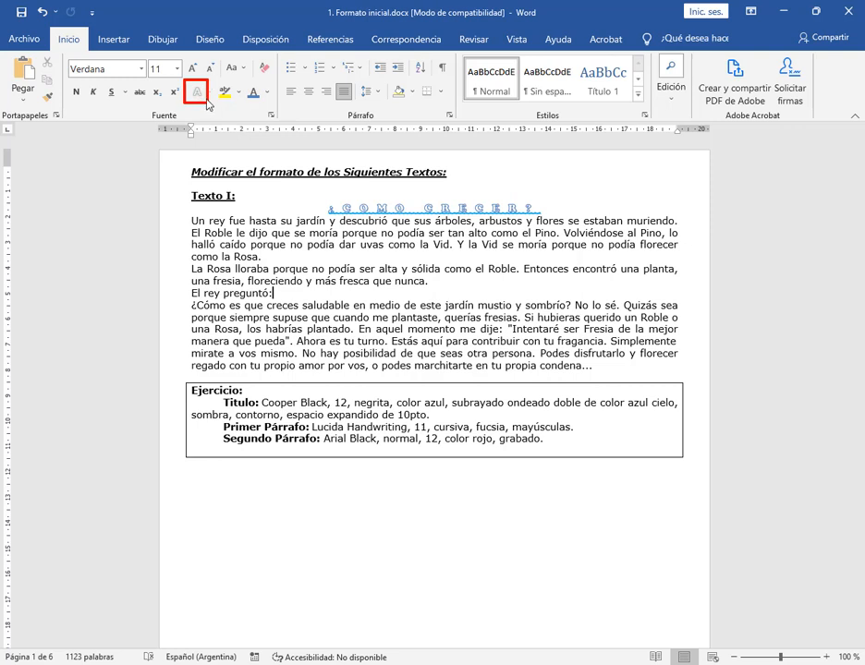
left_click(116, 41)
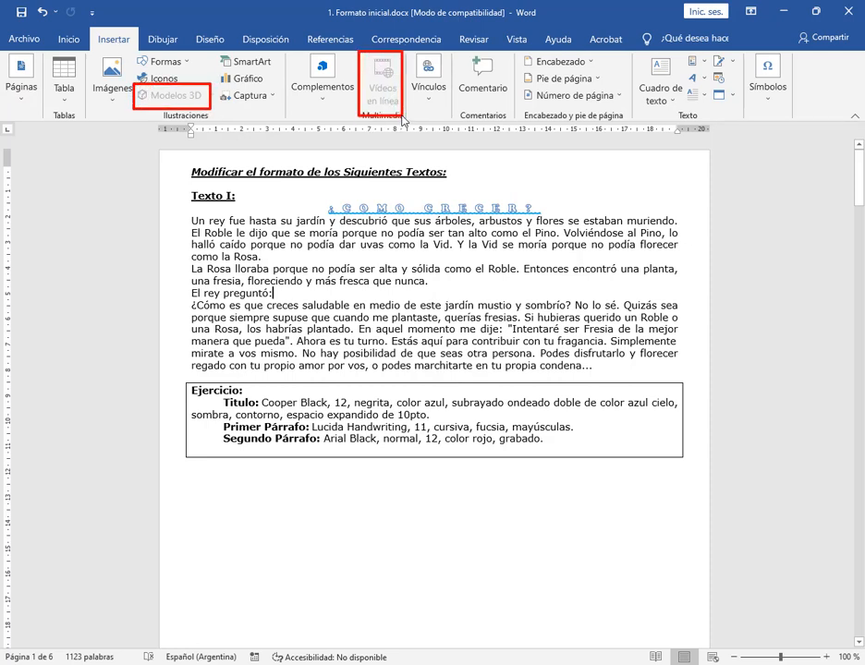
left_click(171, 42)
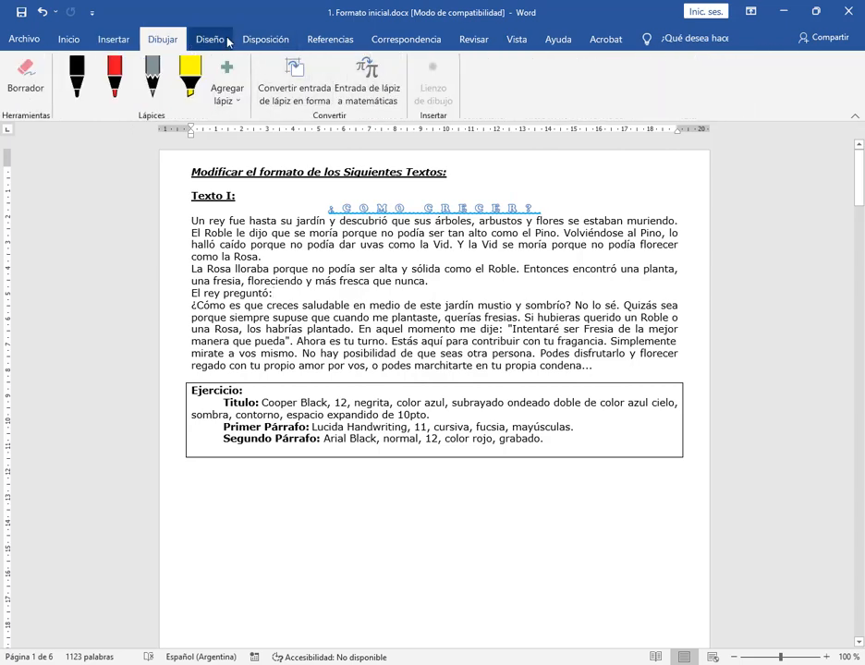
left_click(211, 41)
left_click(264, 42)
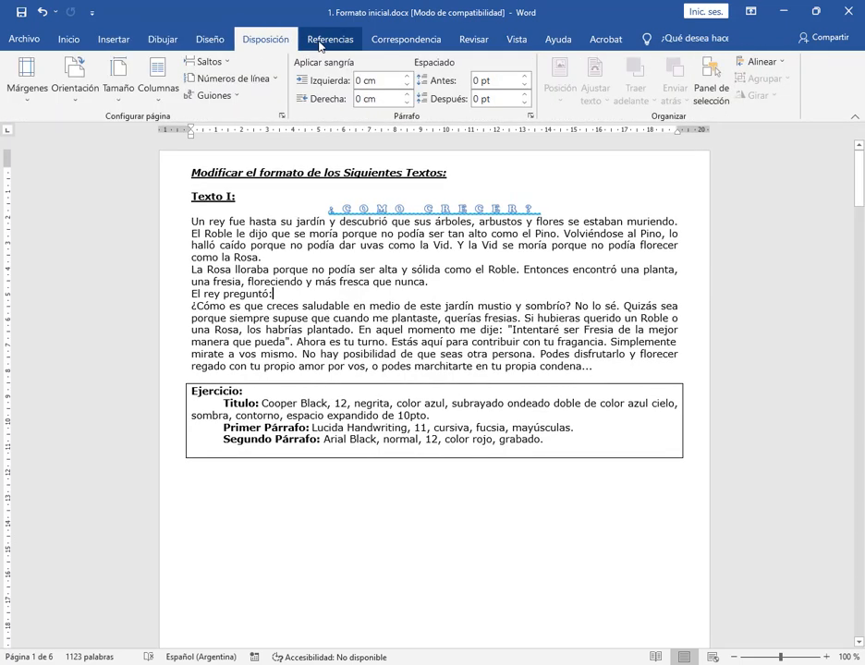
left_click(523, 43)
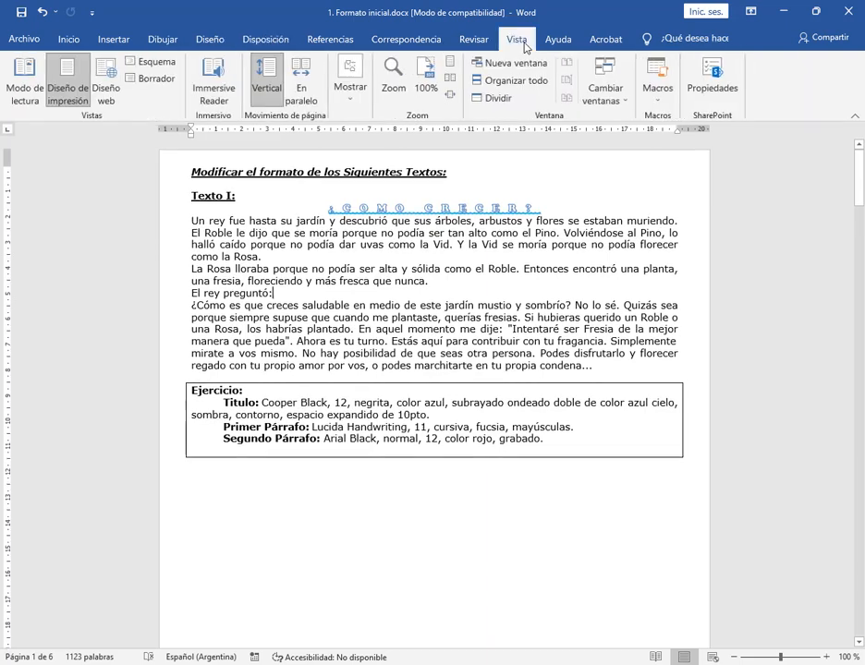
left_click(329, 39)
left_click(405, 40)
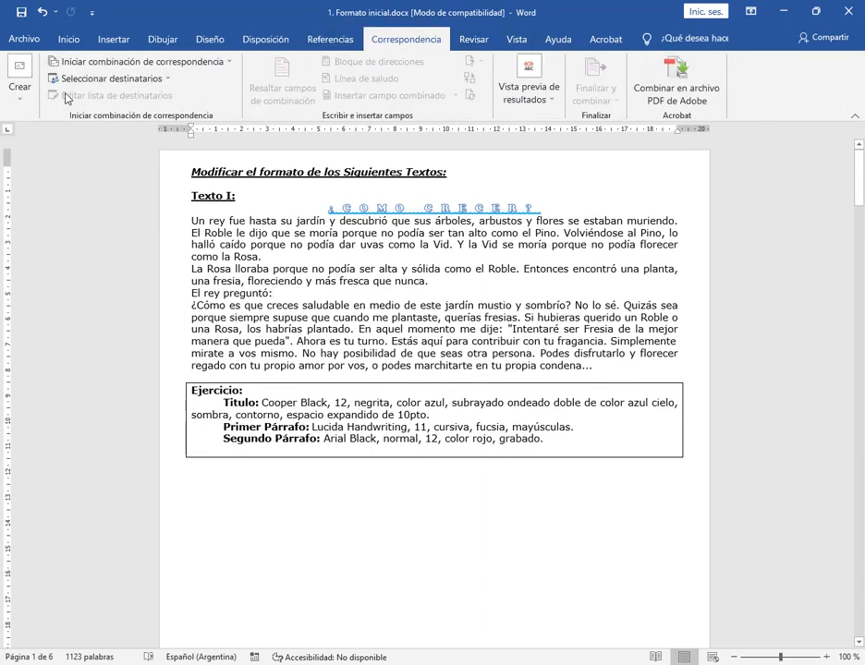
left_click(66, 42)
Switch to Documento2 in the Win7 virtual machine, review the effects in the Fuente dialog for "texto", and close it without changes
left_click(556, 233)
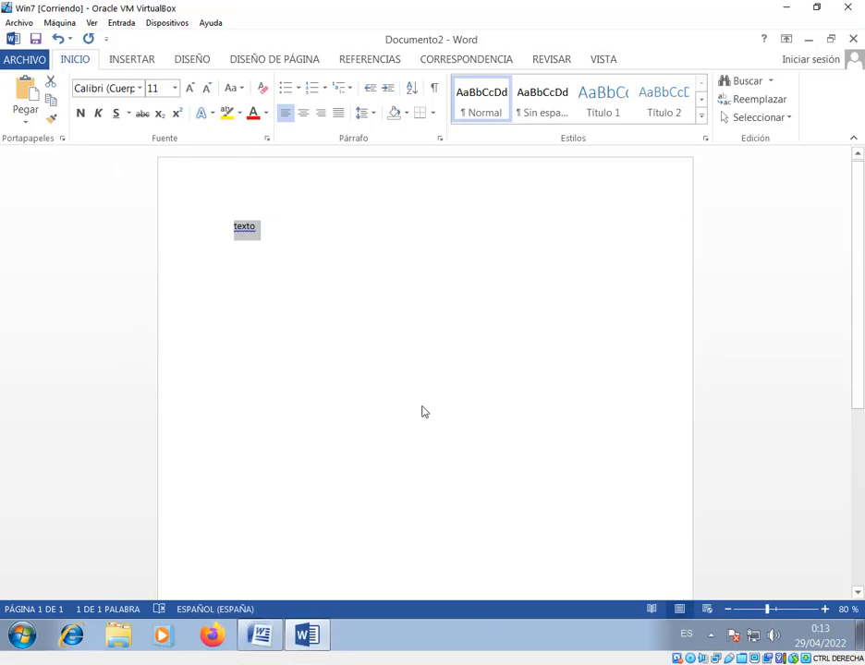
left_click(329, 285)
left_click(196, 237)
left_click(267, 139)
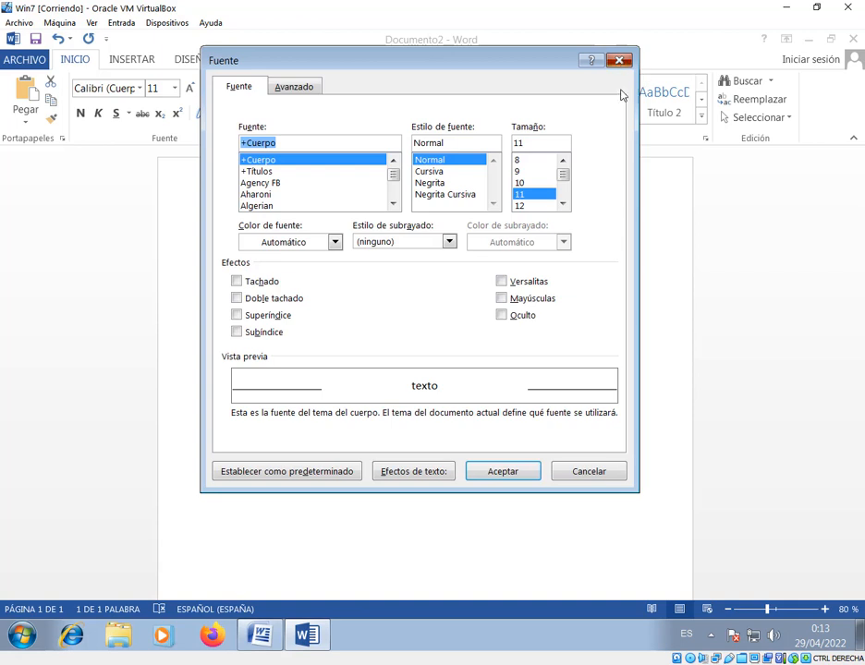
left_click(619, 64)
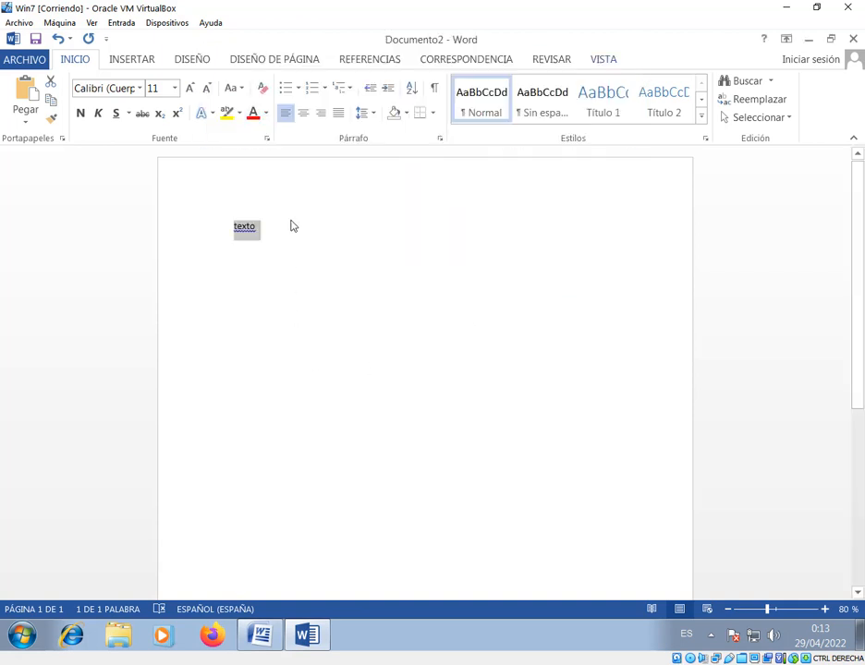
Review the Sombra text effects for "texto" and apply the first Exterior shadow to it
left_click(206, 118)
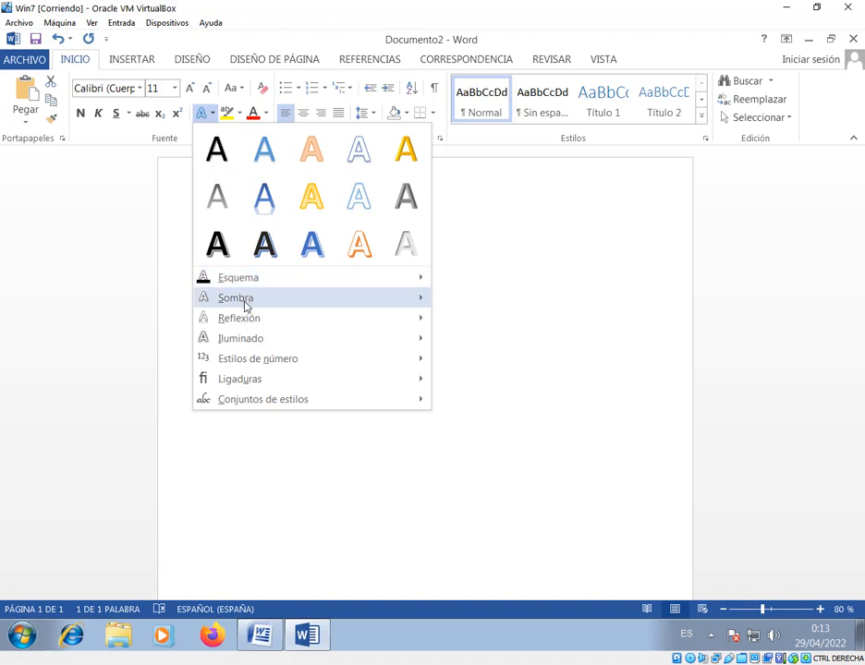
mouse_move(246, 305)
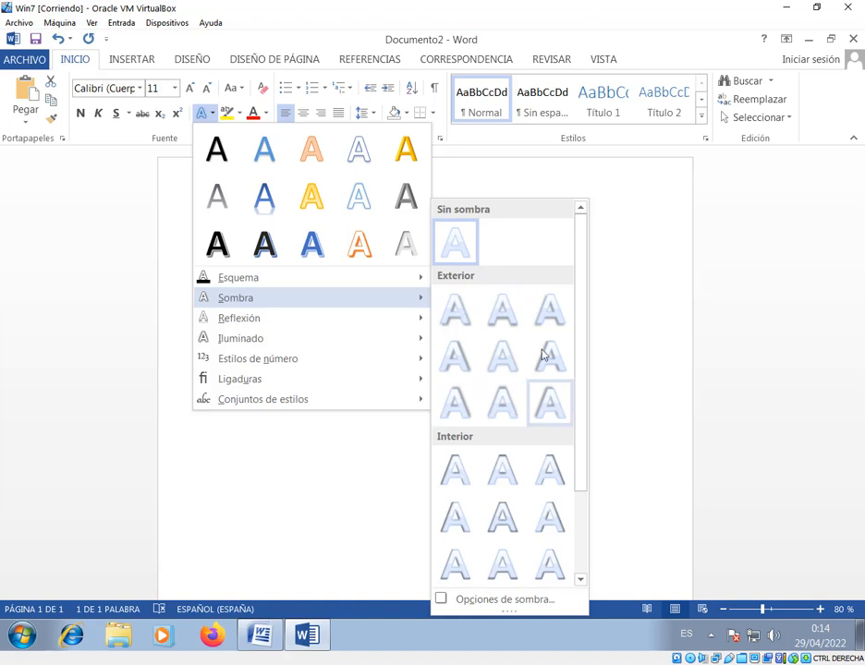
left_click_drag(580, 305, 571, 408)
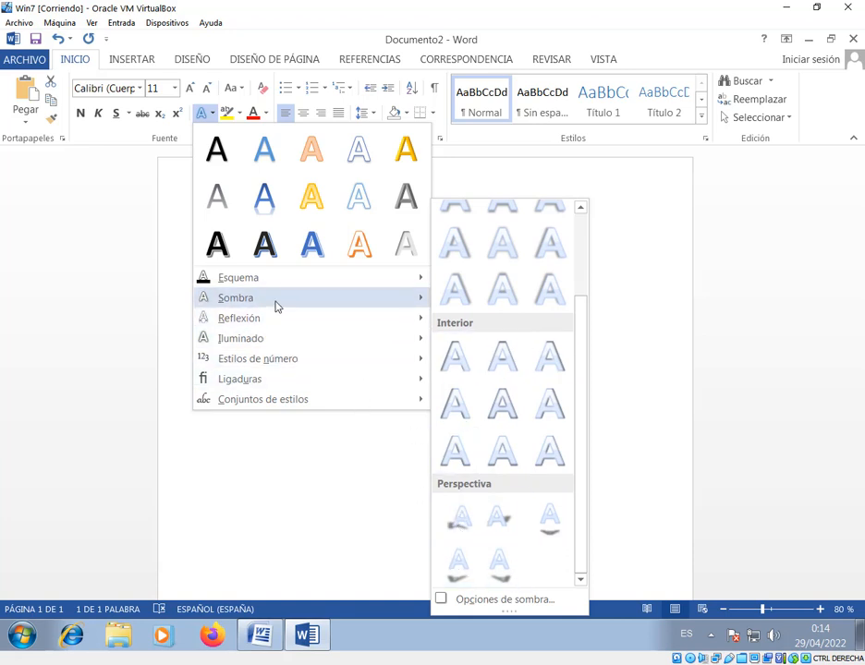
scroll(498, 286, "up", 3)
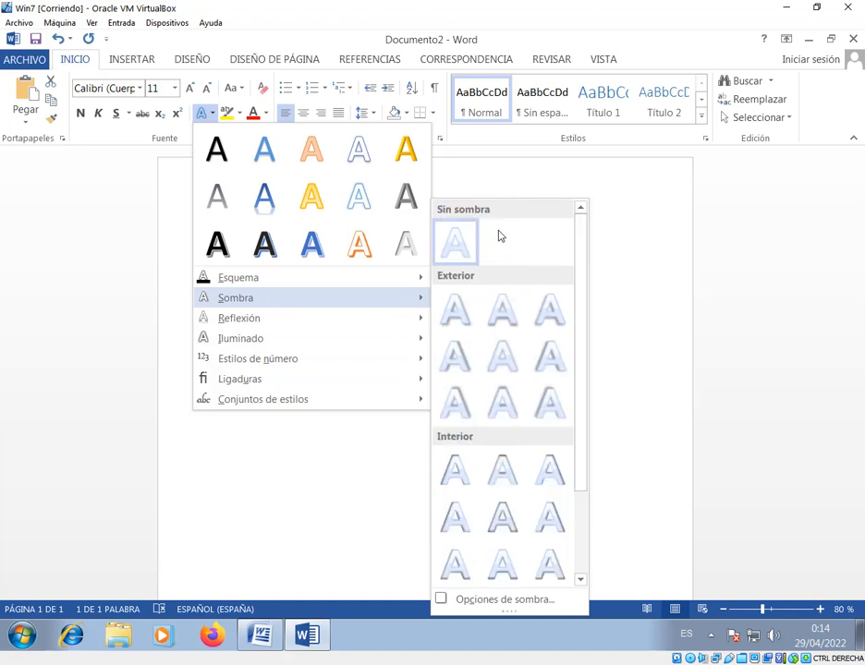
left_click(461, 321)
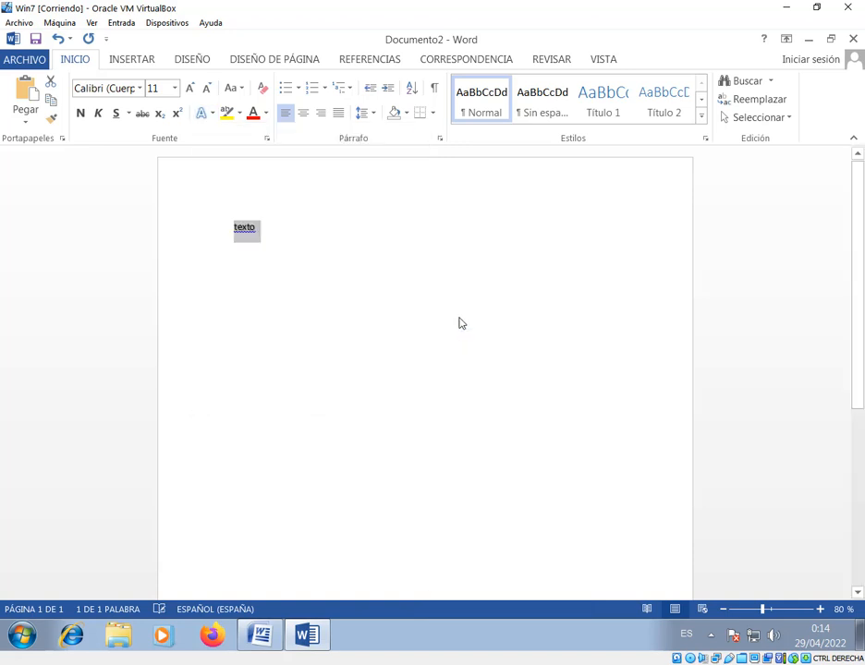
Deselect the word "texto" in Documento2 and delete it
left_click(306, 263)
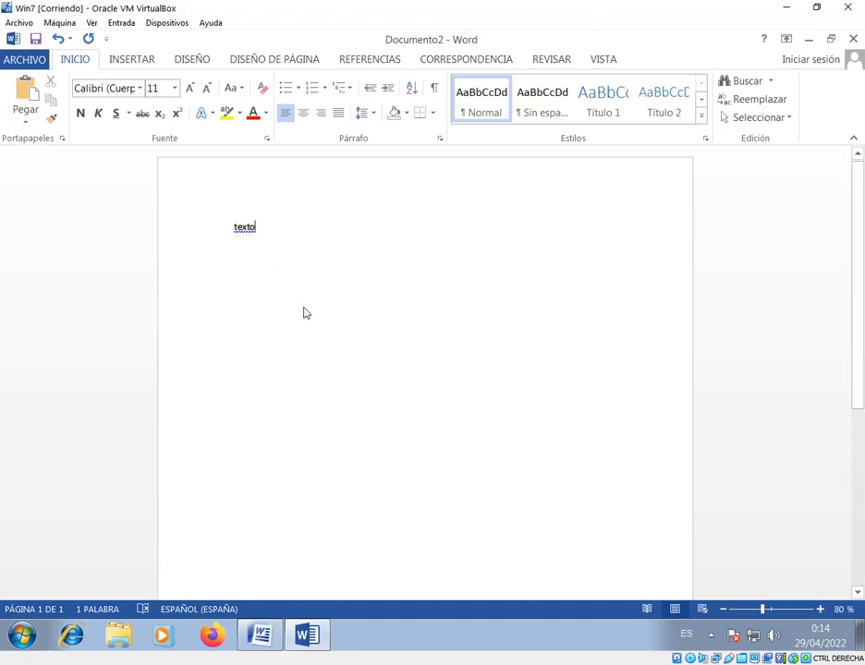
key("BackSpace")
key("BackSpace")
key("BackSpace")
key("BackSpace")
key("BackSpace")
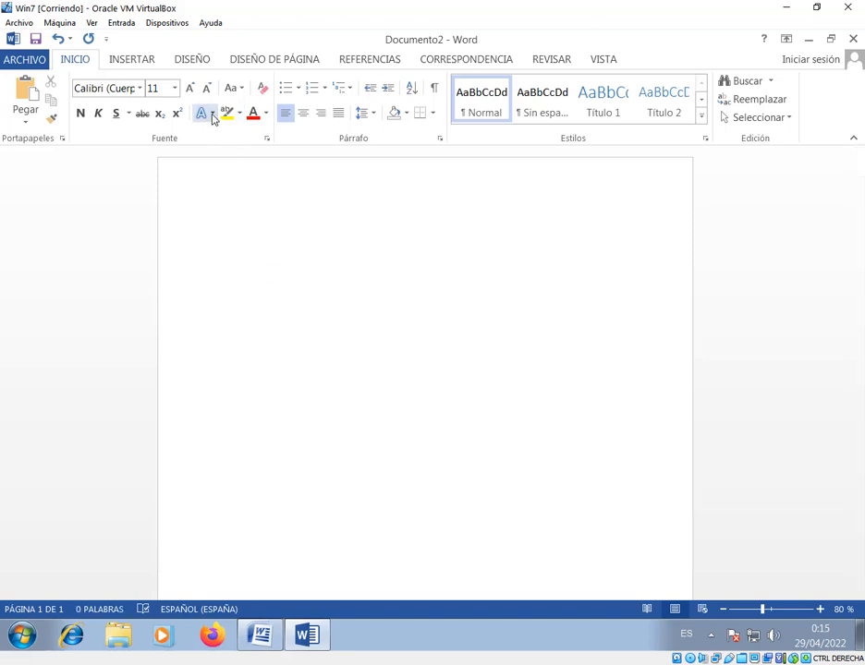
Compare the effects in the Fuente dialog with the Sombra options under Efectos de texto y tipografía, choosing the first Exterior shadow
left_click(266, 140)
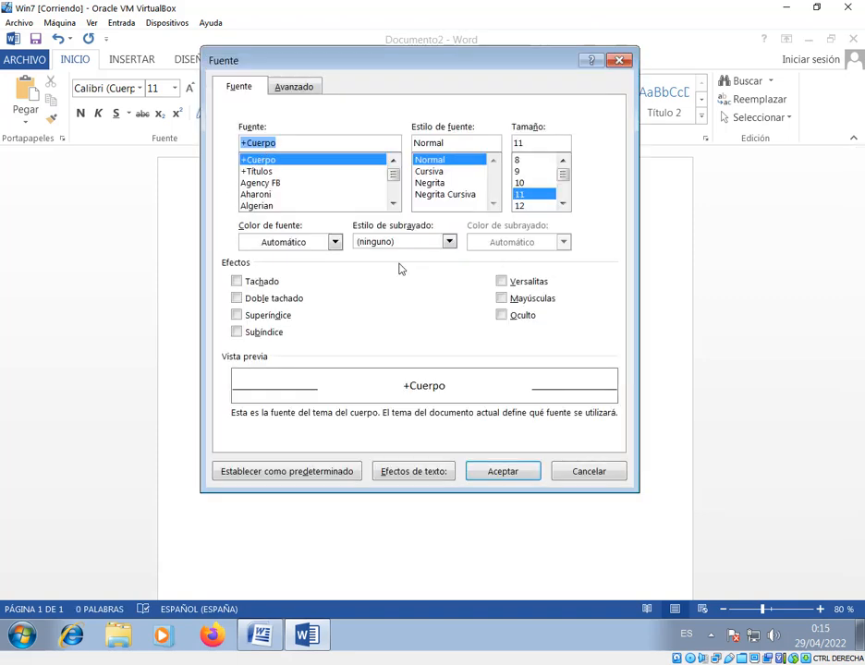
left_click(620, 62)
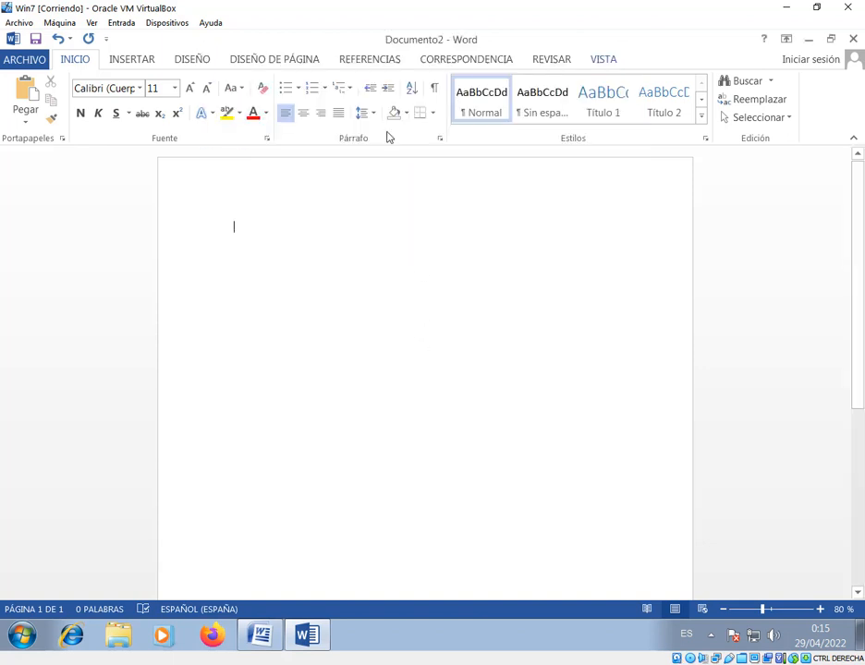
left_click(209, 115)
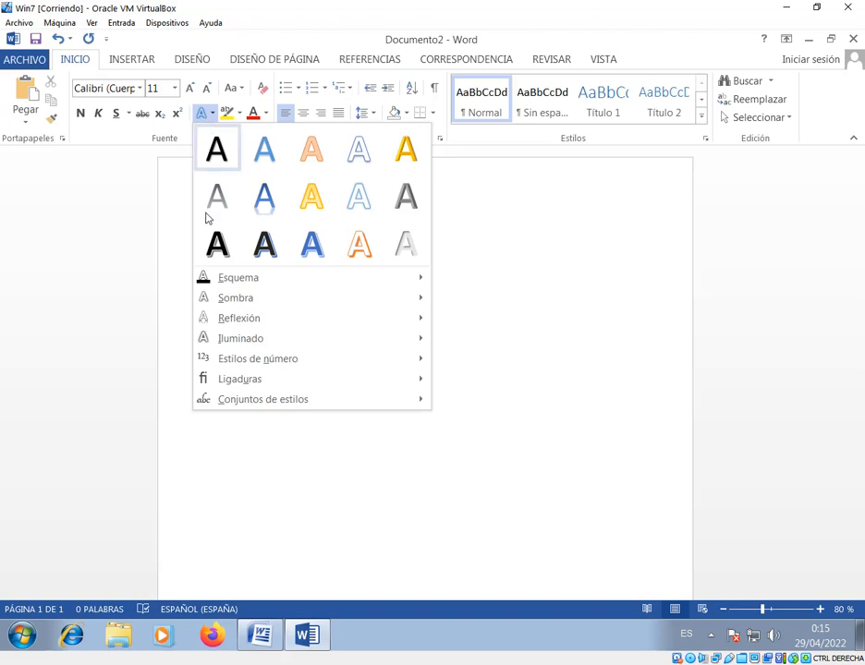
mouse_move(268, 303)
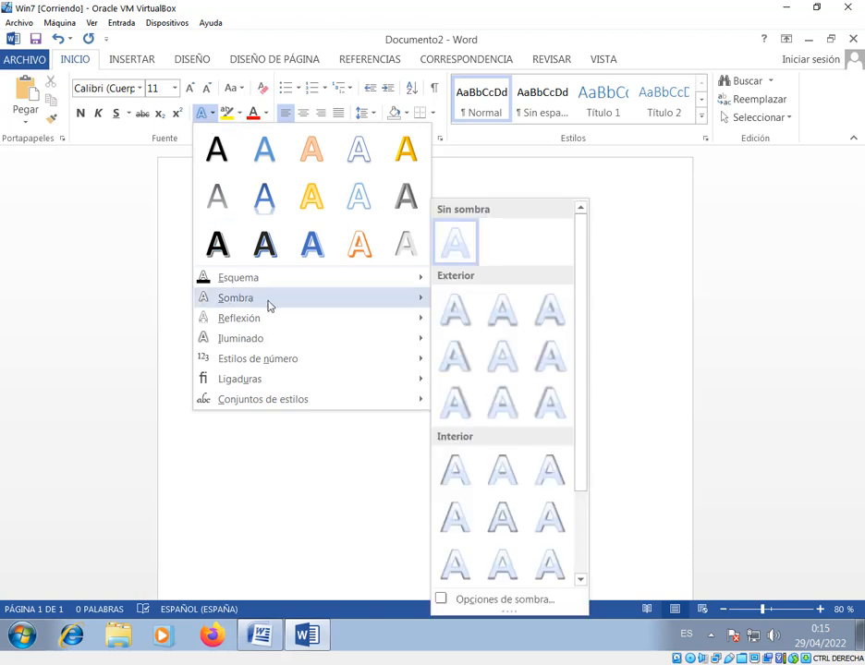
left_click(463, 316)
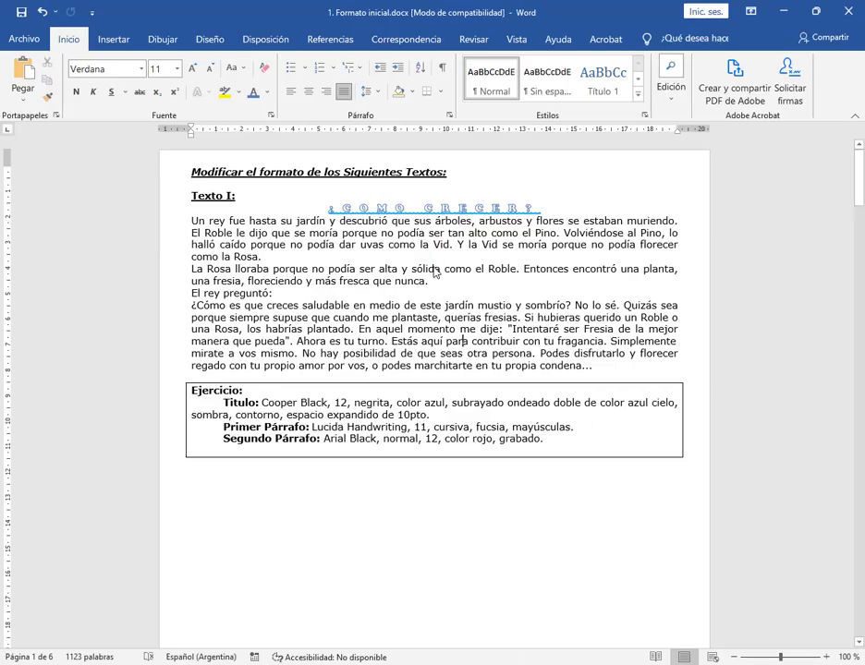
Back in 1. Formato inicial.docx, check the Primer Párrafo instructions and set the first paragraph of Texto I to Lucida Handwriting
left_click(432, 330)
left_click_drag(223, 432, 562, 431)
left_click(536, 475)
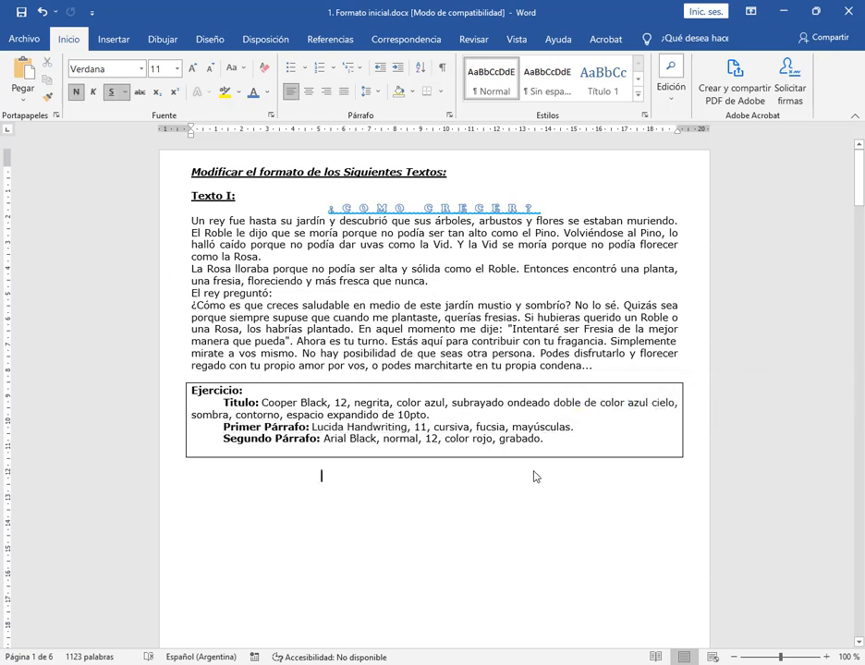
left_click_drag(191, 222, 265, 259)
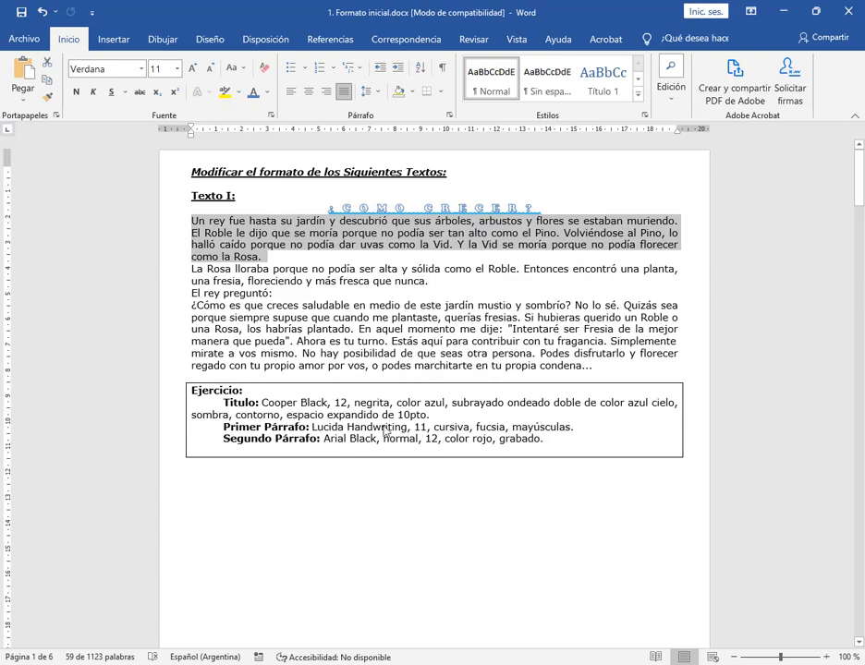
left_click(142, 69)
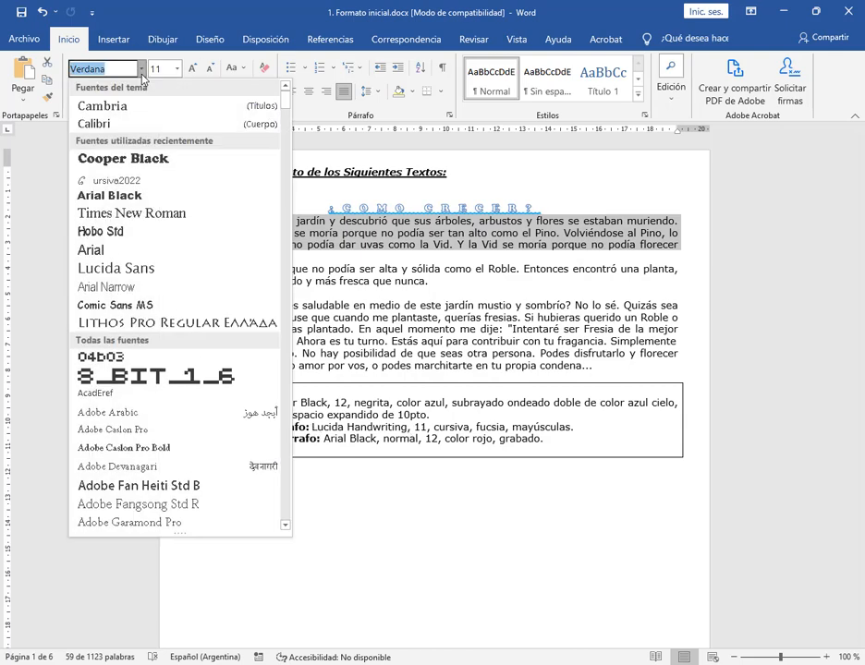
type("Luci")
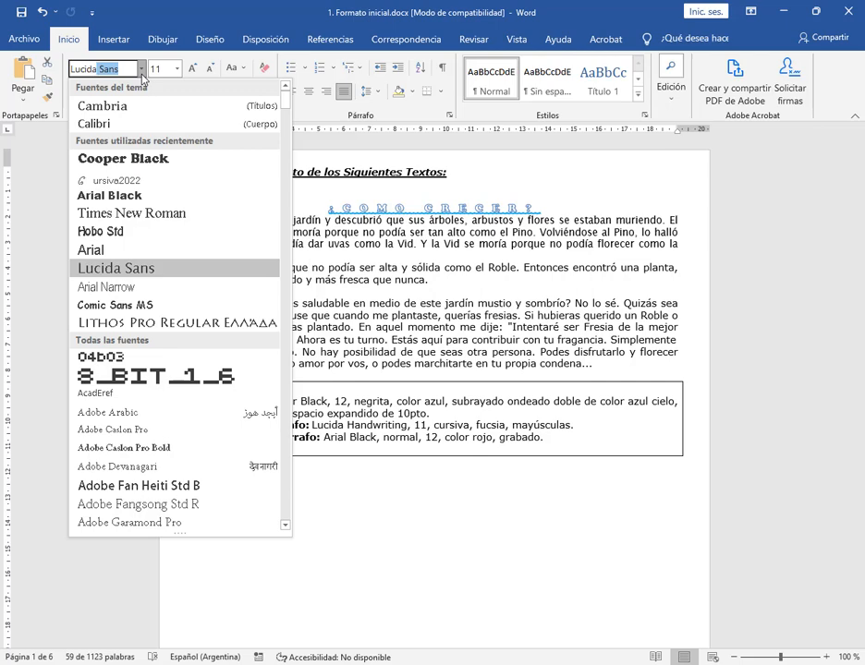
type("da Handwrit")
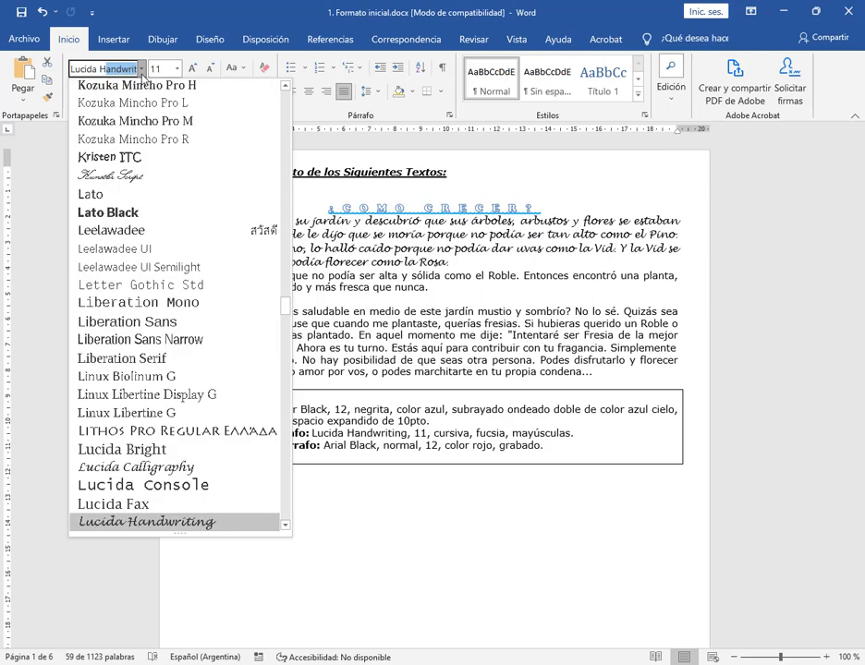
key("Return")
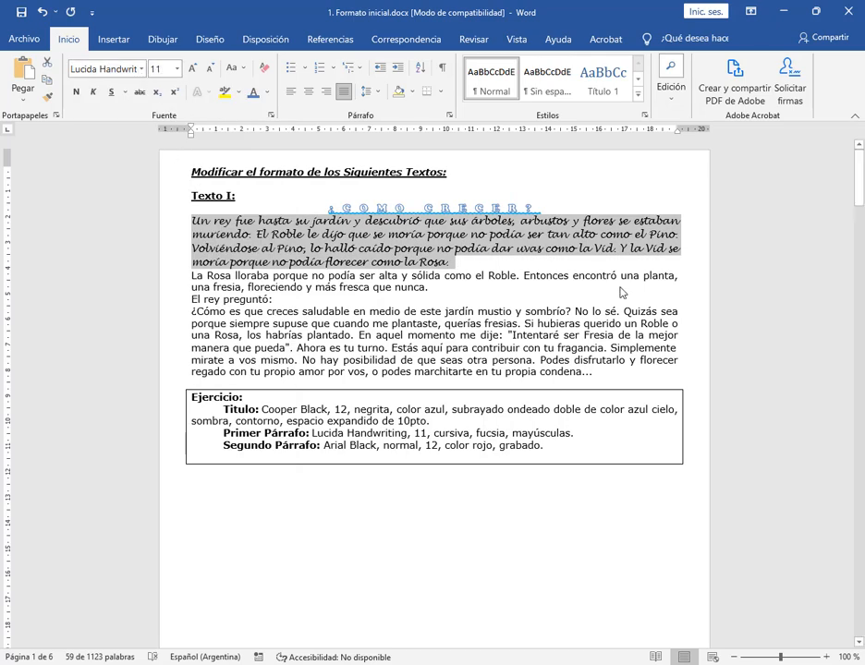
Make the first paragraph of Texto I italic and give its text the red theme color
left_click(92, 92)
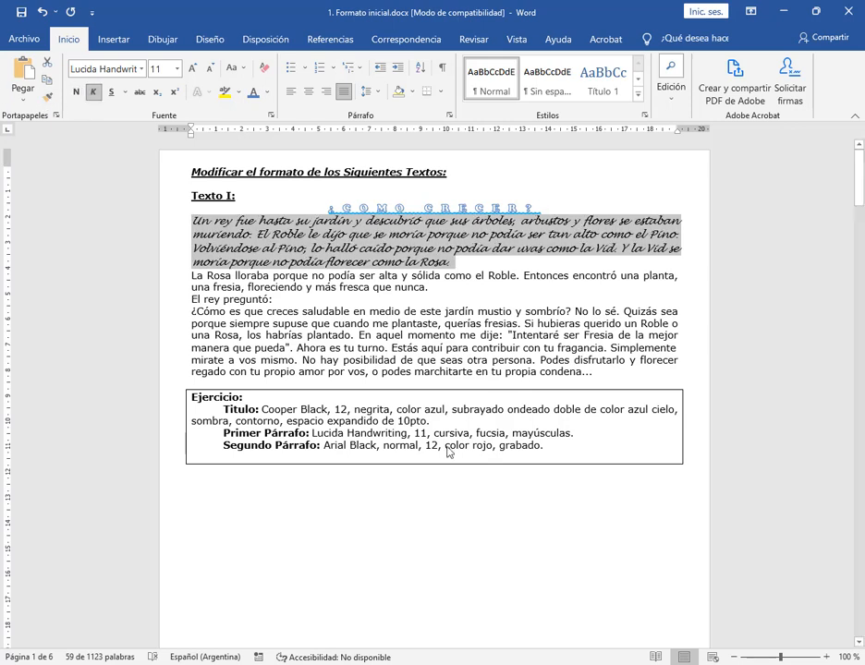
left_click(267, 94)
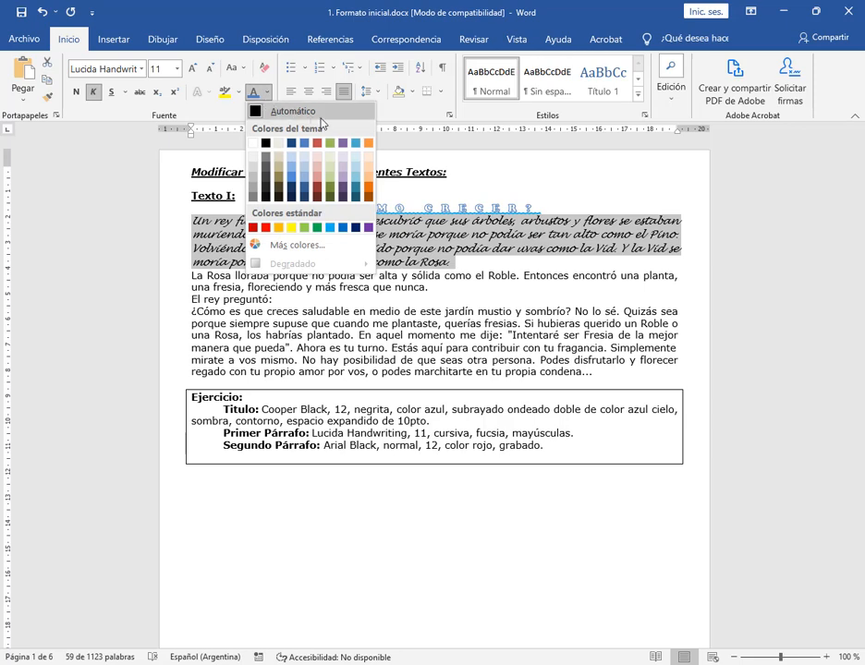
left_click(318, 143)
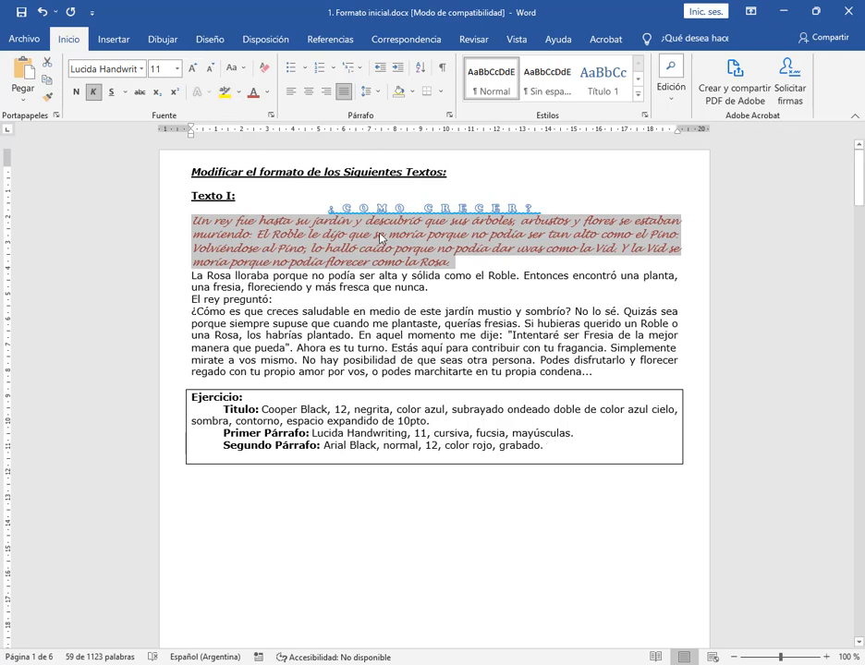
Try the Mayúsculas effect on the first paragraph in the Fuente dialog, and cancel the dialog
left_click(272, 117)
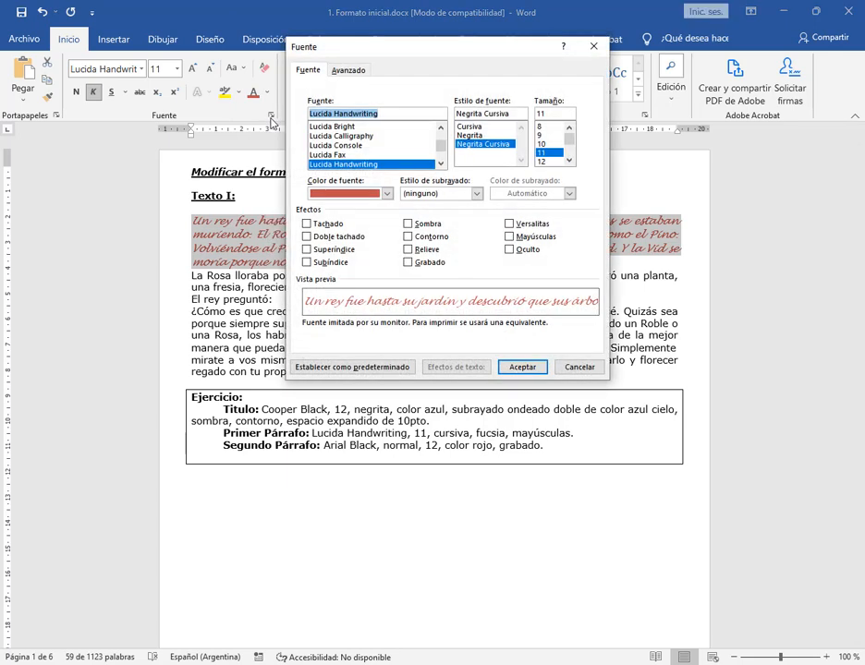
left_click(516, 239)
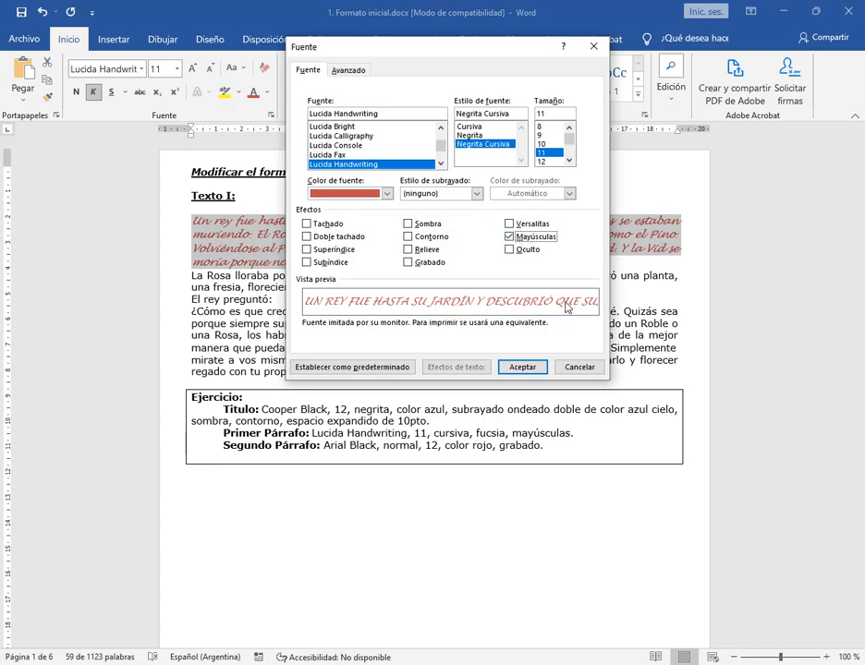
left_click(592, 368)
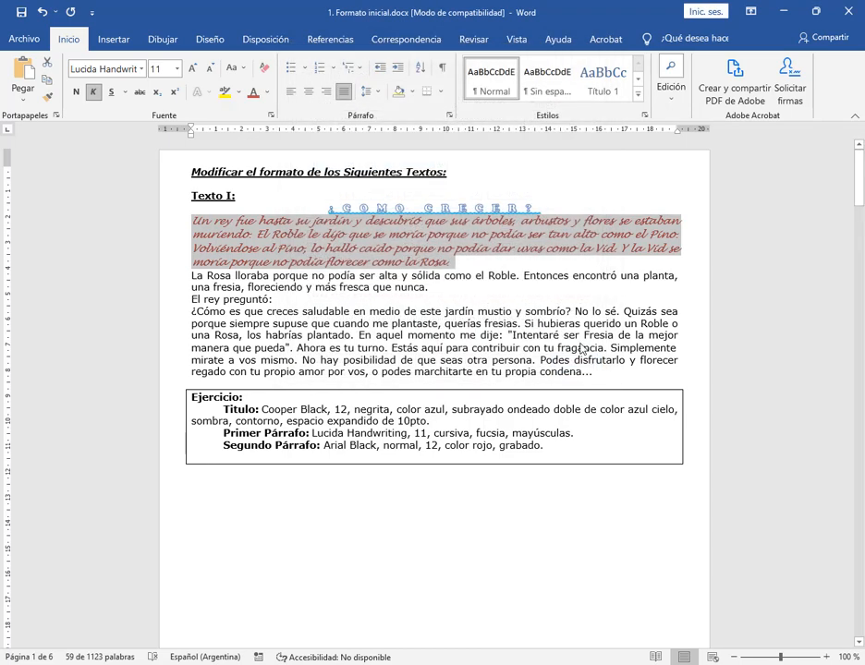
Apply the "Tipo oración" case option to the selected first paragraph of Texto I
left_click(232, 74)
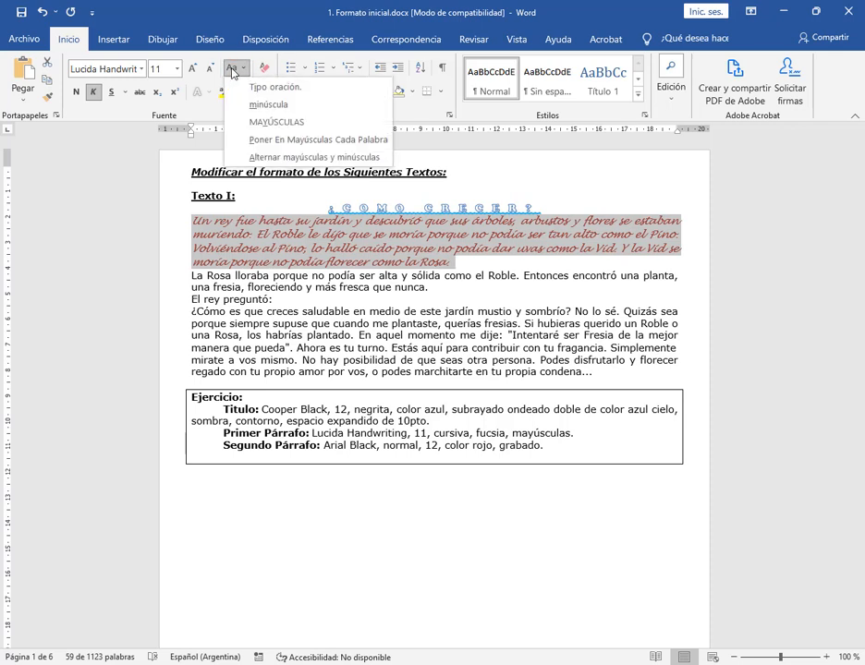
left_click(315, 91)
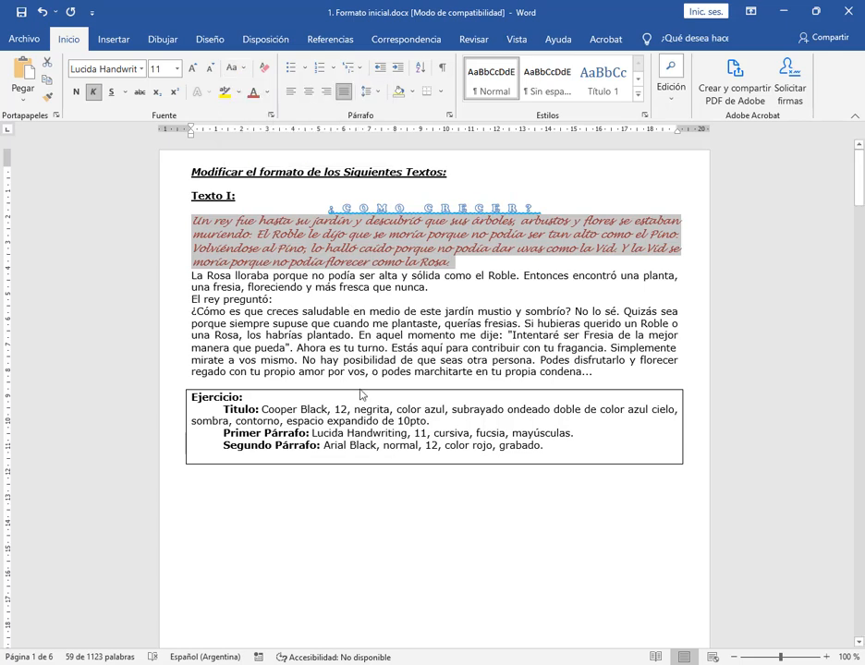
Apply the MAYÚSCULAS case option to the first paragraph of Texto I and check its font effects in the Fuente dialog without changing them
left_click(90, 626)
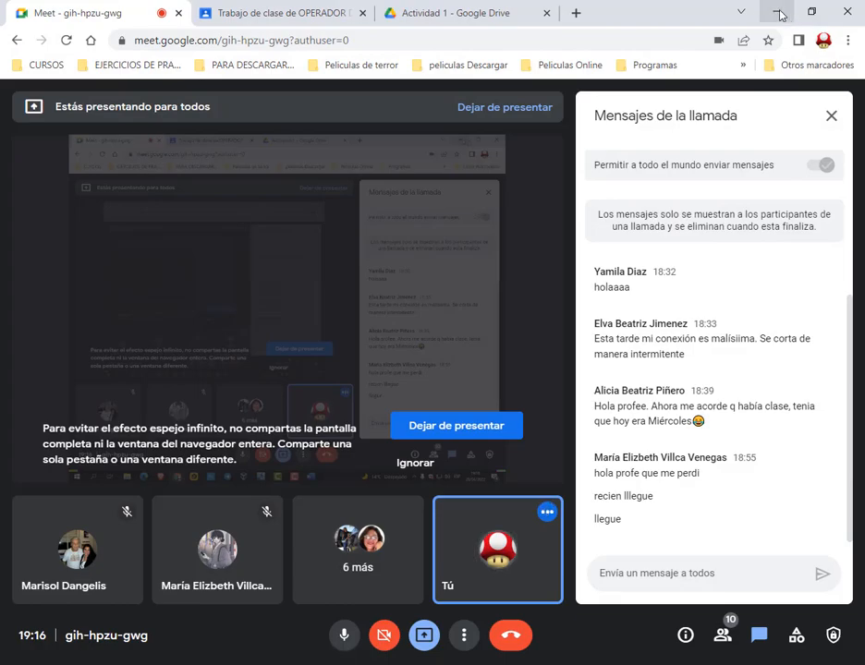
left_click(779, 13)
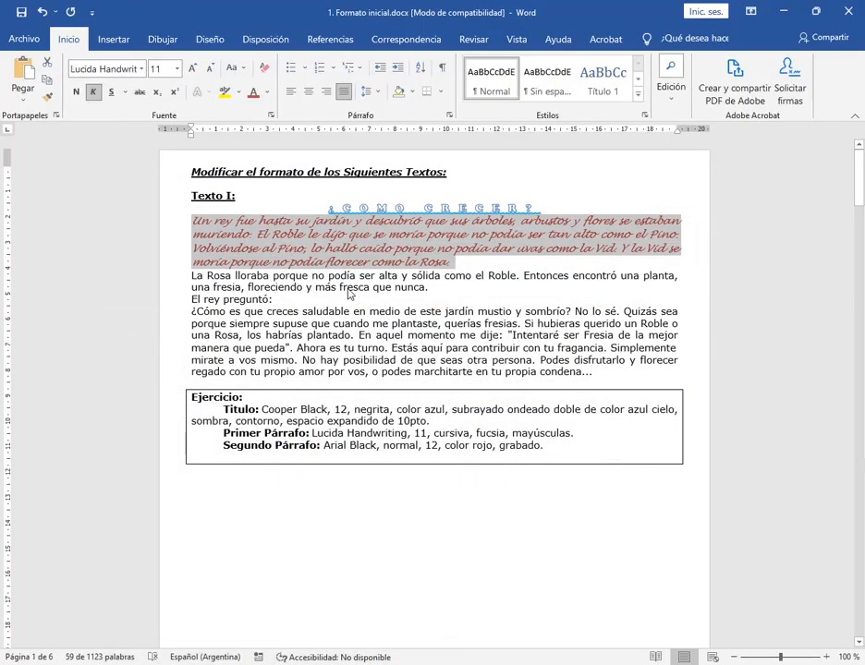
left_click(234, 68)
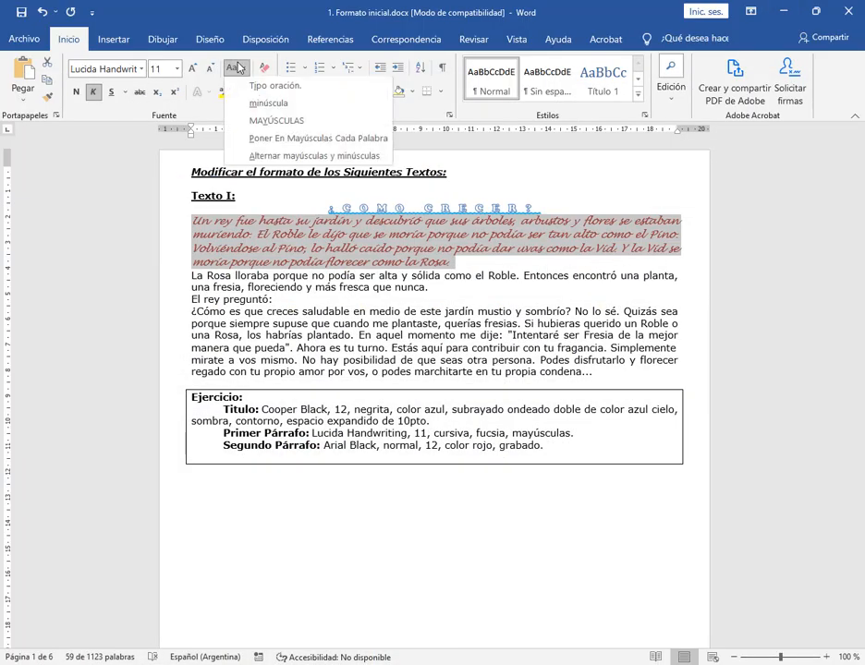
left_click(269, 122)
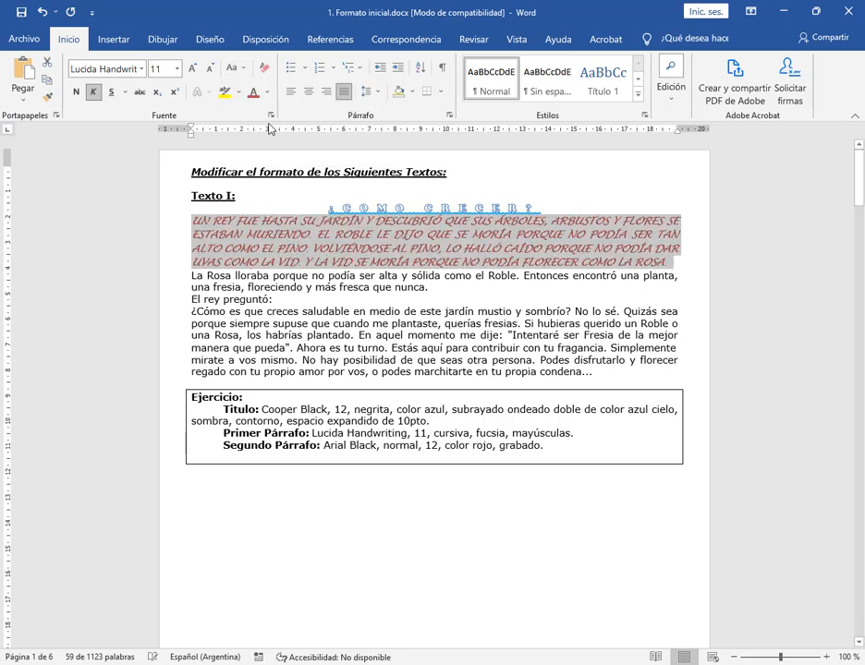
left_click(271, 114)
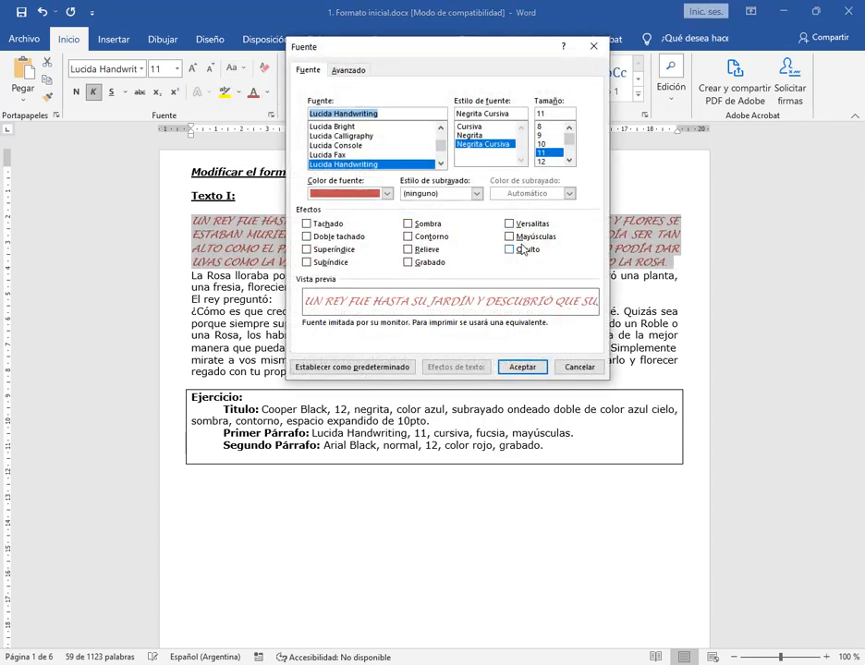
left_click(582, 367)
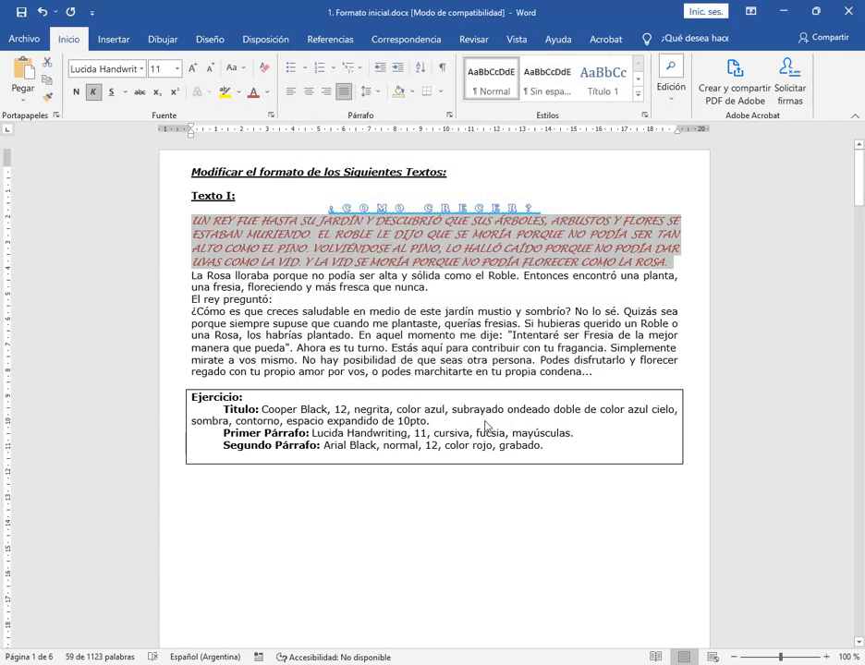
left_click(298, 467)
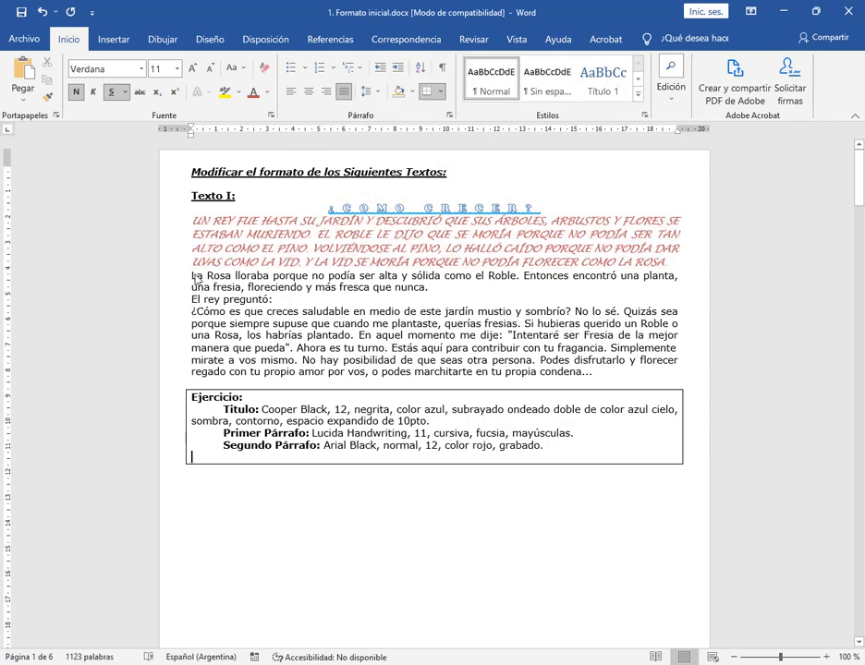
Set all the story text below the first paragraph of Texto I to Arial Black, keeping the Normal font style
left_click_drag(197, 282, 618, 374)
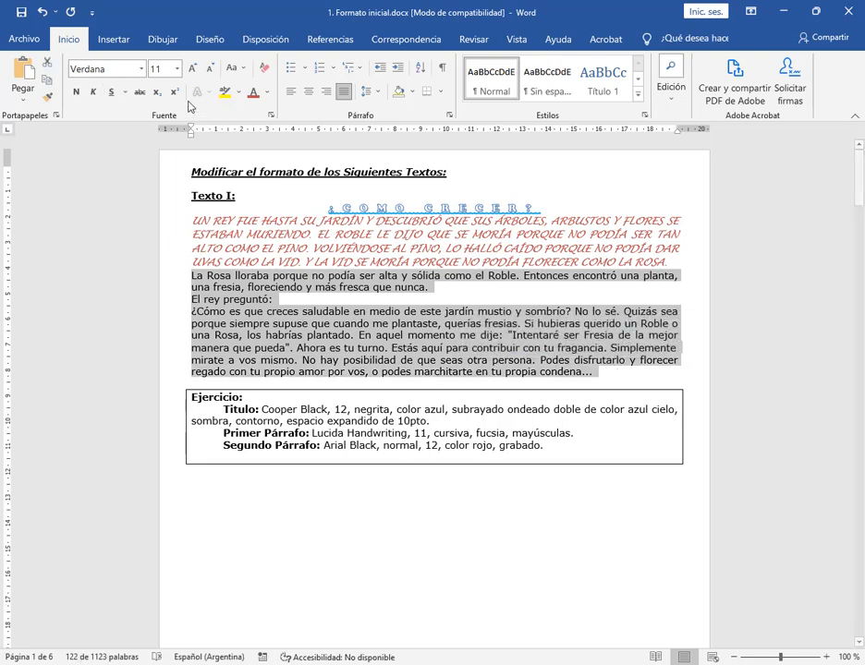
left_click(141, 69)
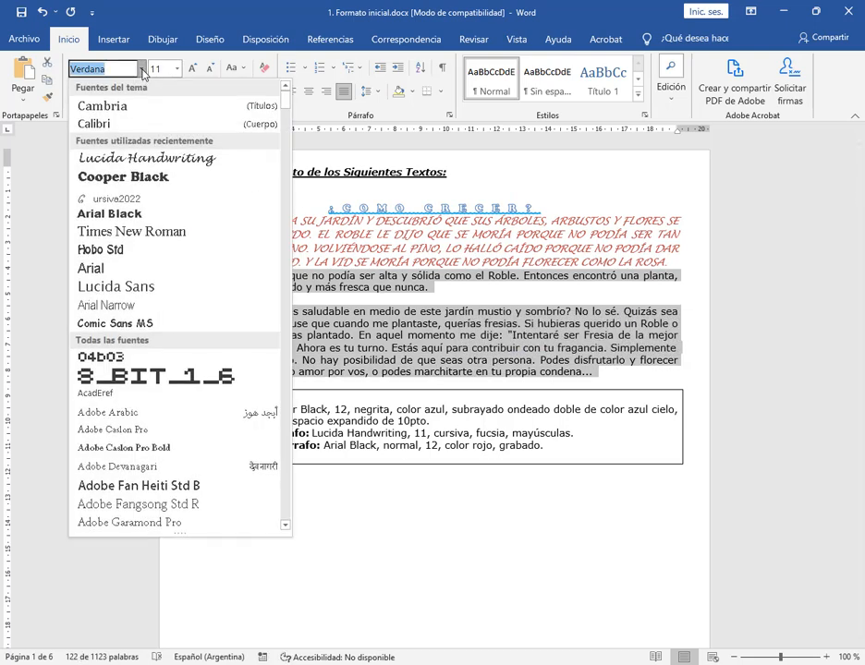
type("Arial Black")
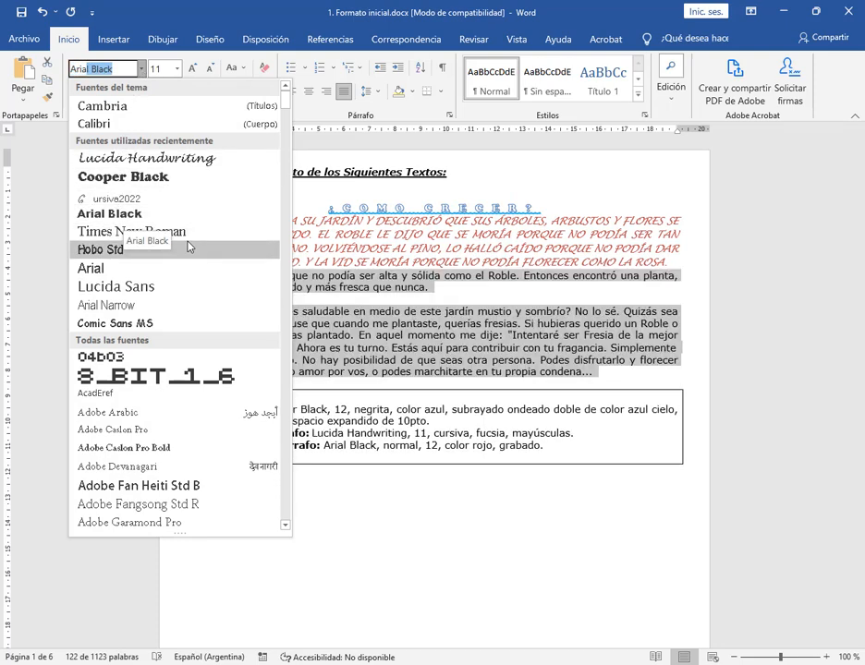
left_click(111, 214)
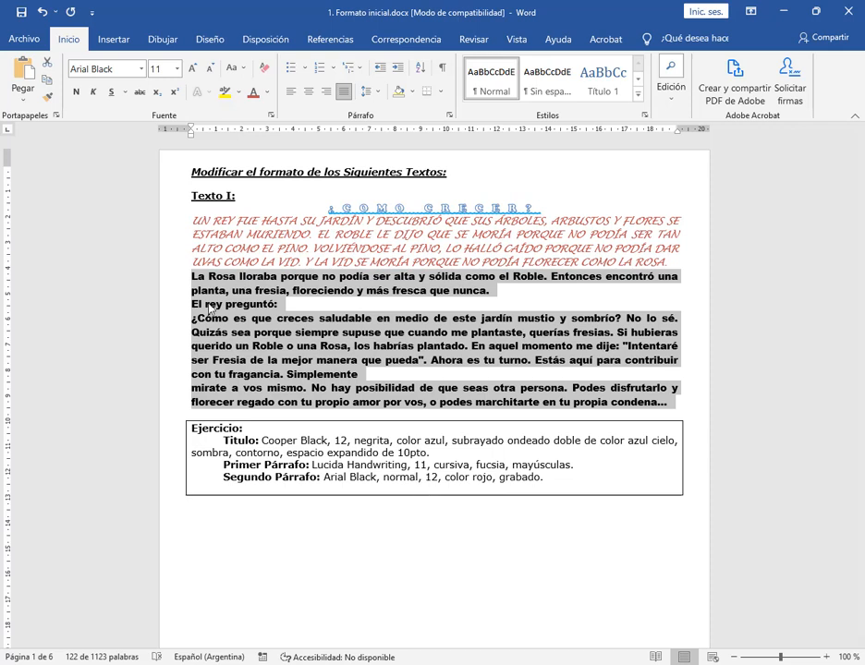
left_click(272, 115)
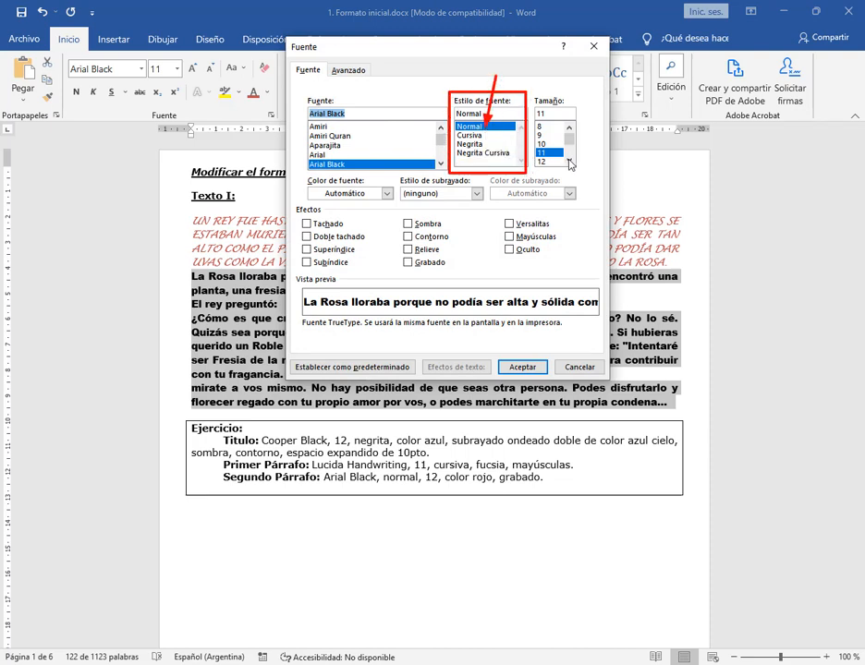
left_click(523, 368)
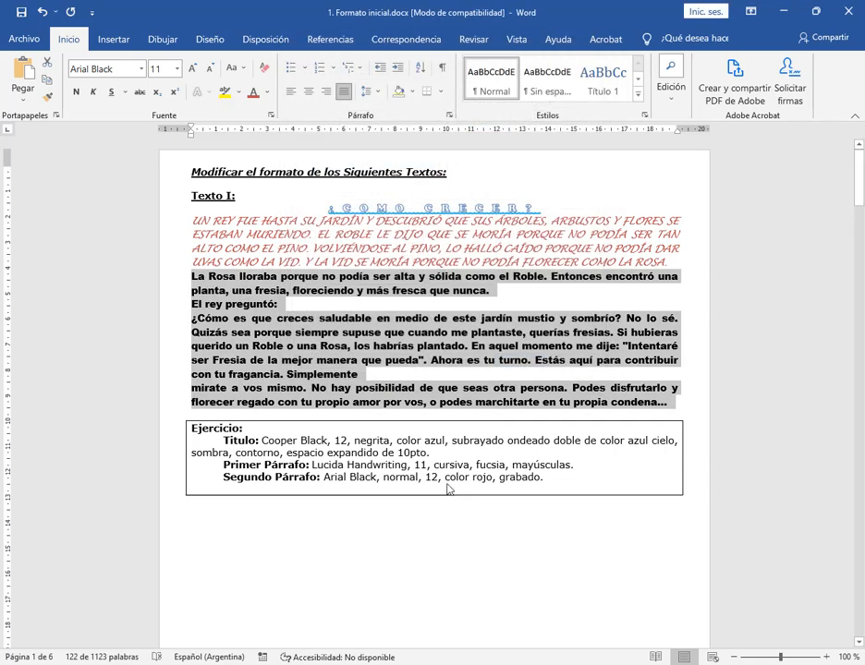
Set the Arial Black text of Texto I to size 12 and the standard color Rojo
left_click(177, 68)
left_click(156, 143)
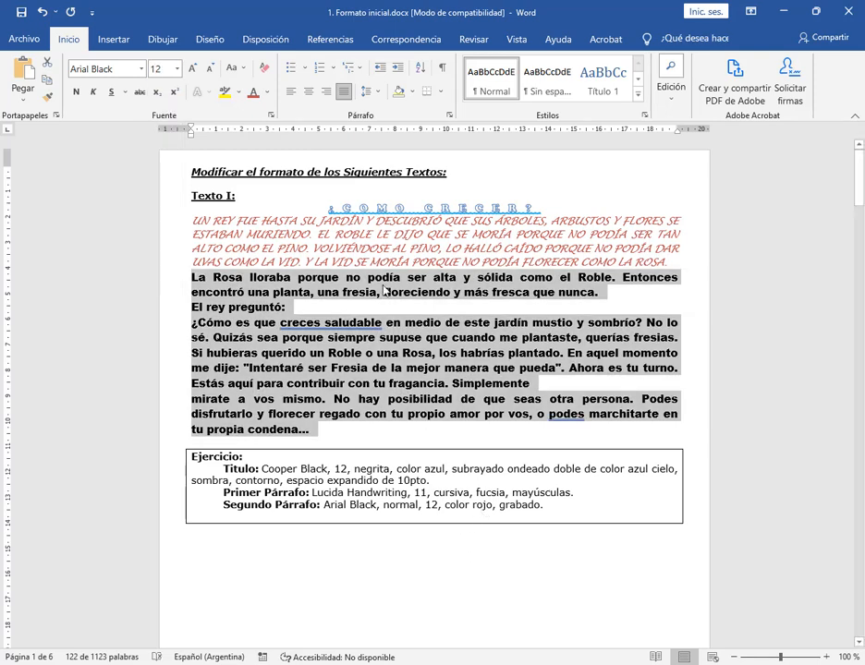
left_click(266, 96)
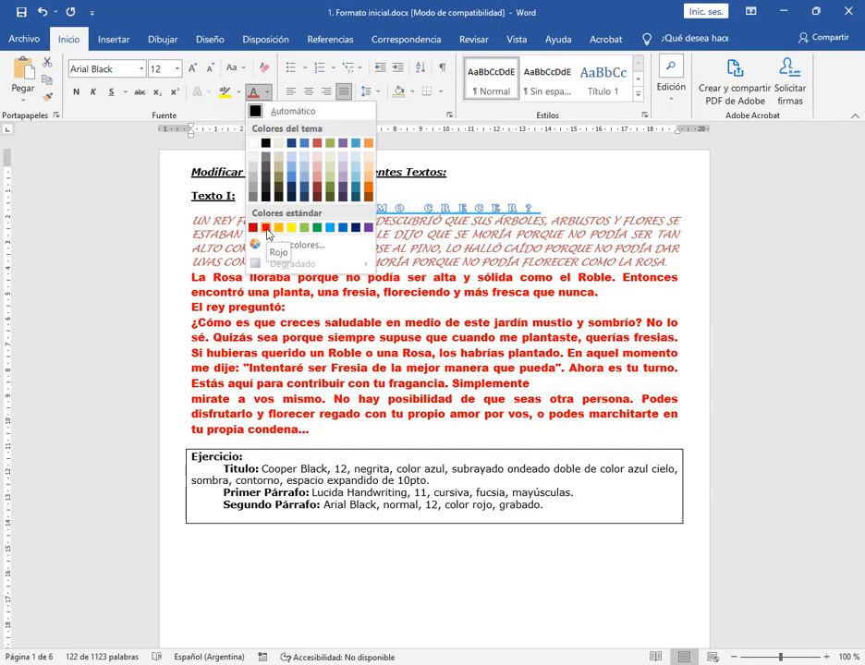
left_click(266, 228)
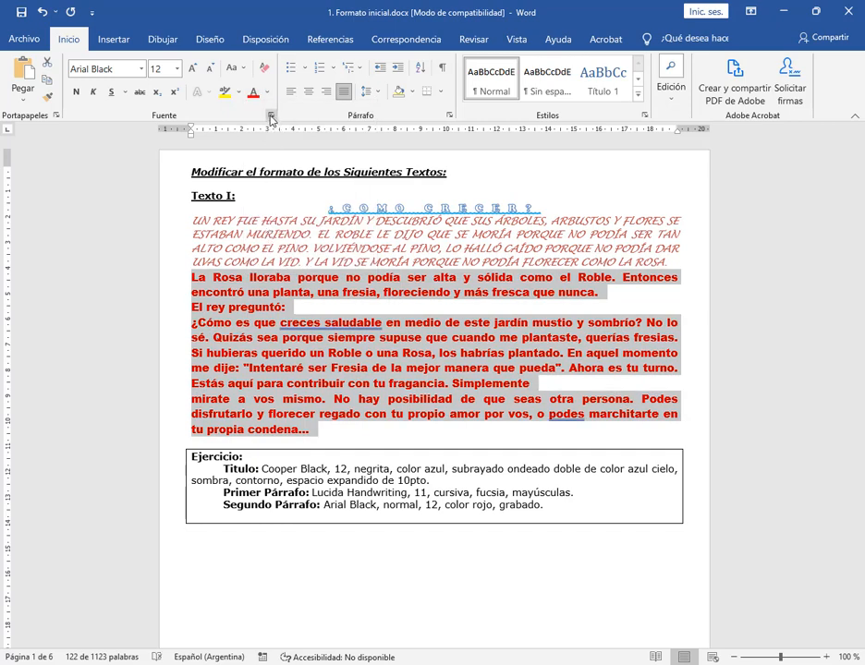
Apply the Grabado effect to the red Arial Black text of Texto I in the Fuente dialog
left_click(271, 115)
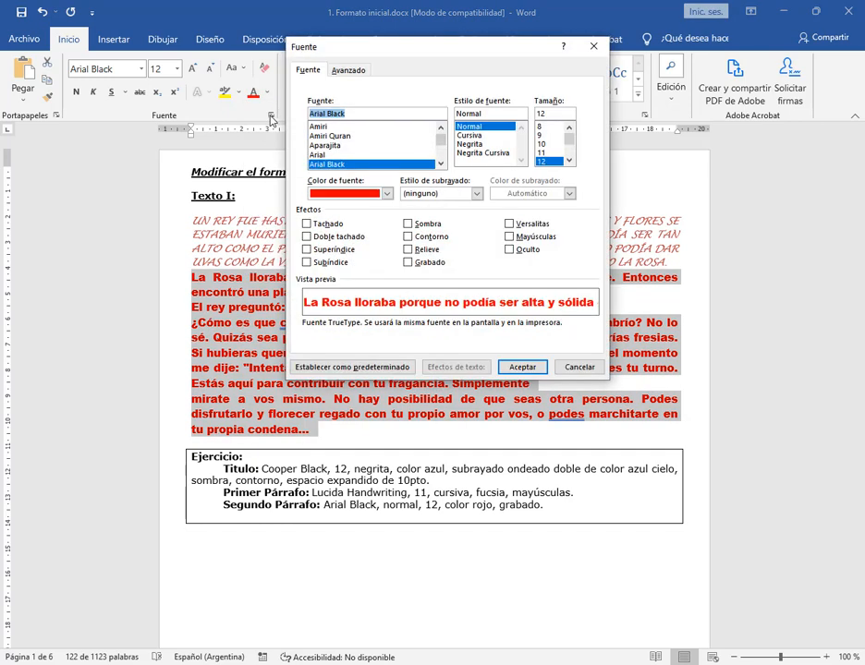
left_click(407, 262)
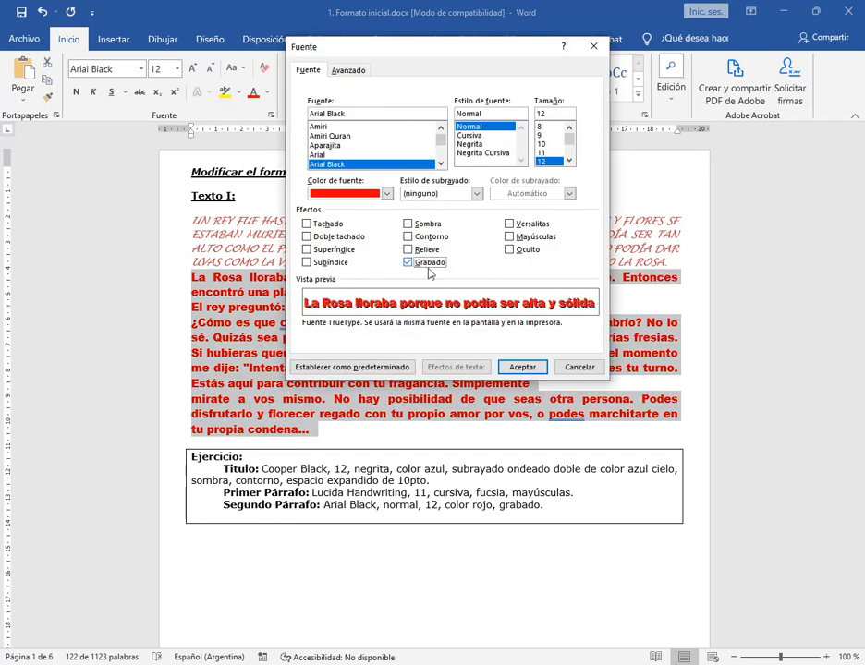
left_click(522, 367)
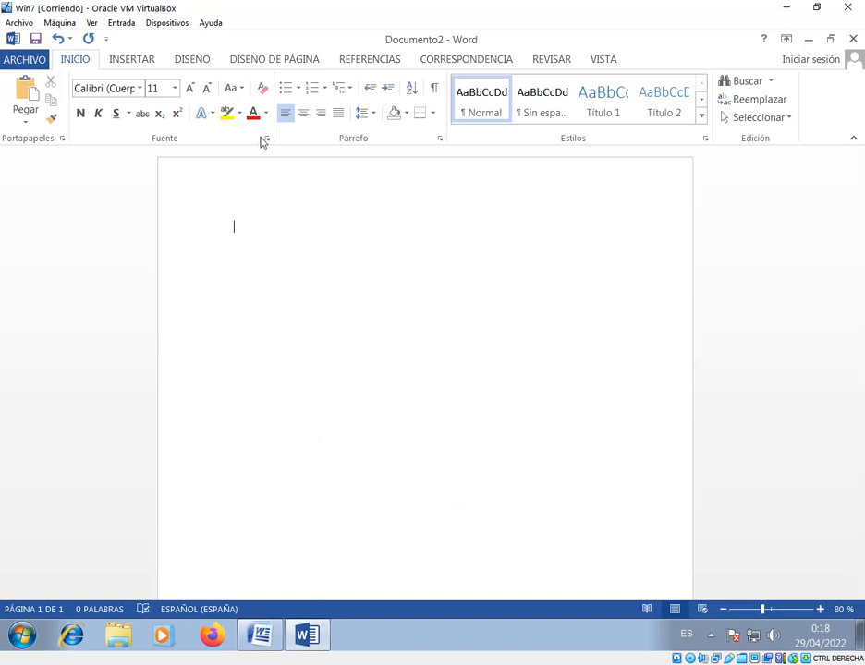
In the Win7 virtual machine's Word, examine the text effect options, including Esquema, Reflexión, Ligaduras and Conjuntos de estilos
left_click(207, 114)
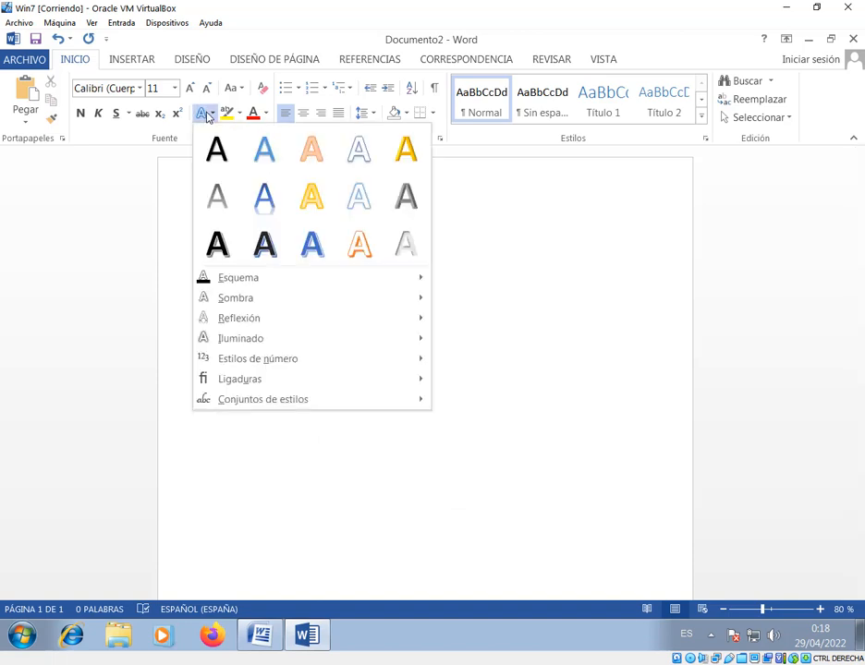
mouse_move(268, 285)
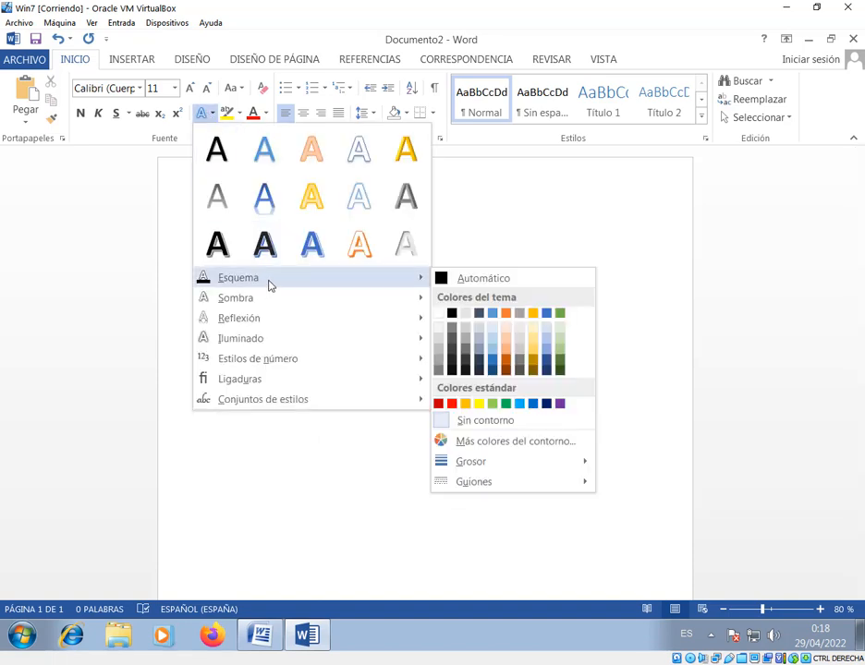
mouse_move(270, 325)
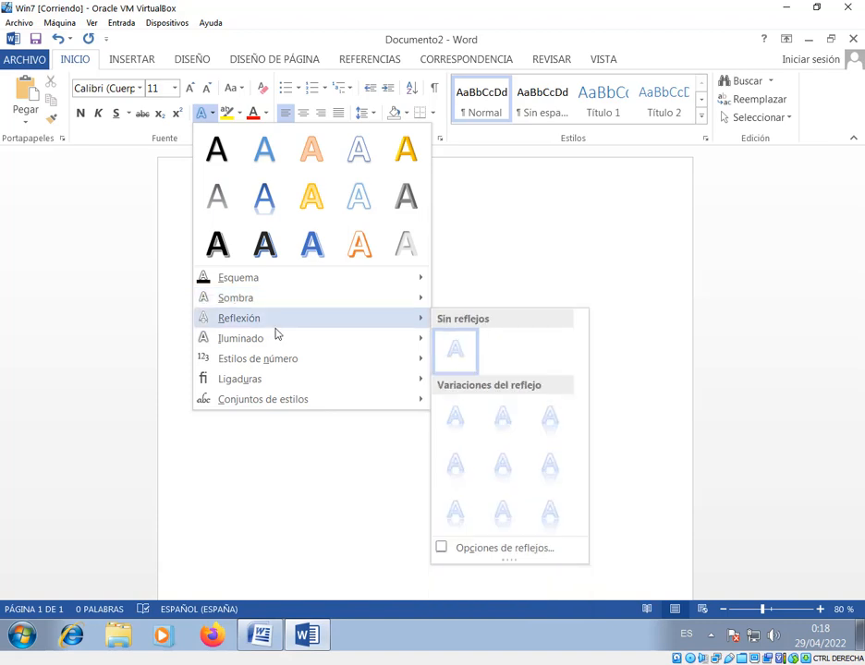
mouse_move(274, 380)
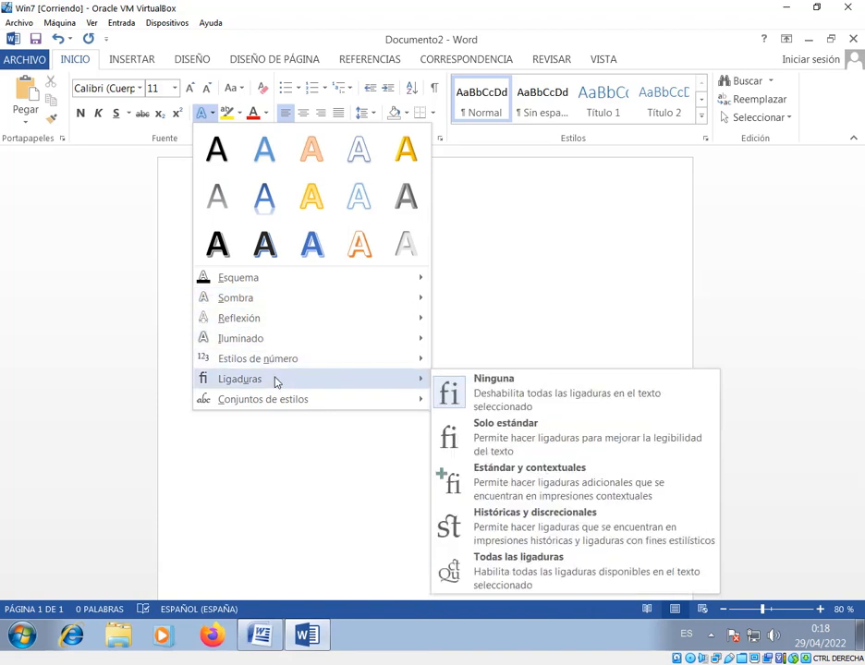
mouse_move(321, 401)
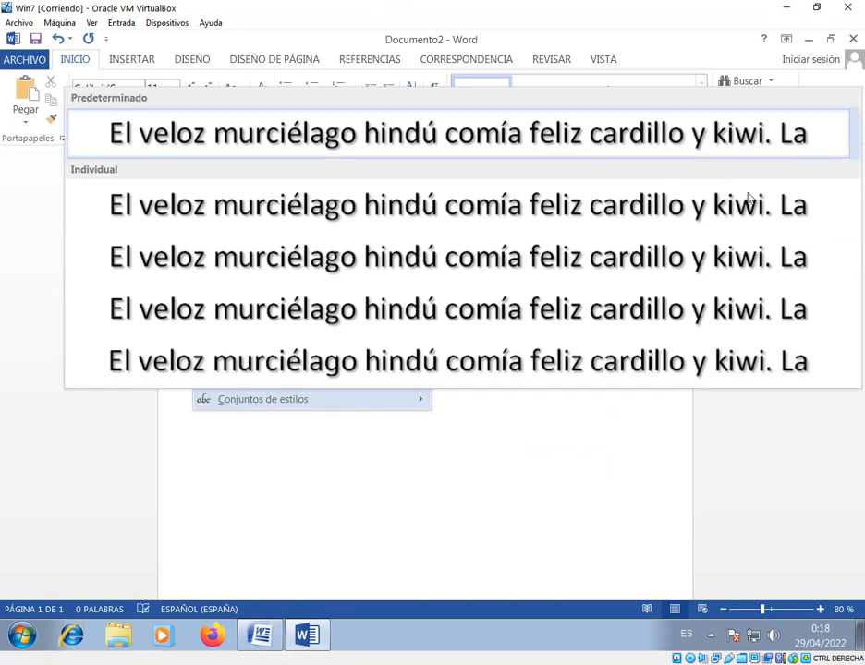
left_click(285, 448)
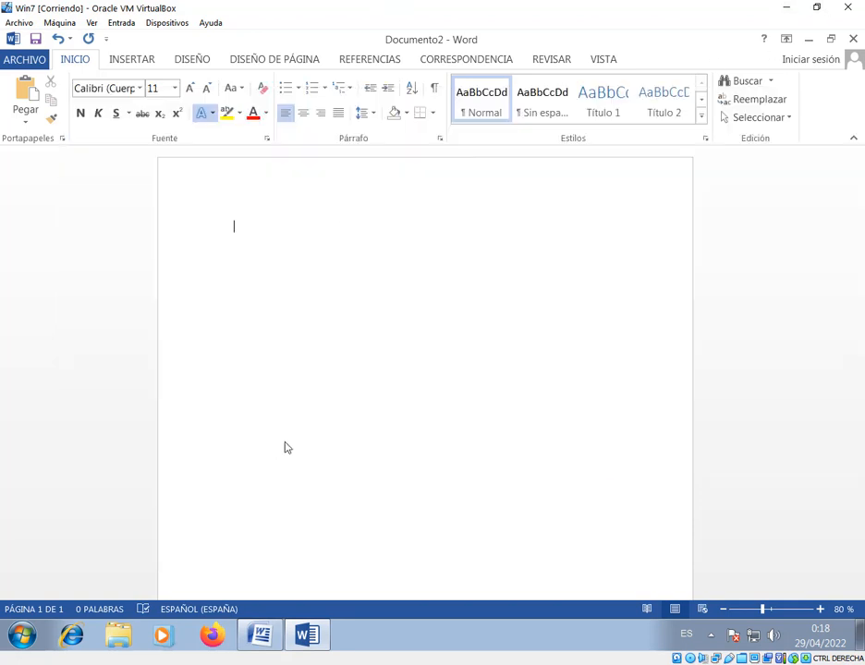
left_click(205, 113)
left_click(554, 403)
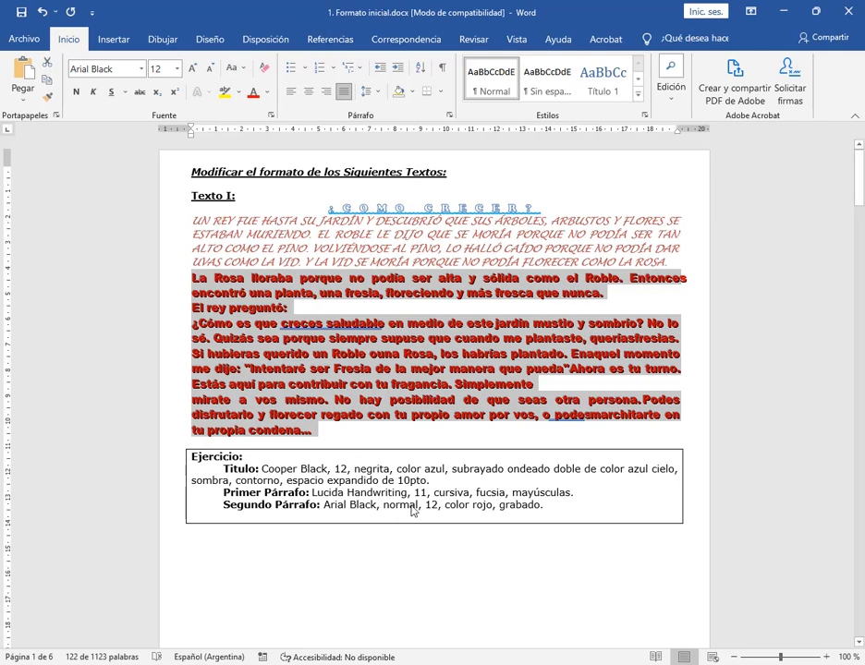
Back in 1. Formato inicial.docx, review the Ejercicio instructions for Texto II and Texto III, comparing them with the finished Texto I
left_click(565, 499)
scroll(407, 305, "down", 1)
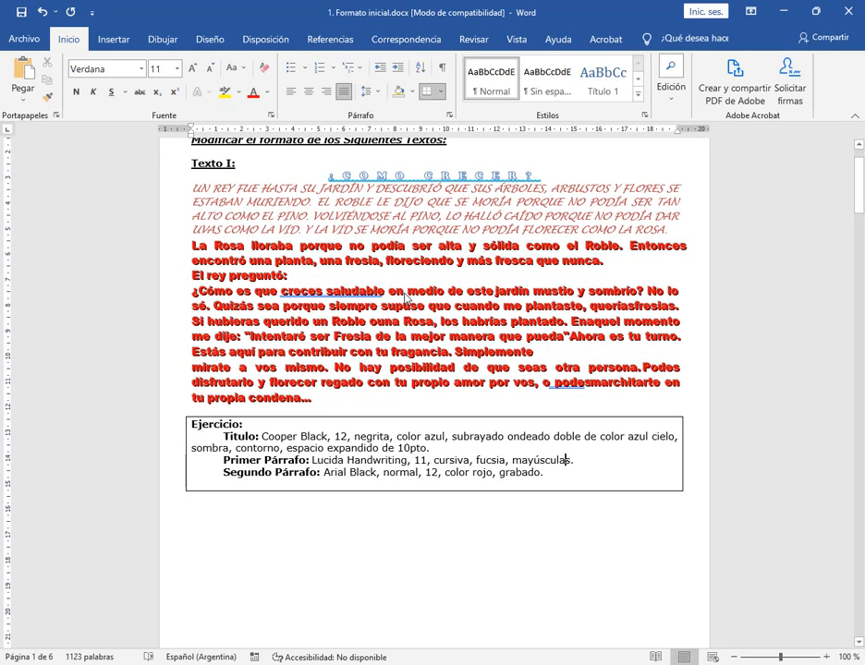
scroll(407, 296, "down", 10)
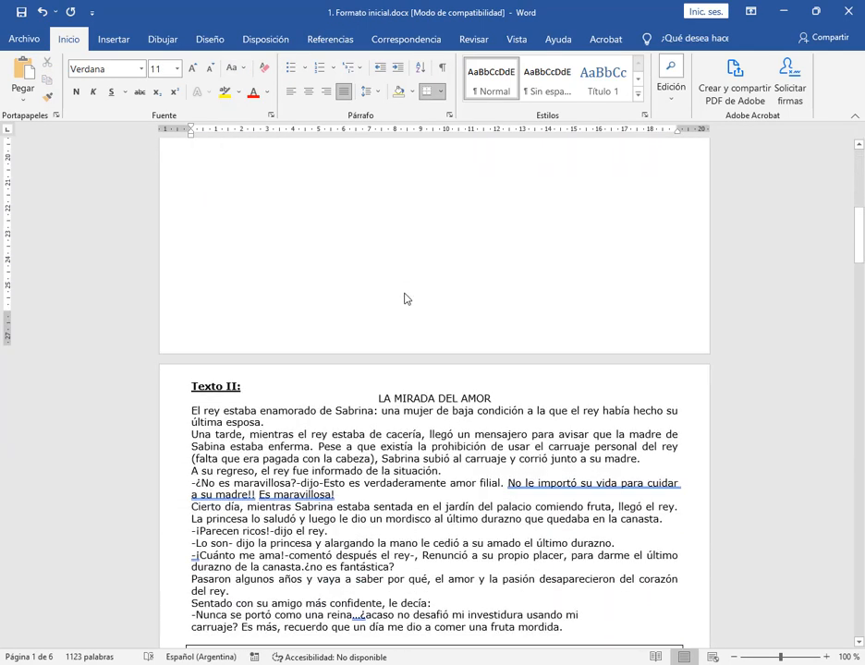
scroll(406, 297, "down", 2)
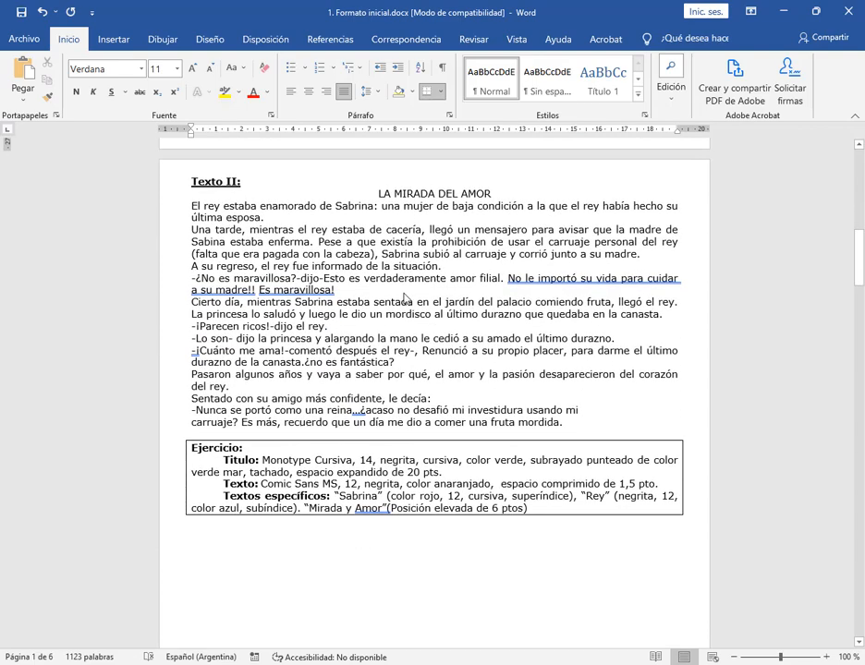
left_click_drag(373, 200, 492, 195)
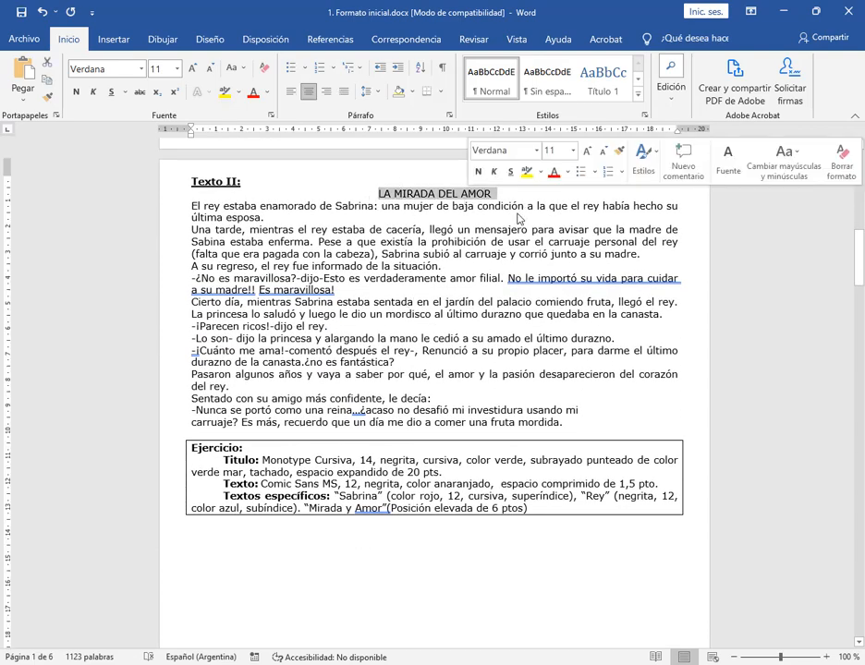
left_click(504, 314)
scroll(466, 337, "up", 15)
scroll(467, 328, "up", 6)
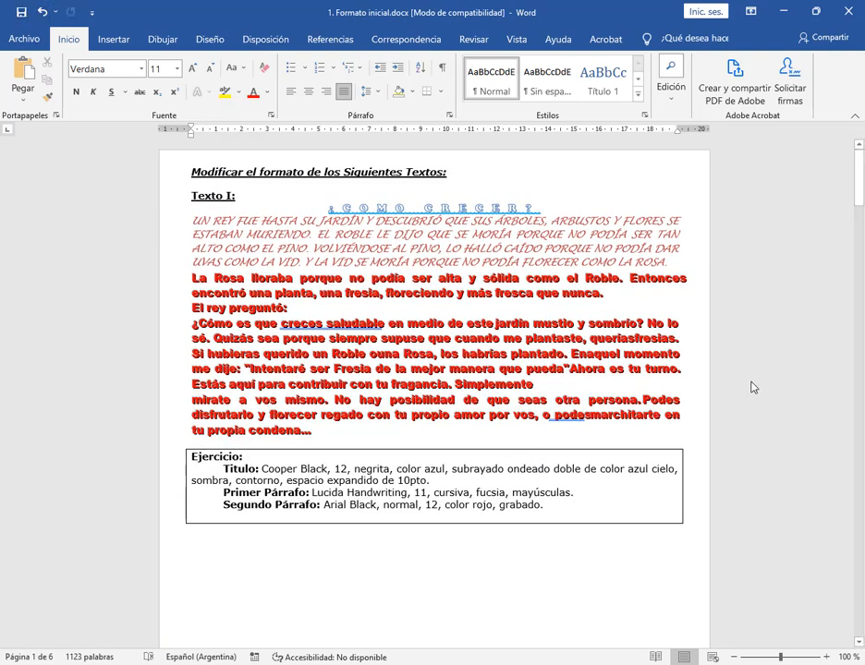
scroll(560, 331, "down", 9)
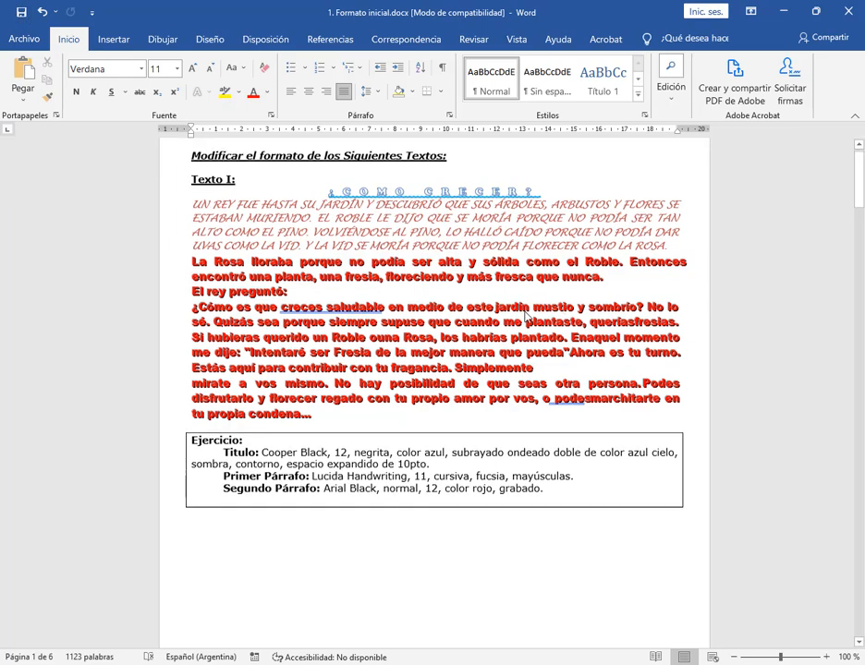
scroll(480, 284, "down", 13)
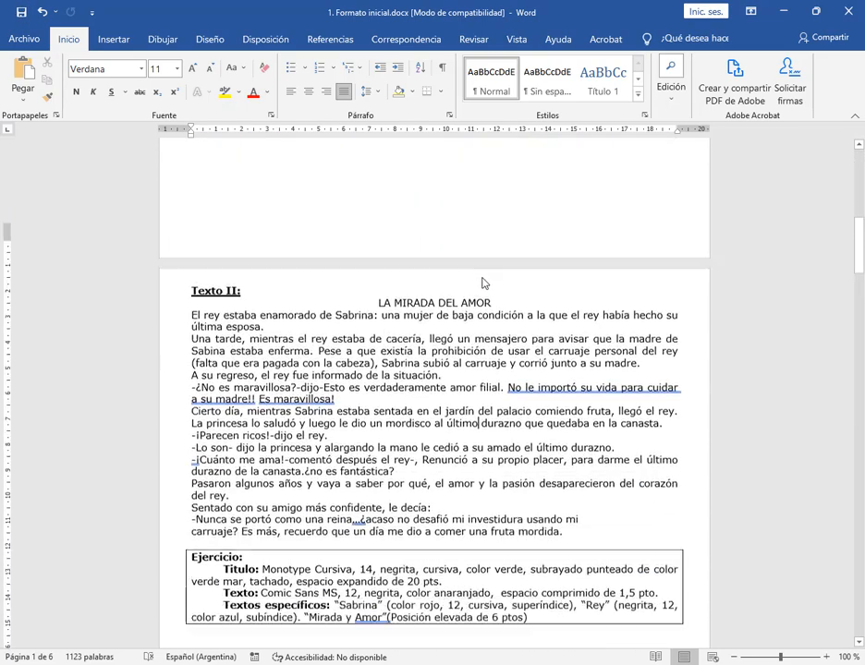
scroll(490, 283, "up", 3)
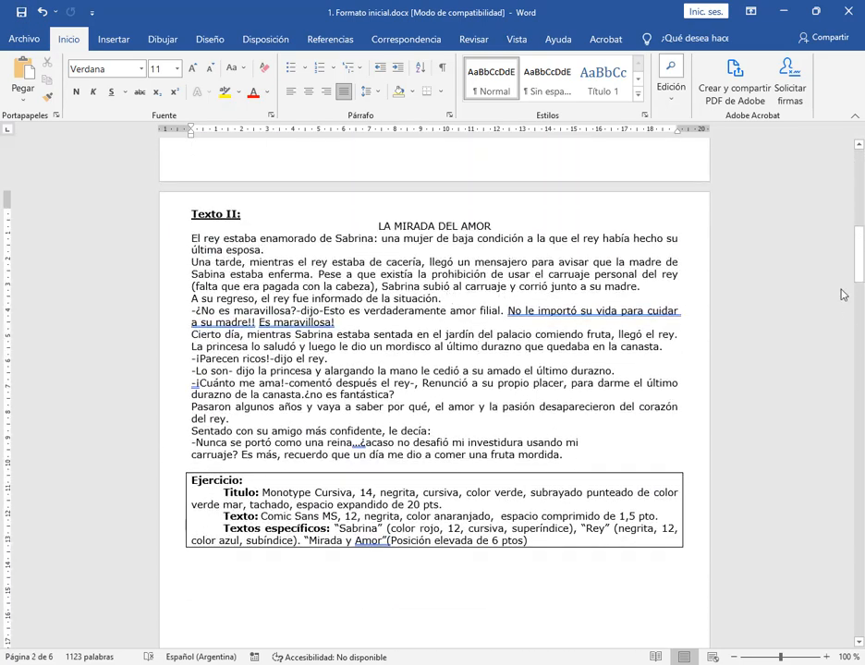
scroll(616, 337, "down", 13)
scroll(616, 336, "down", 9)
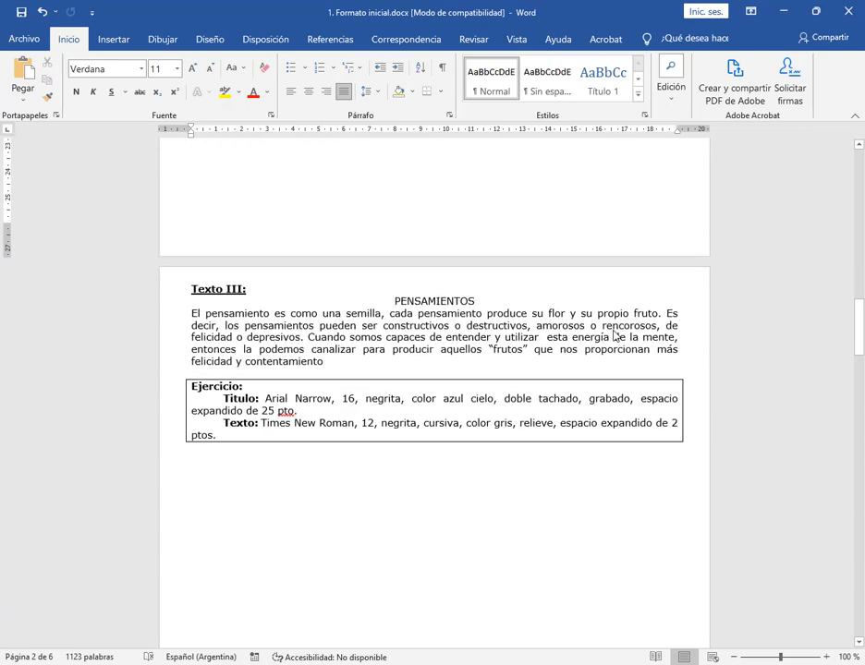
Review the Texto III to Texto VI exercises and the Ejercicio Final, and return to Texto II
scroll(553, 367, "down", 20)
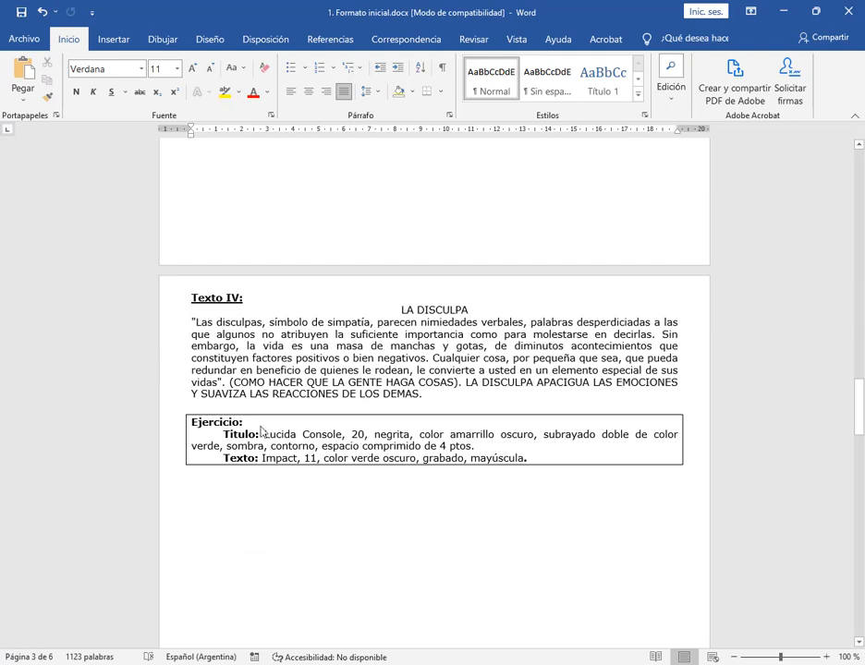
scroll(518, 365, "down", 20)
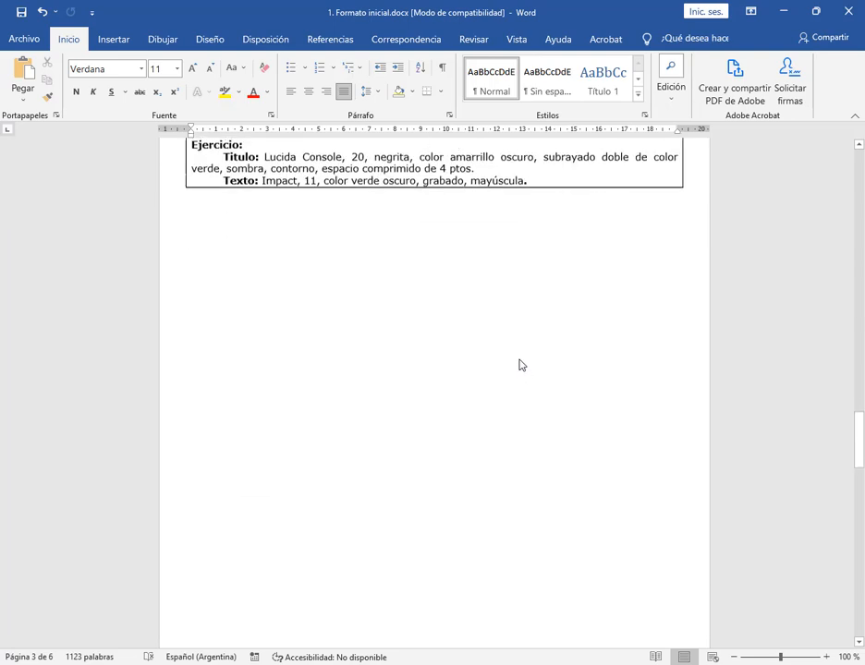
scroll(519, 367, "down", 6)
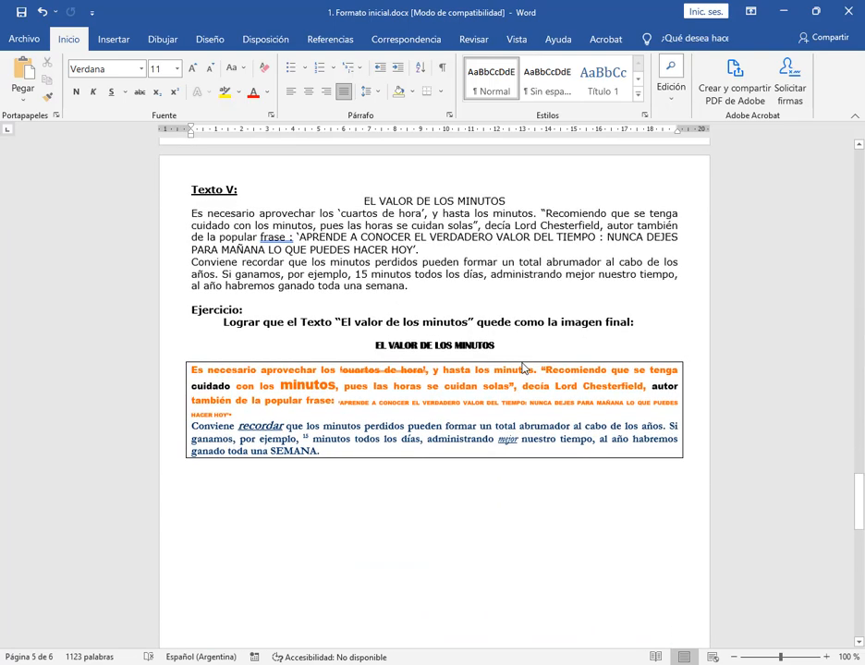
scroll(522, 369, "down", 7)
scroll(522, 368, "down", 11)
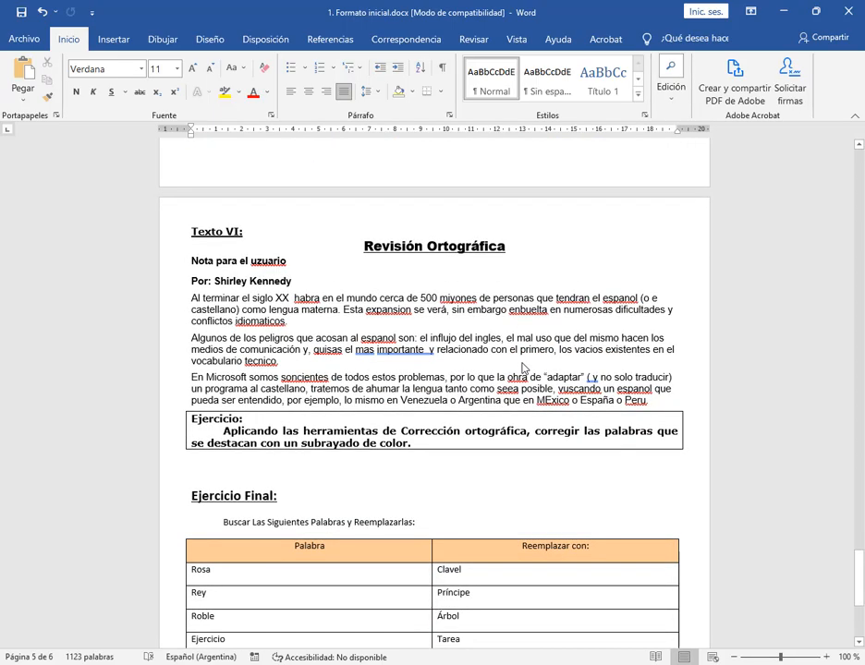
scroll(522, 368, "up", 9)
scroll(522, 369, "up", 1)
left_click_drag(862, 528, 863, 178)
scroll(545, 425, "down", 15)
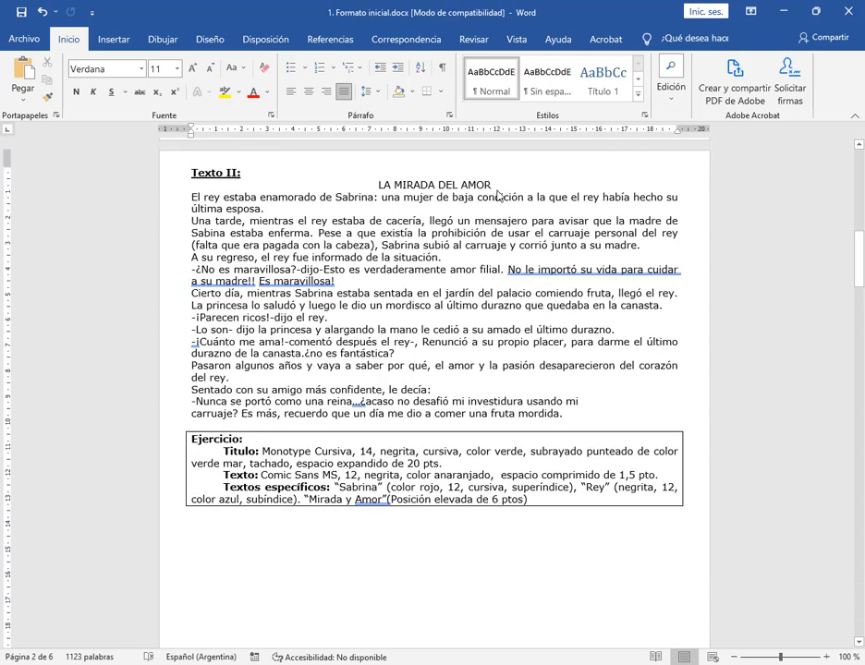
Insert a blank line below the Texto II title LA MIRADA DEL AMOR and set the title to Monotype Corsiva, size 14
left_click(498, 195)
key("Return")
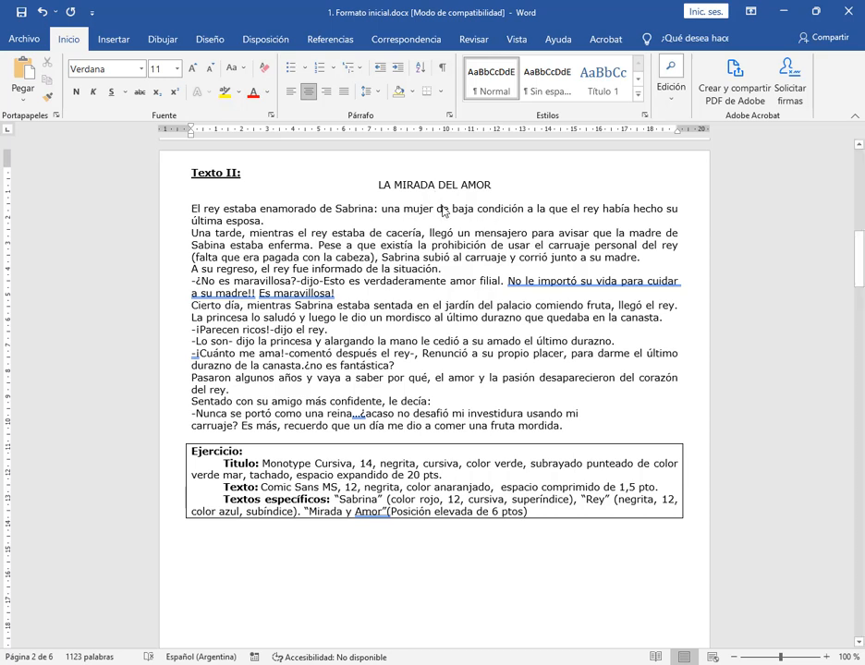
left_click_drag(370, 186, 528, 190)
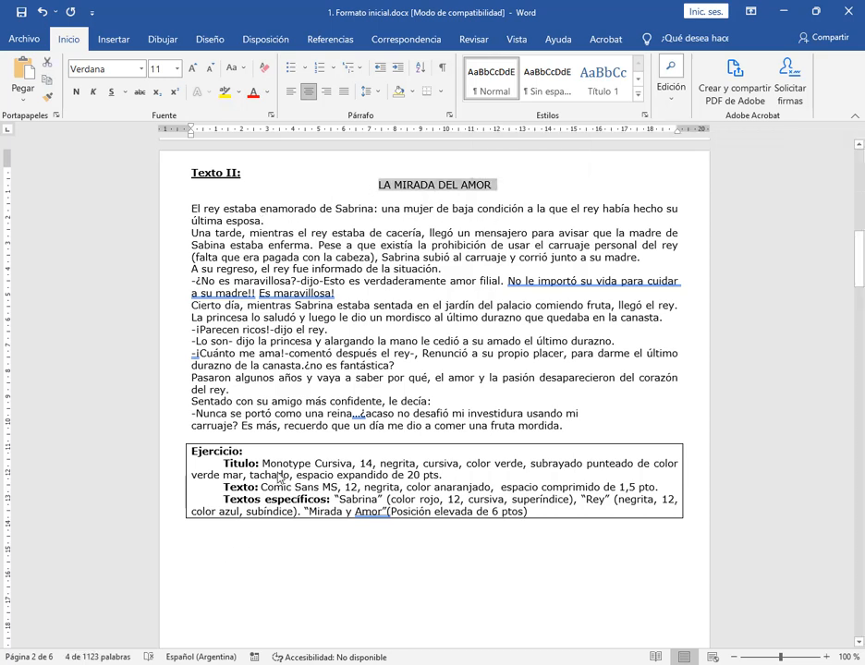
left_click(142, 68)
type("Mono")
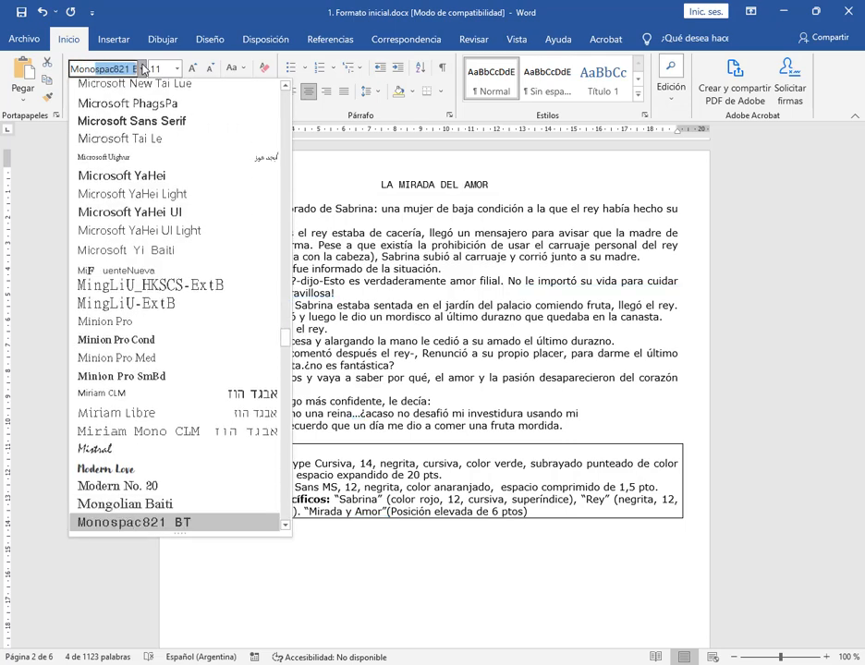
type("type Corsi")
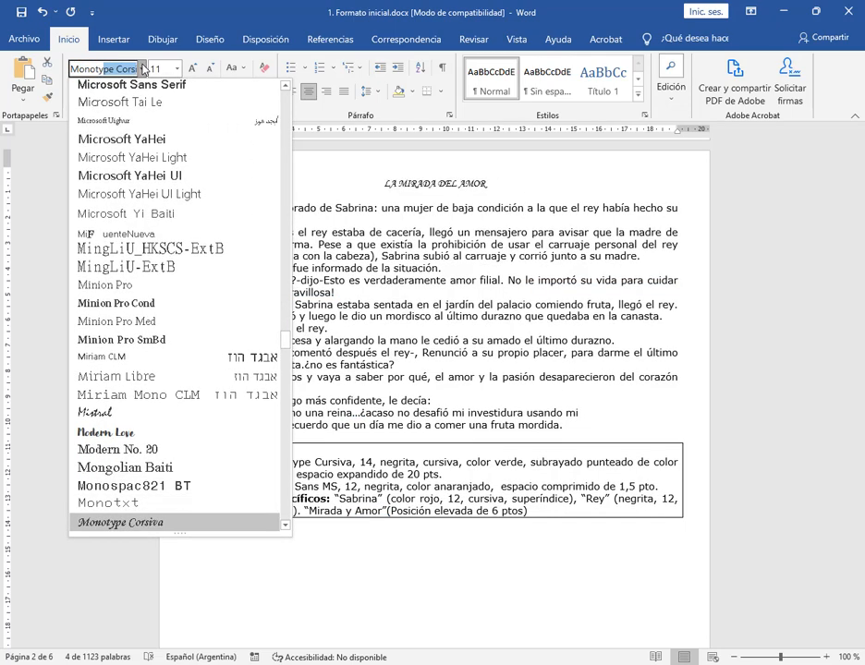
key("Return")
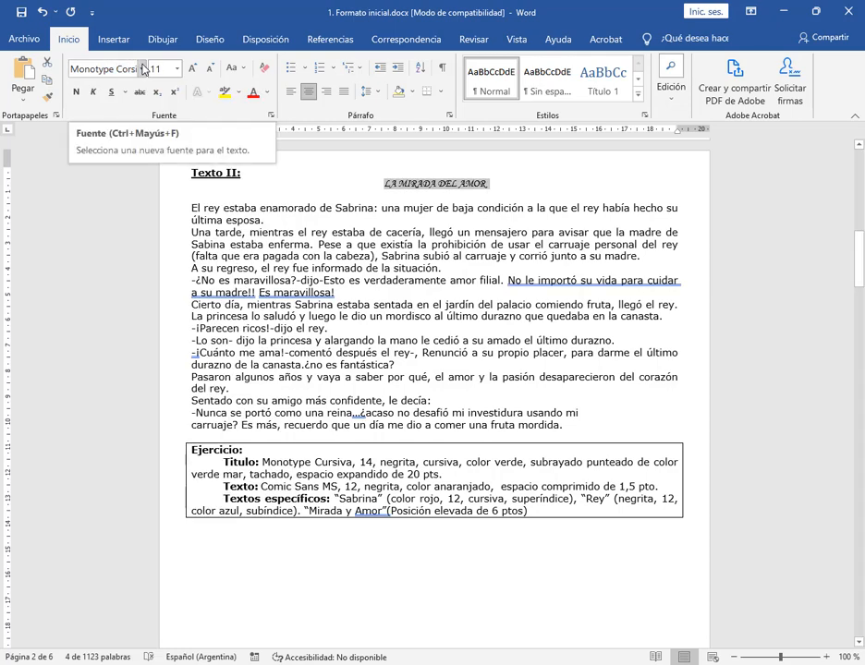
left_click(175, 68)
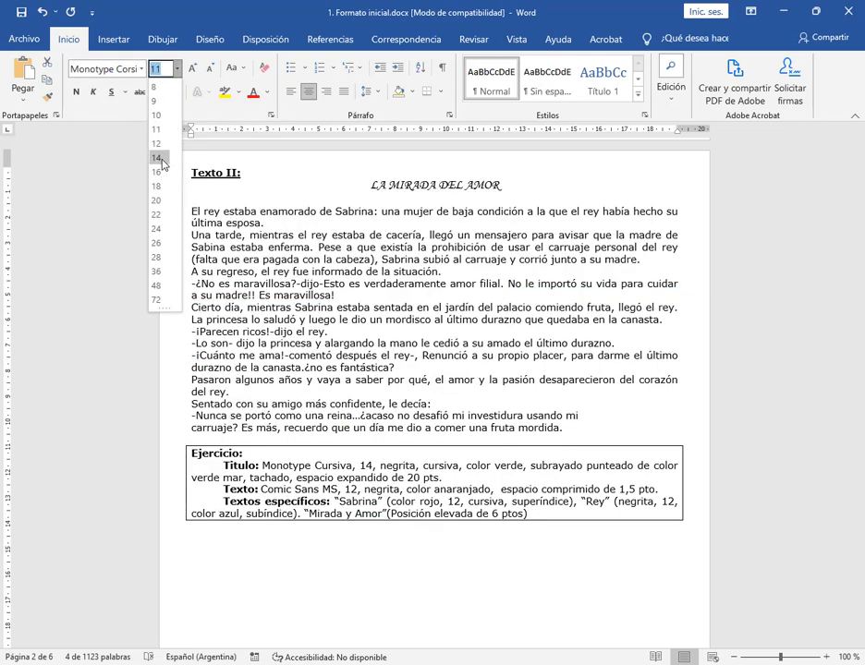
left_click(159, 157)
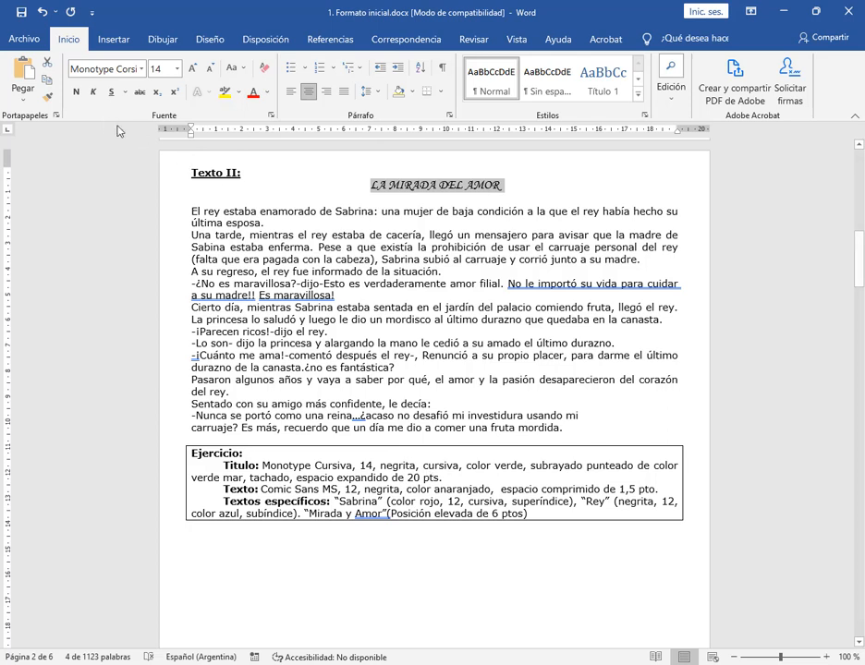
Make the Texto II title bold and italic, and color it with the standard green
left_click(76, 93)
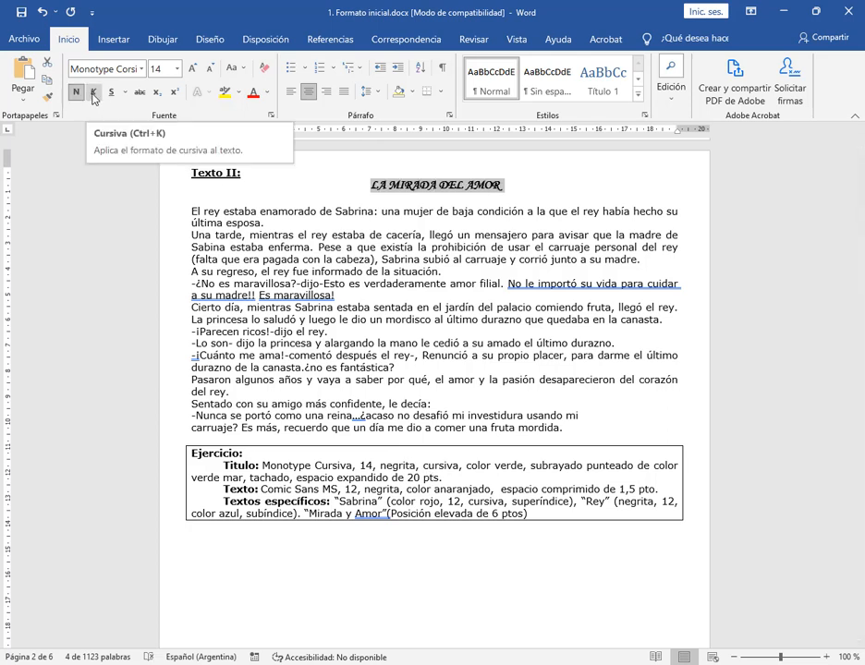
left_click(92, 94)
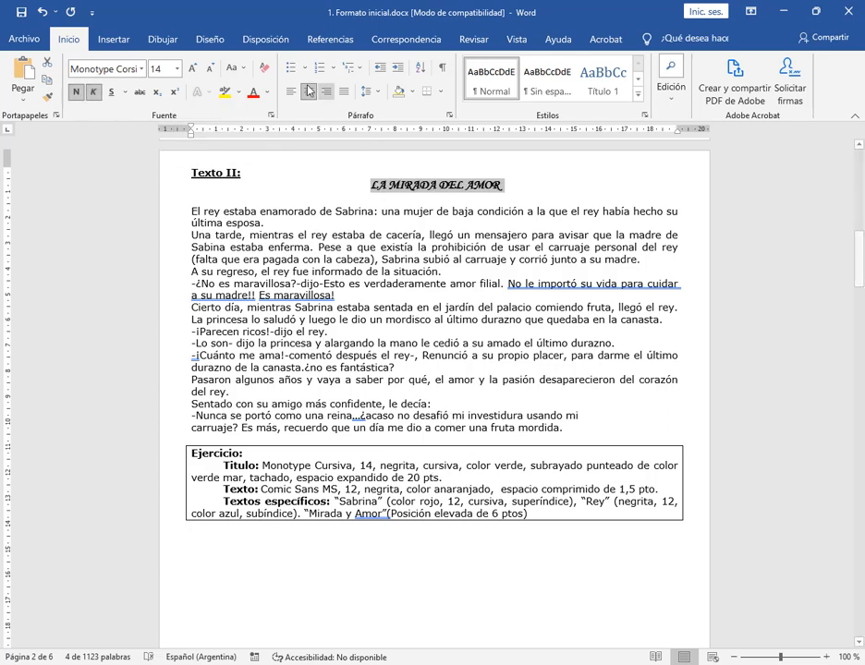
left_click(267, 91)
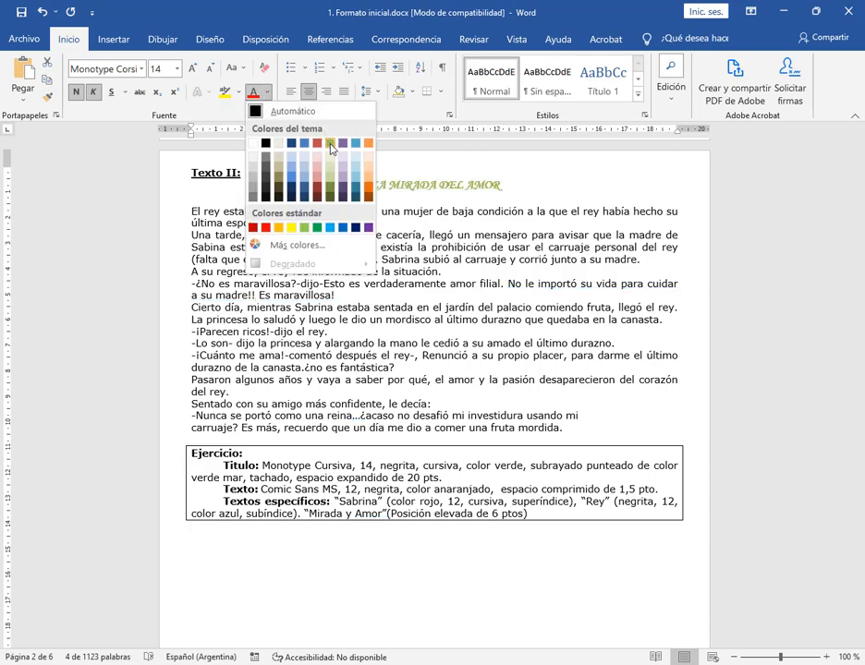
left_click(315, 228)
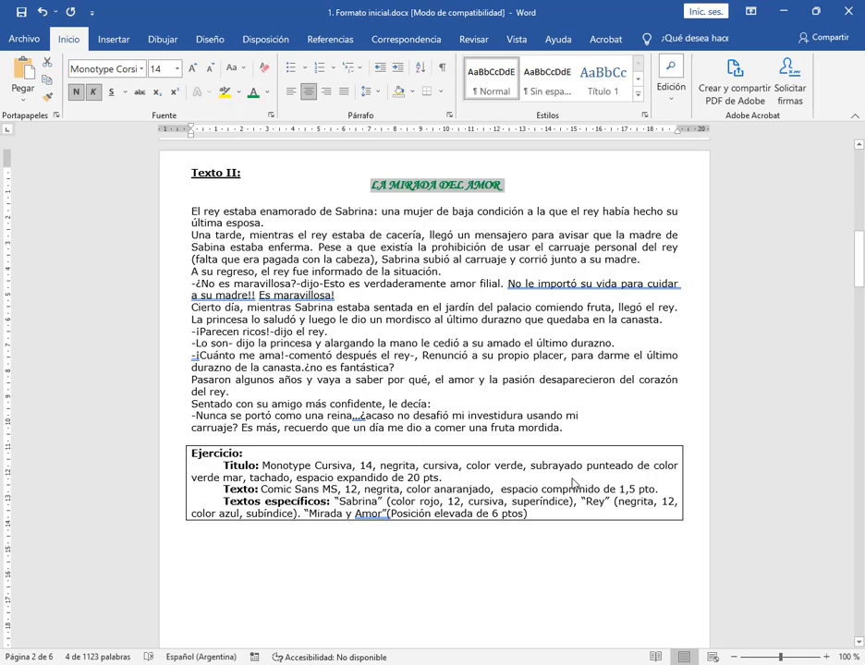
Apply a dotted underline (Subrayado punteado) to the title LA MIRADA DEL AMOR
left_click(126, 93)
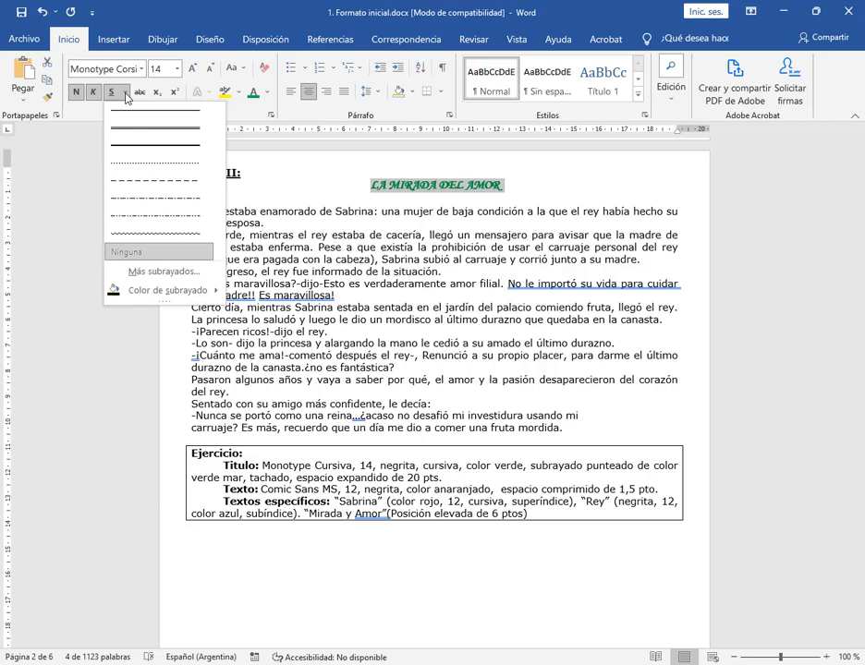
left_click(128, 173)
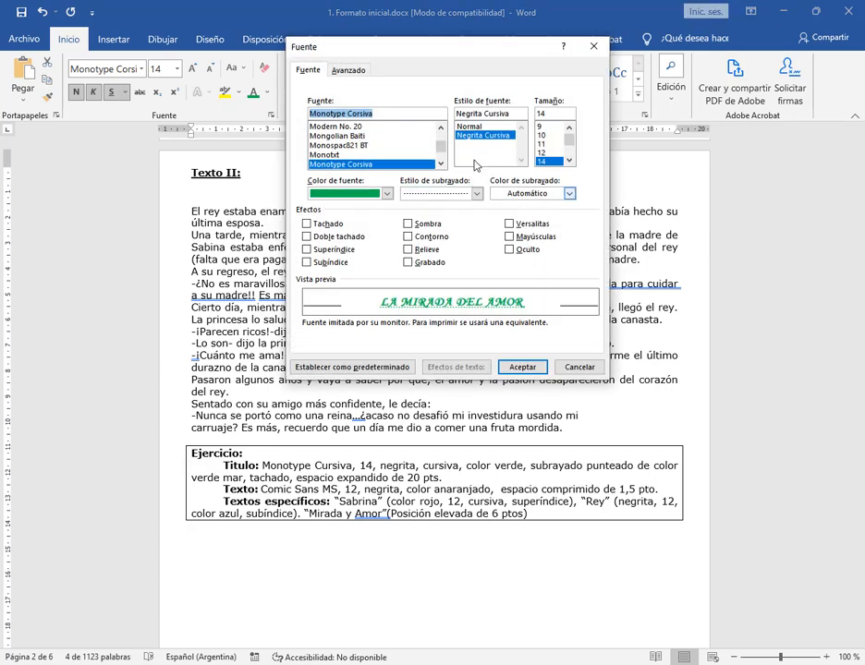
left_click(593, 47)
Open the custom (Personalizado) color picker for the underline color of the Texto II title
left_click(125, 93)
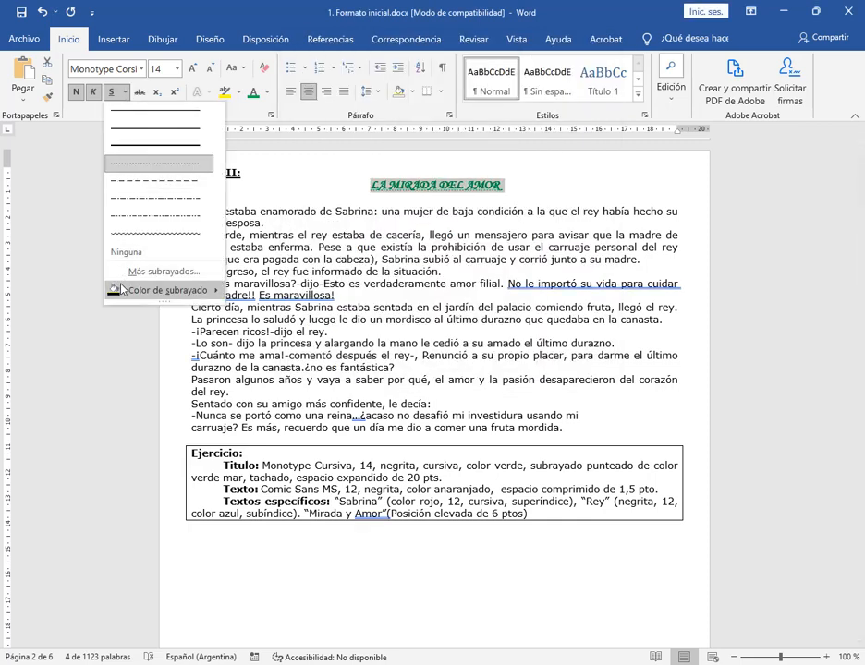
mouse_move(132, 299)
mouse_move(216, 296)
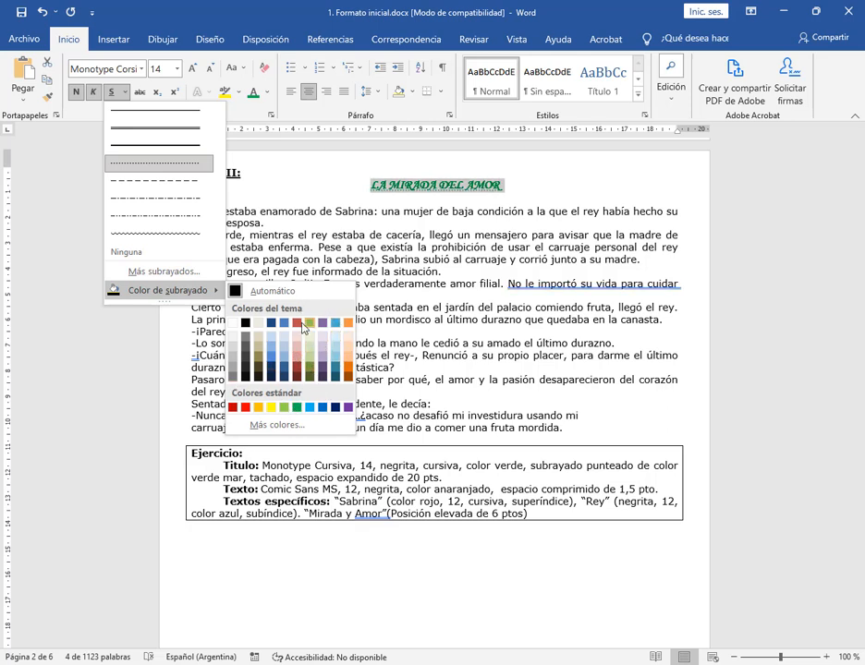
left_click(264, 426)
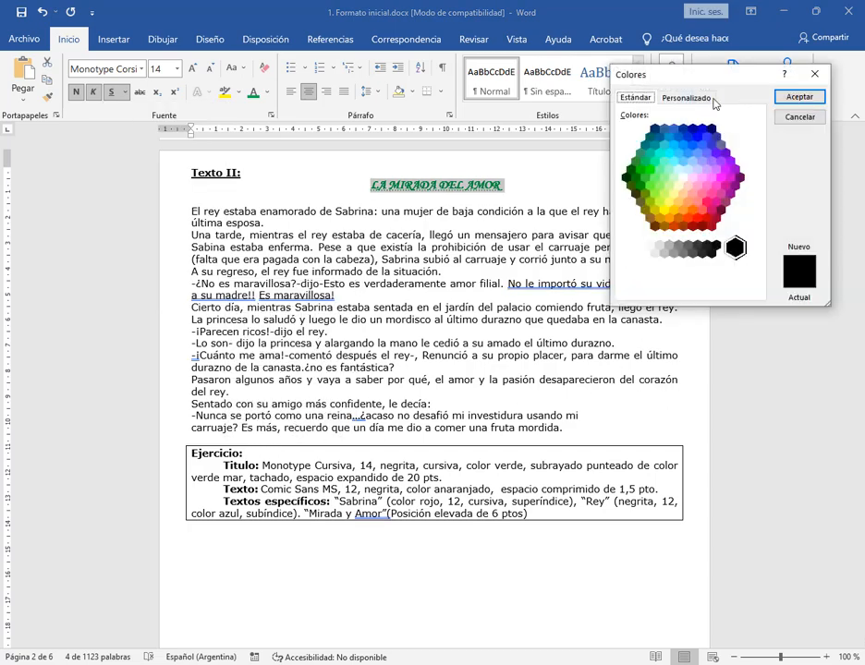
left_click_drag(711, 75, 666, 104)
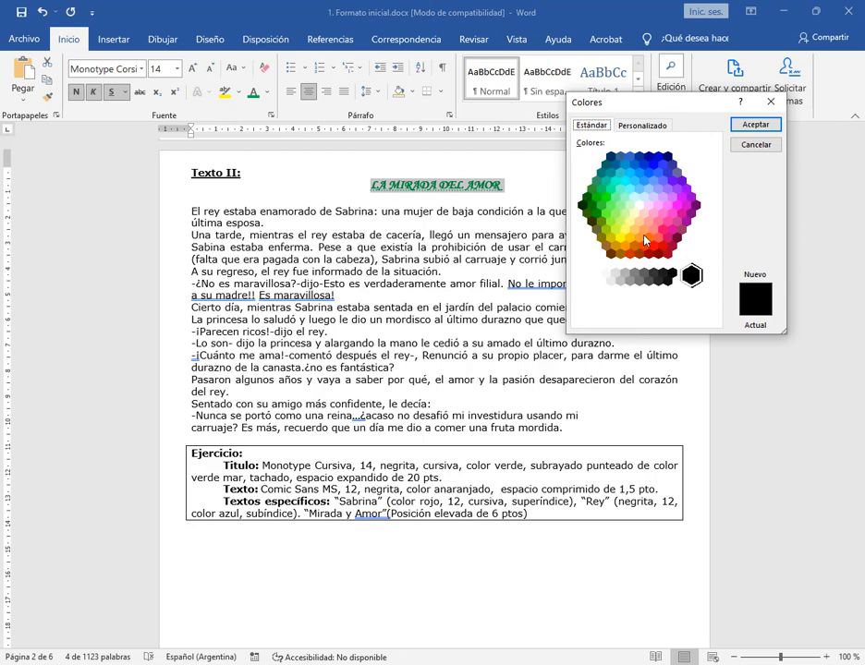
left_click(658, 127)
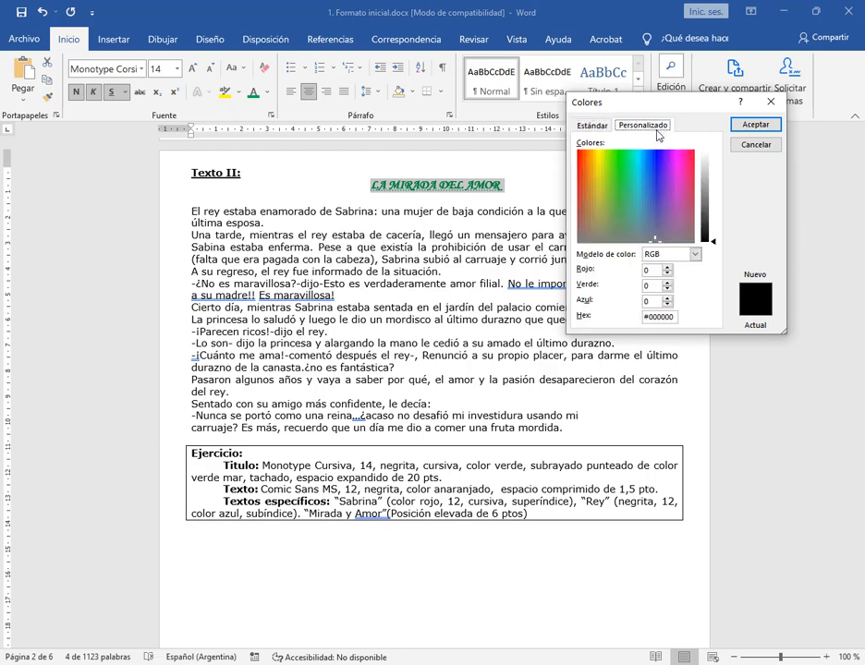
Try several hues for the title's underline in the custom color spectrum, comparing the new and current color
left_click(638, 199)
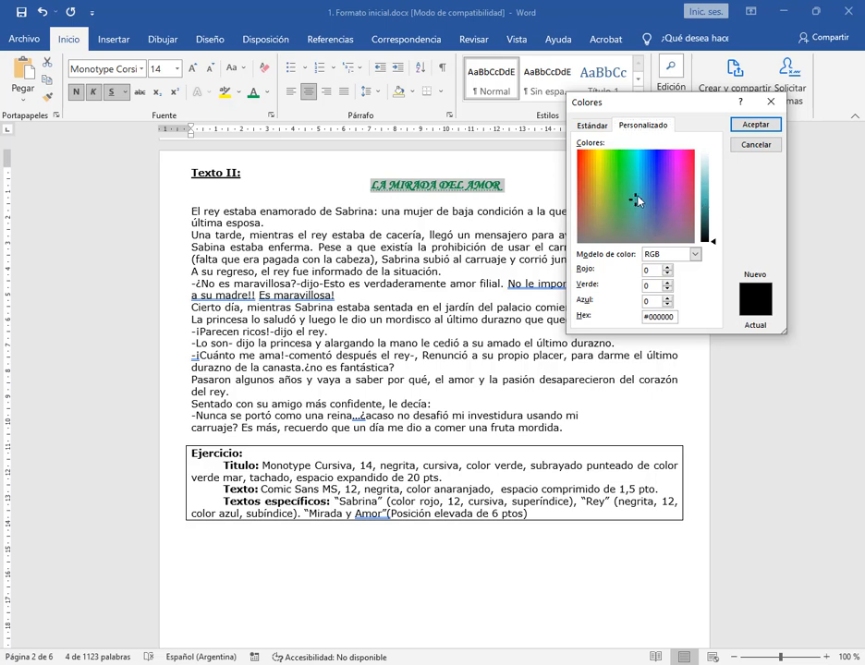
left_click(637, 192)
left_click(634, 187)
left_click_drag(621, 162, 602, 192)
mouse_move(728, 268)
left_mouse_down()
mouse_move(773, 301)
mouse_move(786, 334)
left_mouse_up()
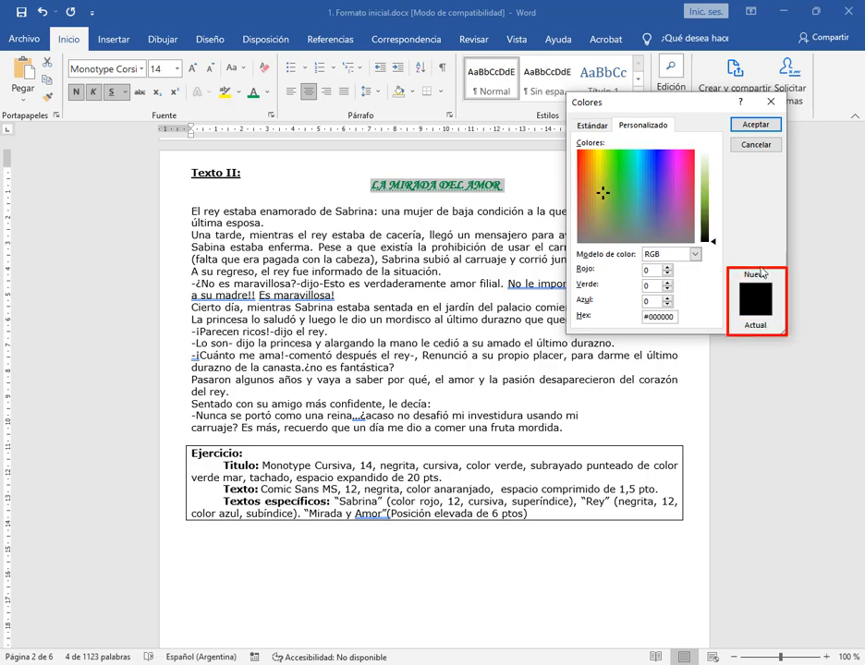
key("Escape")
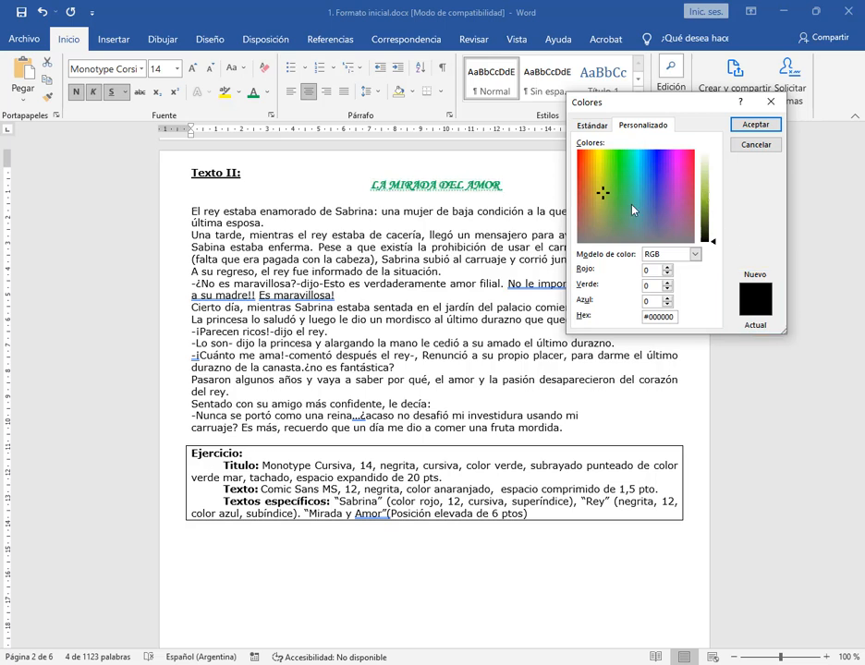
mouse_move(602, 195)
left_mouse_down()
mouse_move(617, 177)
mouse_move(591, 158)
mouse_move(581, 173)
mouse_move(614, 197)
mouse_move(612, 186)
left_mouse_up()
mouse_move(723, 146)
left_mouse_down()
mouse_move(720, 188)
mouse_move(697, 248)
left_mouse_up()
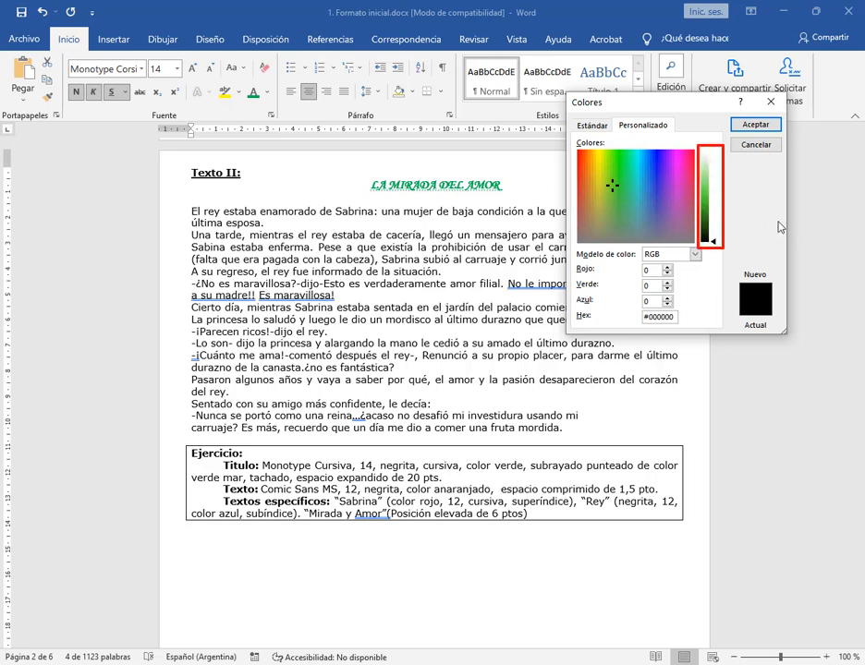
left_click_drag(766, 221, 719, 243)
key("Escape")
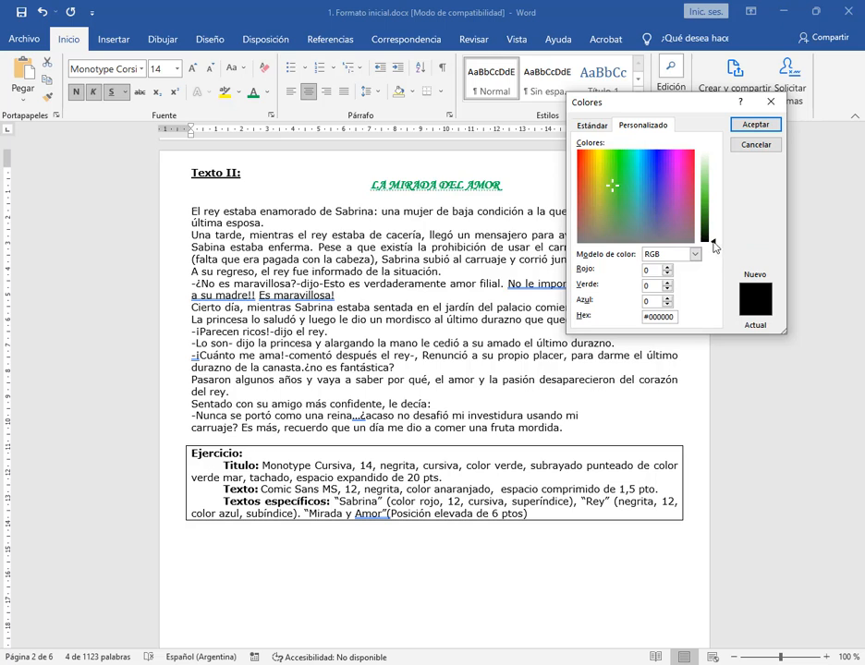
Raise the brightness and pick a sea green, RGB 105, 197, 162 (#69C5A2), as the title's underline color
mouse_move(715, 245)
left_mouse_down()
mouse_move(720, 152)
mouse_move(718, 193)
left_mouse_up()
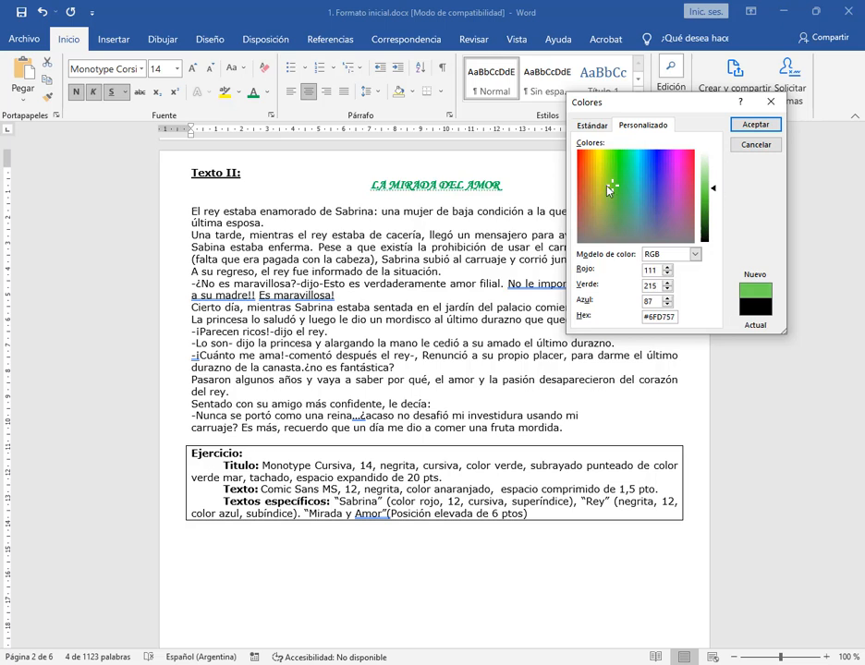
left_click_drag(609, 185, 628, 203)
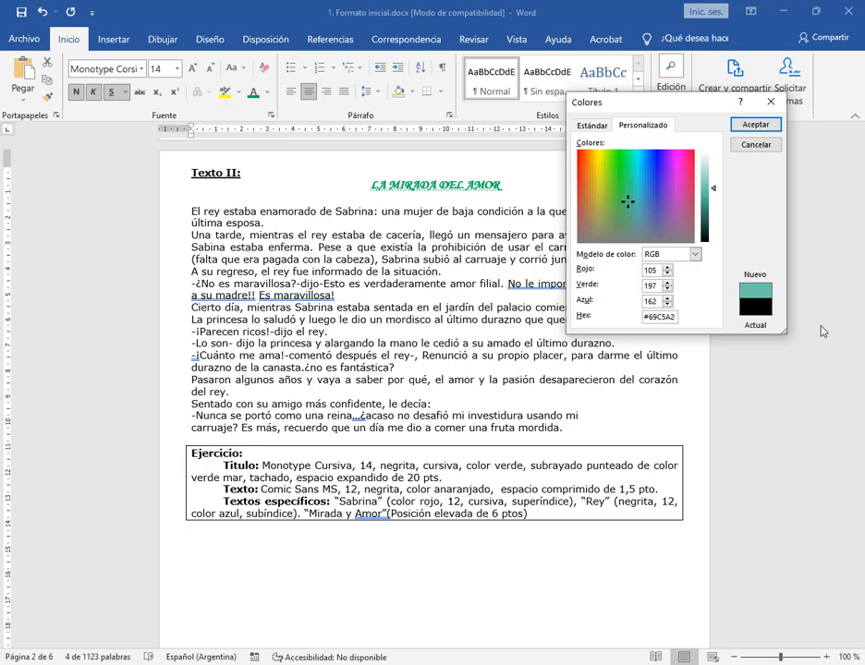
left_click(747, 126)
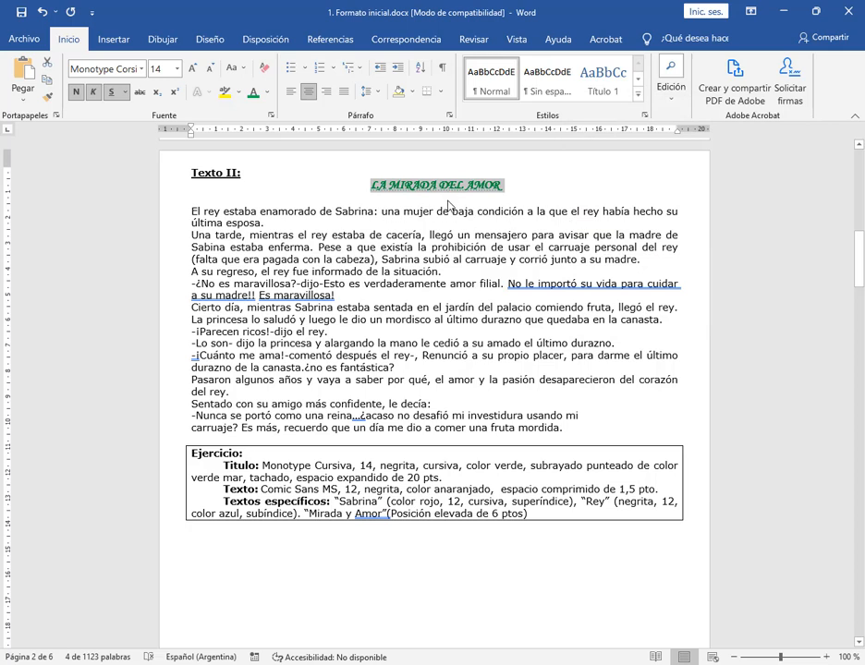
left_click(534, 187)
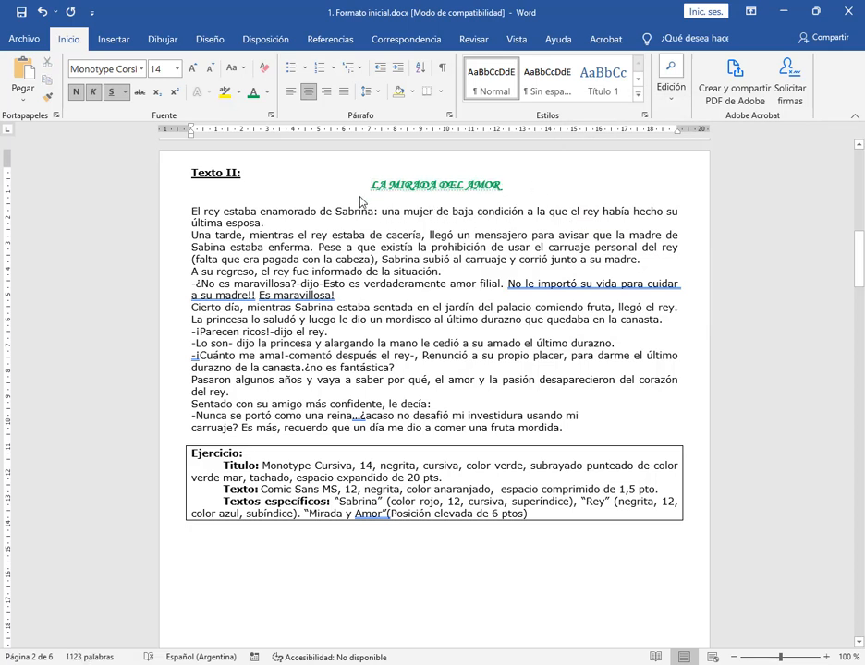
Apply strikethrough to the title LA MIRADA DEL AMOR and expand its character spacing (Expandido) by 20 pt
left_click_drag(368, 188, 506, 188)
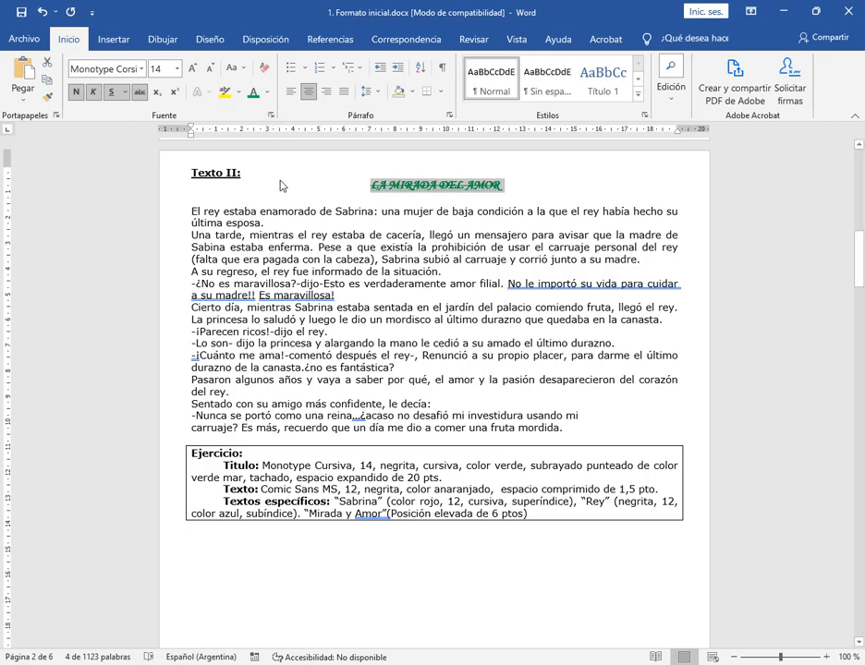
left_click(270, 115)
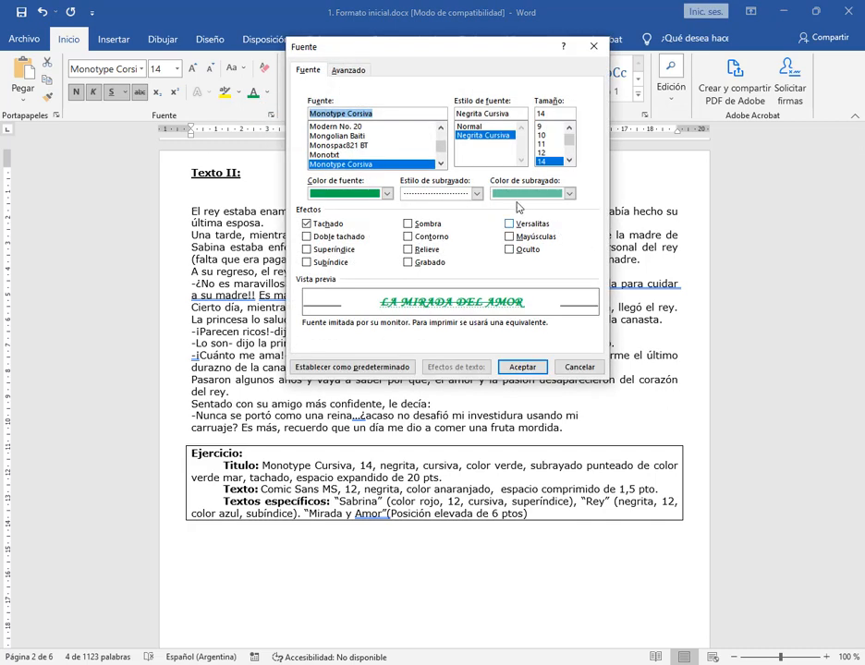
left_click(359, 72)
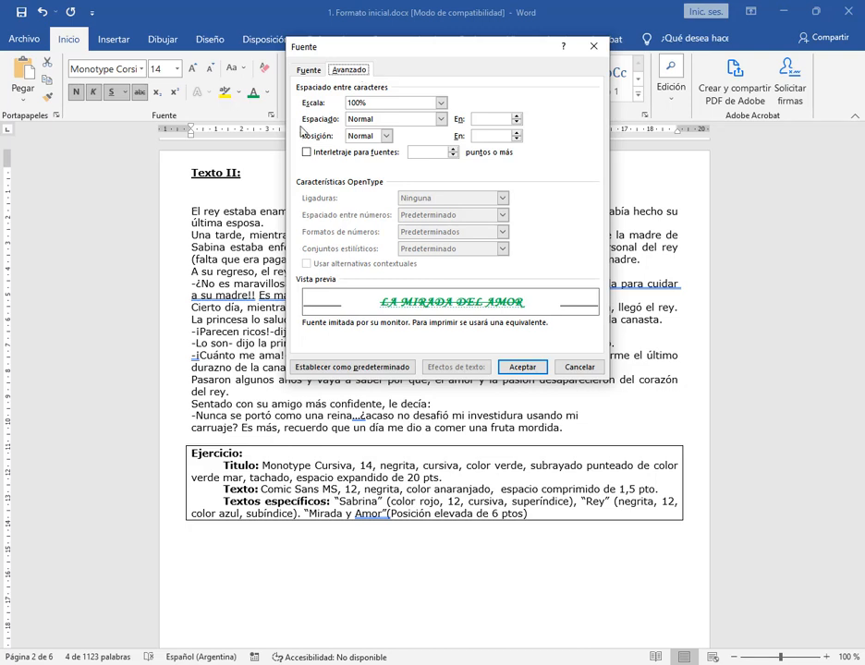
left_click(441, 119)
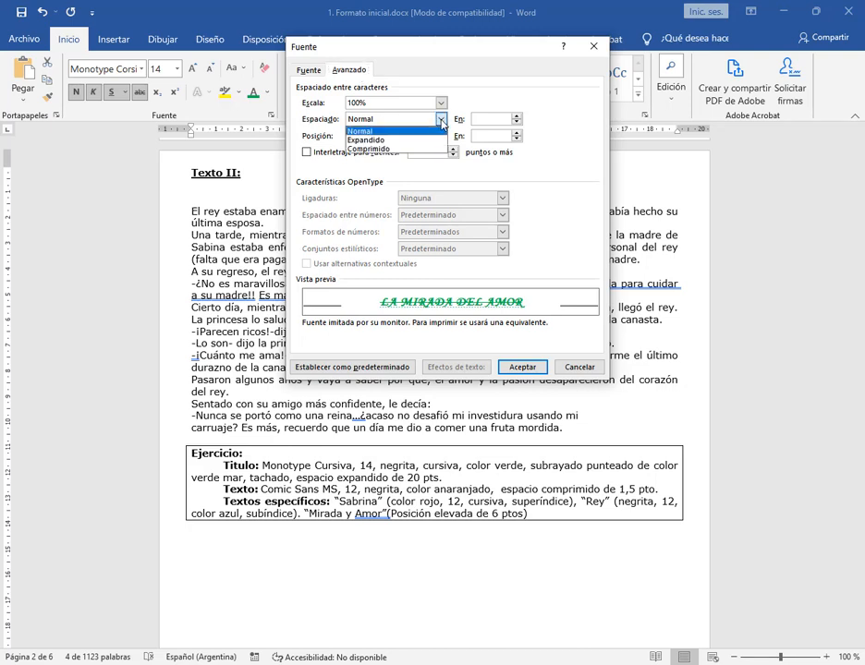
left_click(390, 142)
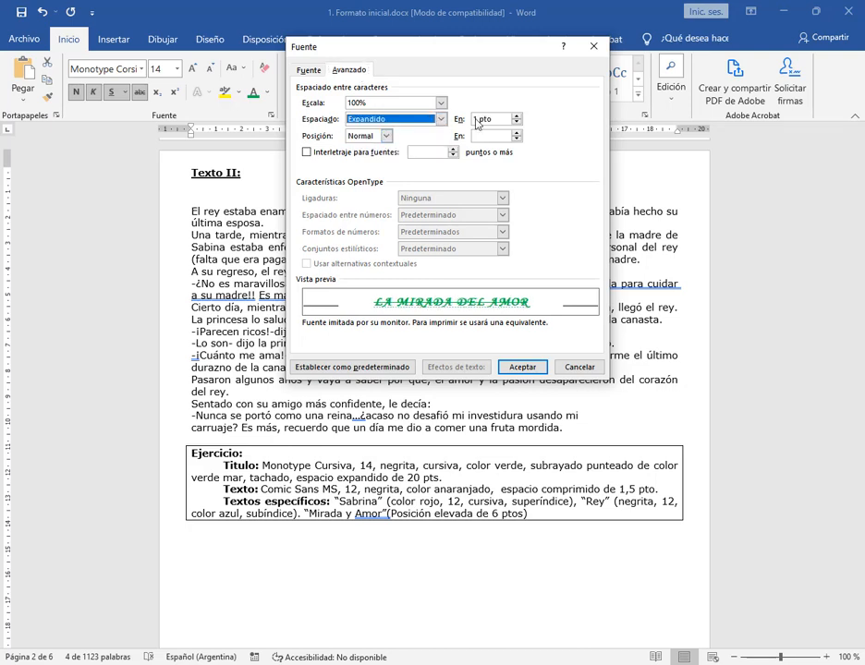
left_click(479, 121)
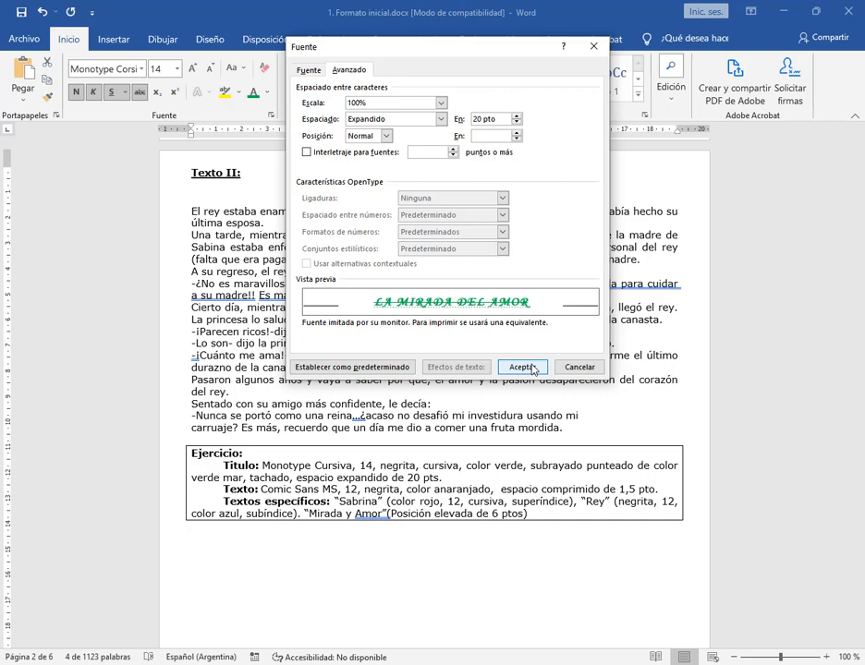
left_click(532, 369)
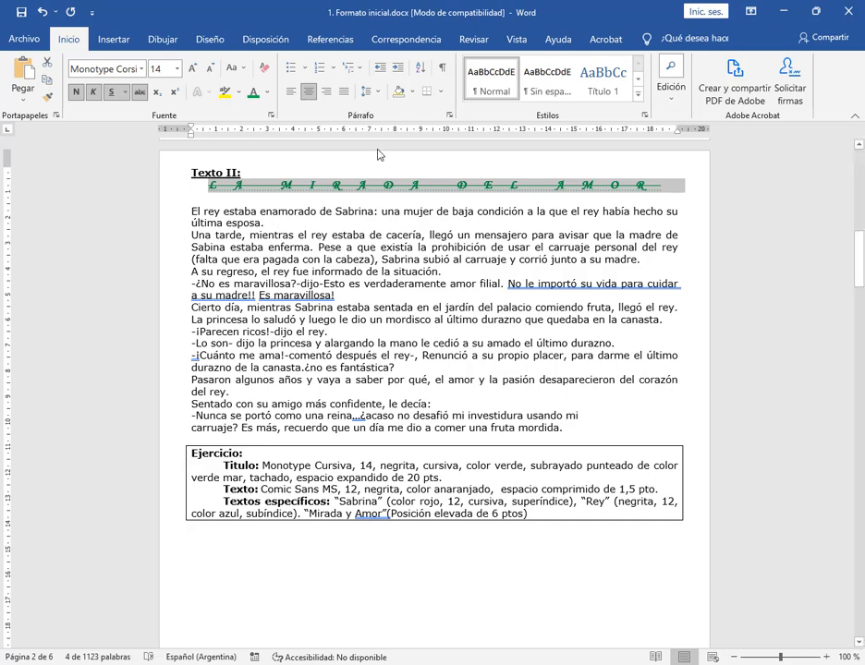
Review the title's advanced spacing settings, and undo and redo the expanded spacing to compare both versions
left_click(270, 117)
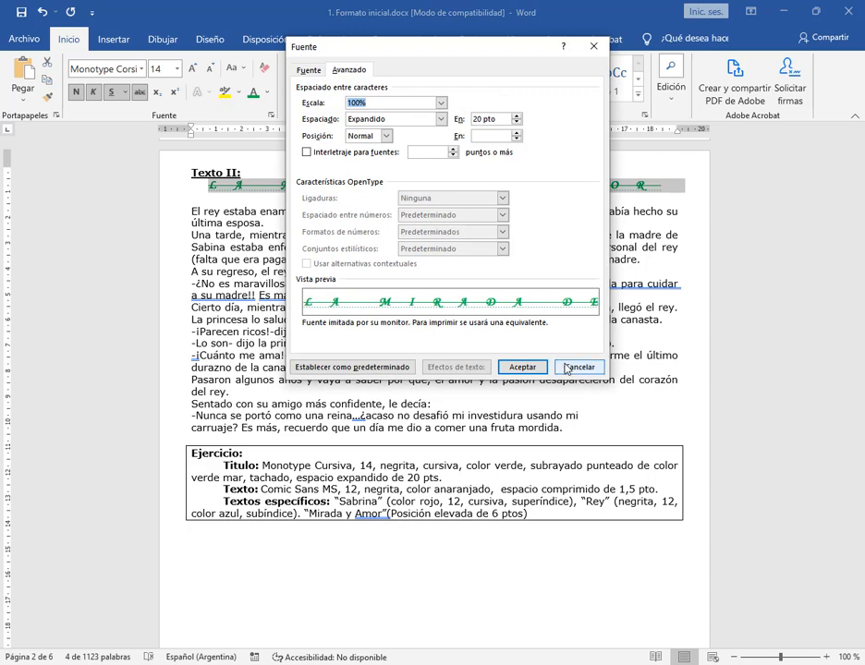
key("Escape")
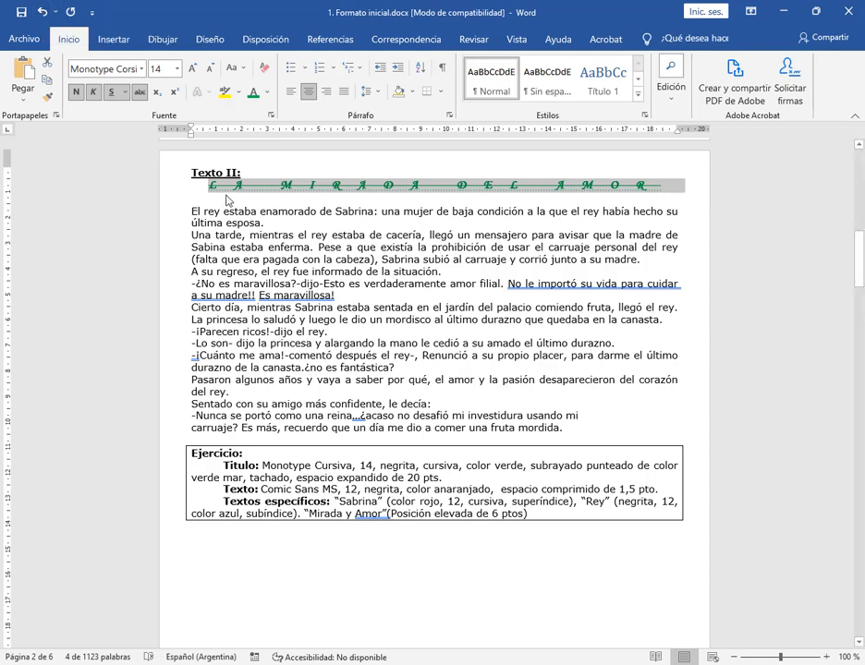
left_click(43, 13)
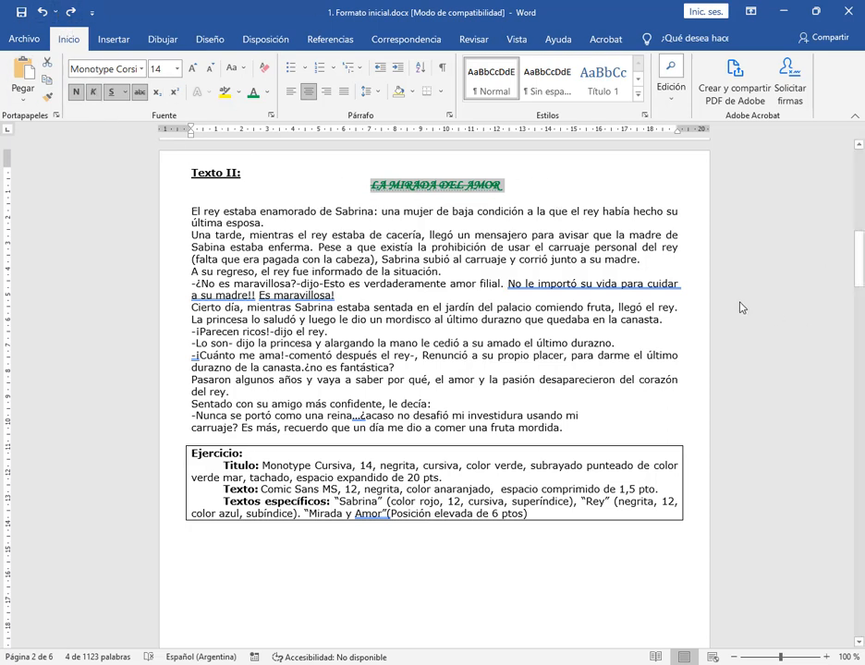
left_click(70, 11)
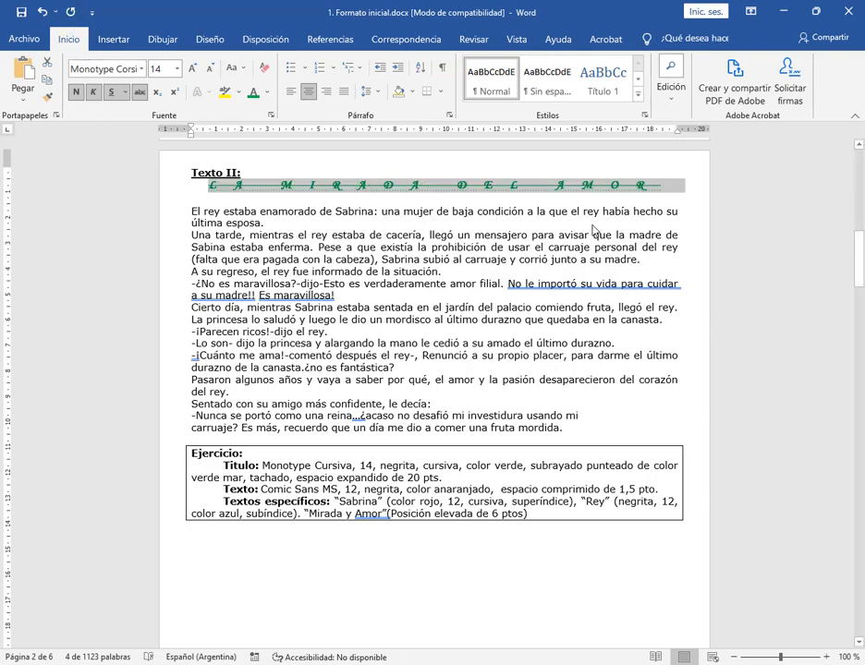
Insert a blank line between the Texto II heading and the title LA MIRADA DEL AMOR
left_click(592, 235)
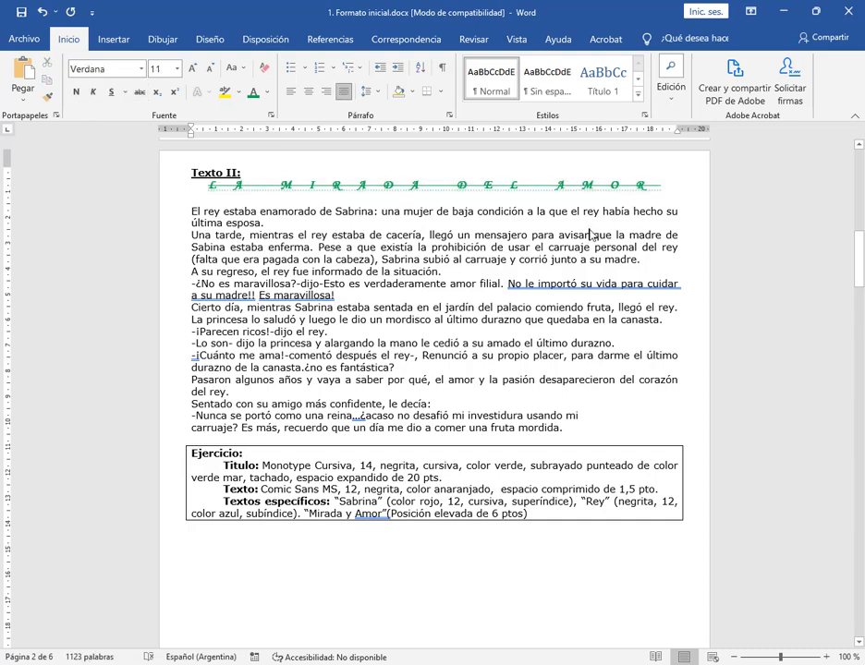
left_click(262, 176)
key("Return")
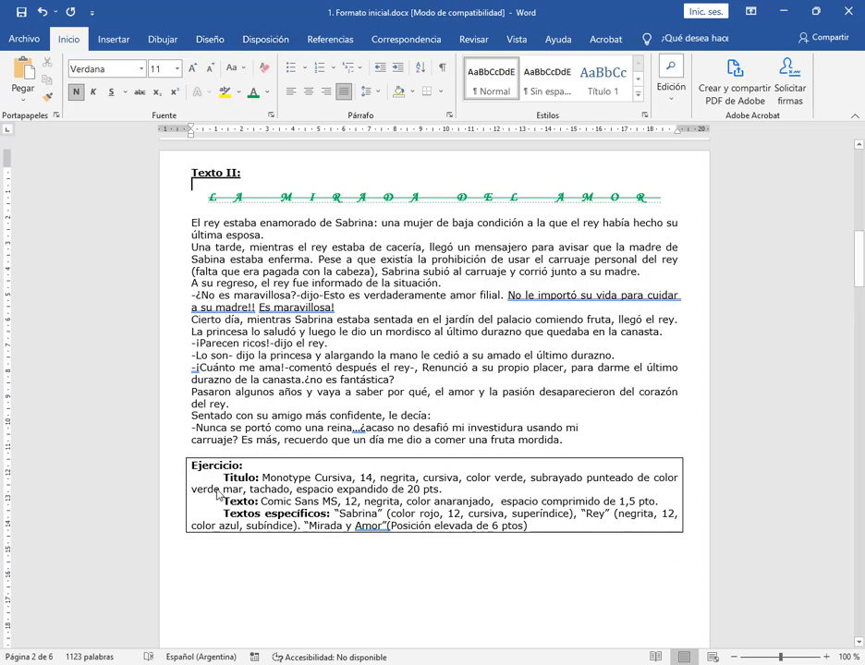
Set the whole body text of Texto II in Comic Sans MS, size 12
left_click_drag(194, 229, 562, 440)
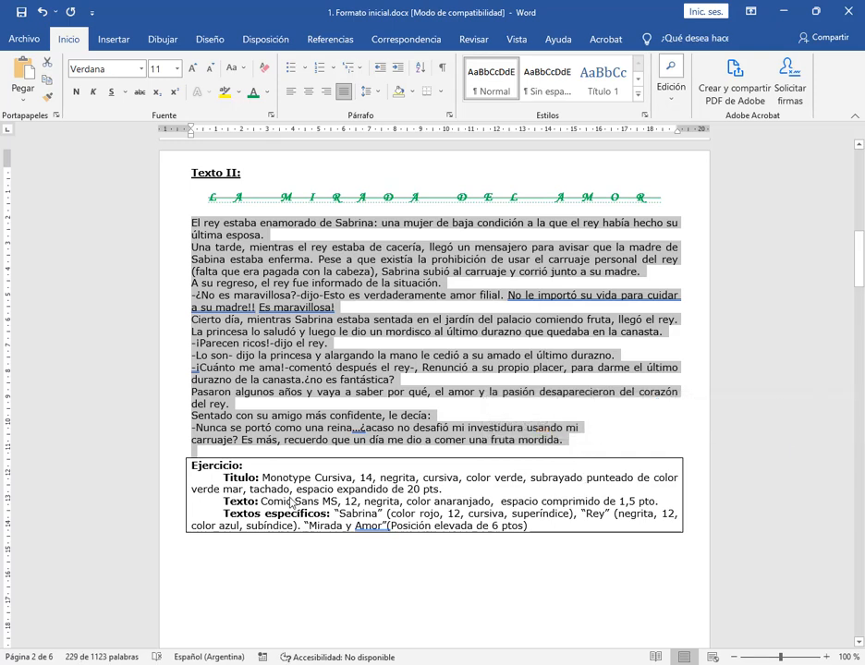
left_click(142, 69)
type("Comic Sans MS")
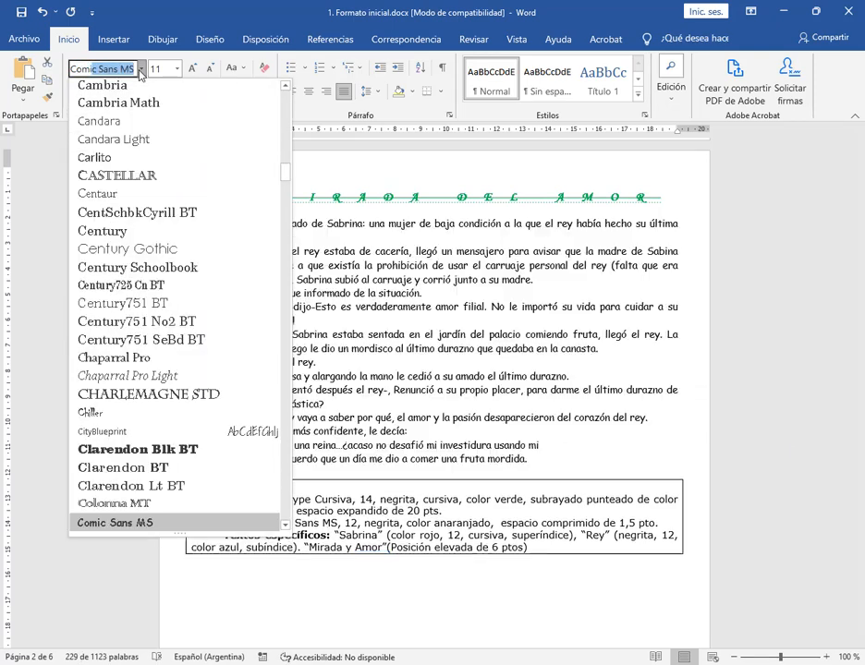
key("Return")
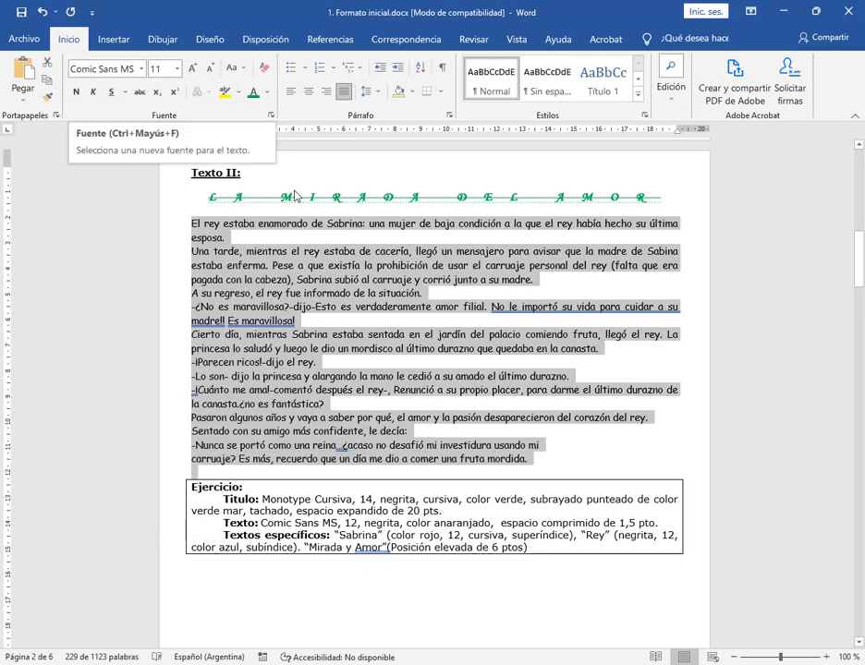
left_click(177, 69)
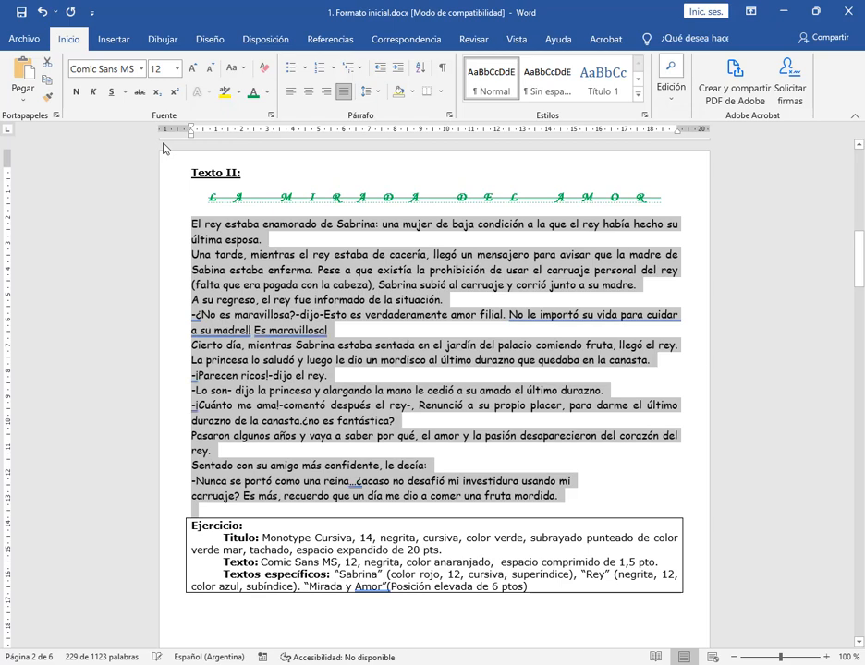
Make the Texto II body text bold and color it with the orange theme color
left_click(77, 91)
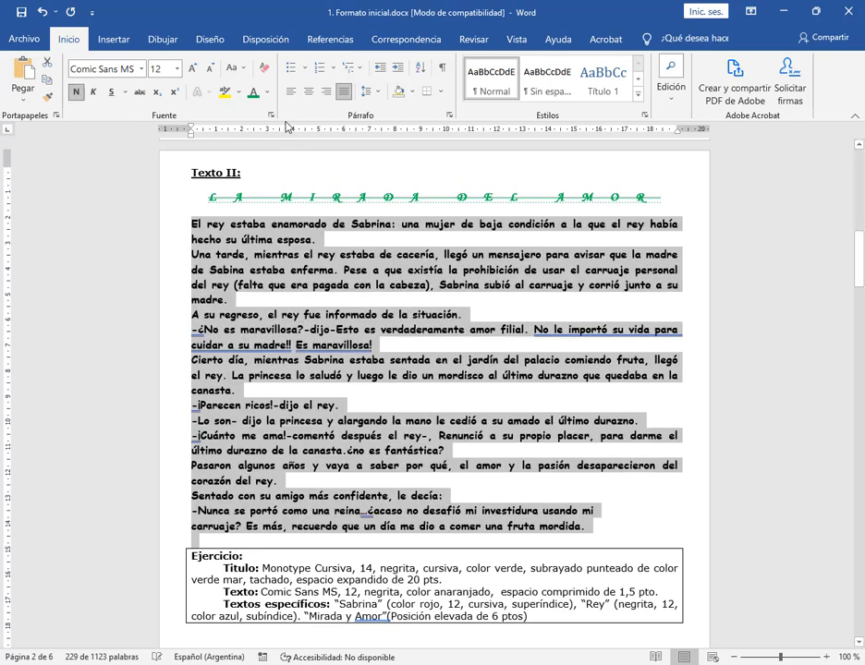
left_click(268, 93)
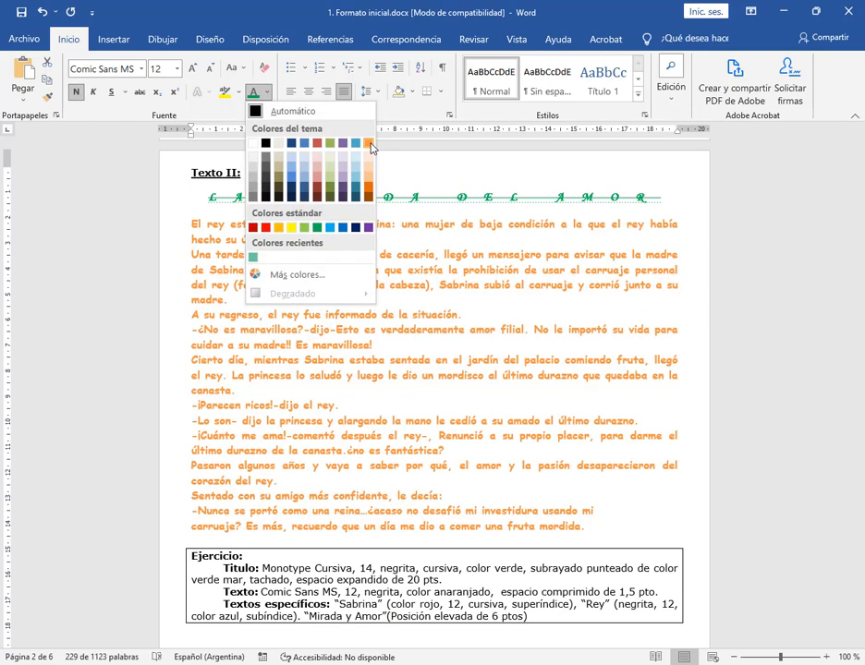
left_click(369, 145)
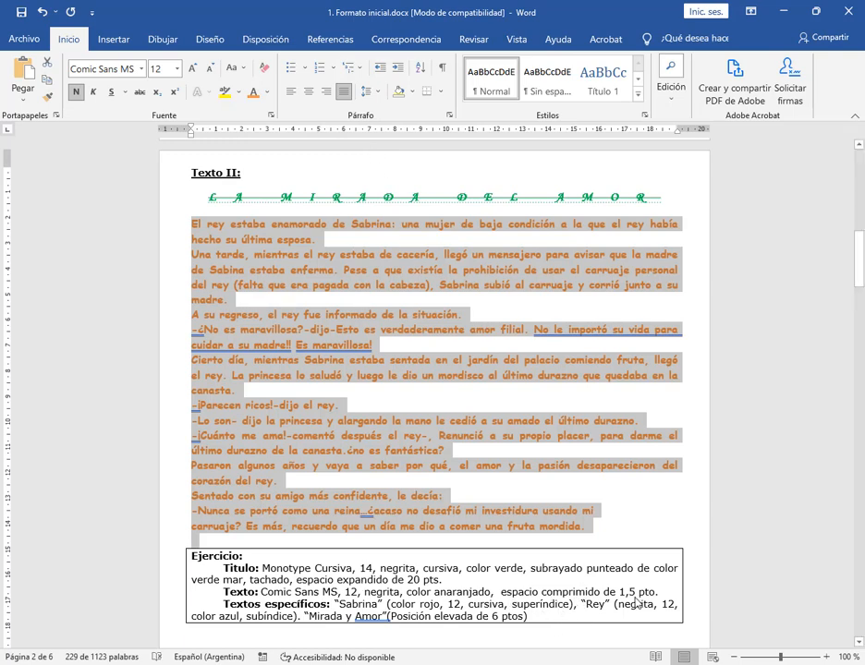
Condense the character spacing (Comprimido) of the Texto II body text by 1.5 pt
left_click(270, 114)
left_click(340, 73)
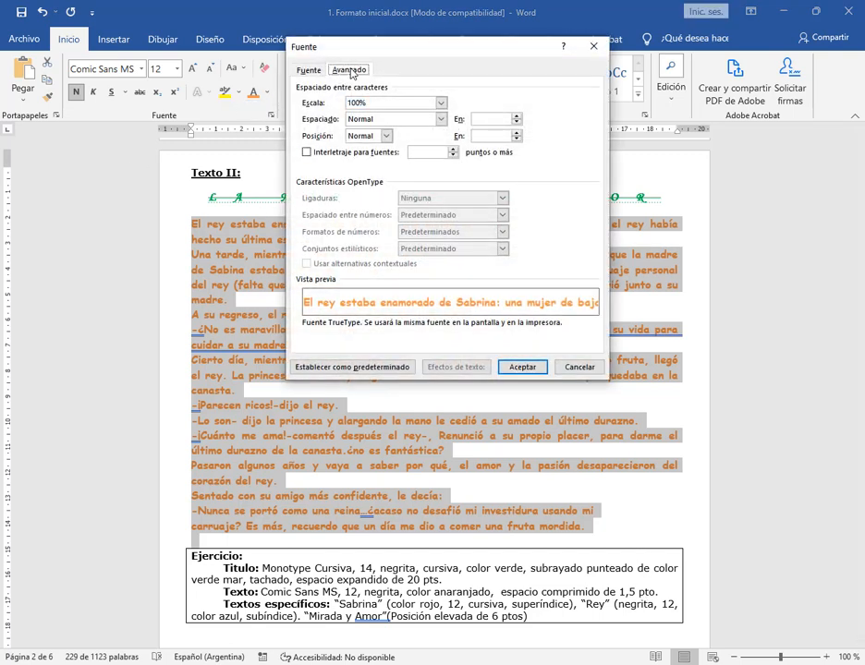
left_click(440, 120)
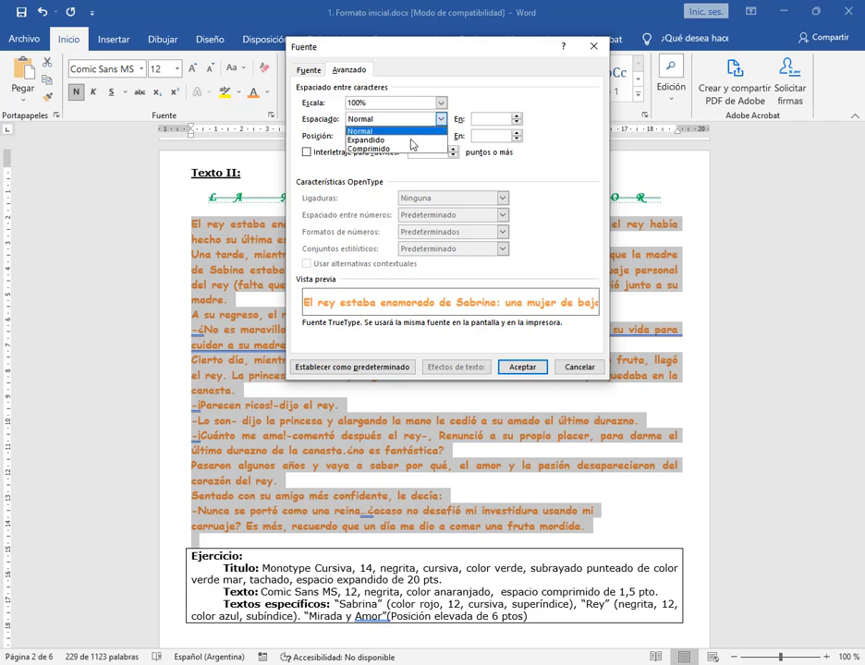
left_click(369, 144)
key("Tab")
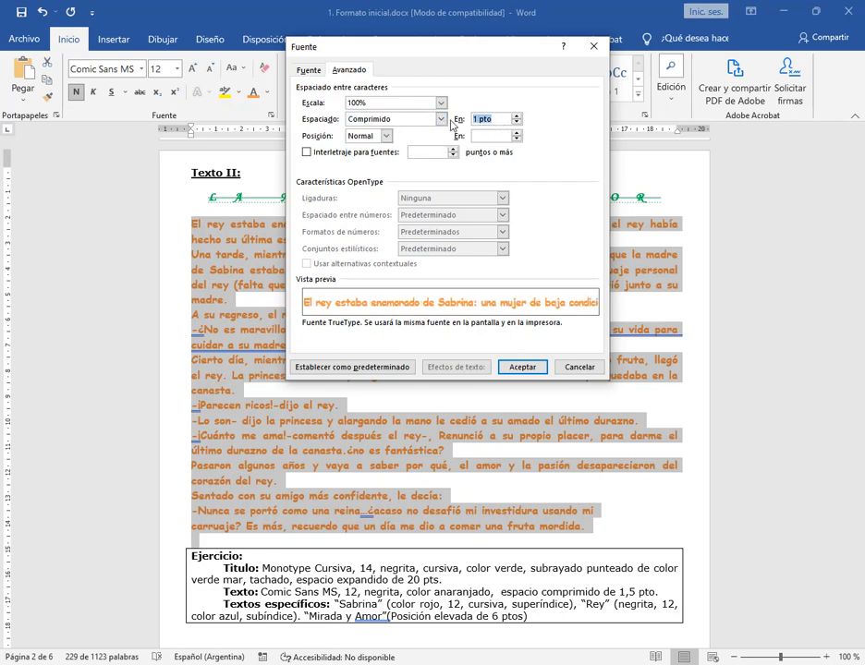
type("1,5")
left_click(523, 367)
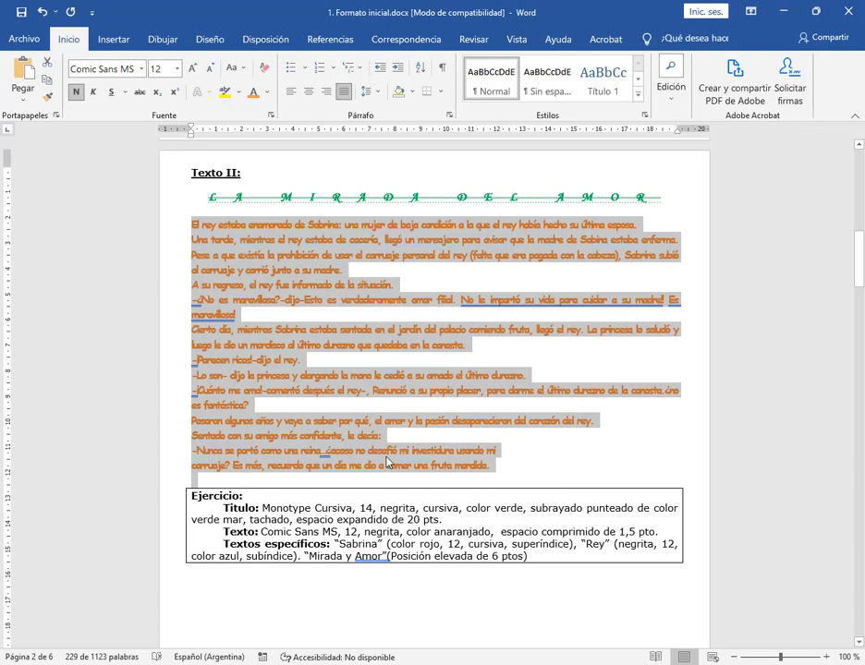
Undo the condensed spacing, orange color, bold, size and font changes on the Texto II body text
scroll(319, 530, "down", 1)
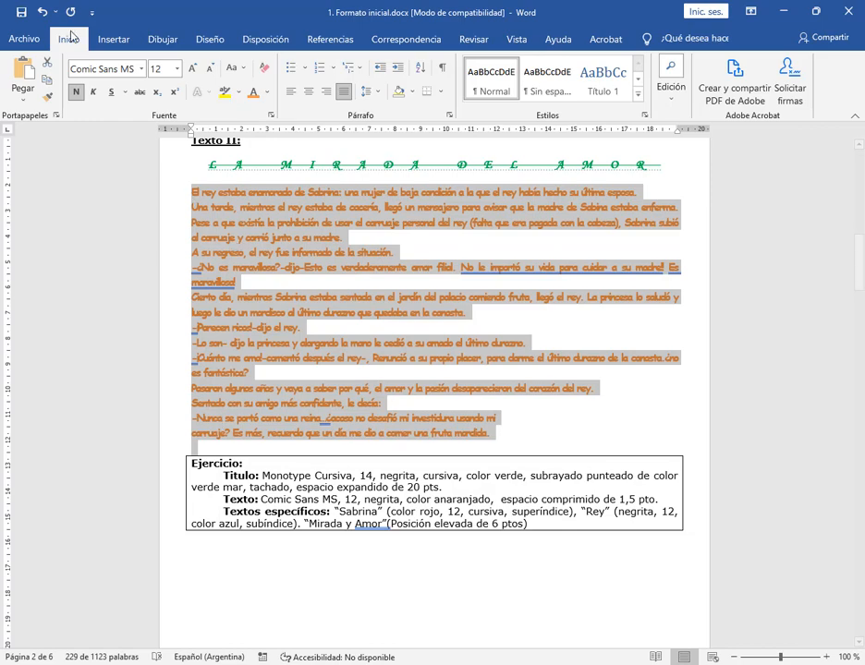
left_click(43, 11)
left_click(42, 11)
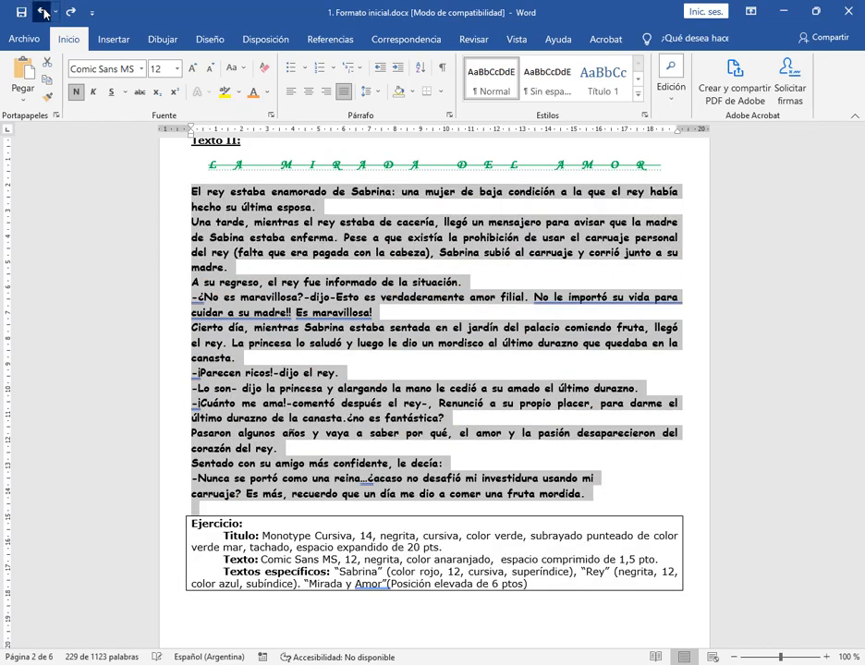
left_click(42, 11)
left_click(43, 11)
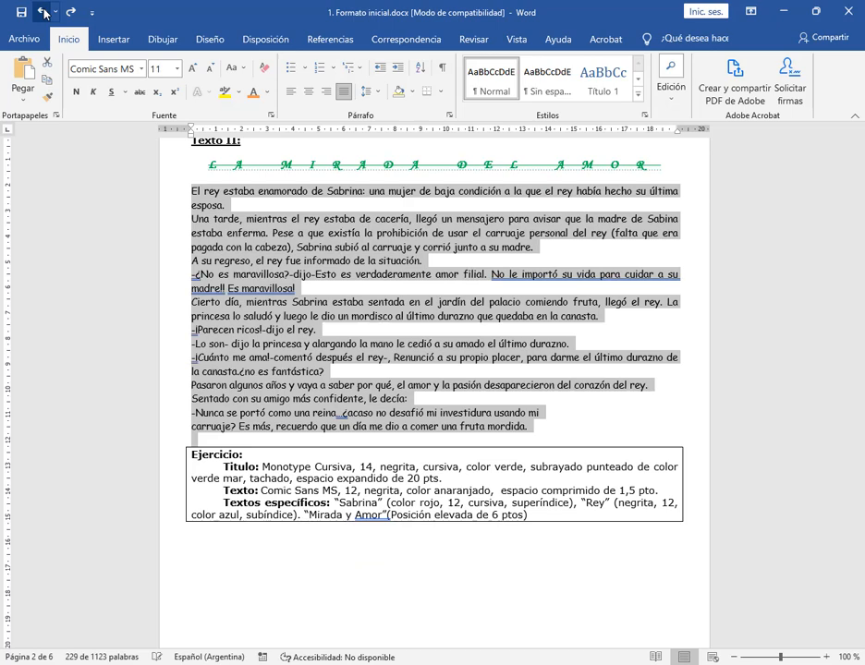
left_click(43, 11)
left_click(222, 191)
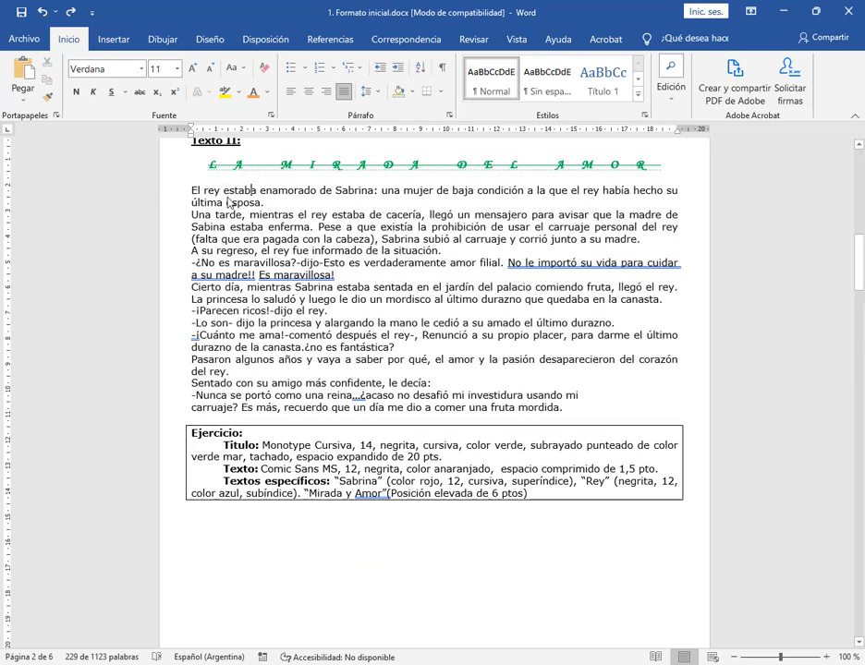
Format the whole Texto II body text in Comic Sans MS, size 12, with orange font color
left_click_drag(191, 190, 587, 477)
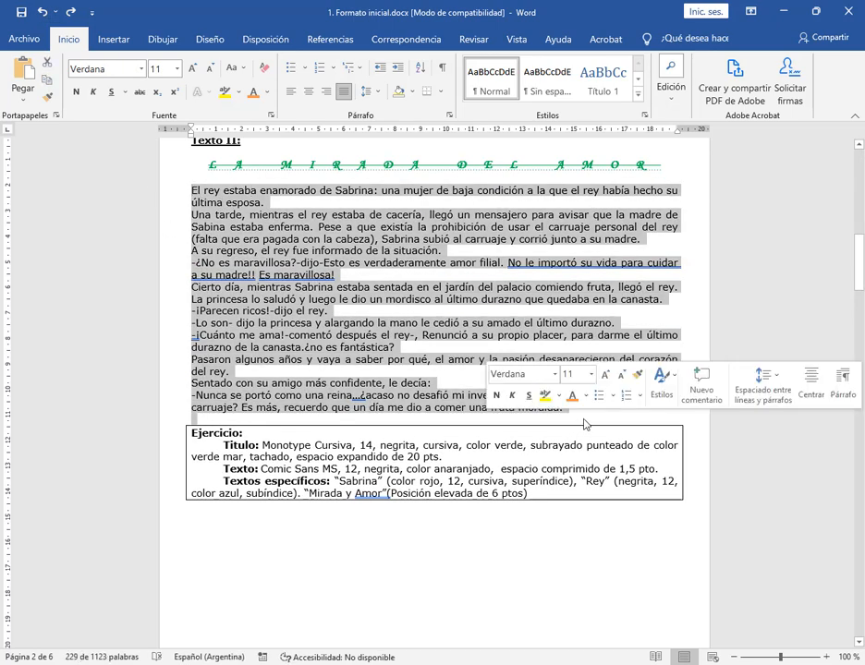
left_click(141, 71)
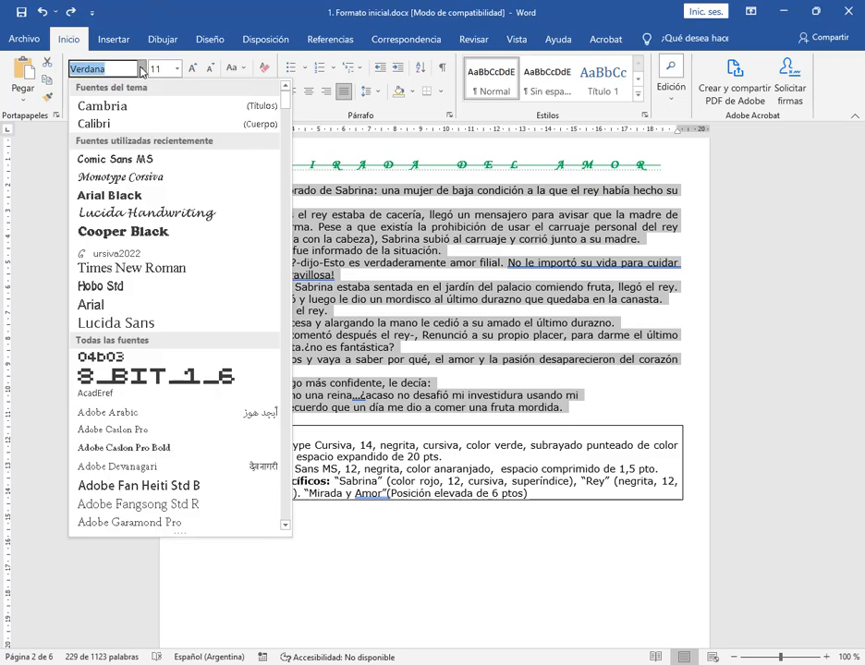
type("Comic Sans MS")
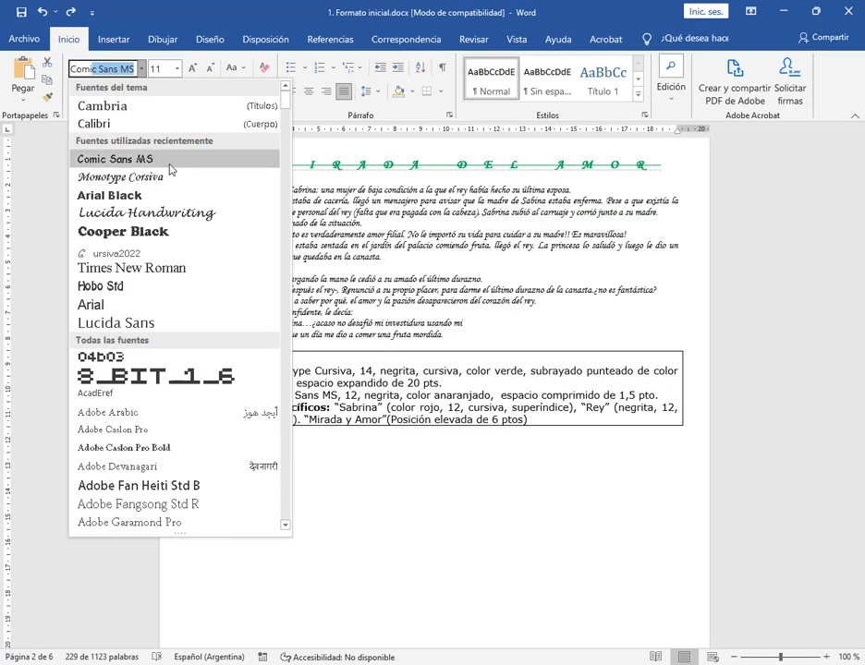
left_click(157, 159)
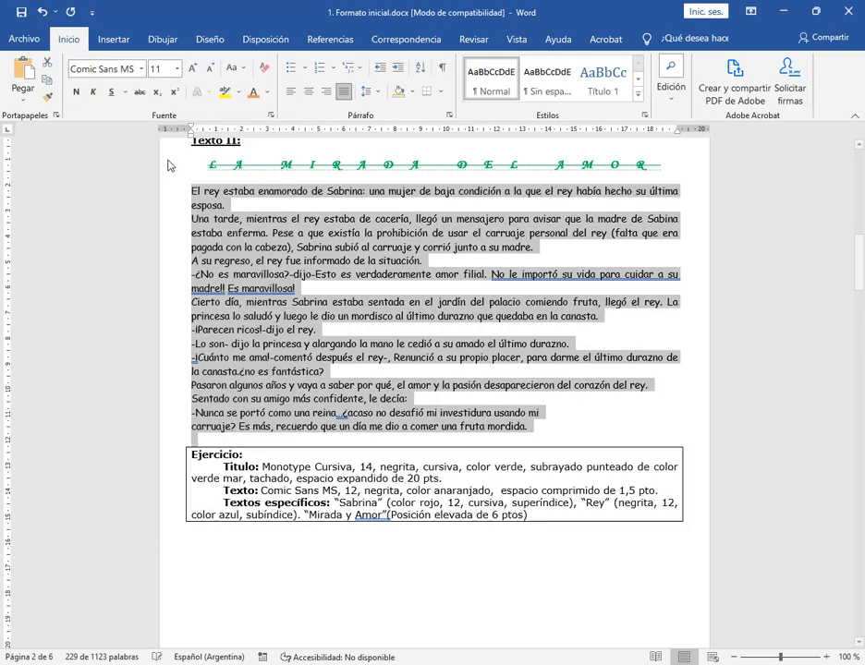
left_click(176, 68)
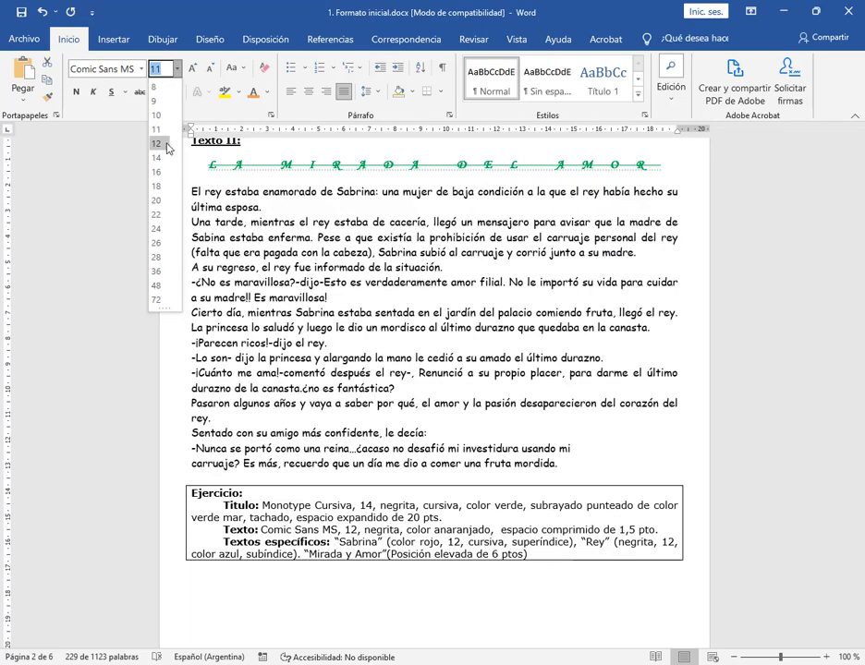
left_click(158, 143)
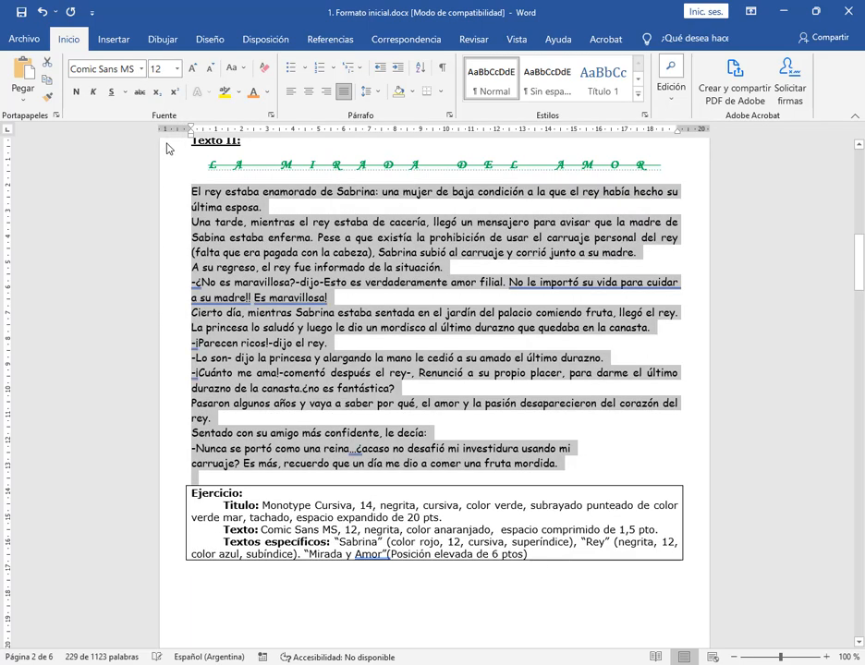
left_click(252, 92)
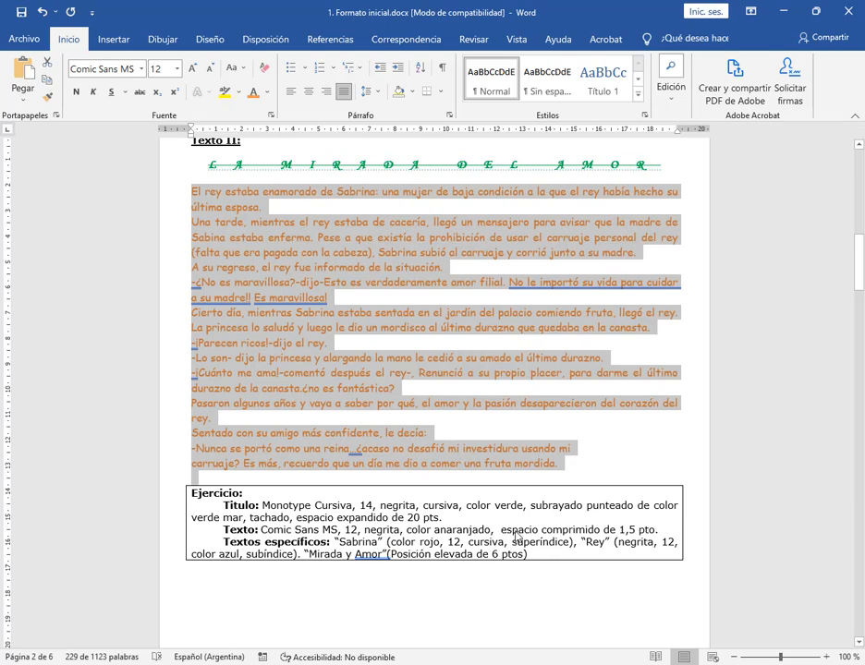
Make the Texto II body text bold and try to set its character spacing to Comprimido by 1.5
left_click(76, 92)
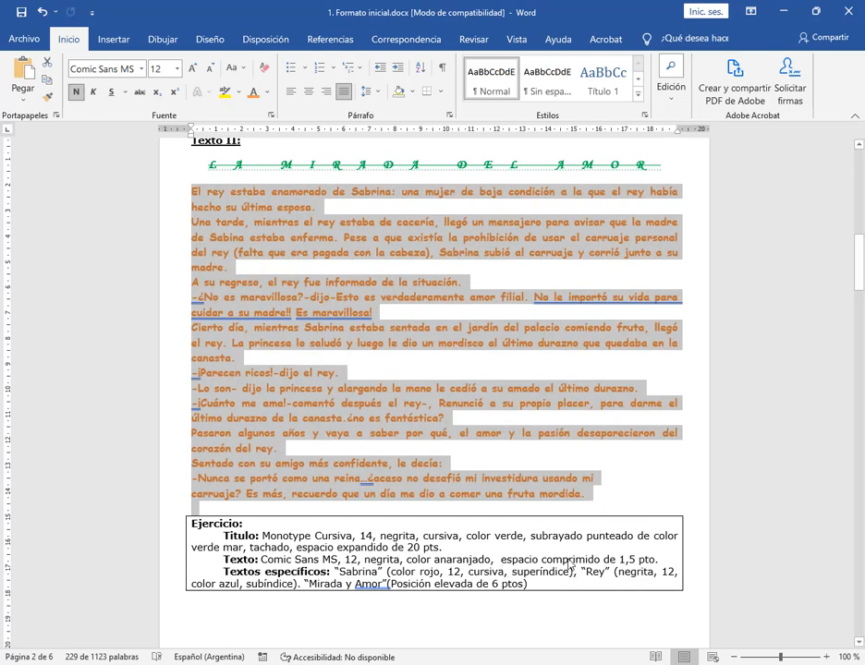
left_click(272, 115)
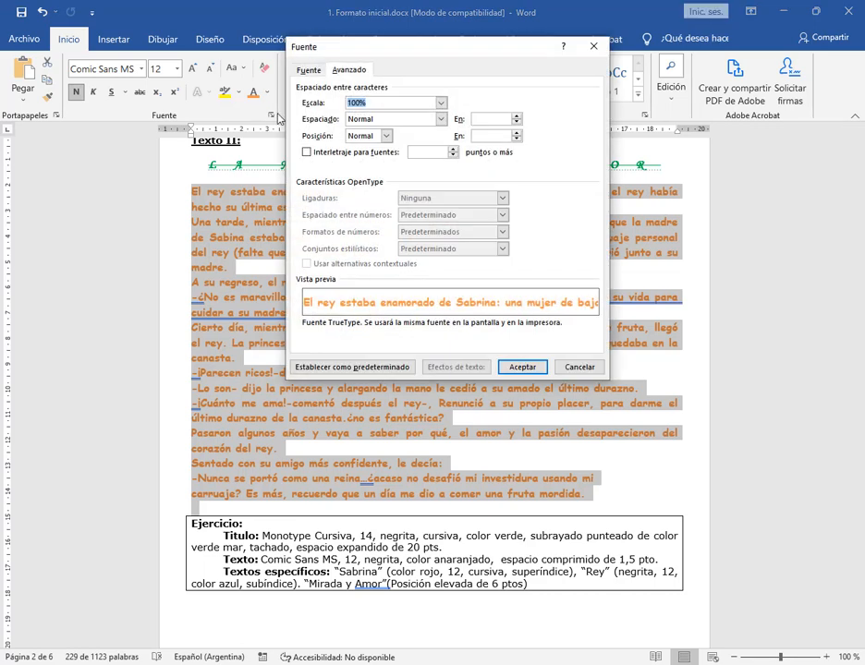
left_click(440, 119)
left_click(365, 148)
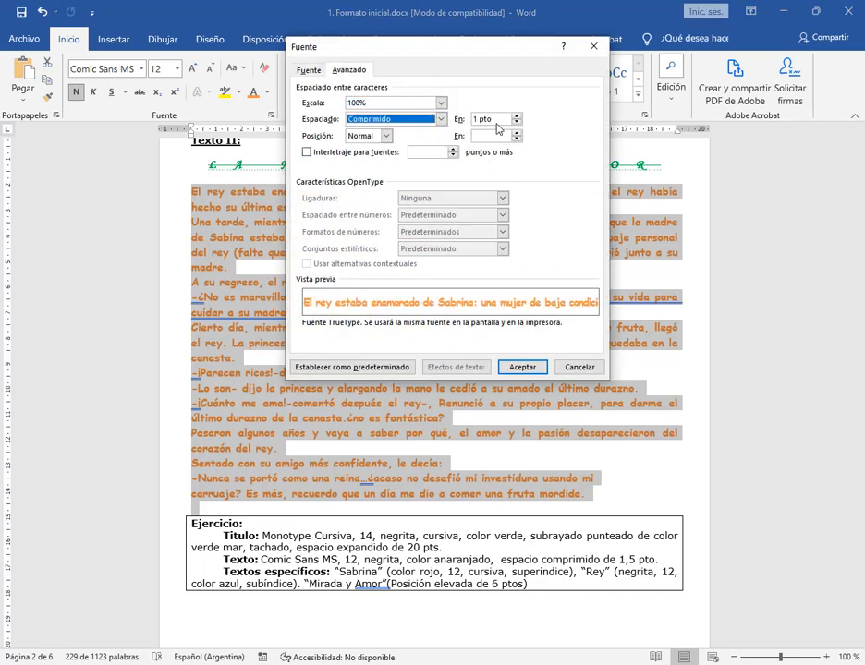
key("Tab")
type("1")
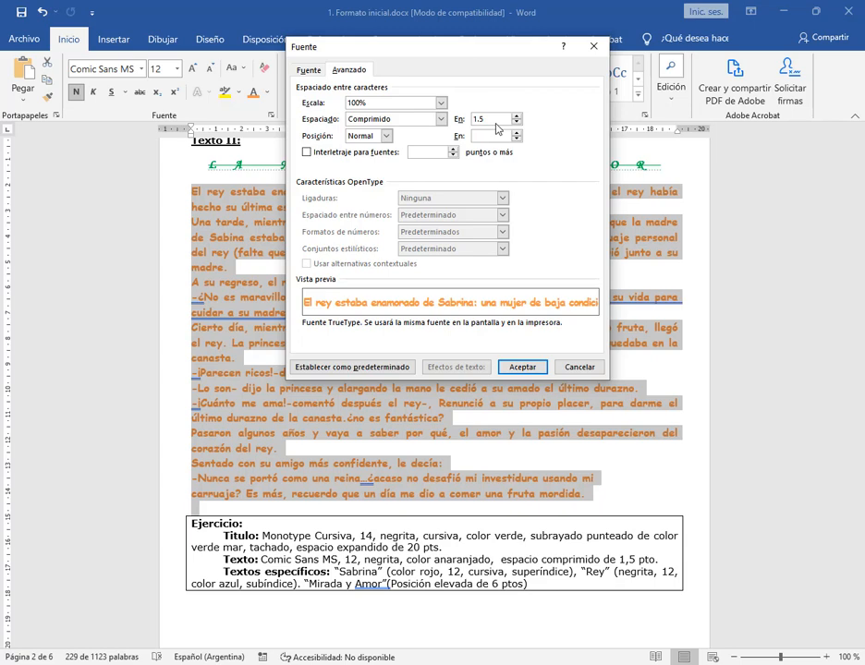
type(".5")
left_click(523, 367)
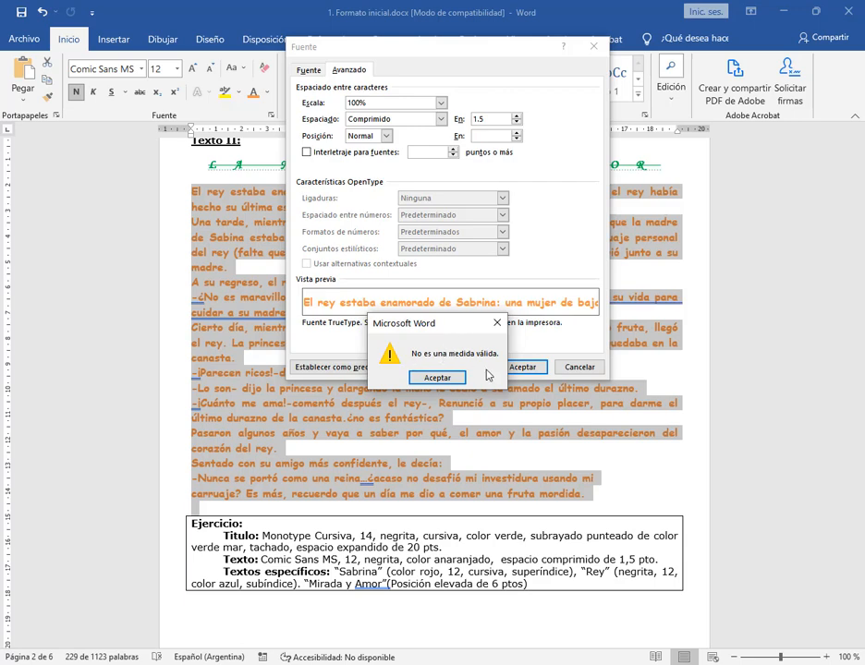
key("Return")
Correct the spacing amount to 1,5 and apply Expandido character spacing to the Texto II body text
left_click(497, 121)
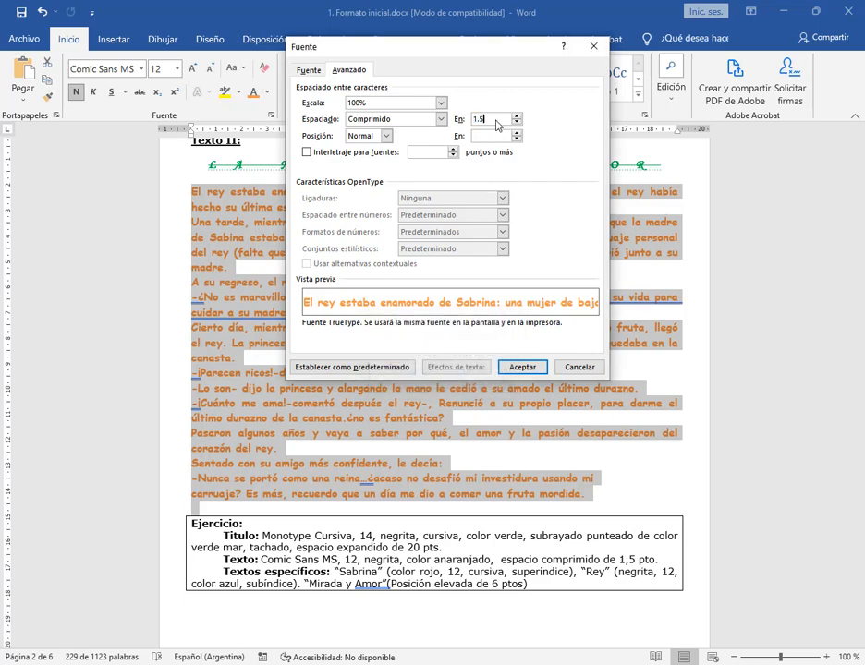
key("BackSpace")
type("1,")
left_click(522, 367)
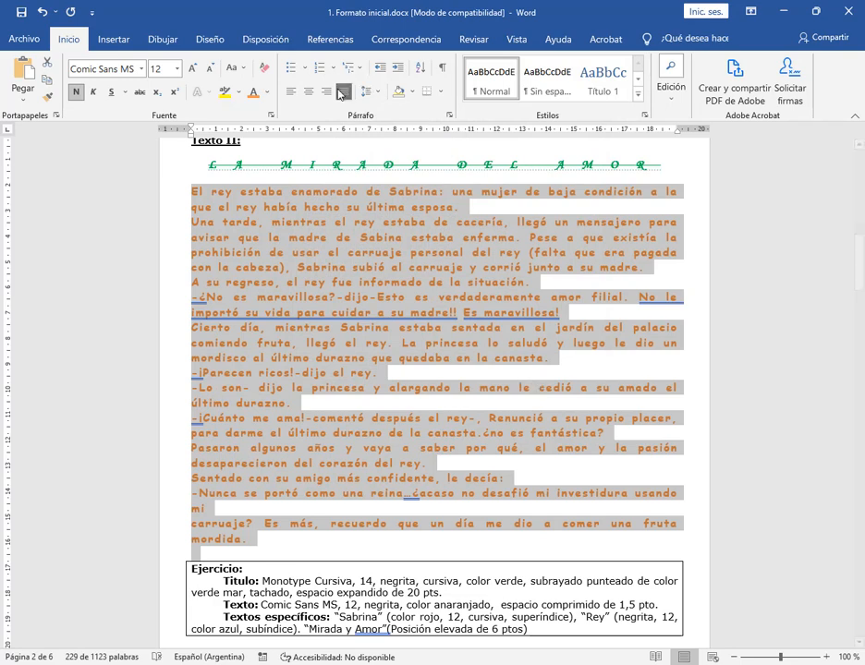
Switch the character spacing of the Texto II body text to Comprimido, keeping the 1,5 pt amount
left_click(272, 116)
left_click(400, 120)
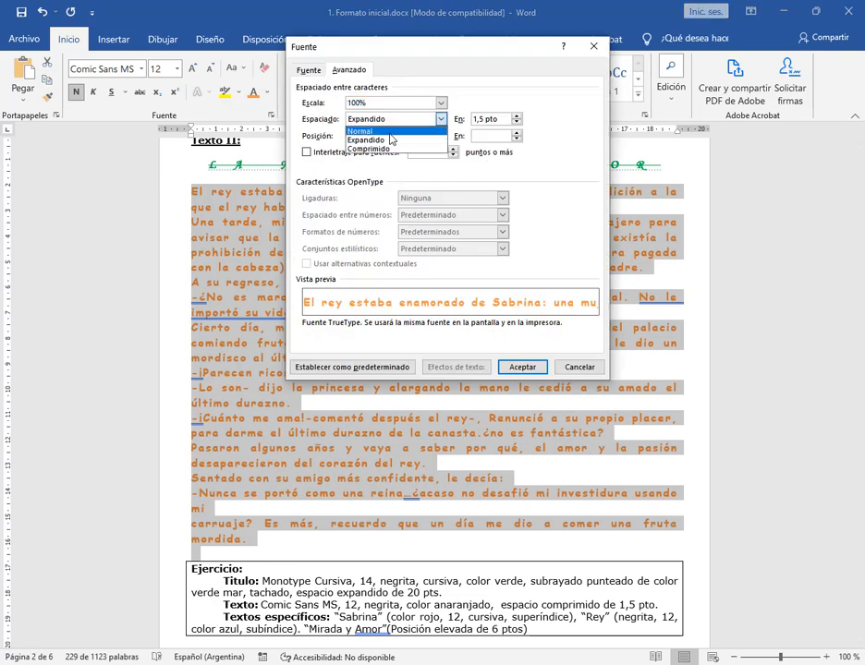
left_click(390, 148)
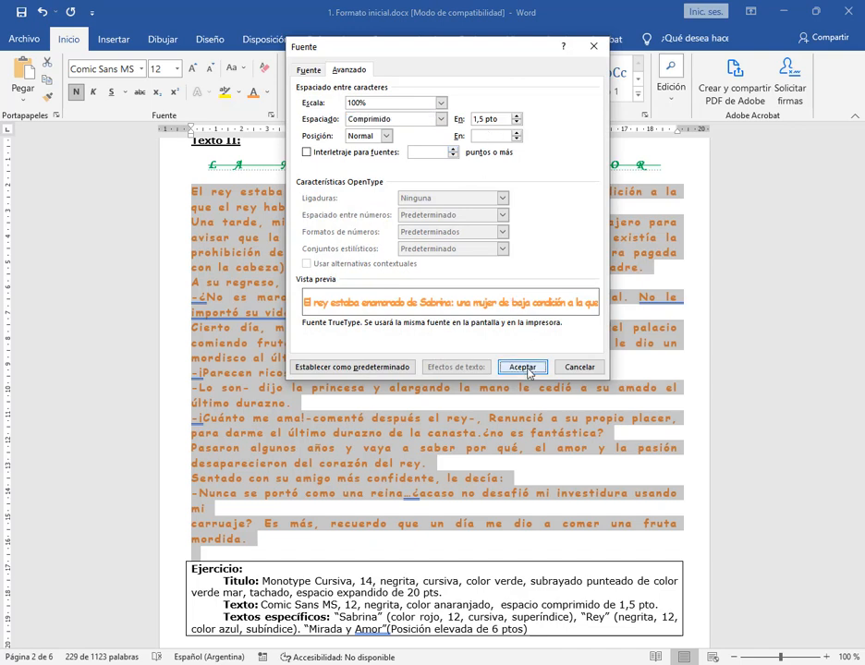
left_click(523, 367)
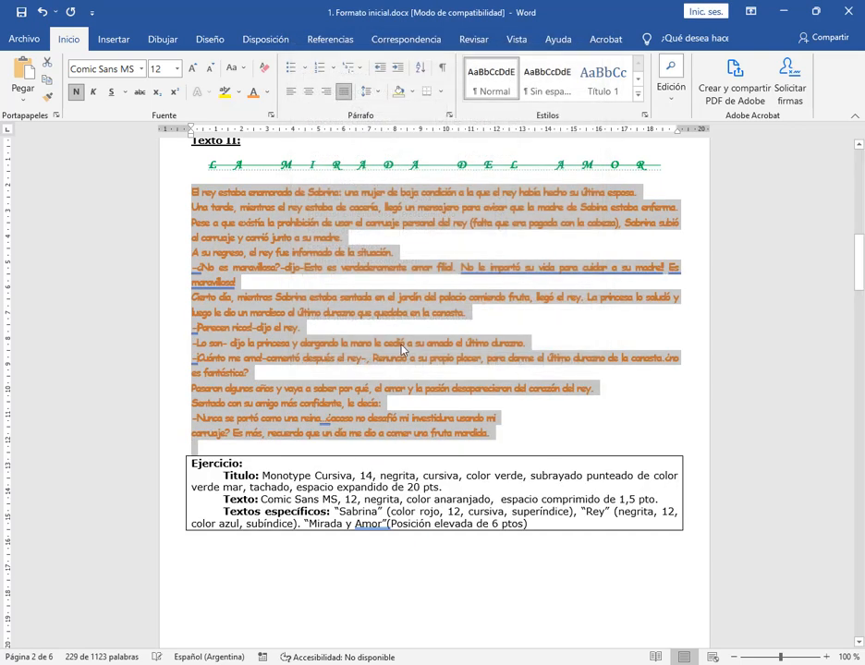
left_click(331, 452)
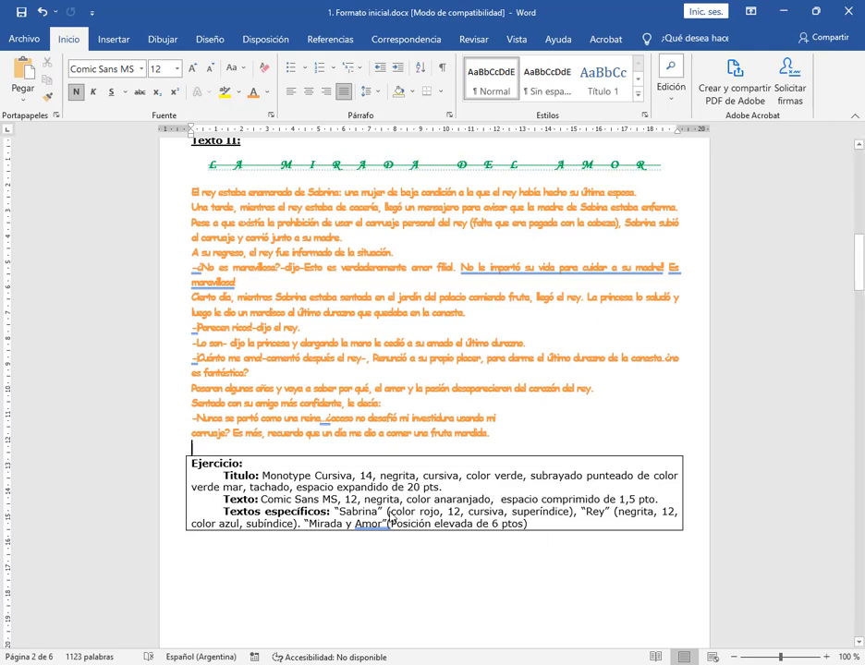
Review the Textos específicos instructions of the Texto II Ejercicio and look over the available find, replace and select commands
double_click(396, 511)
left_click_drag(448, 517, 551, 525)
left_click(551, 523)
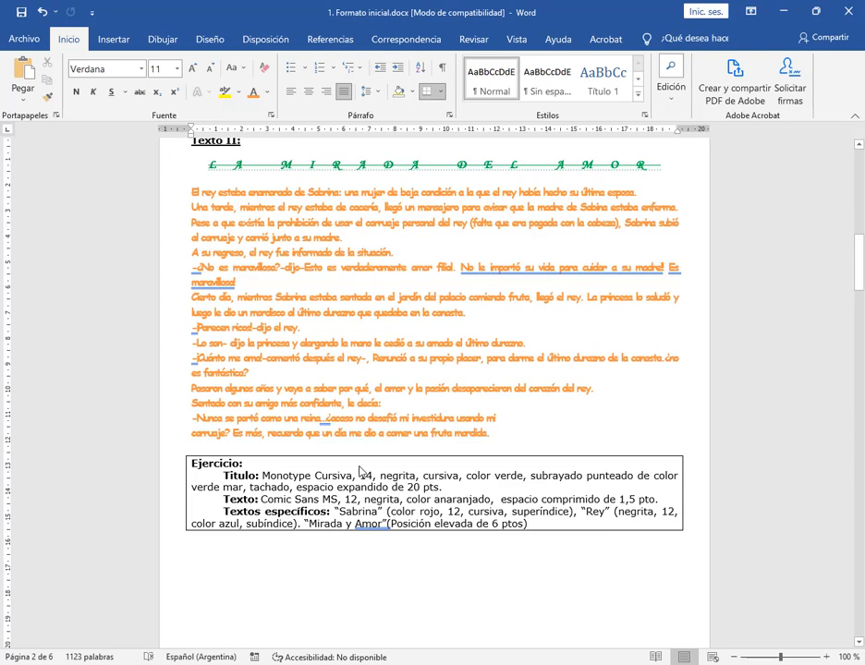
left_click_drag(281, 167, 435, 169)
left_click(607, 207)
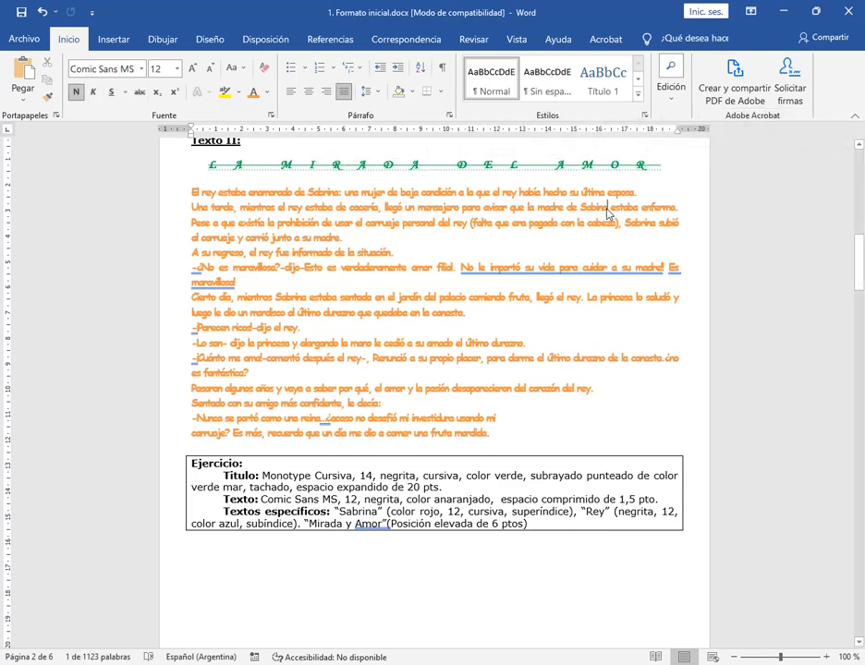
left_click_drag(389, 525, 518, 528)
left_click(586, 504)
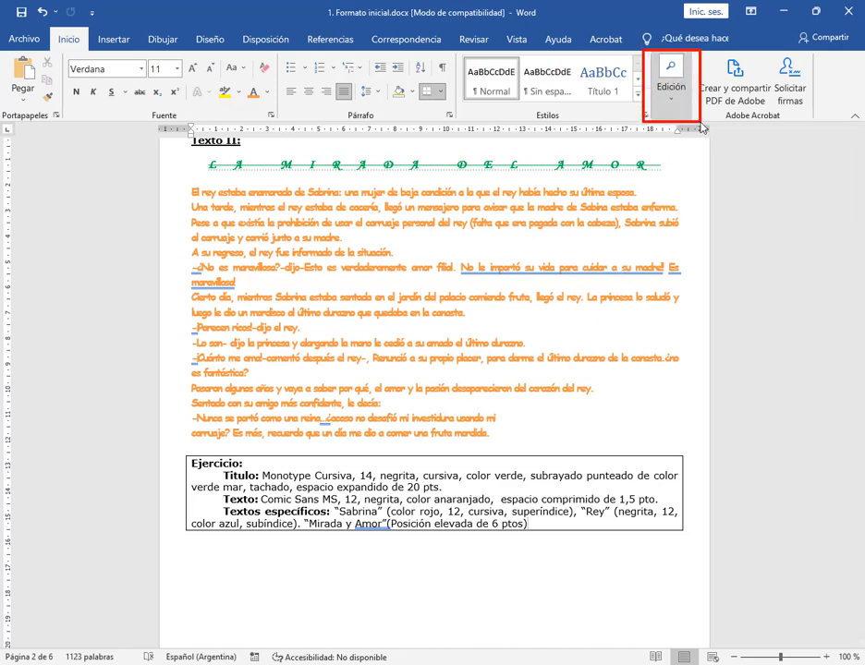
left_click(672, 93)
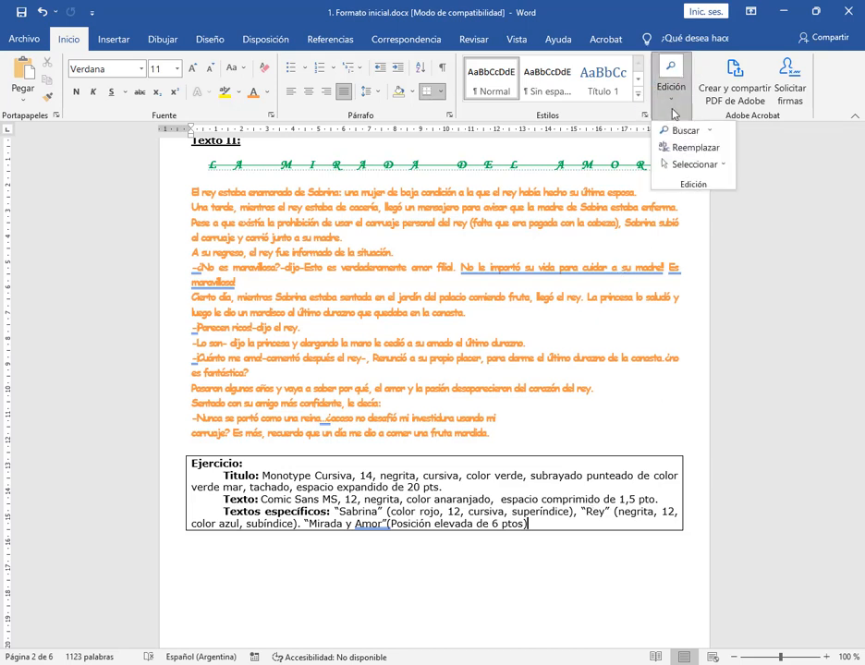
left_click(767, 191)
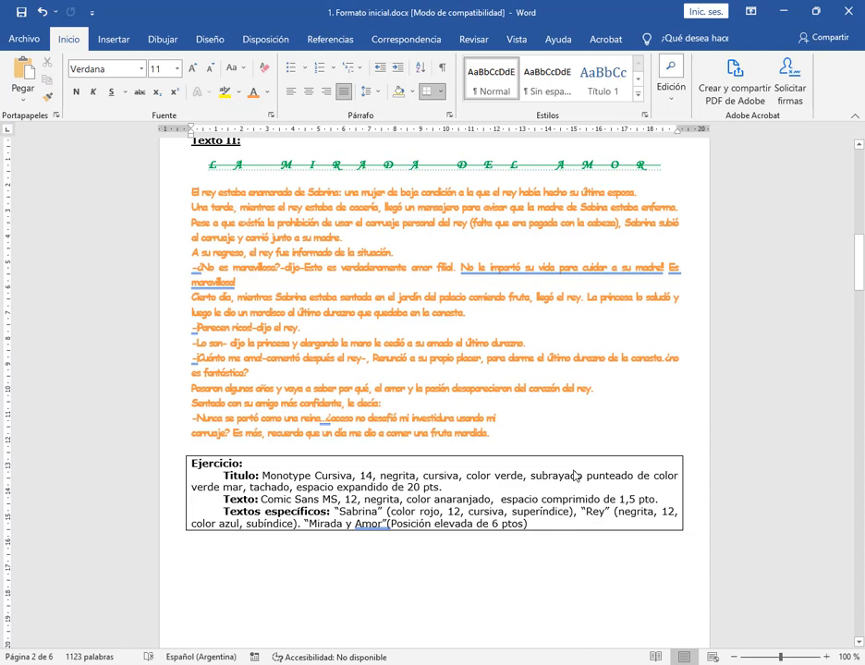
Select the first "Sabrina" in the Texto II body text and briefly display the on-screen keyboard
double_click(323, 193)
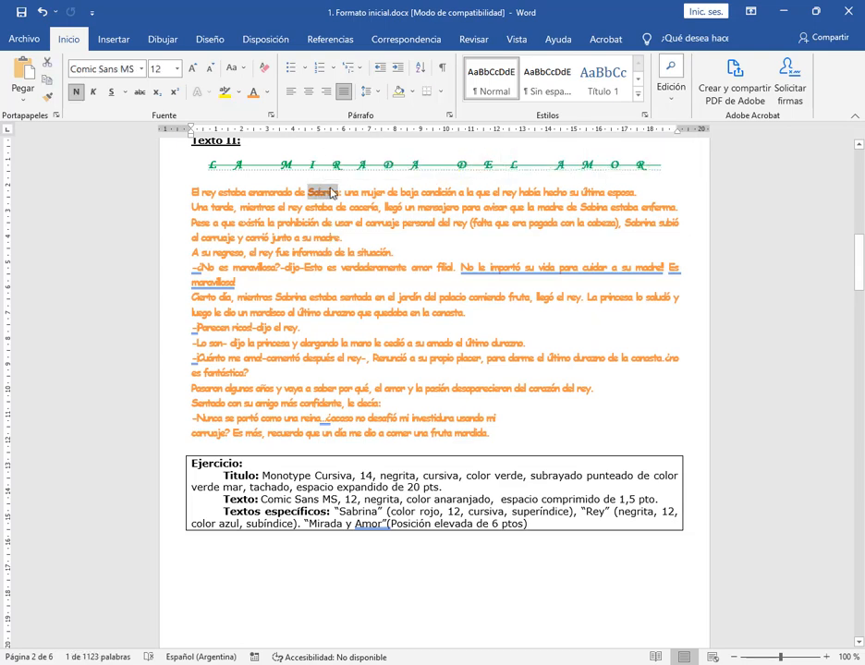
mouse_move(328, 193)
key("super")
type("tecl")
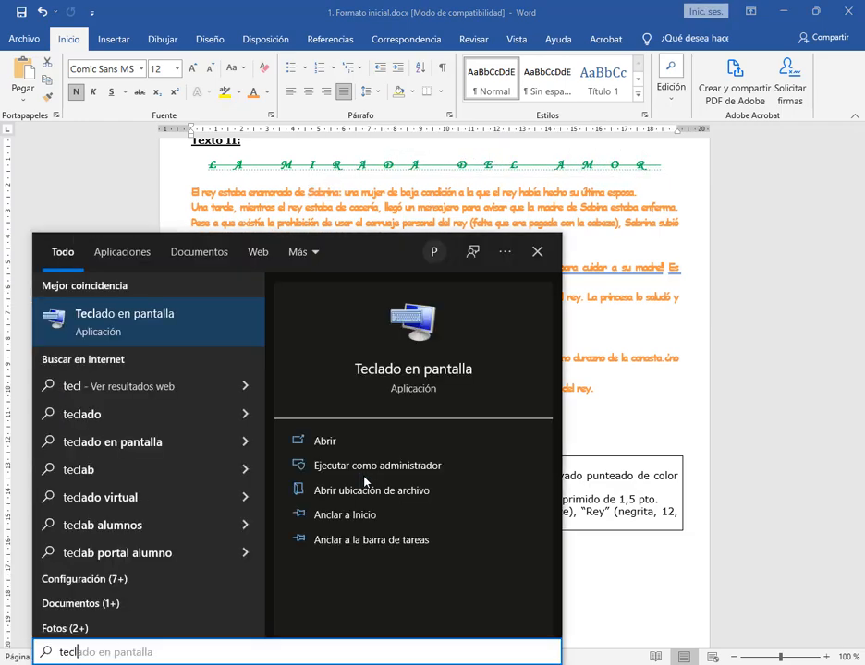
key("Return")
left_click(108, 416)
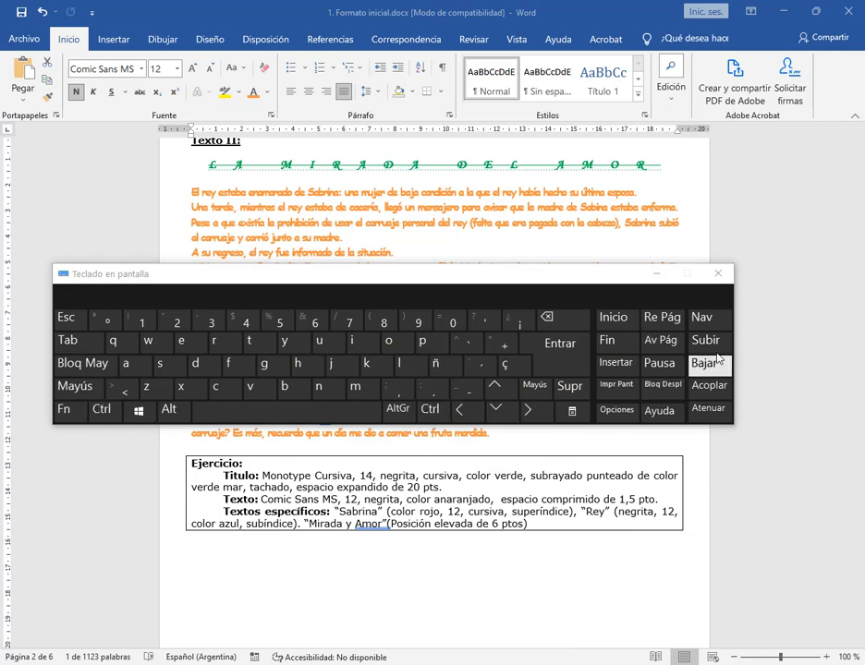
left_click(718, 274)
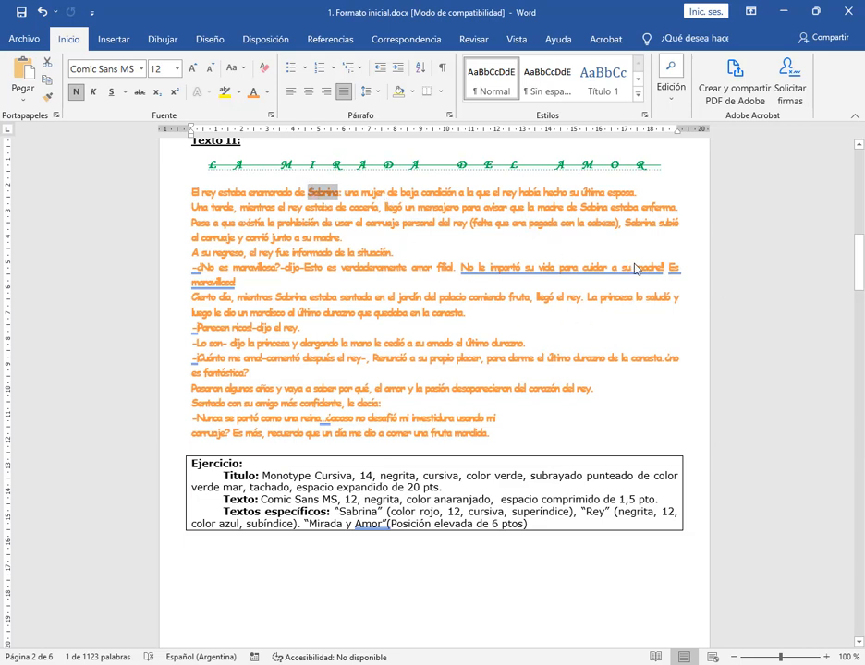
Add the other "Sabina" and "Sabrina" occurrences in the Texto II body text to the selection, and clear it
double_click(594, 207, "ctrl")
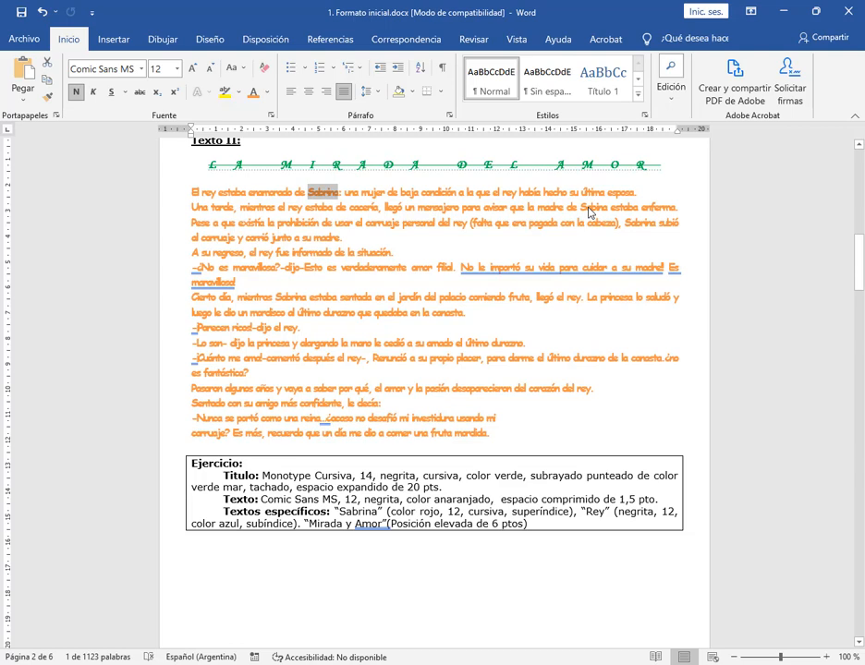
double_click(640, 222, "ctrl")
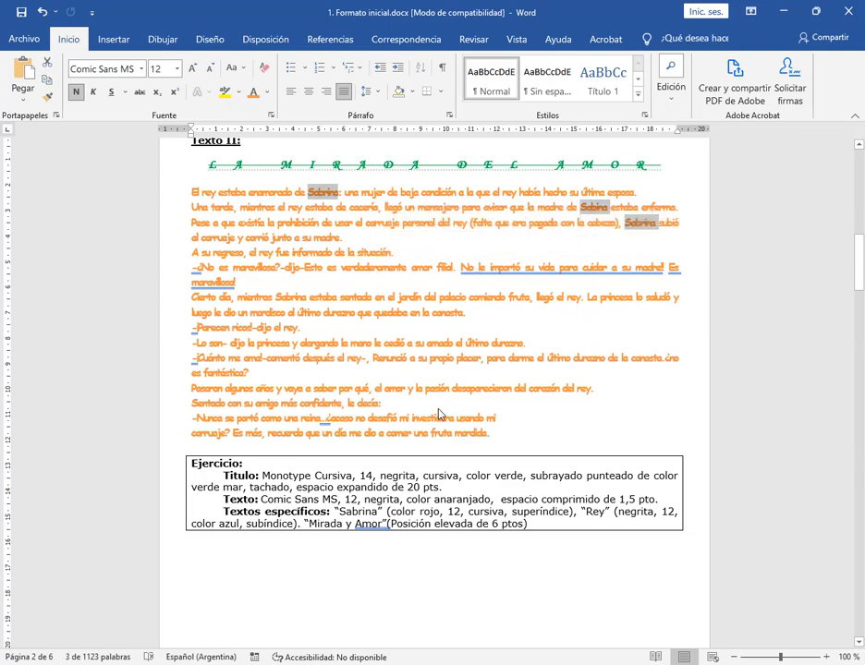
double_click(291, 298, "ctrl")
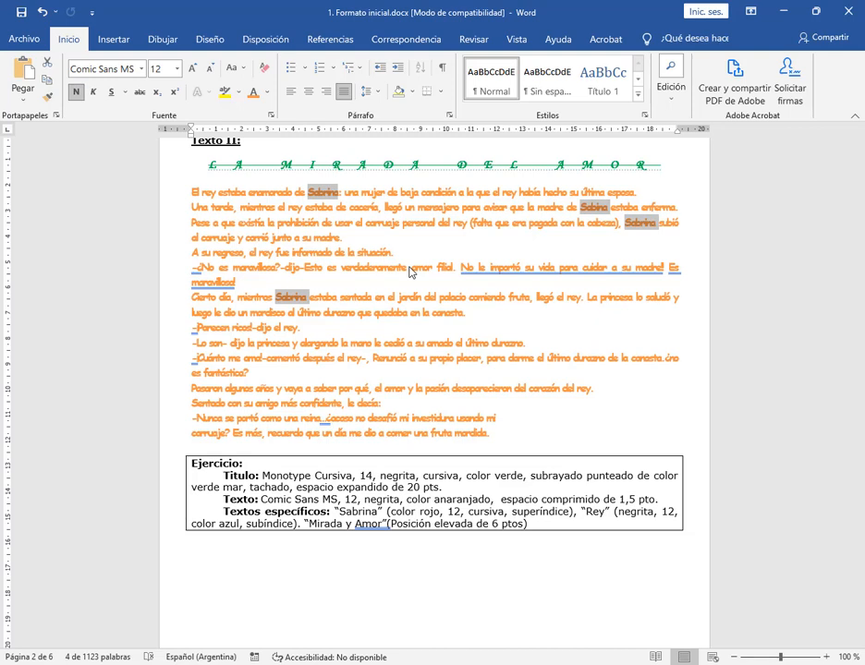
left_click(547, 297)
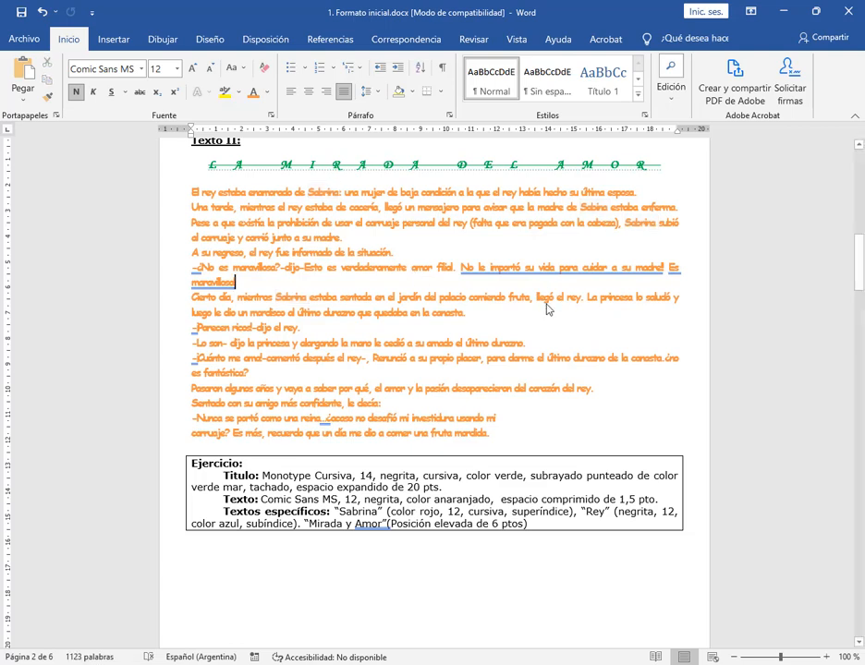
left_click(571, 256)
Place the cursor at the start of the Texto II body text and open the Reemplazar dialog below the title
left_click(215, 190)
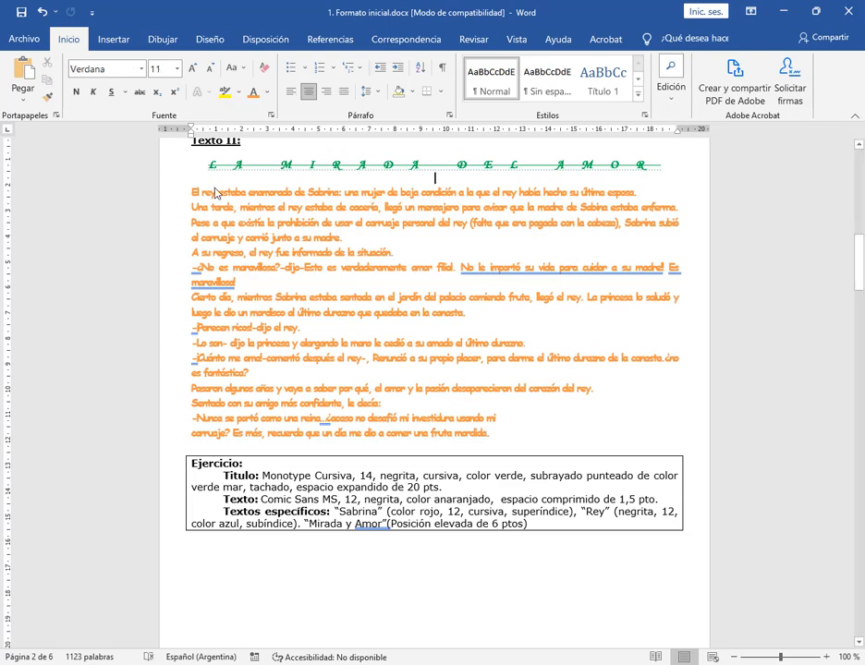
left_click(192, 192)
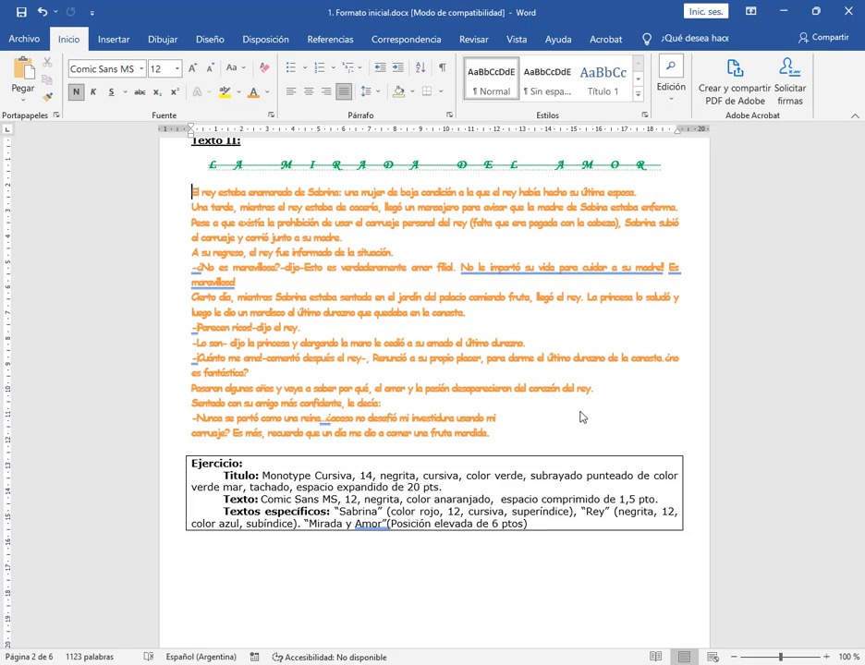
left_click(672, 92)
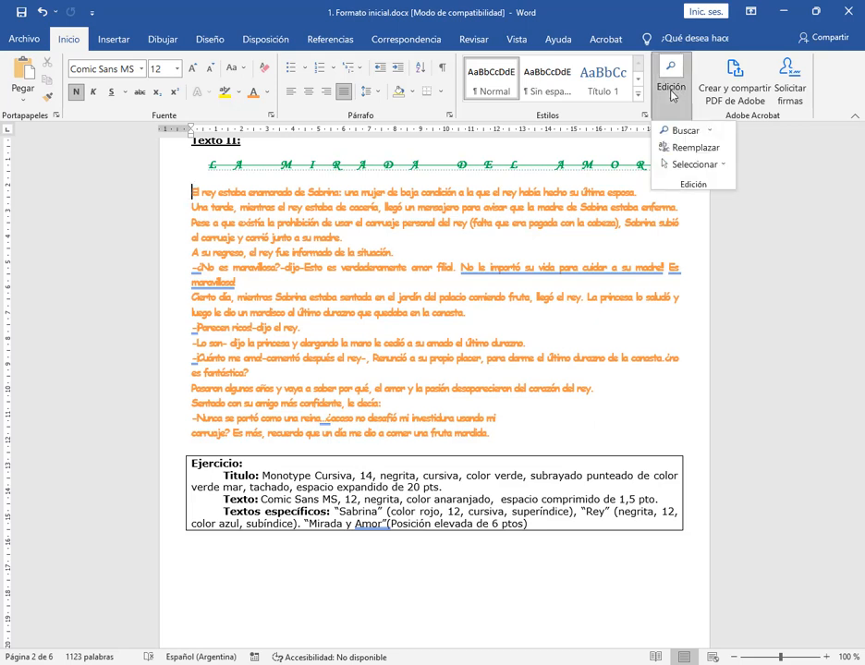
left_click(688, 153)
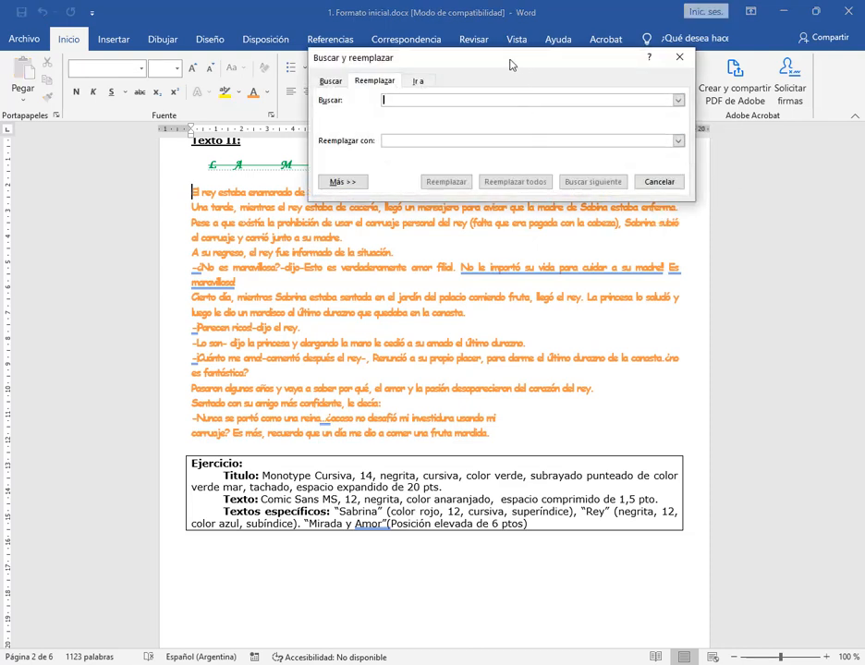
left_click_drag(510, 64, 498, 118)
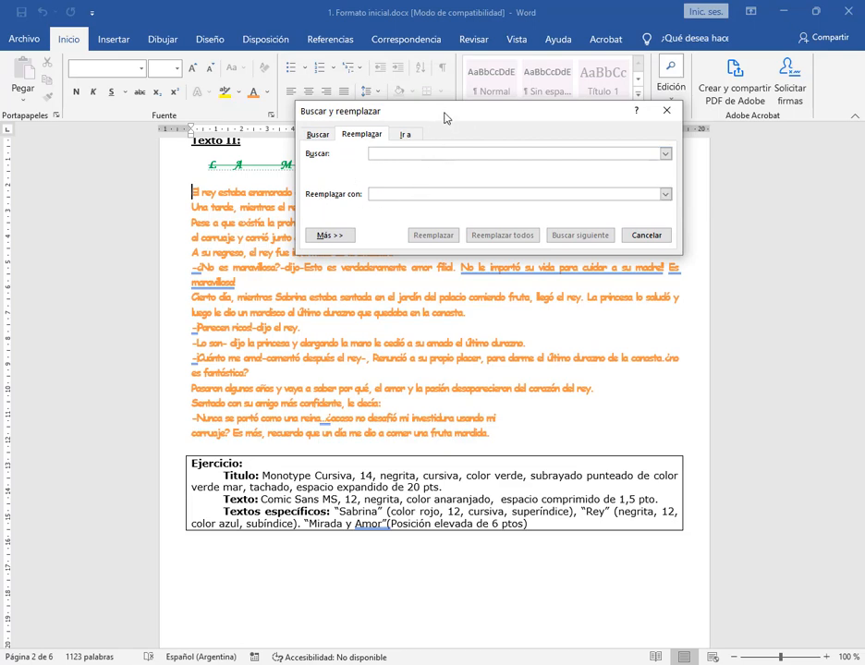
left_click_drag(444, 115, 412, 215)
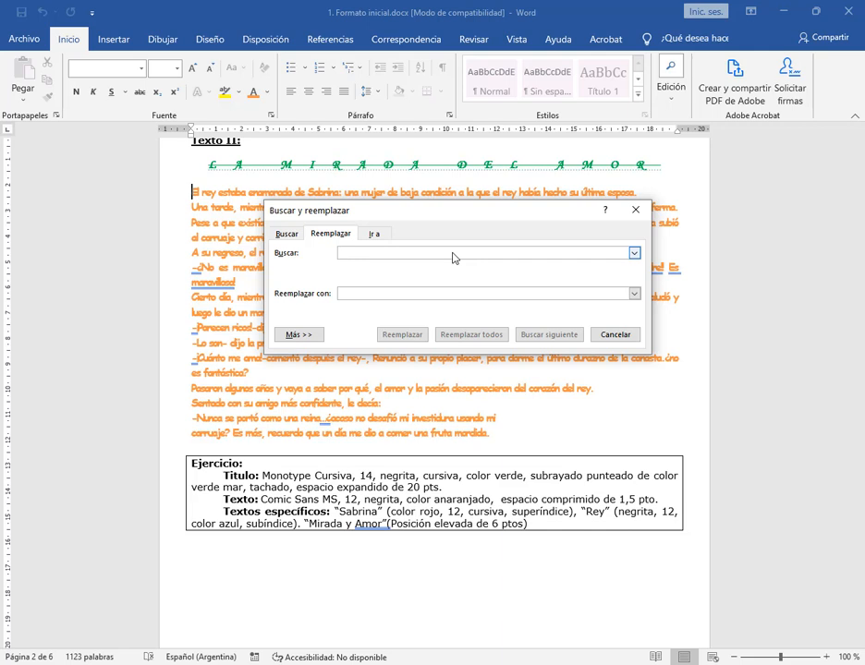
Enter "Sabina" as the search text and "Sabrina" as its replacement
type("sabina")
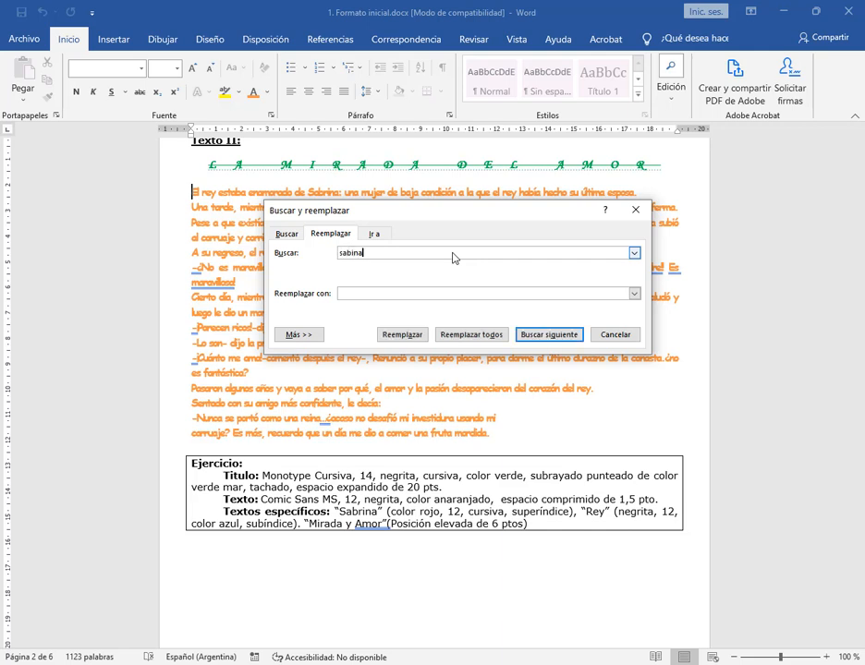
key("Home")
key("Delete")
type("S")
left_click(455, 294)
type("Sabrina")
double_click(349, 252)
left_click(411, 293)
Clear both the search text and the replacement text in the Buscar y reemplazar dialog
left_click_drag(375, 253, 294, 252)
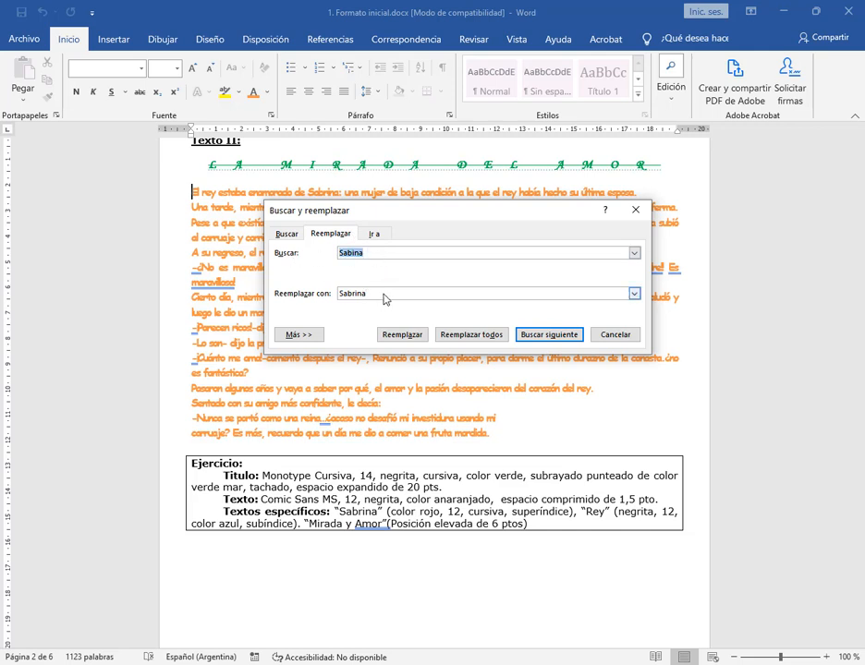
key("BackSpace")
double_click(352, 295)
key("BackSpace")
left_click_drag(387, 214, 398, 243)
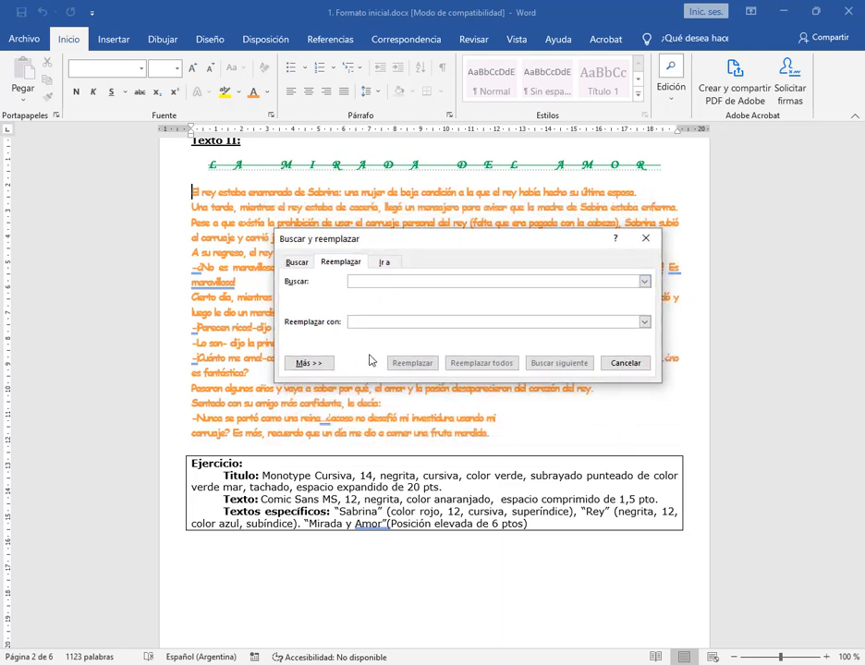
Enter "Sabrina" as both the search text and the replacement text
left_click(369, 282)
left_click(454, 325)
type("Sabrina")
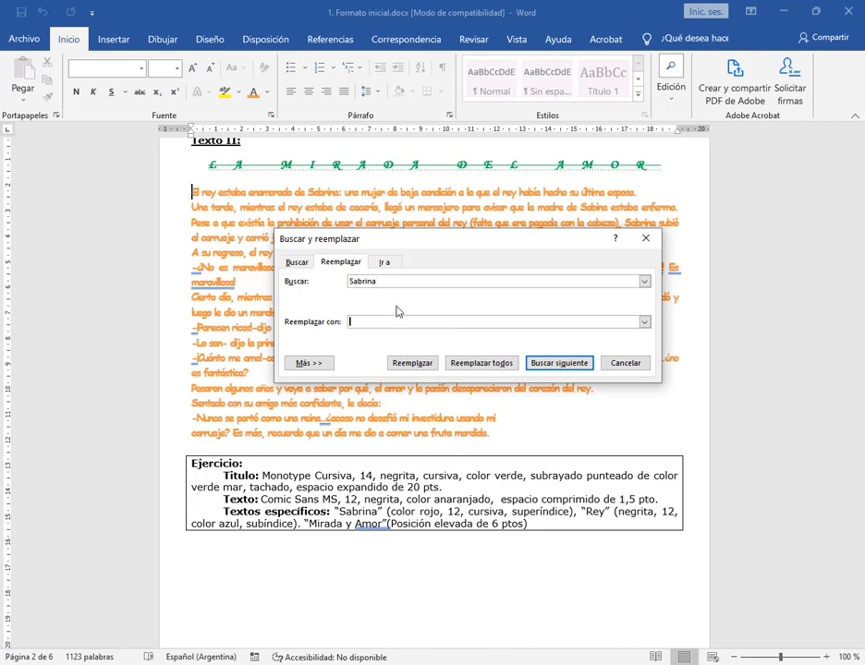
type("Sabrina")
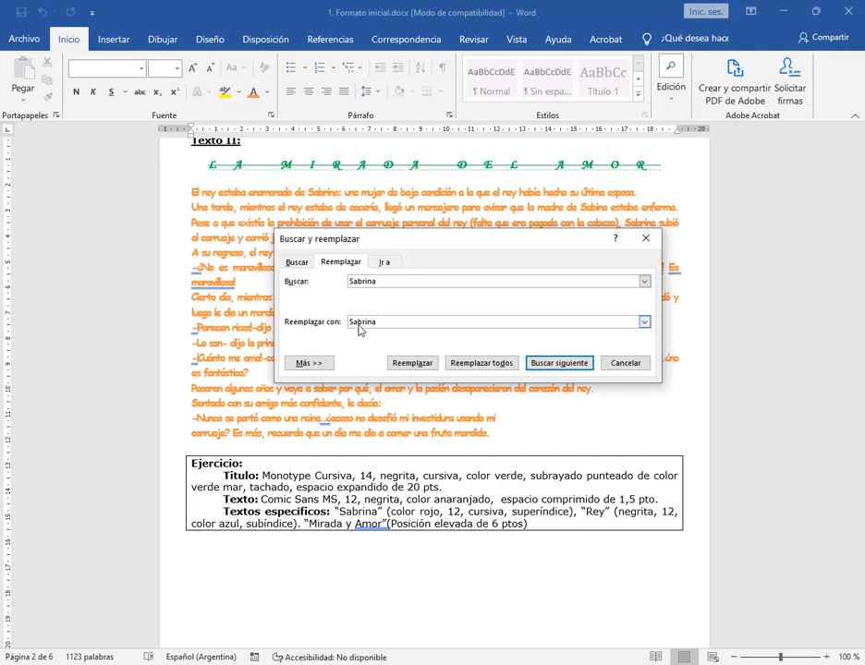
Close and reopen the Reemplazar dialog, then enter "Sabrina" as both the search text and the replacement text
double_click(355, 325)
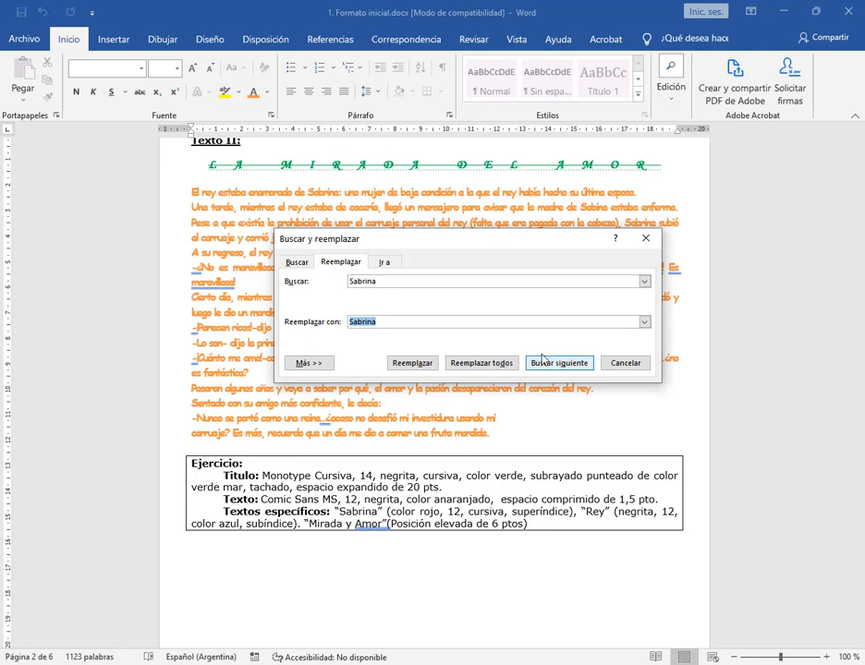
left_click(646, 238)
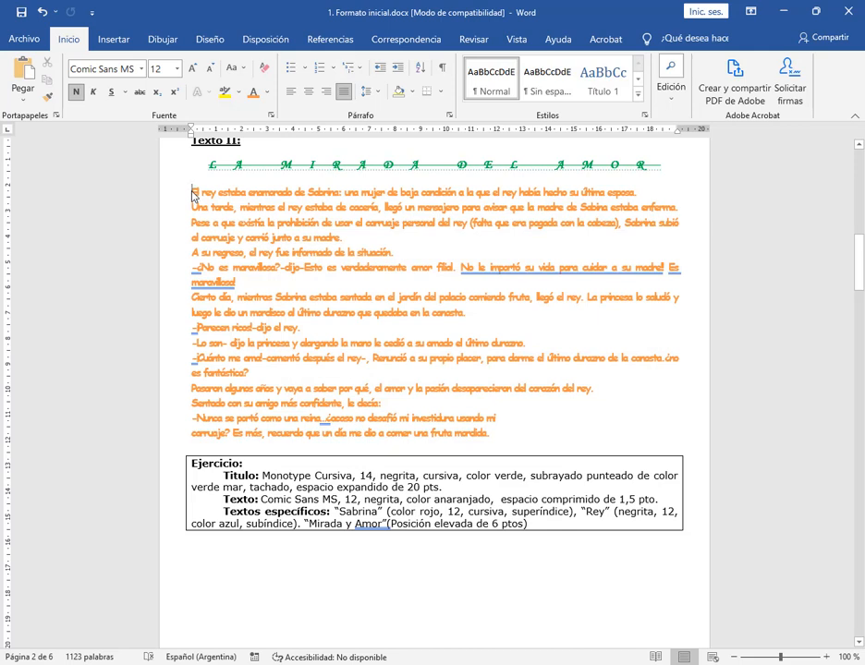
left_click(671, 89)
left_click(683, 148)
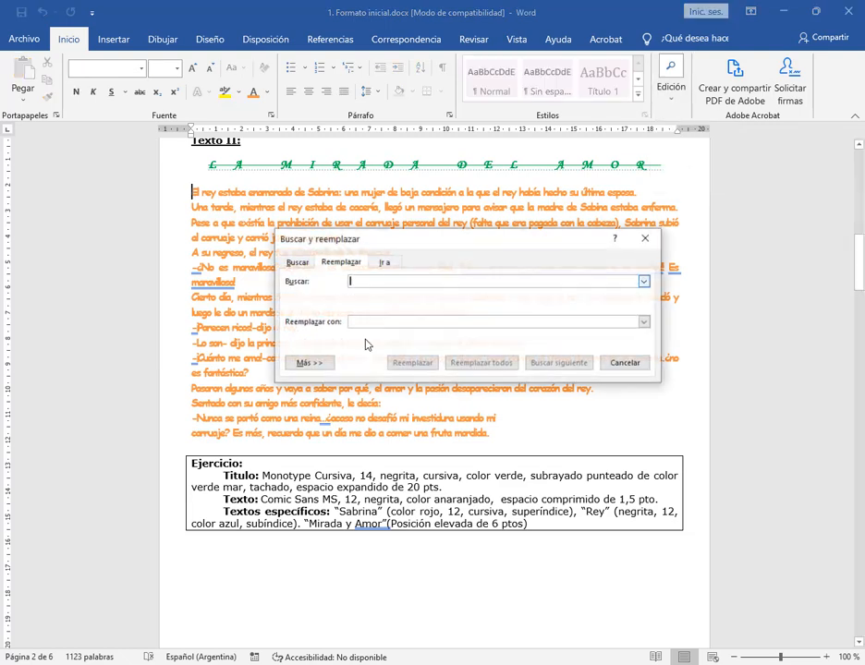
type("Sabrina")
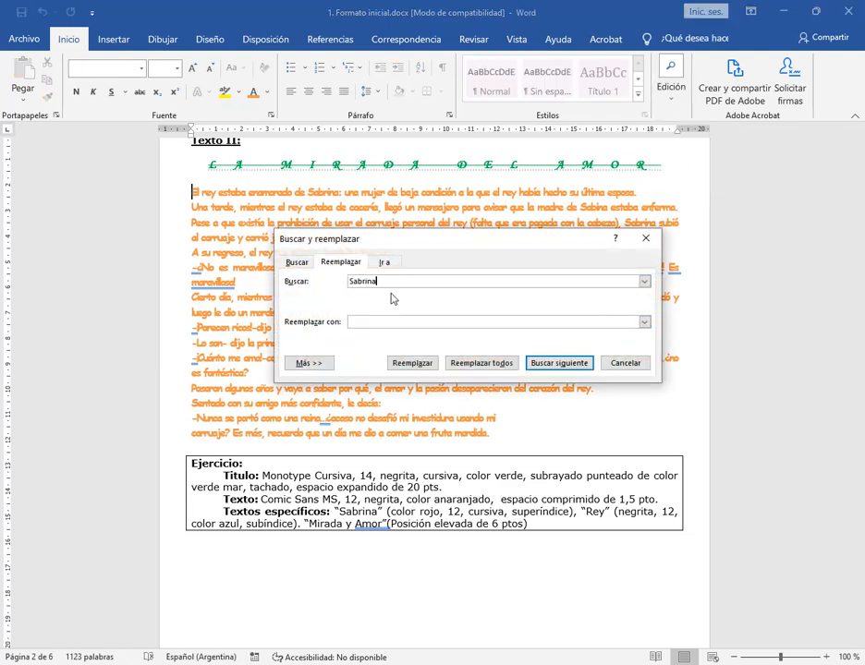
key("Tab")
type("Sabrib")
key("BackSpace")
type("na")
double_click(394, 320)
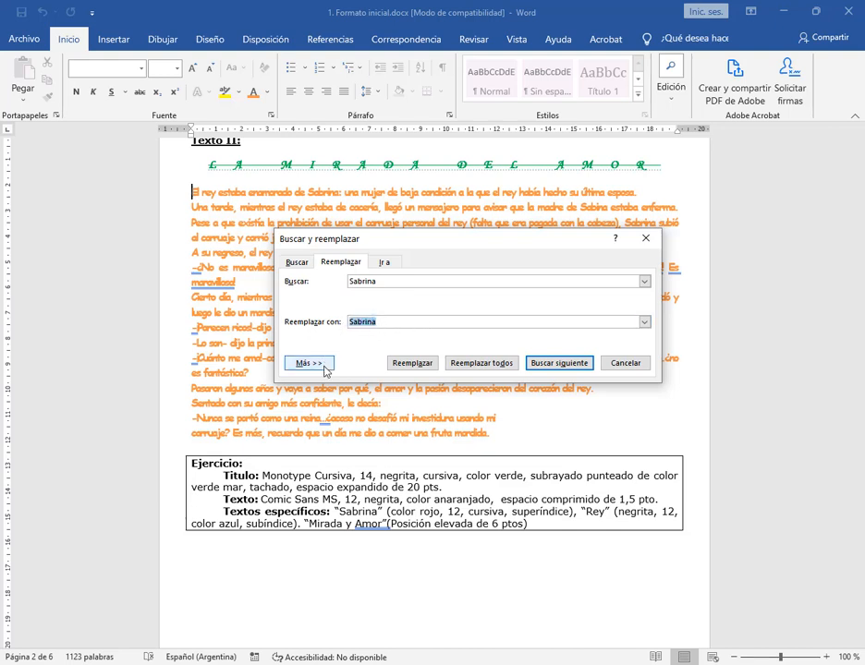
Expand the Buscar y reemplazar dialog to its advanced options and move it clear of the Ejercicio instructions
left_click(325, 369)
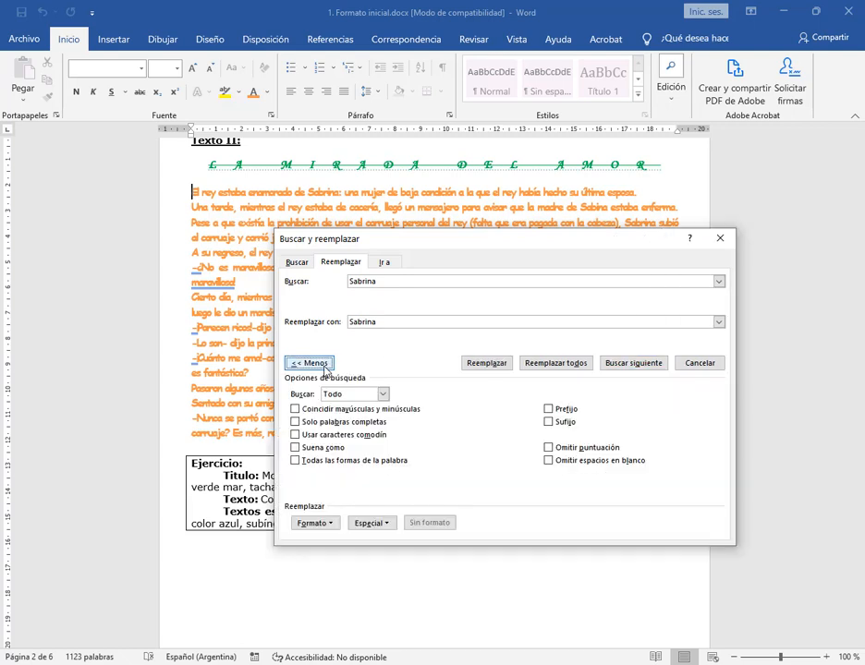
left_click_drag(440, 237, 428, 68)
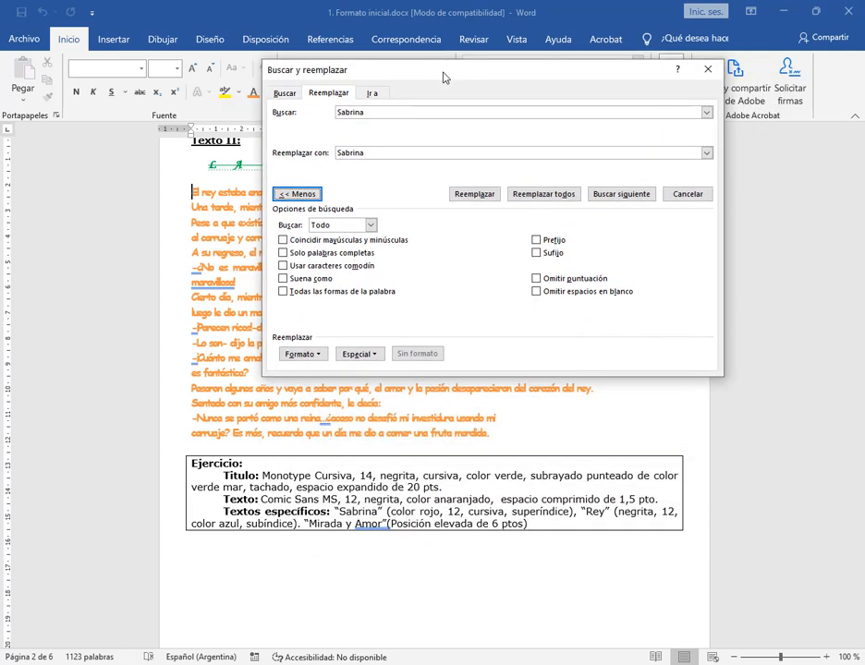
left_click_drag(421, 212, 422, 215)
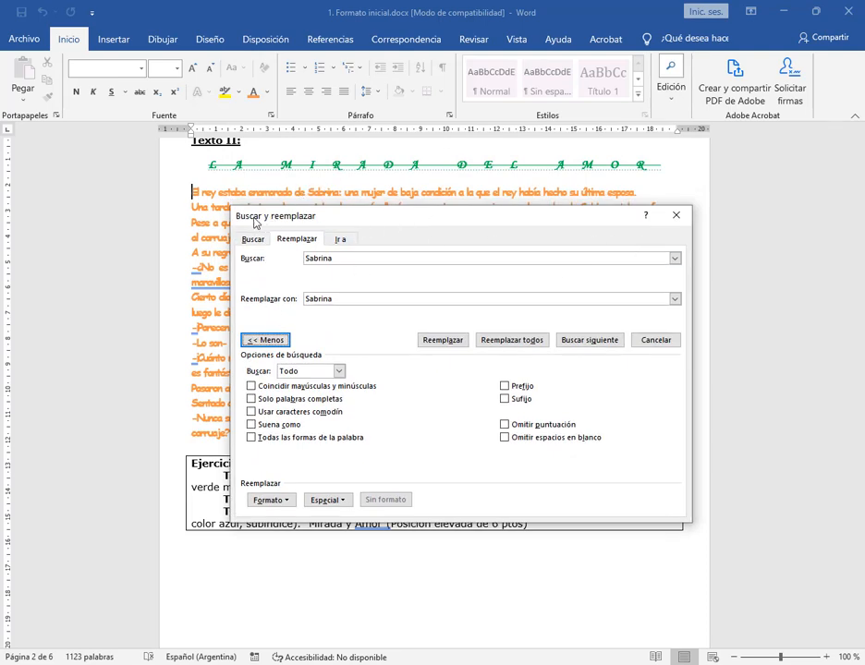
left_click_drag(256, 223, 223, 265)
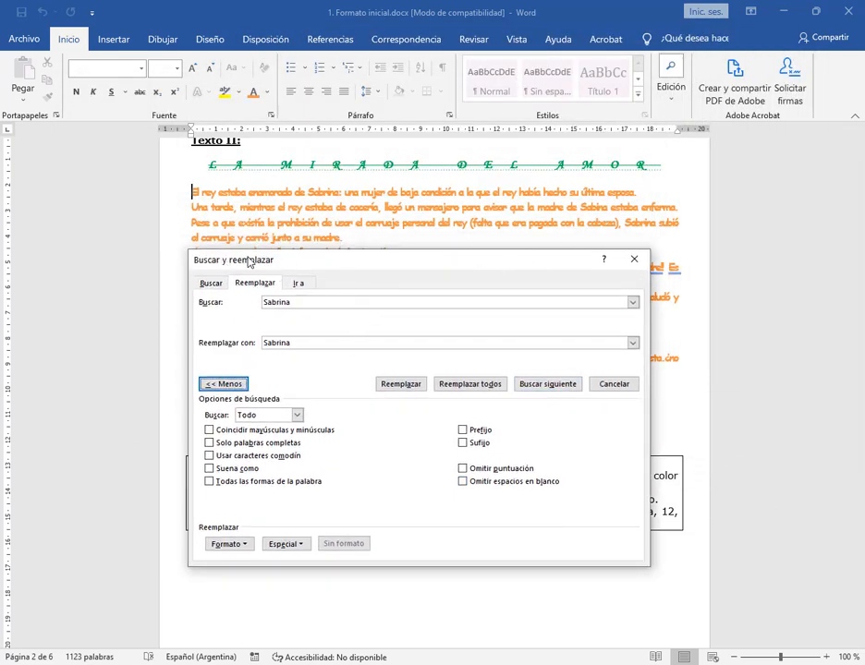
left_click_drag(253, 265, 290, 22)
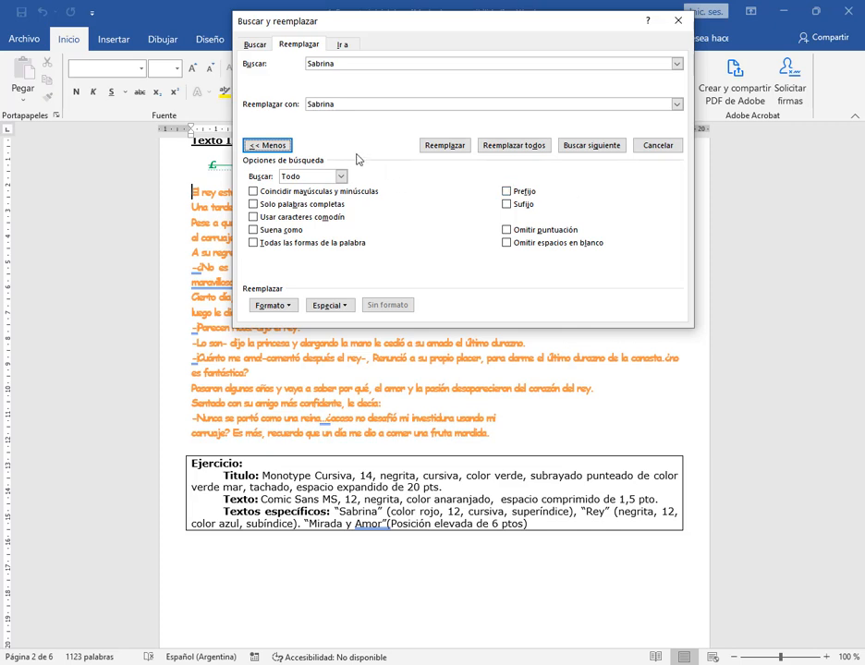
left_click(274, 148)
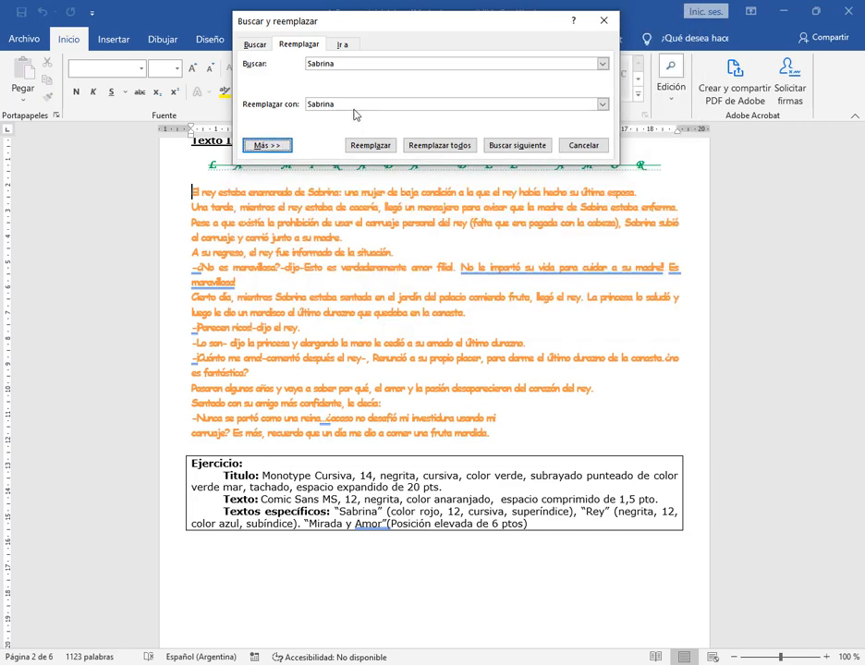
left_click(271, 147)
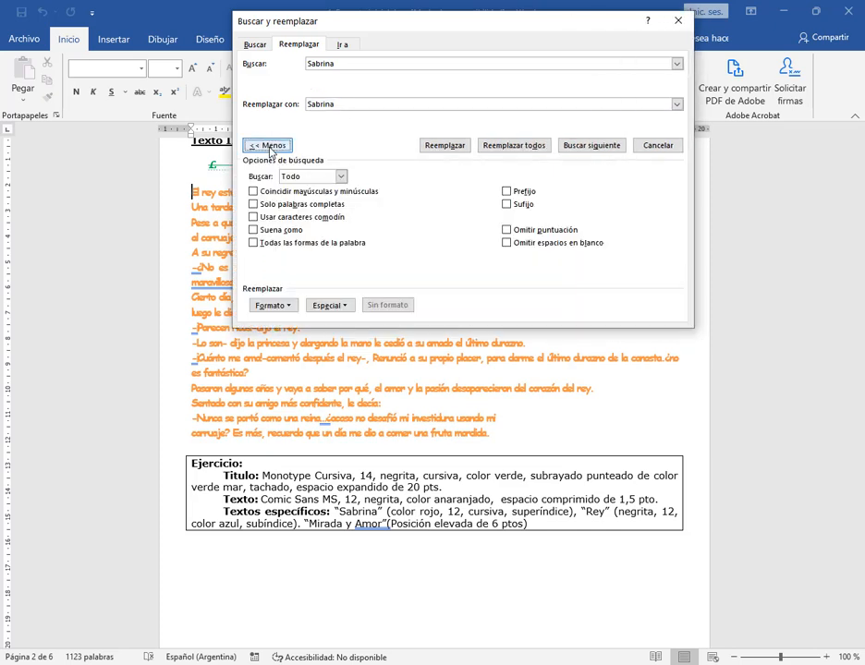
Set the replacement "Sabrina" font format to red, size 12, Cursiva and Superíndice
left_click(294, 316)
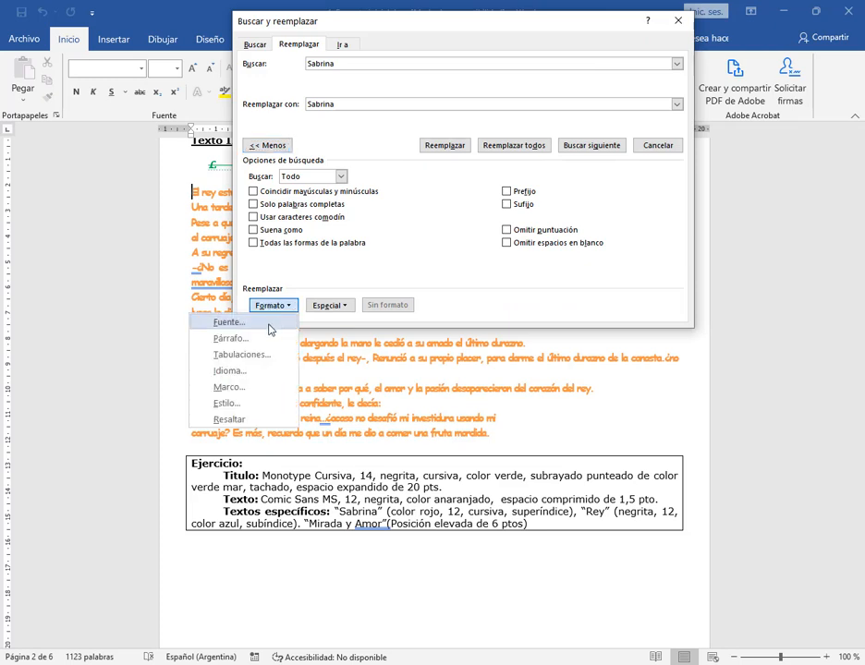
left_click(270, 329)
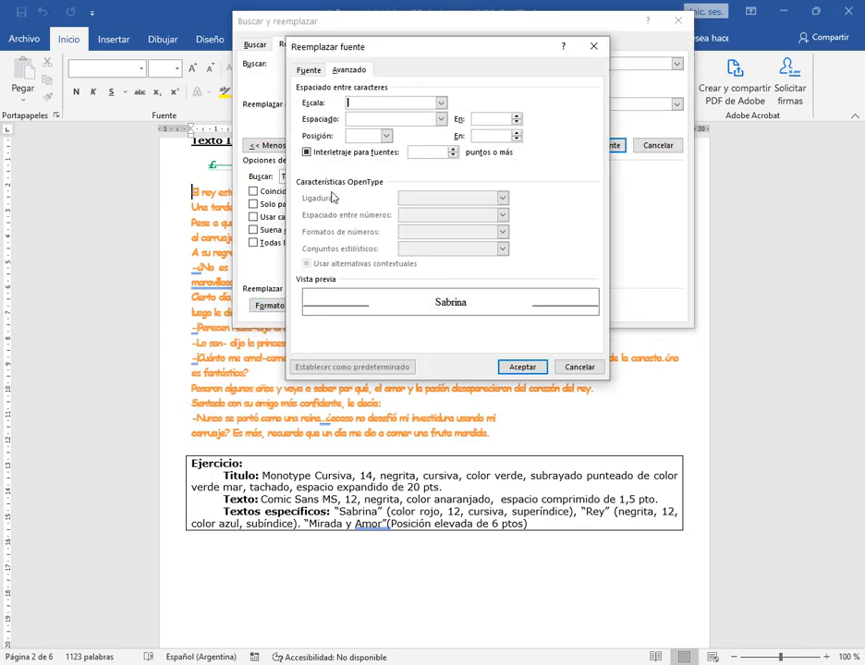
left_click(313, 71)
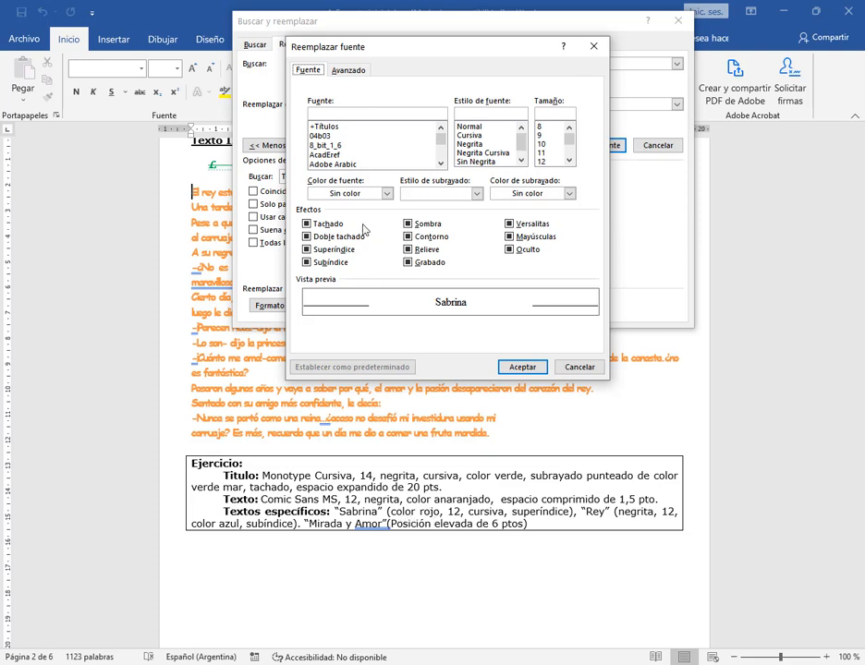
left_click(387, 193)
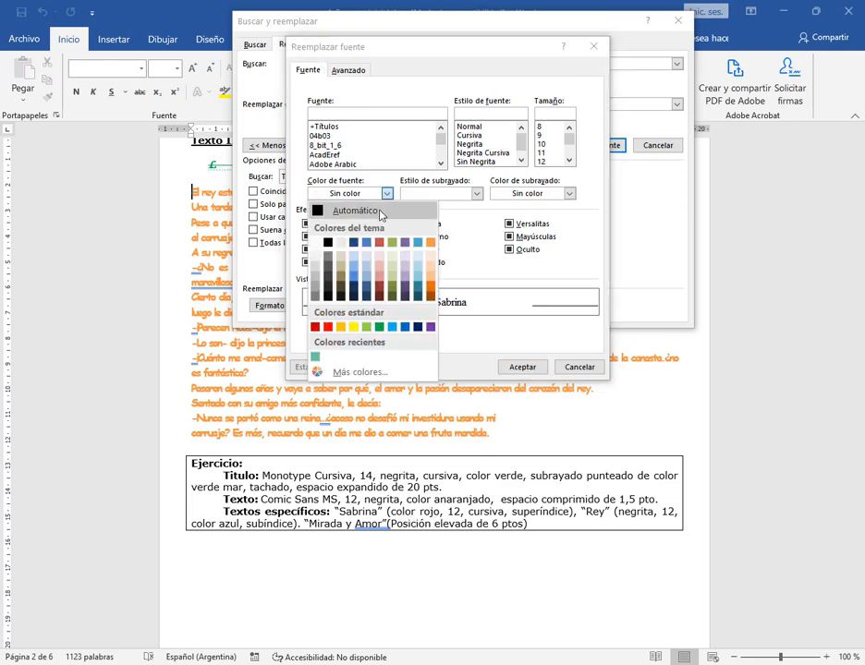
left_click(328, 328)
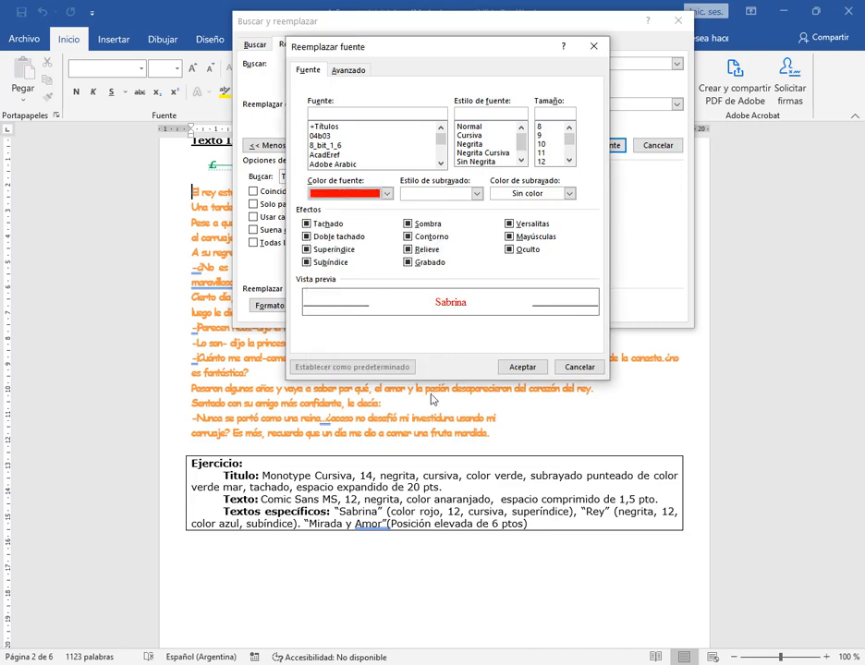
left_click(542, 162)
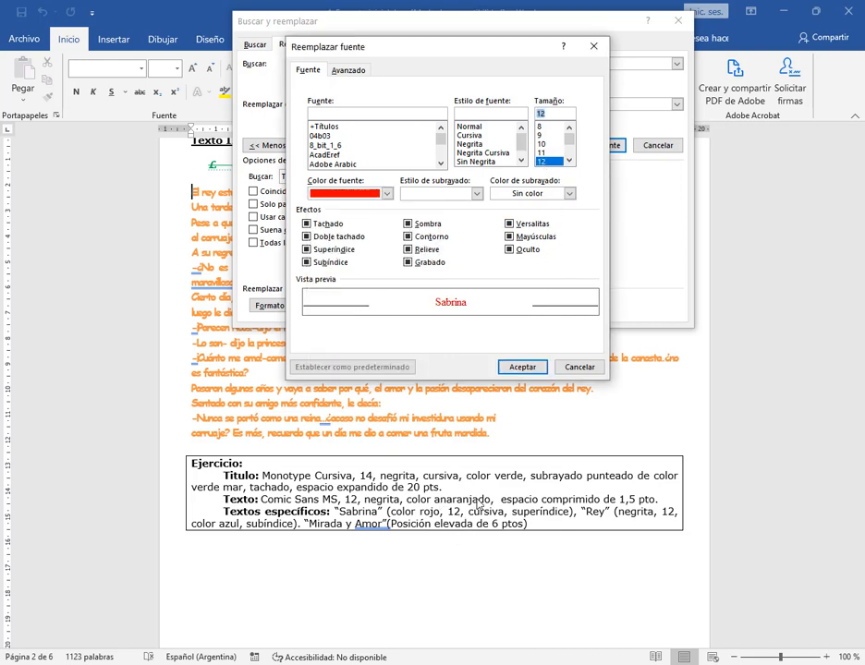
left_click(479, 137)
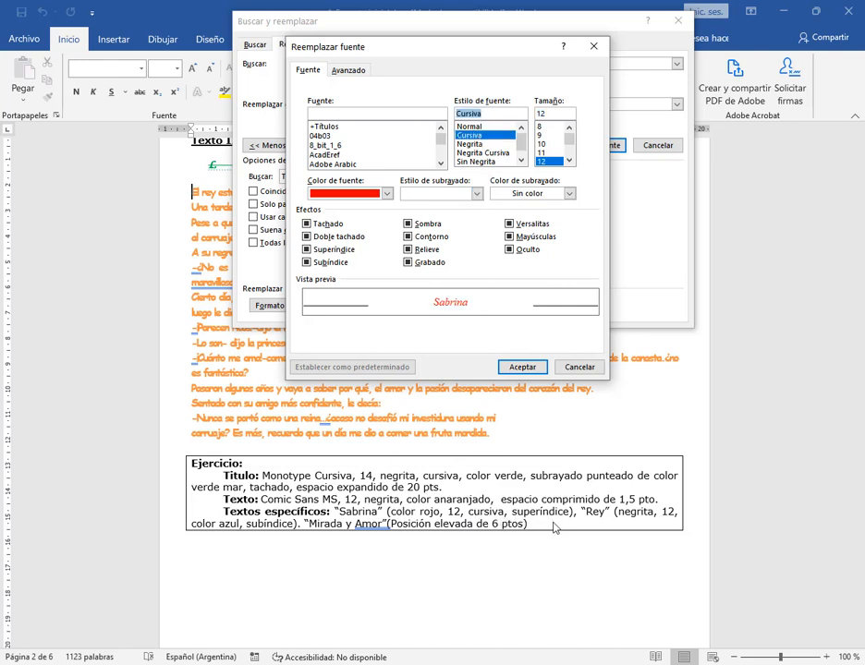
left_click(336, 251)
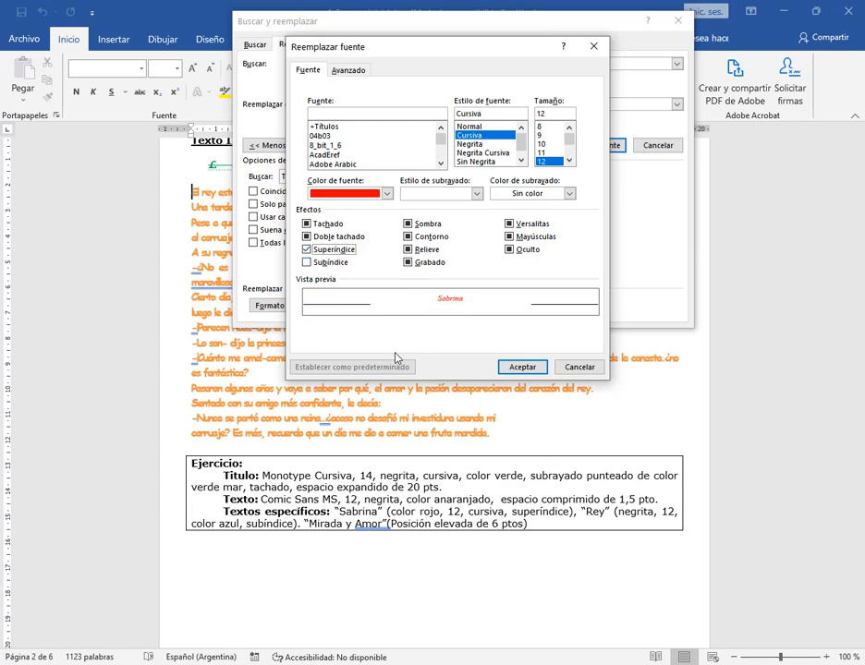
left_click(509, 367)
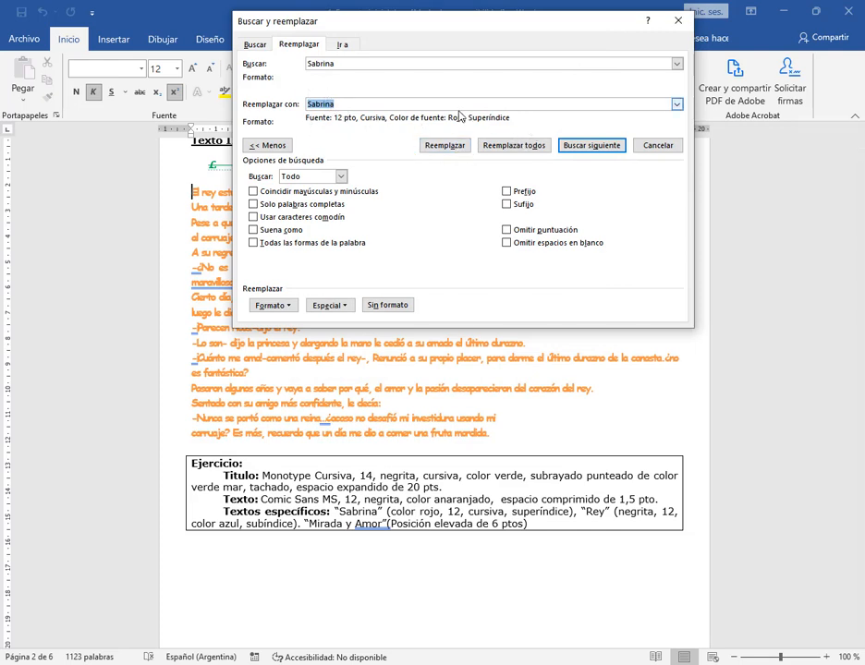
mouse_move(238, 58)
left_mouse_down()
mouse_move(386, 96)
mouse_move(367, 83)
mouse_move(698, 89)
left_mouse_up()
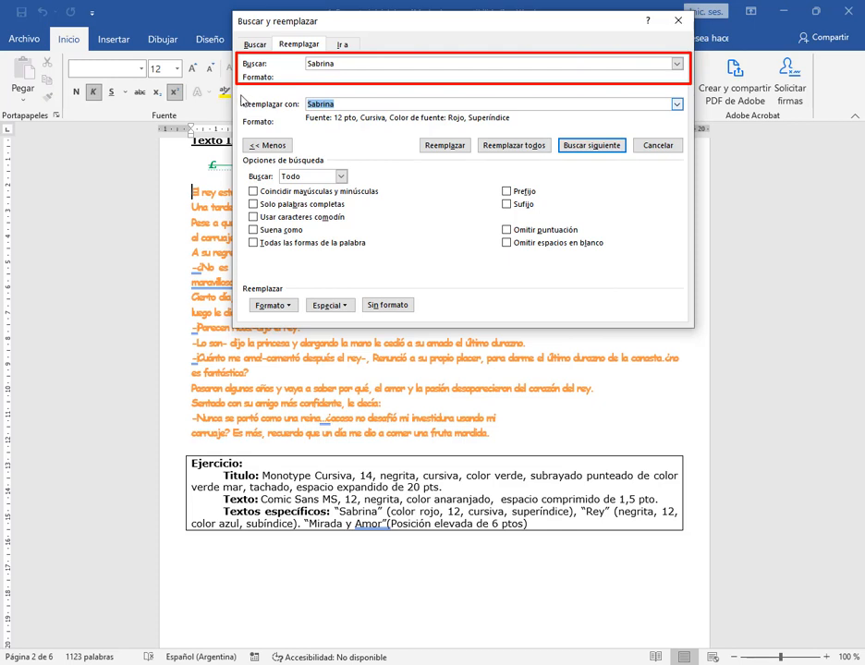
mouse_move(242, 95)
left_mouse_down()
mouse_move(477, 141)
mouse_move(693, 136)
left_mouse_up()
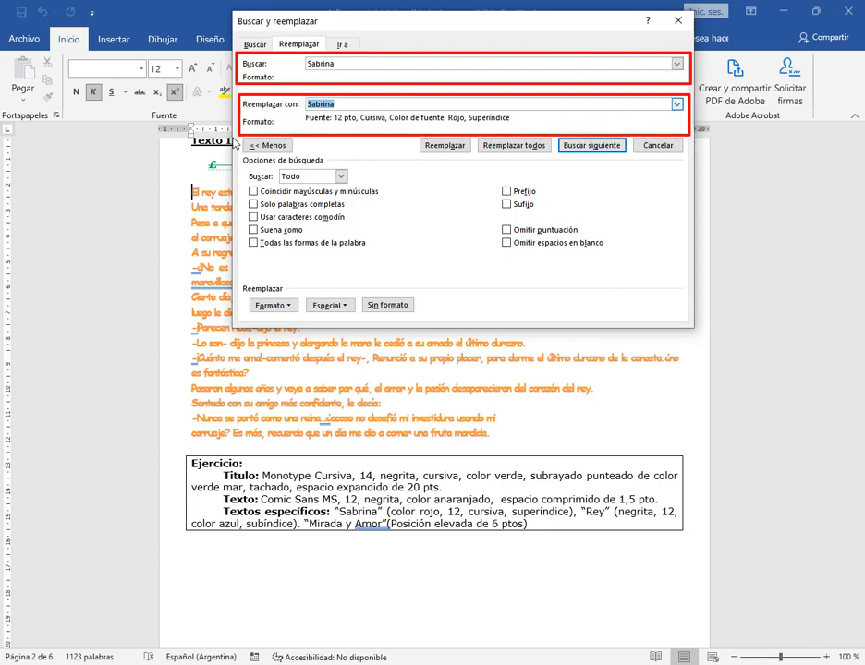
left_click_drag(303, 110, 525, 127)
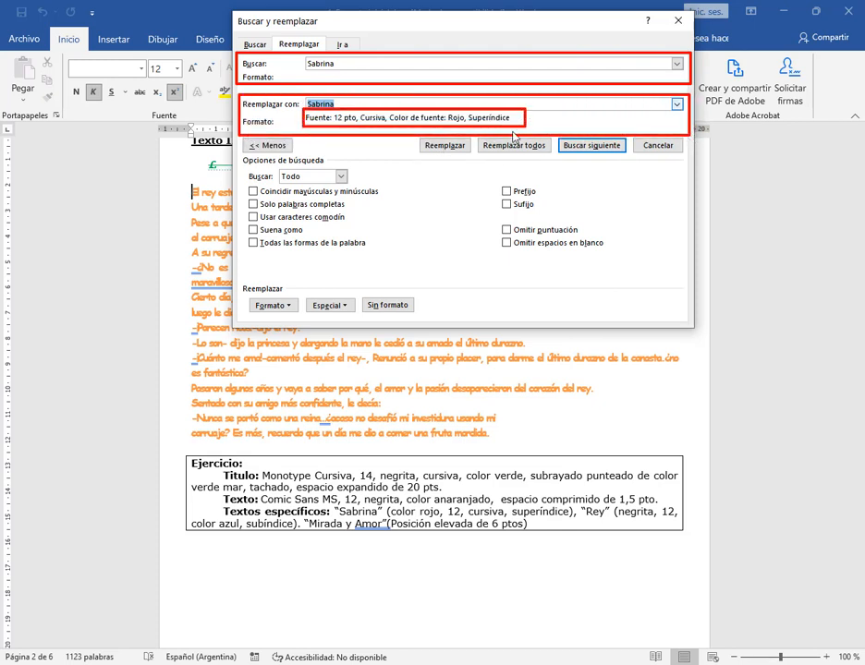
key("Escape")
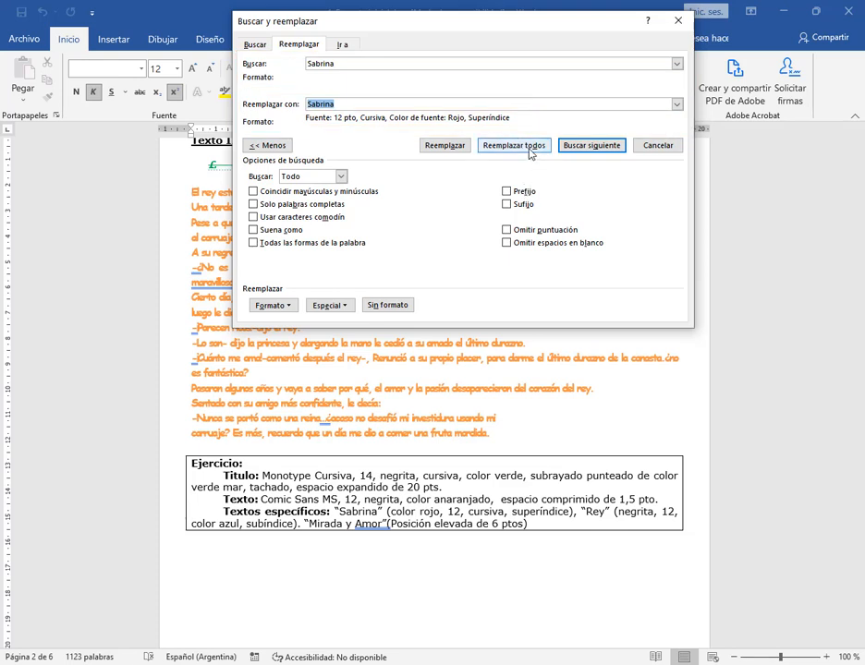
Replace every "Sabrina" with its formatted version, check the words in Texto II and close the Buscar y reemplazar dialog
left_click(528, 148)
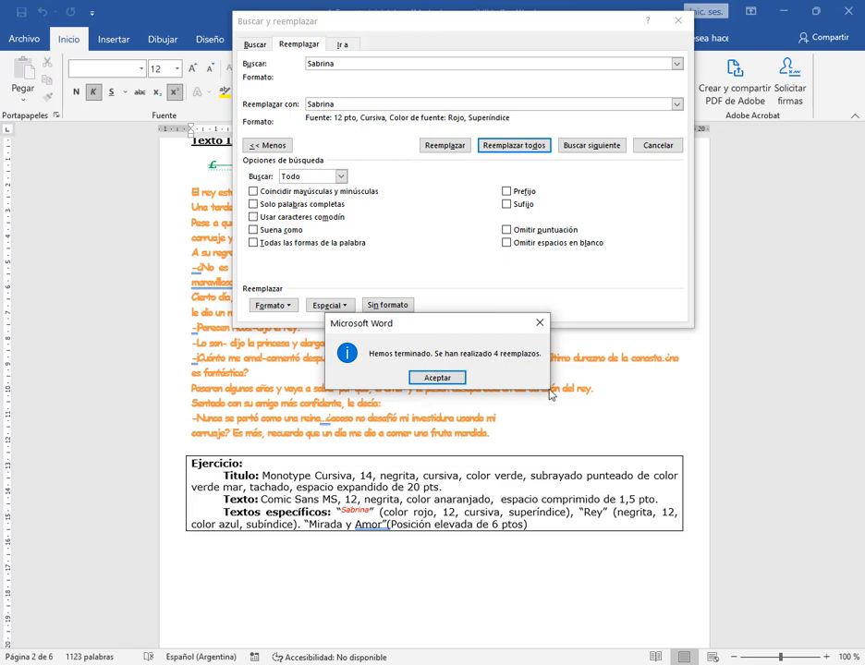
left_click(437, 378)
left_click_drag(324, 21, 340, 38)
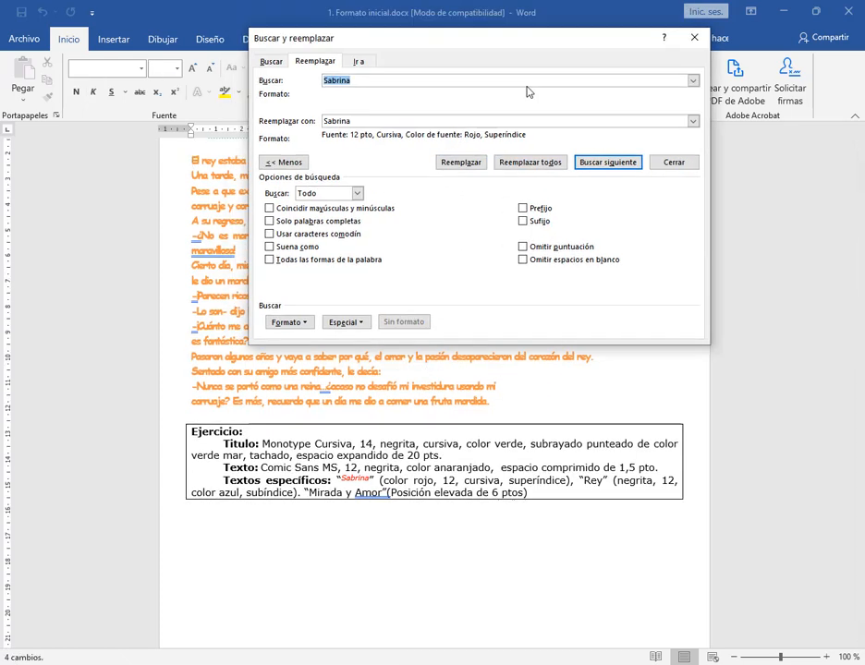
left_click_drag(464, 37, 460, 458)
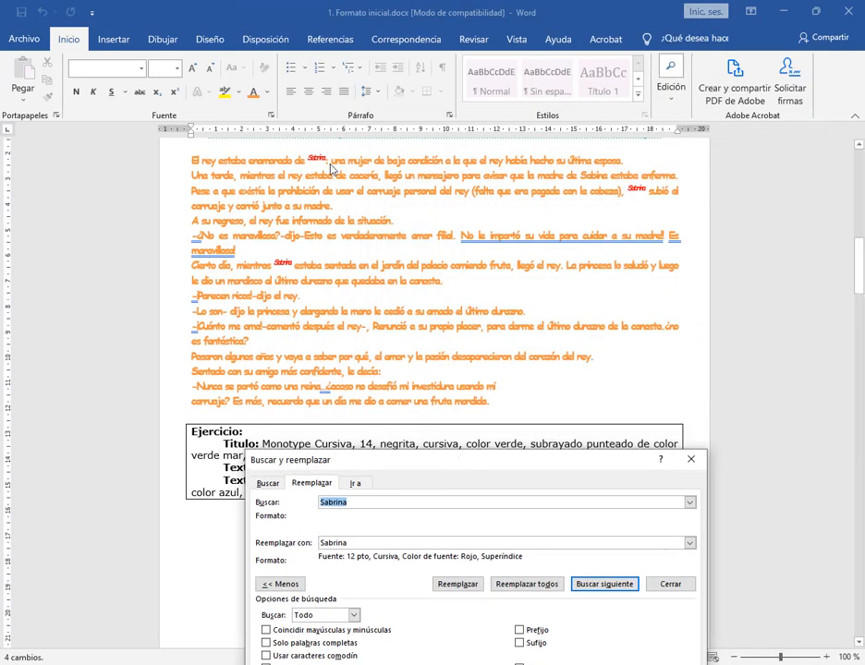
scroll(397, 152, "up", 1)
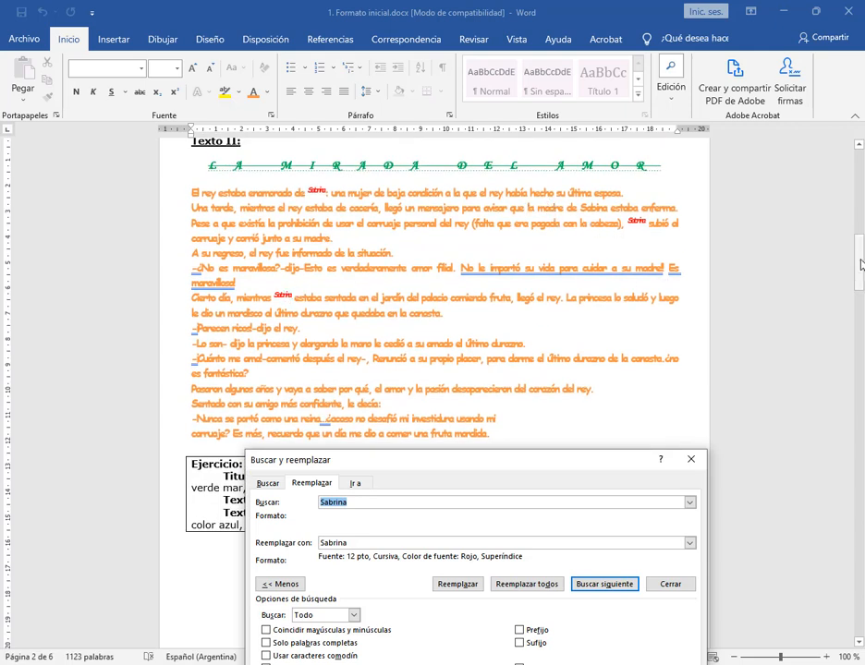
mouse_move(860, 264)
left_mouse_down()
mouse_move(861, 617)
mouse_move(861, 278)
left_mouse_up()
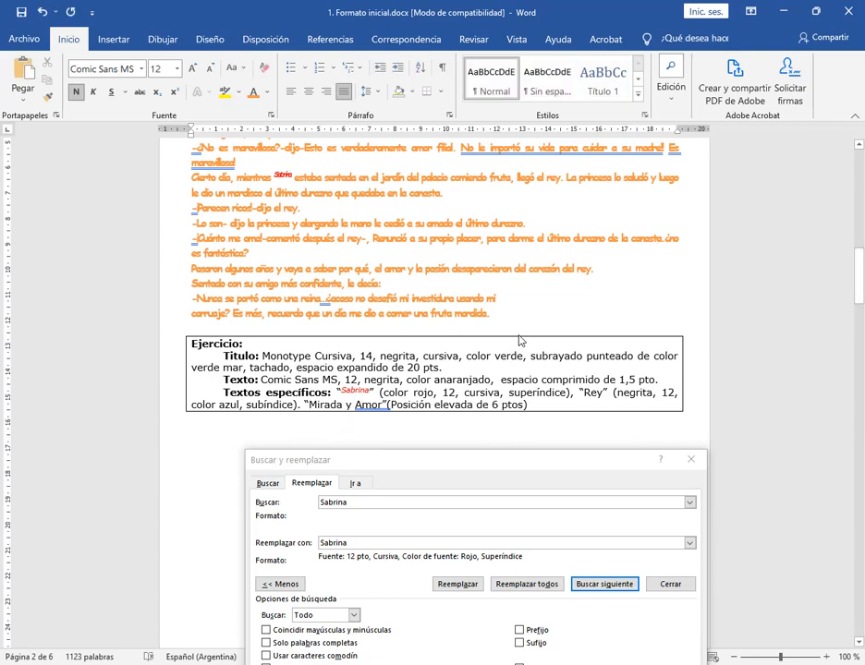
scroll(521, 338, "up", 3)
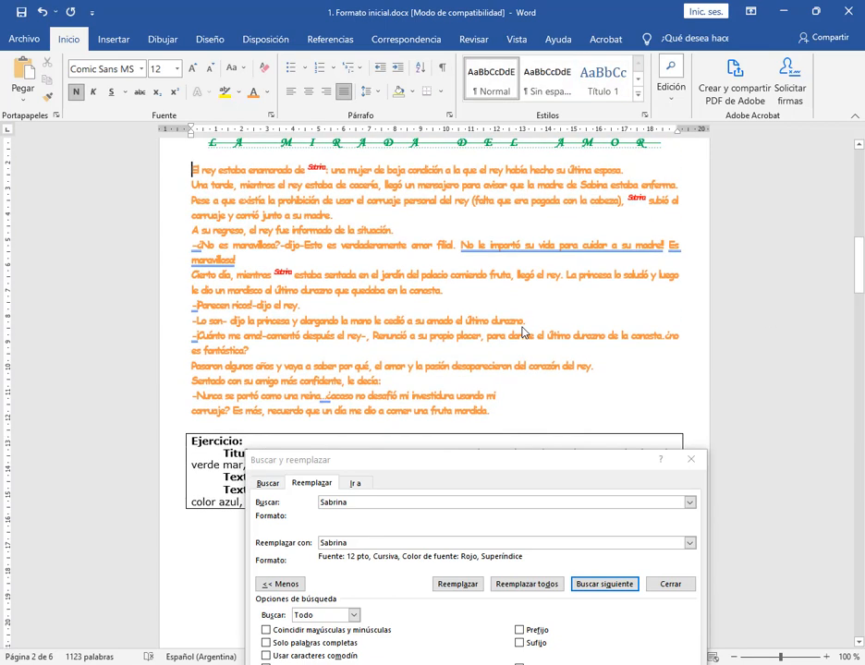
left_click_drag(614, 461, 641, 175)
left_click(718, 173)
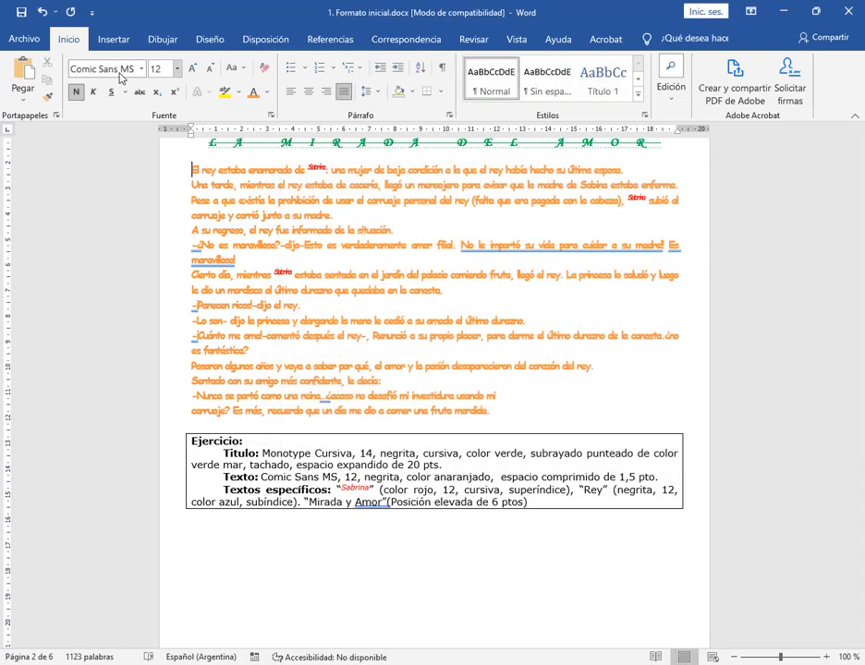
Undo the replacement of all "Sabrina" words and reopen the Reemplazar dialog
left_click(41, 13)
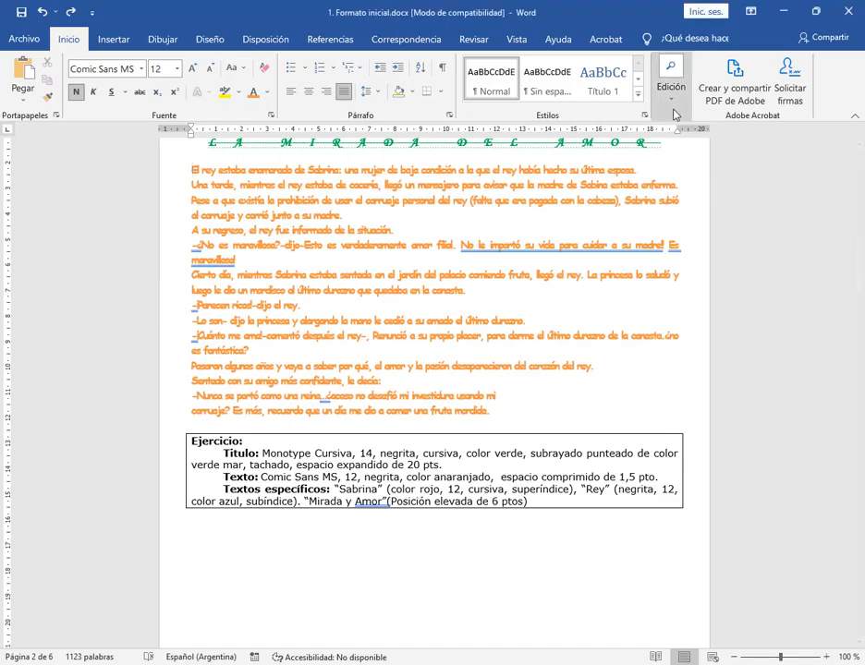
left_click(671, 109)
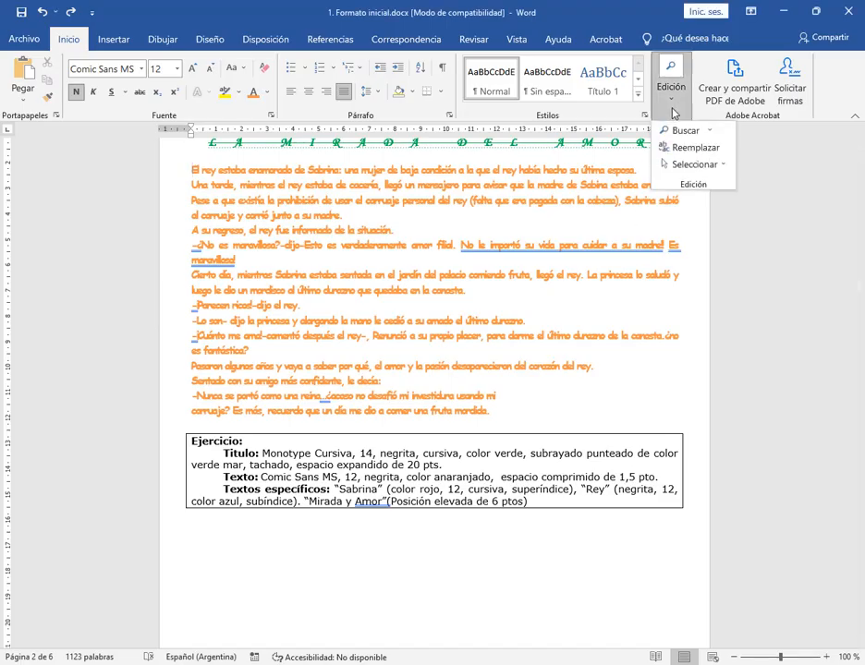
left_click(691, 148)
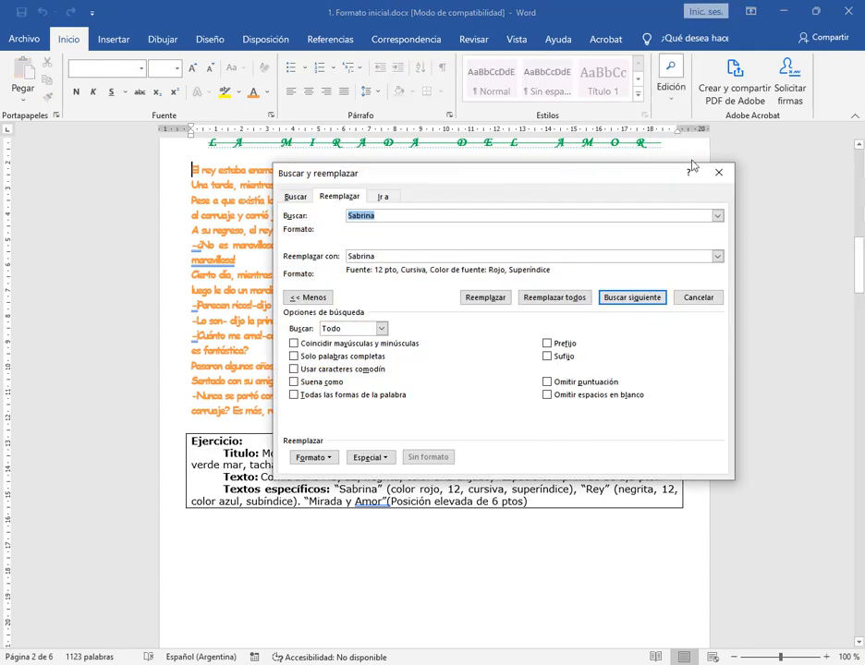
Clear the replacement's font formatting and re-enter "Sabrina" as both the search text and the replacement text
key("Tab")
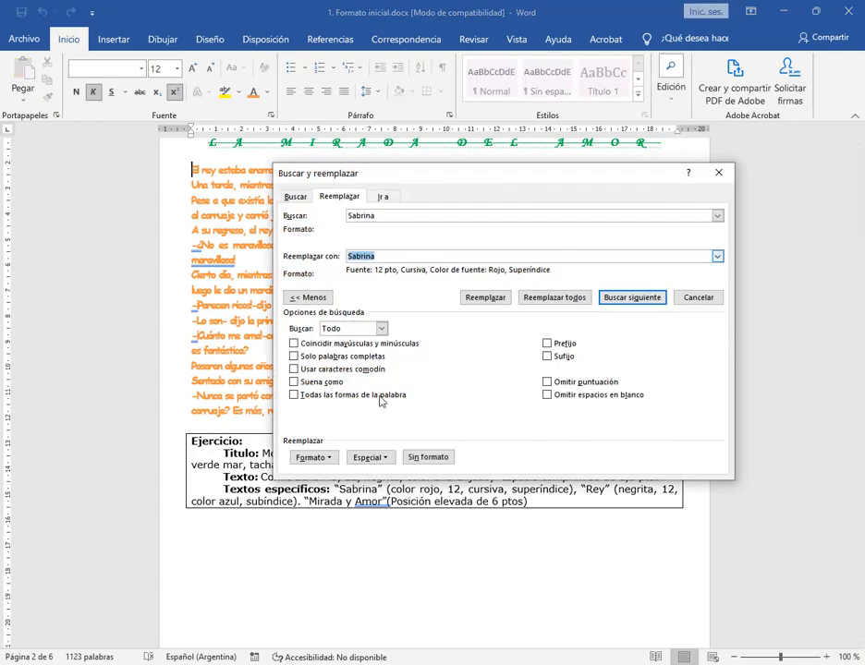
left_click(427, 457)
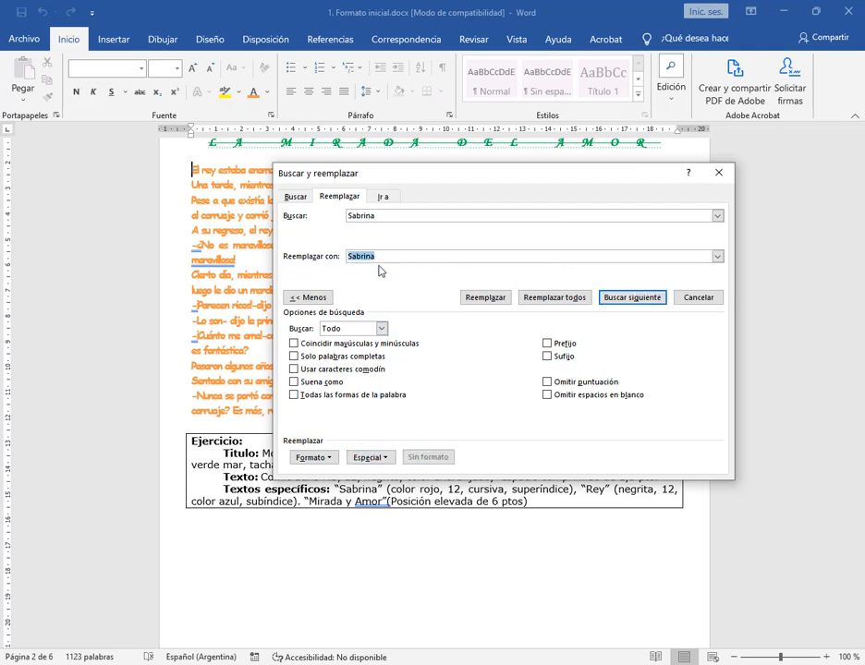
key("BackSpace")
double_click(387, 218)
key("BackSpace")
type("S")
left_click(386, 257)
left_click_drag(427, 178, 436, 210)
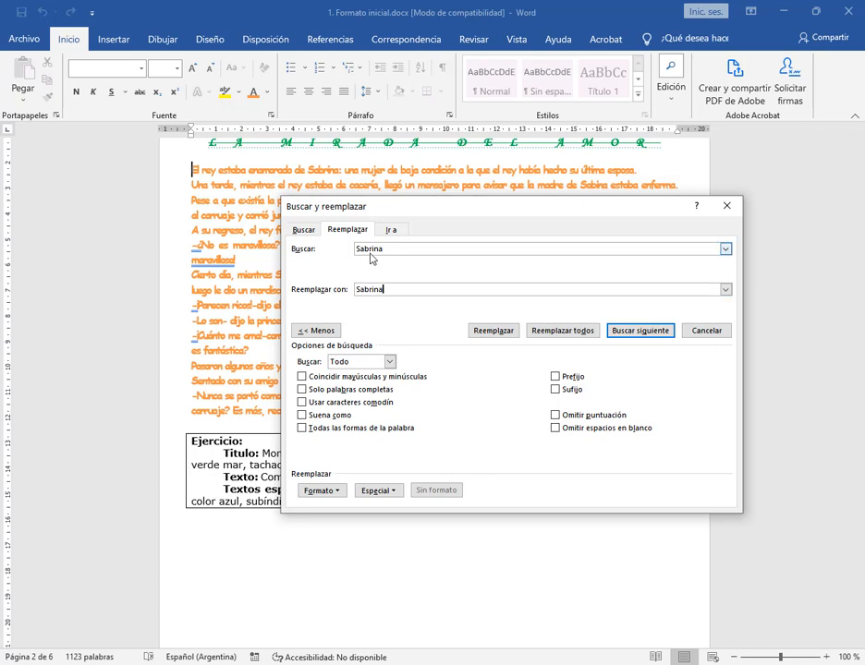
Review the search and replacement texts, then collapse the advanced options and expand them again
left_click_drag(388, 249, 328, 248)
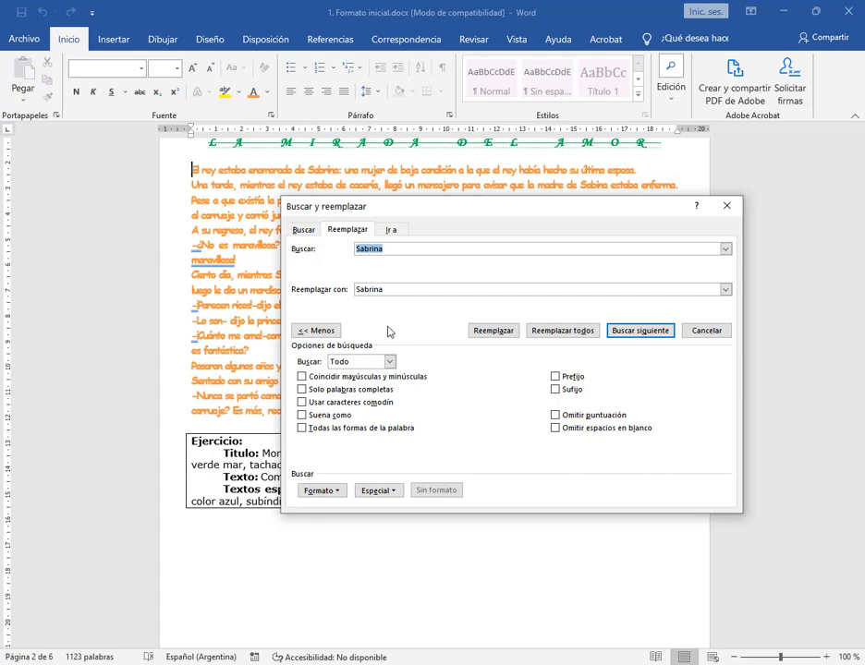
left_click_drag(387, 289, 303, 295)
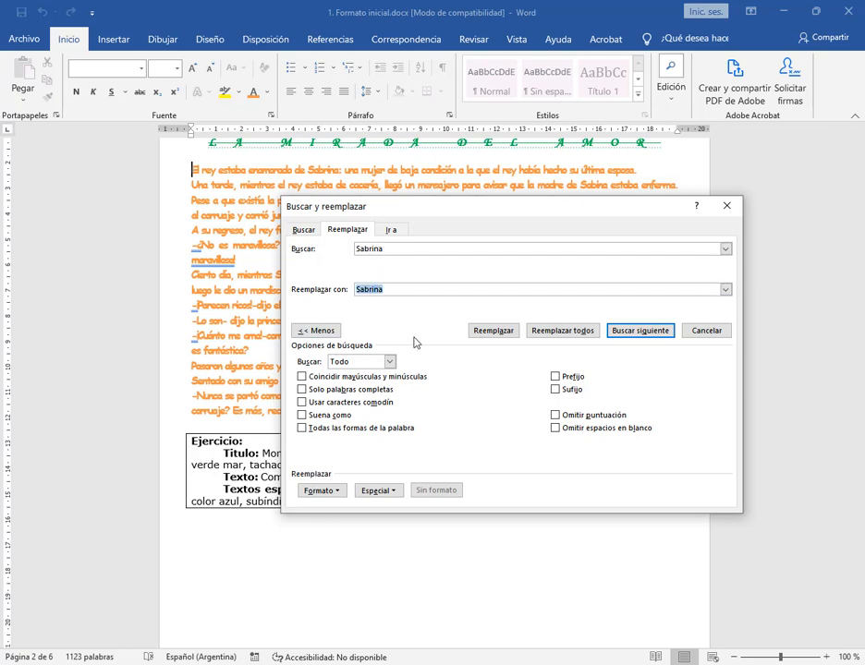
left_click_drag(389, 294, 343, 294)
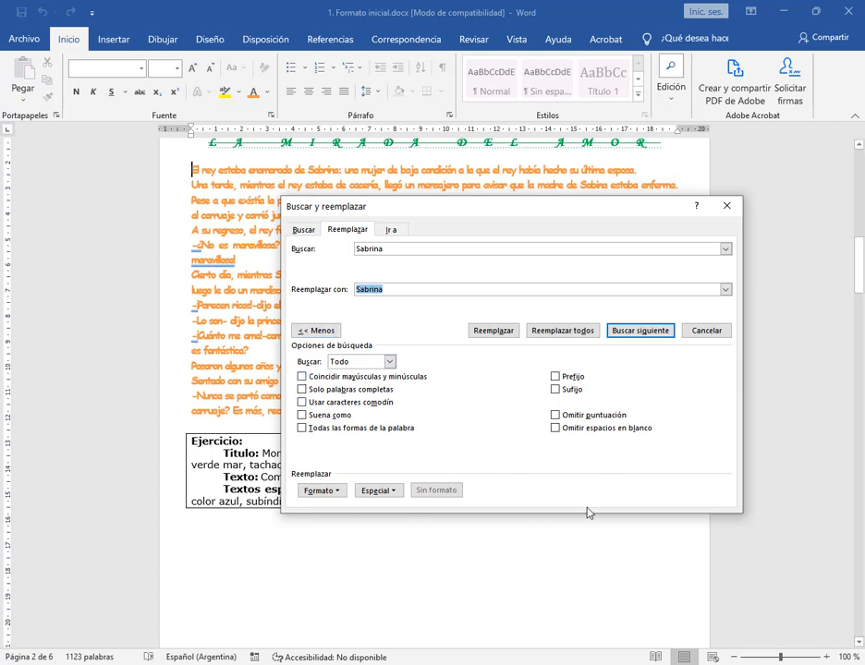
left_click(317, 330)
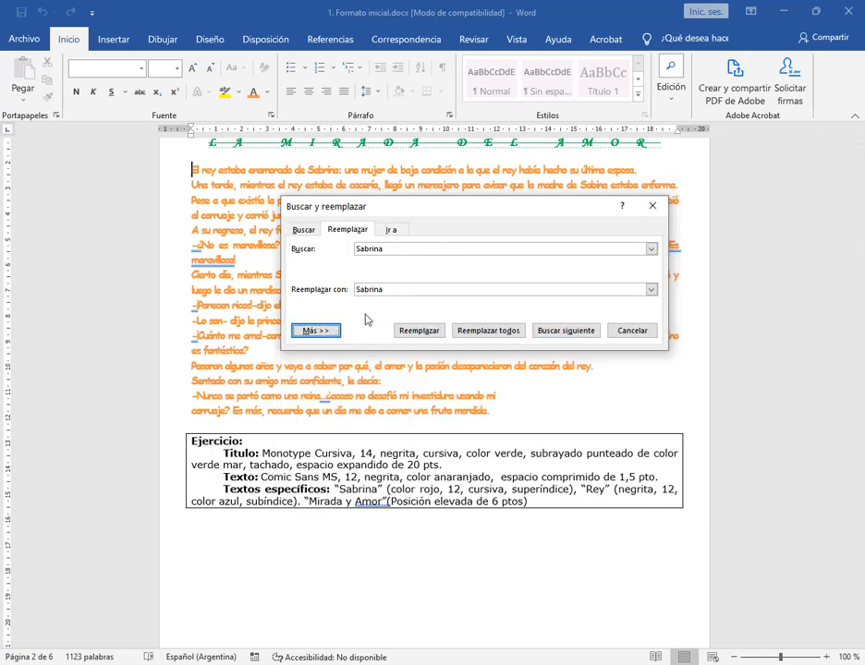
left_click(317, 331)
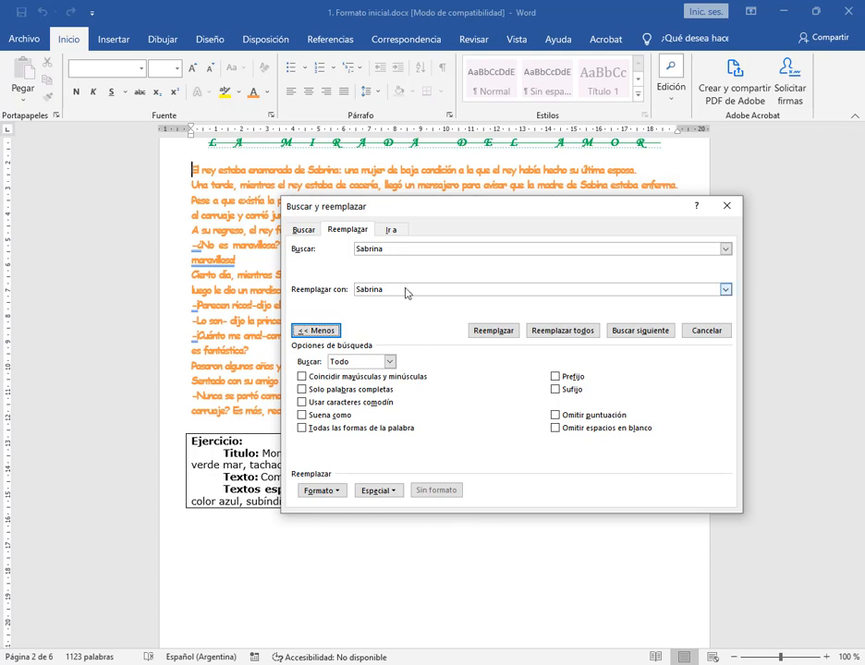
Select the replacement text "Sabrina" as the formatting target and move the dialog clear of the Ejercicio instructions
left_click_drag(402, 291, 349, 286)
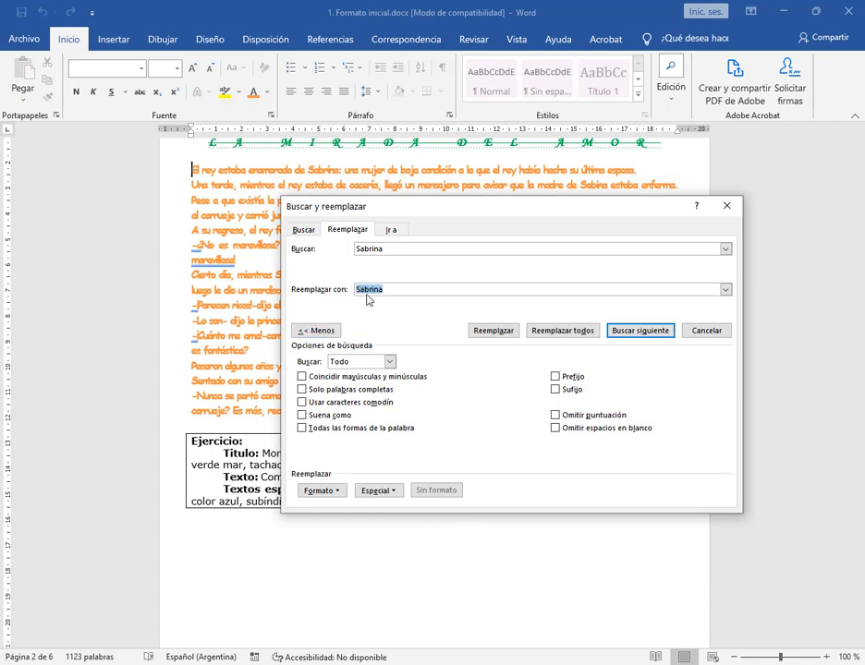
left_click(409, 292)
left_click_drag(409, 294, 343, 298)
left_click(324, 491)
left_click(323, 202)
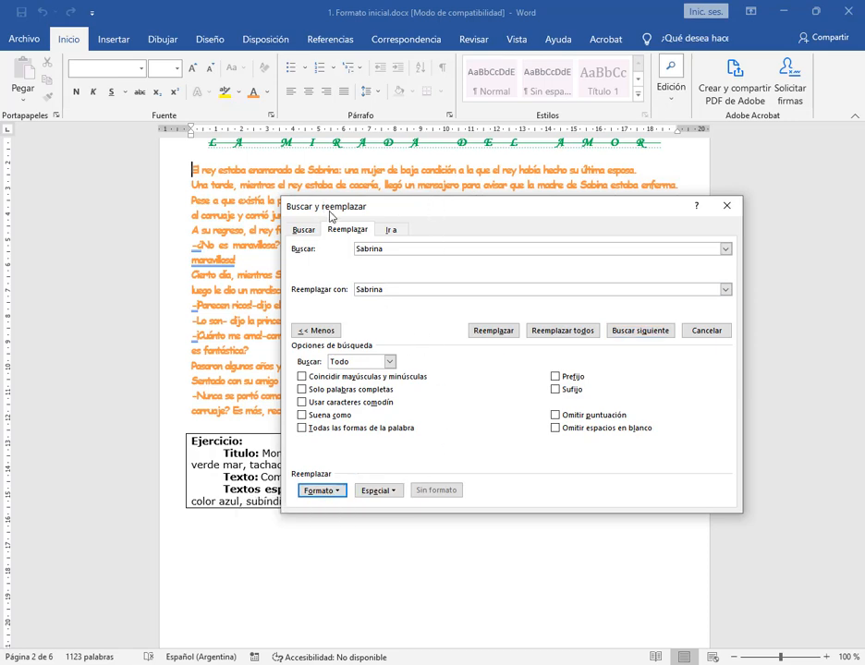
left_click_drag(330, 216, 293, 51)
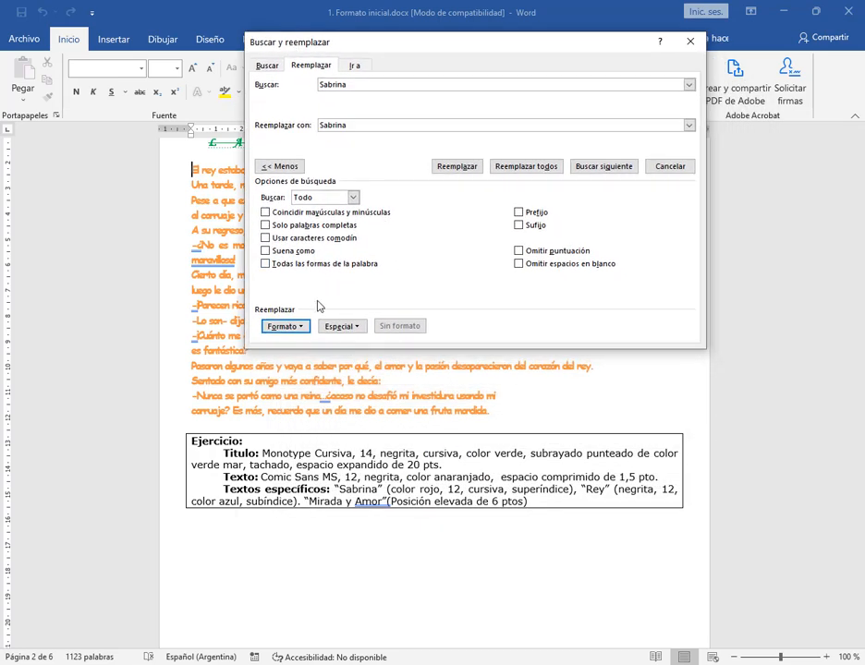
Set the replacement "Sabrina" font to red, size 12, Cursiva and Superíndice
left_click(292, 327)
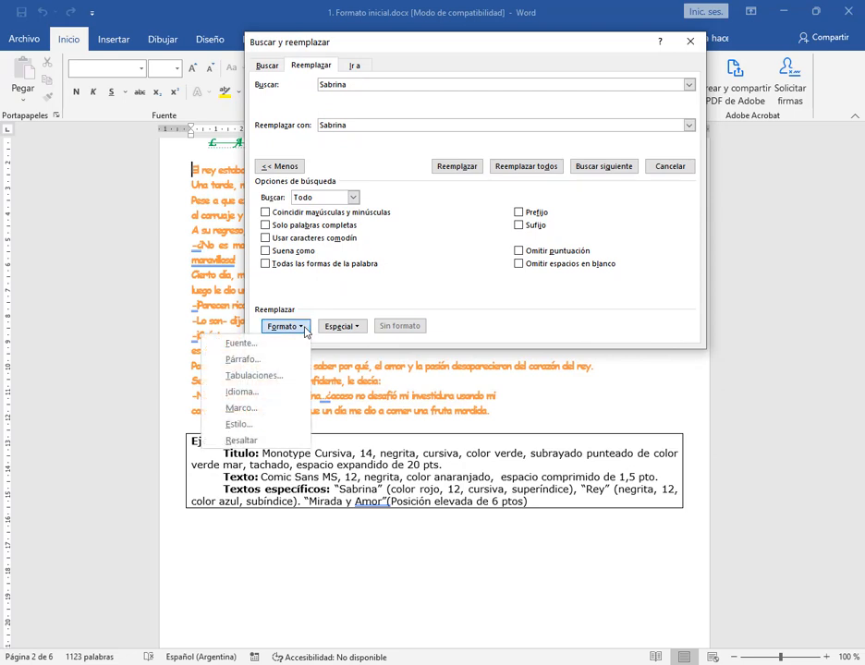
left_click(244, 345)
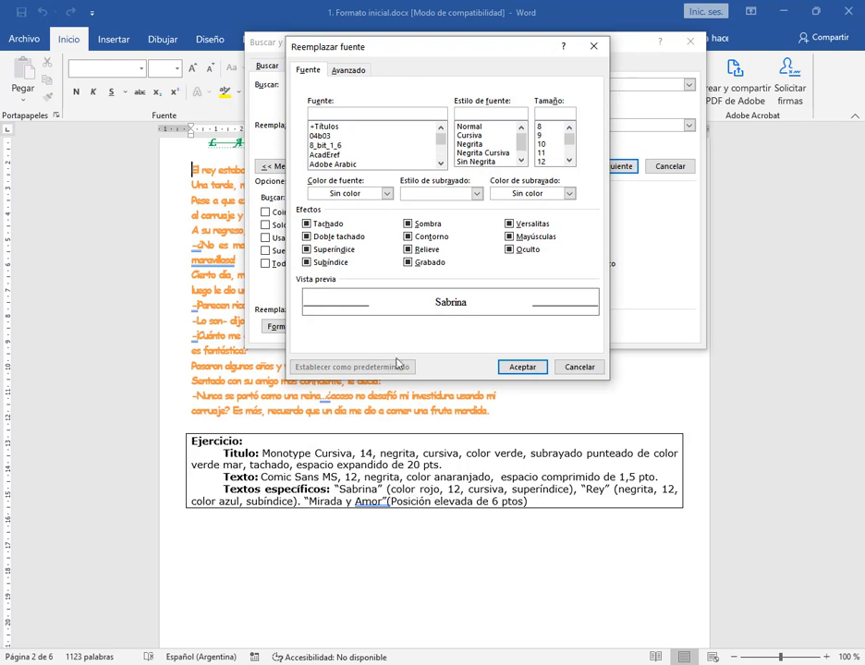
left_click(386, 193)
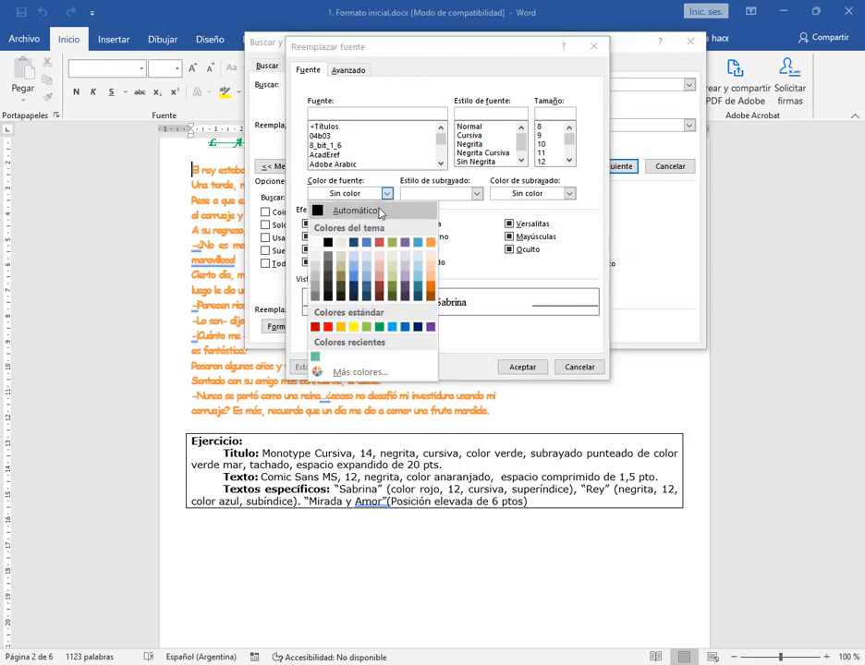
left_click(327, 326)
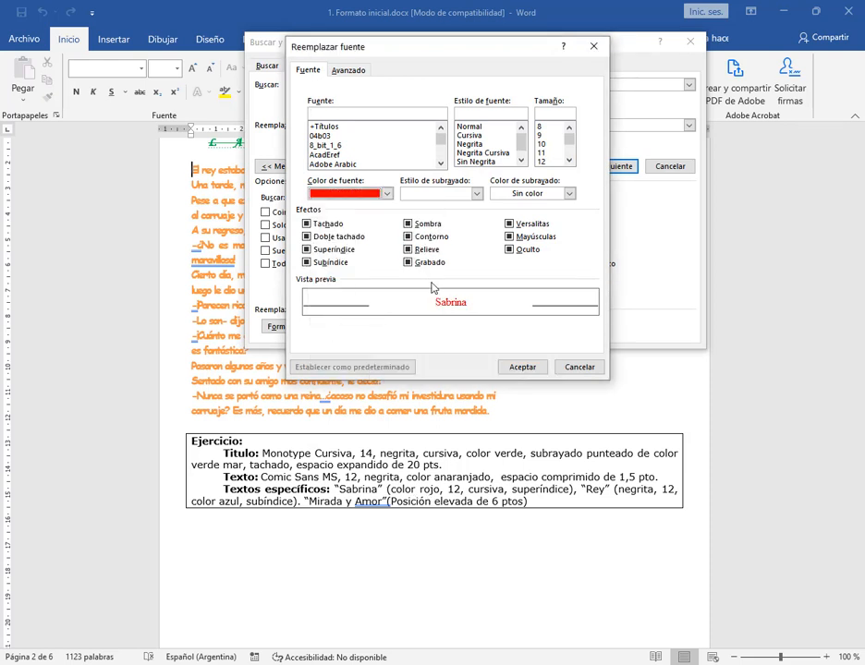
left_click(542, 161)
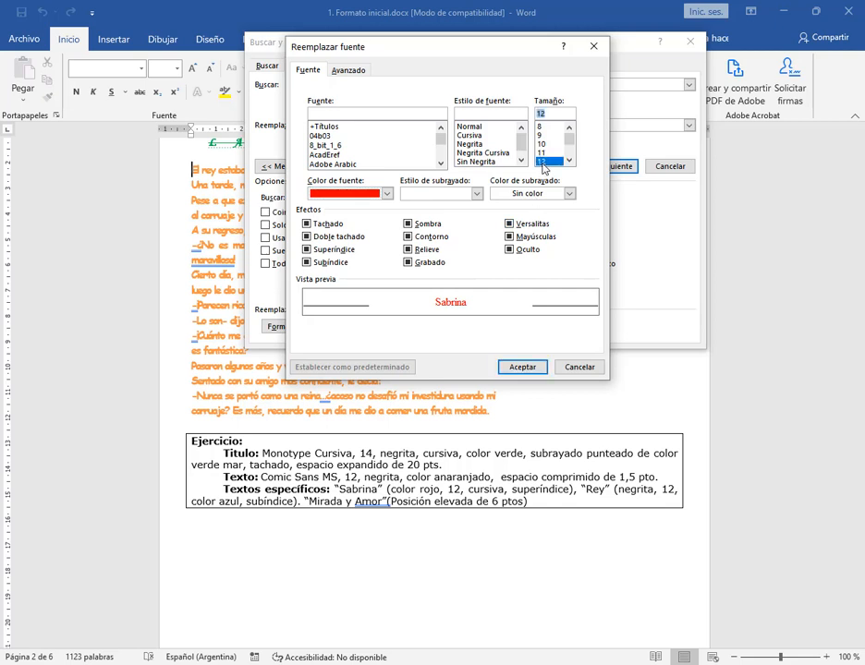
left_click(471, 136)
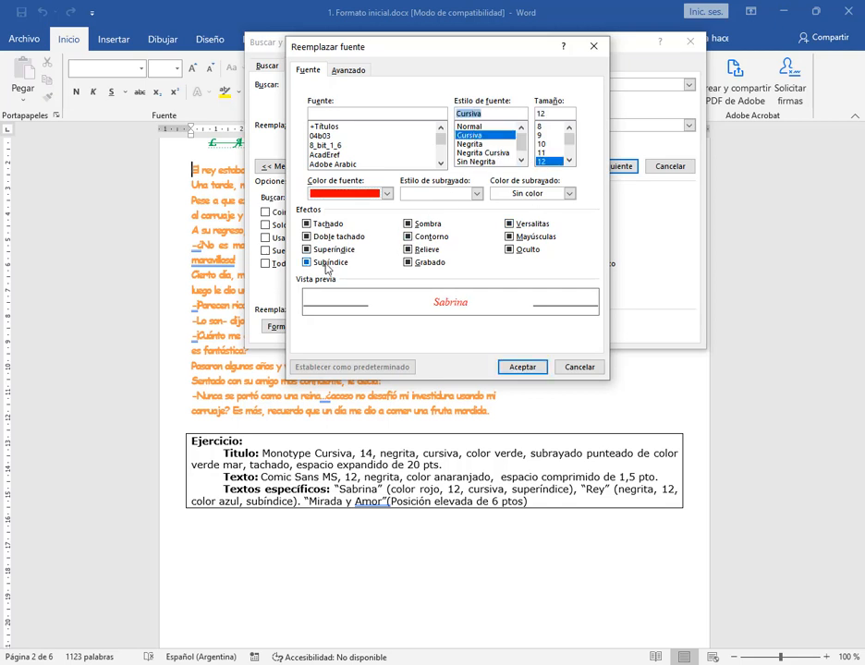
left_click(324, 250)
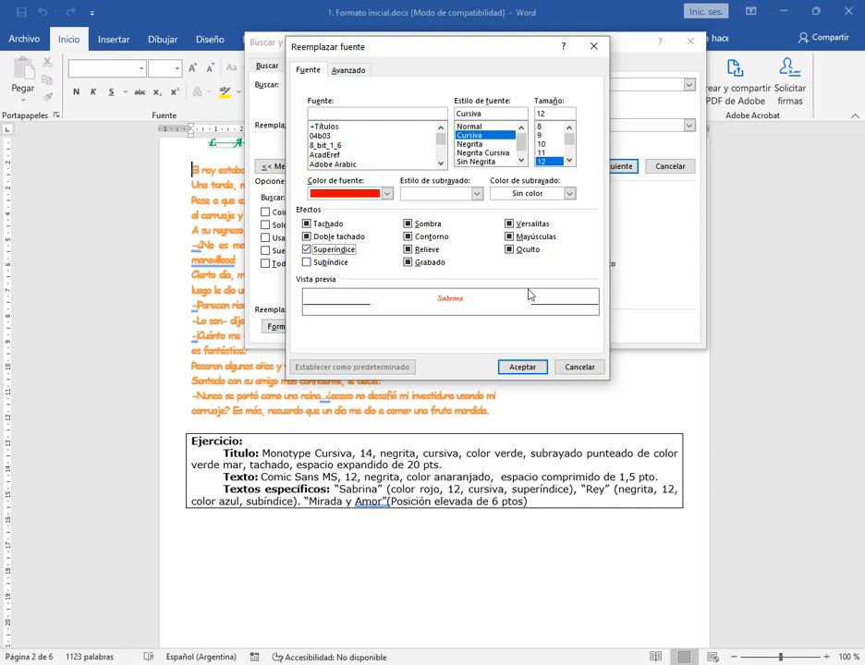
left_click(520, 367)
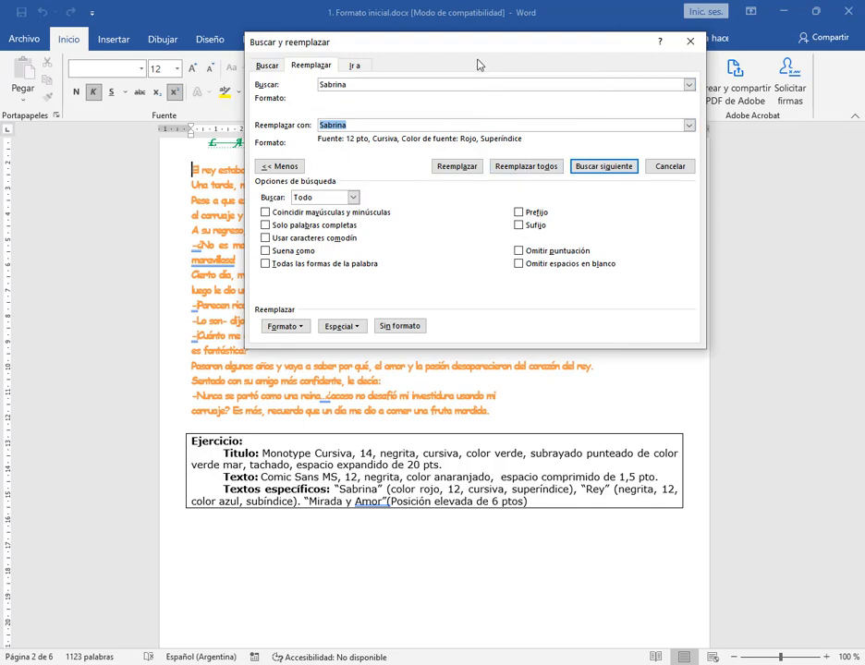
Move the dialog clear of Texto II and replace only the first "Sabrina" with its formatted version
left_click_drag(476, 51, 706, 126)
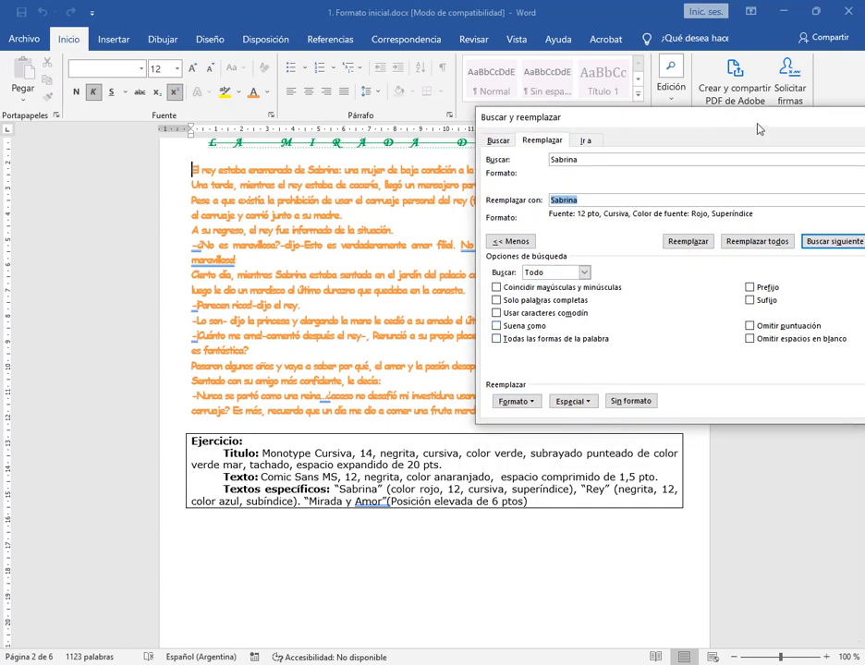
left_click_drag(720, 118, 462, 336)
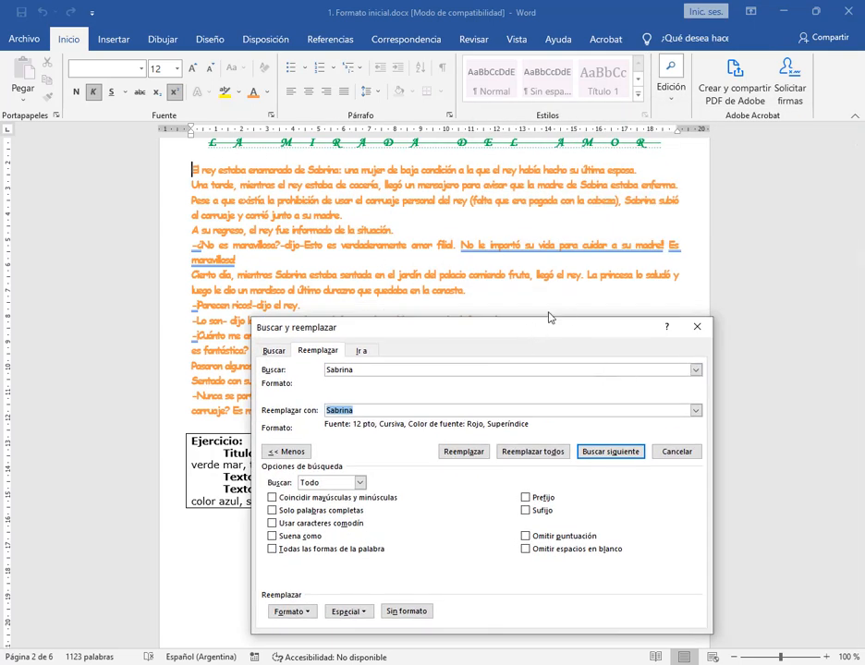
left_click_drag(536, 320, 691, 137)
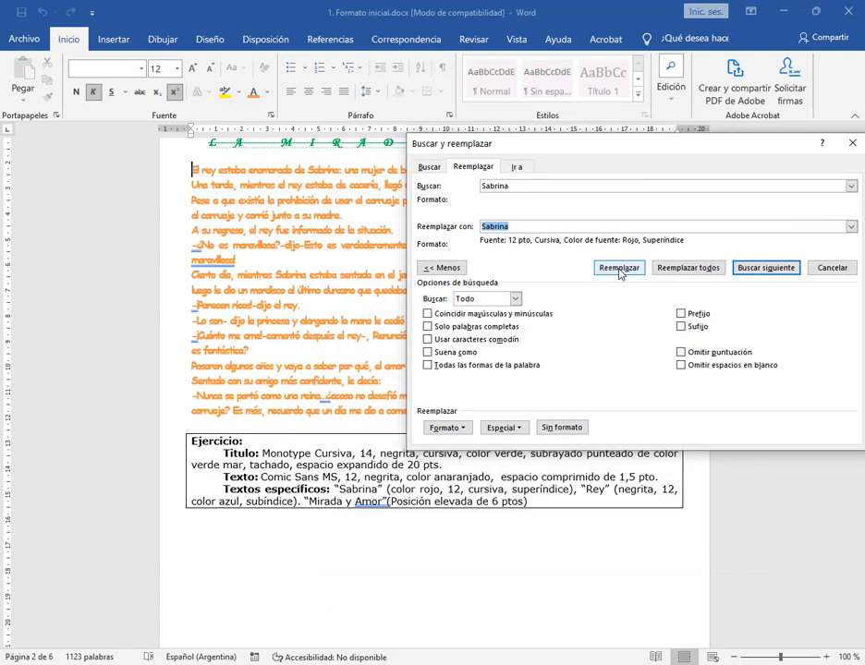
left_click(619, 268)
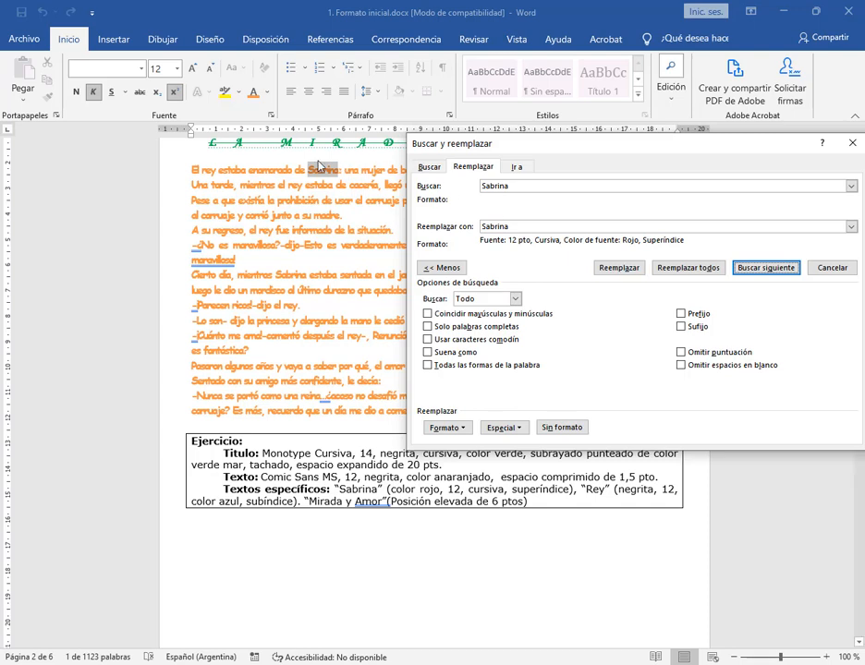
left_click_drag(595, 154, 463, 312)
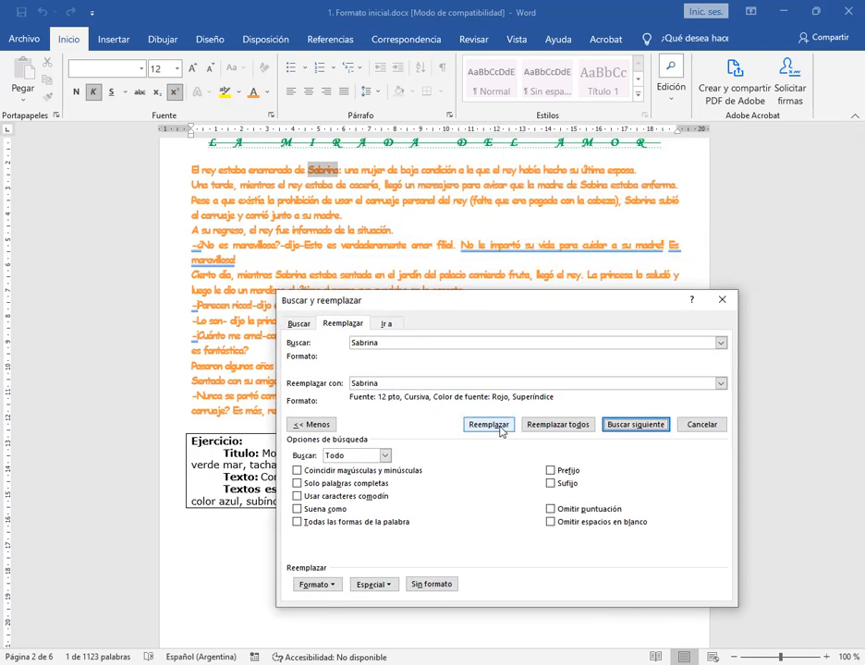
left_click(501, 431)
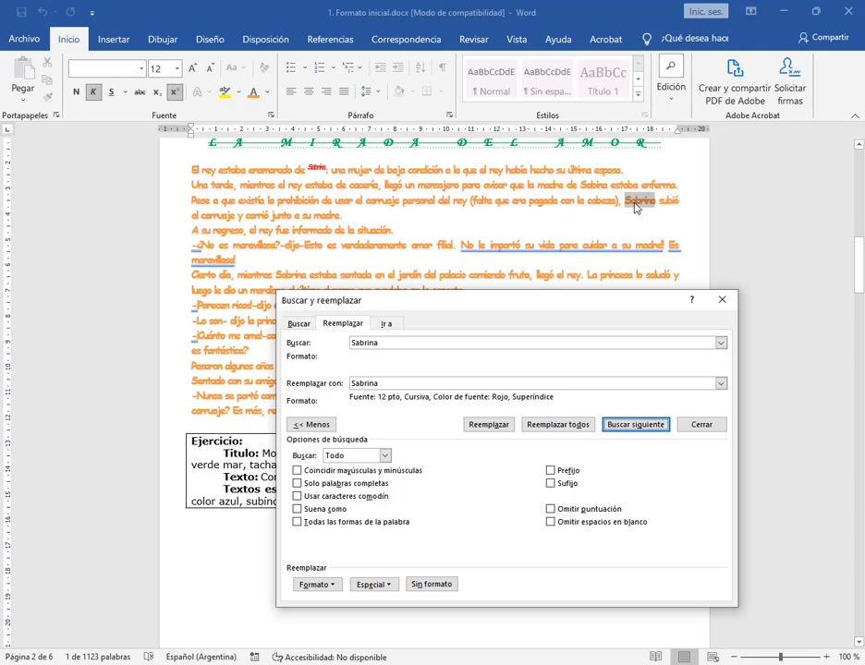
Skip the "Sabrina" before "subió" and replace the one in the "Cierto día" sentence with its formatted version
left_click(646, 424)
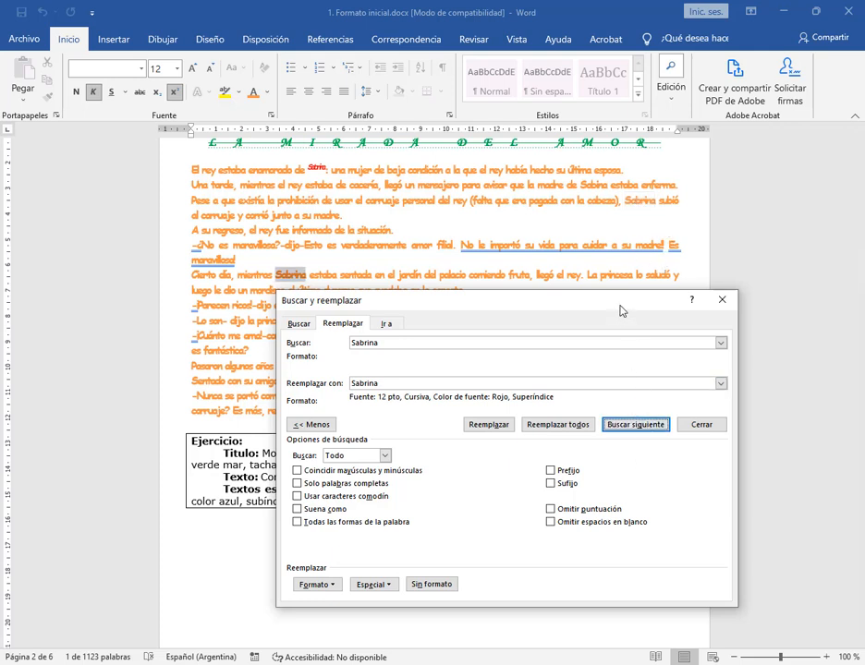
left_click_drag(685, 303, 691, 325)
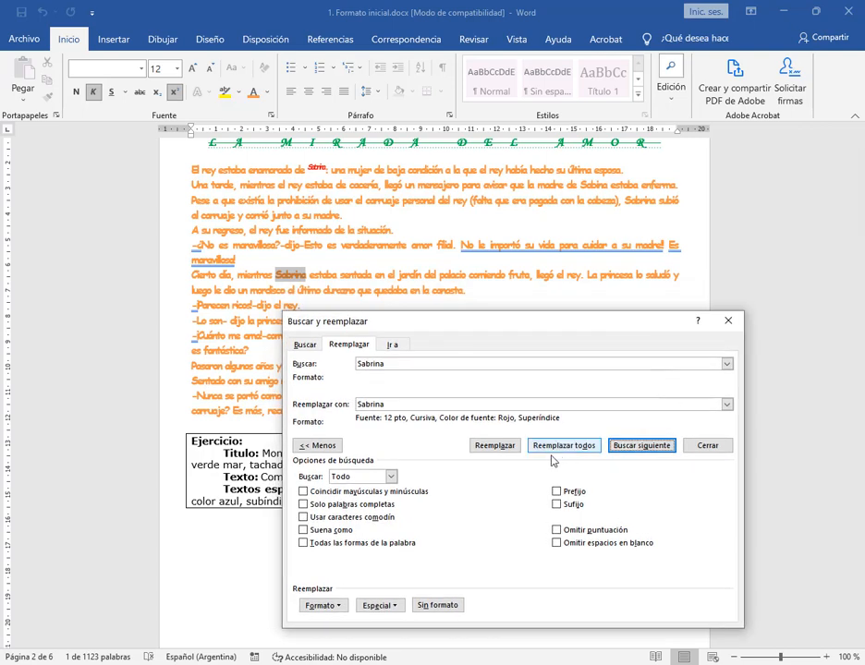
left_click_drag(375, 325, 371, 171)
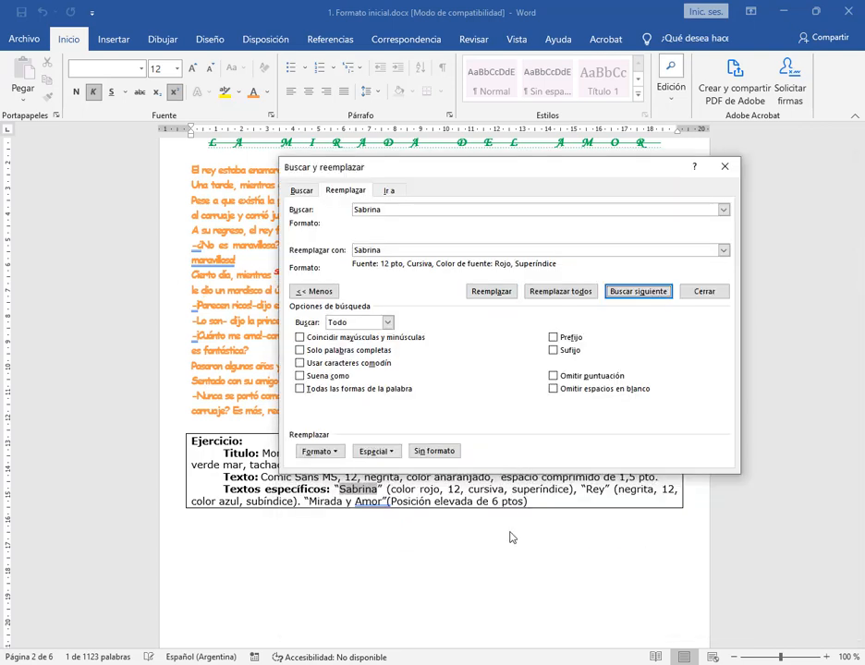
Search past the "Sabrina" in the Ejercicio box without replacing it and dismiss the search notice
left_click_drag(430, 173, 533, 90)
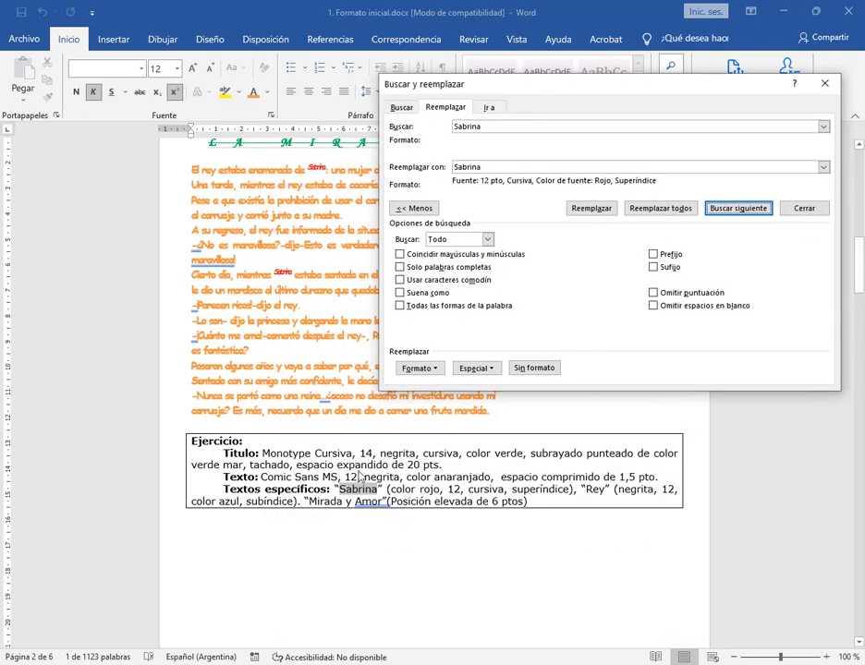
left_click(762, 212)
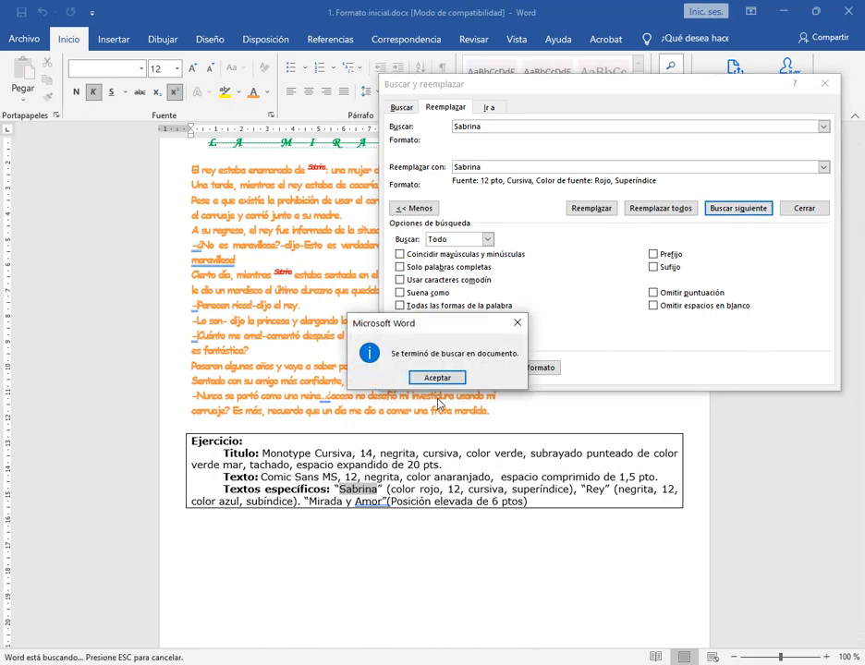
left_click(438, 379)
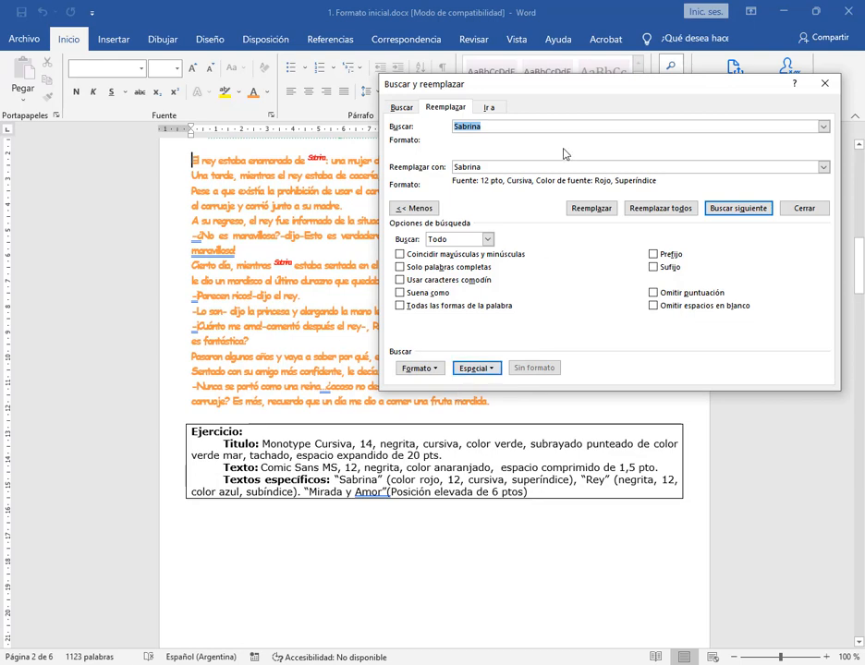
Find the skipped "Sabrina" before "subió", replace it with its formatted version and move the dialog off the Ejercicio box
left_click_drag(579, 87, 448, 324)
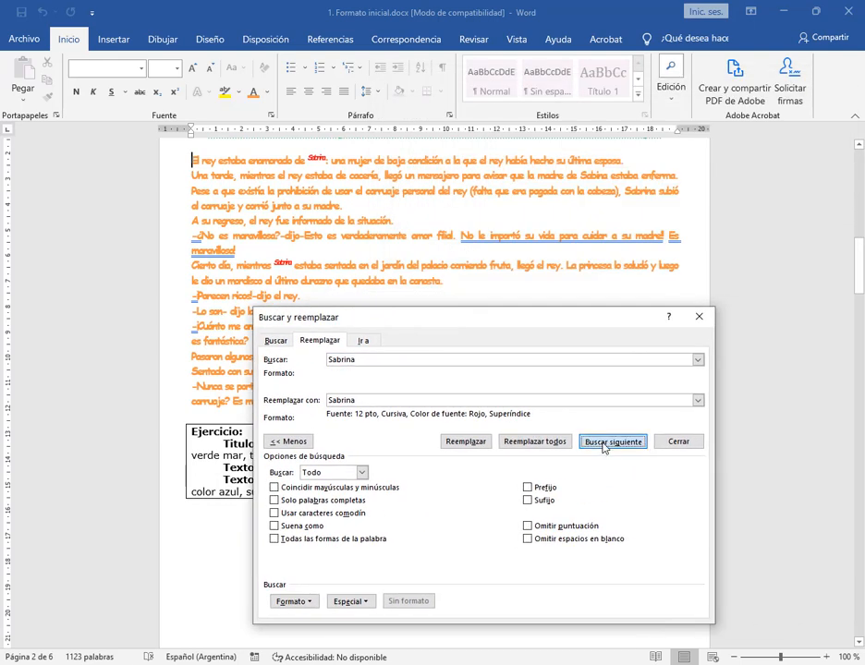
left_click(602, 442)
left_click(603, 442)
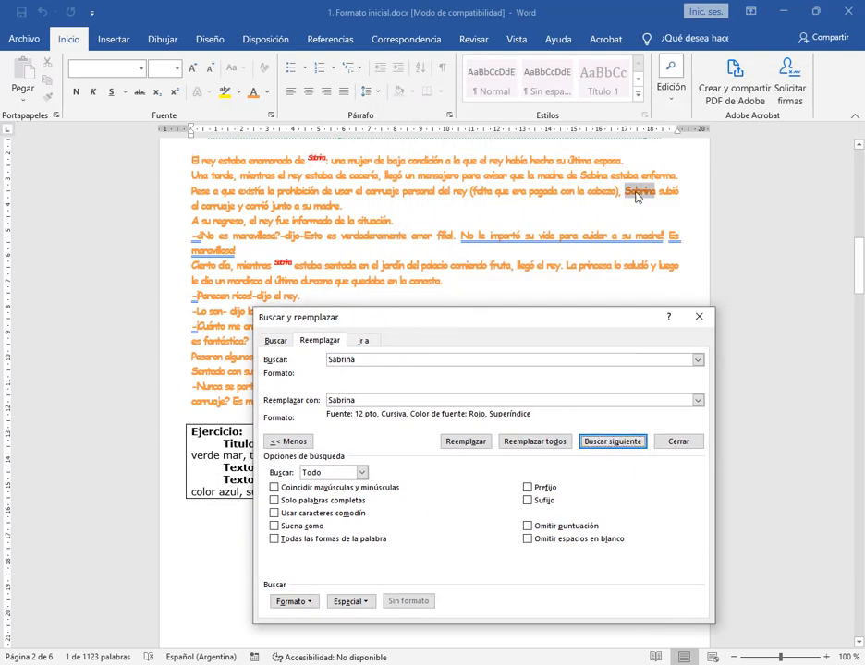
left_click(475, 446)
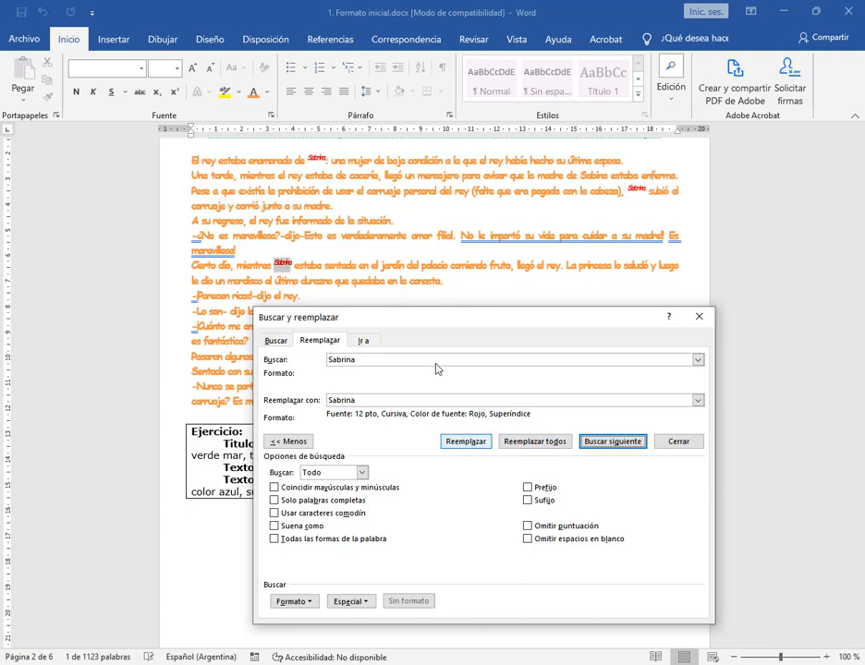
left_click_drag(470, 316, 498, 85)
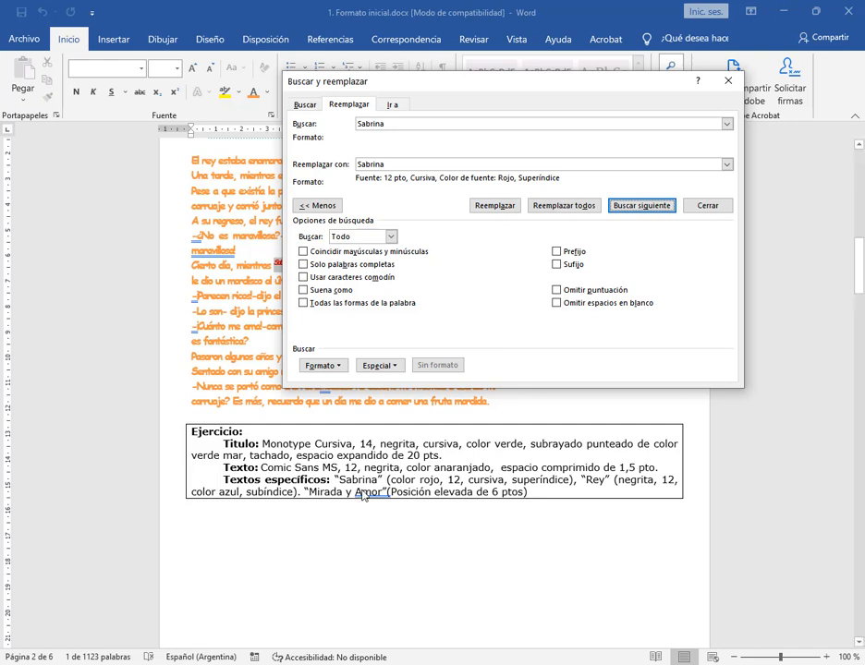
Close the replace dialog and compare the "Sabrina" formatting with the Ejercicio box, checking its requirements for "Rey"
left_click(706, 206)
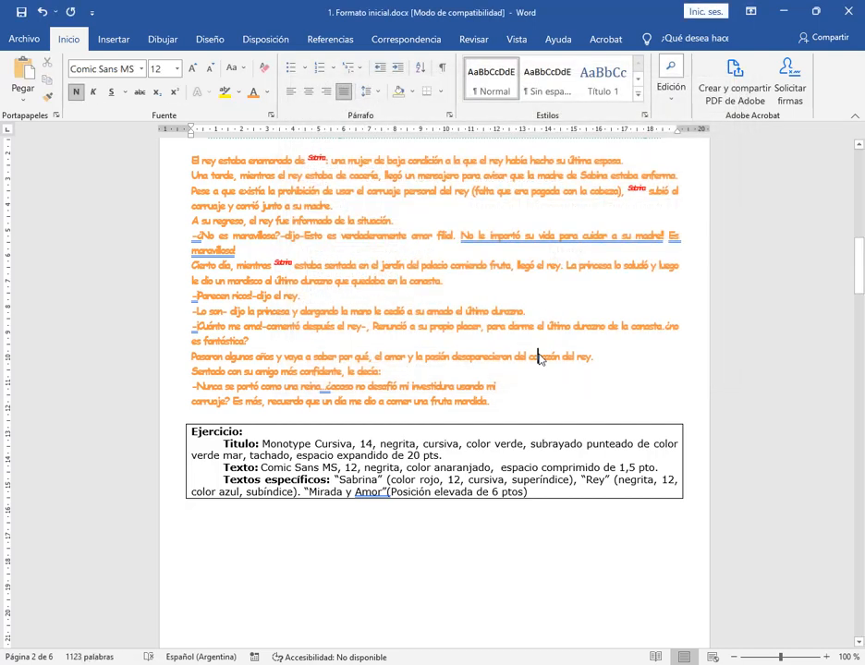
scroll(370, 462, "up", 1)
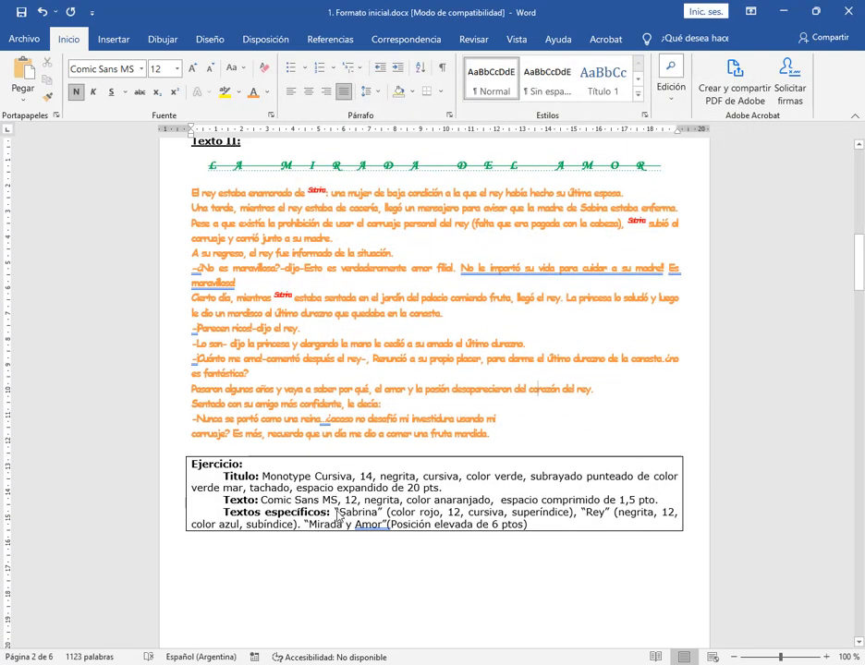
double_click(351, 513)
left_click(342, 238)
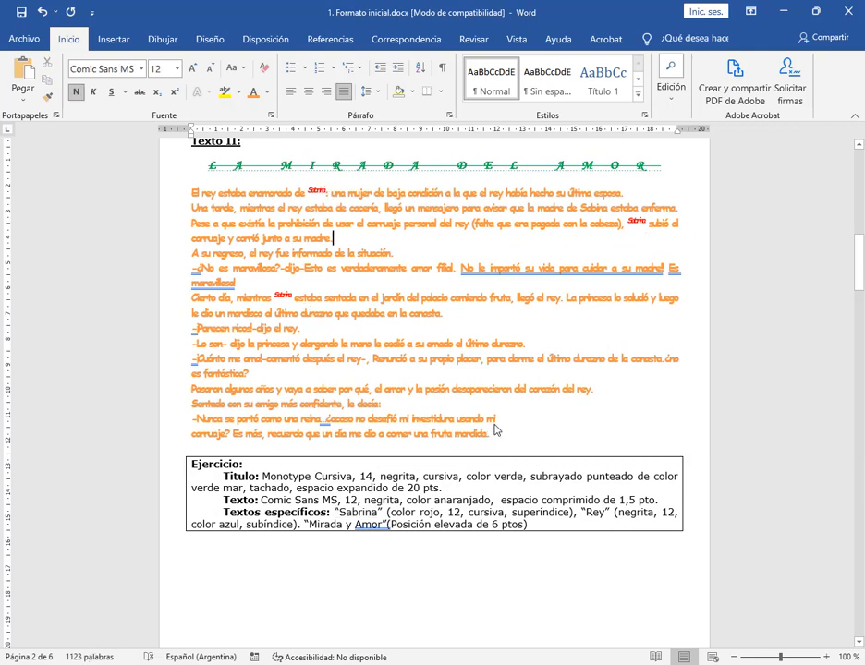
left_click_drag(588, 517, 601, 520)
left_click(649, 520)
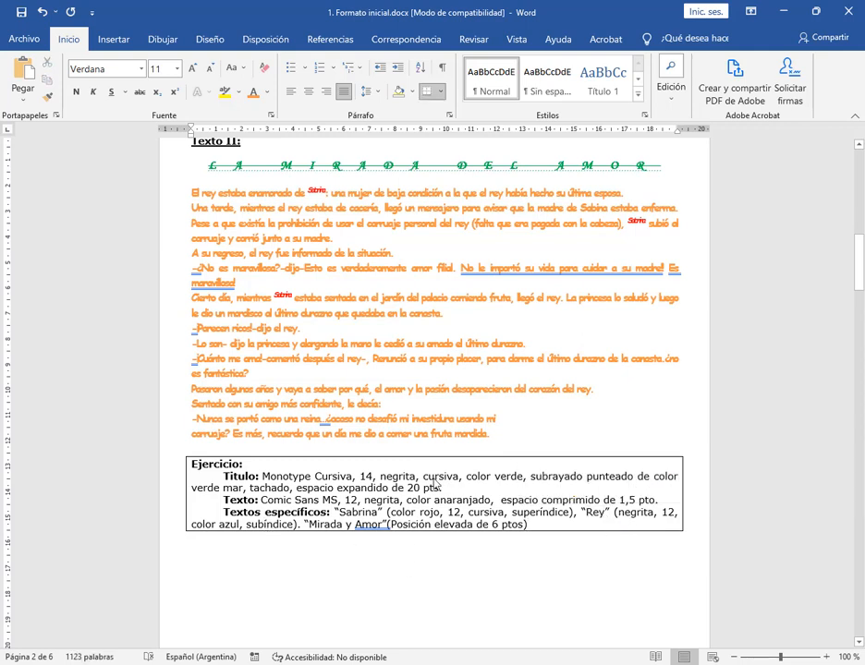
Start a replacement from the beginning of Texto II's body, with "Rey" as both the search text and the replacement text
left_click(191, 192)
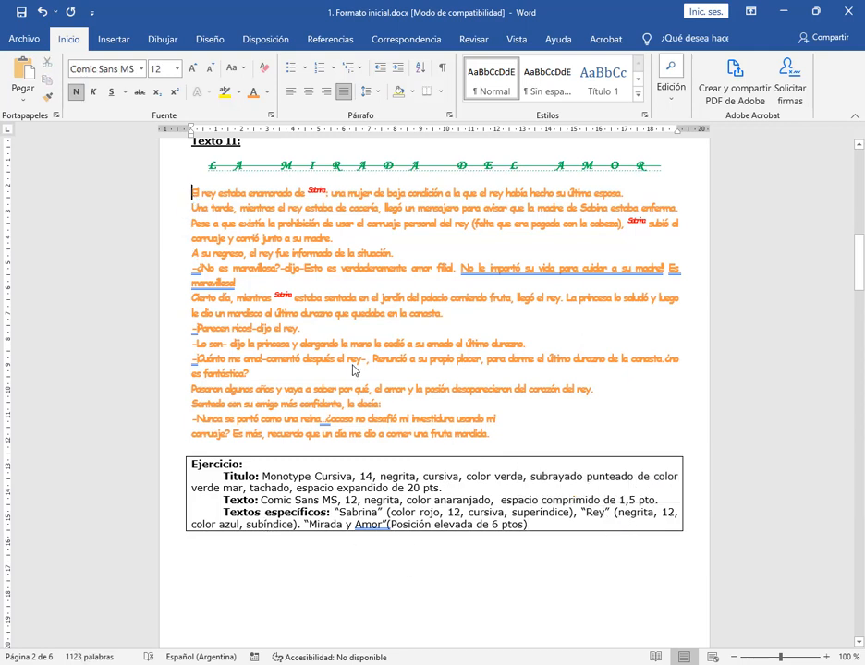
left_click(671, 81)
left_click(679, 148)
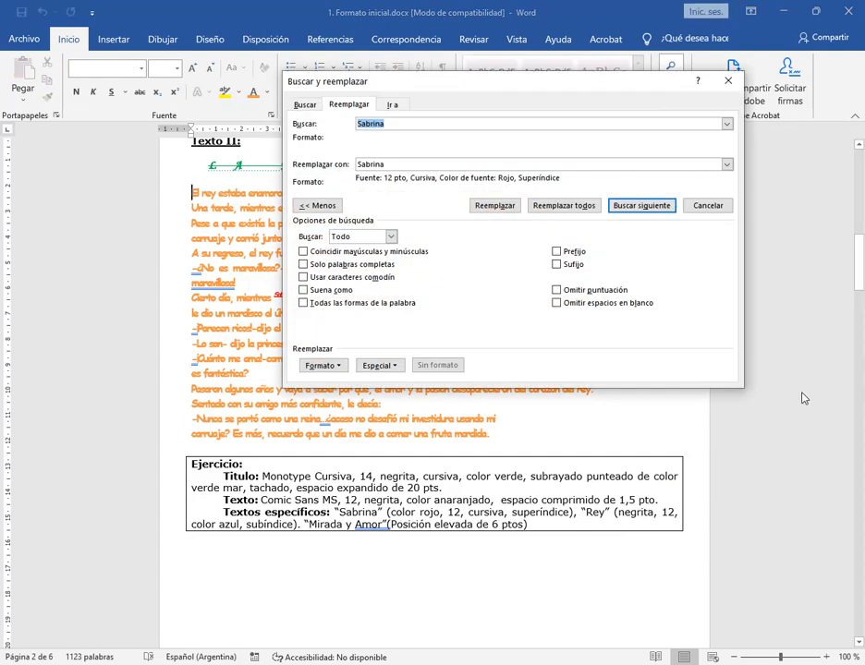
left_click_drag(488, 83, 456, 65)
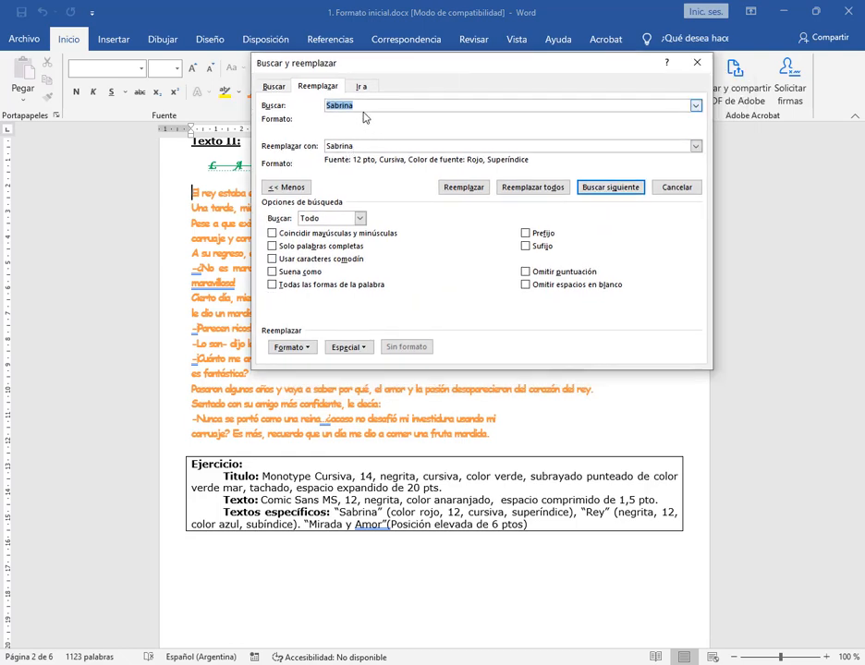
type("Rey")
key("Tab")
type("R")
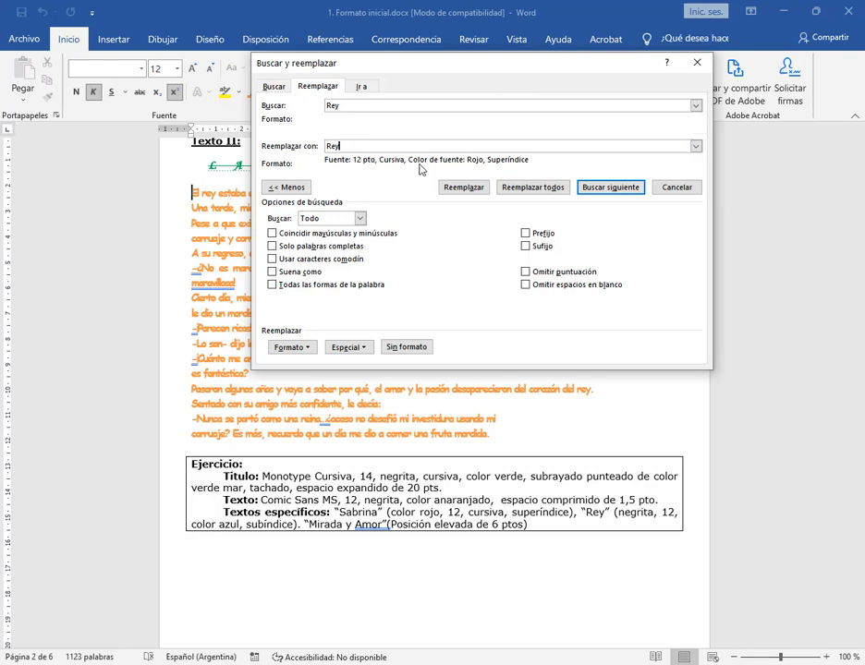
Clear the leftover "Sabrina" formatting from the replacement text "Rey"
left_click_drag(361, 148, 259, 147)
left_click(416, 348)
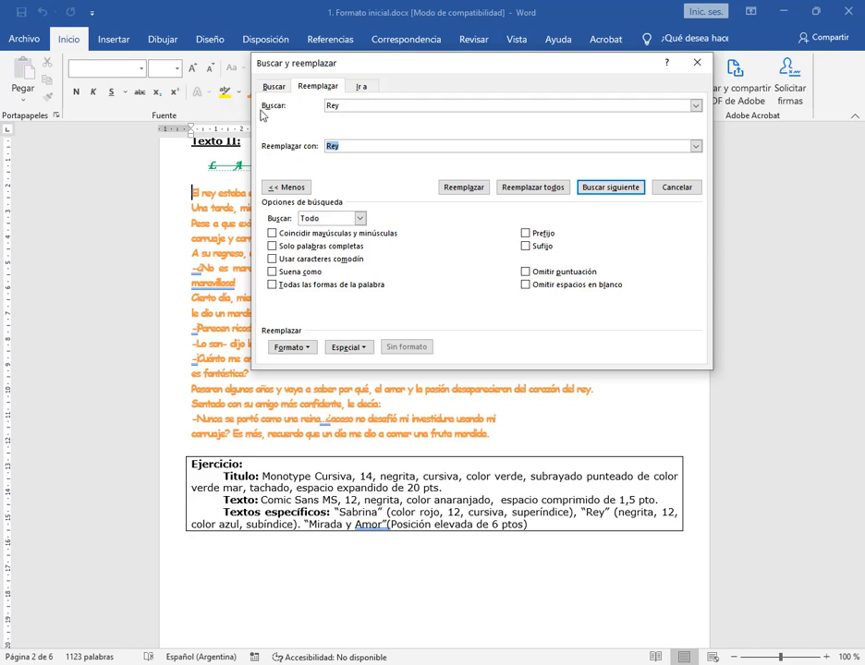
mouse_move(261, 110)
left_mouse_down()
mouse_move(591, 127)
mouse_move(637, 122)
left_mouse_up()
left_click_drag(262, 152, 588, 172)
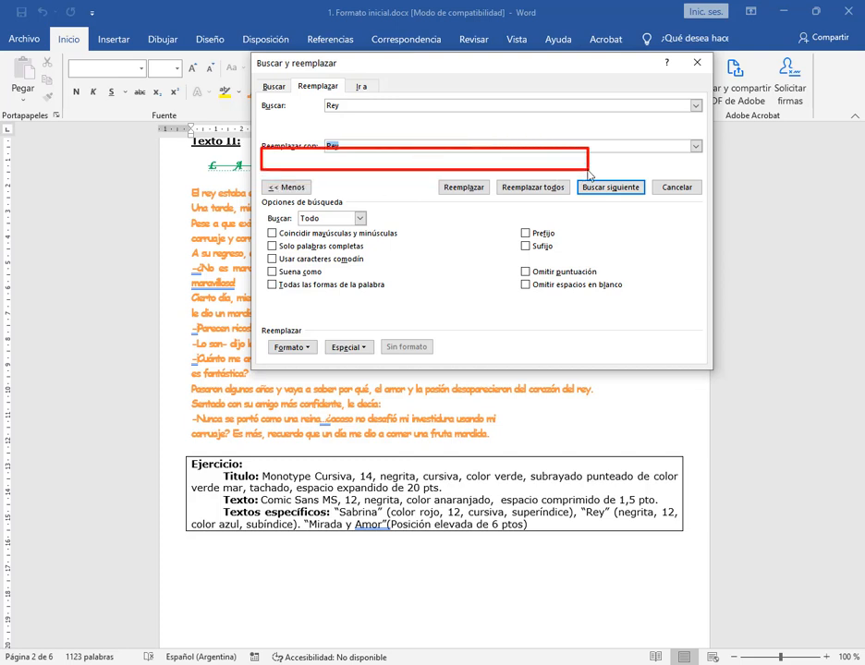
left_click(367, 109)
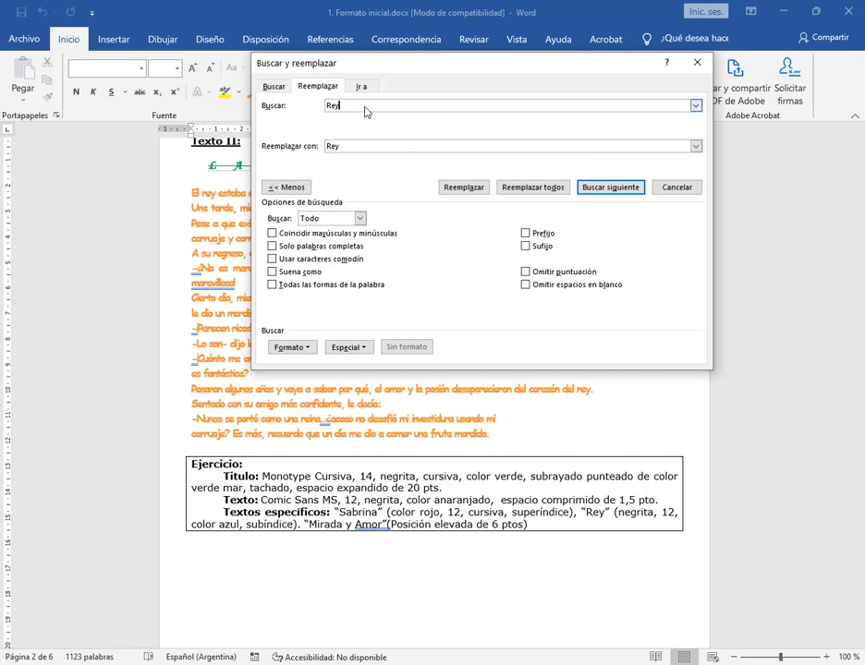
Set the replacement format for "Rey" to bold, size 12, blue theme colour Énfasis 1 and subscript
double_click(330, 146)
left_click(303, 350)
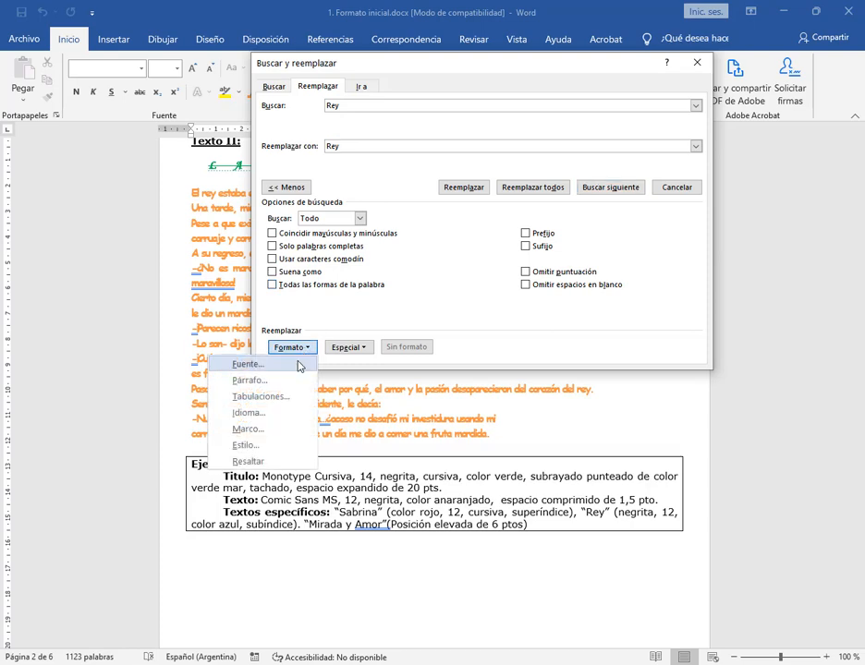
left_click(299, 365)
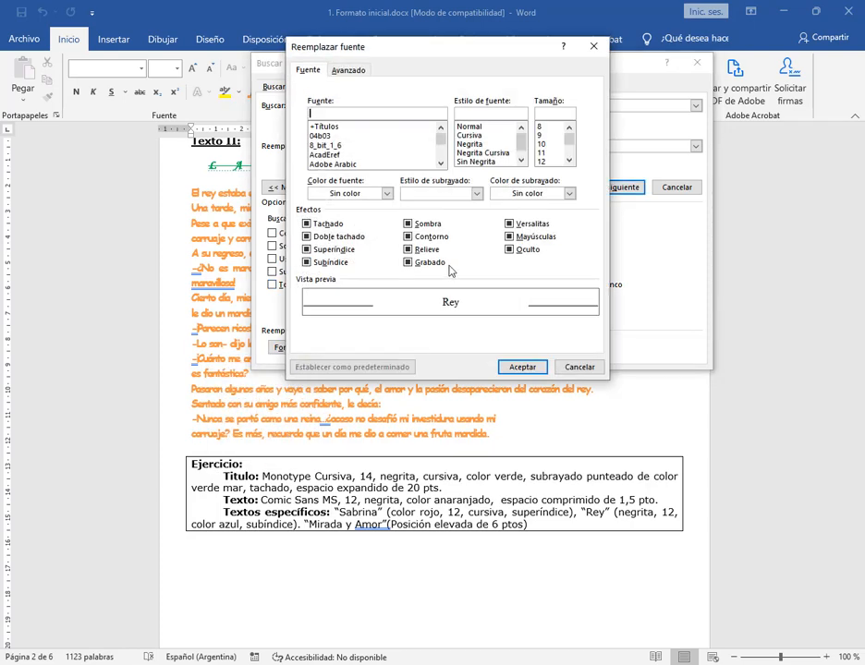
left_click(479, 145)
left_click(549, 162)
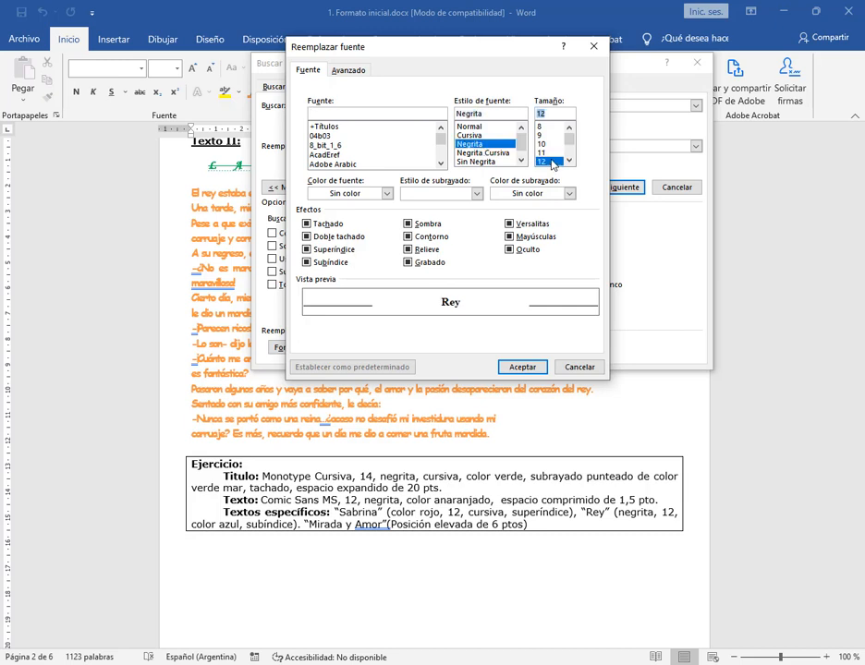
left_click(386, 193)
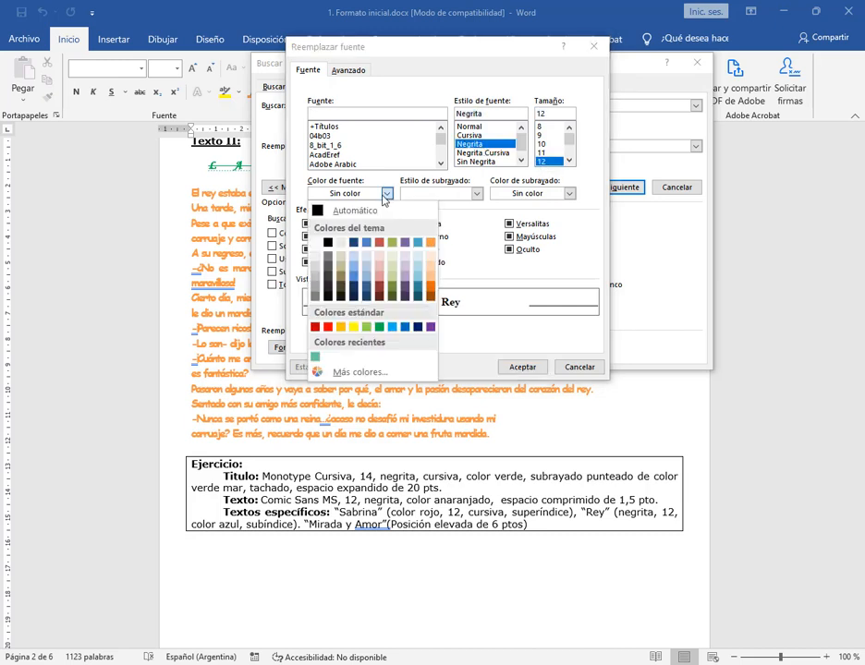
left_click(367, 243)
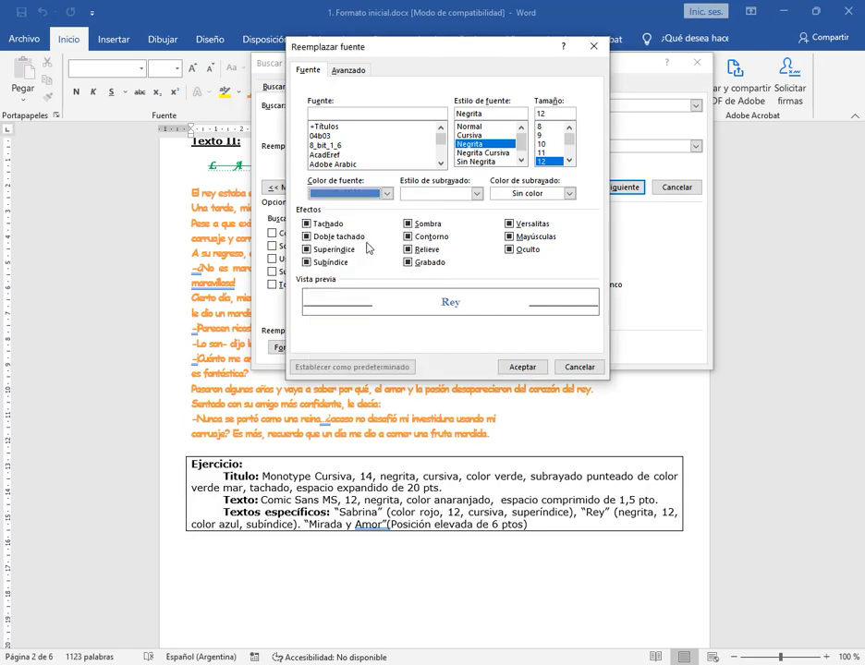
left_click(343, 265)
left_click(343, 264)
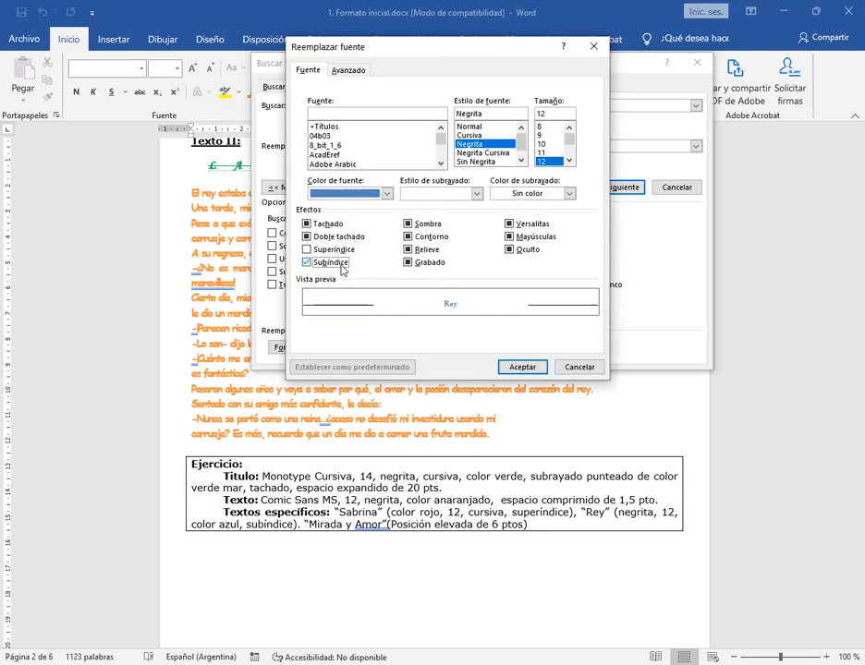
left_click(521, 367)
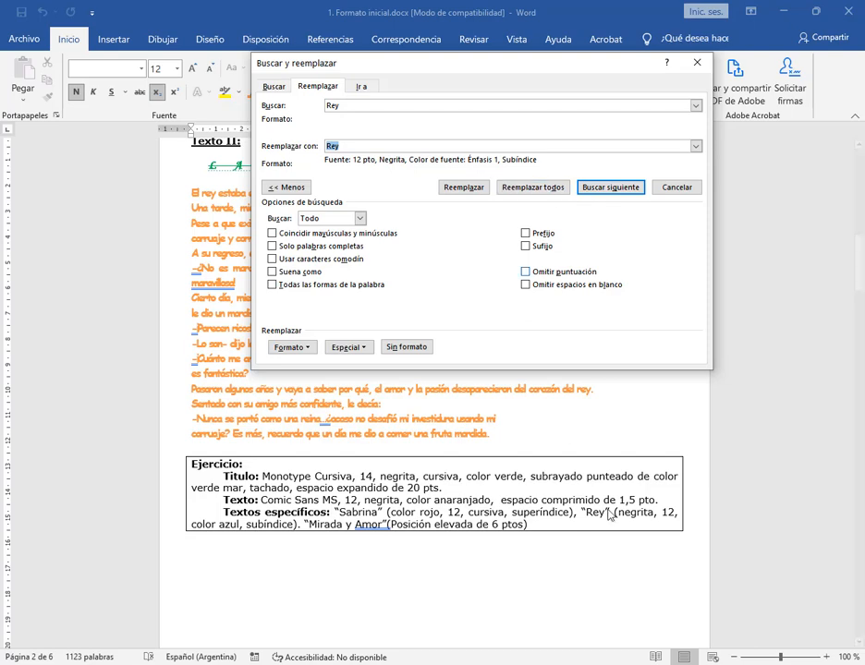
Replace all occurrences of "Rey" in the document with the formatted version and close the replace dialog
left_click(549, 188)
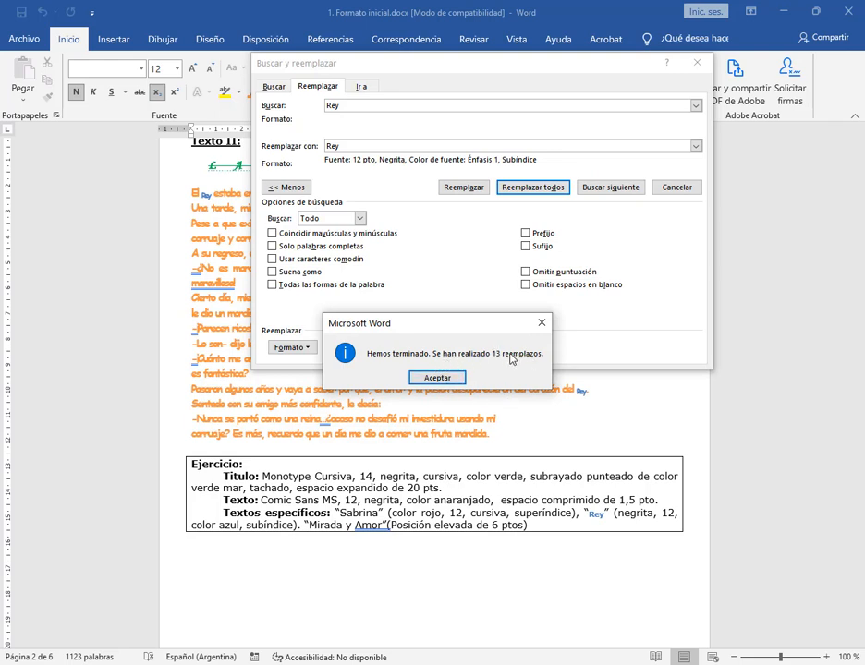
left_click(485, 378)
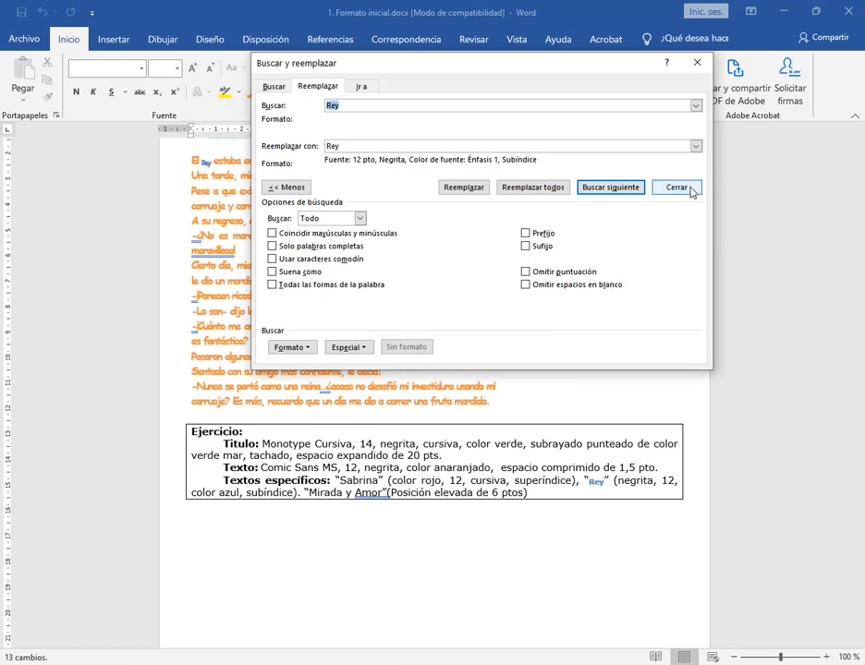
left_click(688, 188)
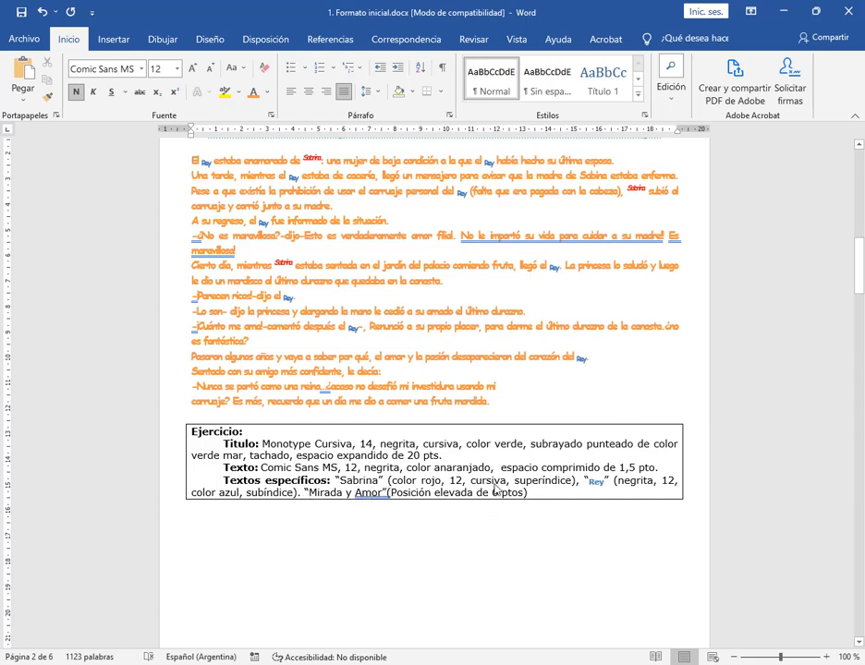
Raise the words MIRADA and AMOR in Texto II's title with the Elevada position at 6 pt, leaving the other title words alone
scroll(590, 460, "up", 1)
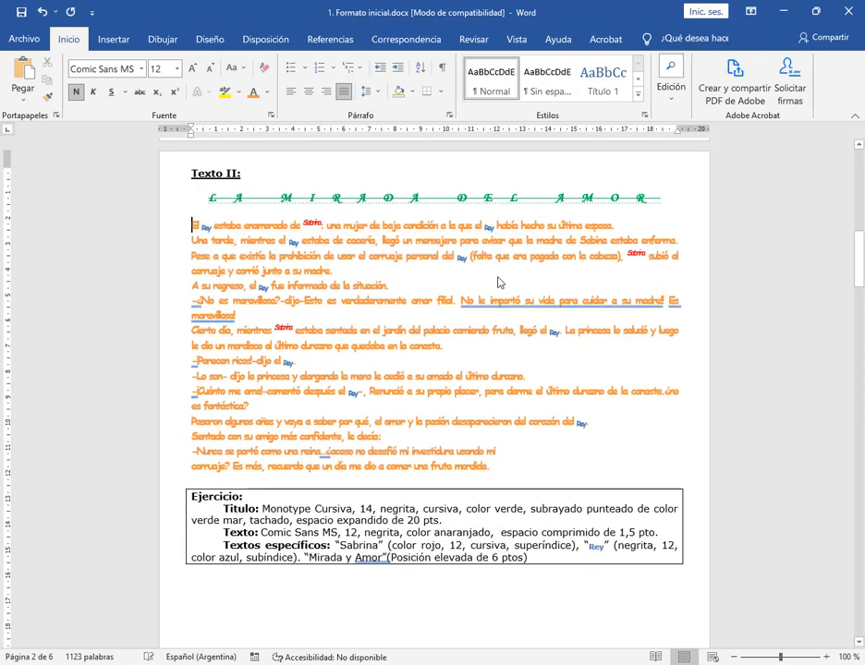
double_click(352, 198)
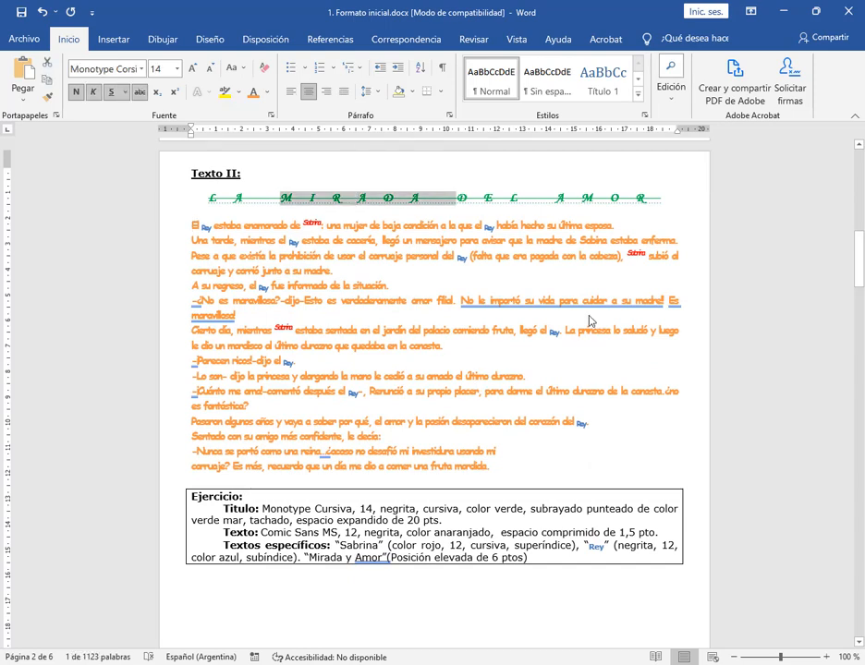
double_click(562, 196, "ctrl")
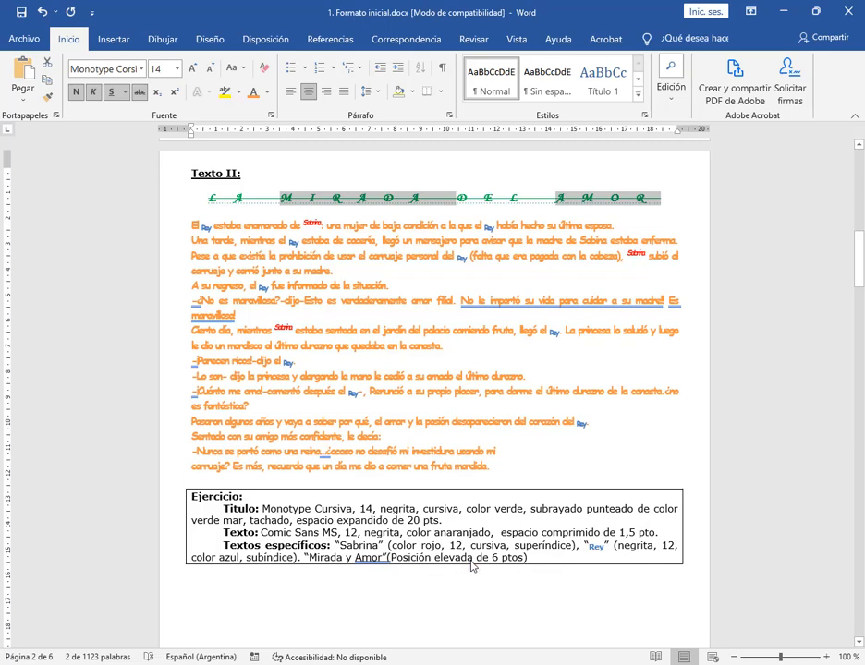
left_click(271, 118)
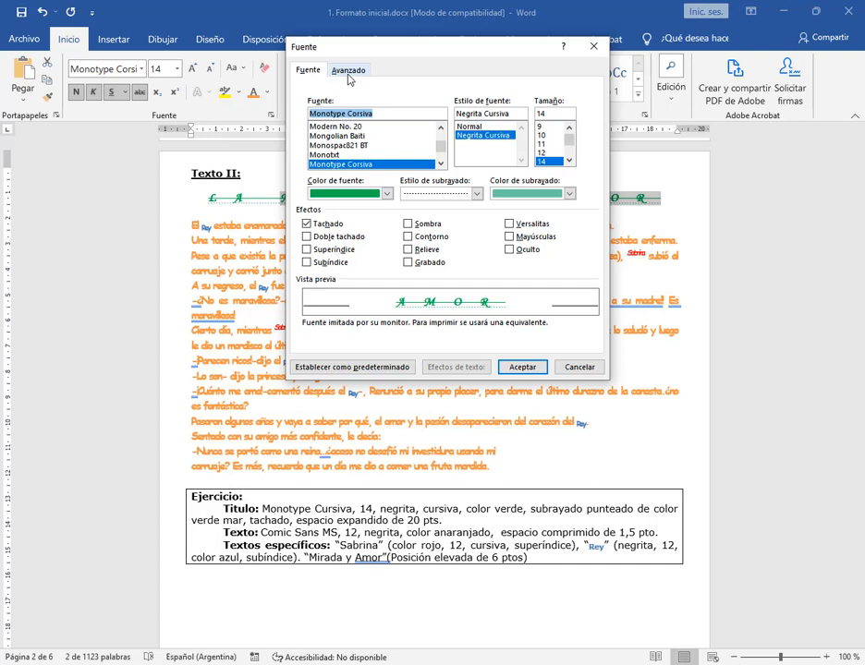
left_click(349, 72)
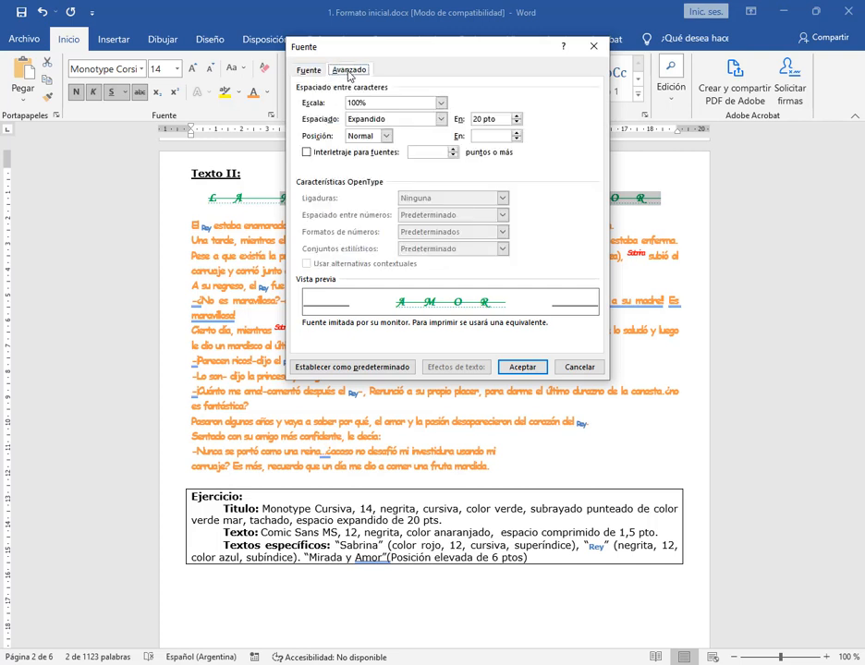
left_click(385, 137)
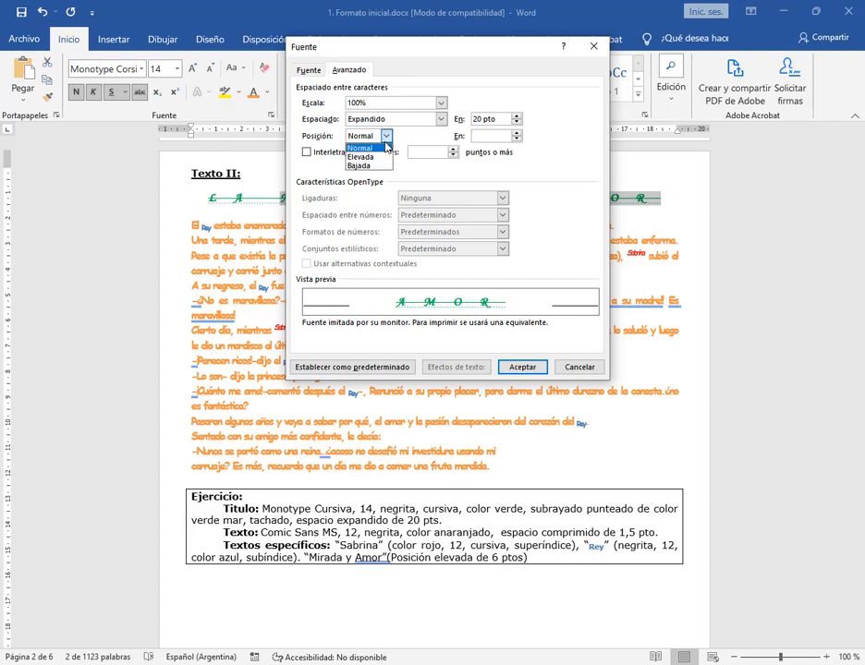
left_click(385, 157)
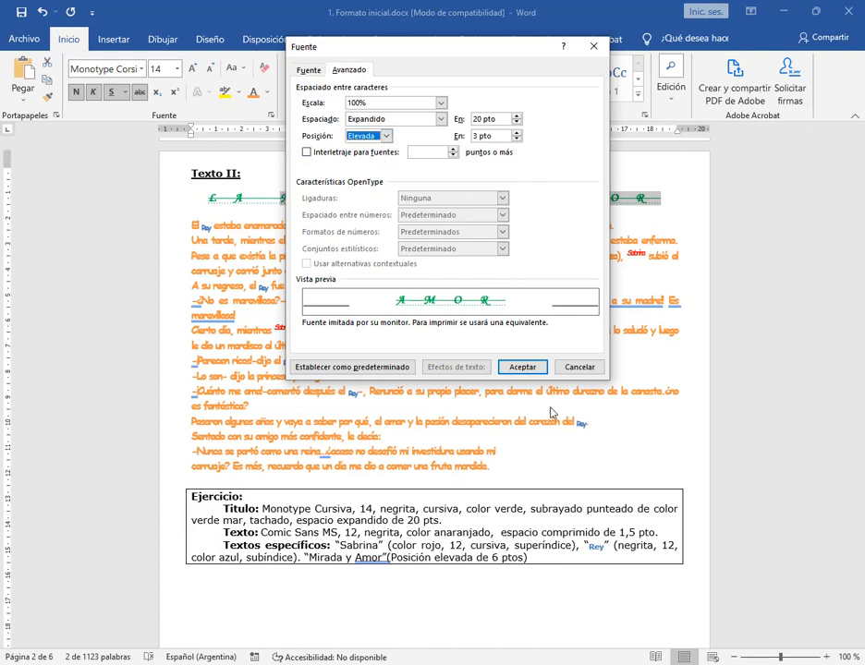
left_click_drag(390, 46, 388, 305)
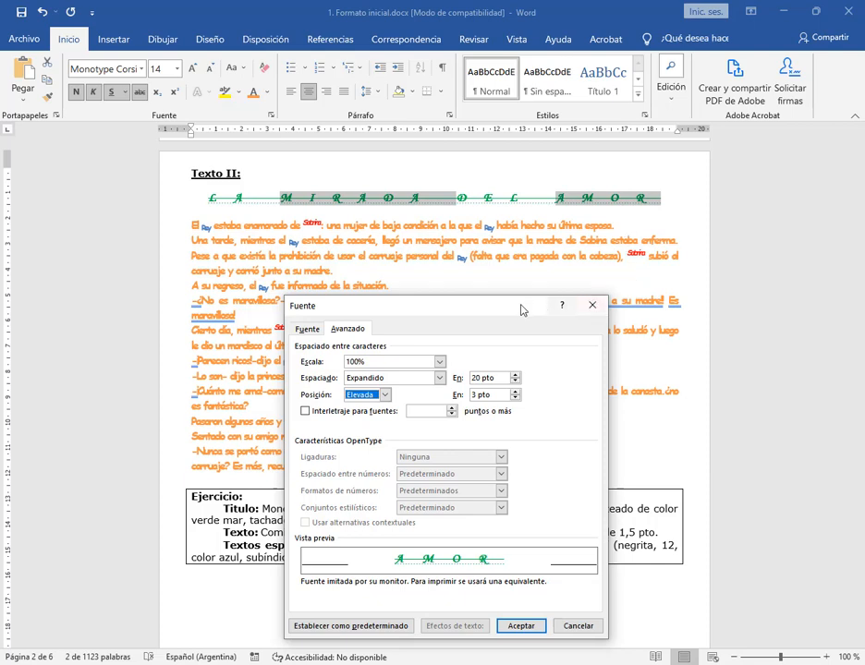
left_click_drag(521, 306, 496, 134)
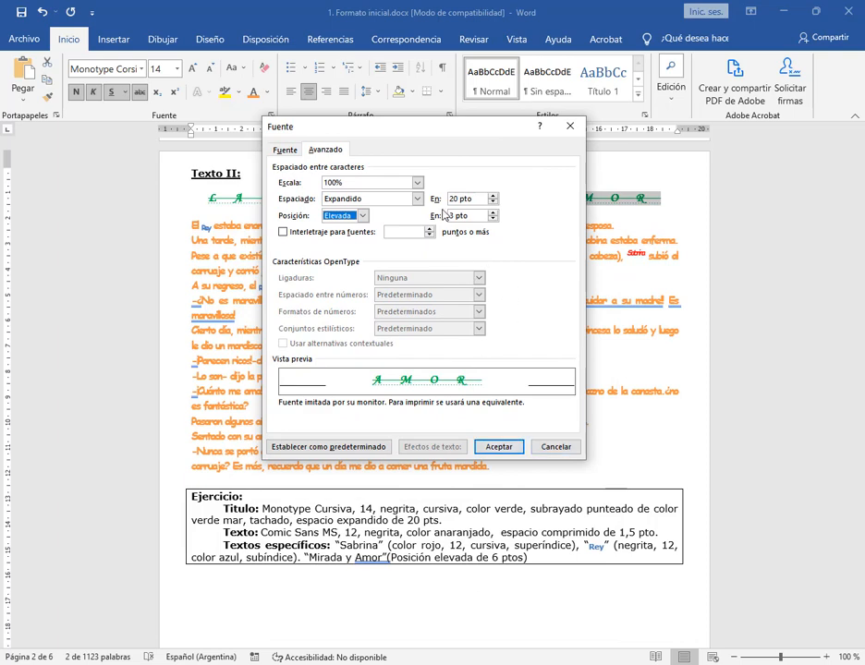
key("Tab")
type("6")
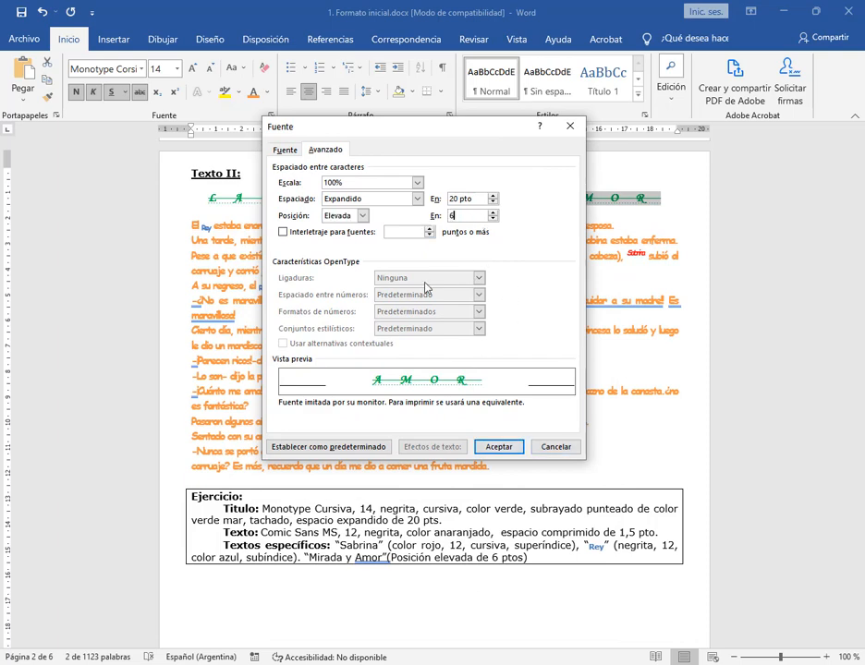
left_click(501, 449)
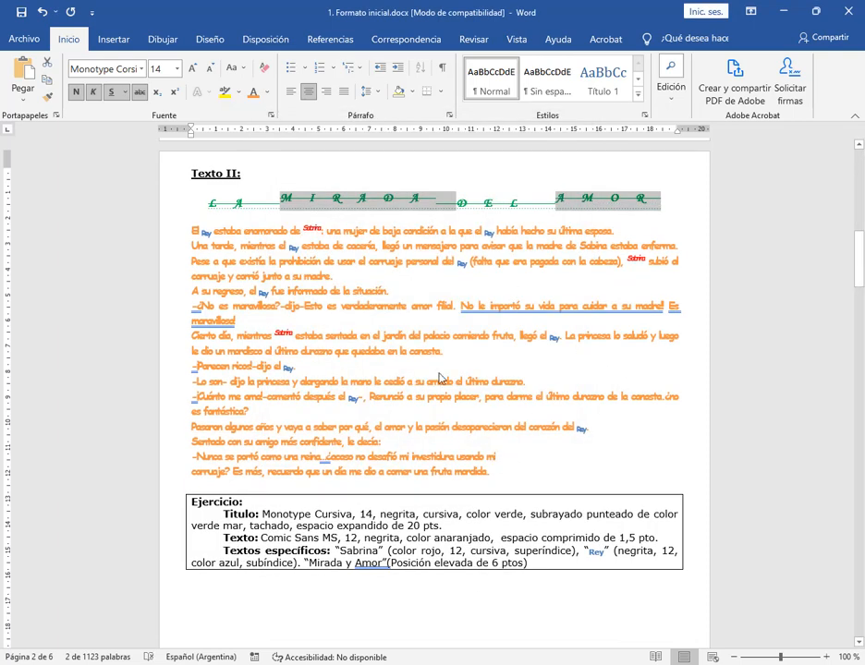
left_click(423, 246)
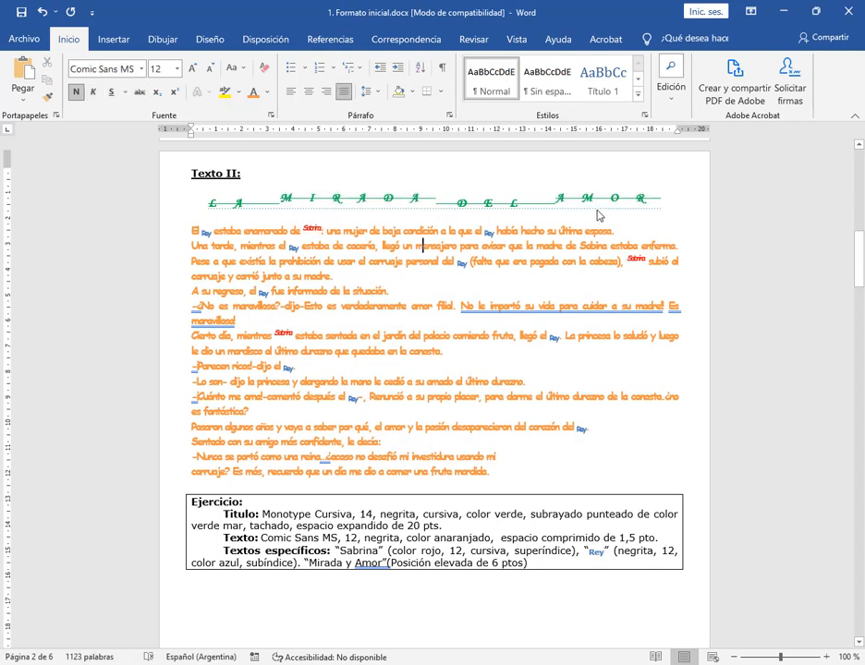
Add the sample text "R2 H20" with cleared formatting on the empty line below Texto II's exercise box
left_click(280, 619)
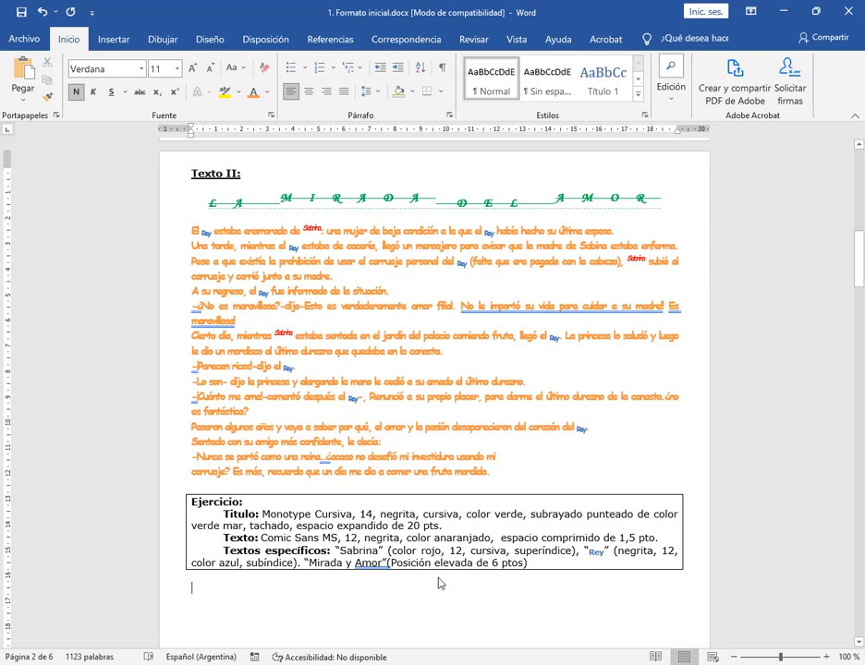
left_click(193, 68)
left_click(192, 69)
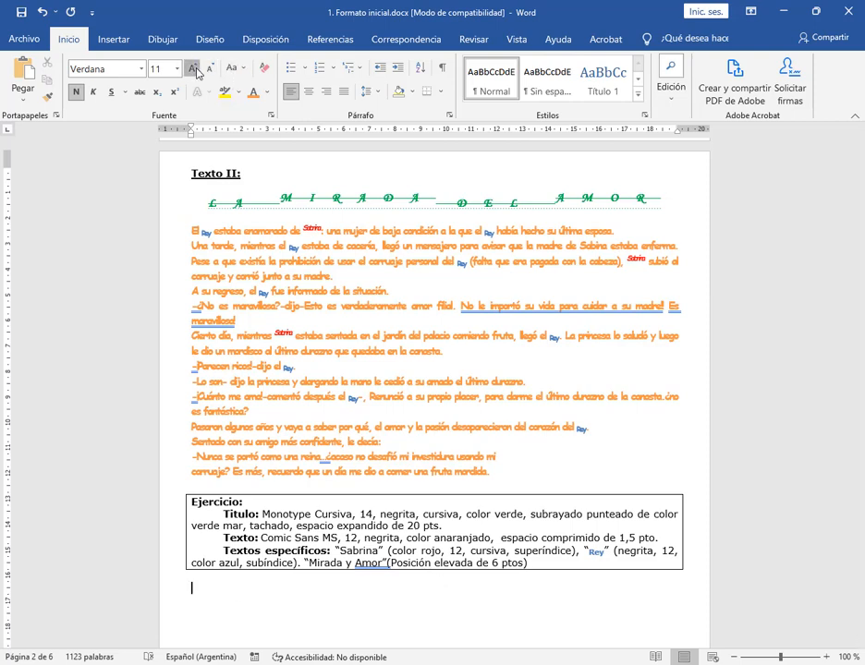
left_click(192, 68)
left_click(192, 68)
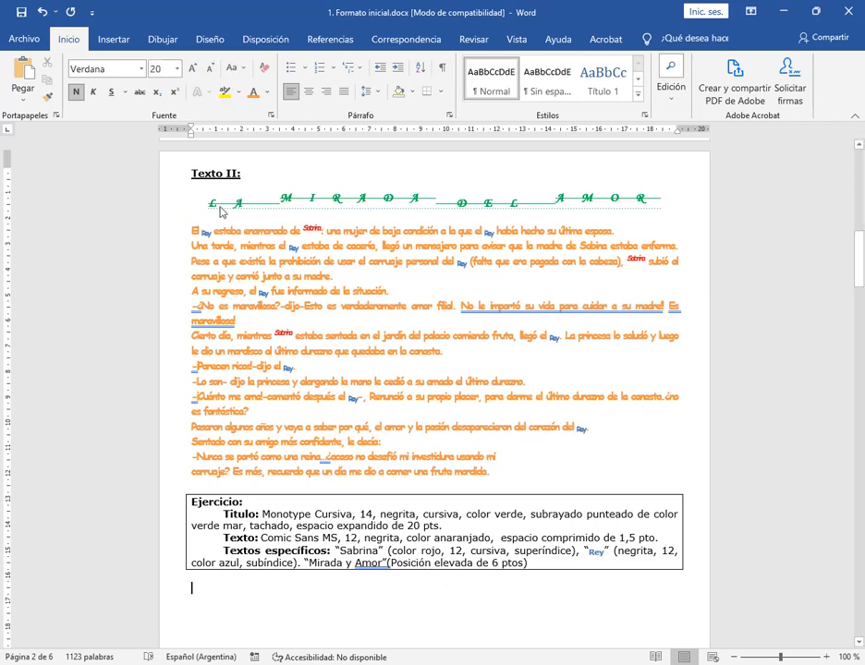
left_click(211, 69)
type("d")
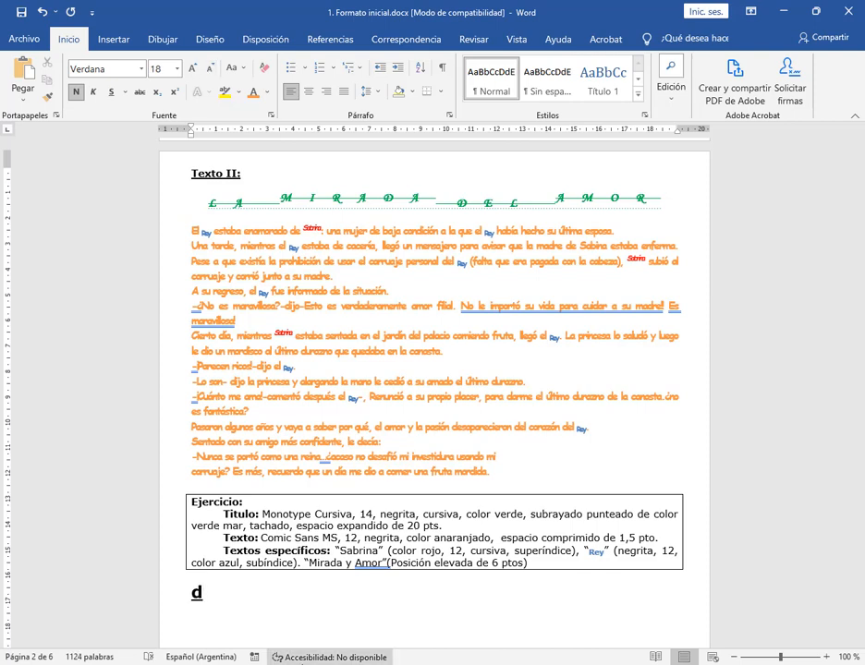
key("BackSpace")
left_click(264, 69)
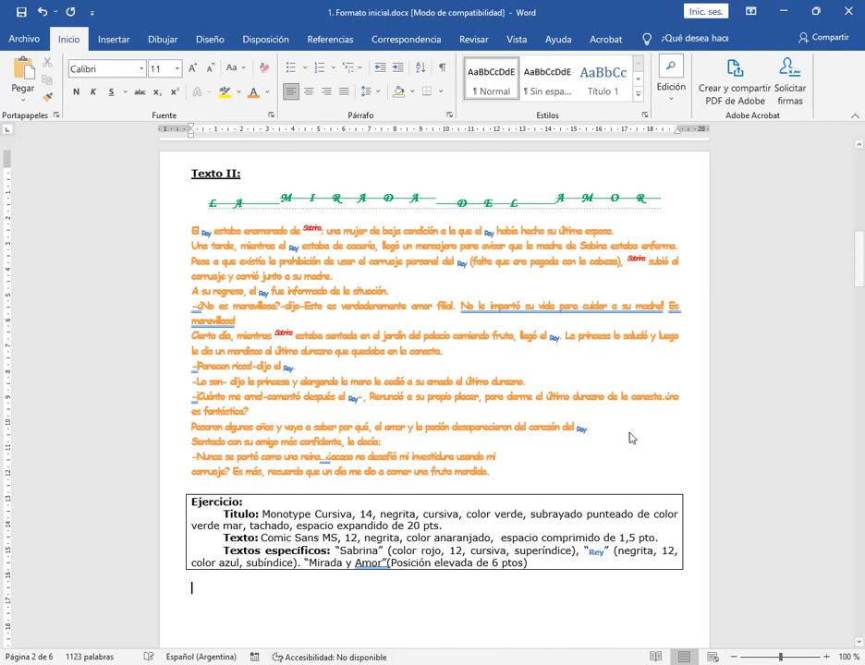
type("R2 H20")
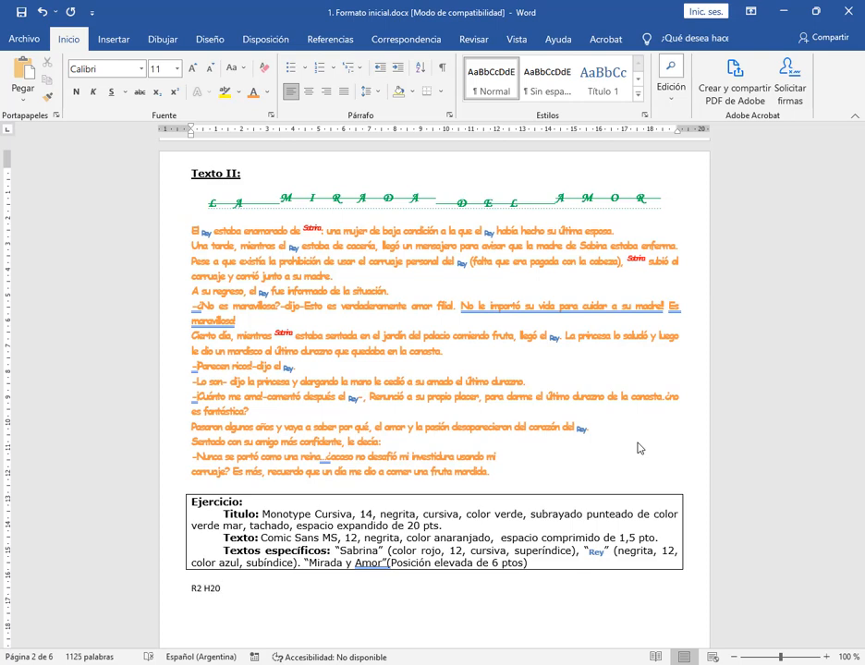
Enlarge the "R2 H20" sample line to font size 26
left_click(171, 589)
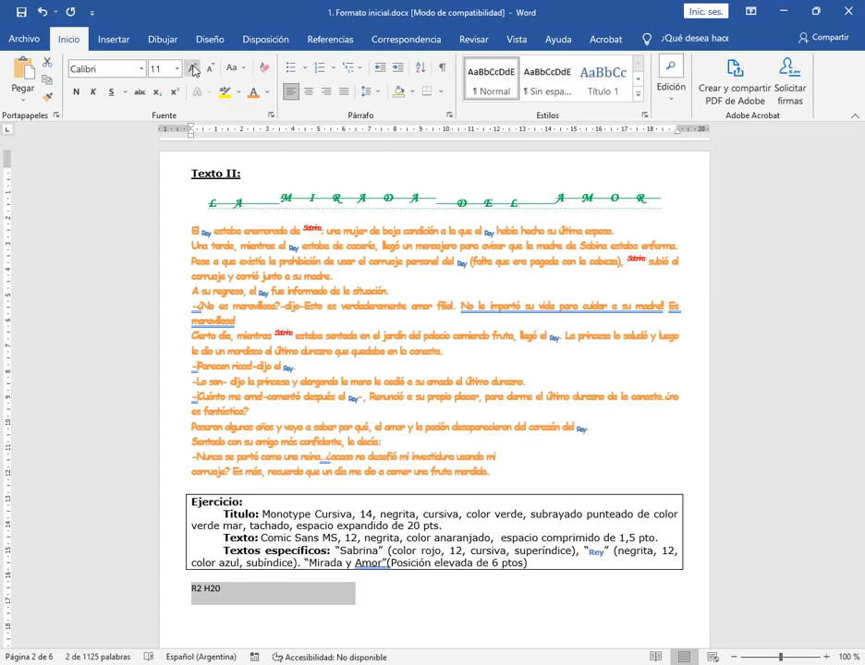
left_click(193, 70)
left_click(192, 70)
left_click(192, 70)
left_click(193, 70)
left_click(193, 72)
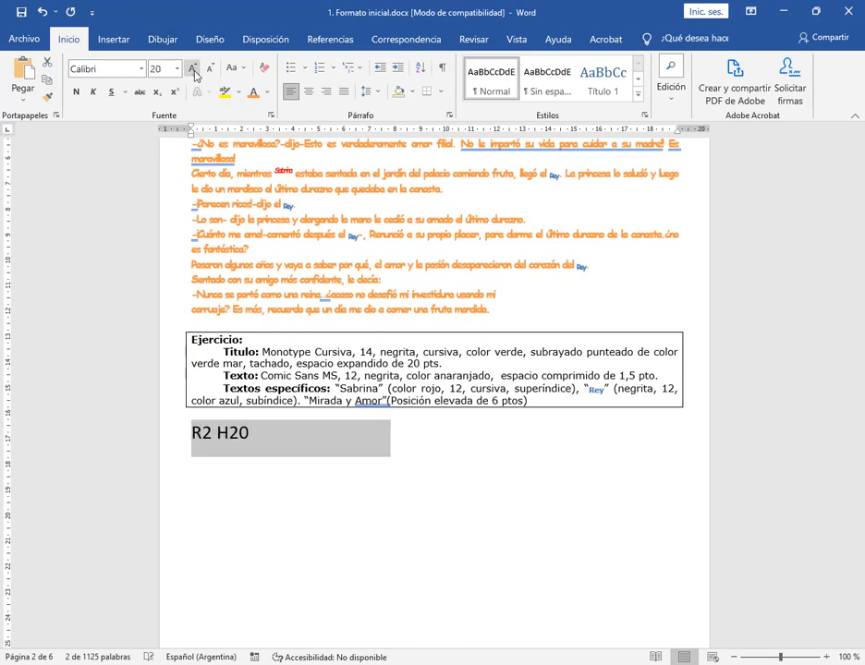
left_click(194, 72)
left_click(194, 71)
left_click(193, 71)
left_click(228, 436)
left_click(222, 435)
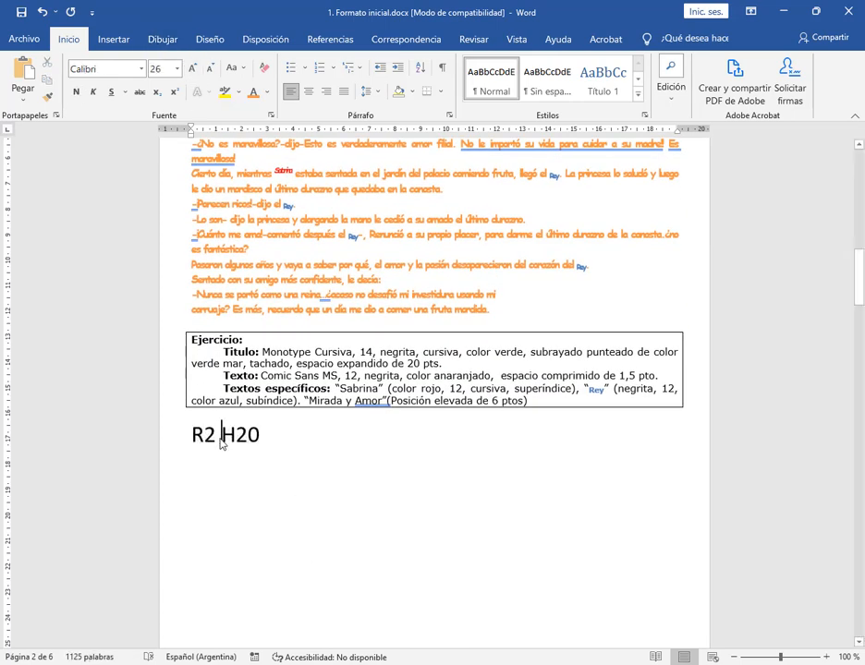
Make the 2 of "R2" superscript and the 2 of "H20" subscript in the sample line
left_click_drag(204, 435, 216, 434)
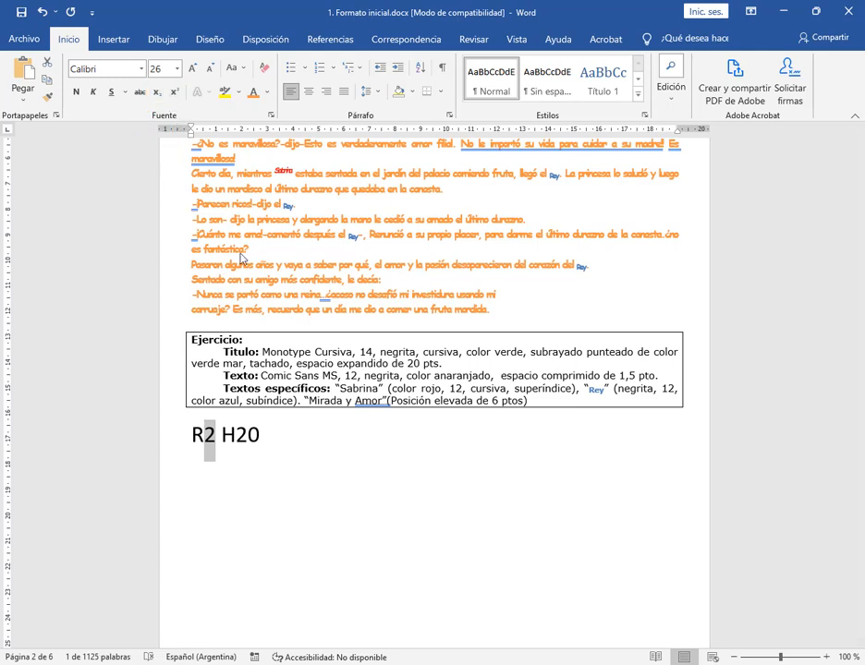
left_click(225, 449)
left_click_drag(204, 438, 216, 443)
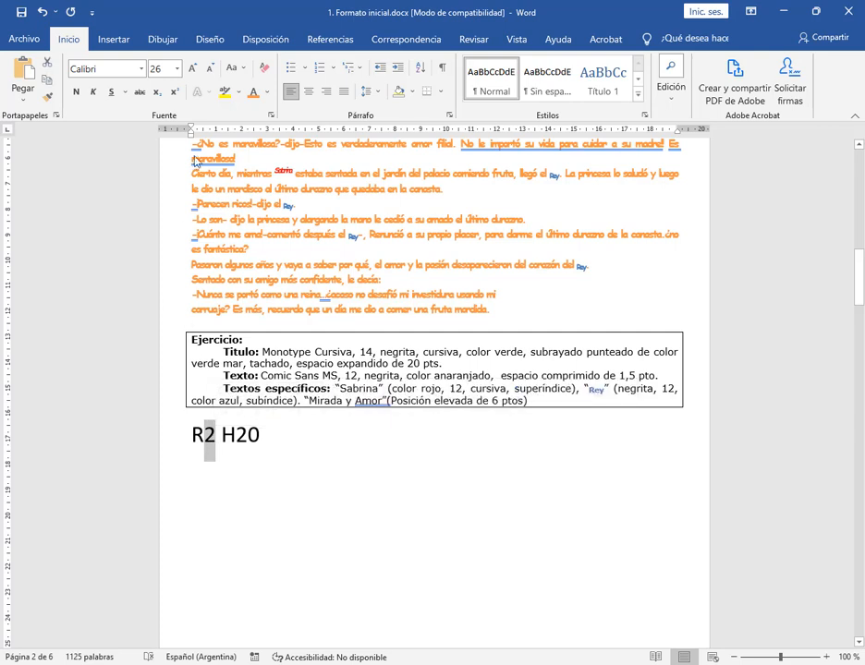
left_click(177, 94)
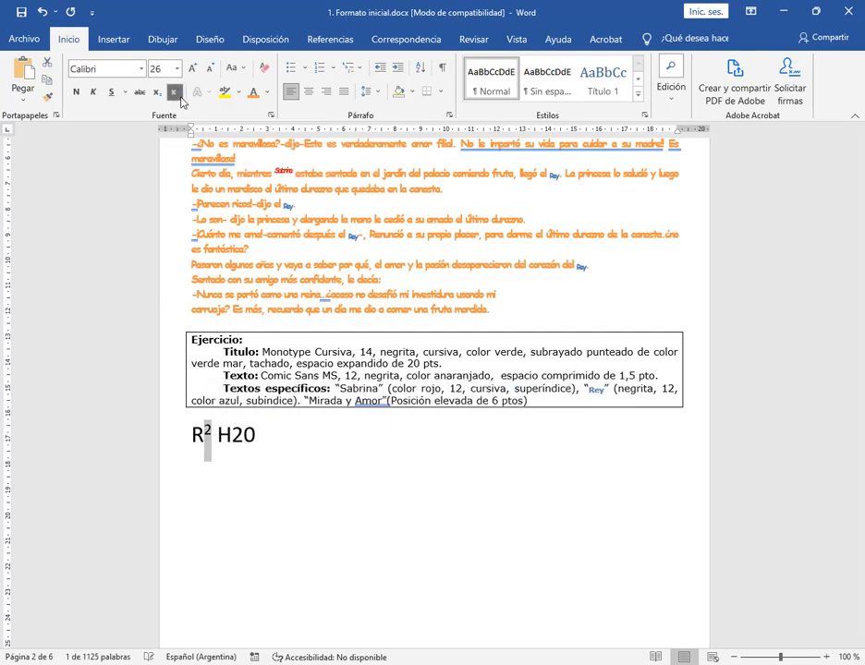
left_click(264, 457)
left_click_drag(232, 438, 243, 440)
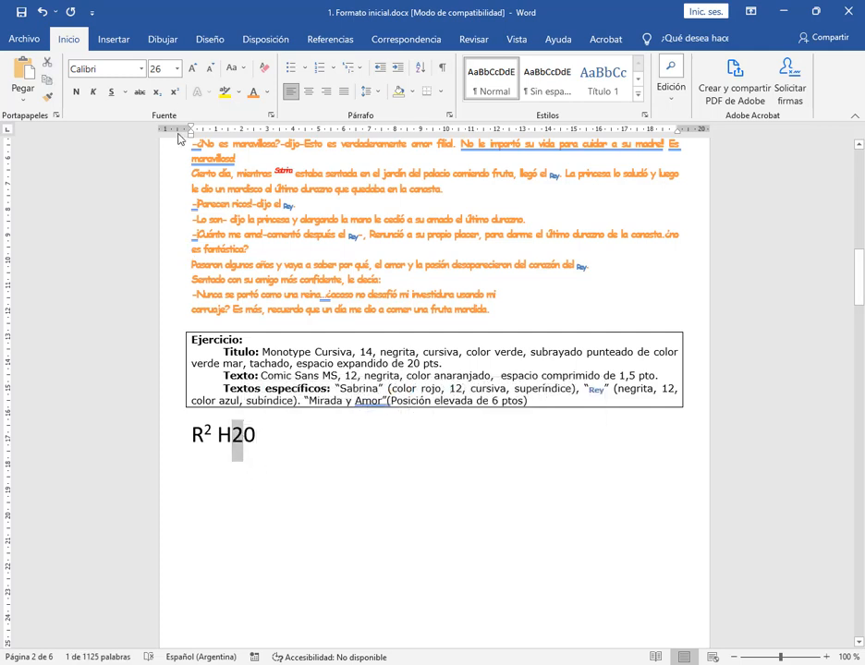
left_click(157, 92)
left_click(263, 481)
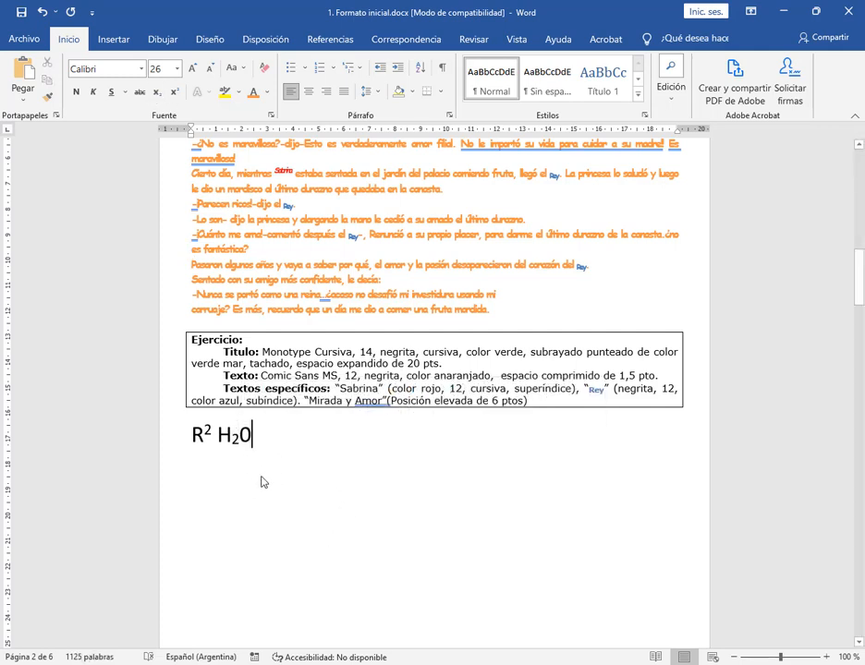
Review the character position choices Normal, Elevada and Bajada in the advanced font settings, then leave without changes
scroll(337, 277, "up", 3)
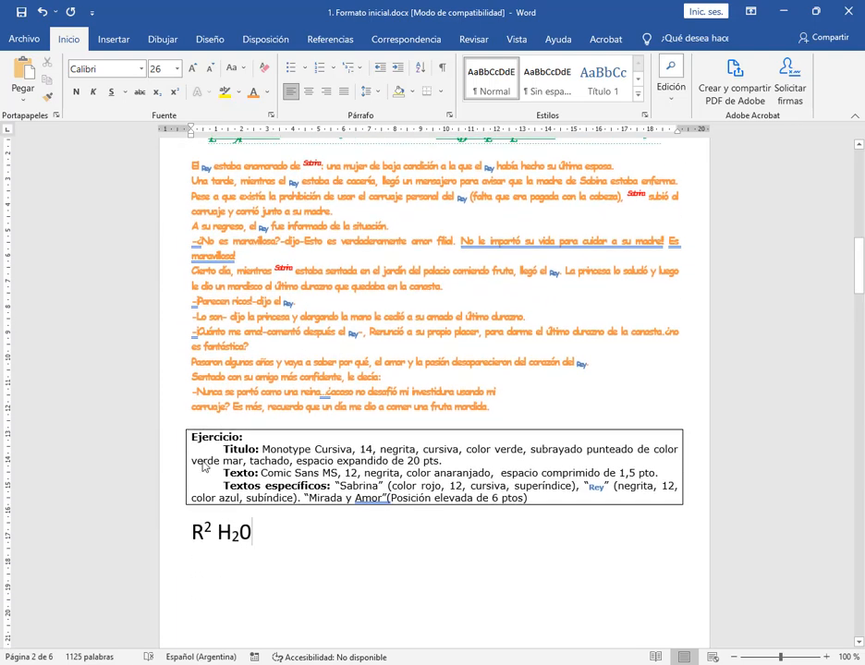
left_click(272, 116)
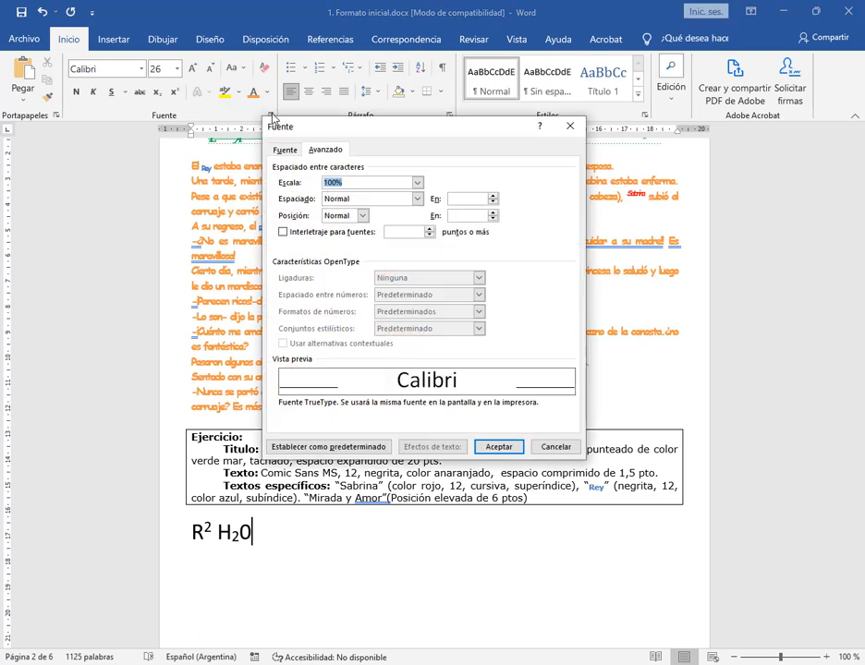
left_click(362, 215)
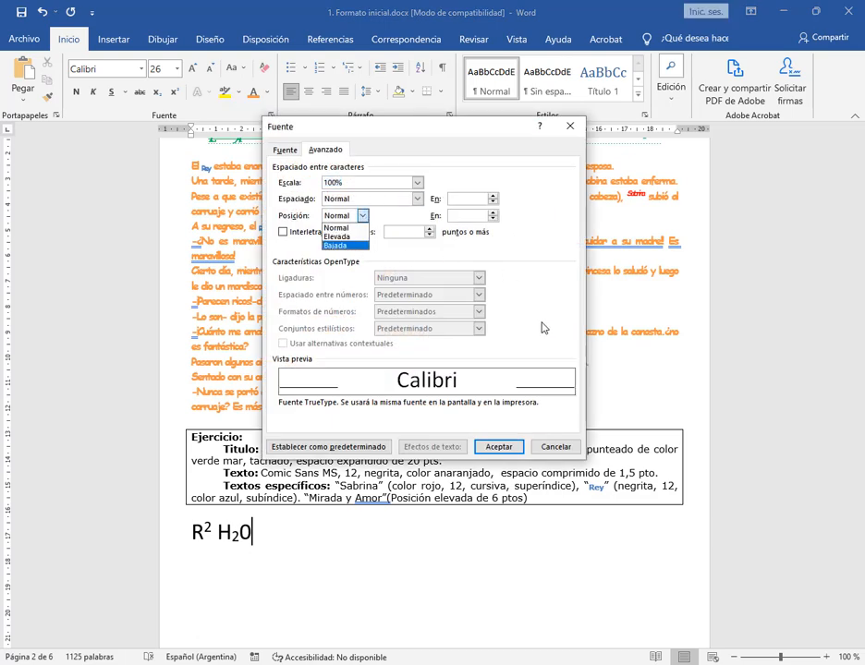
left_click(554, 447)
left_click(554, 447)
Compare the raised title words MIRADA and AMOR with the superscript and subscript sample line, and view the advanced font settings again
scroll(290, 202, "up", 2)
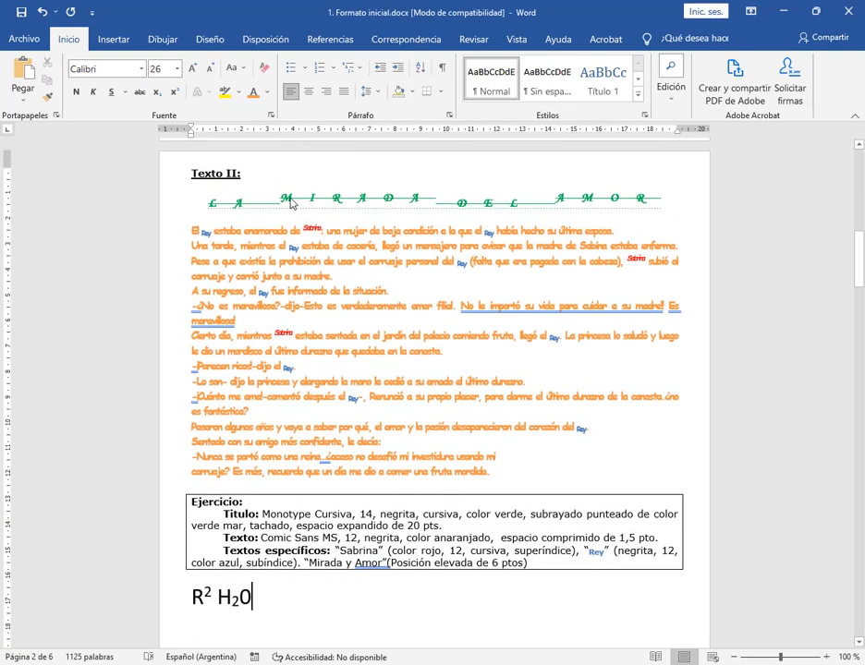
left_click_drag(287, 201, 438, 211)
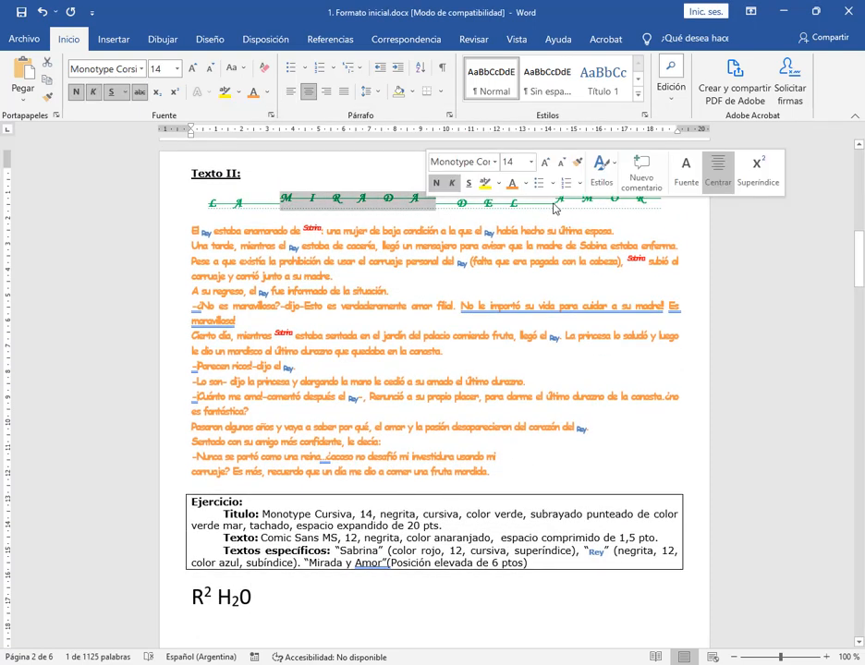
left_click_drag(555, 202, 636, 203)
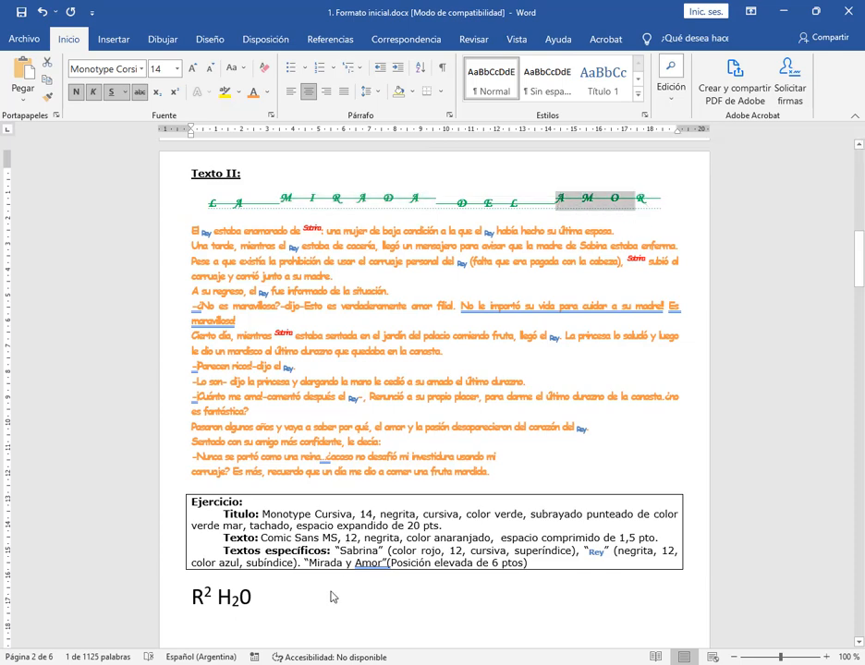
left_click(332, 597)
scroll(382, 602, "down", 2)
left_click(154, 542)
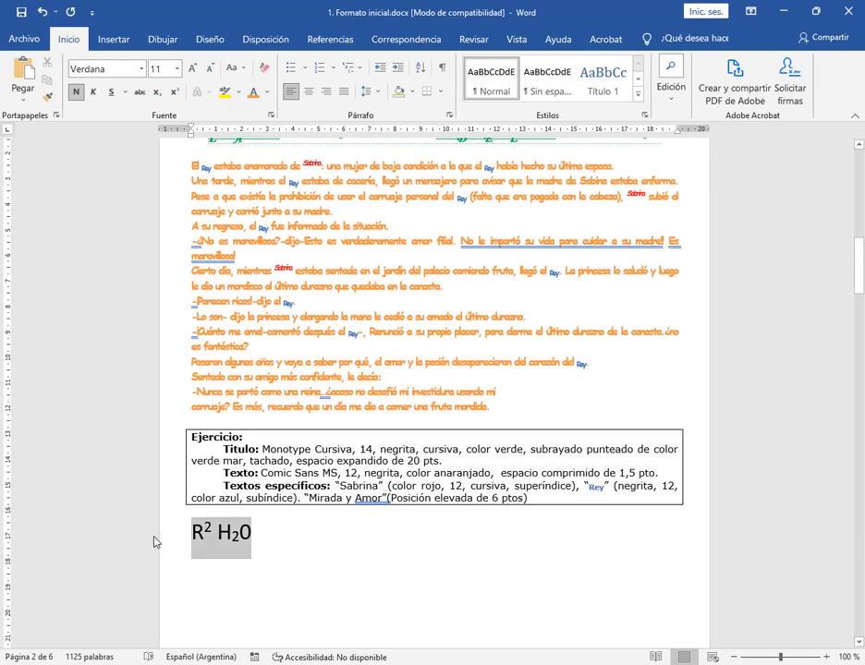
scroll(372, 558, "up", 2)
left_click(314, 428)
scroll(260, 503, "down", 3)
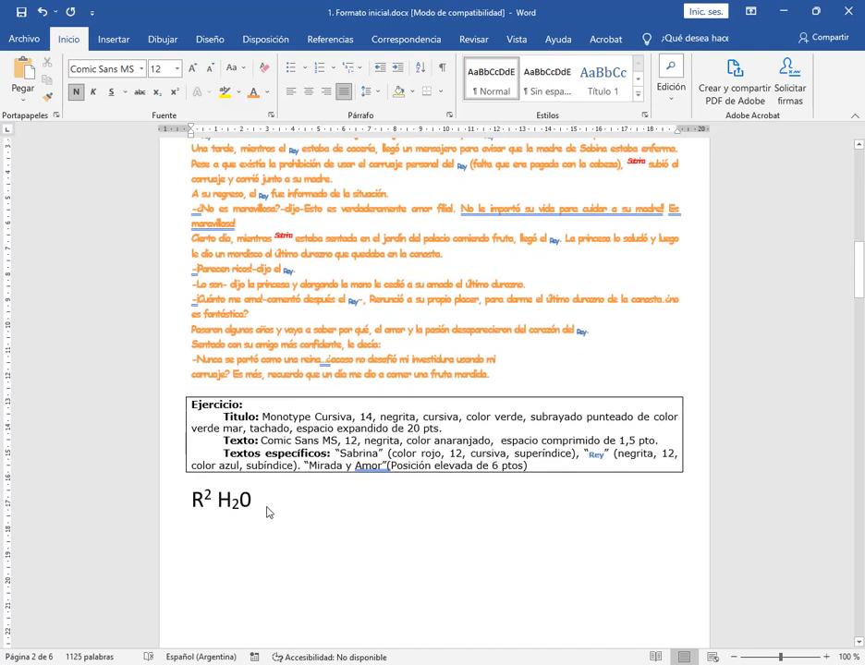
left_click_drag(267, 507, 172, 504)
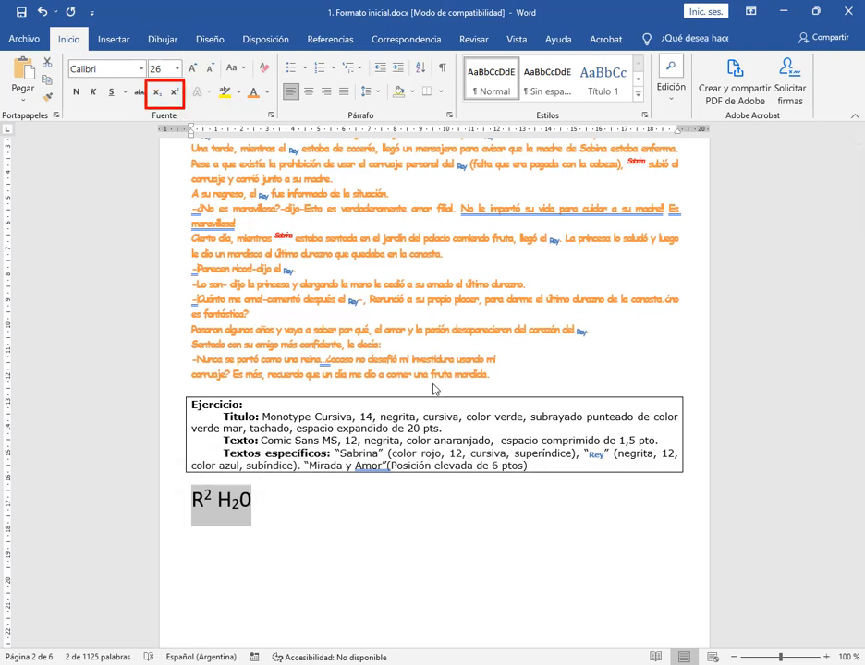
scroll(426, 375, "up", 2)
scroll(426, 376, "up", 1)
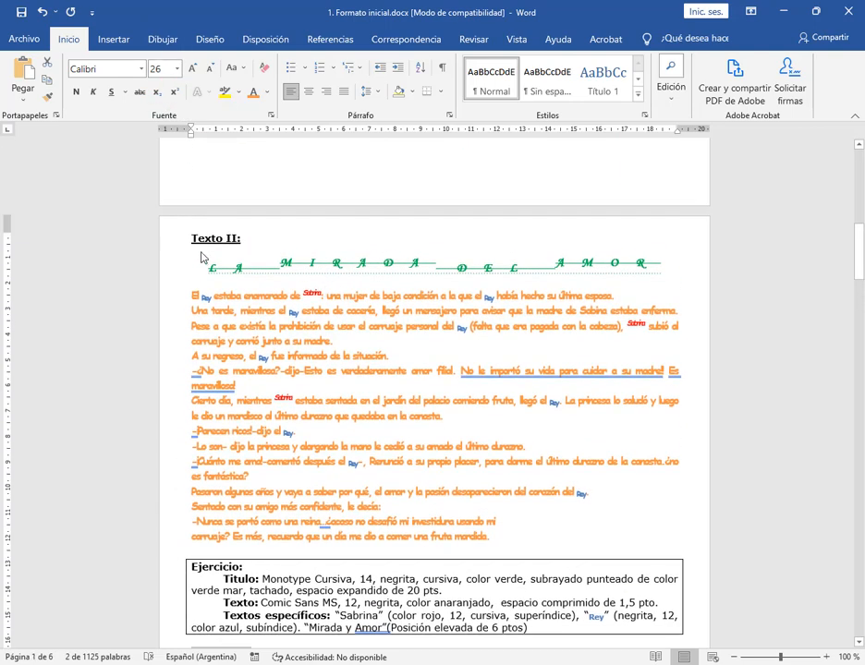
mouse_move(201, 251)
left_mouse_down()
mouse_move(667, 305)
mouse_move(669, 285)
left_mouse_up()
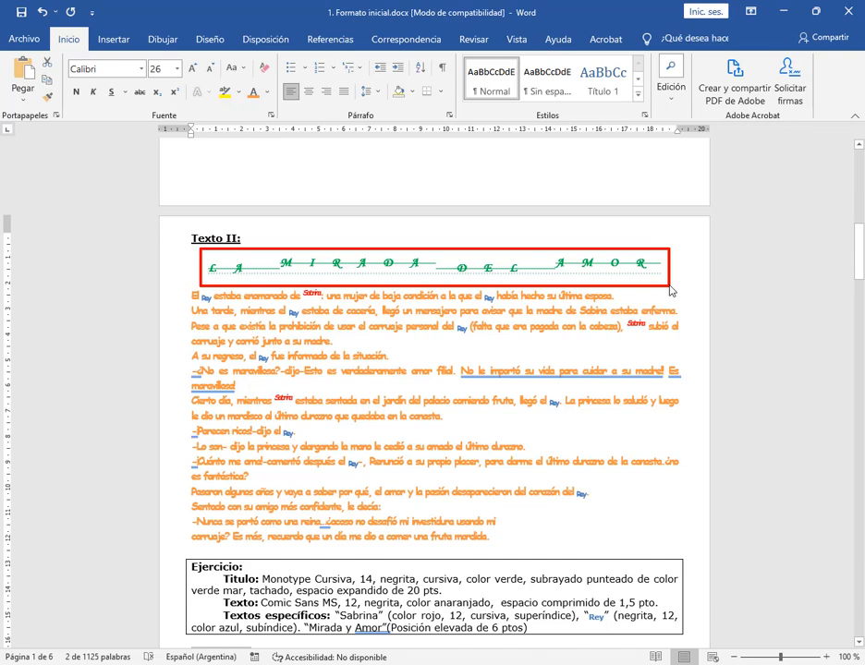
left_click(270, 115)
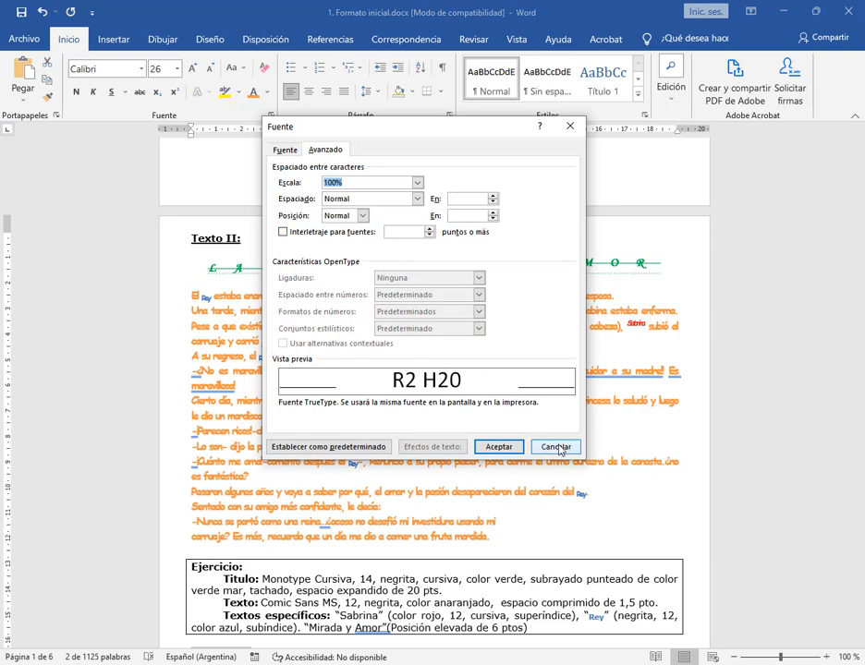
left_click(499, 447)
Delete the "R2 H20" sample line below Texto II's exercise box and save the document
scroll(319, 498, "down", 4)
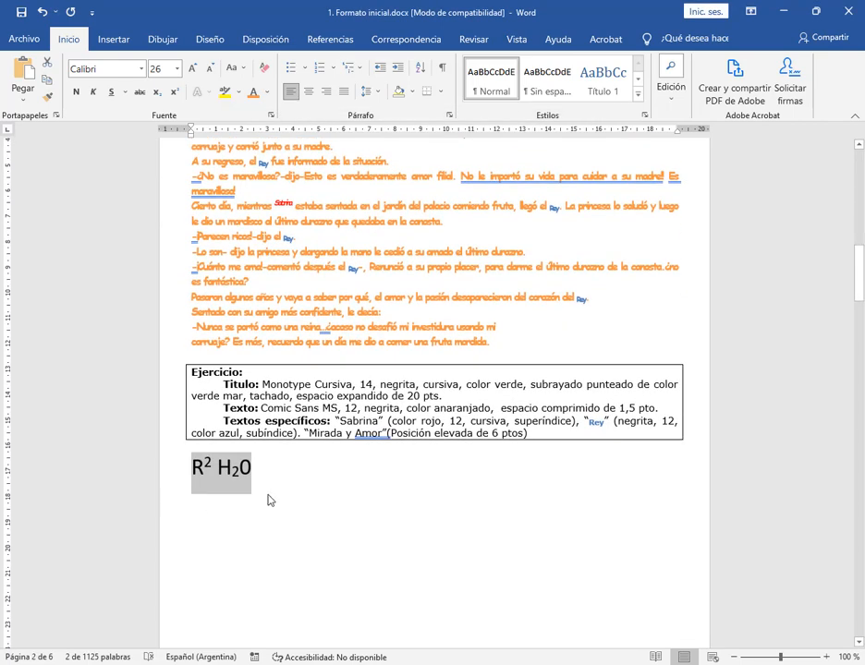
key("Delete")
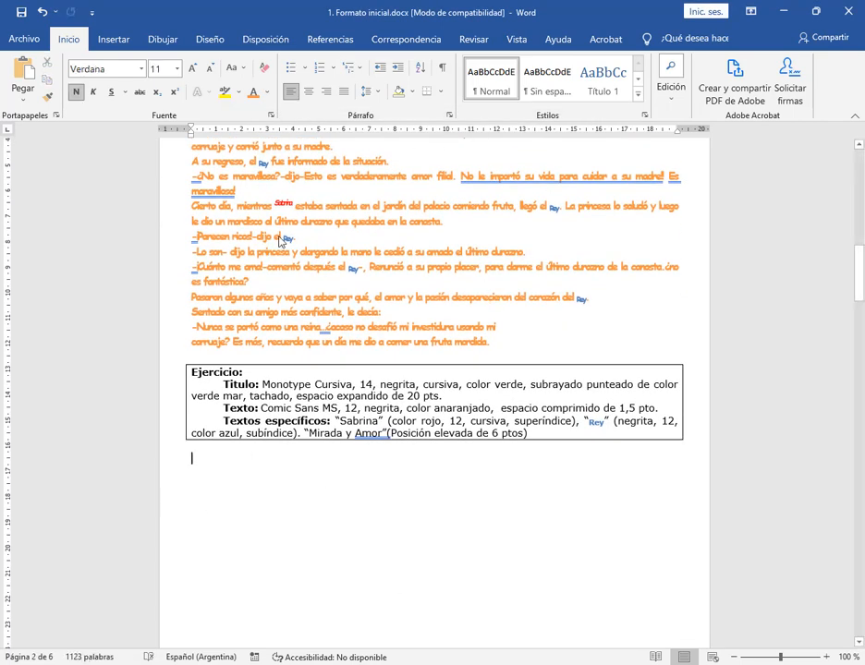
left_click(21, 14)
left_click(15, 40)
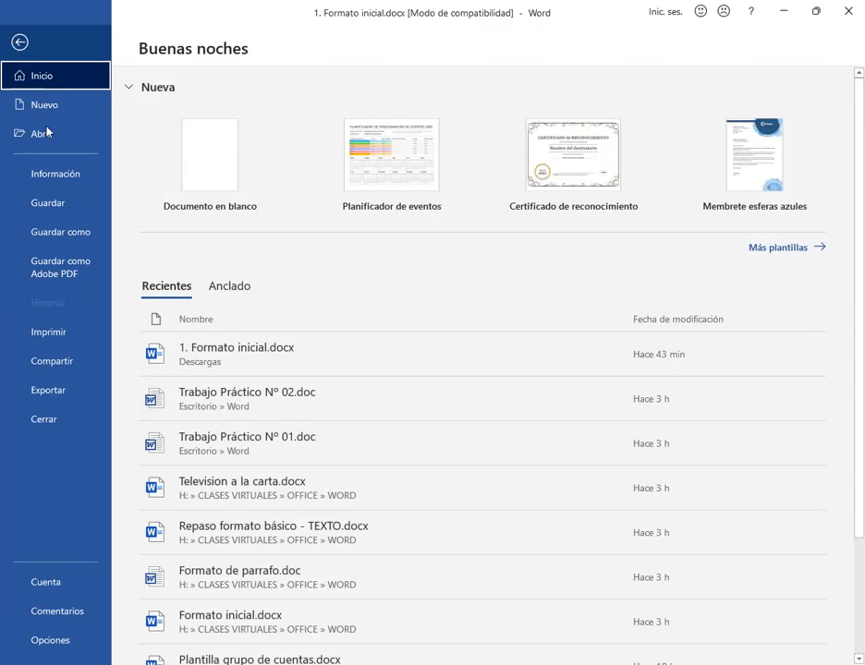
left_click(63, 207)
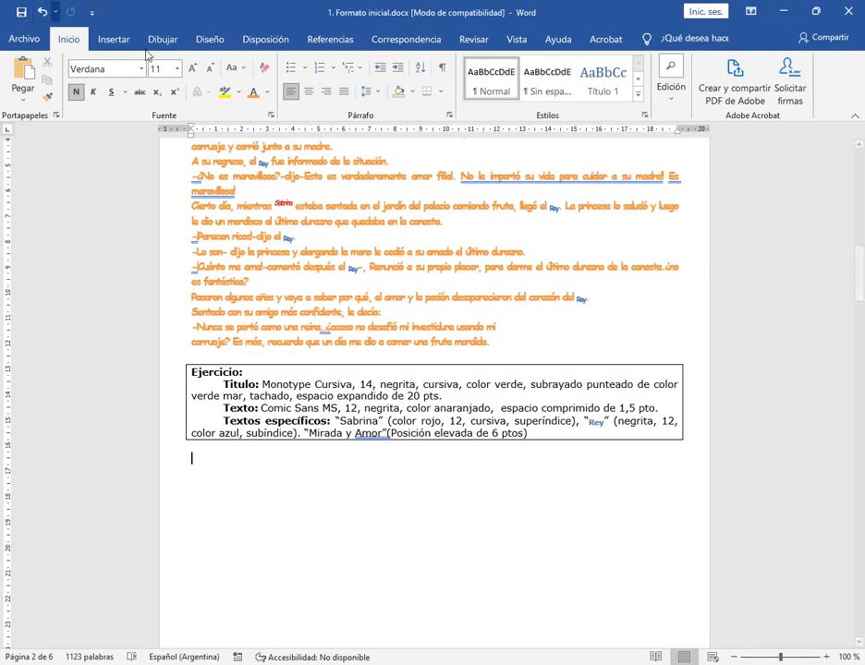
Insert an empty line between Texto III's title PENSAMIENTOS and its paragraph
scroll(470, 372, "down", 5)
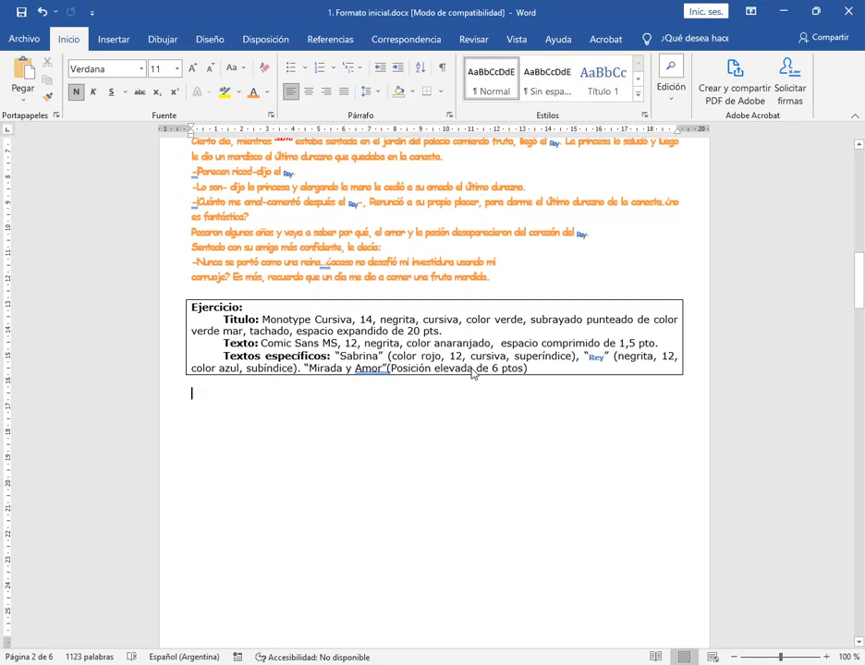
scroll(473, 323, "down", 5)
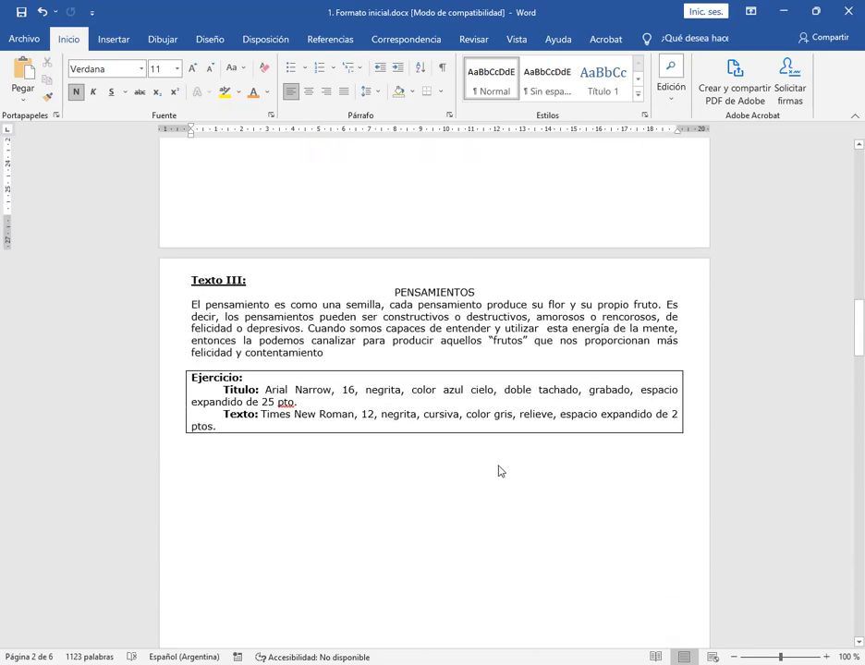
left_click(475, 292)
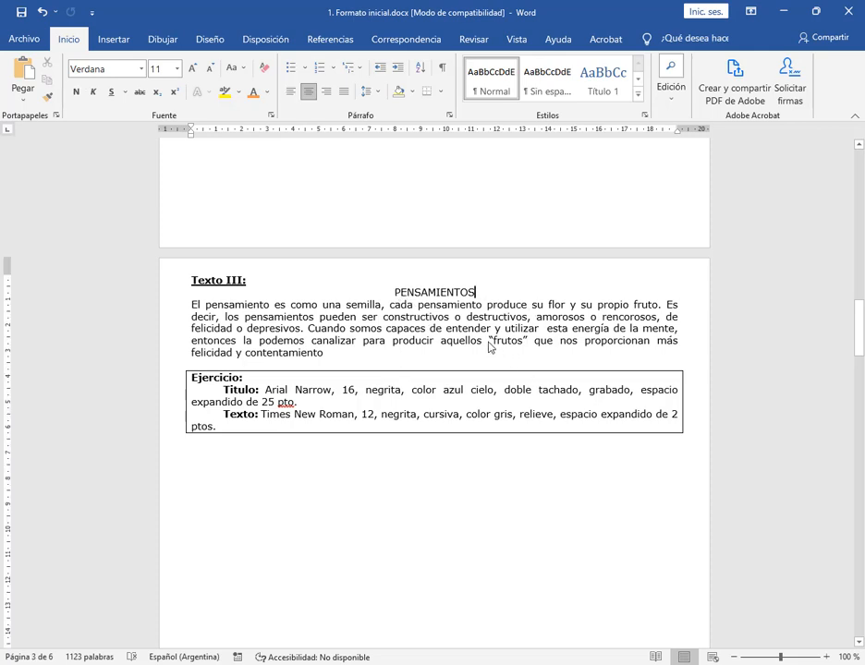
key("Return")
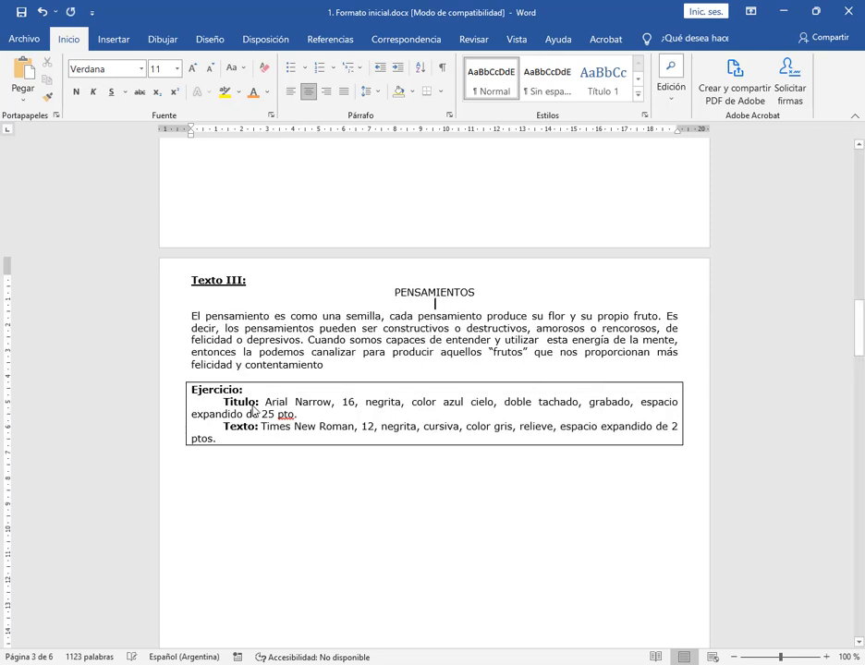
Set Texto III's title PENSAMIENTOS in Arial Narrow, size 16
scroll(491, 223, "down", 2)
left_click(490, 226)
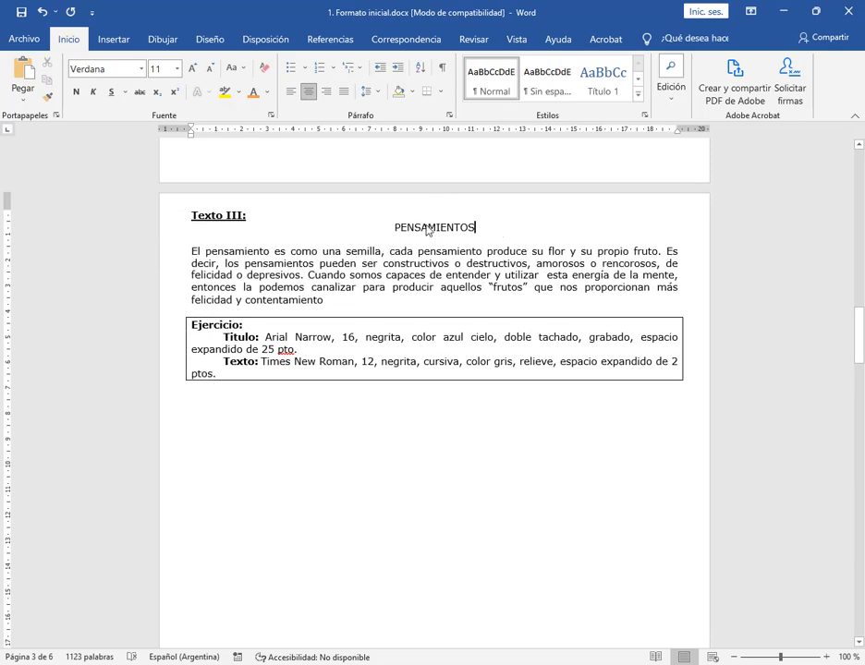
double_click(428, 231)
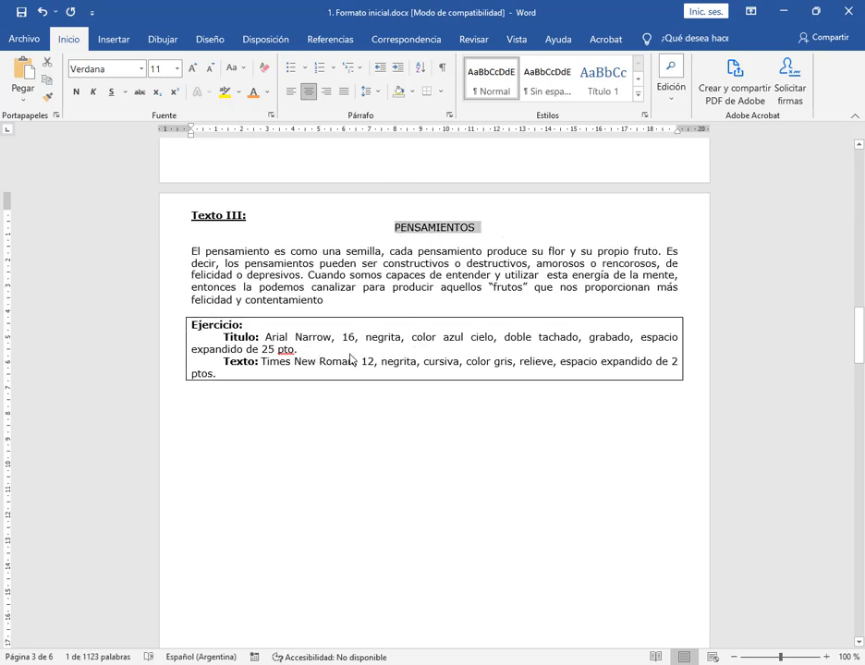
left_click(140, 69)
type("Aria")
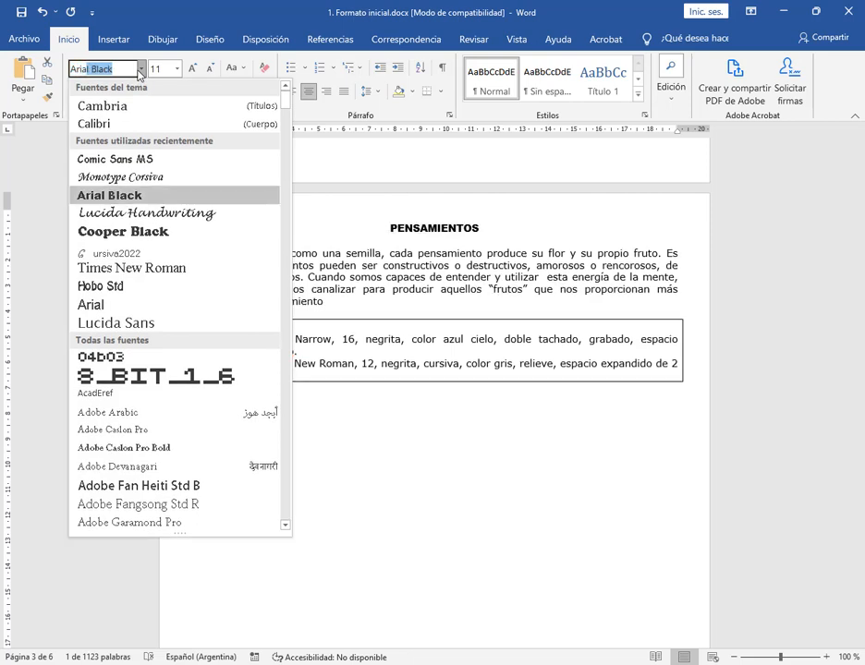
type(" n")
type("l Narrow")
key("Return")
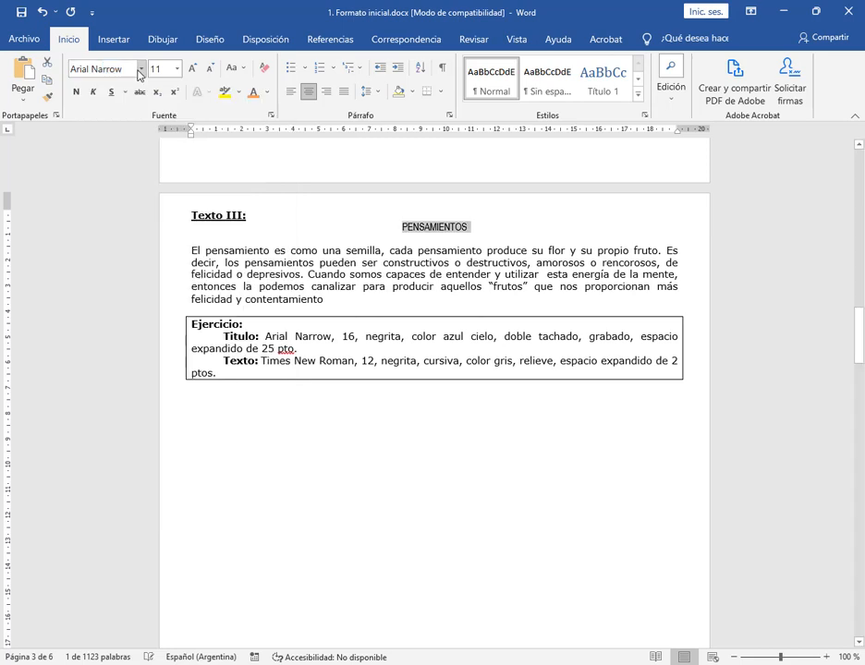
left_click(176, 68)
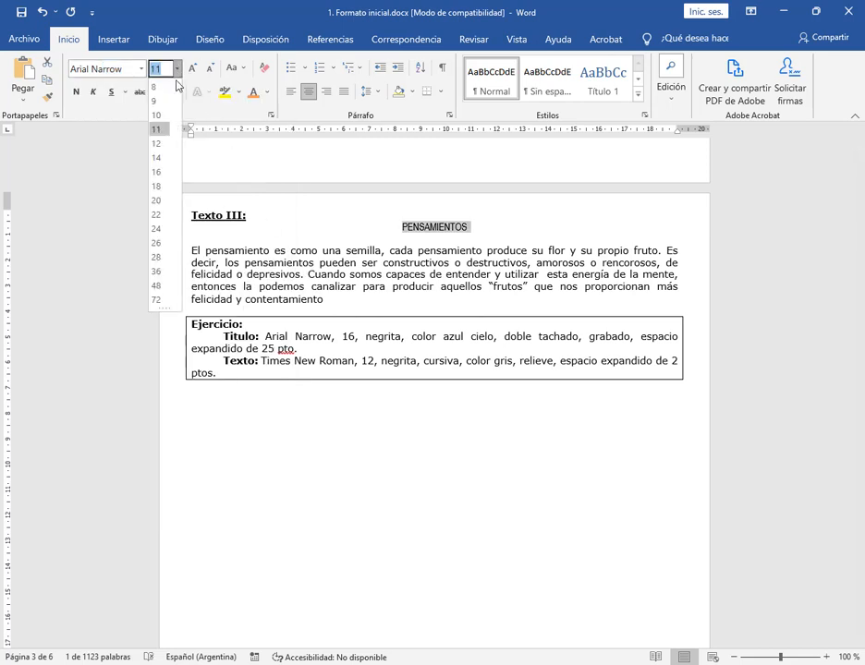
left_click(157, 172)
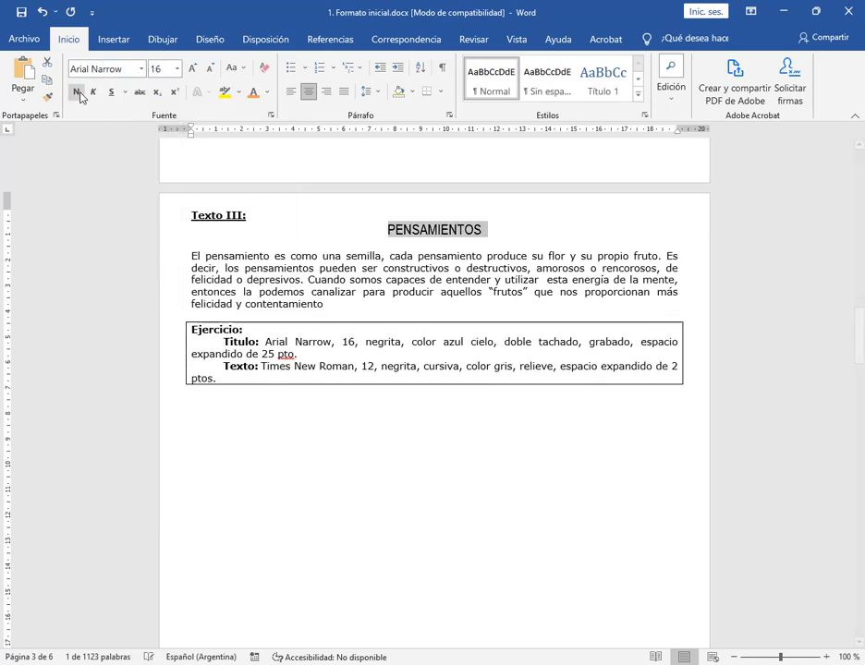
Make the title PENSAMIENTOS bold and colour it with the standard light blue
left_click(77, 92)
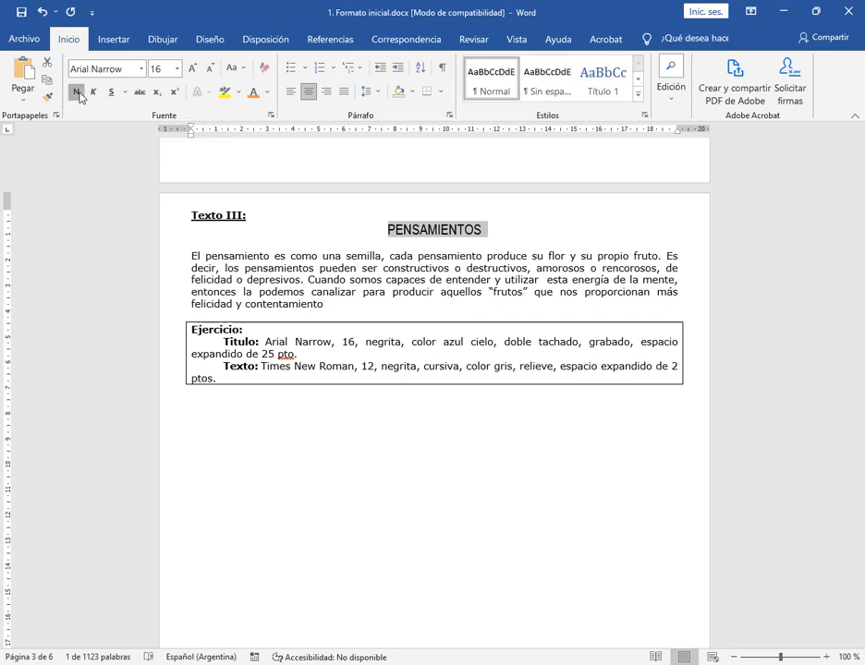
left_click(267, 92)
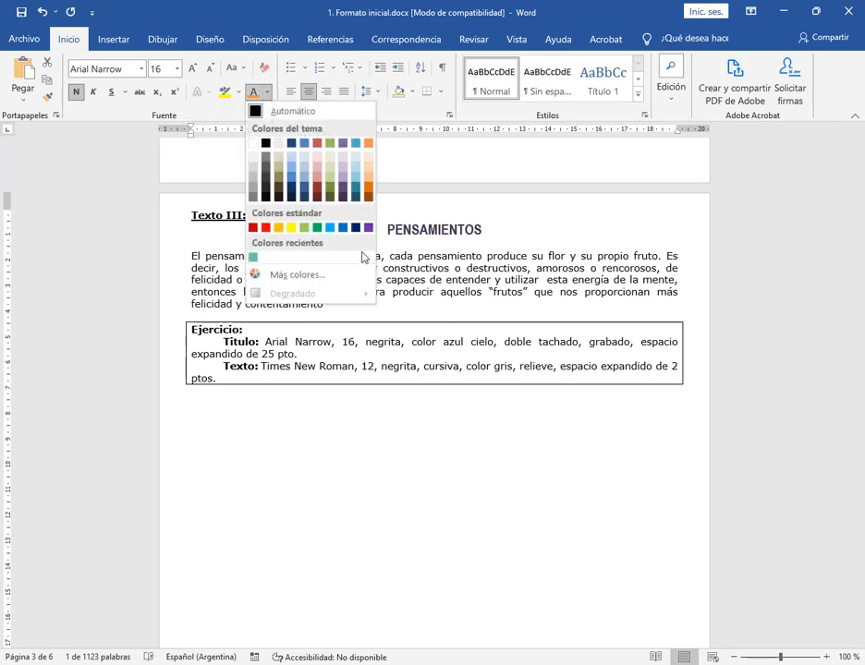
left_click(331, 228)
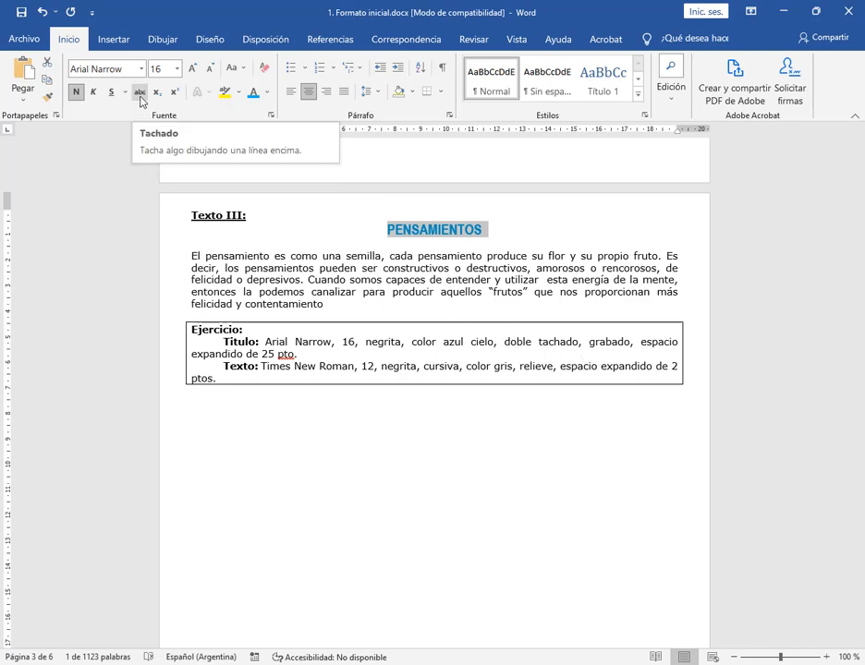
Apply the Doble tachado and Grabado font effects to the title PENSAMIENTOS
left_click(271, 117)
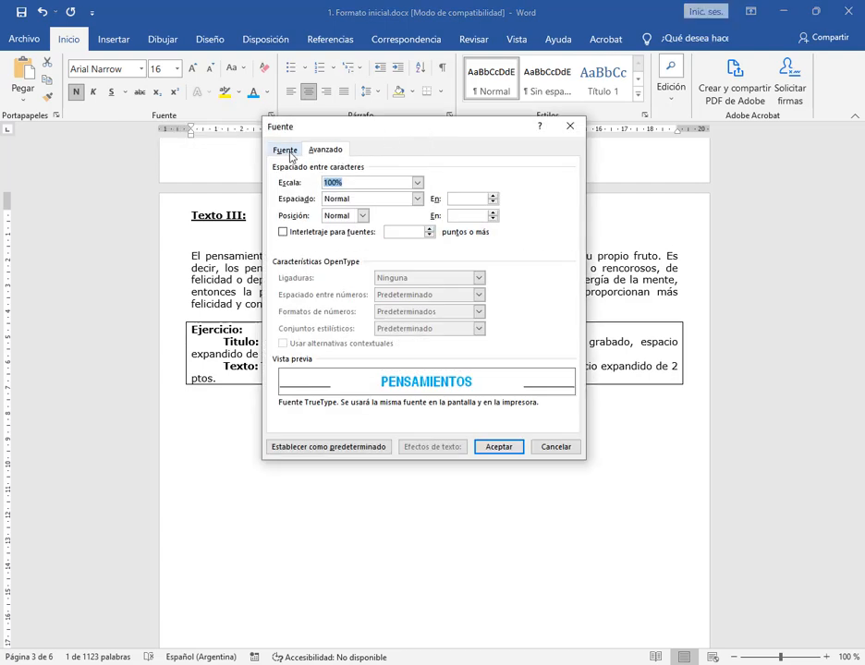
left_click(288, 154)
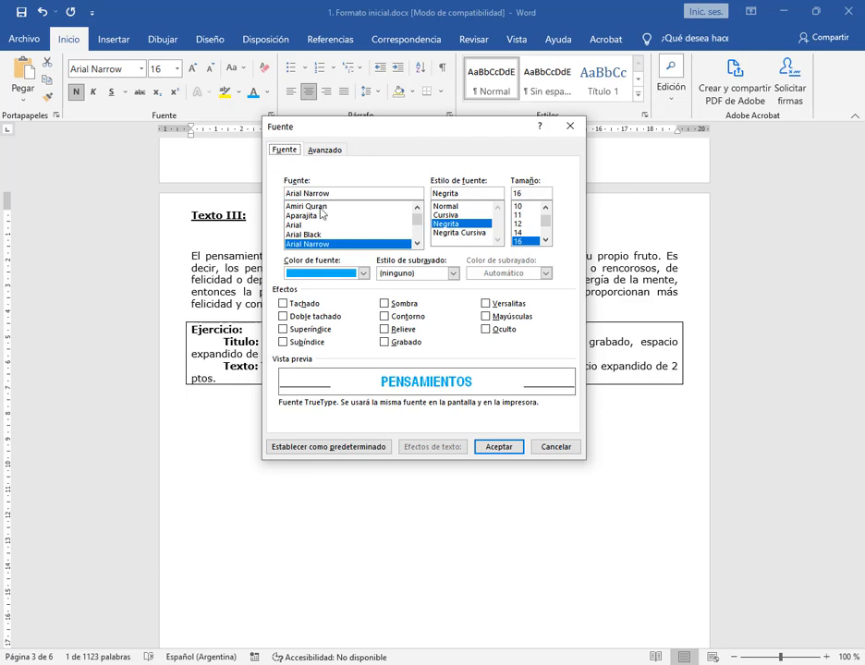
left_click(284, 316)
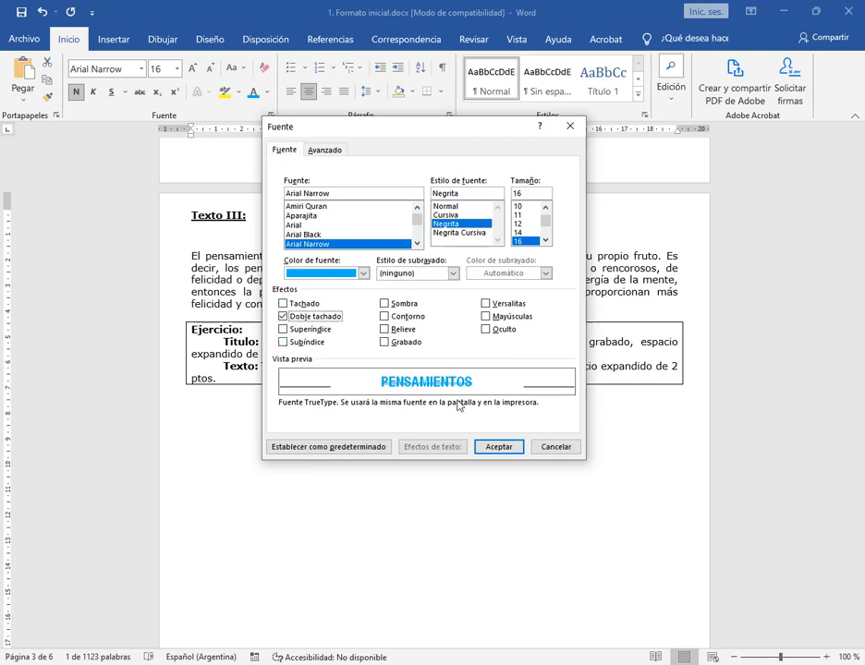
left_click(497, 447)
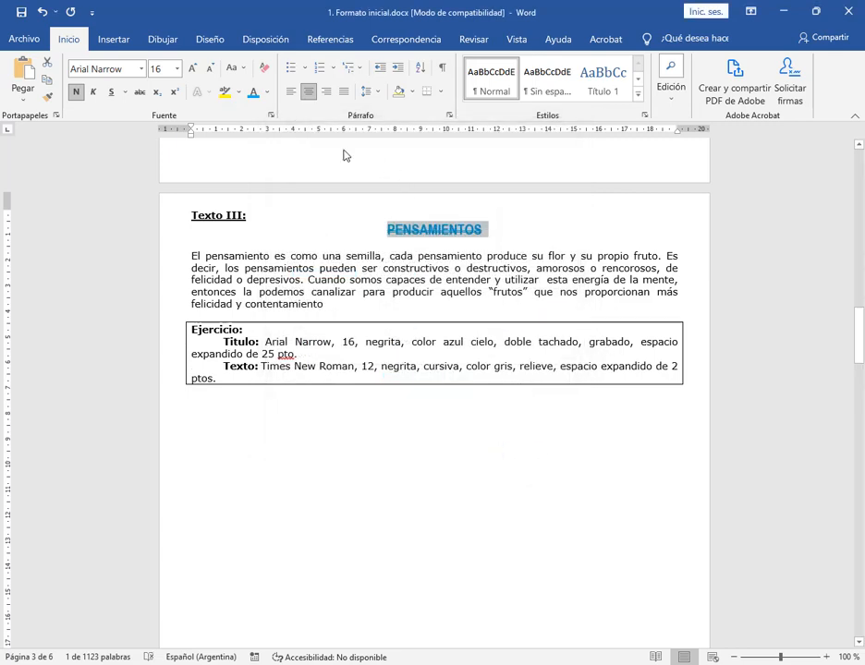
left_click(271, 117)
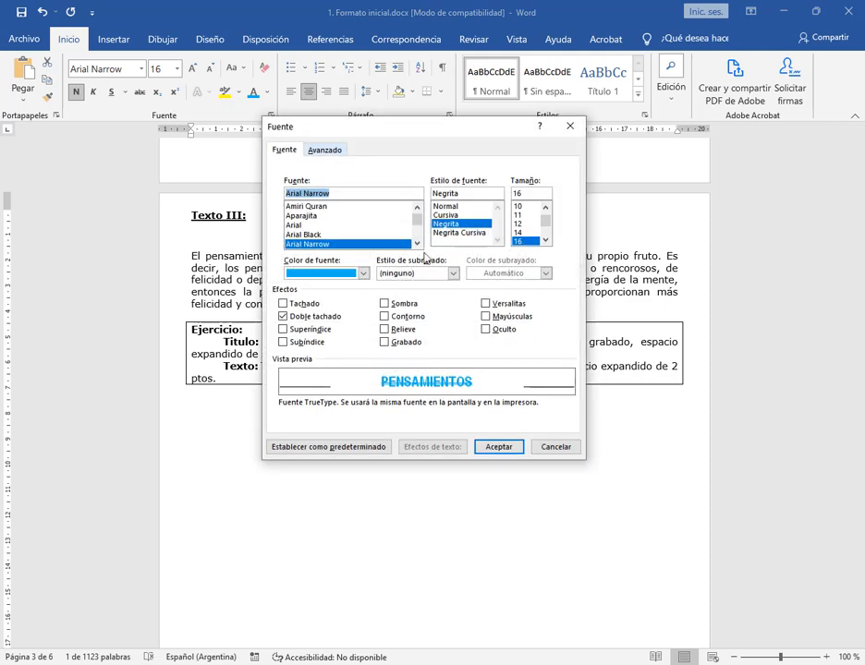
left_click(395, 343)
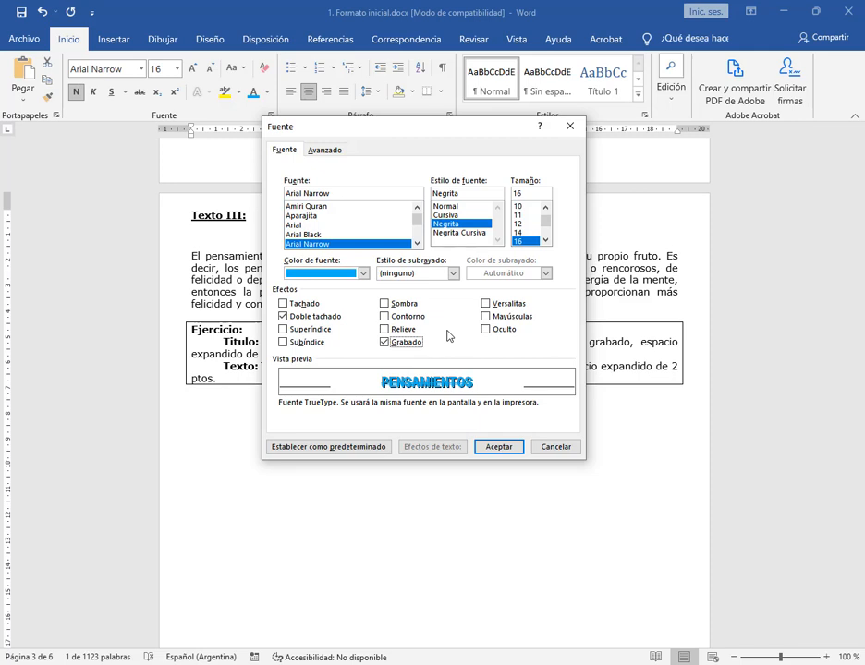
left_click(498, 446)
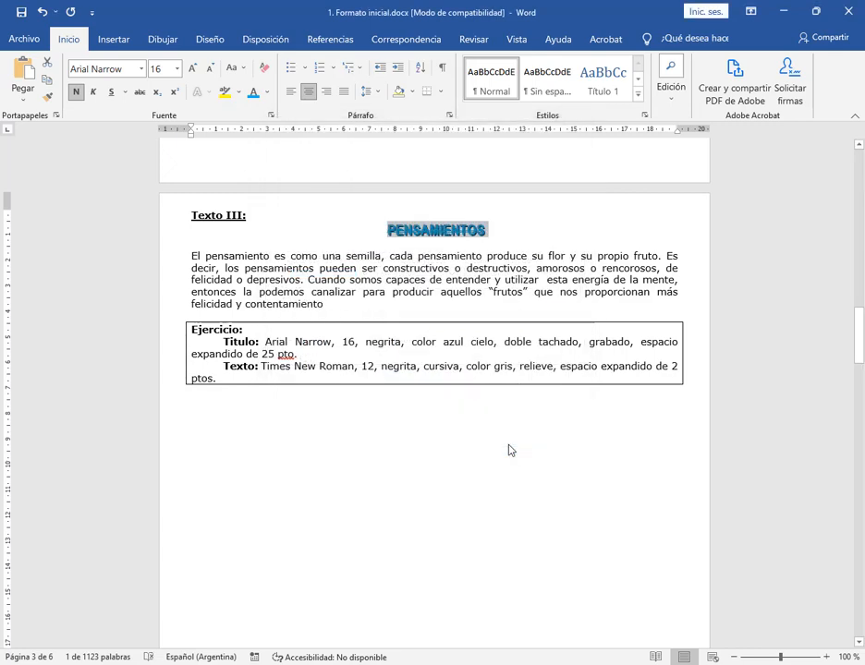
Set the title PENSAMIENTOS to expanded character spacing (Expandido) of 25 pt
left_click(272, 116)
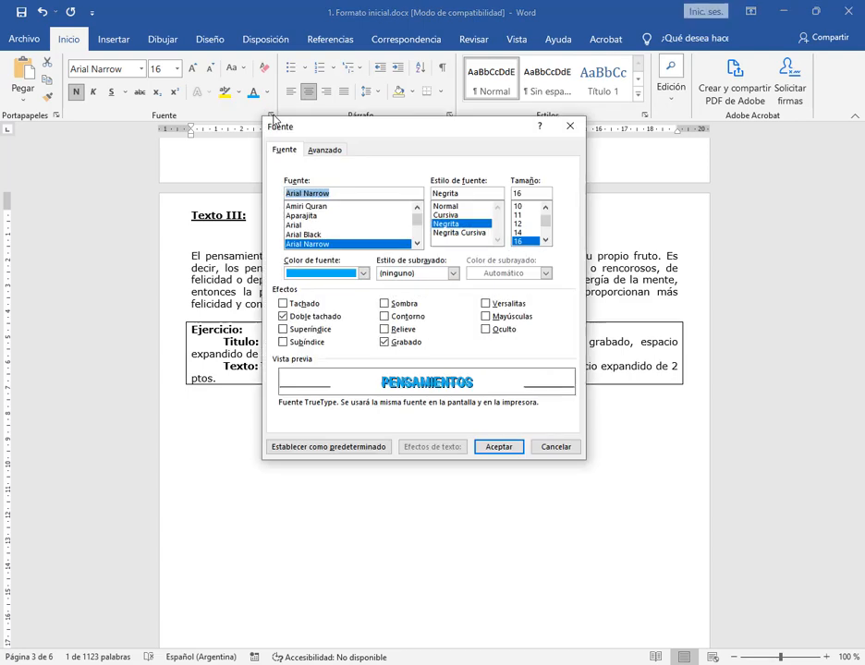
left_click(316, 155)
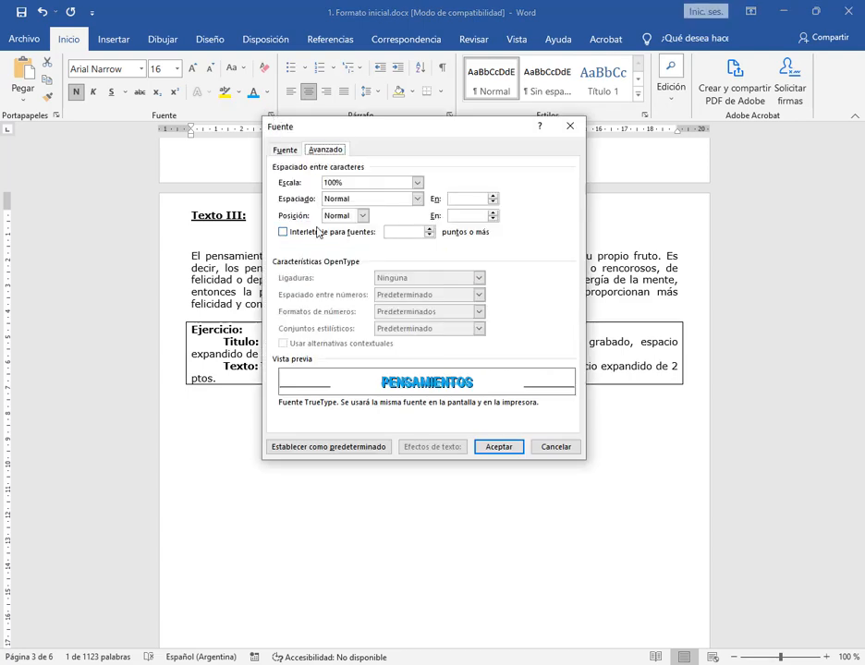
left_click(416, 198)
left_click(363, 222)
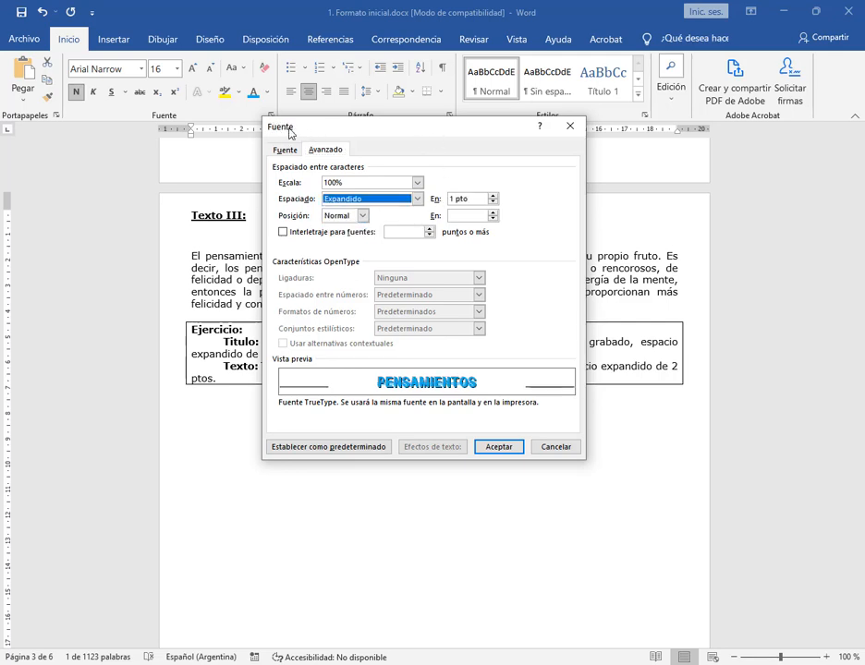
left_click_drag(289, 130, 525, 89)
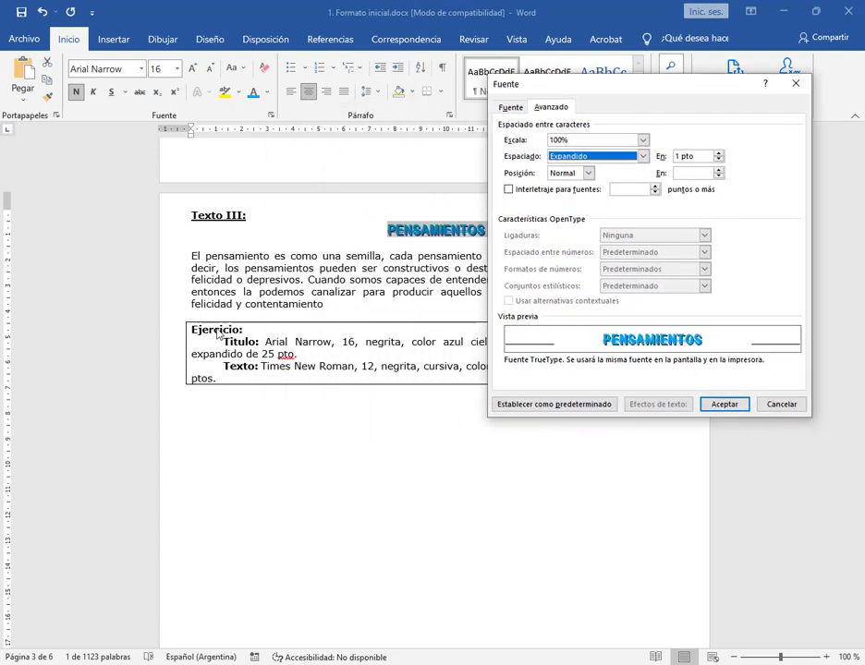
left_click(660, 159)
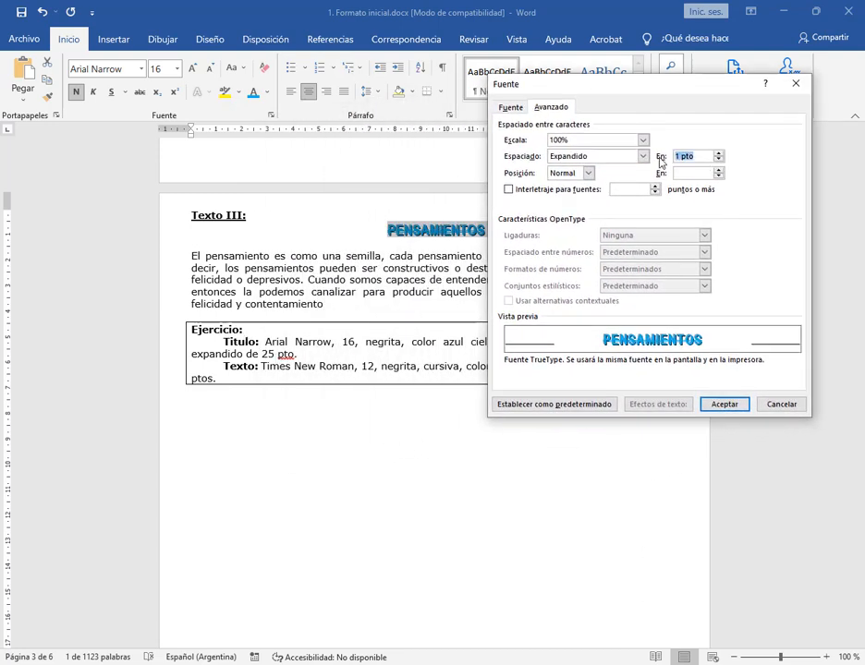
type("25")
left_click(726, 404)
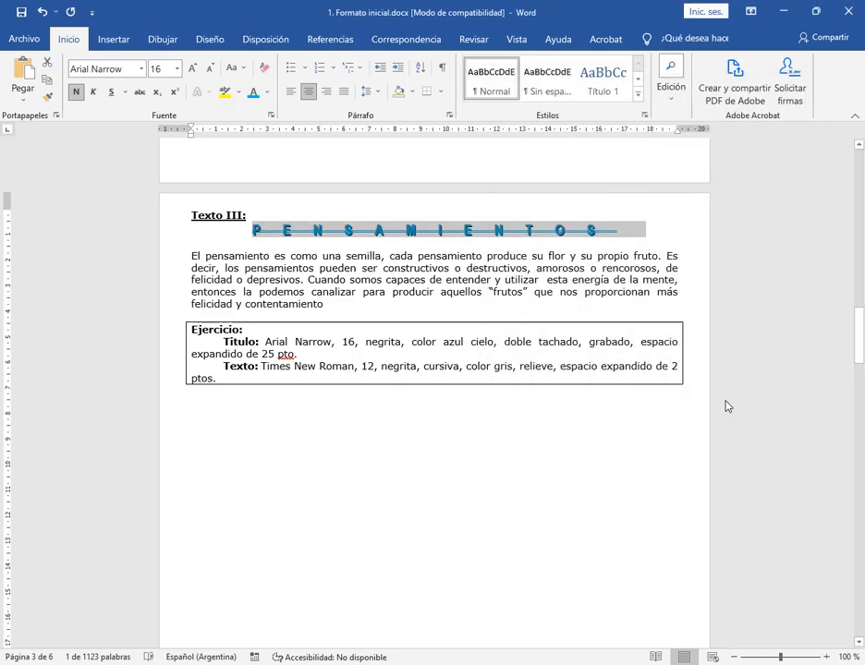
Set Texto III's body paragraph in Times New Roman, size 12
left_click_drag(193, 254, 325, 305)
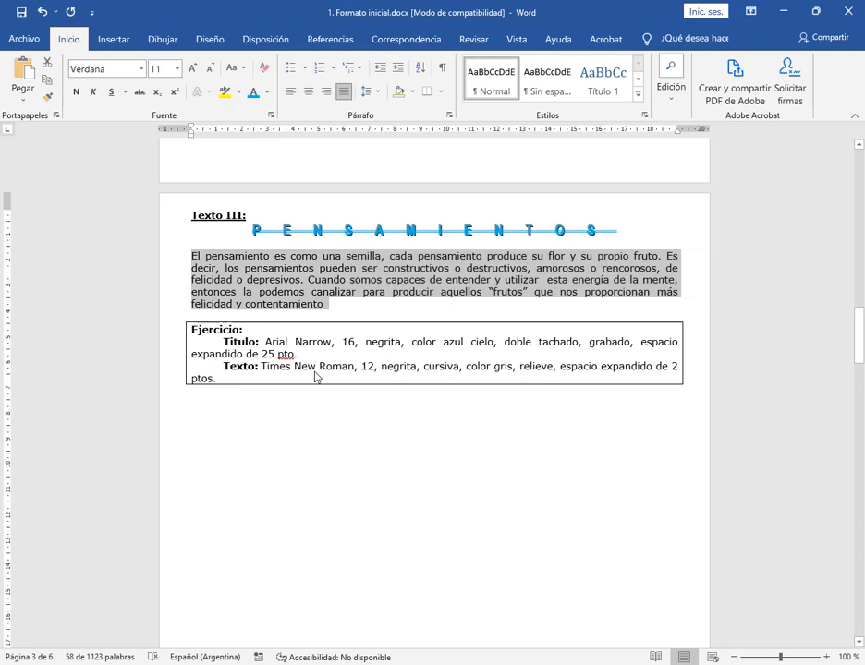
left_click(142, 69)
type("Times New Roman")
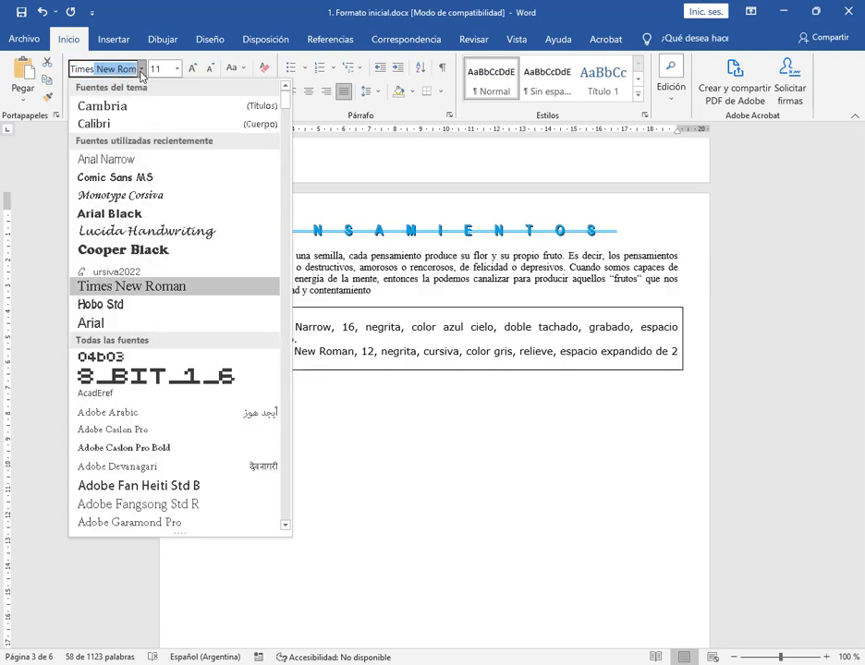
key("Return")
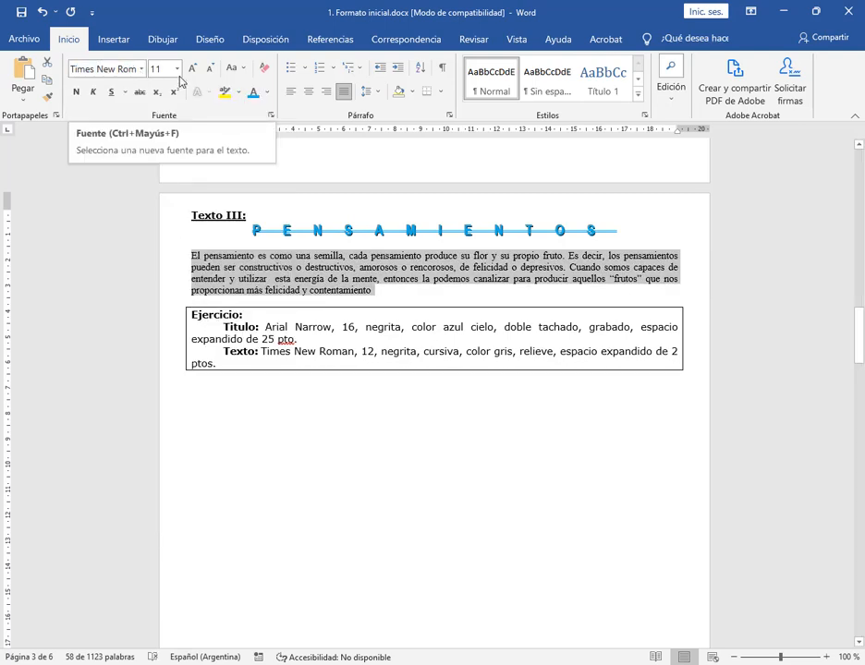
left_click(177, 69)
left_click(162, 143)
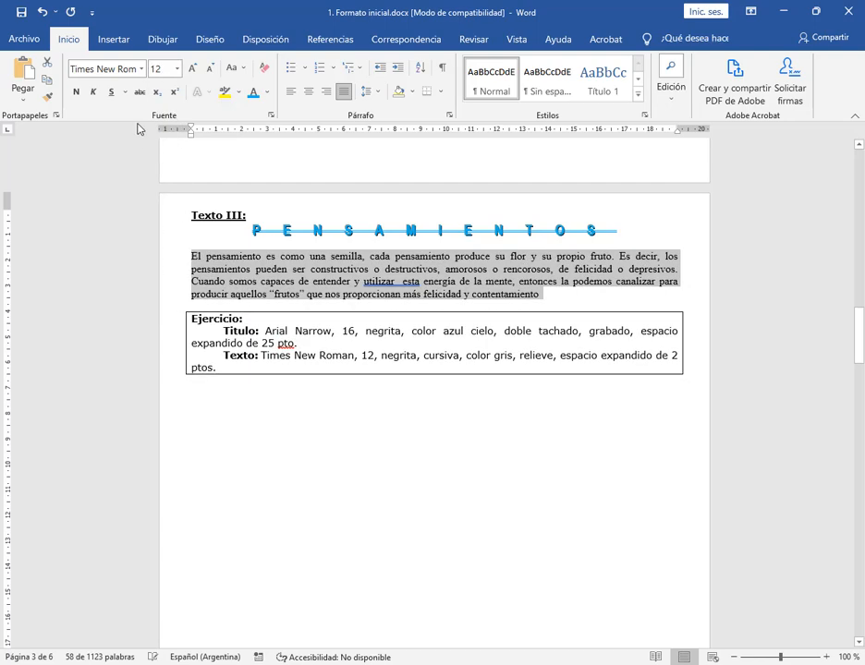
Make Texto III's body paragraph bold and italic, and colour it gray
left_click(77, 93)
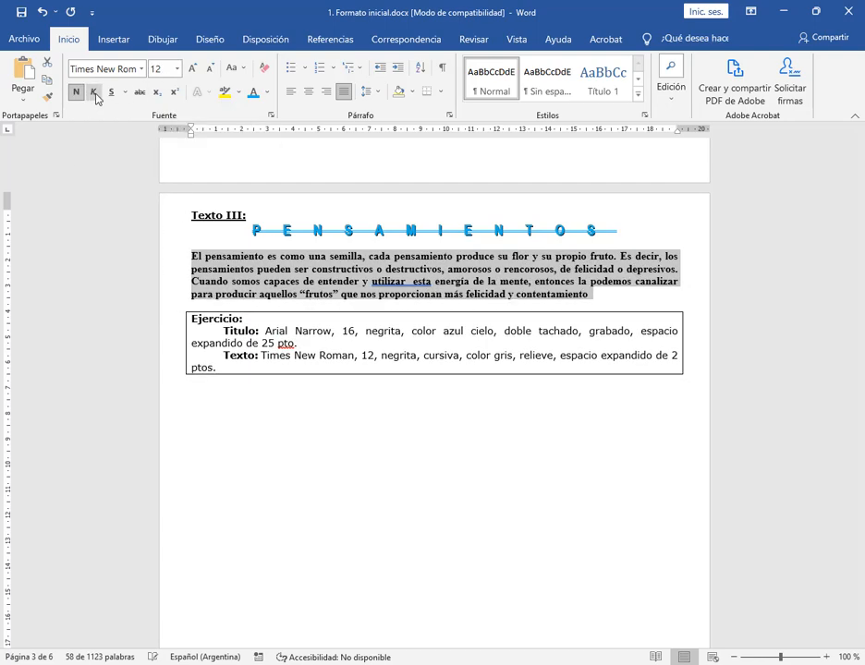
left_click(93, 92)
left_click(266, 93)
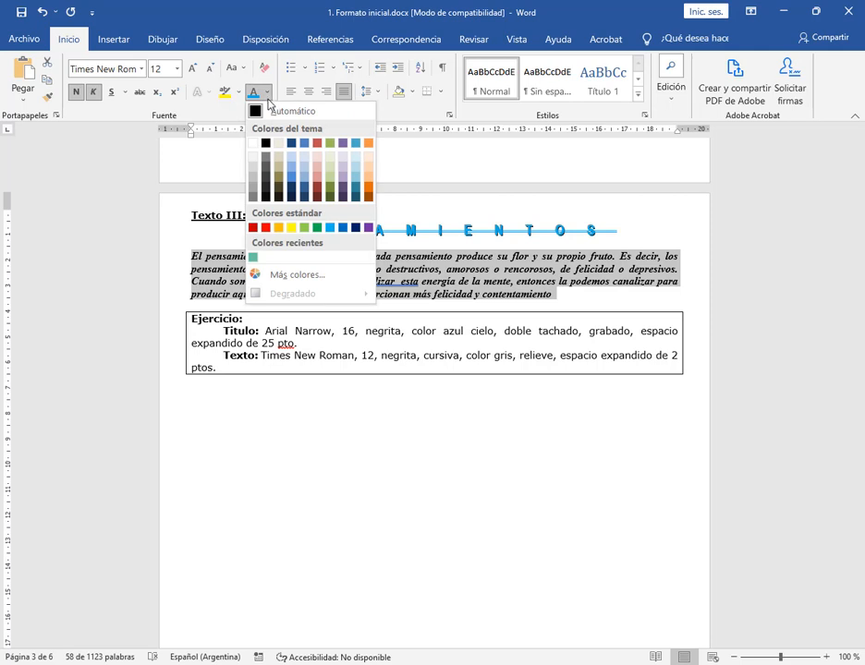
left_click(253, 182)
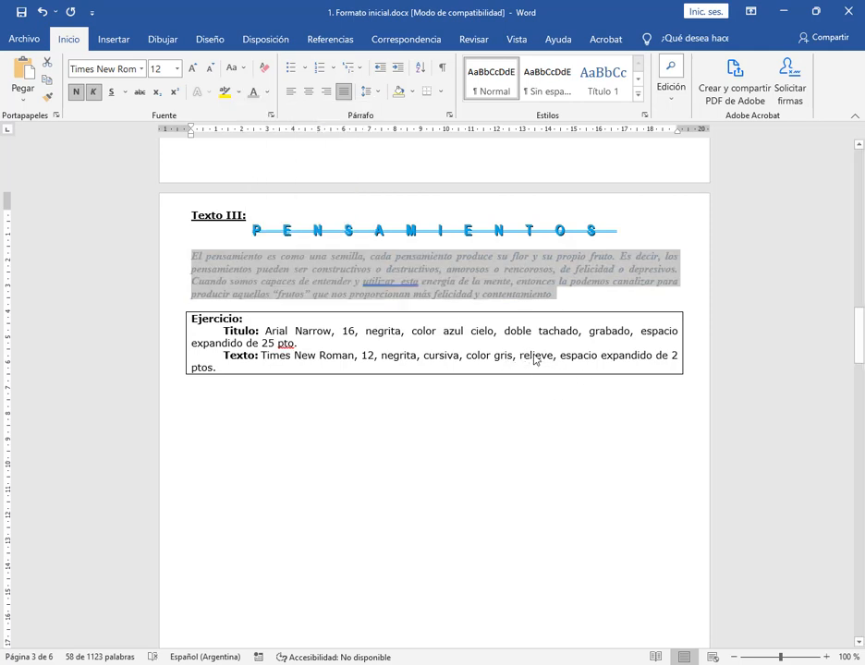
Turn on the Relieve font effect for Texto III's body paragraph
left_click(273, 117)
left_click(509, 108)
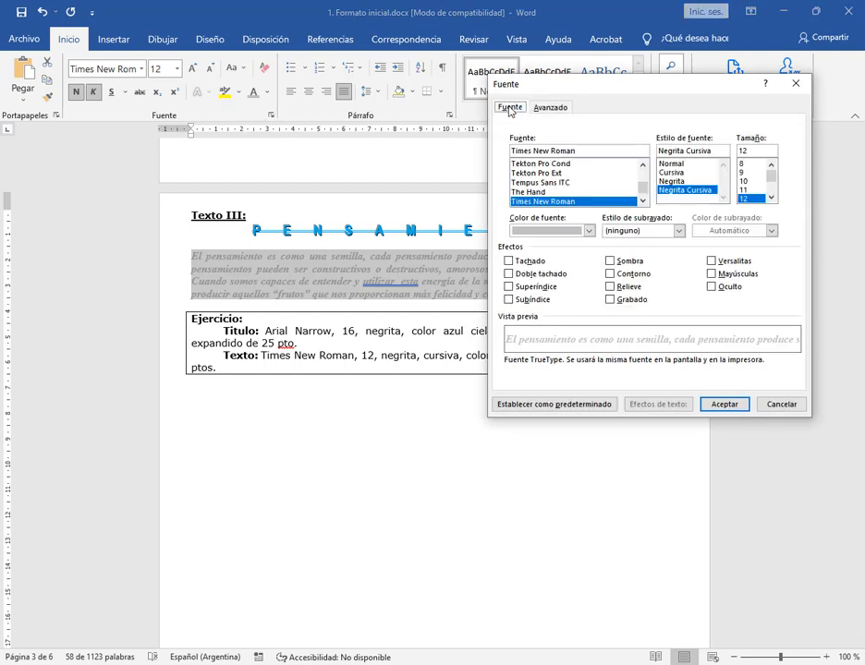
left_click(629, 288)
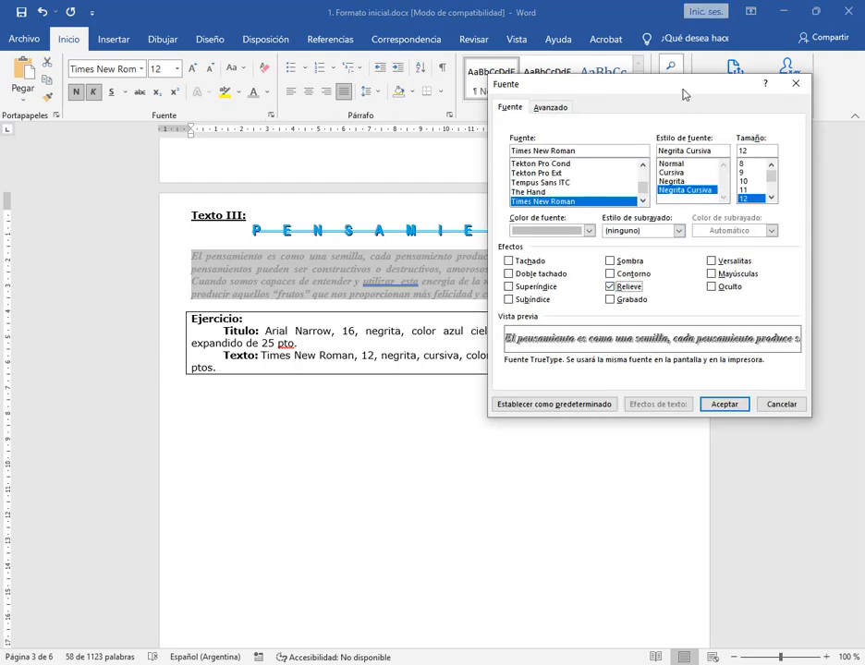
Set Texto III's body paragraph to expanded character spacing (Expandido) of 2 pt
left_click_drag(684, 95, 244, 106)
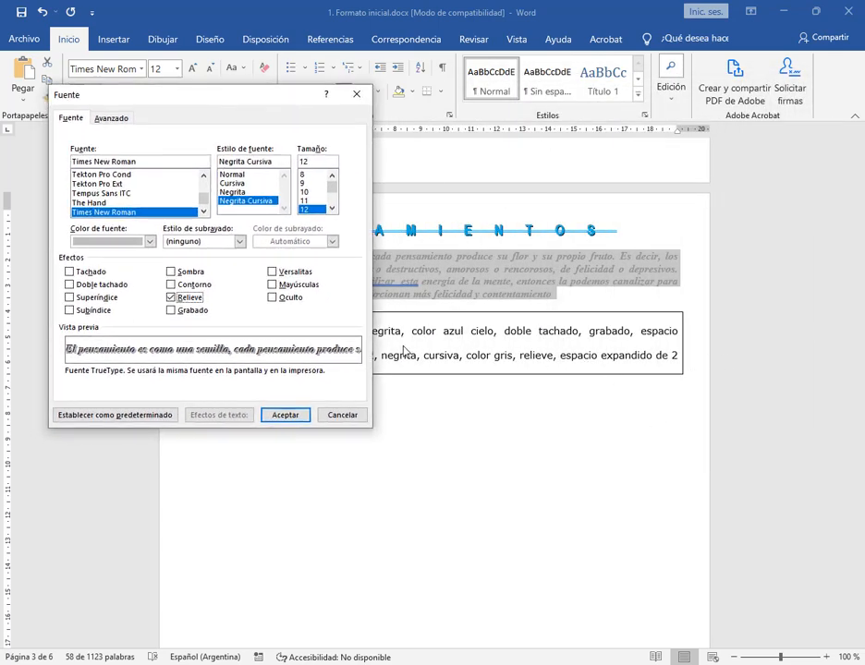
left_click(114, 121)
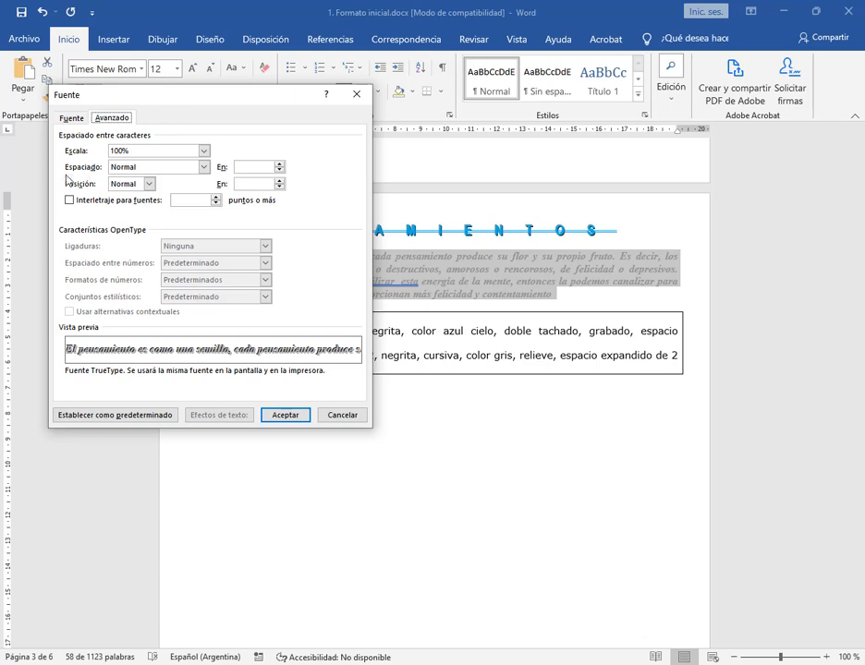
left_click(205, 168)
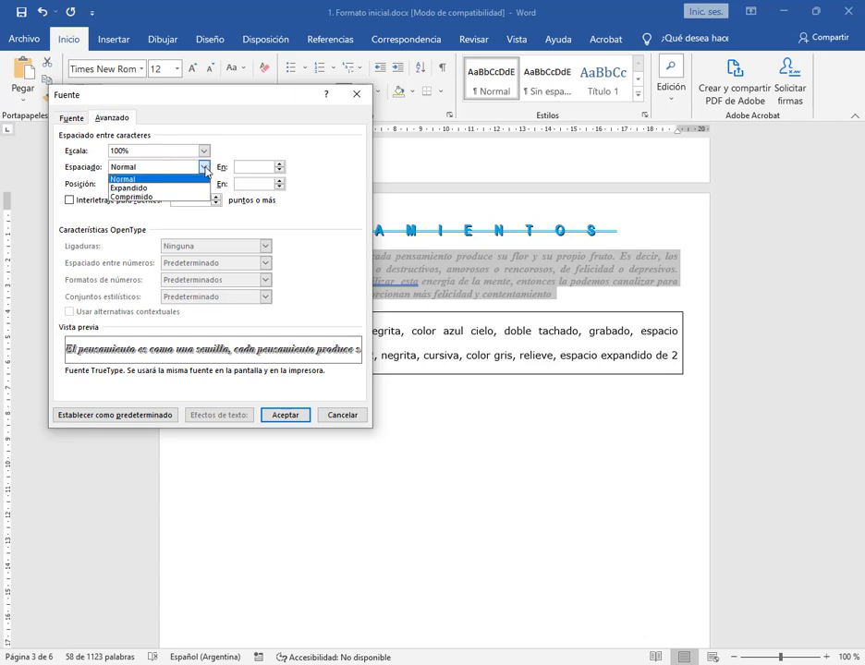
left_click(168, 188)
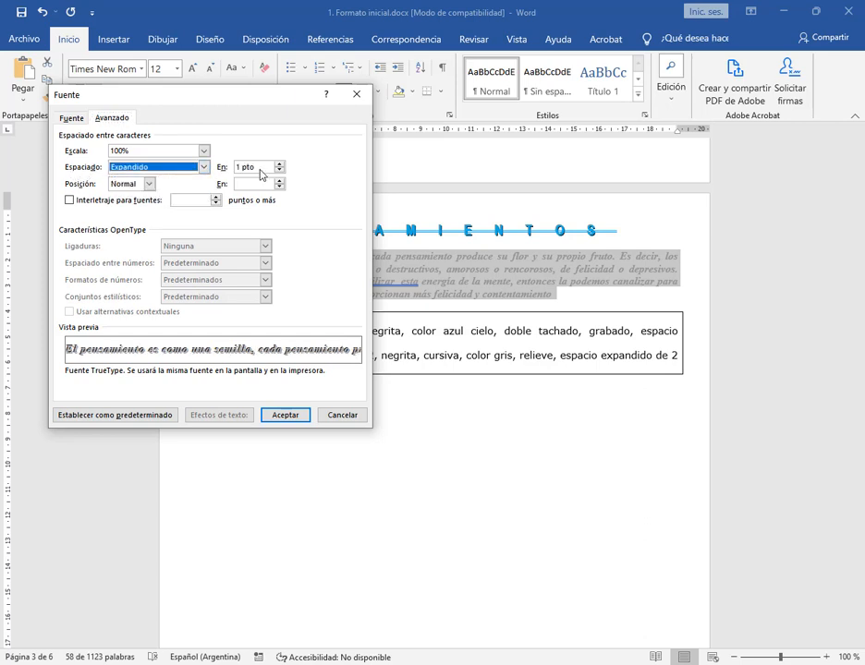
key("Tab")
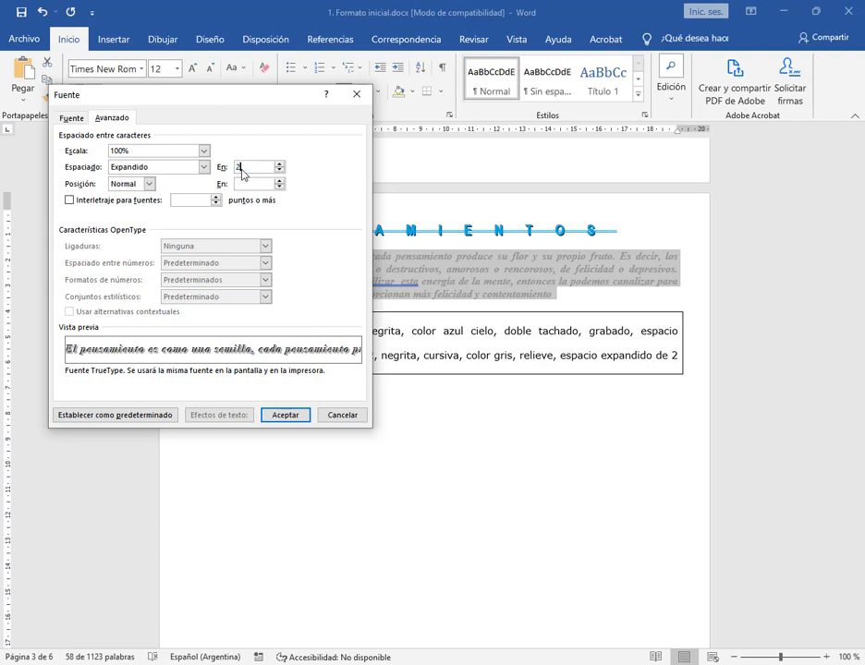
left_click(284, 415)
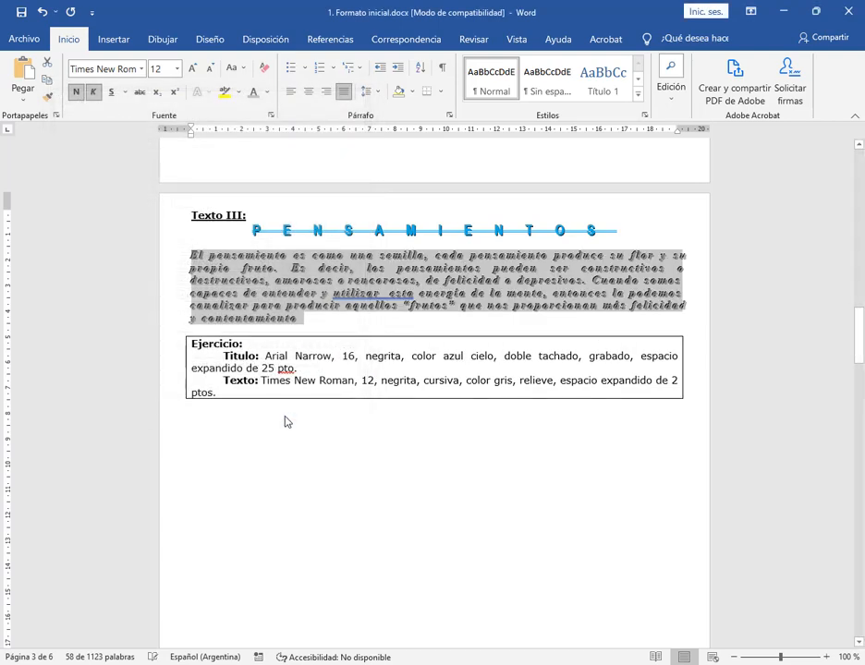
left_click(349, 335)
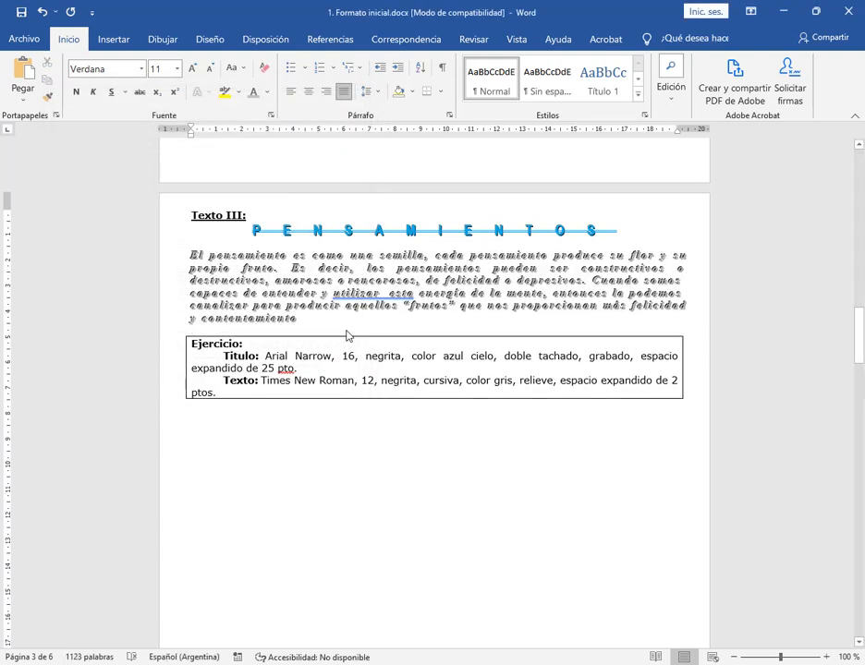
Insert a blank line below and another above the title LA DISCULPA in Texto IV
scroll(349, 336, "down", 10)
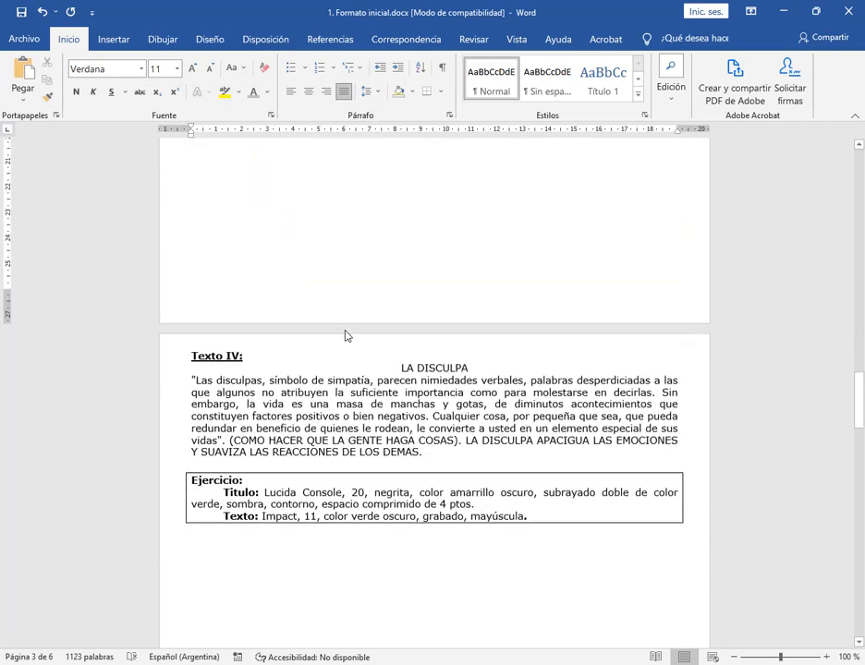
scroll(348, 336, "down", 3)
left_click(486, 238)
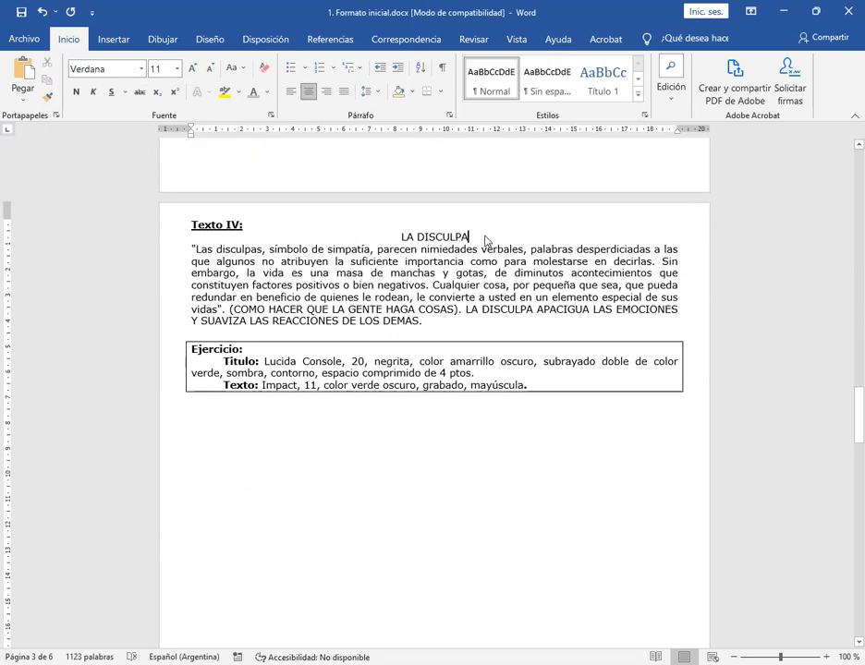
key("Return")
left_click(402, 239)
key("Return")
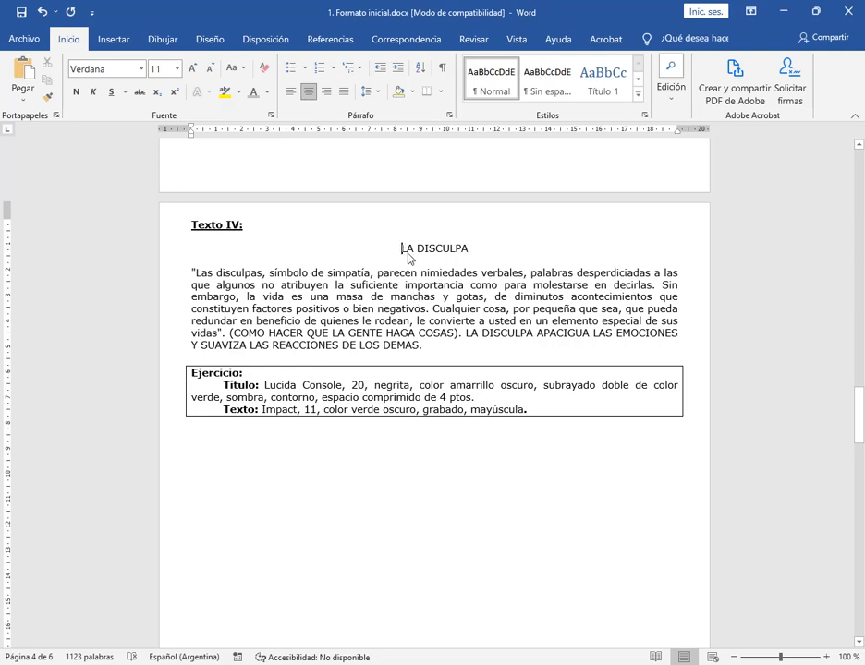
Set the title LA DISCULPA in Lucida Console, size 20, bold
left_click_drag(405, 249, 472, 252)
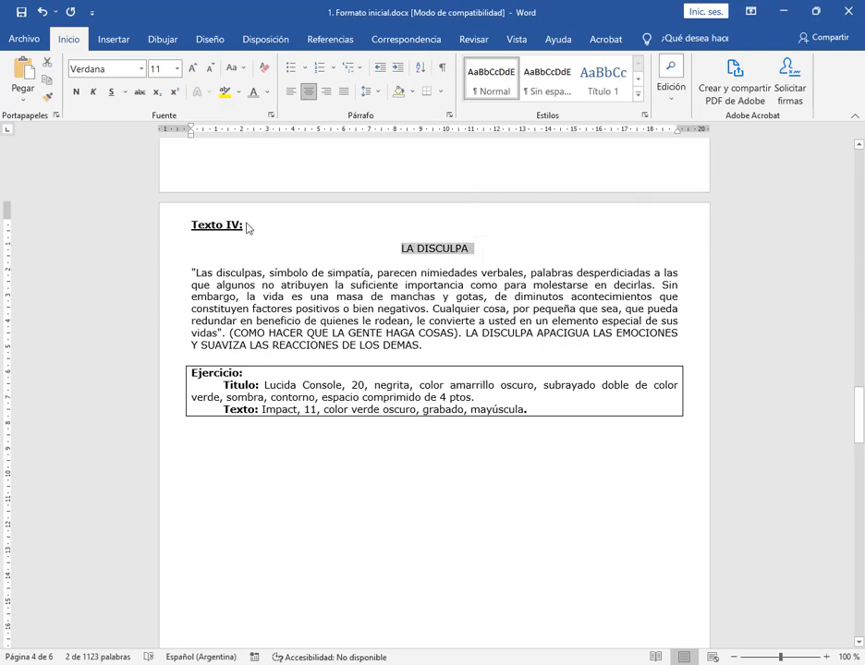
left_click(141, 68)
type("L")
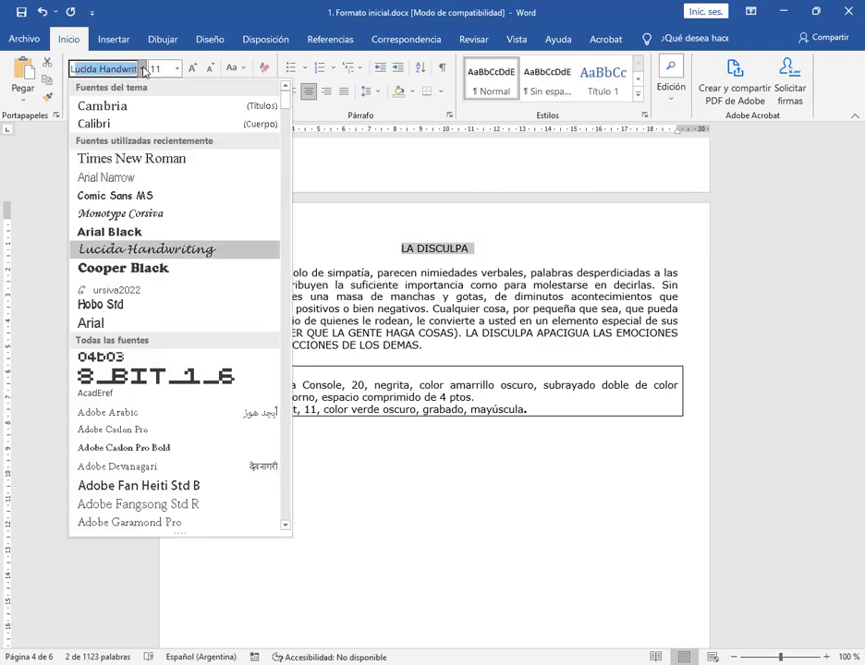
type("ucida Console")
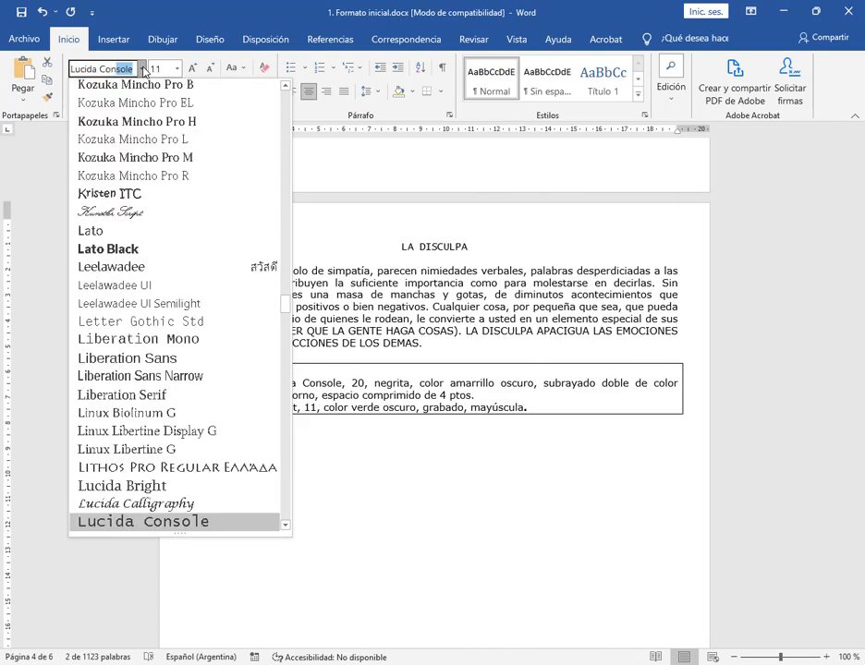
key("Return")
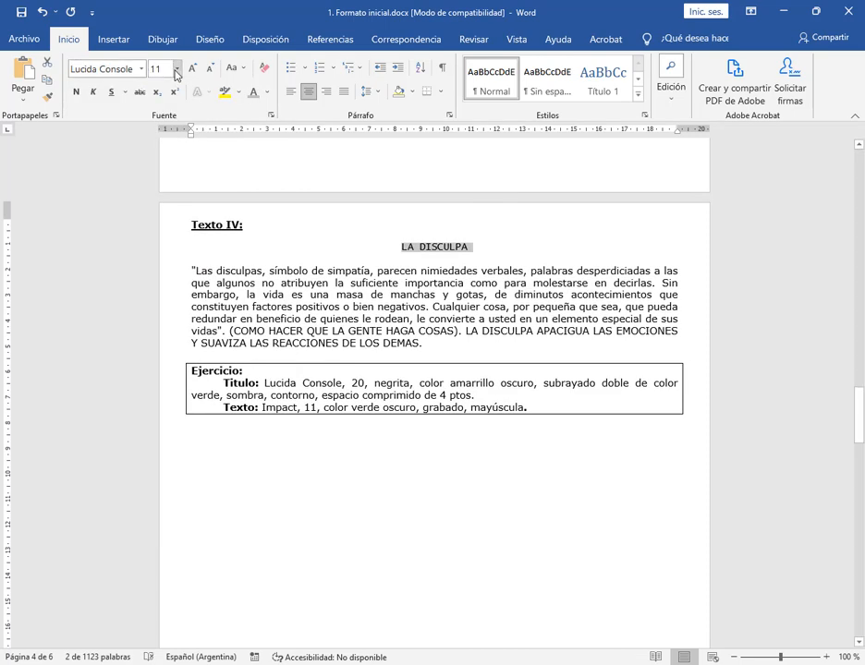
left_click(177, 68)
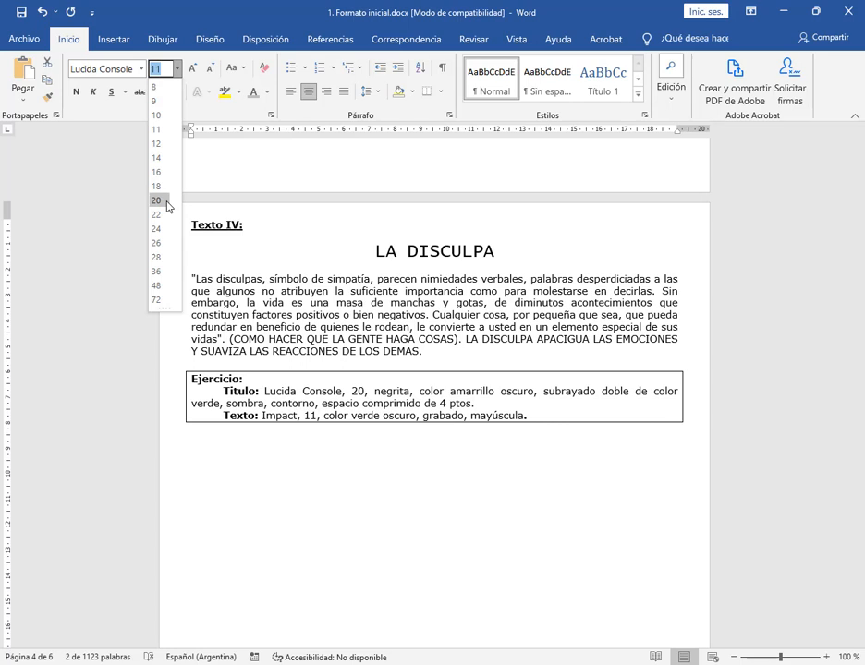
left_click(157, 200)
key("ctrl+n")
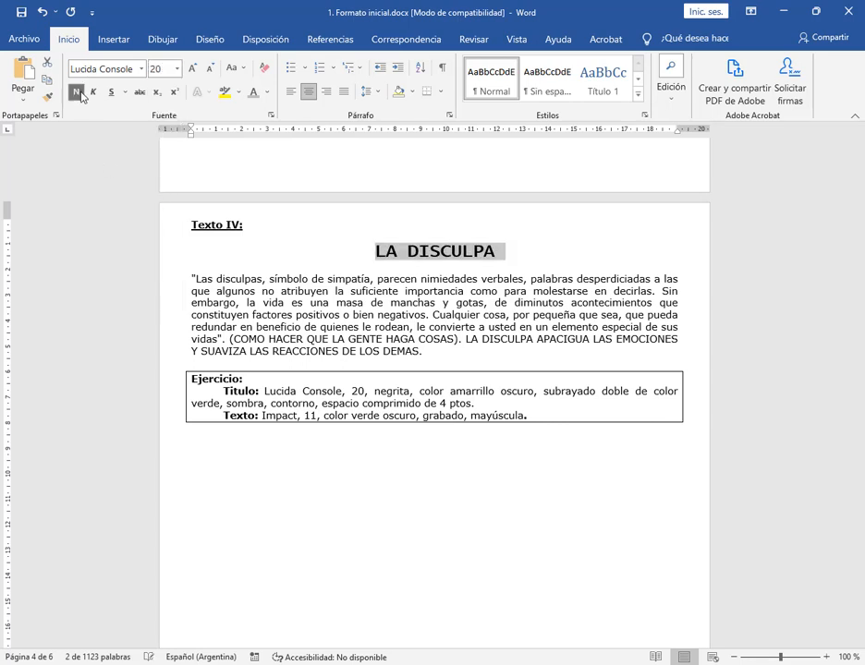
Colour the title LA DISCULPA dark yellow (#CCCC00) from the extended standard colours
left_click(266, 92)
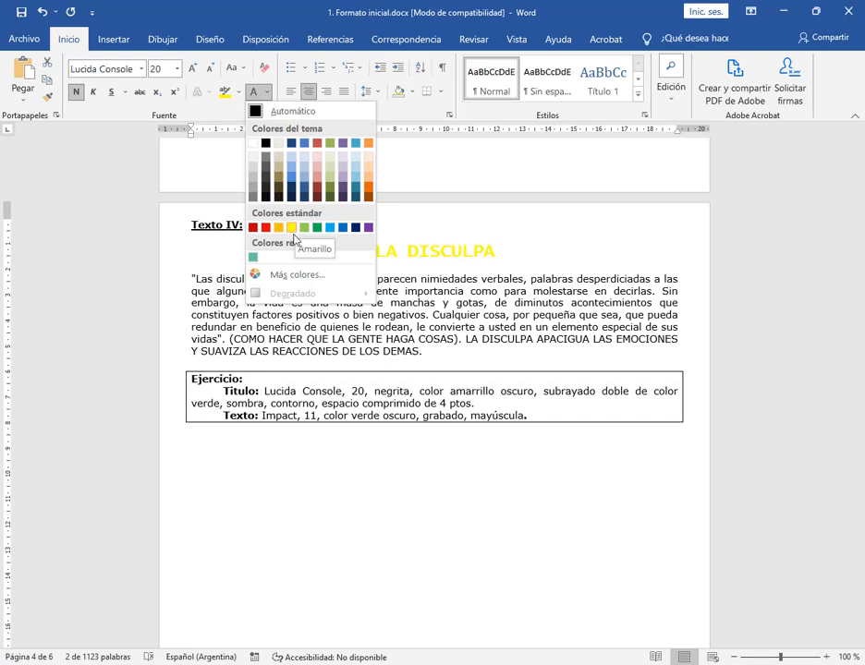
left_click(277, 274)
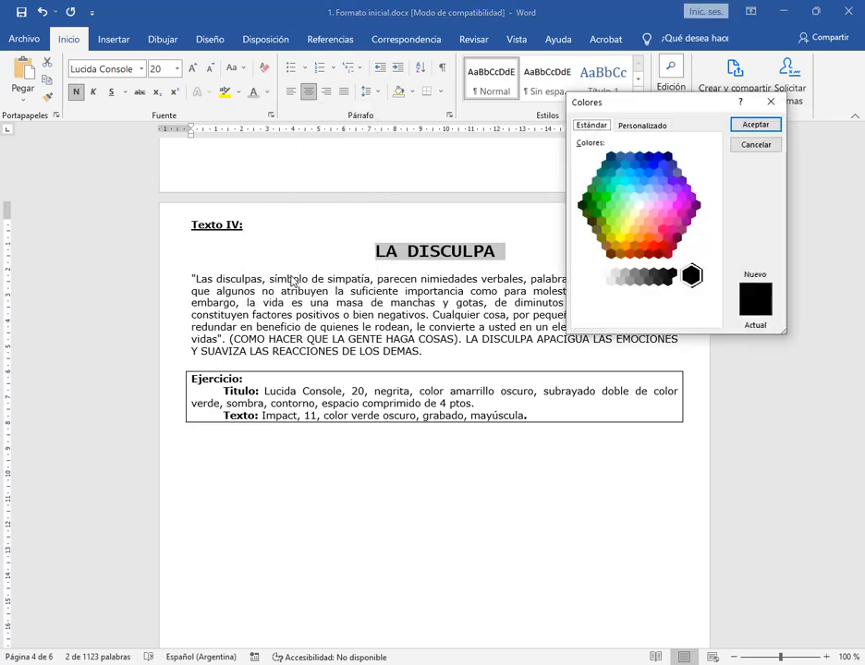
left_click(612, 239)
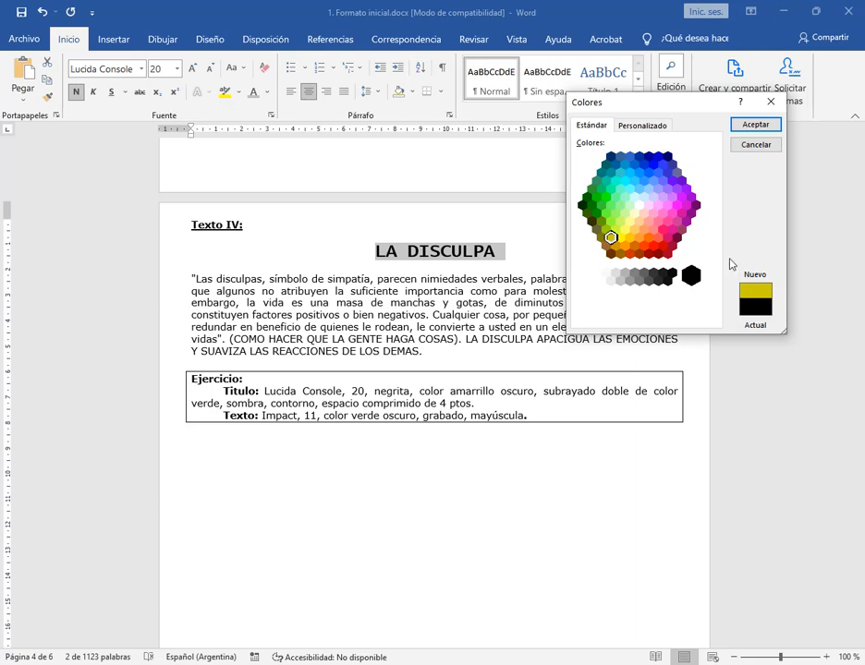
left_click(661, 128)
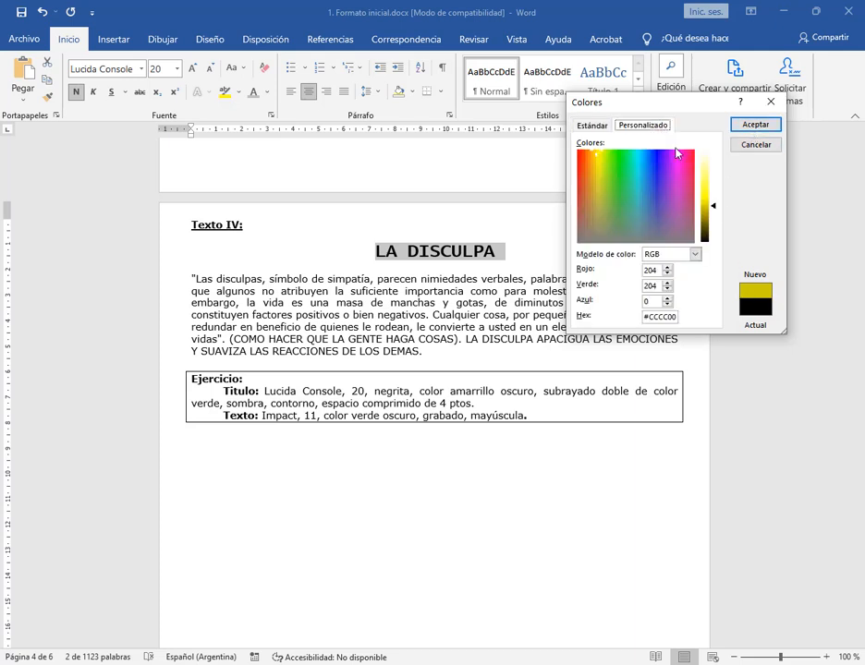
mouse_move(715, 211)
left_mouse_down()
mouse_move(714, 195)
mouse_move(722, 220)
left_mouse_up()
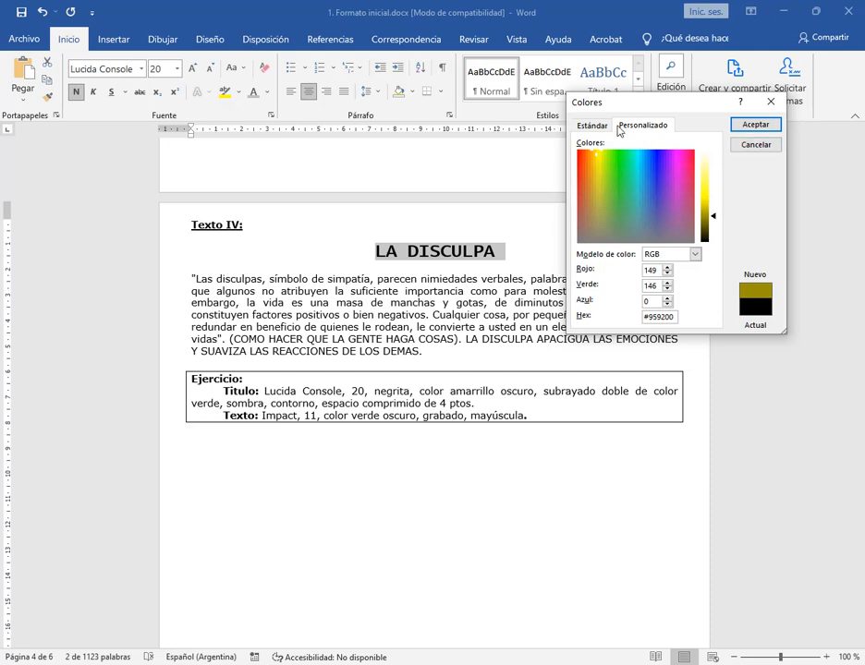
left_click(606, 126)
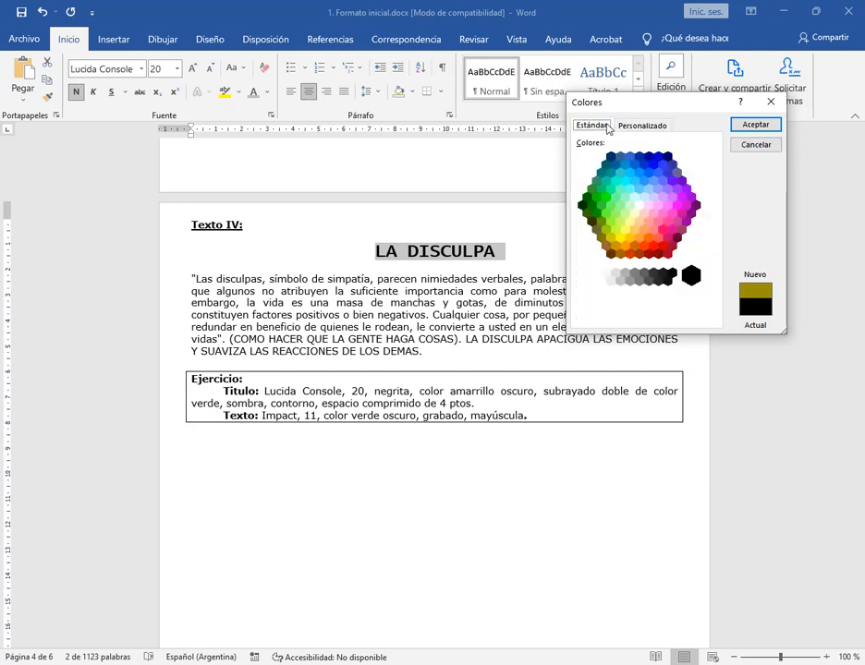
left_click(755, 124)
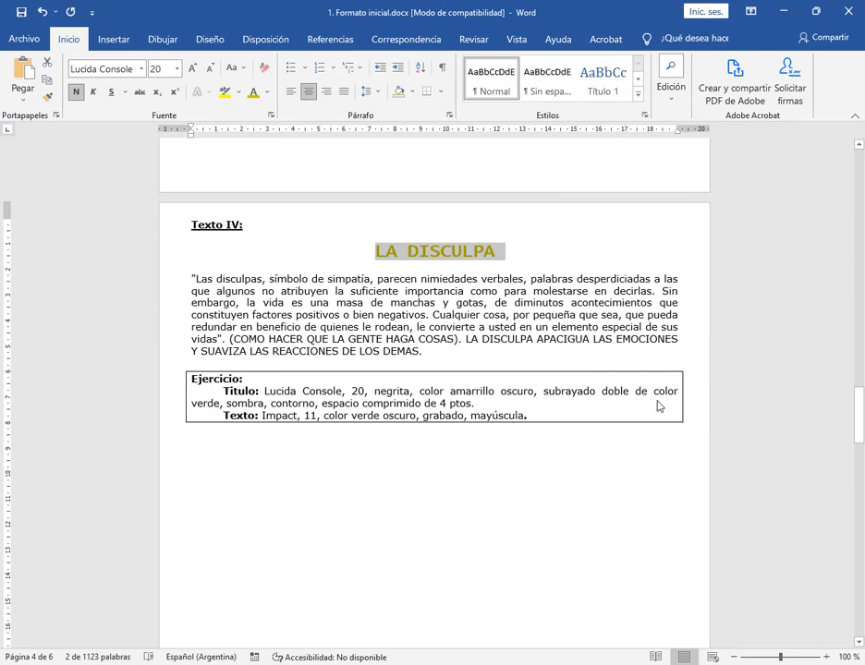
Apply a double underline to the title LA DISCULPA and colour the underline standard green
left_click(125, 94)
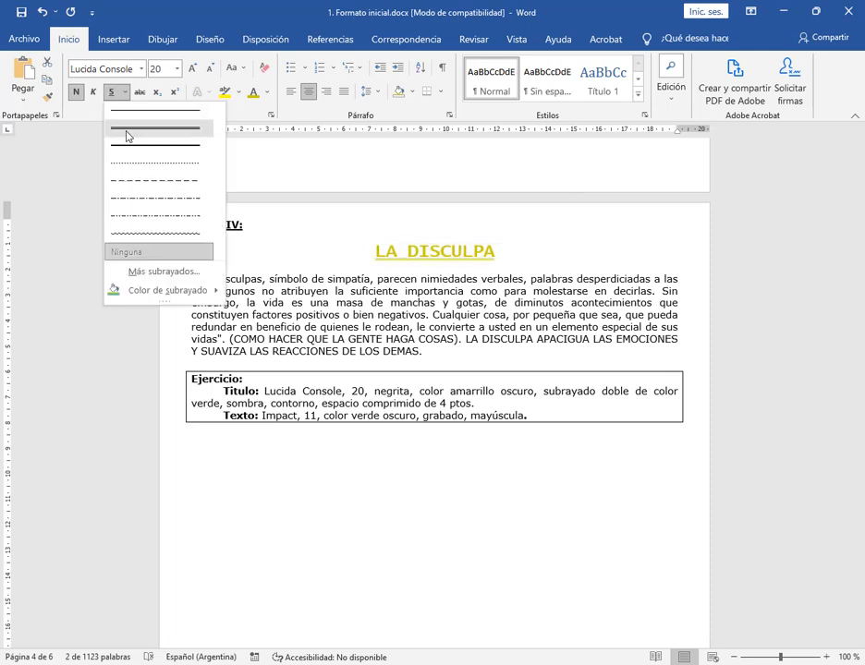
left_click(126, 131)
left_click(126, 93)
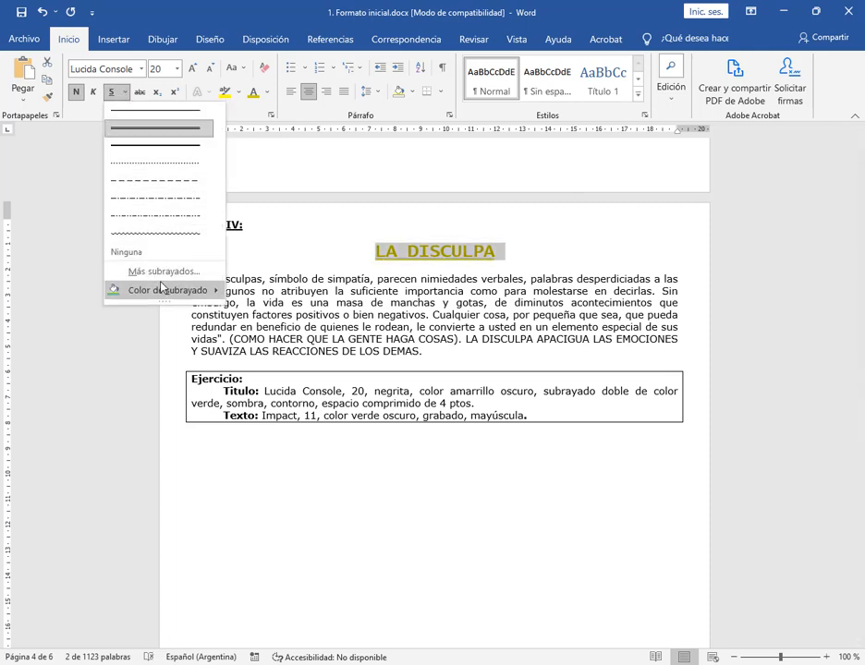
mouse_move(168, 291)
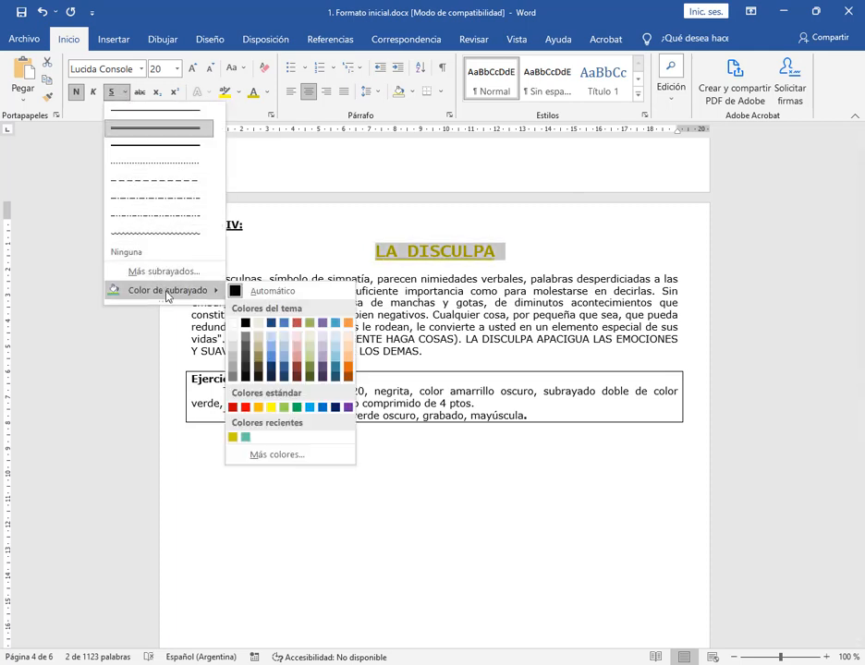
left_click(297, 408)
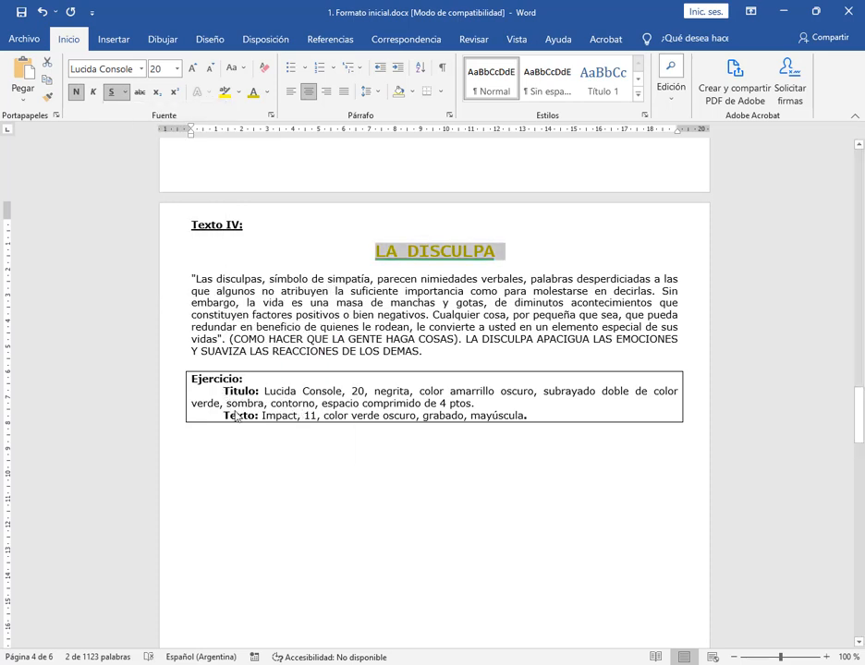
Turn on the Sombra and Contorno font effects for the title LA DISCULPA
left_click(271, 115)
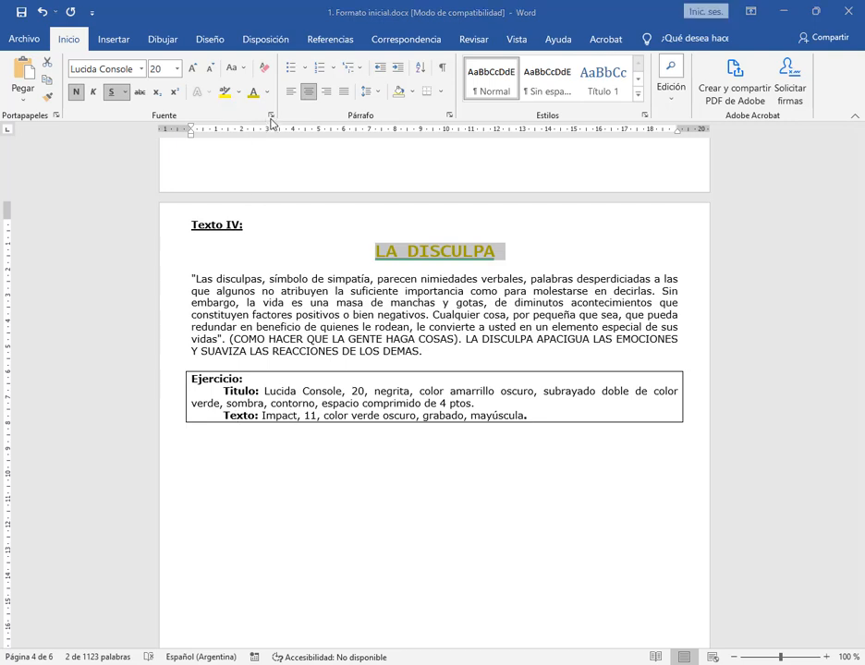
left_click(71, 117)
left_click_drag(118, 101, 347, 47)
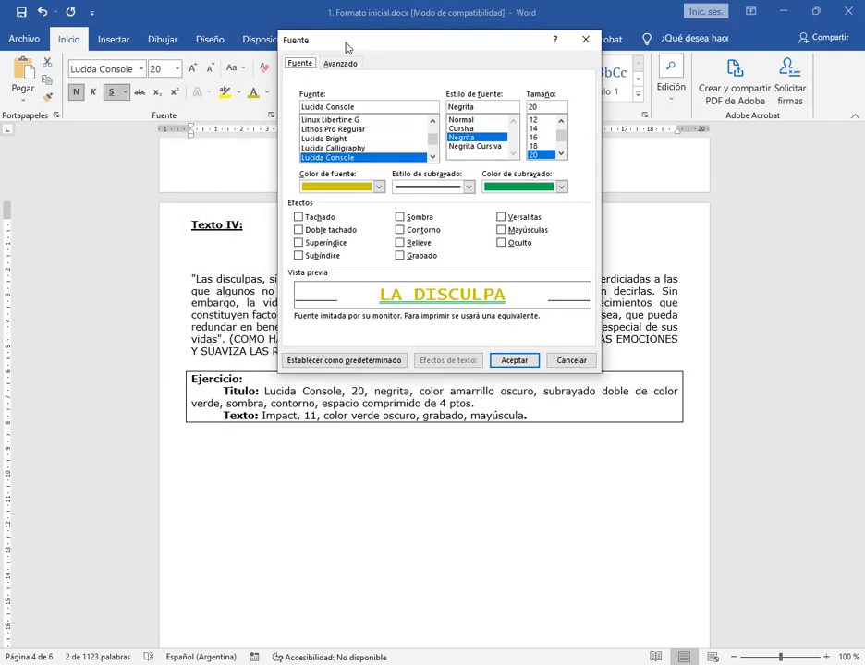
left_click(413, 217)
left_click(416, 229)
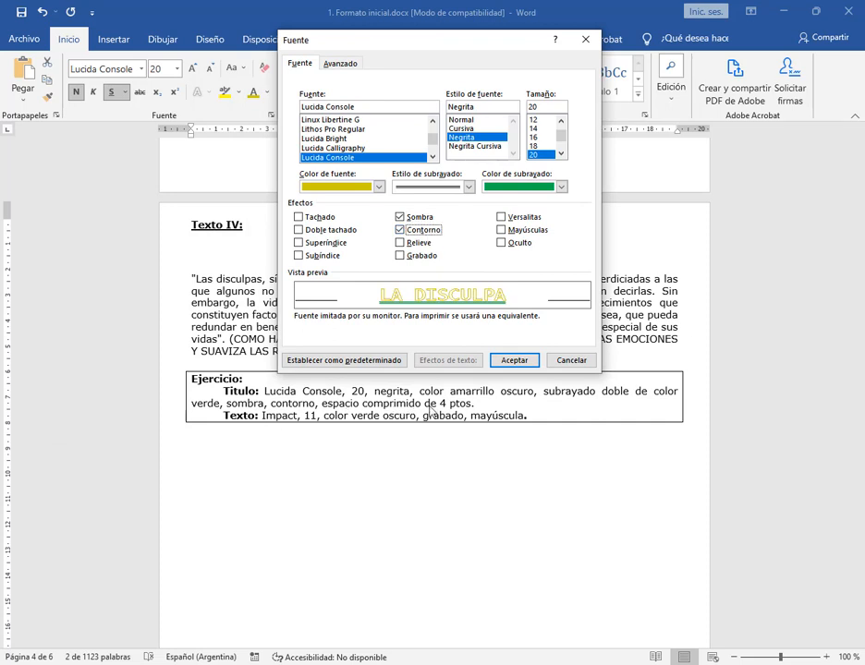
Set the title LA DISCULPA to condensed character spacing (Comprimido) of 4 pt
left_click(342, 66)
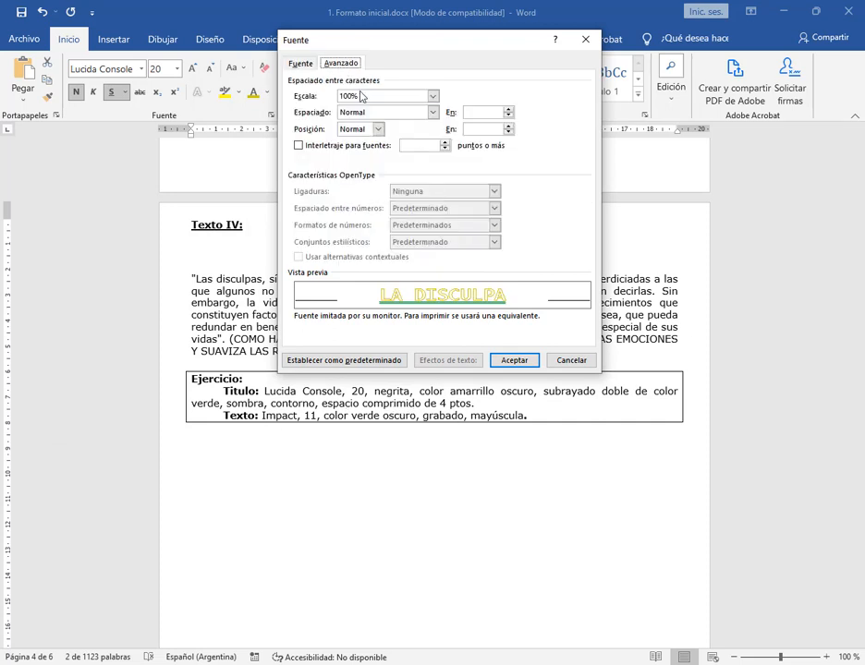
left_click(432, 112)
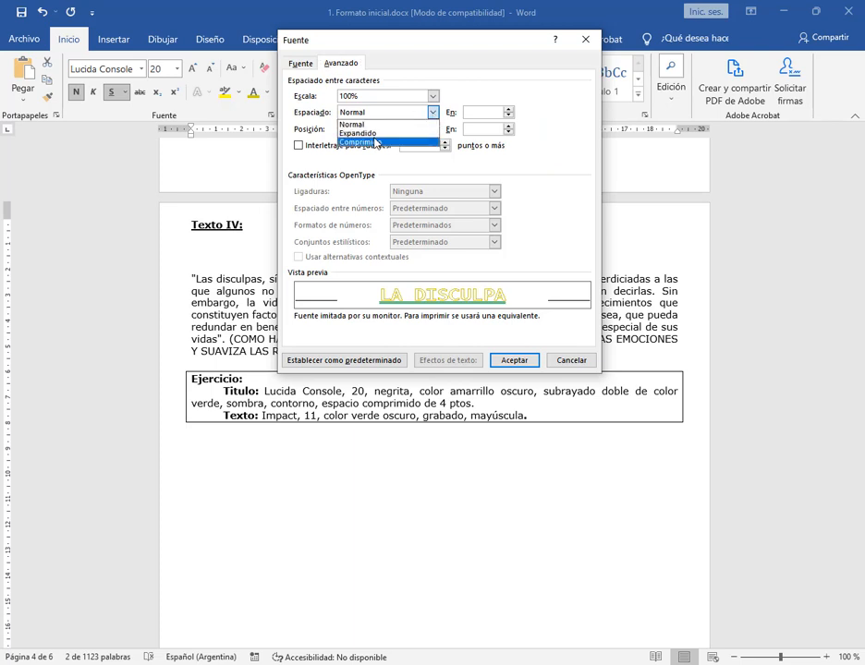
left_click(370, 143)
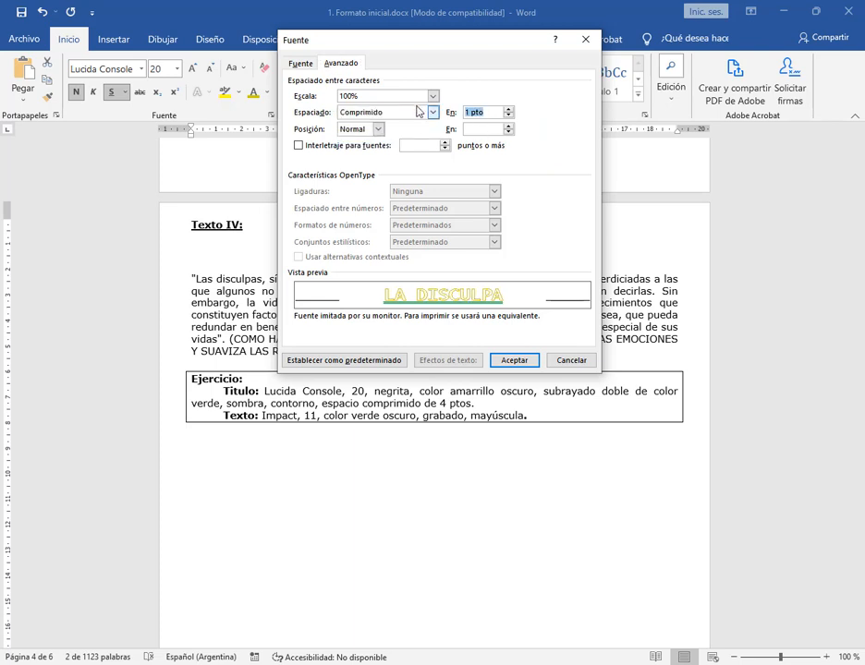
type("4")
left_click(515, 360)
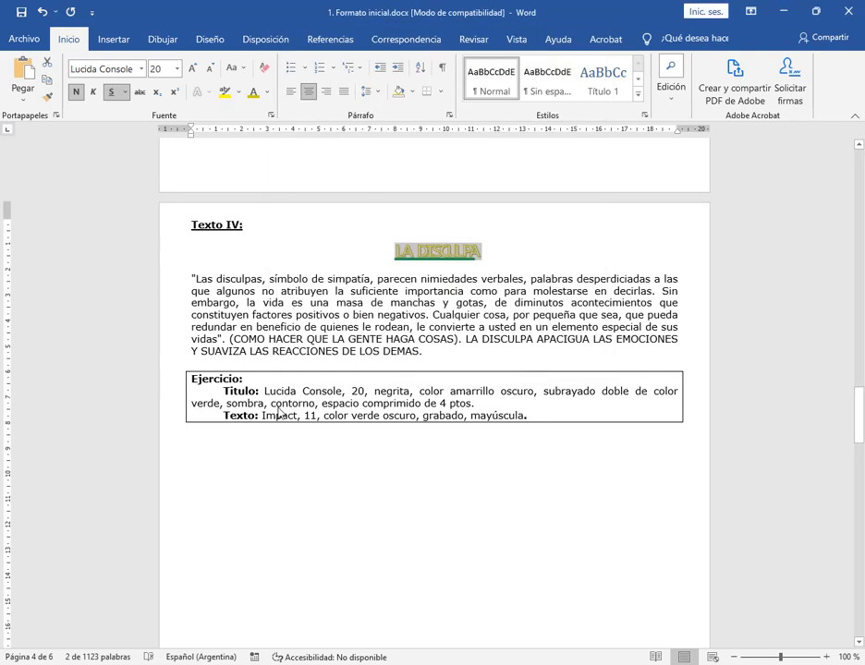
Set the Texto IV paragraph below the title LA DISCULPA in Impact and colour it dark green from the theme colours
left_click_drag(188, 279, 200, 352)
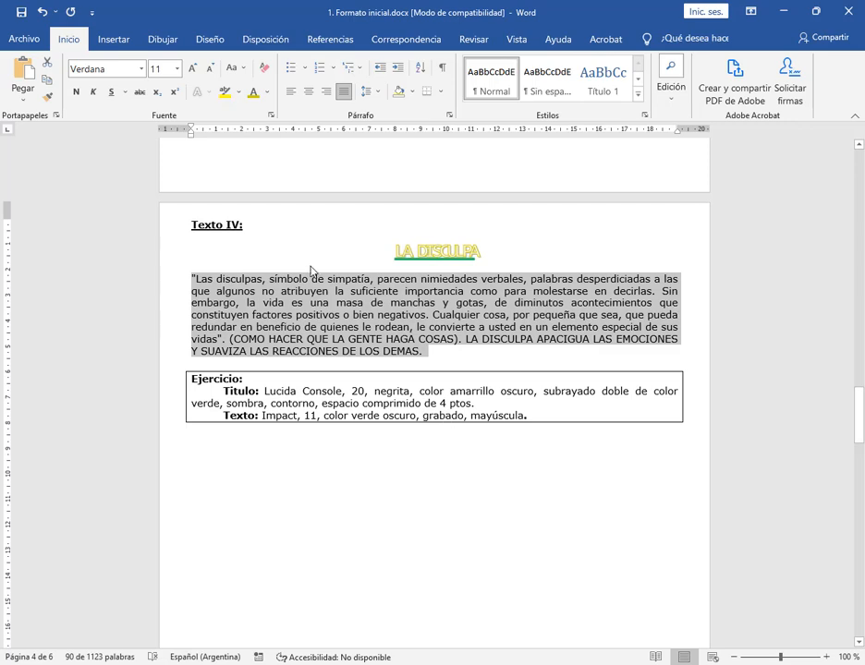
left_click(141, 68)
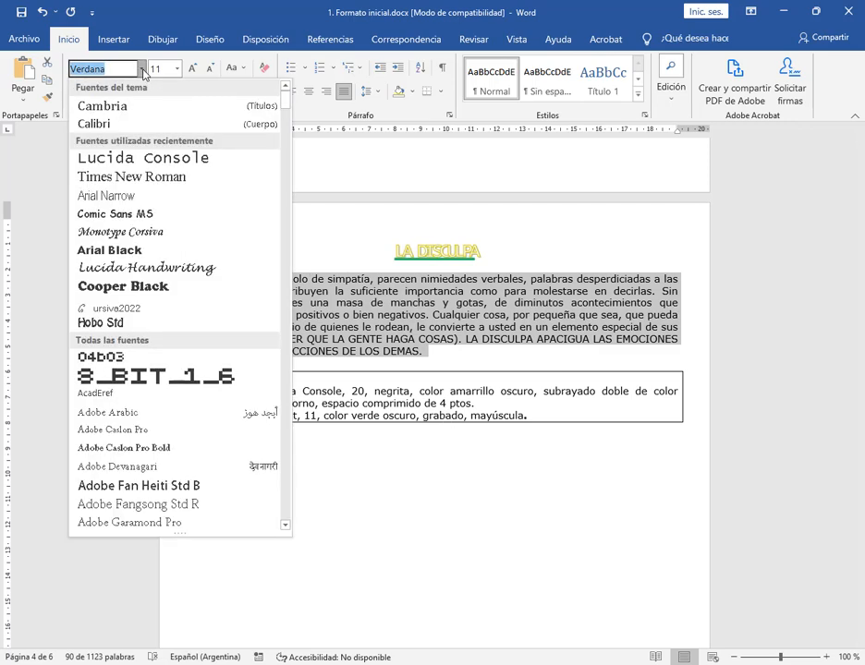
type("Impact")
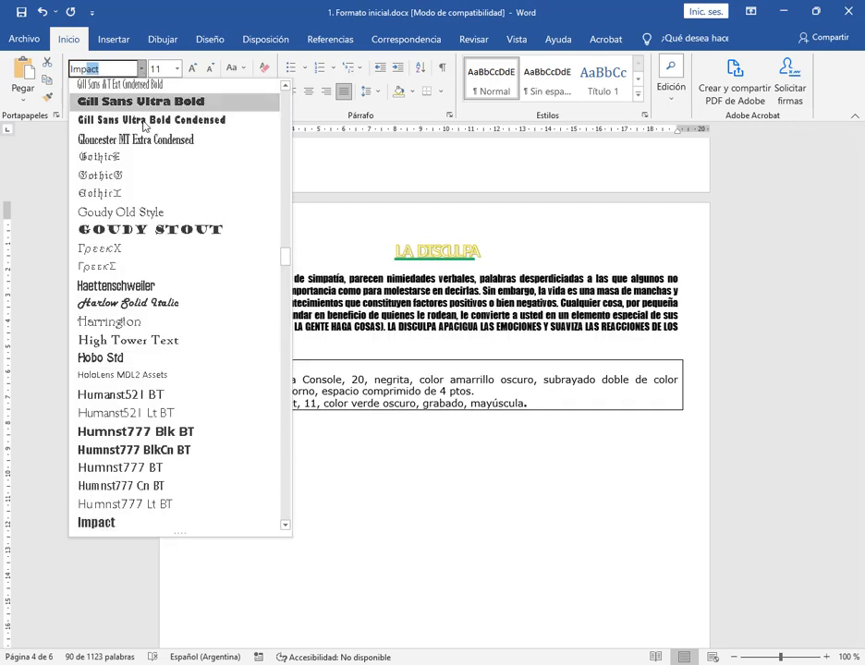
key("Return")
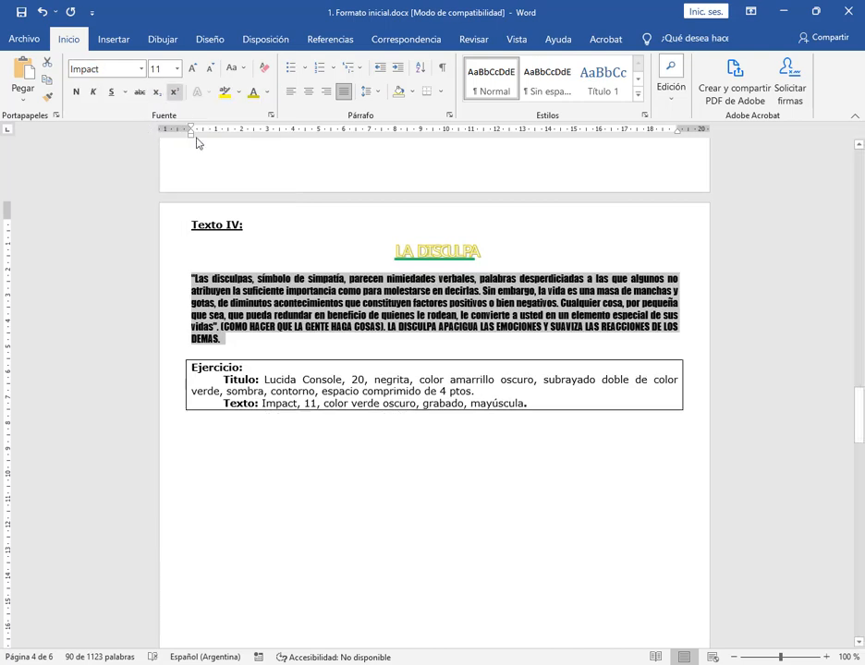
left_click(267, 92)
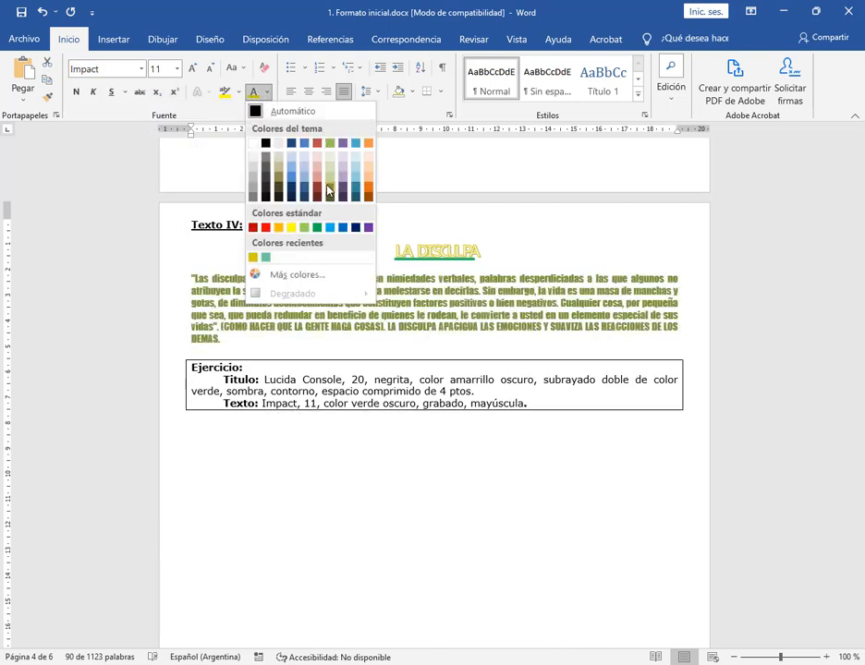
left_click(329, 192)
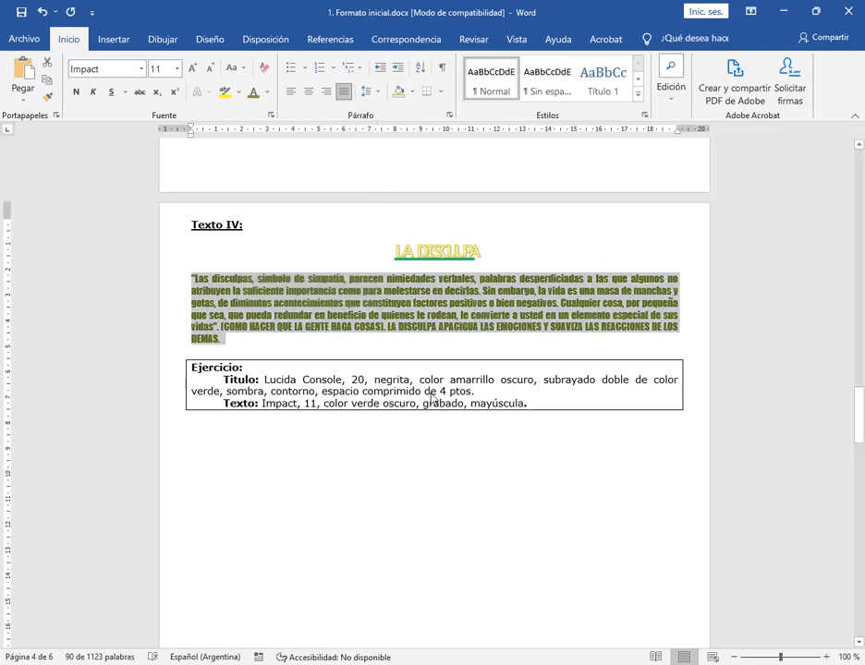
Apply the Grabado and Mayúsculas font effects to the Texto IV paragraph
left_click(272, 115)
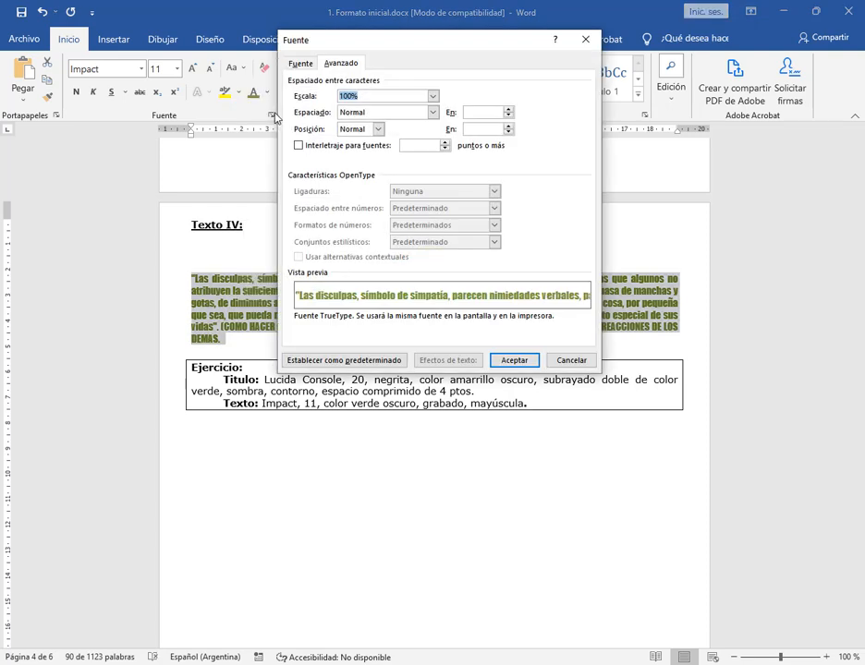
left_click(302, 63)
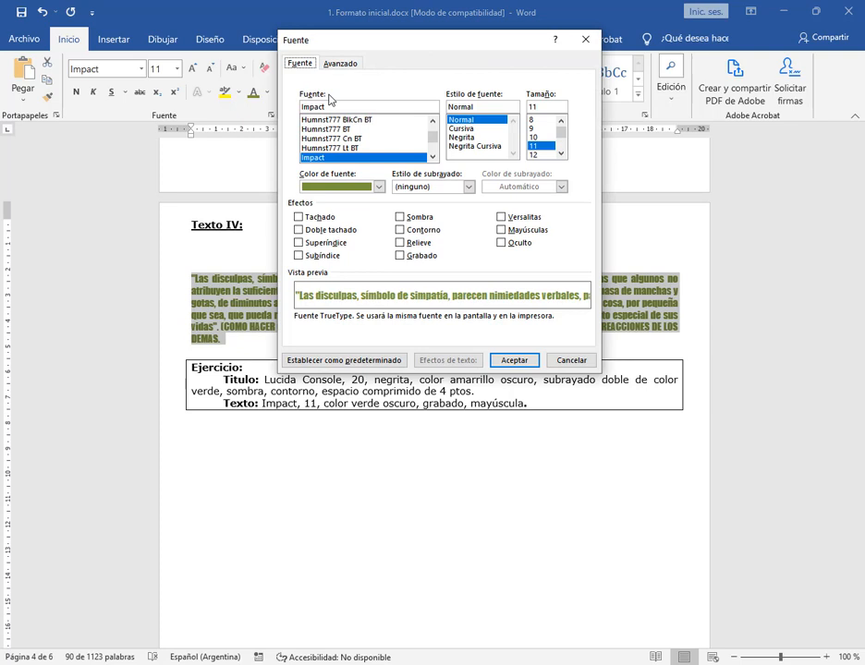
left_click(435, 256)
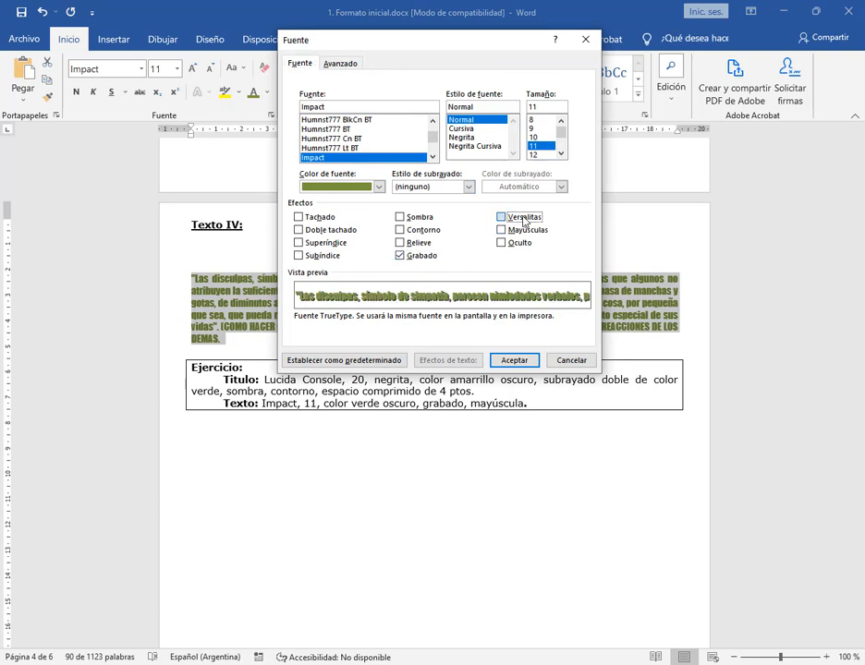
left_click(522, 219)
left_click(525, 230)
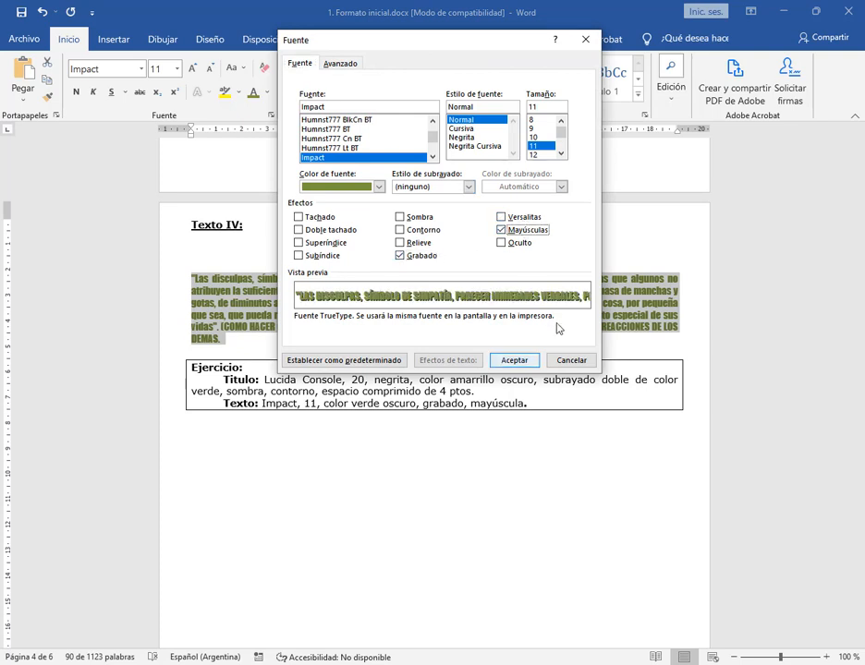
left_click(514, 360)
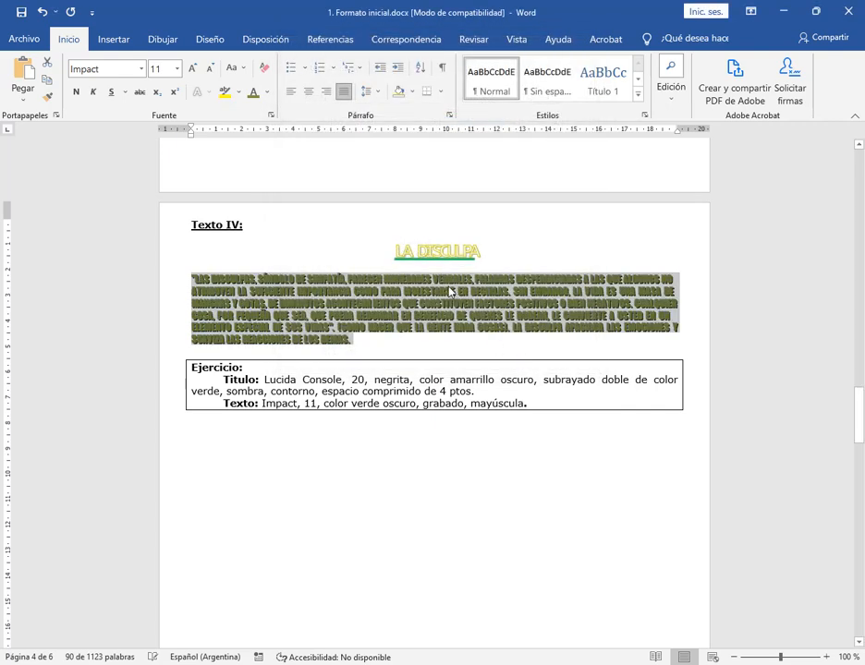
Check the font of the title LA DISCULPA against the one requested in its Ejercicio box
left_click(172, 258)
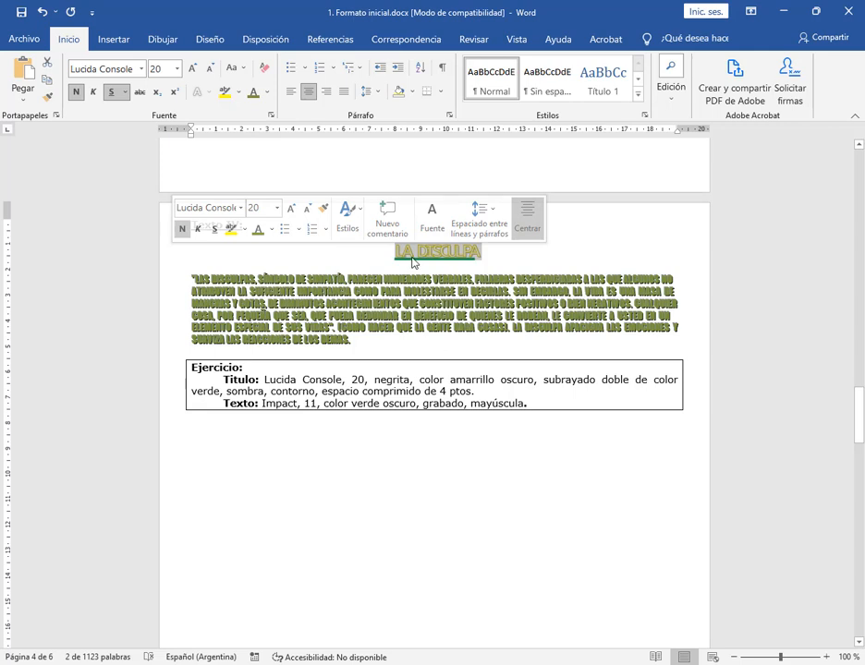
left_click(267, 388)
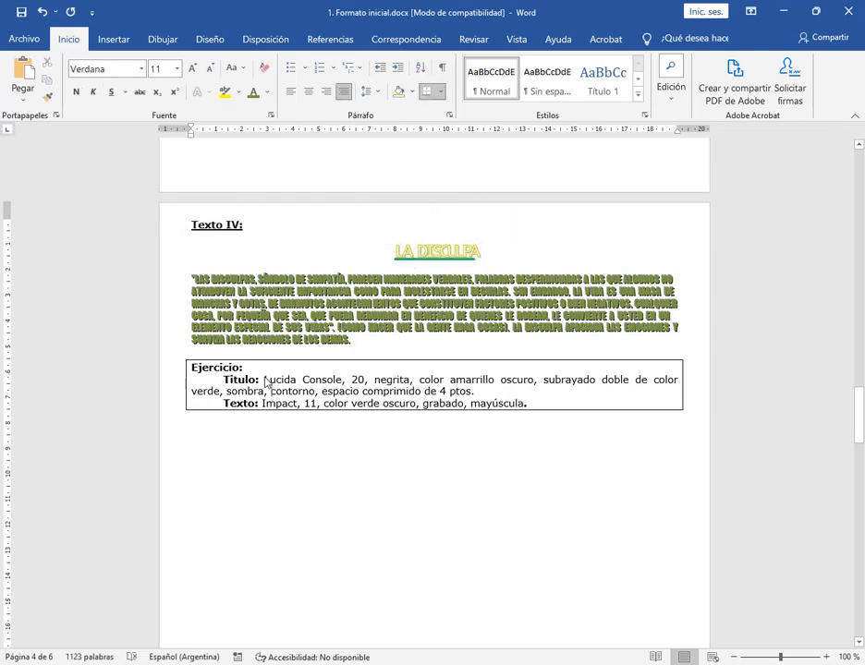
left_click_drag(264, 380, 341, 381)
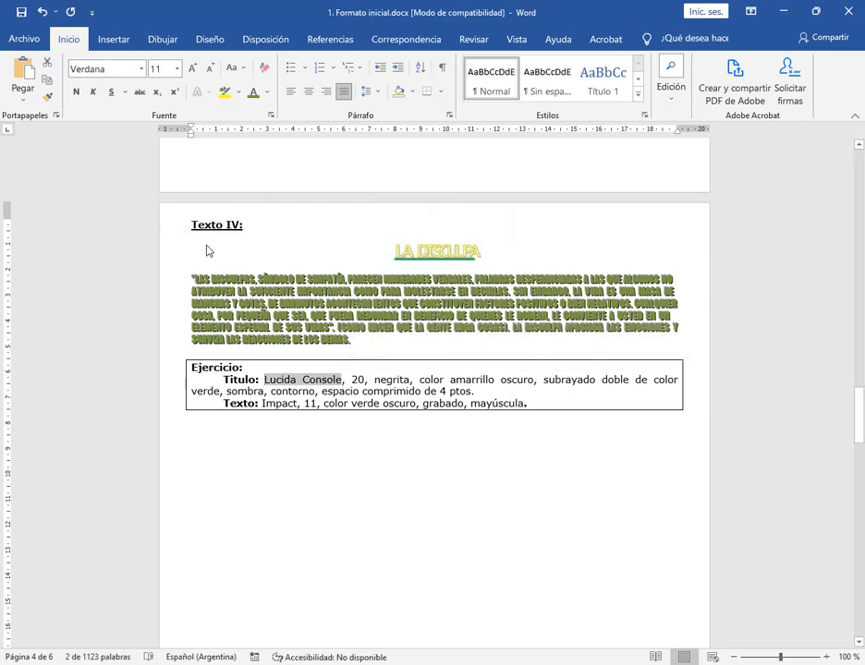
left_click(177, 250)
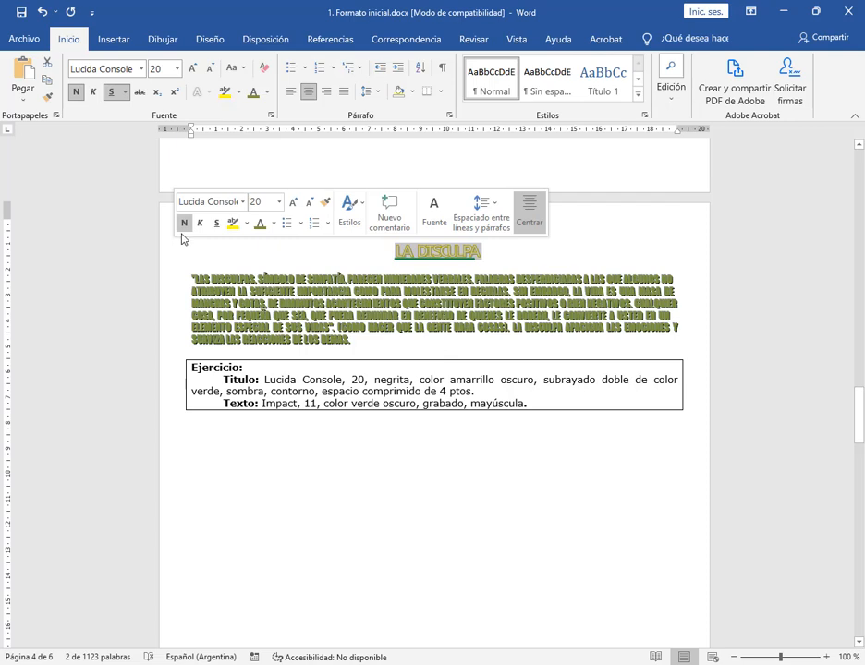
left_click(142, 70)
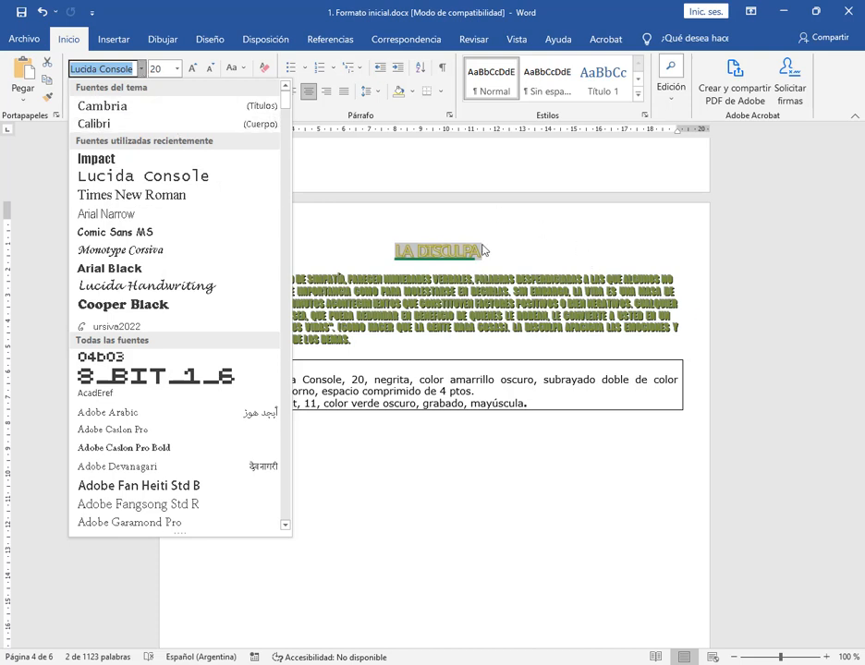
left_click(594, 12)
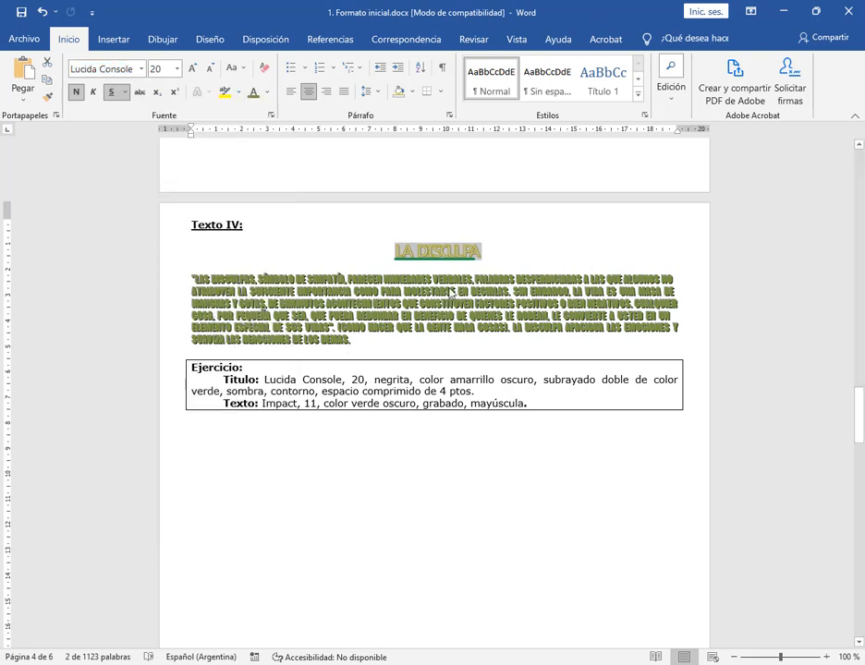
left_click(141, 70)
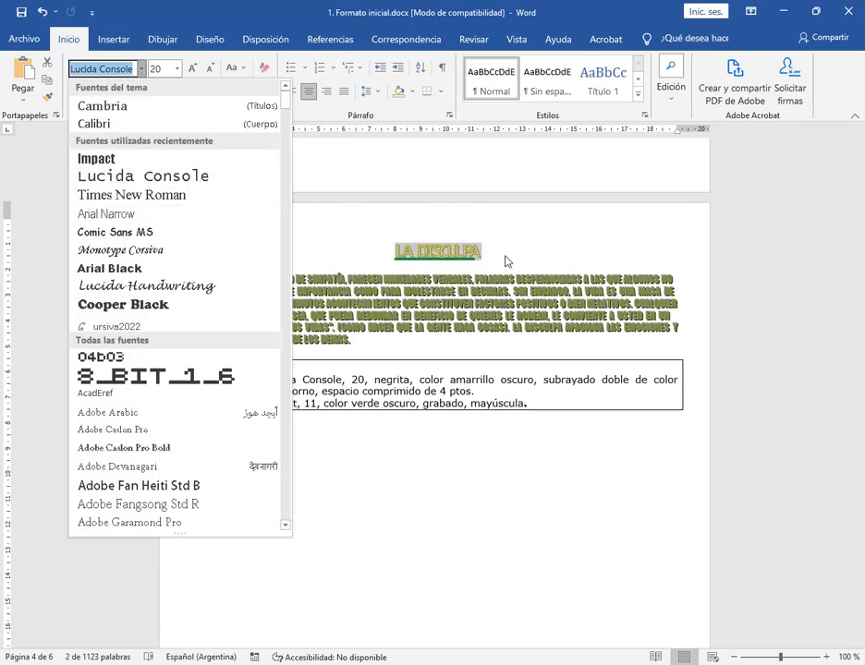
left_click(615, 12)
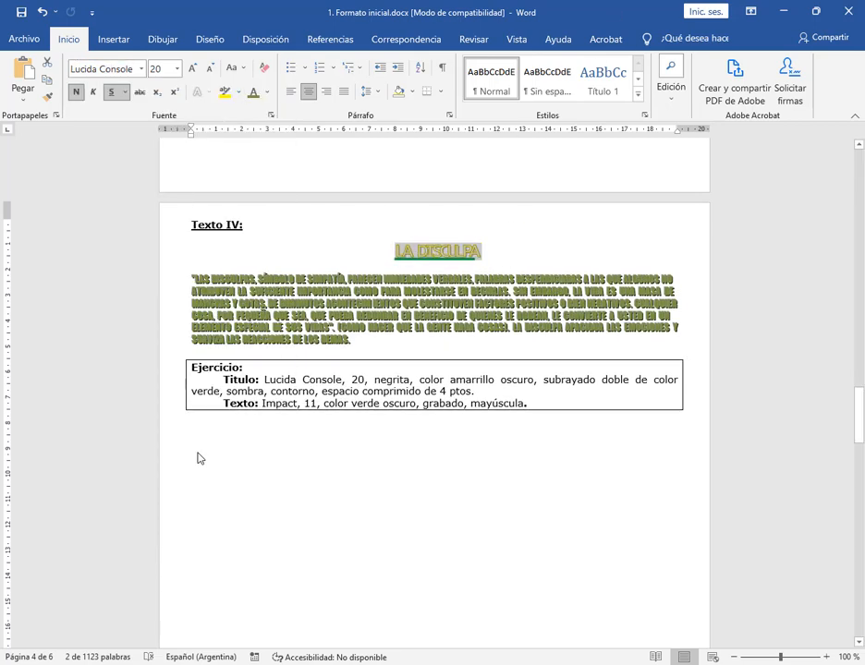
Insert a blank line above and another below the Texto V title EL VALOR DE LOS MINUTOS
left_click(261, 373)
scroll(425, 433, "down", 2)
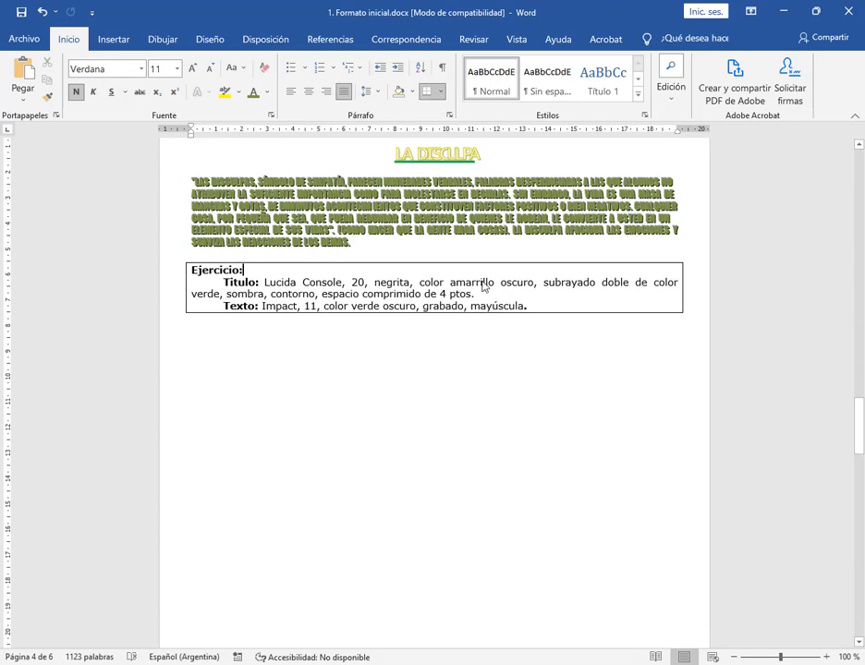
scroll(482, 286, "down", 12)
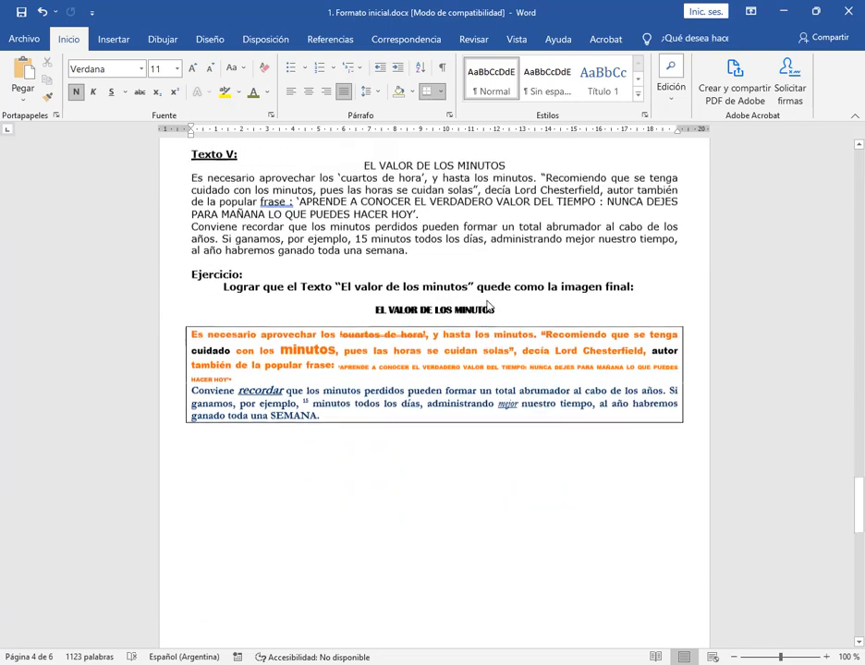
scroll(489, 308, "up", 1)
left_click(362, 196)
key("Return")
left_click(507, 204)
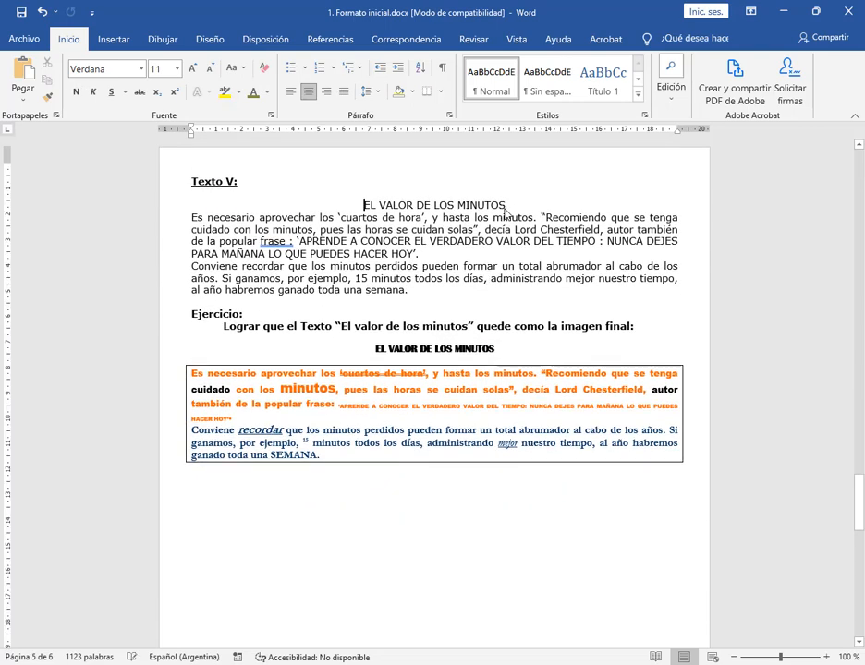
key("Return")
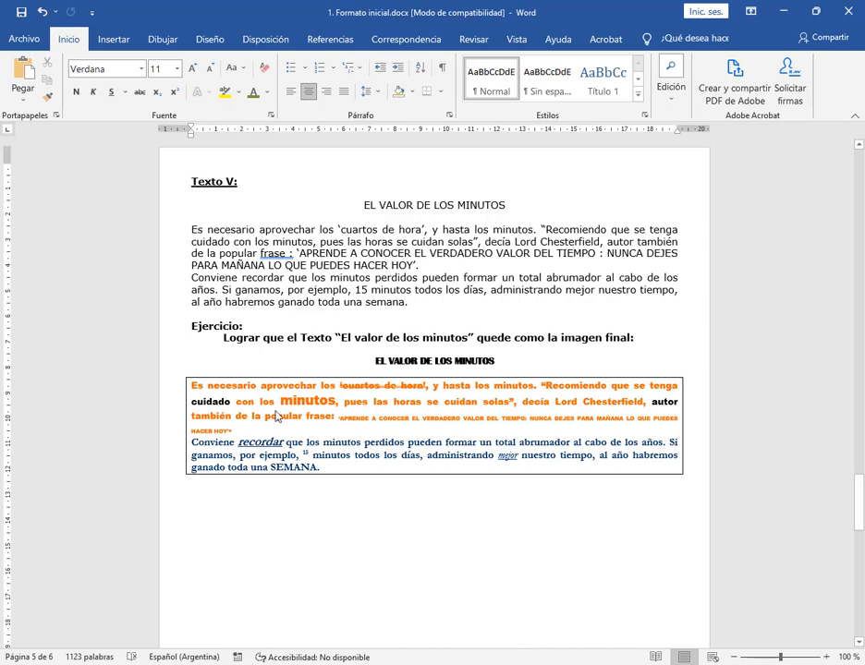
Enlarge the document to 160 % to examine the formatted sample of EL VALOR DE LOS MINUTOS in the Texto V exercise
double_click(307, 400)
left_click(356, 504)
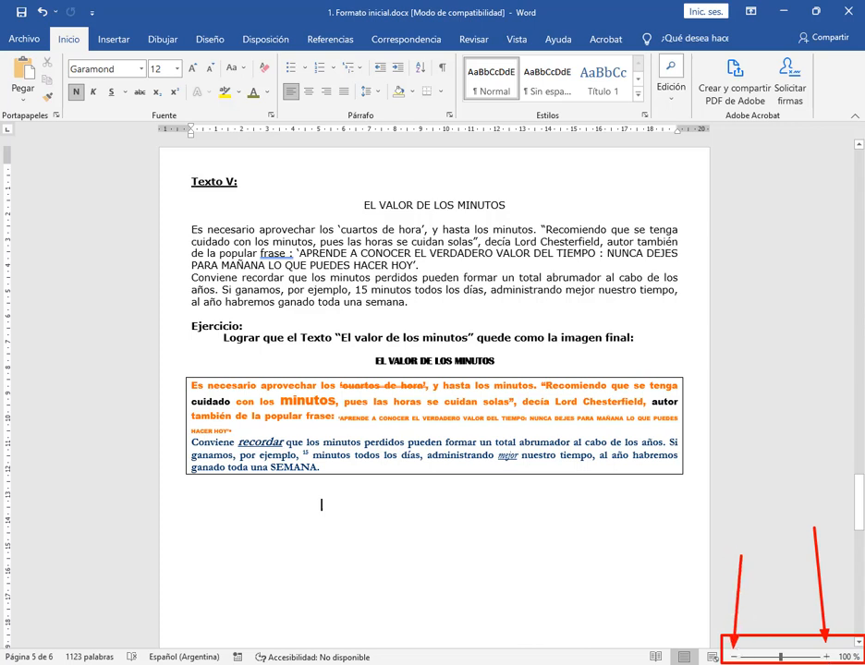
left_click(829, 658)
left_click(829, 657)
left_click(829, 658)
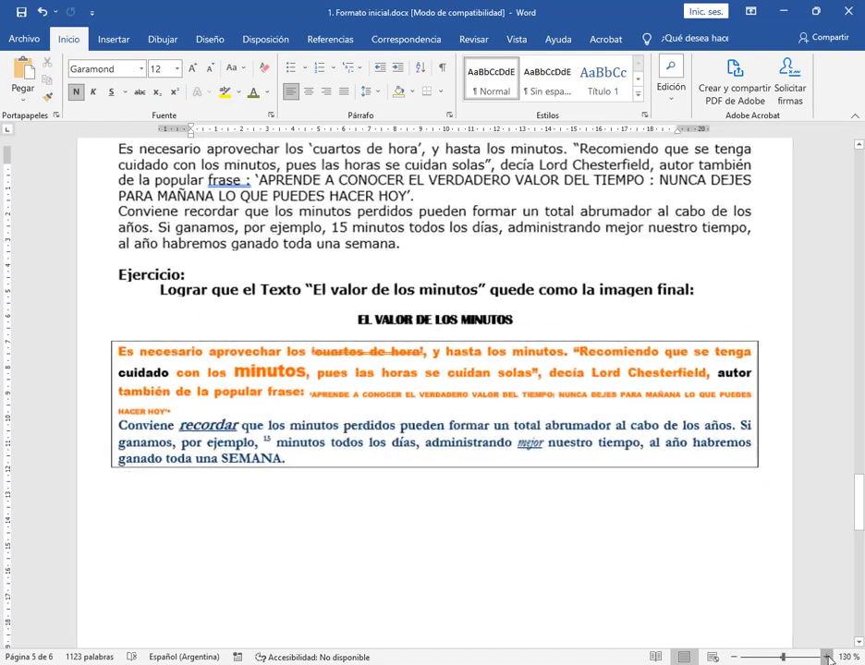
left_click(828, 658)
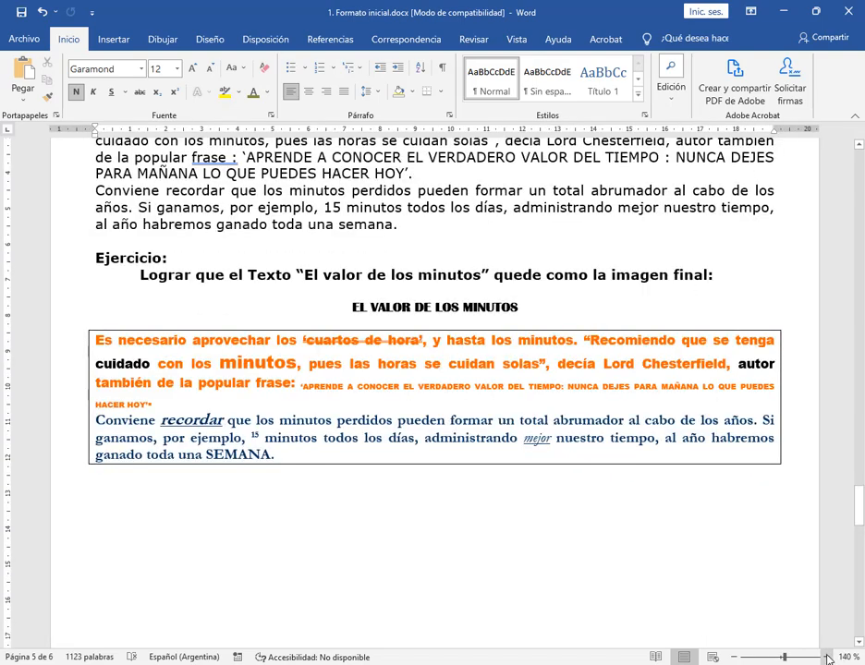
left_click(737, 657)
left_click(737, 657)
left_click(736, 658)
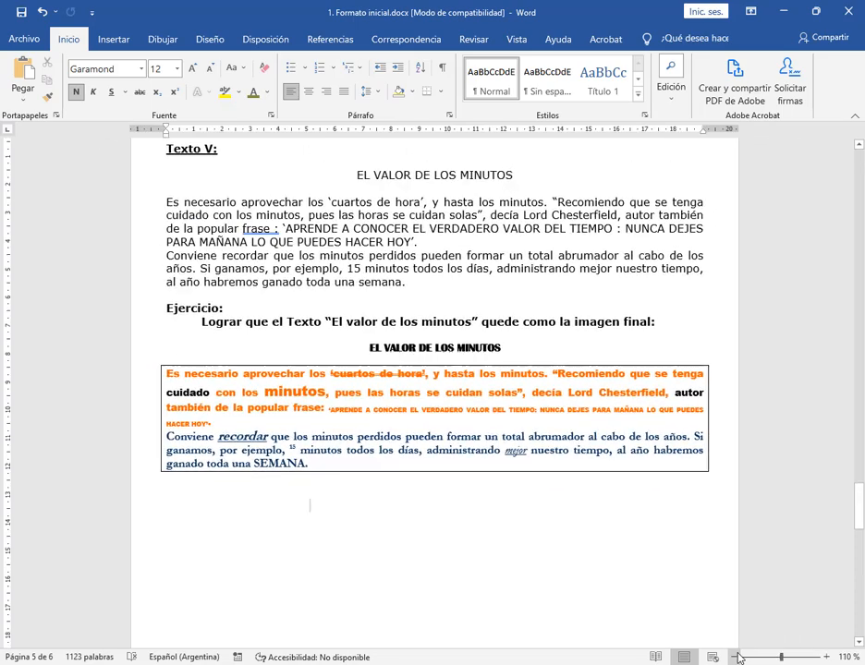
left_click(828, 658)
left_click(828, 658)
left_click(828, 658)
left_click(828, 658)
left_click(828, 658)
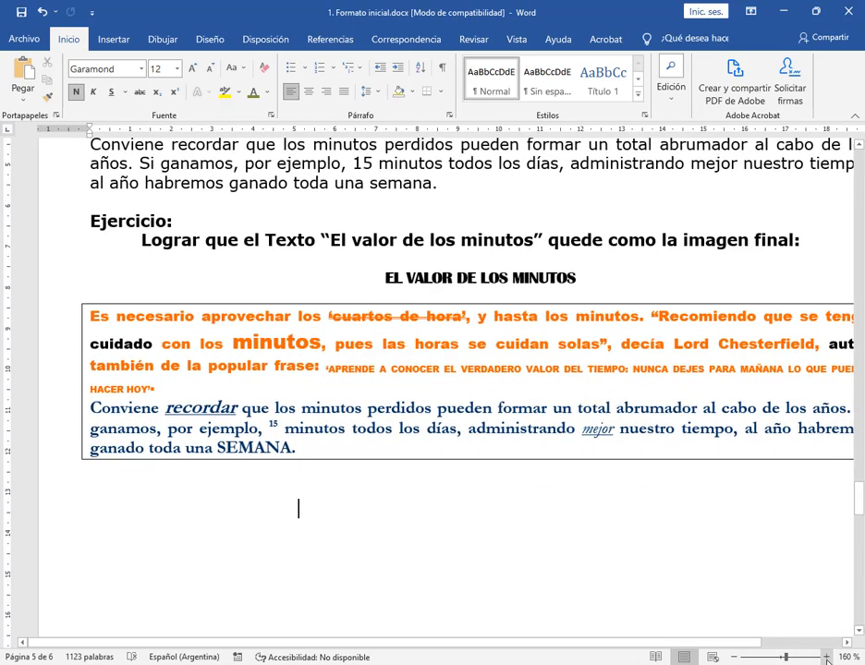
left_click_drag(618, 646, 670, 646)
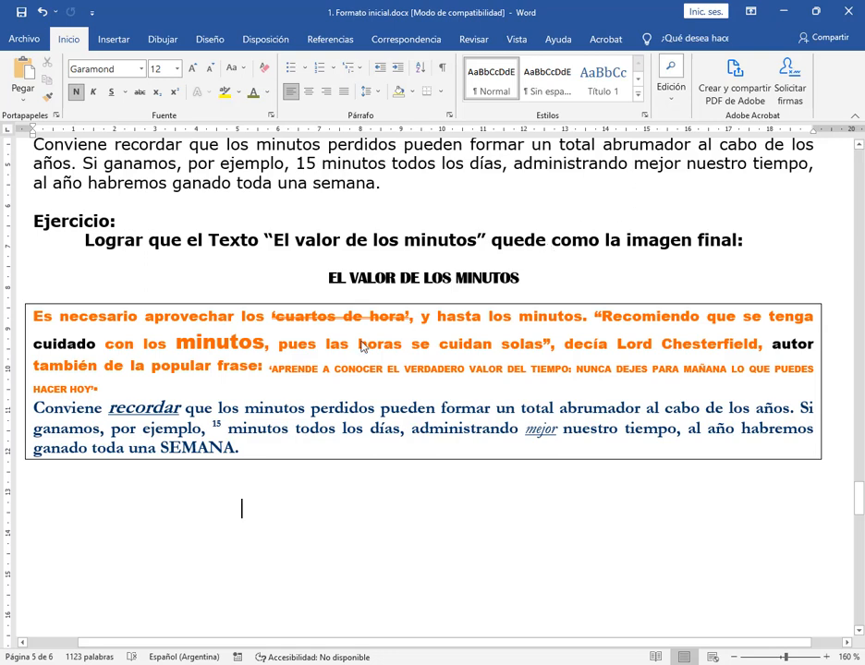
Inspect the font, size and style of 15, mejor, nuestro, the orange opening words and minutos in the Texto V sample
scroll(273, 386, "up", 2)
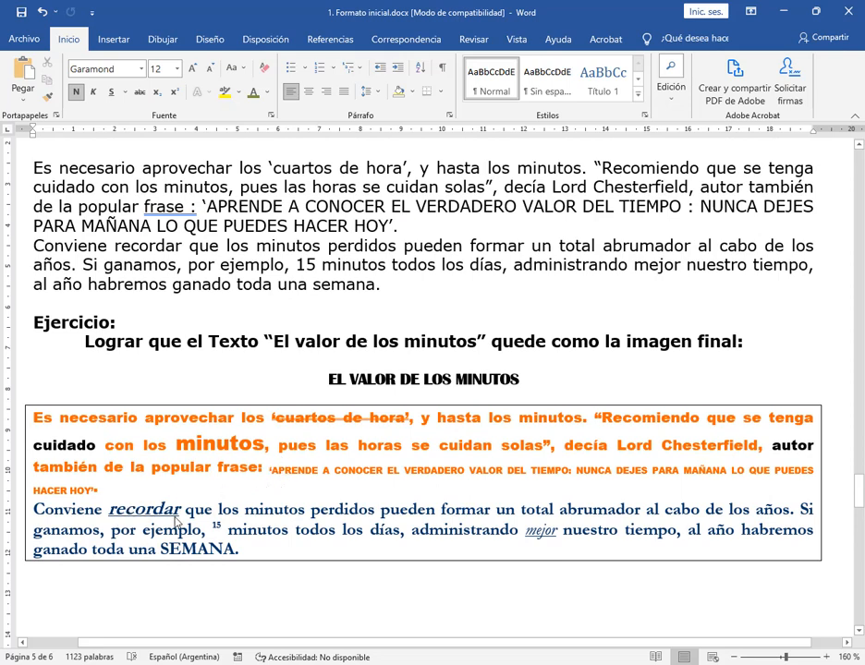
double_click(301, 267)
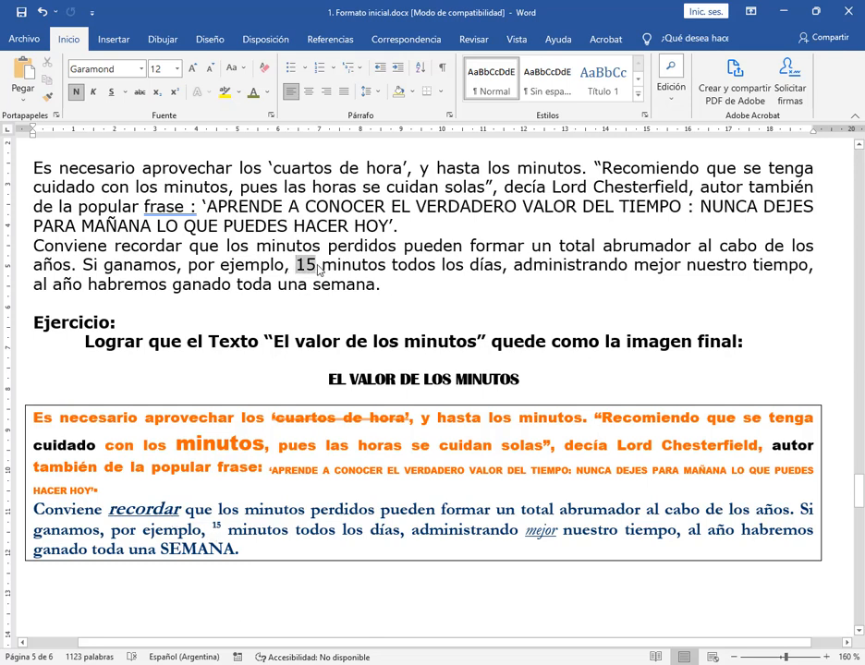
left_click(219, 527)
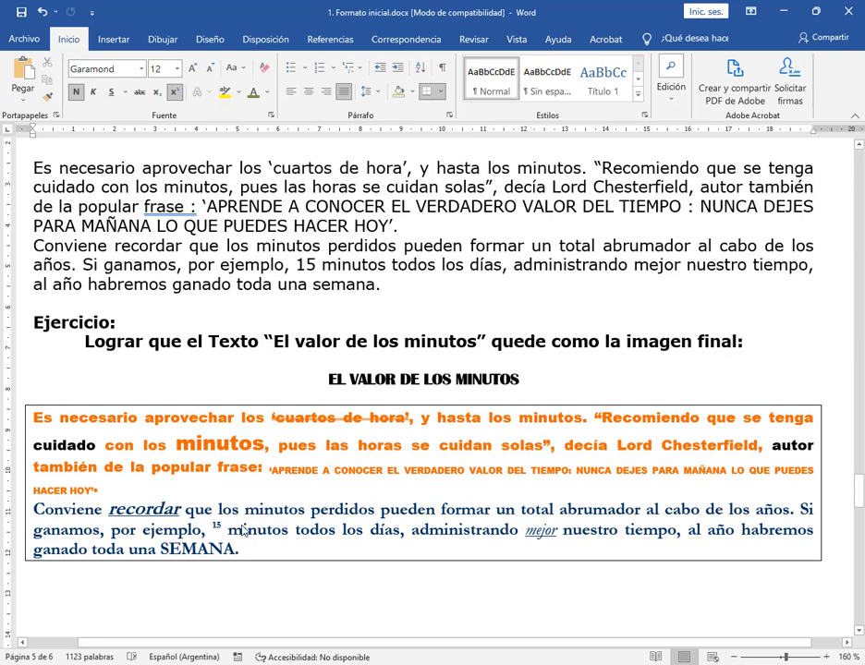
left_click(545, 537)
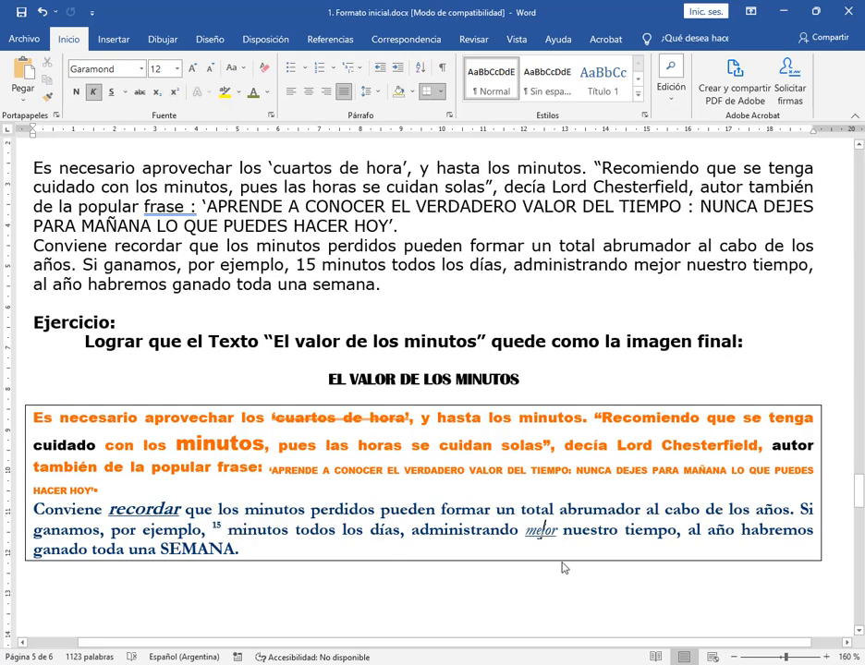
left_click(591, 532)
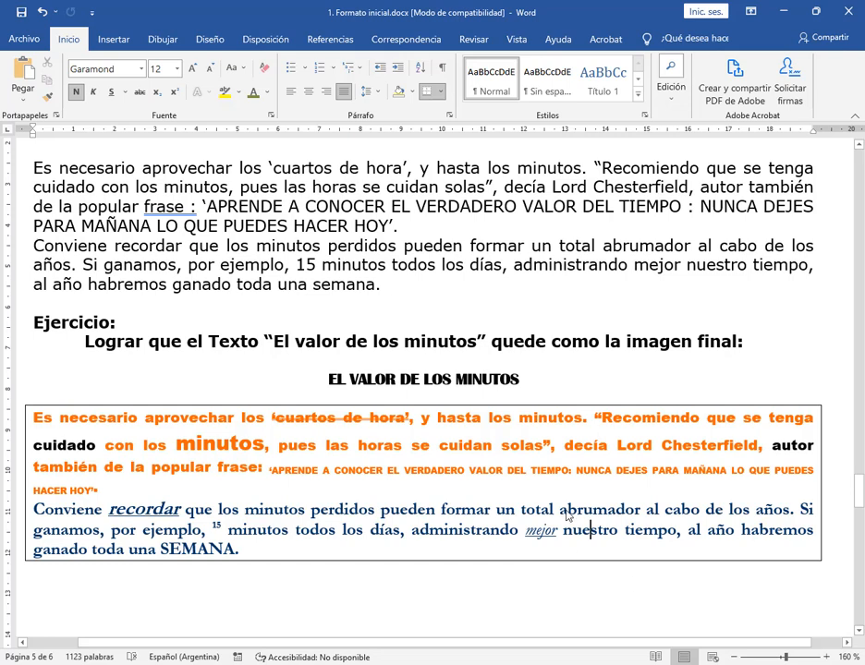
left_click(69, 420)
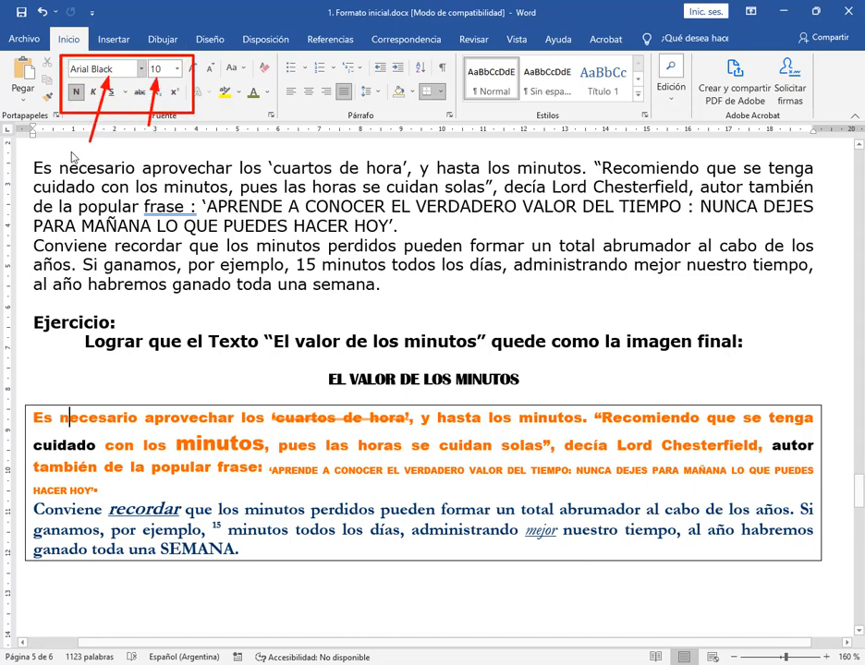
left_click(218, 454)
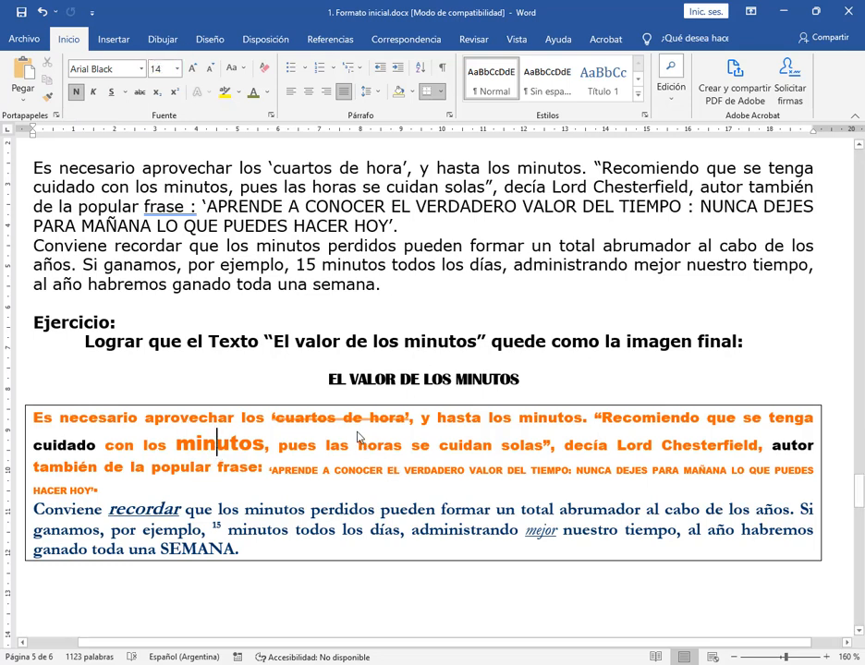
Inspect the font, size and style of the blue paragraph, mejor and the black word autor in the Texto V sample, reducing the document to 130 %
left_click(522, 511)
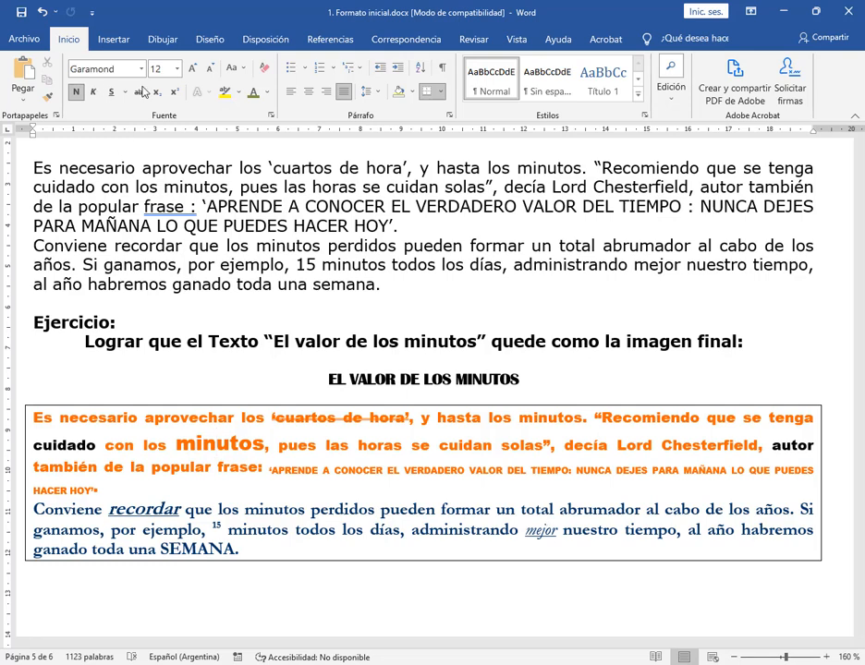
left_click(548, 534)
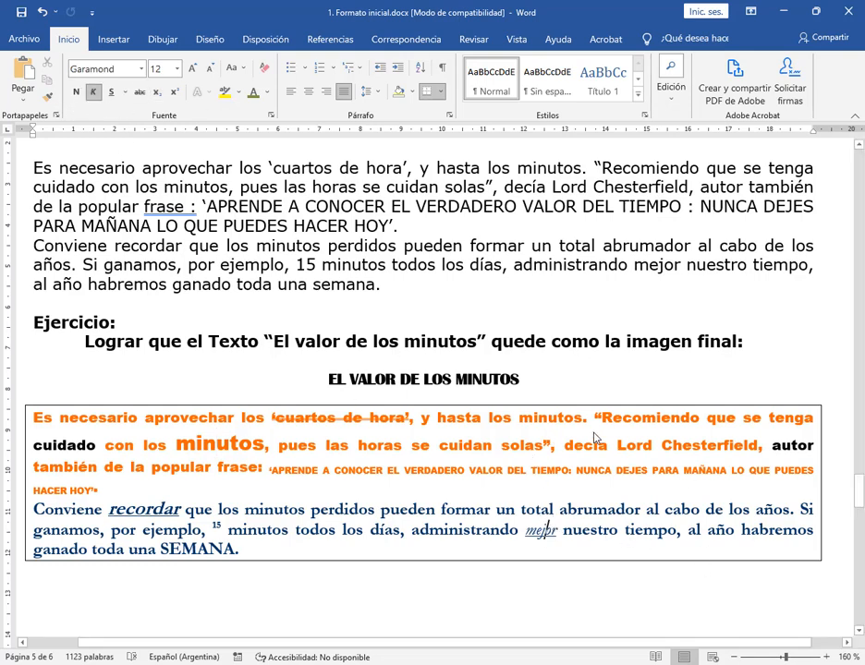
left_click(734, 657)
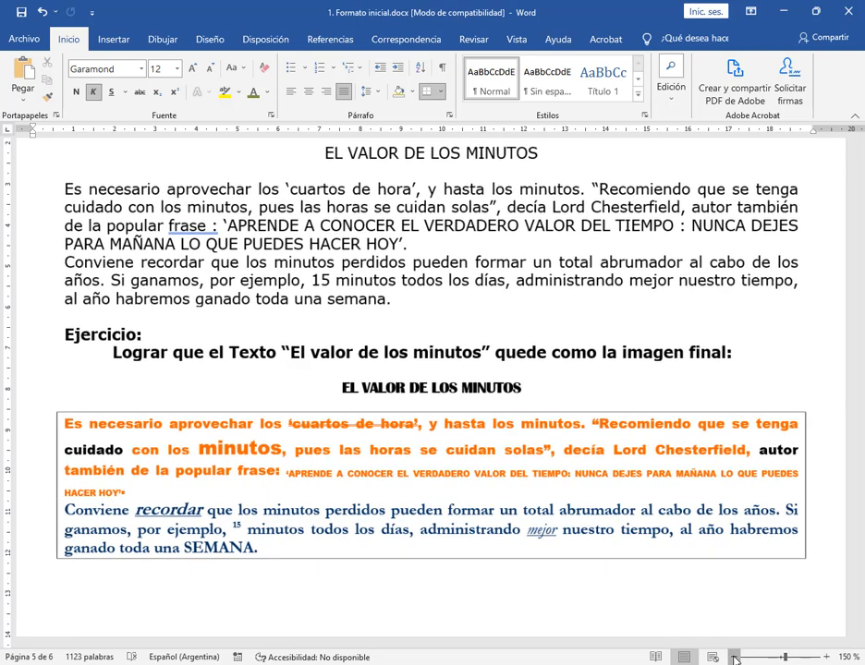
left_click(735, 657)
left_click(734, 657)
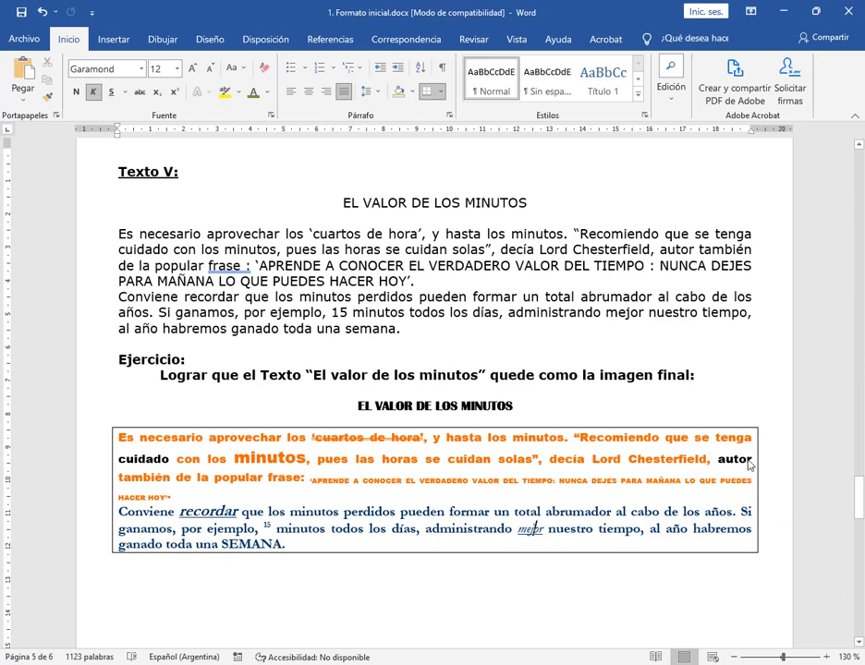
left_click(749, 465)
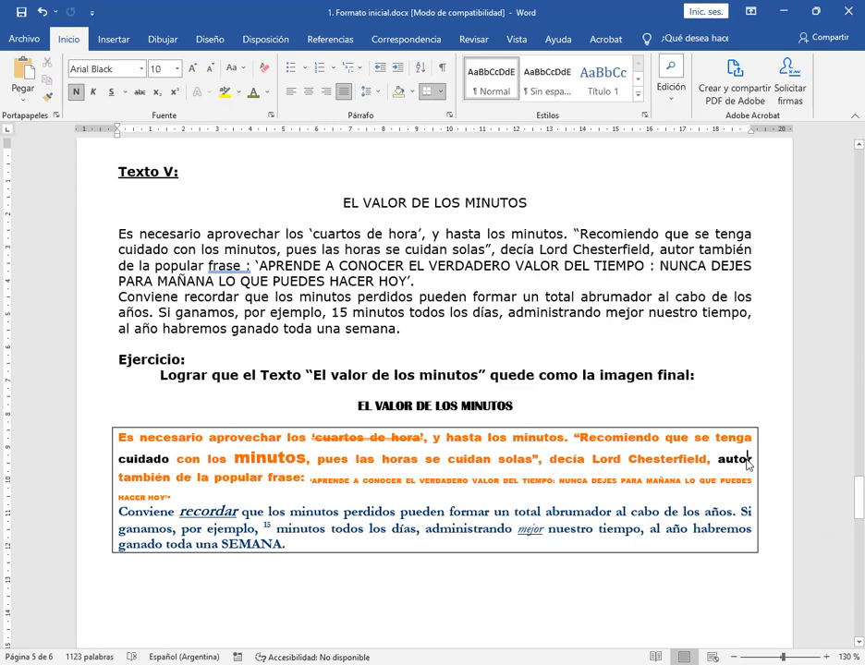
left_click(747, 512)
left_click(537, 531)
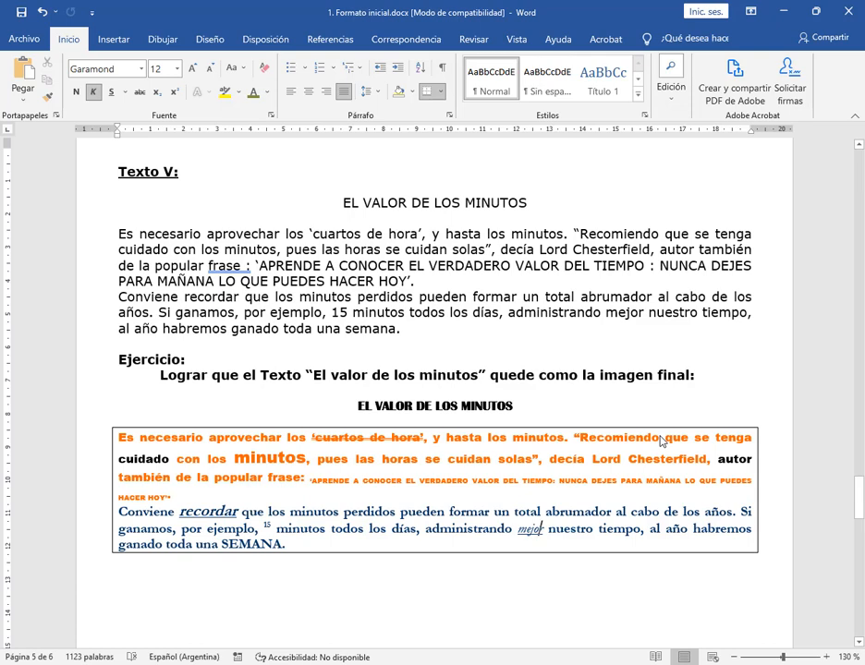
Try to copy the sample title's format onto the Texto V title EL VALOR DE LOS MINUTOS, and undo the change
left_click_drag(354, 405, 505, 410)
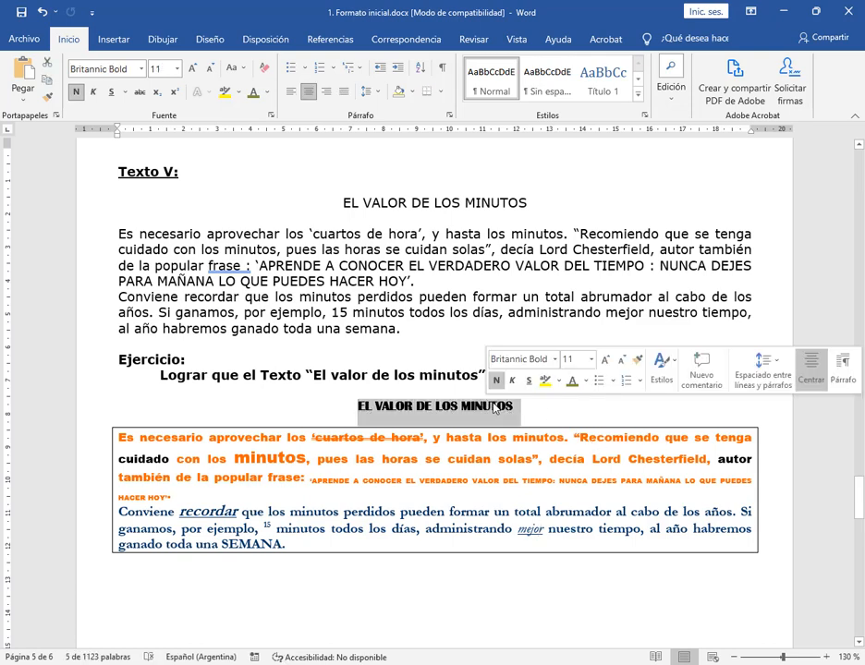
double_click(505, 408)
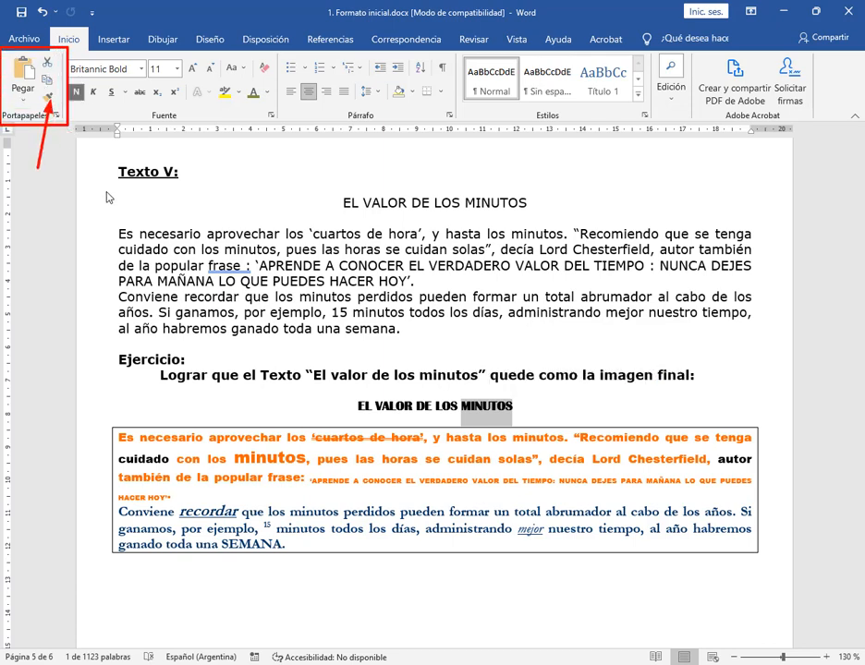
left_click(47, 98)
left_click(48, 99)
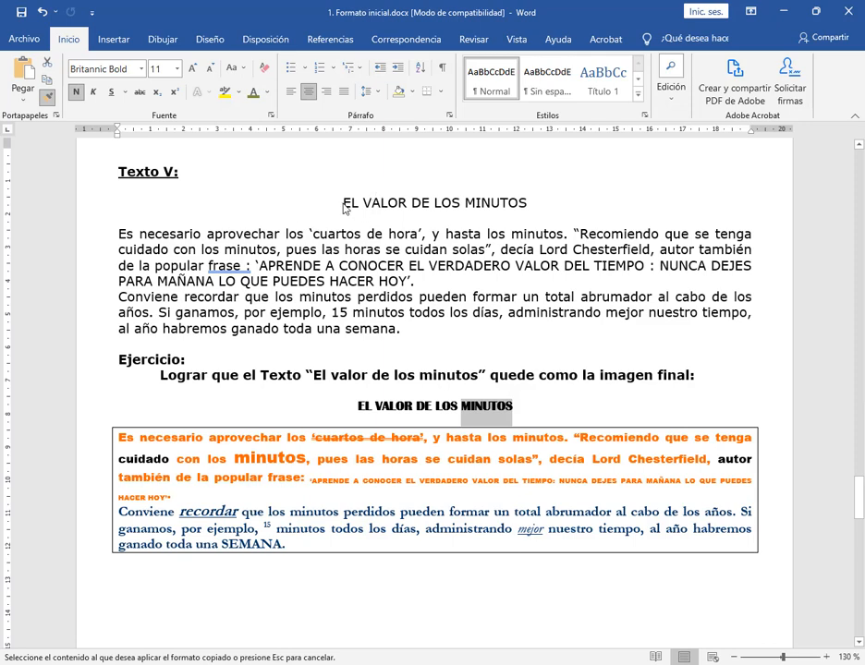
left_click_drag(344, 209, 516, 204)
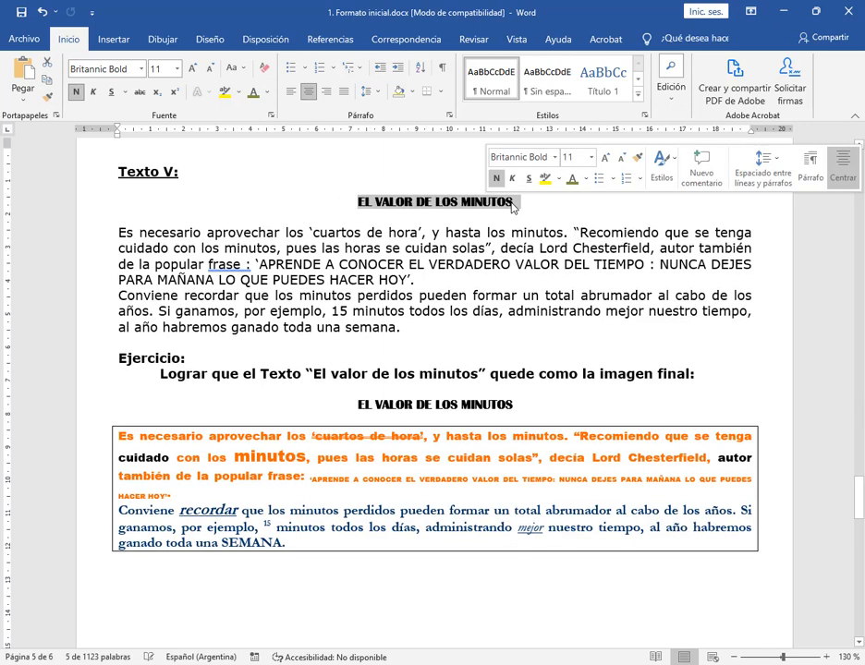
left_click(579, 217)
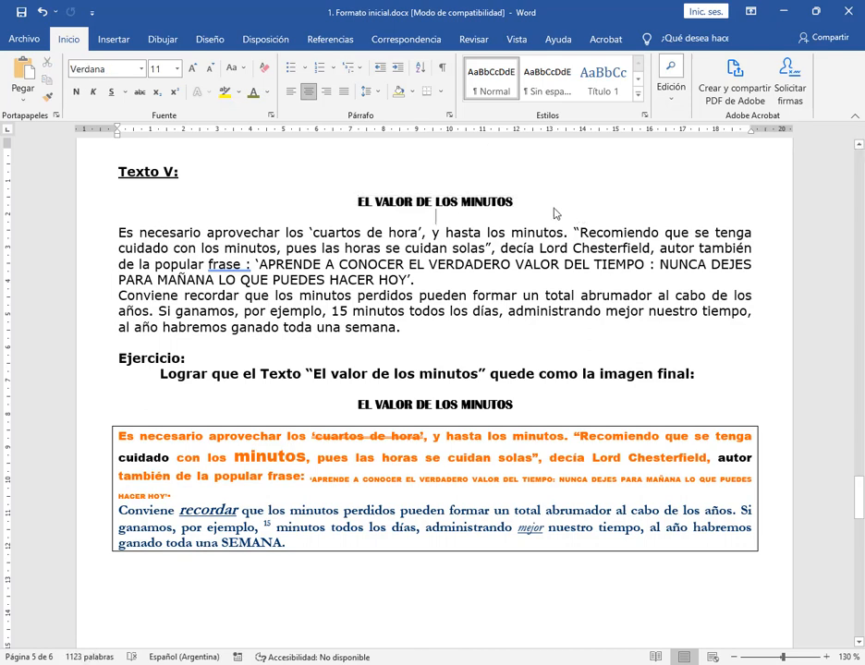
key("ctrl+z")
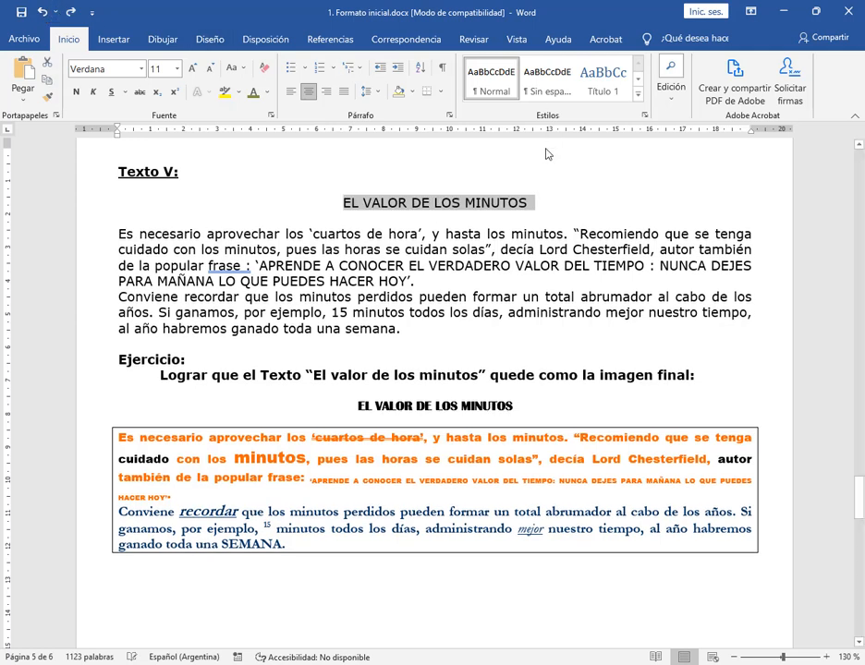
left_click(547, 155)
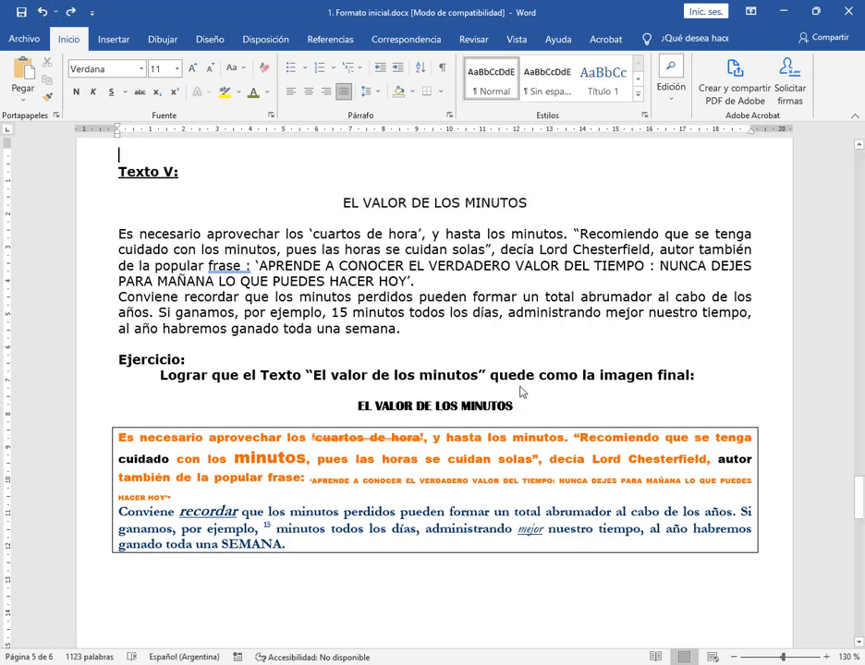
Copy the format of MINUTOS in the sample title onto the whole Texto V title EL VALOR DE LOS MINUTOS
double_click(496, 409)
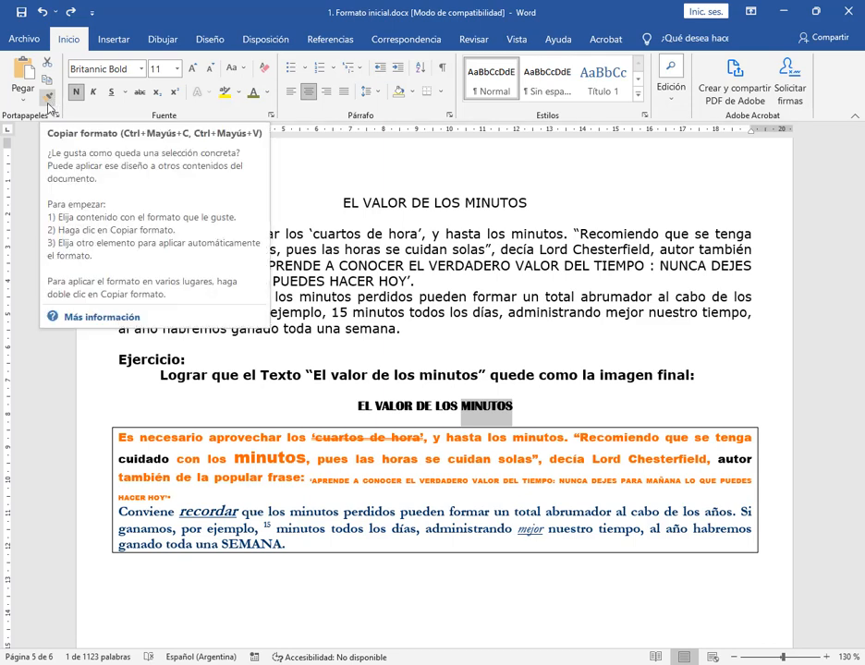
left_click(48, 103)
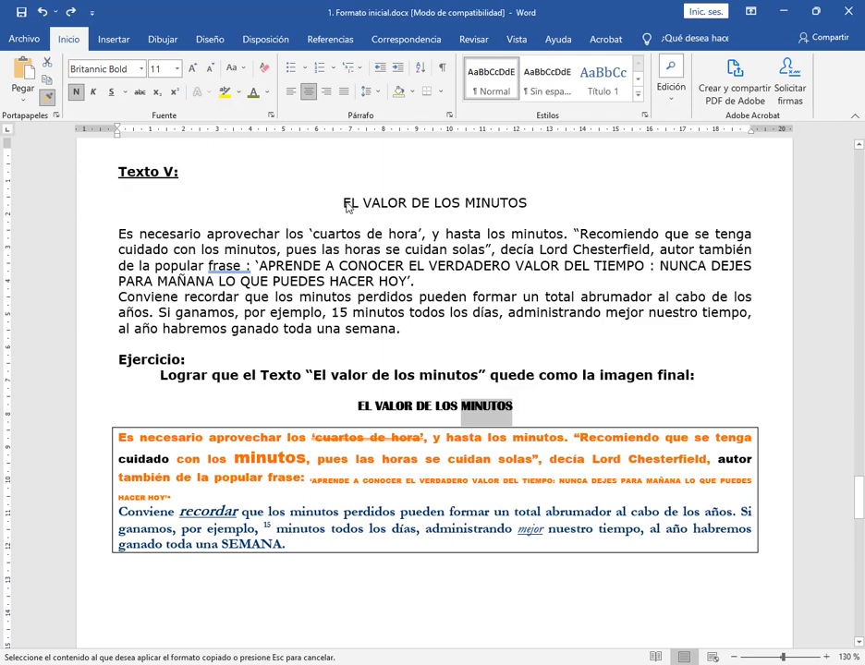
mouse_move(345, 204)
left_mouse_down()
mouse_move(521, 200)
mouse_move(527, 209)
left_mouse_up()
left_click(574, 296)
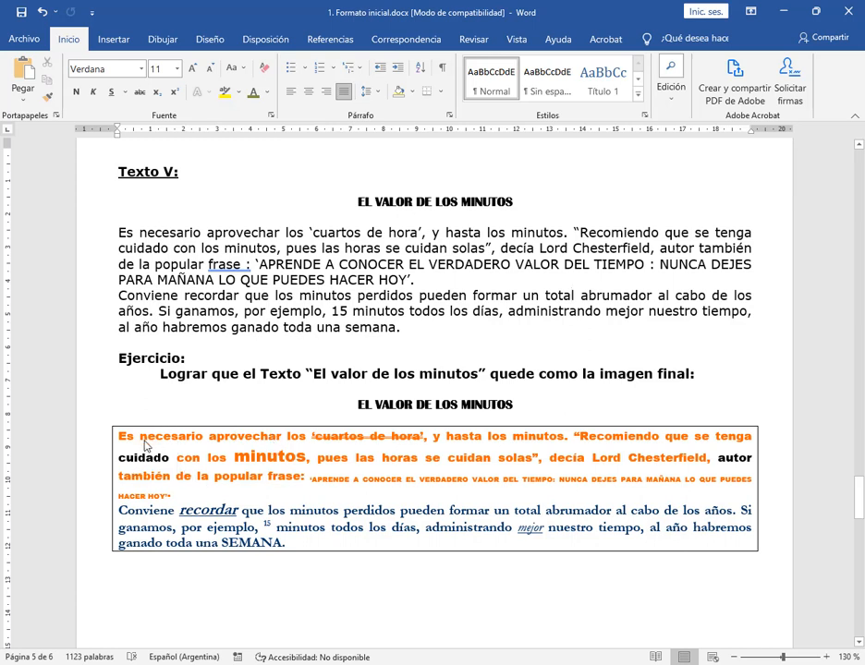
Copy the orange Arial Black 10 format of necesario in the sample onto the whole first paragraph of Texto V
double_click(149, 440)
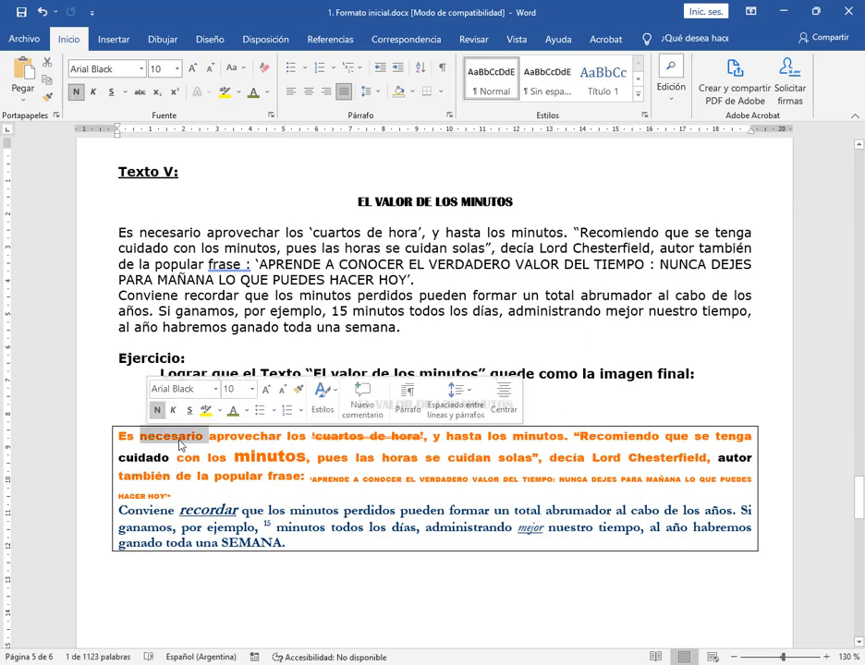
left_click(211, 476)
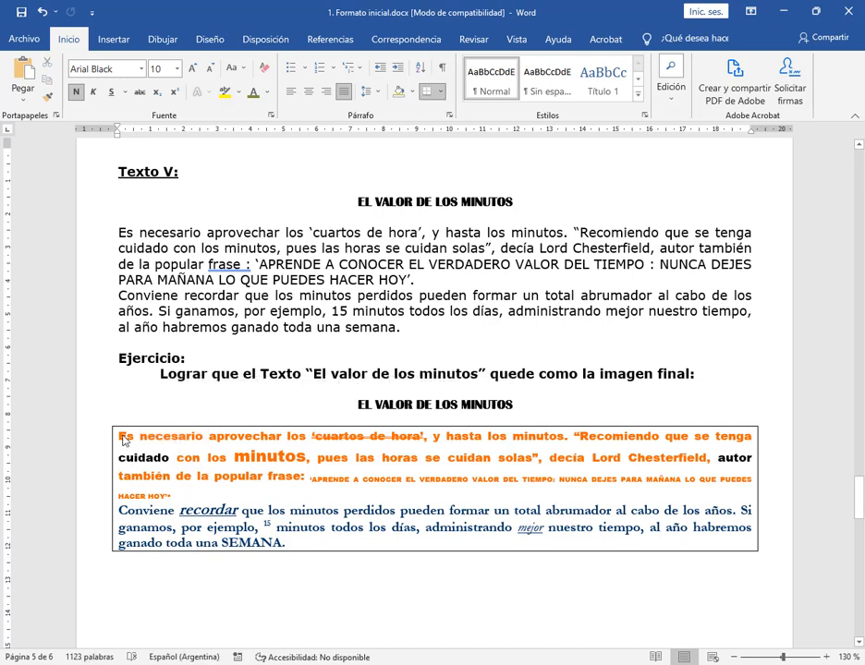
double_click(170, 439)
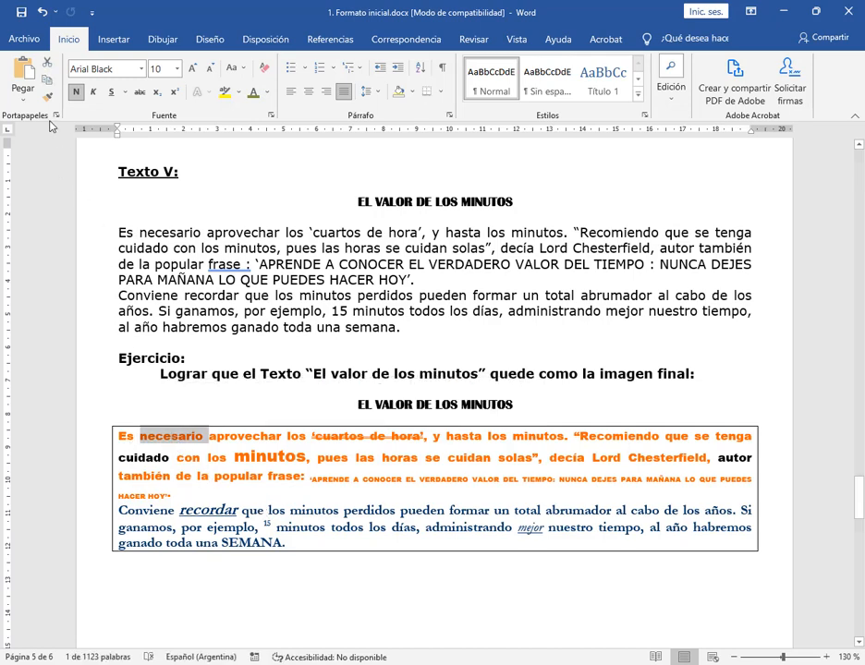
left_click(45, 98)
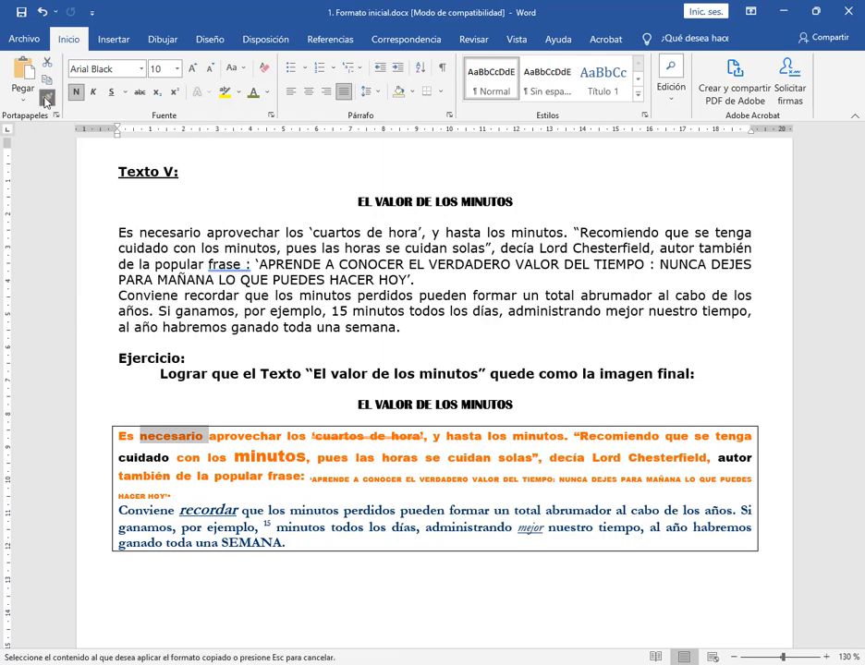
mouse_move(121, 237)
left_mouse_down()
mouse_move(483, 264)
mouse_move(436, 282)
left_mouse_up()
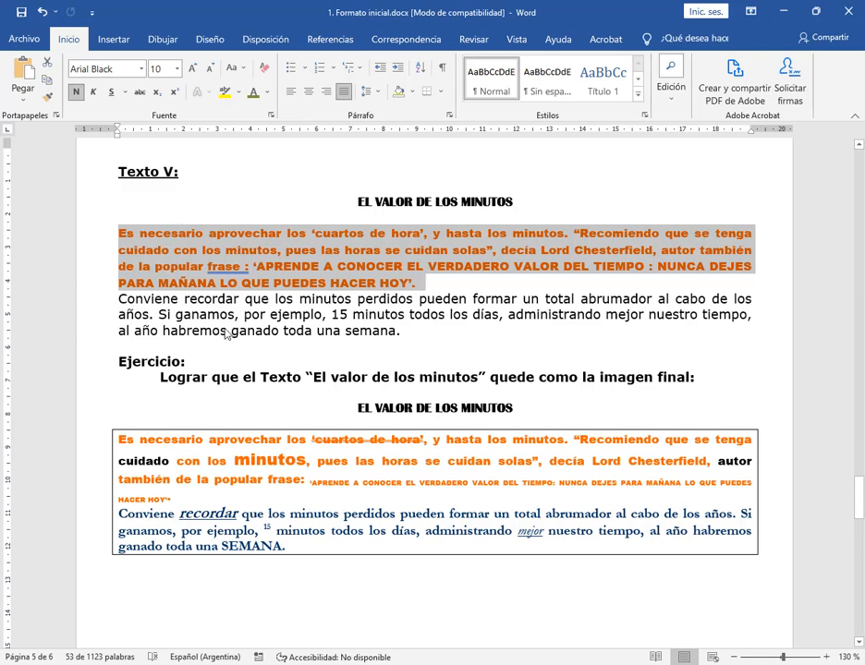
left_click(394, 447)
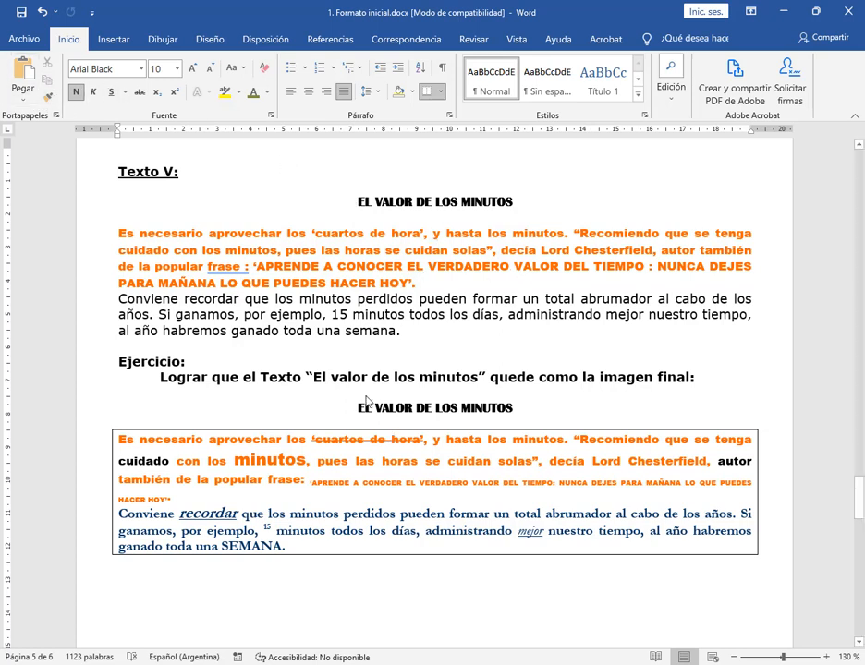
left_click_drag(352, 411, 533, 413)
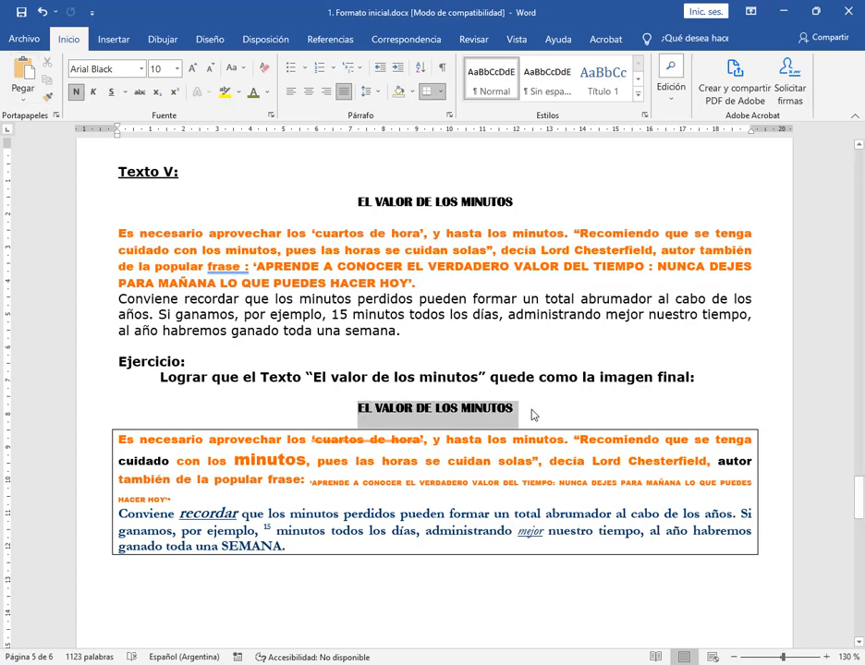
left_click(466, 268)
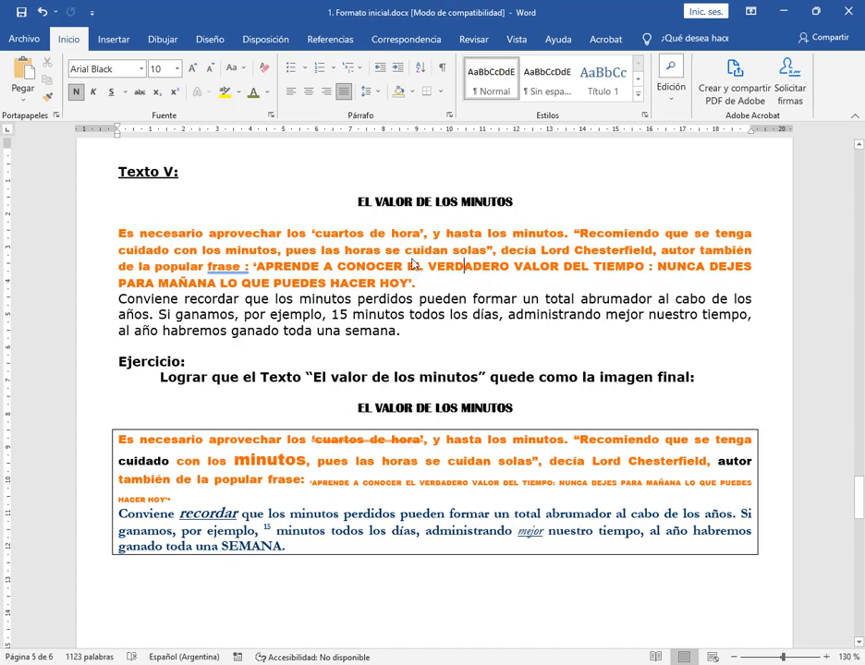
double_click(102, 444)
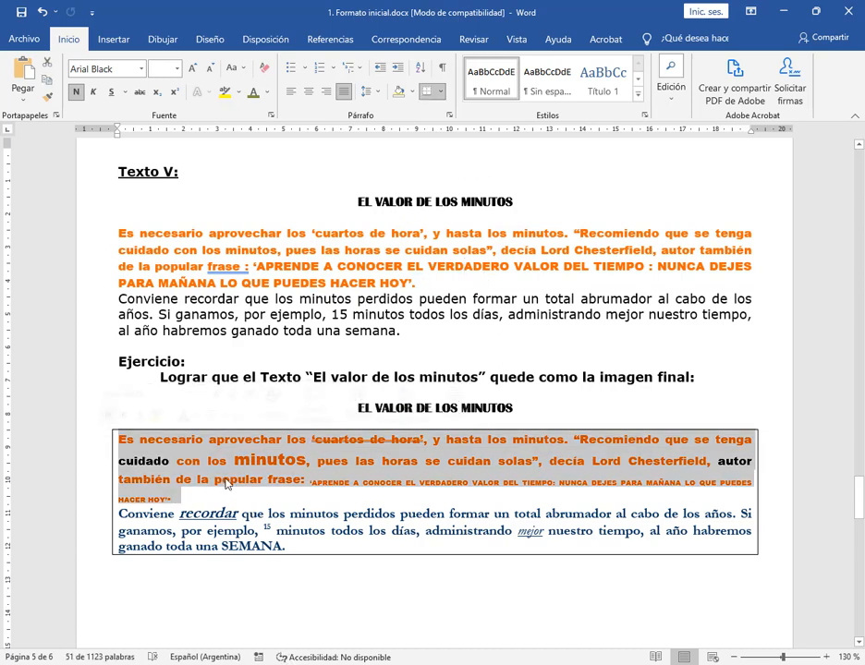
left_click(222, 480)
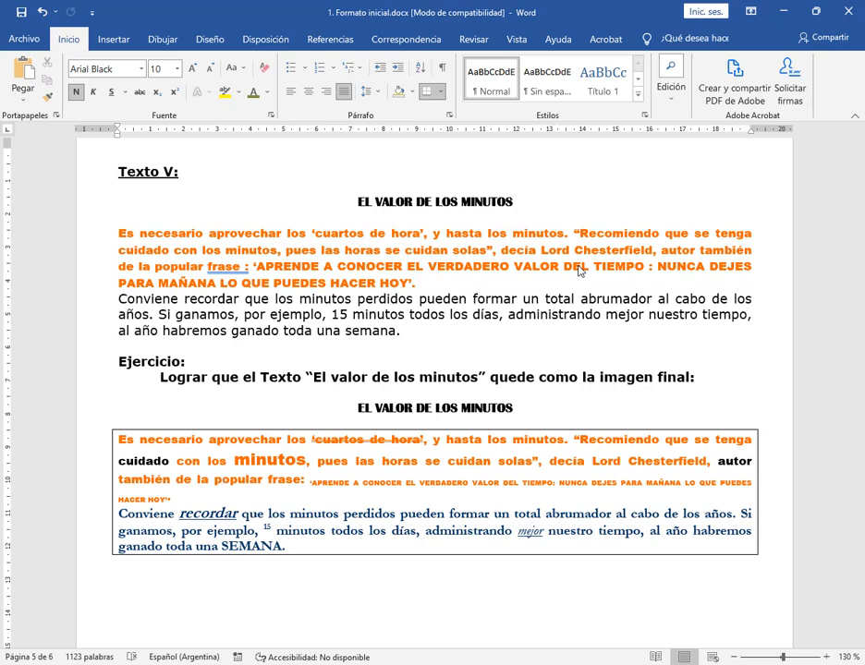
left_click(459, 330)
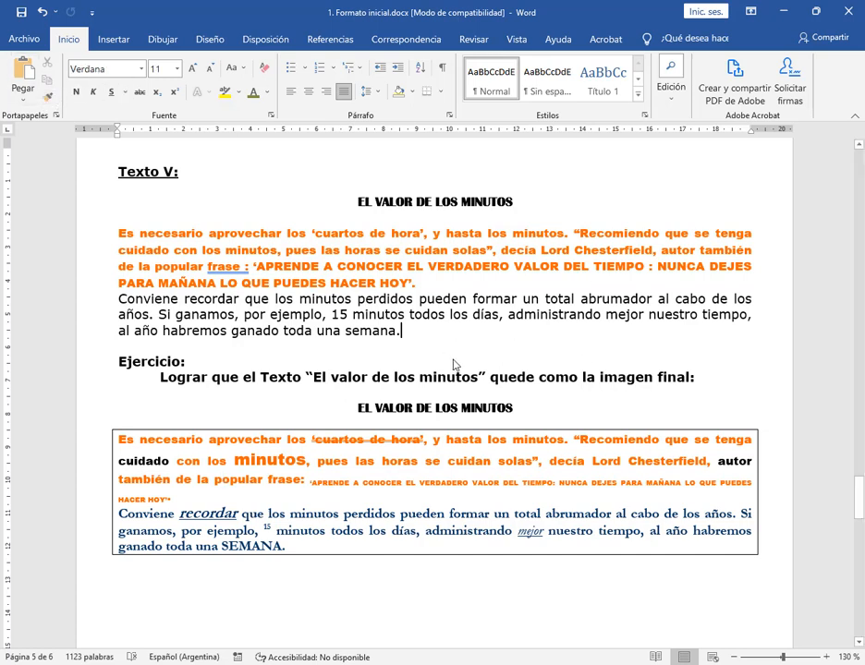
Copy the blue Garamond 12 format of minutos in the sample's second paragraph onto Texto V's paragraph starting with Conviene recordar
double_click(314, 518)
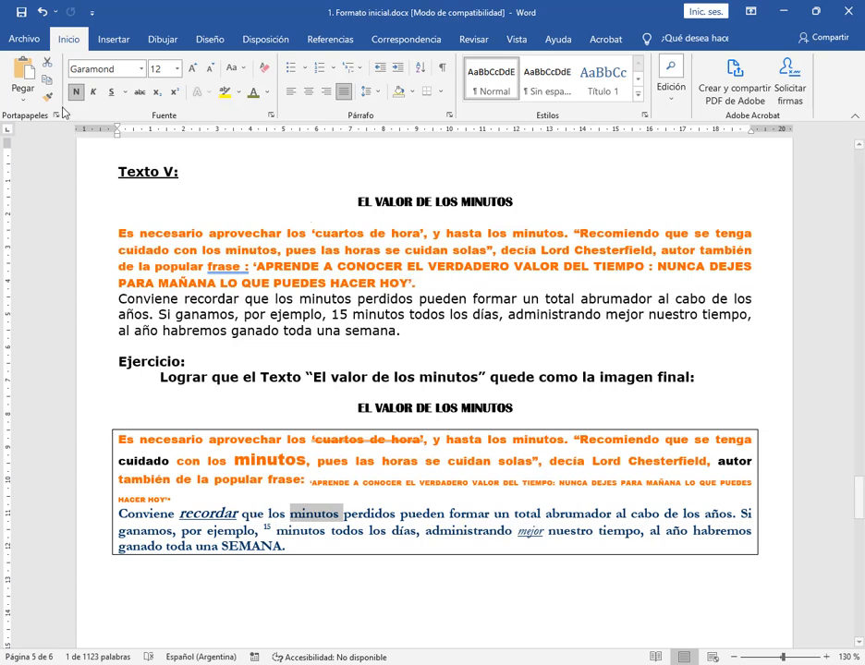
left_click(47, 96)
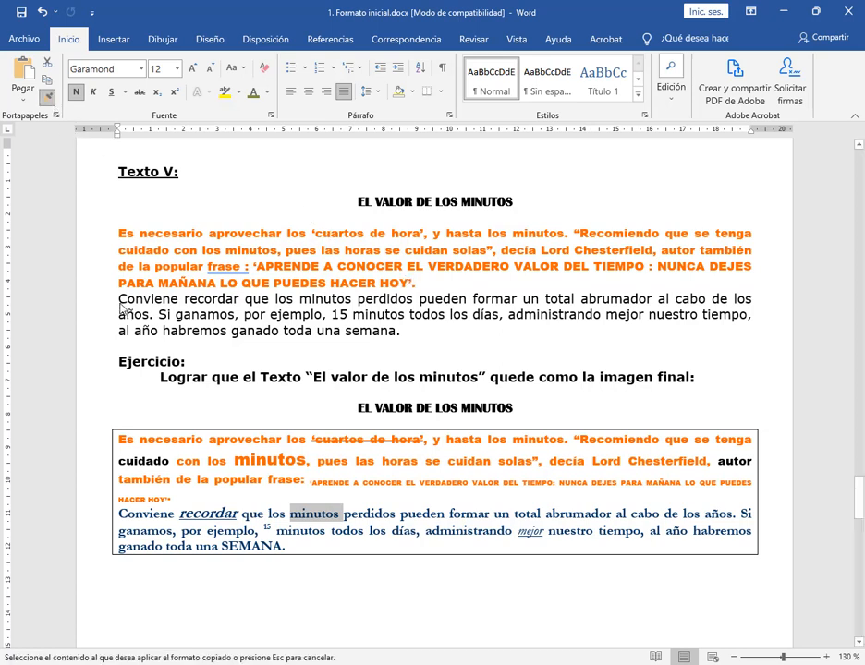
left_click_drag(119, 300, 402, 333)
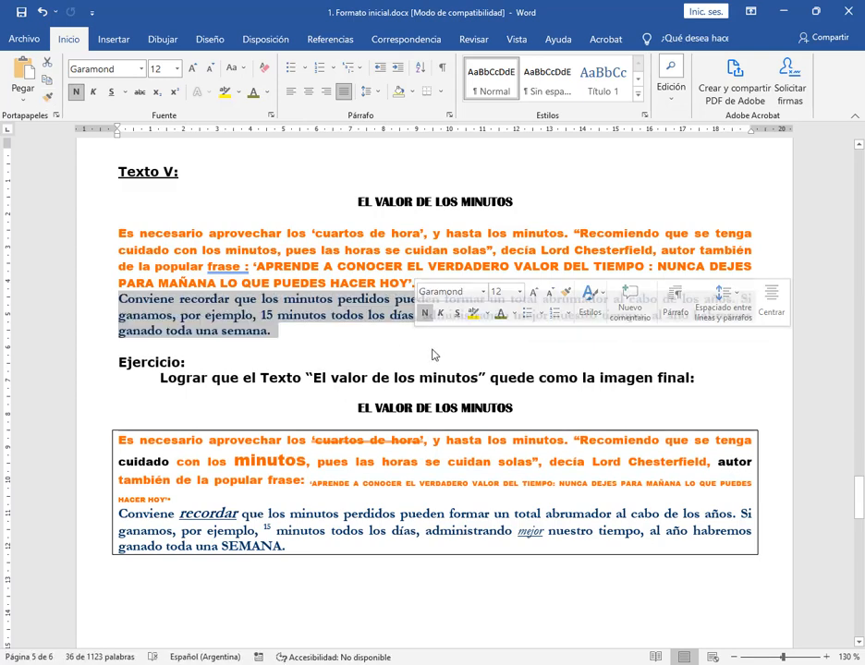
left_click(312, 346)
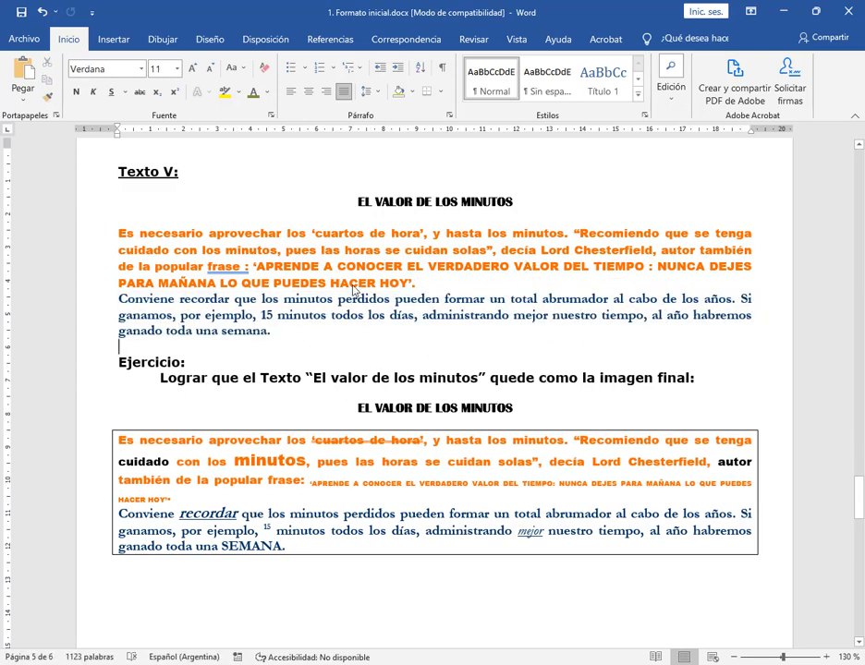
Copy the subscript format of APRENDE in the sample onto the capitalized quotation ending the first paragraph of Texto V
left_click_drag(310, 482, 351, 489)
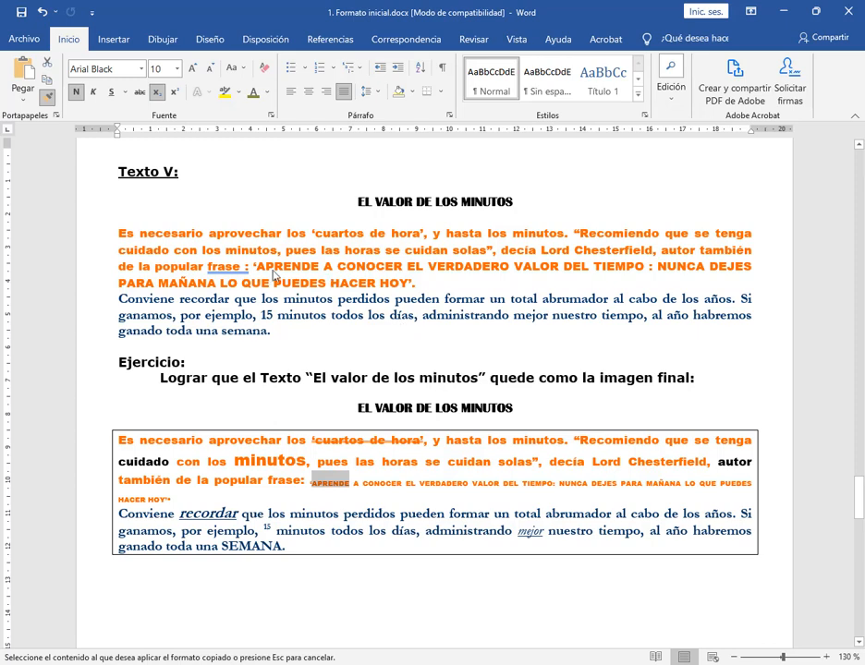
left_click_drag(255, 267, 431, 282)
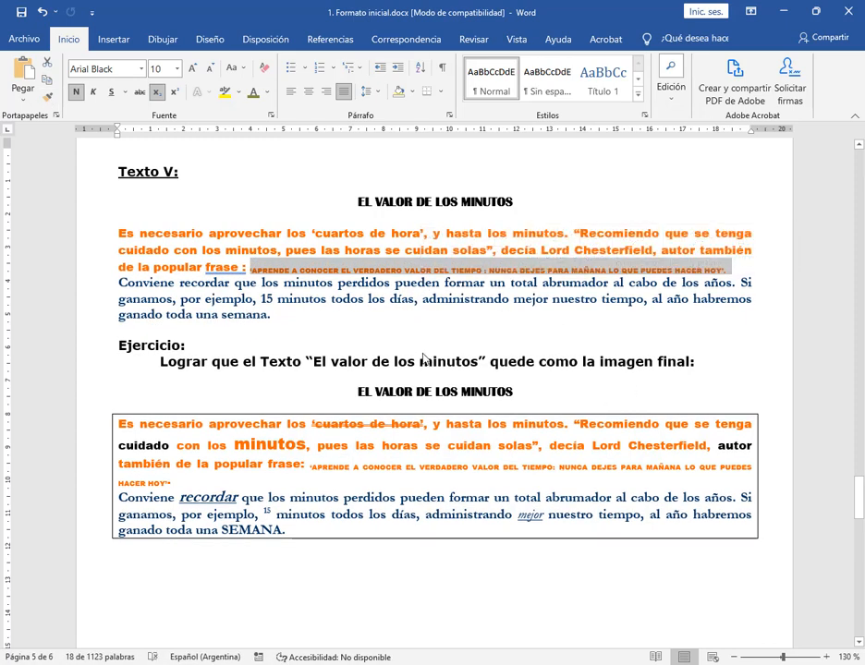
left_click(708, 317)
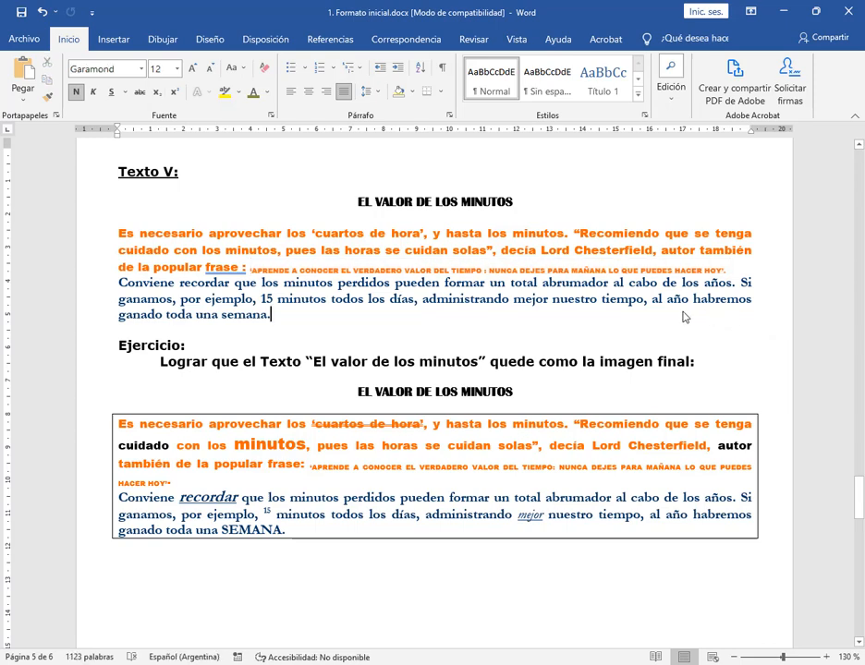
Copy the 14-point format of the large orange minutos in the sample onto minutos after cuidado con los in Texto V
double_click(271, 445)
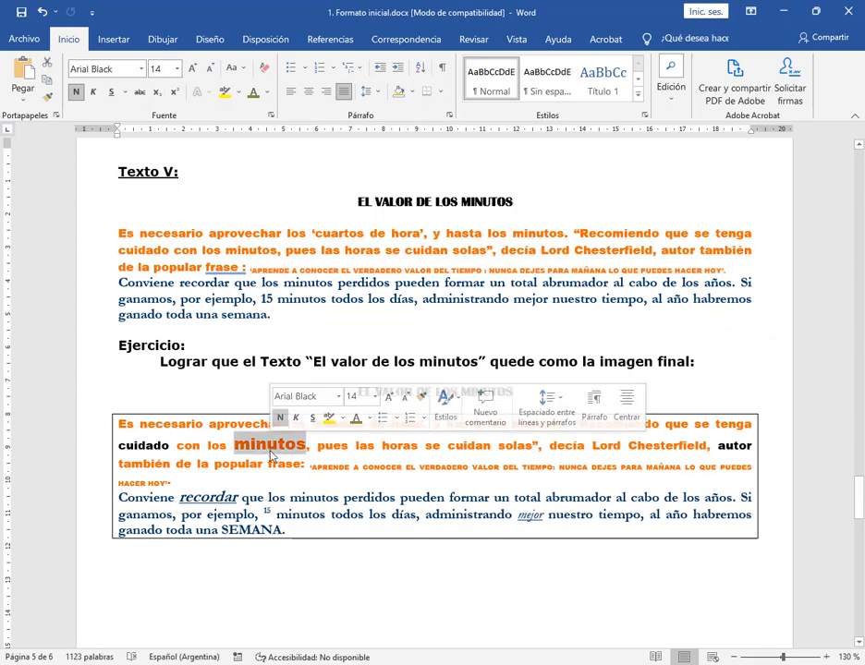
left_click(48, 96)
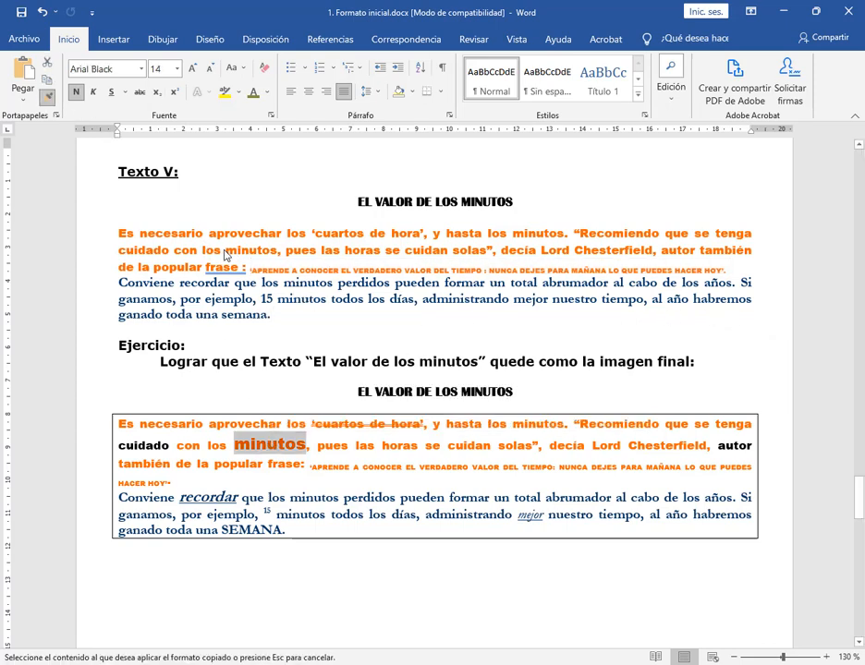
left_click_drag(226, 250, 280, 251)
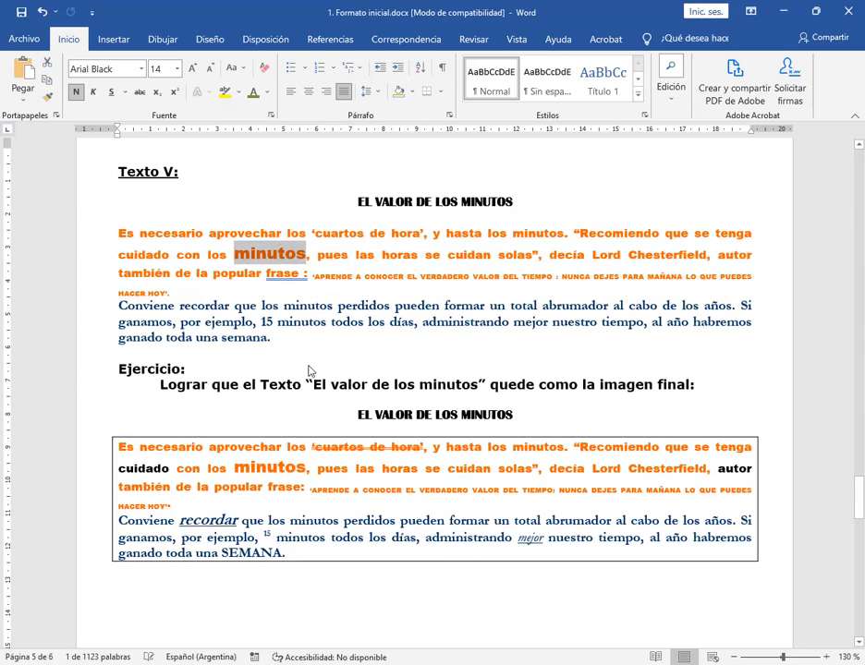
left_click(390, 348)
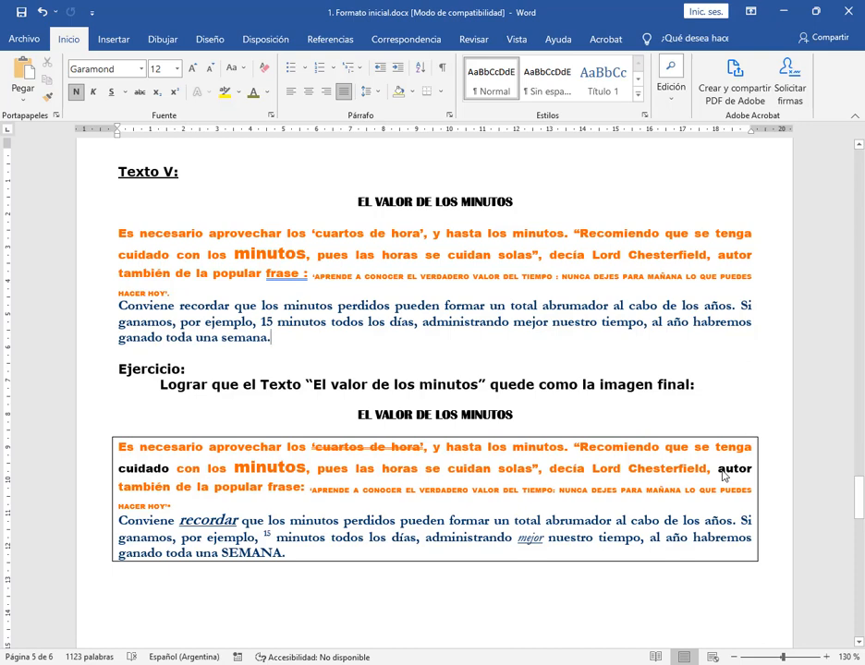
Change the font colour of cuidado and autor in the first paragraph of Texto V to Automático
double_click(159, 256)
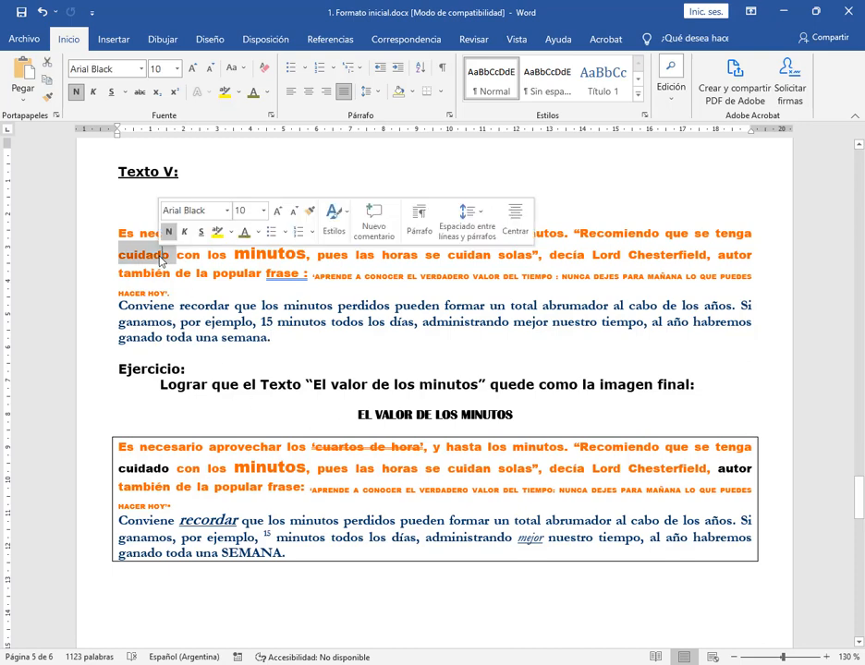
double_click(735, 256, "ctrl")
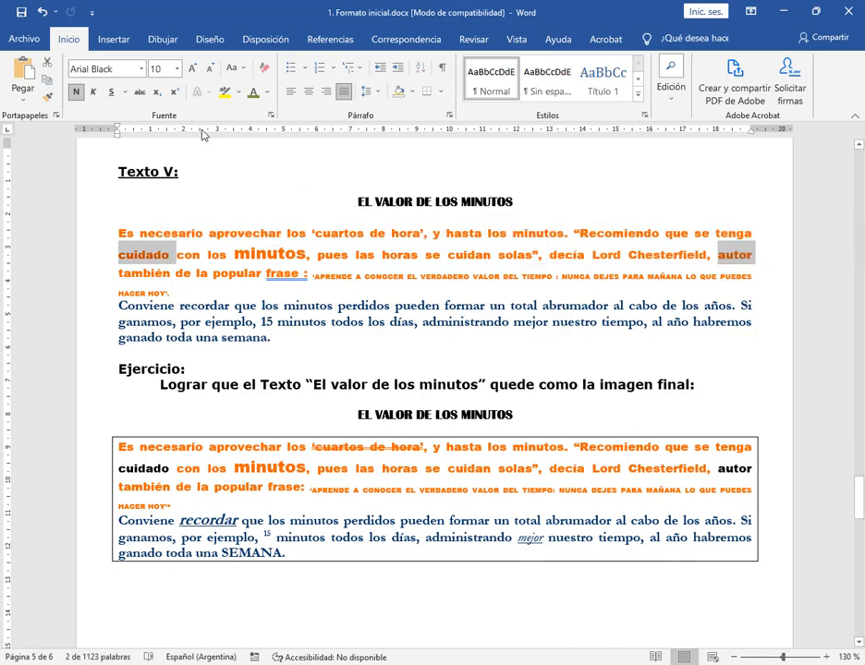
left_click(266, 92)
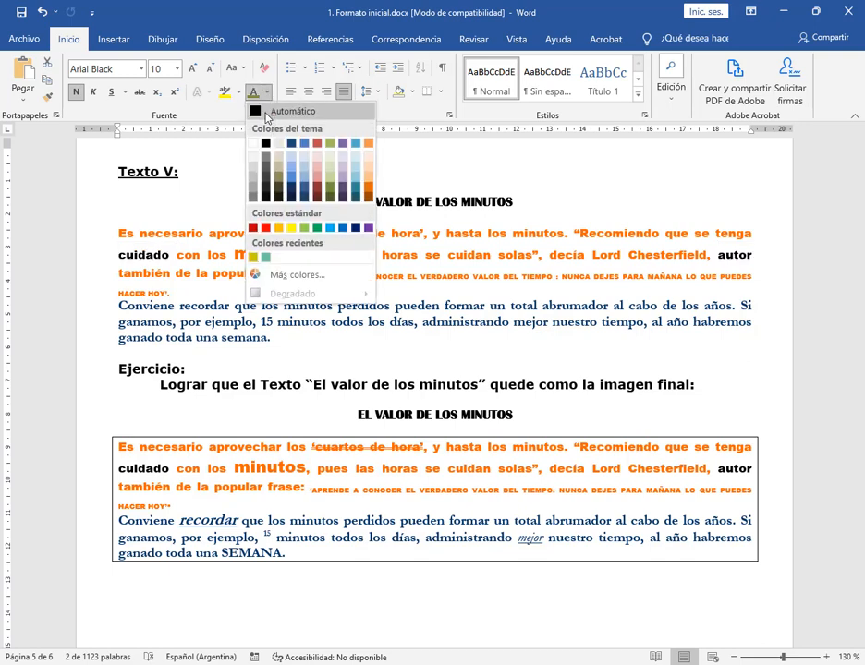
left_click(267, 111)
left_click(292, 274)
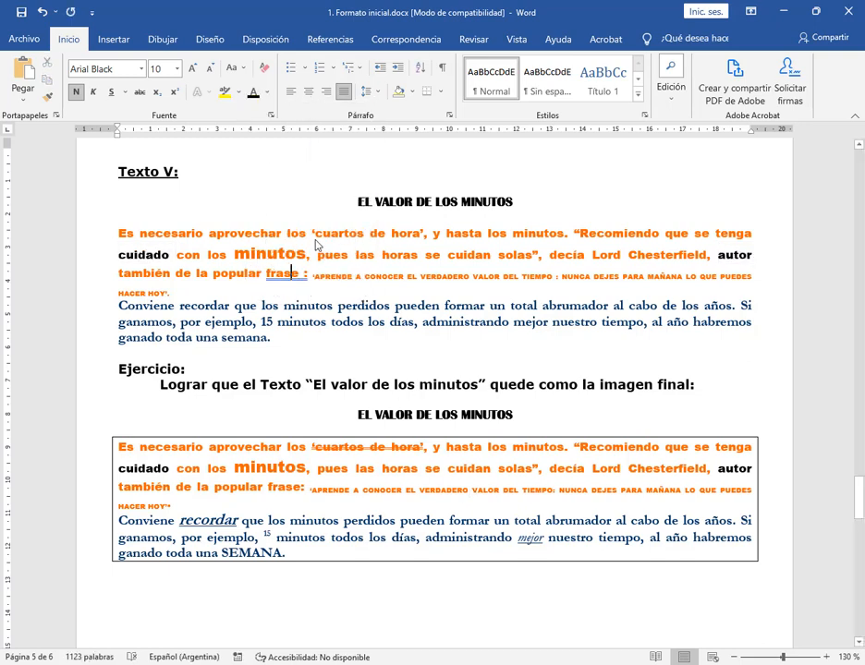
Apply the Doble tachado effect to ‘cuartos de hora’ in the first paragraph of Texto V
left_click_drag(312, 235, 424, 235)
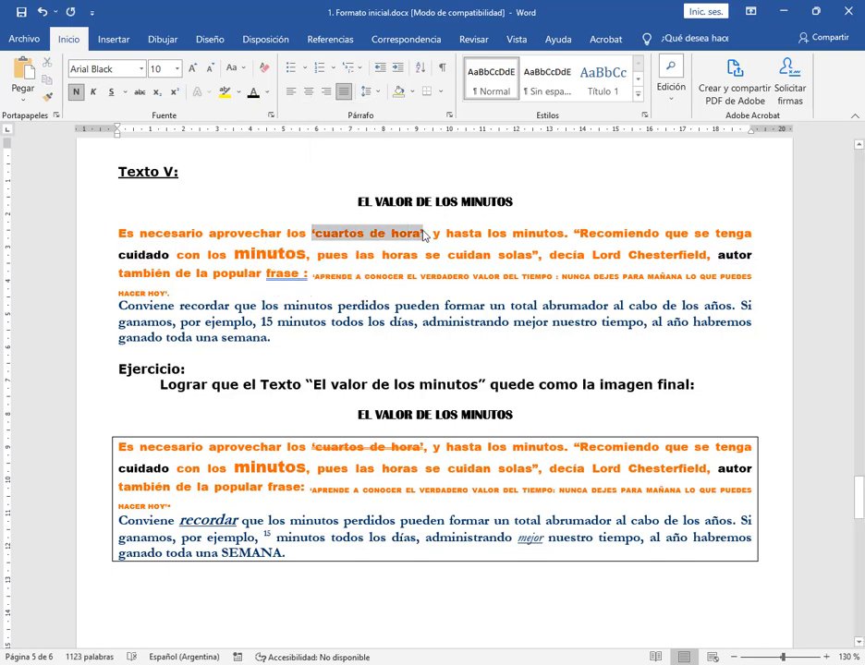
left_click(271, 115)
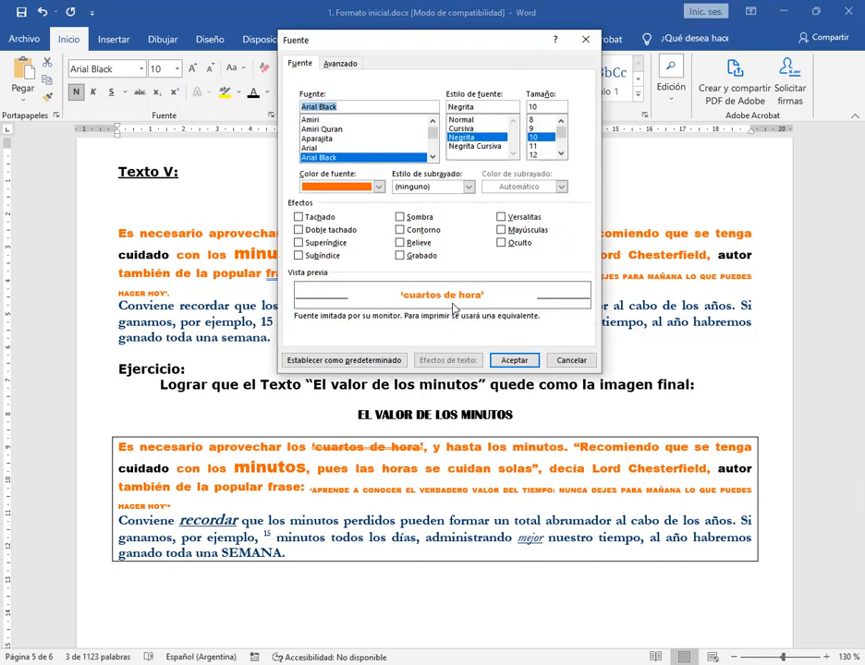
left_click(333, 231)
key("Return")
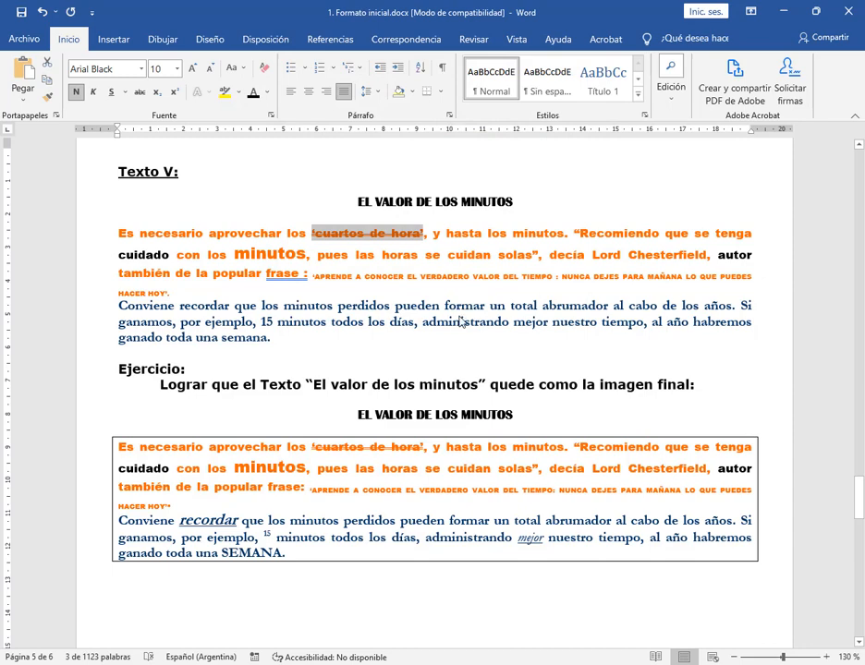
left_click(461, 322)
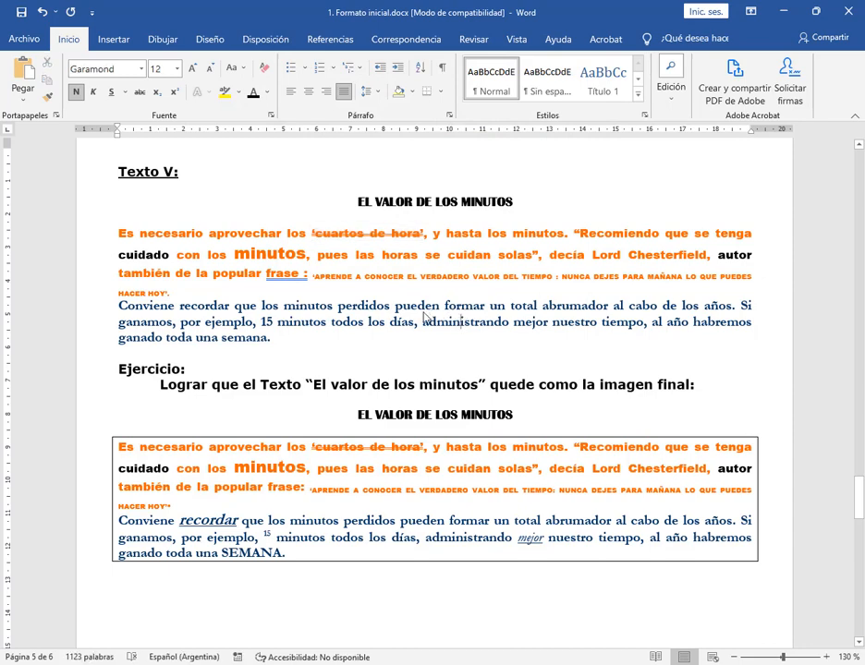
Make recordar in Texto V's second paragraph italic and underlined, and copy the 14-point format of the sample's recordar onto it
double_click(204, 306)
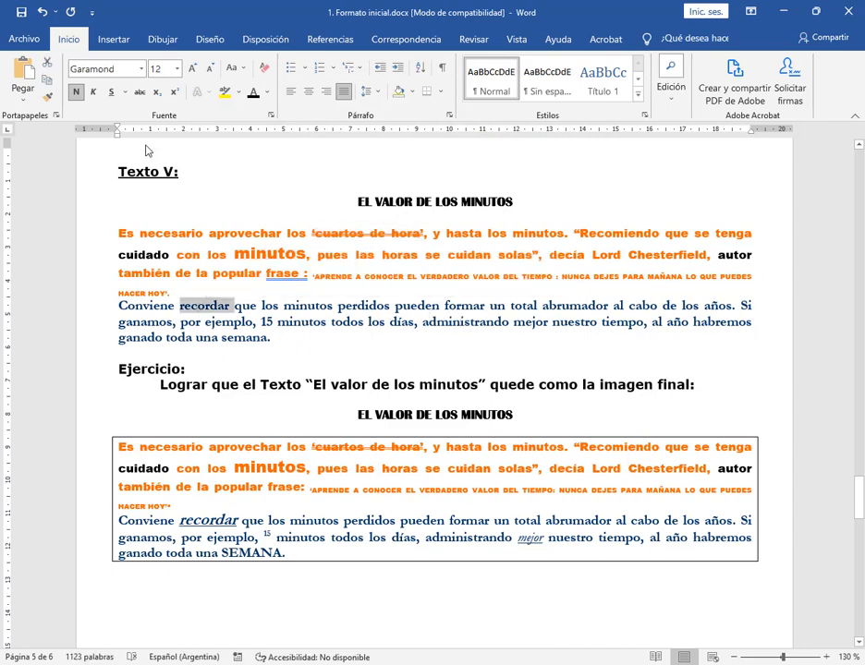
left_click(93, 91)
left_click(110, 91)
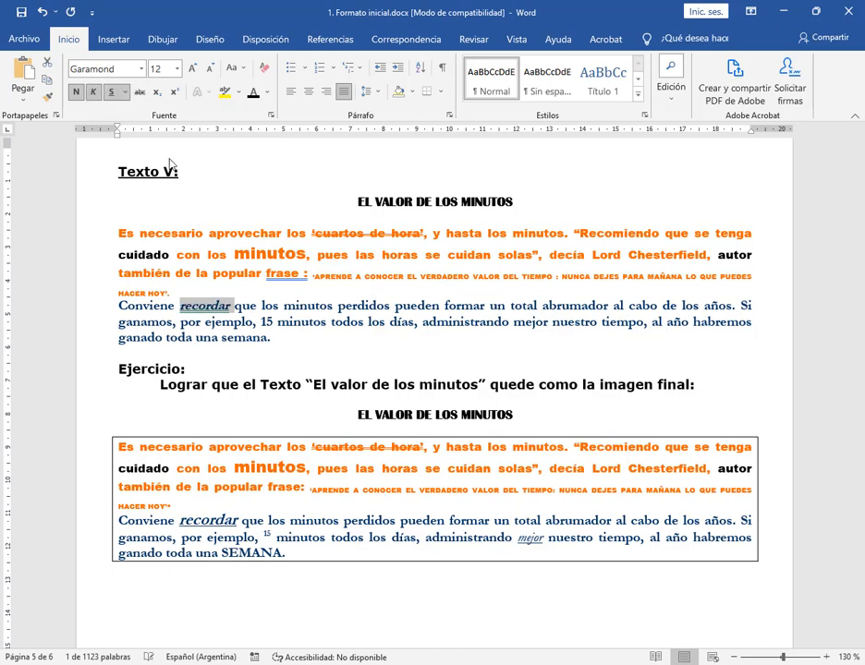
double_click(211, 526)
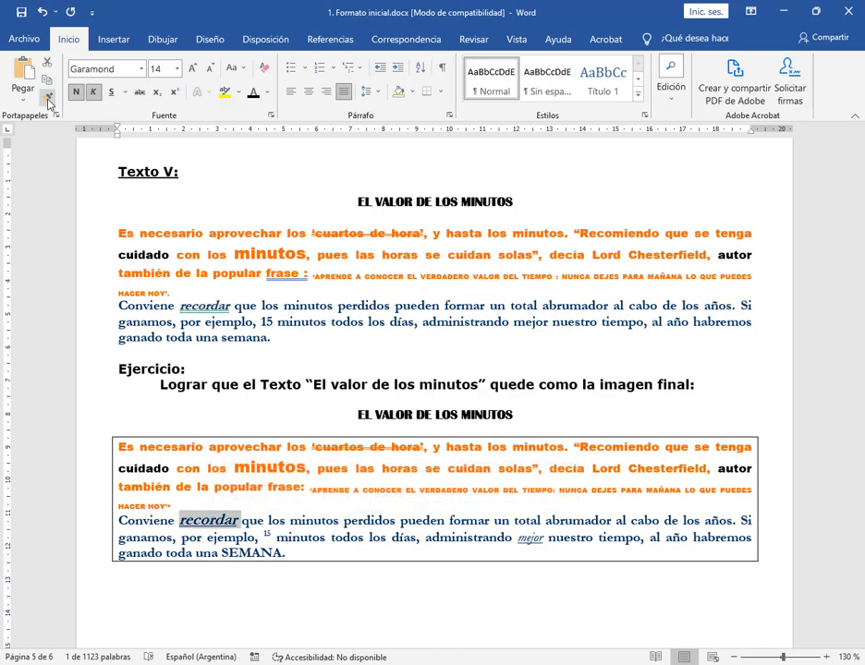
left_click(48, 96)
left_click_drag(181, 315, 235, 317)
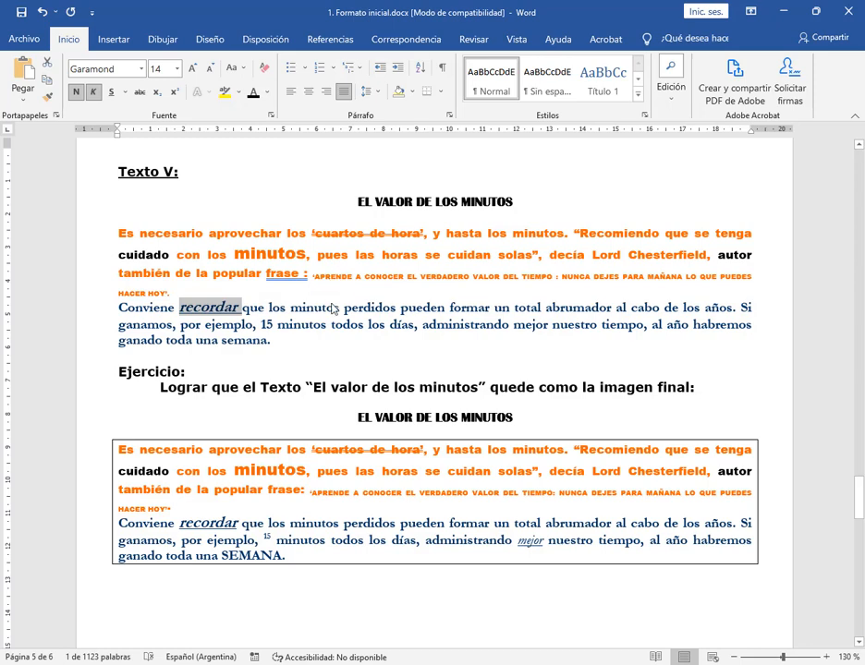
Format the number 15 in Texto V's second paragraph as superscript
double_click(266, 324)
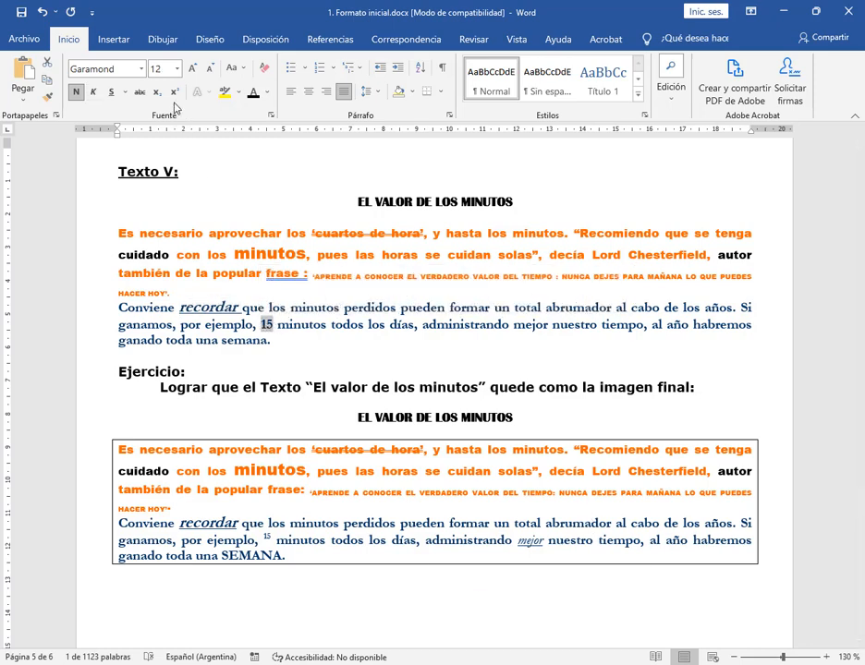
left_click(174, 93)
left_click(435, 387)
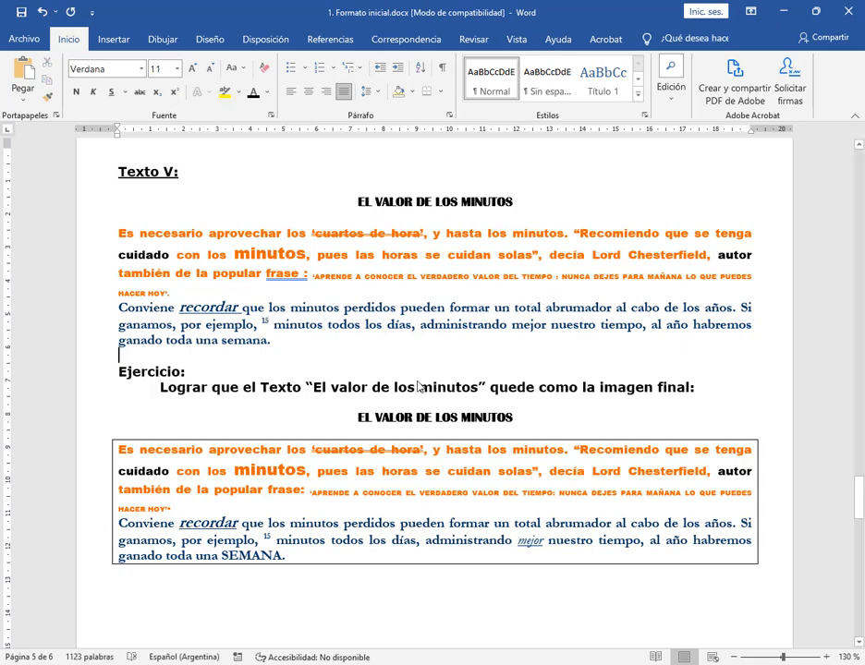
Copy the underlined italic format of mejor in the sample onto mejor in Texto V's second paragraph
double_click(530, 541)
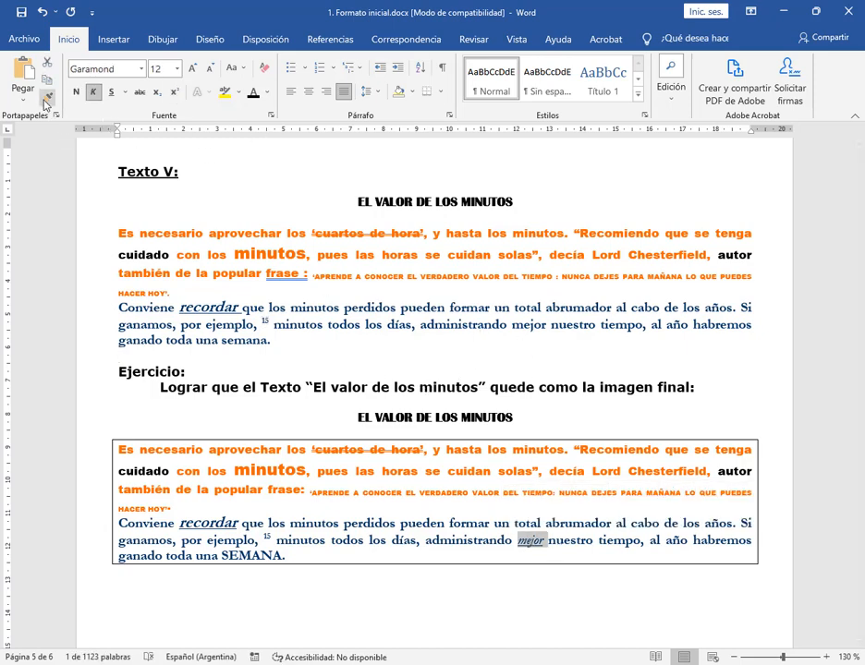
left_click(47, 96)
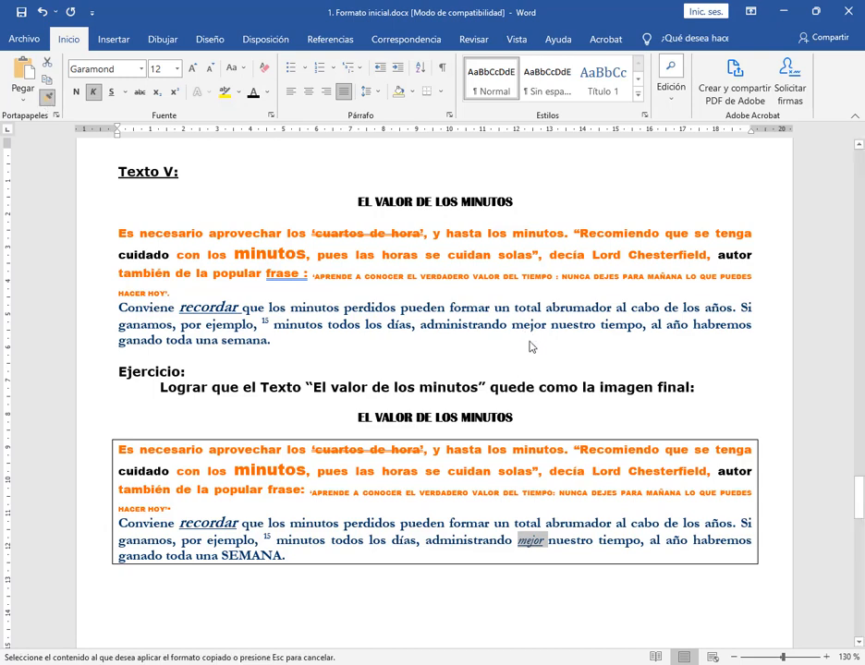
left_click_drag(514, 324, 548, 333)
left_click(188, 371)
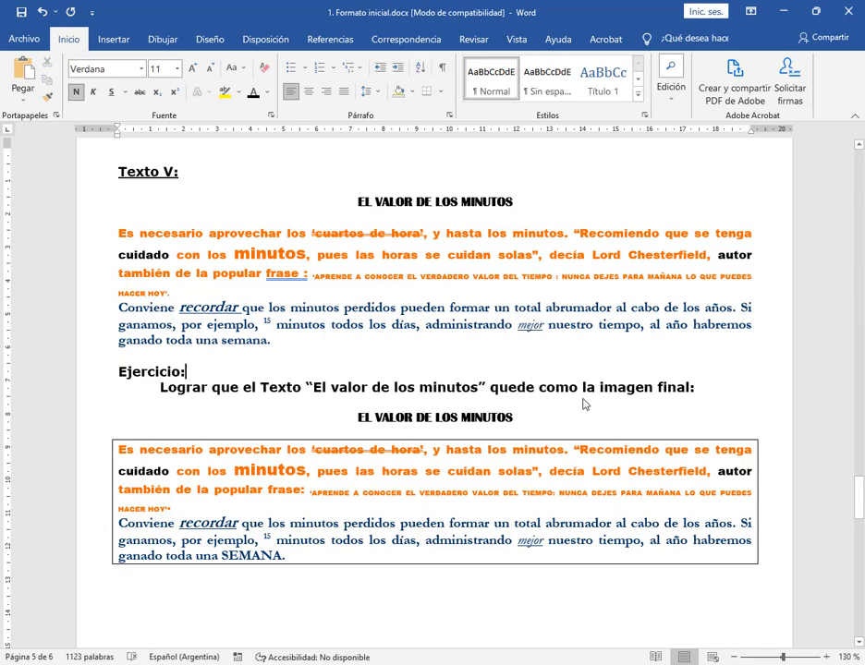
Copy the all-capitals format of SEMANA in the sample onto semana at the end of Texto V
double_click(248, 562)
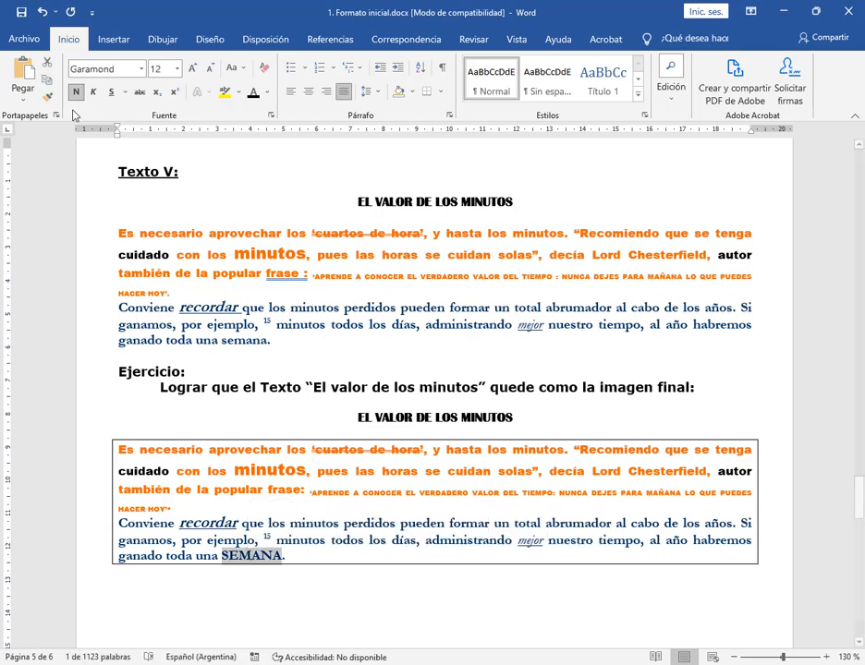
left_click(47, 99)
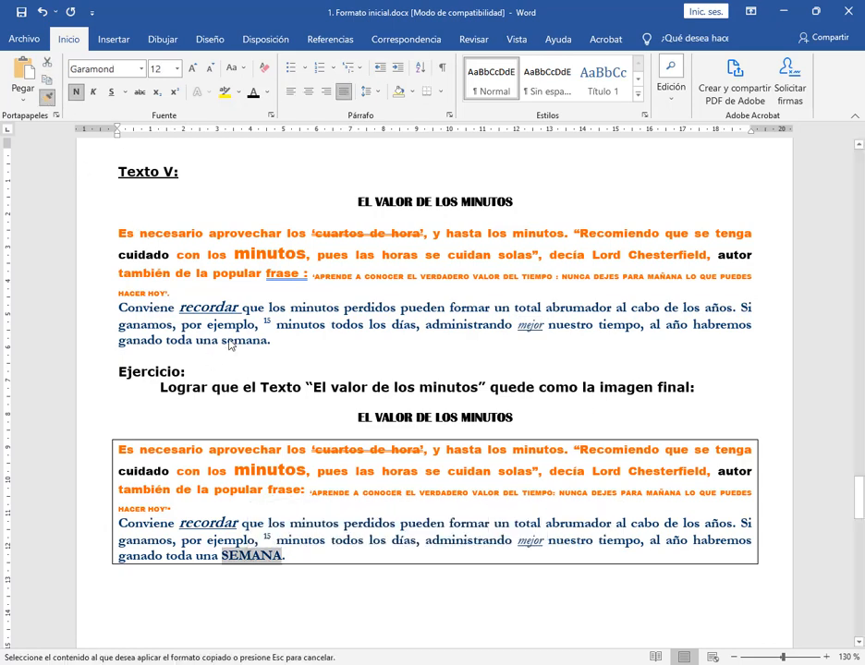
left_click_drag(223, 344, 268, 347)
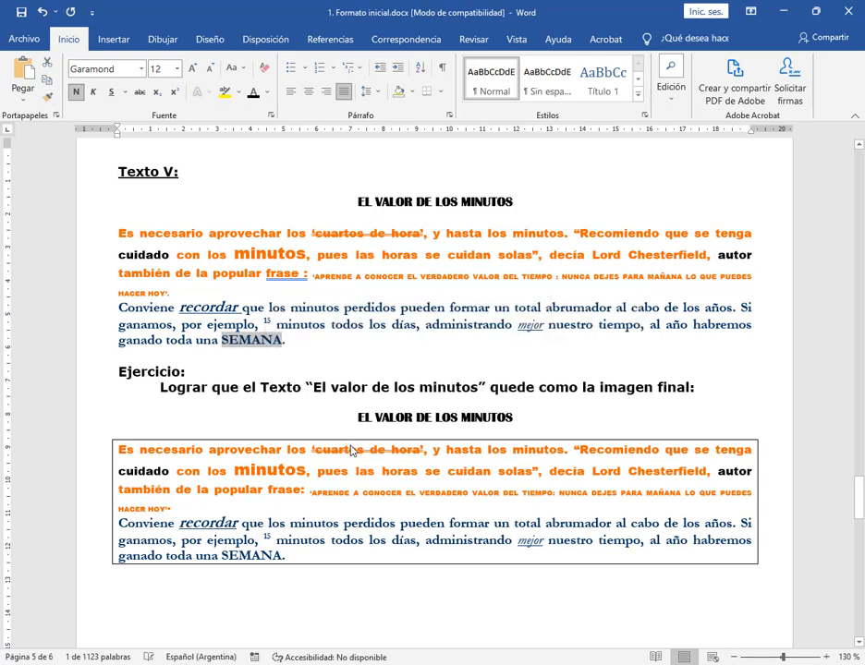
left_click(365, 358)
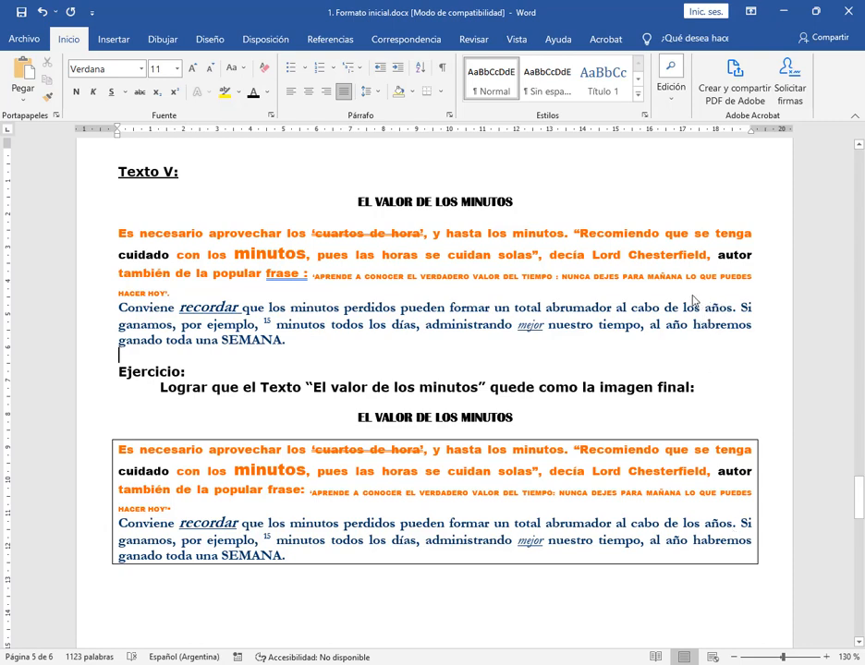
Delete the extra space between frase and the colon in the first paragraph of Texto V
left_click(307, 281)
key("BackSpace")
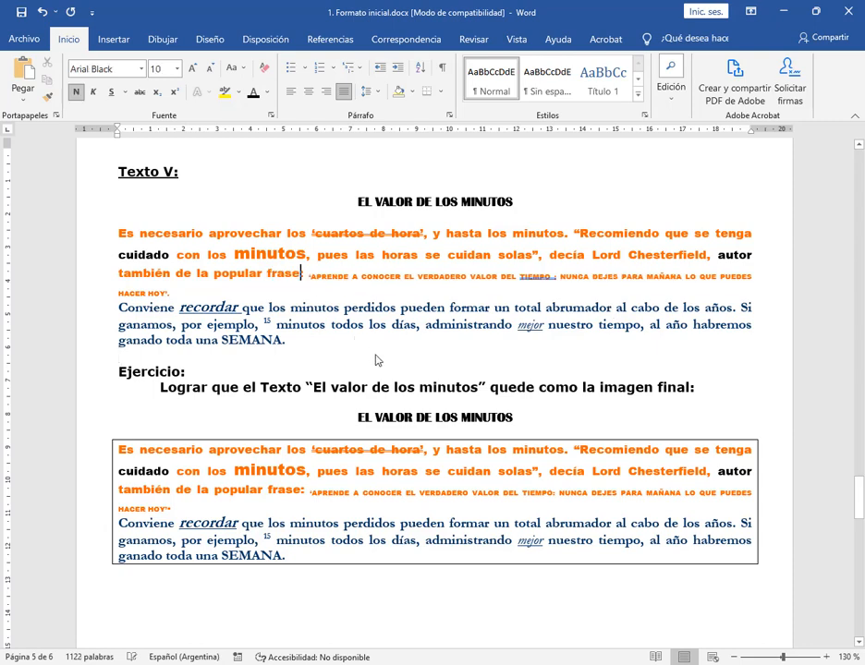
left_click(377, 360)
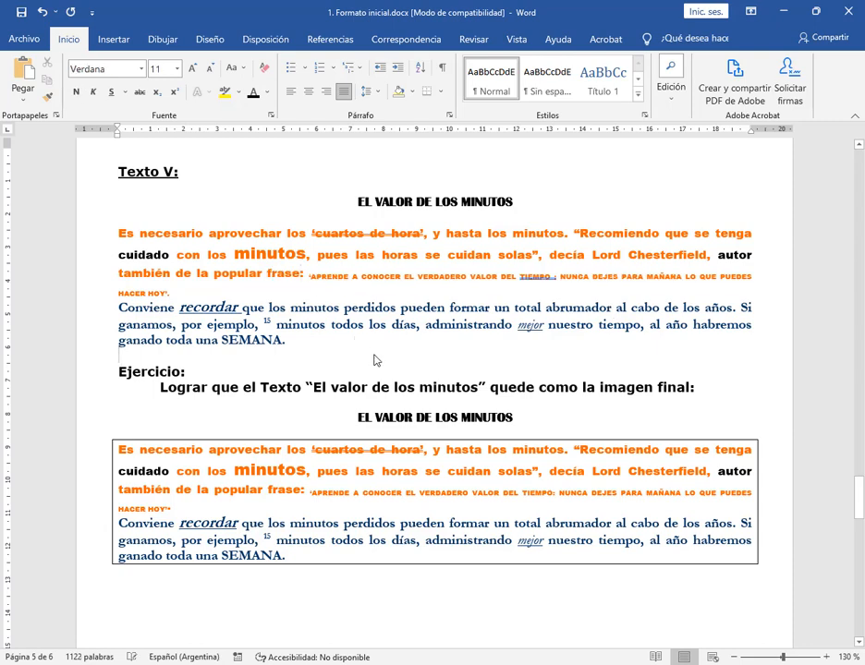
Remove the superscript from the number 15 in Texto V's second paragraph and reapply it
left_click_drag(257, 324, 273, 327)
left_click(275, 328)
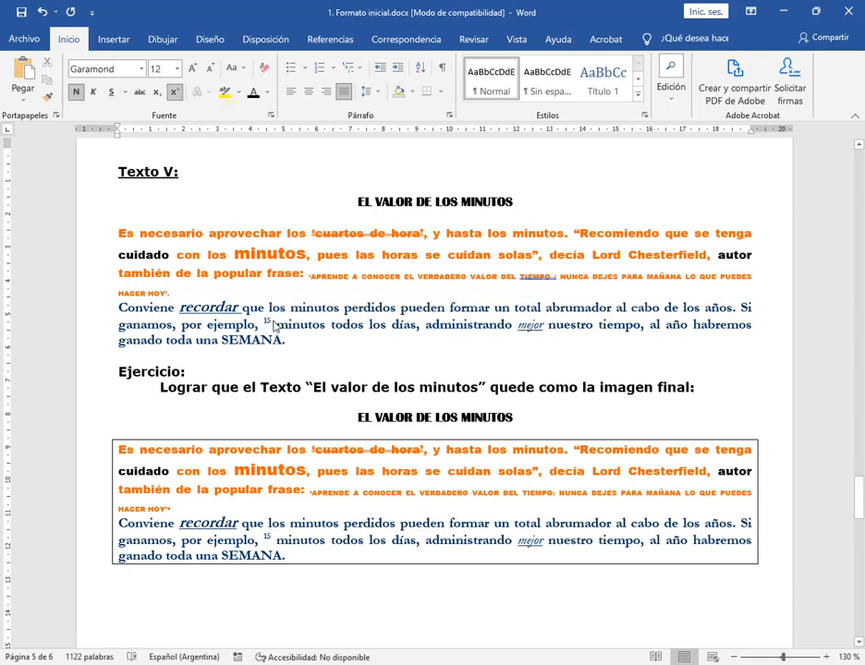
double_click(268, 324)
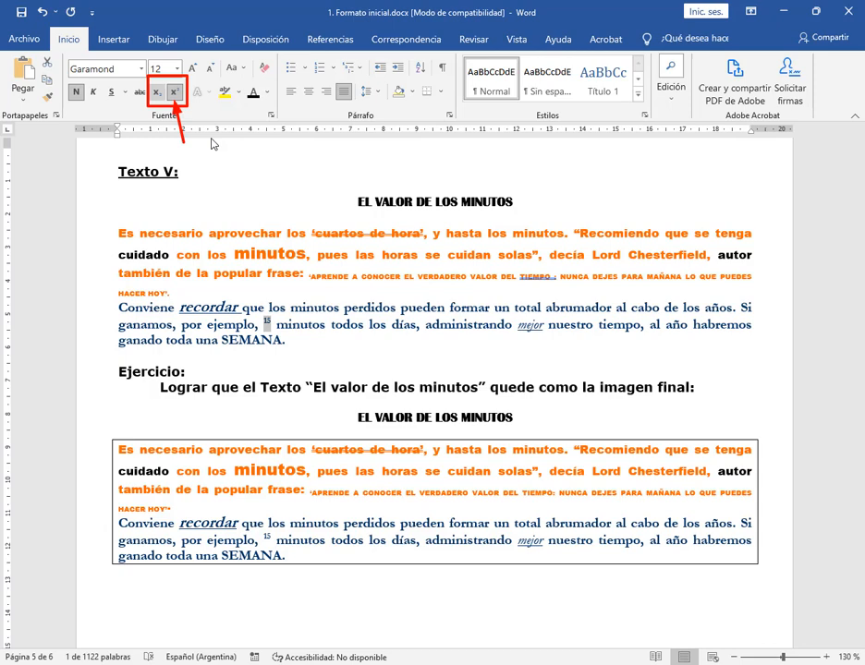
left_click(176, 92)
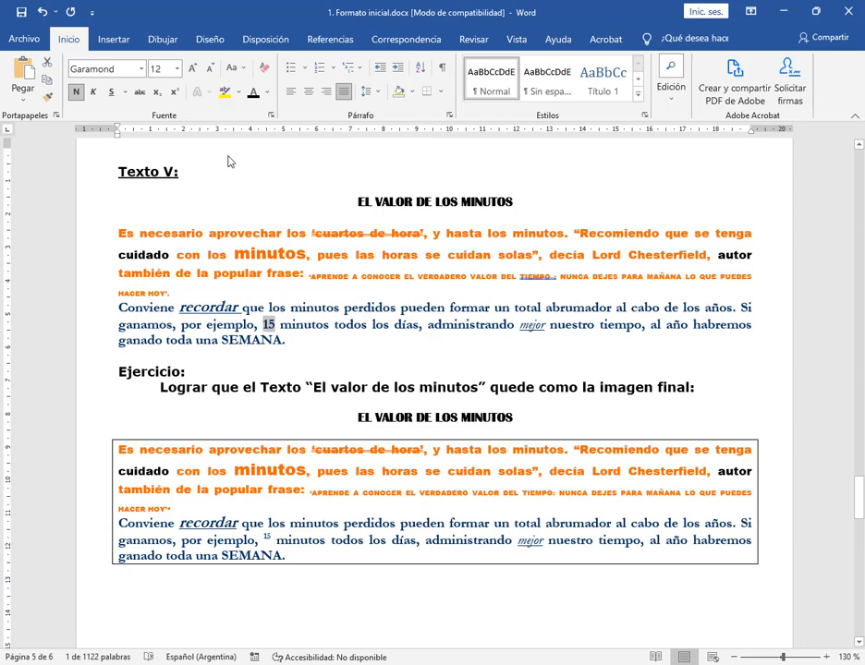
left_click(176, 92)
left_click(403, 308)
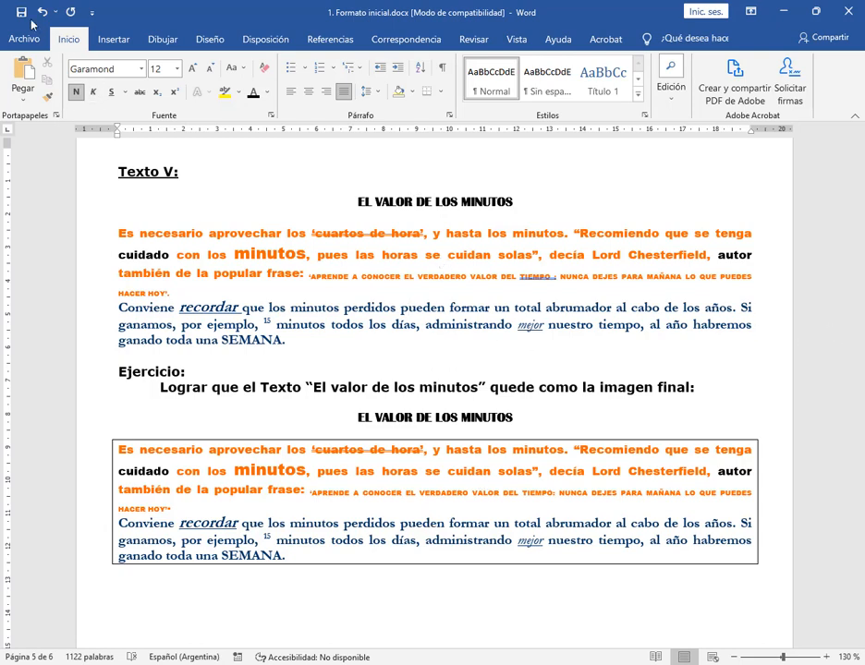
Save the document and go to the Revisión Ortográfica exercise in Texto VI
key("ctrl+s")
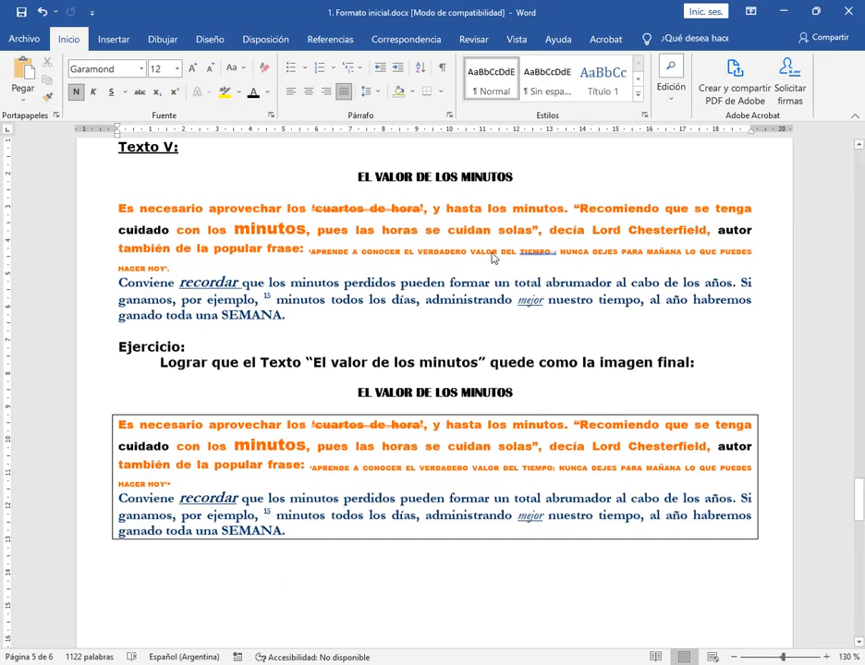
scroll(491, 259, "down", 7)
scroll(665, 361, "down", 11)
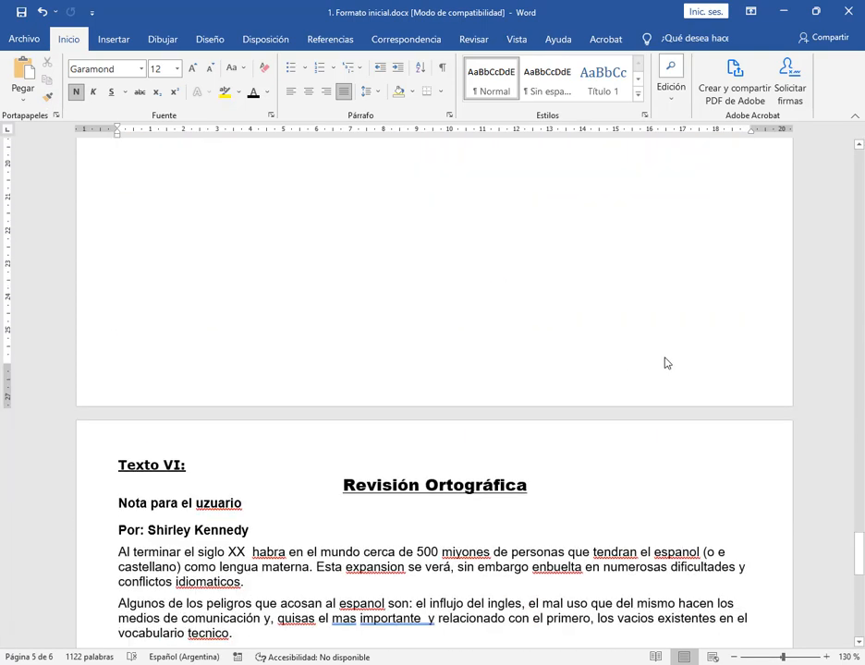
scroll(664, 364, "up", 2)
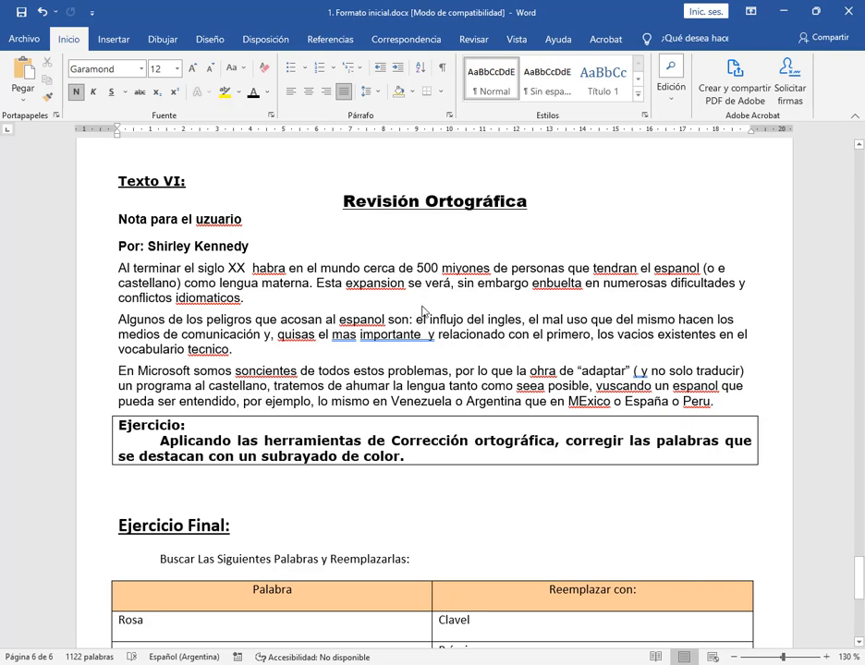
Examine the spelling suggestions for uzuario and the grammar suggestions for the flagged “( y” in Texto VI without applying any
right_click(224, 223)
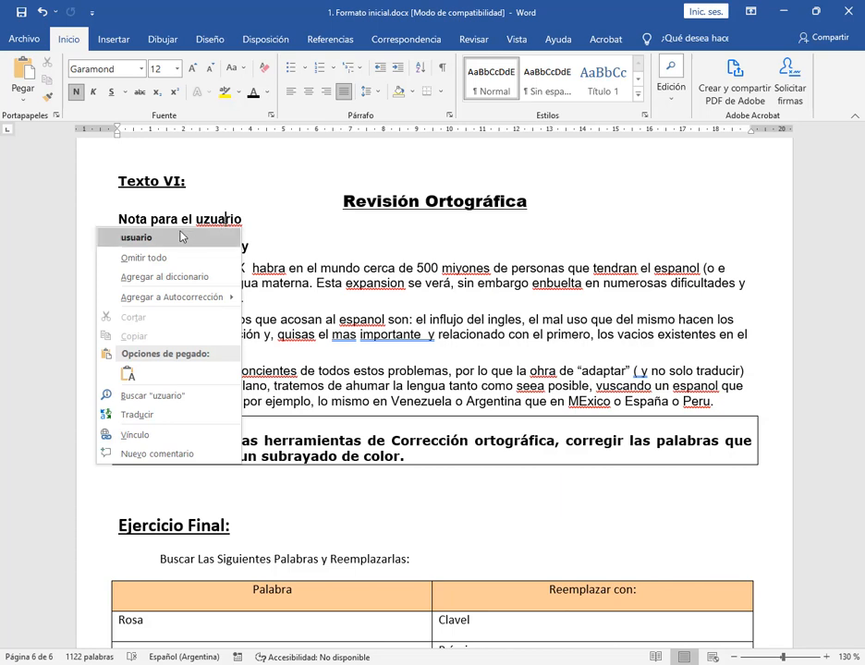
left_click(480, 285)
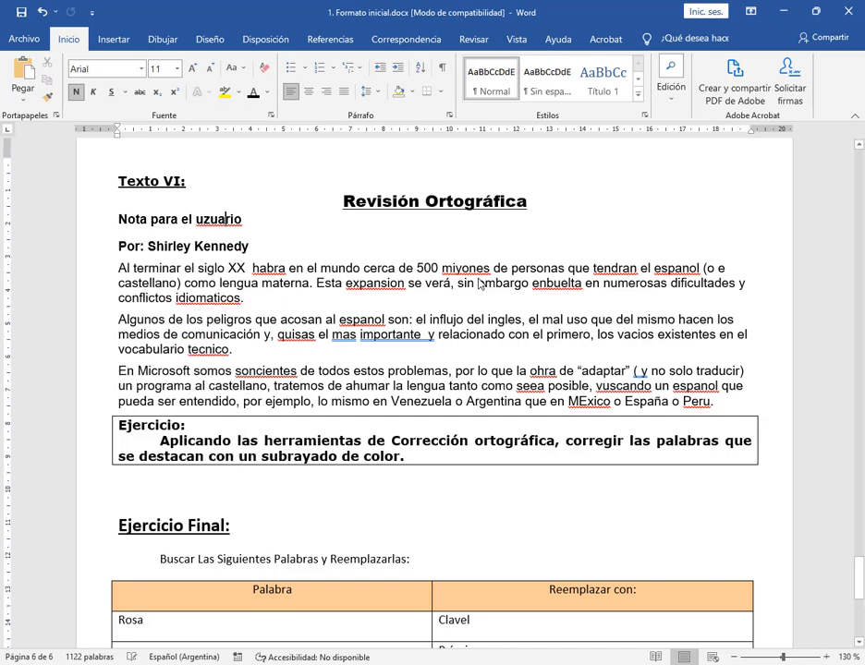
right_click(641, 378)
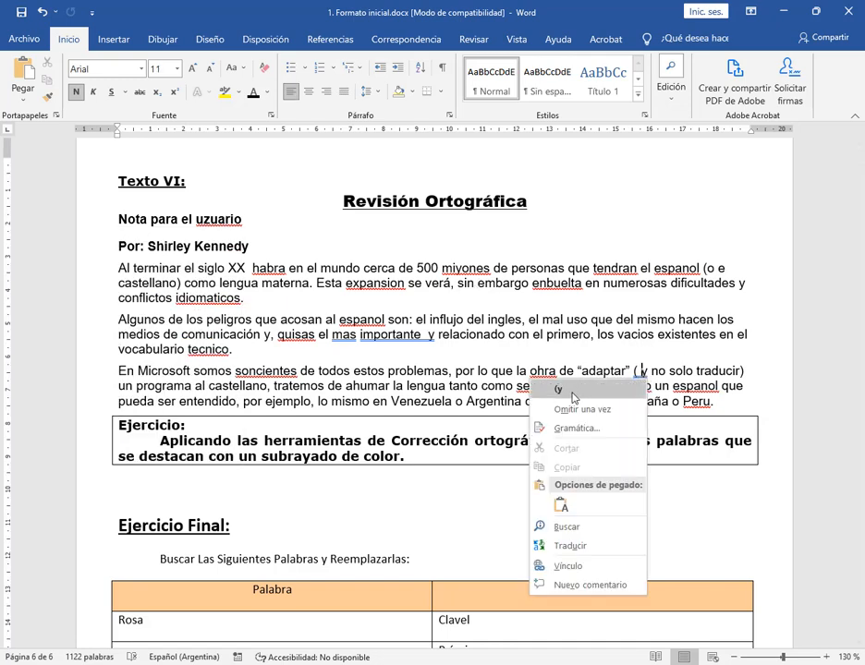
left_click(678, 376)
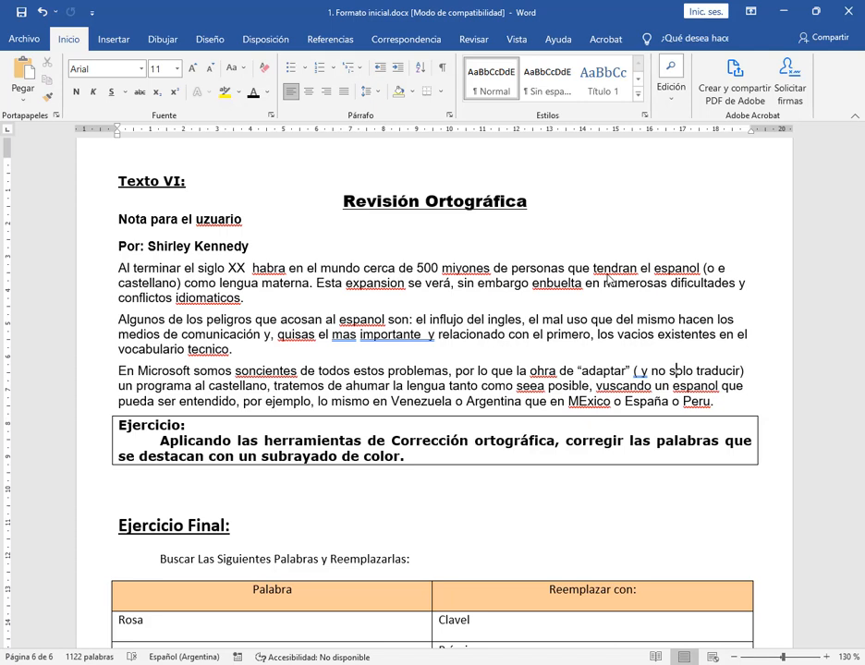
left_click(714, 410)
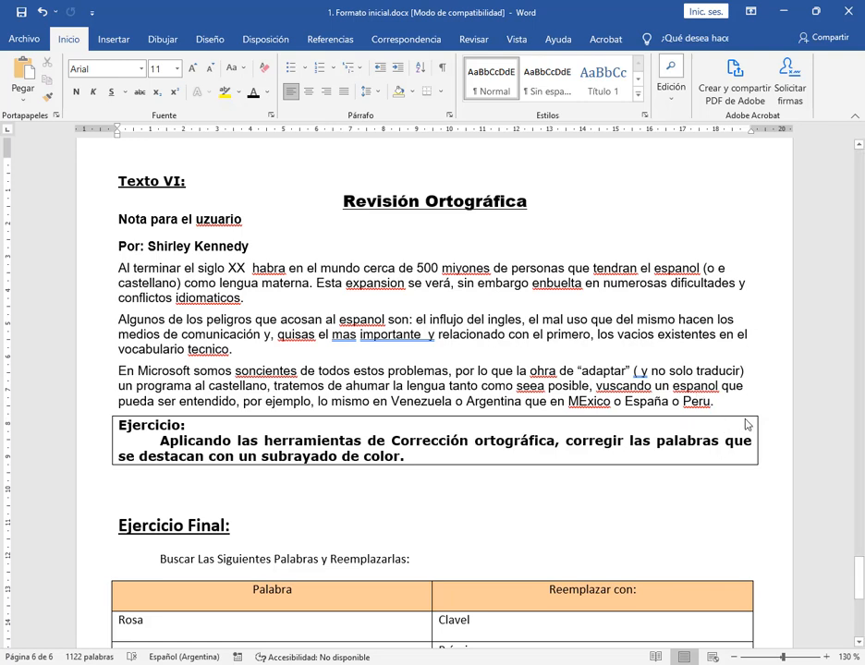
Add a short English sentence stating a first name on a new line below Texto VI's last paragraph
key("Return")
type("M")
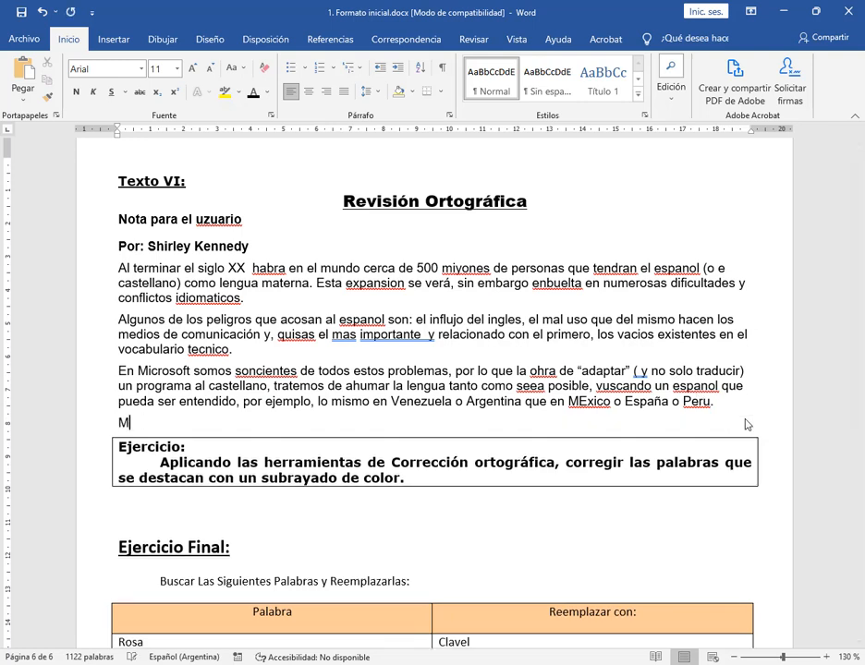
type("y name is Paula")
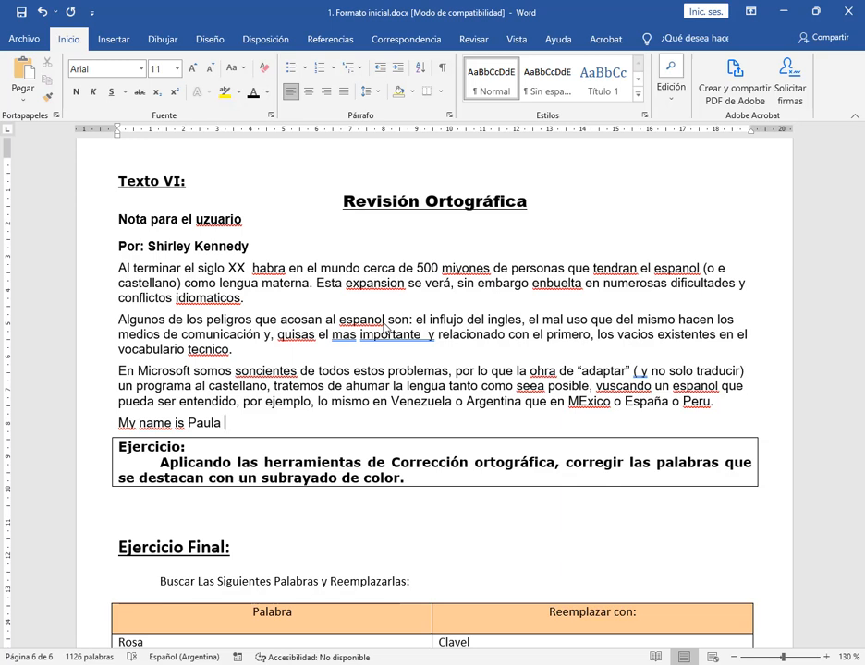
Set the proofing language of the added English sentence to Inglés (Estados Unidos)
left_click(109, 428)
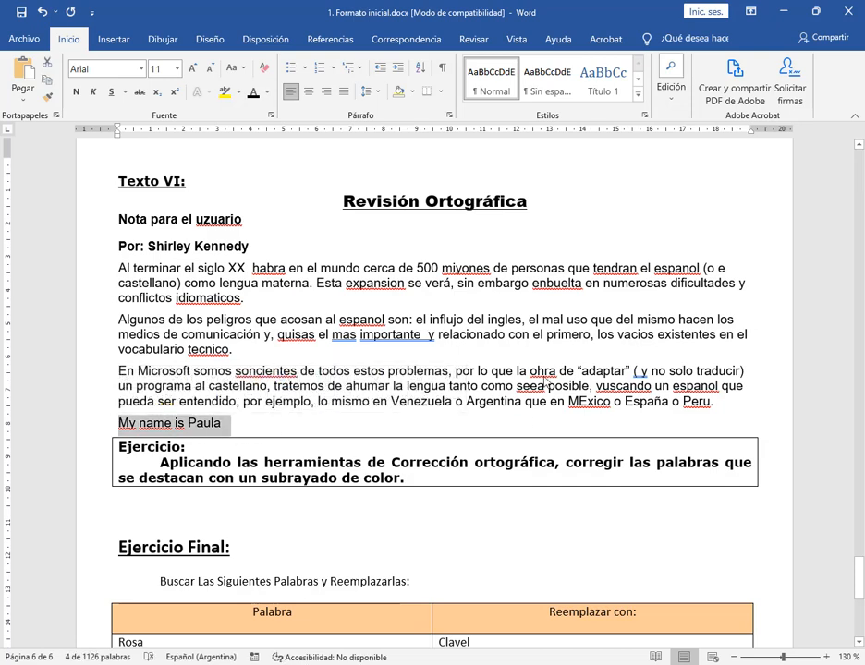
left_click(473, 41)
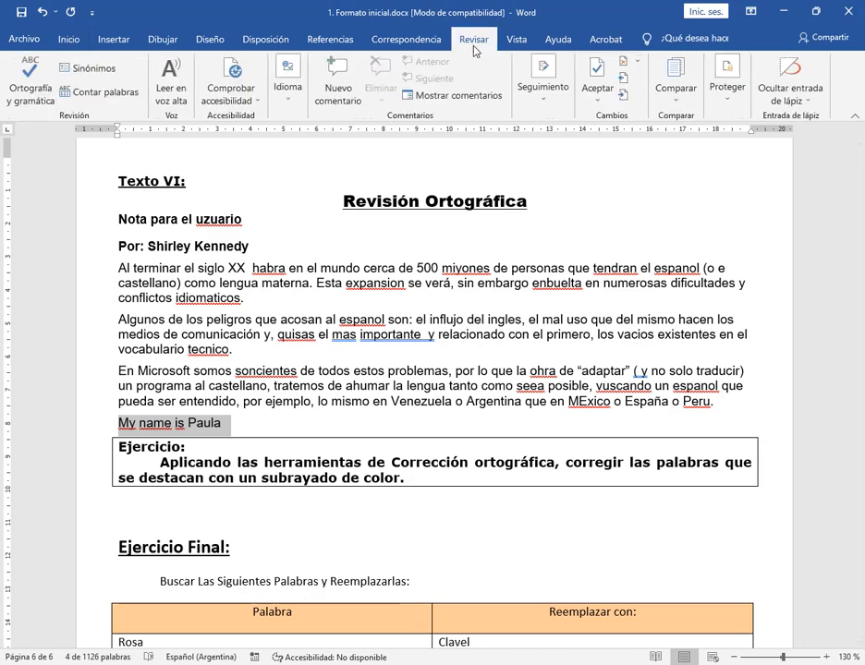
left_click(286, 92)
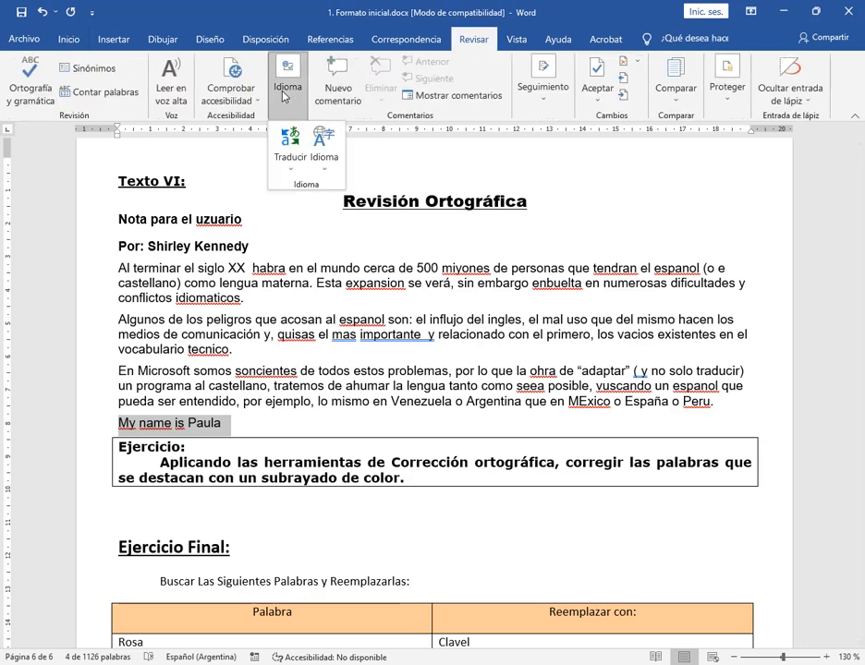
left_click(325, 157)
left_click(328, 186)
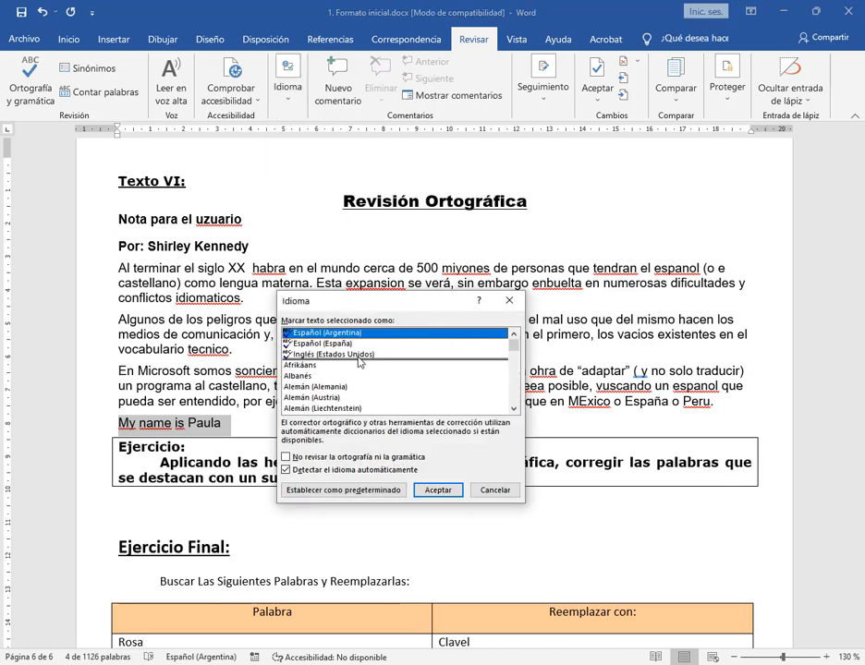
left_click(318, 355)
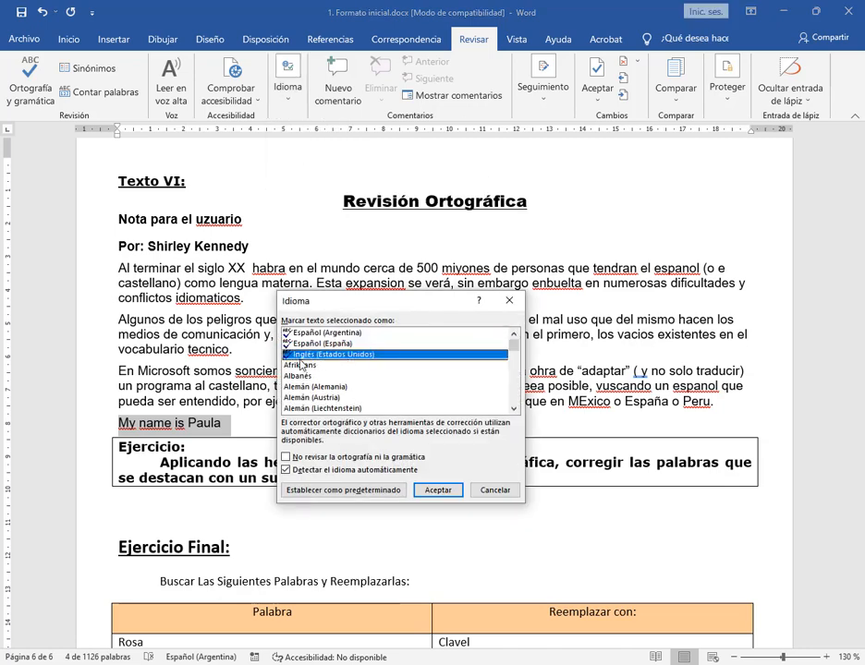
left_click(437, 490)
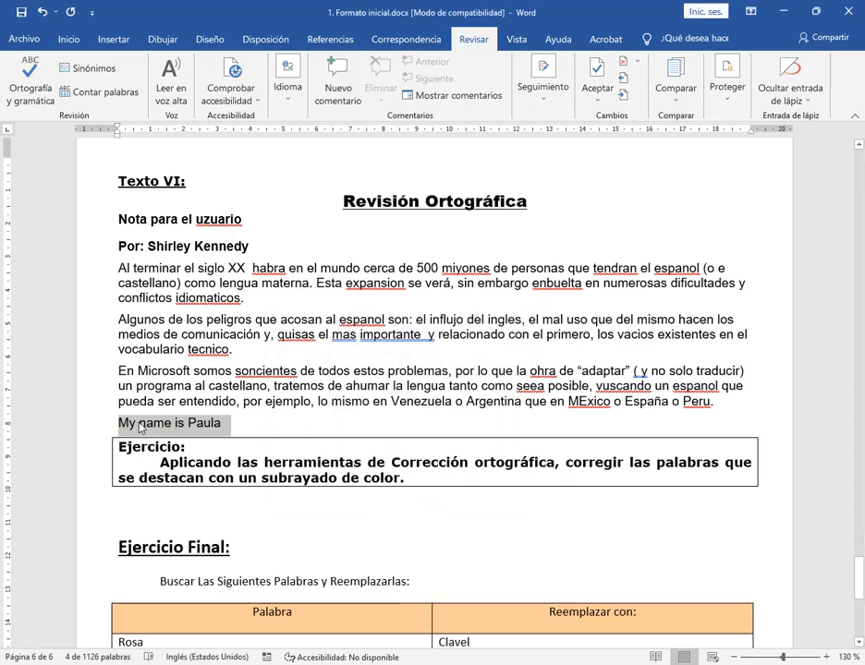
Delete the English sentence and its line below Texto VI's last paragraph
left_click(234, 427)
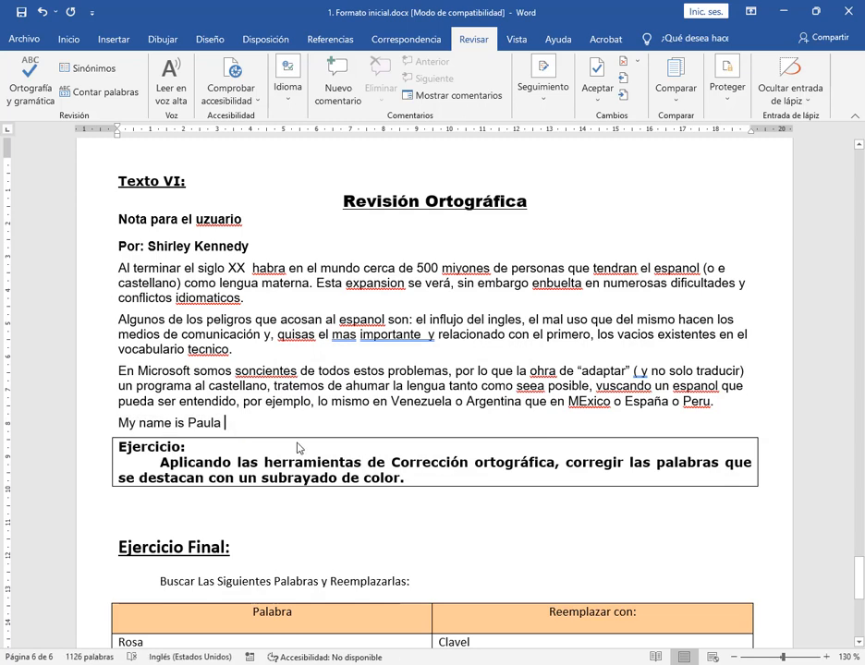
key("Left")
key("Left")
key("Left")
key("Left")
left_click(92, 427)
key("Delete")
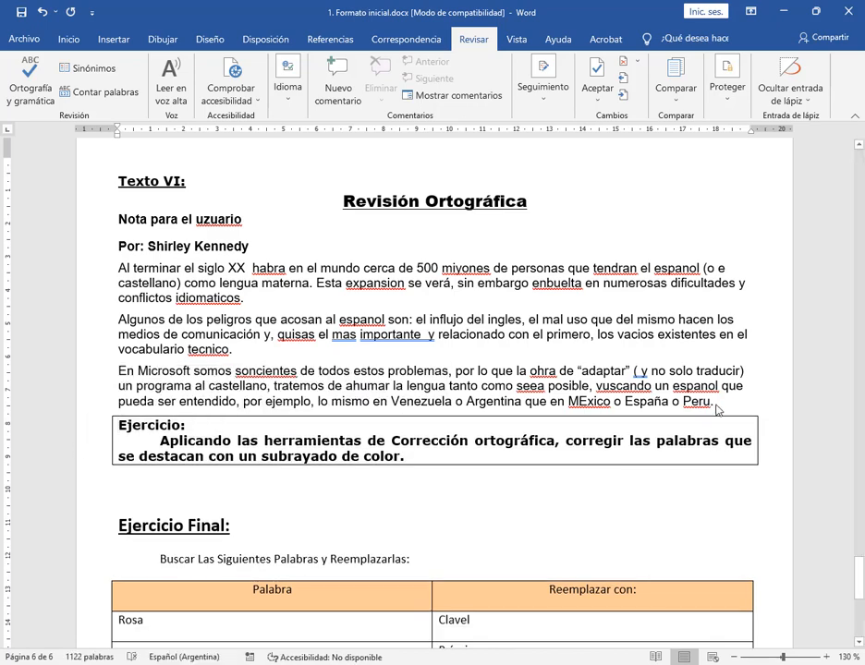
left_click(722, 407)
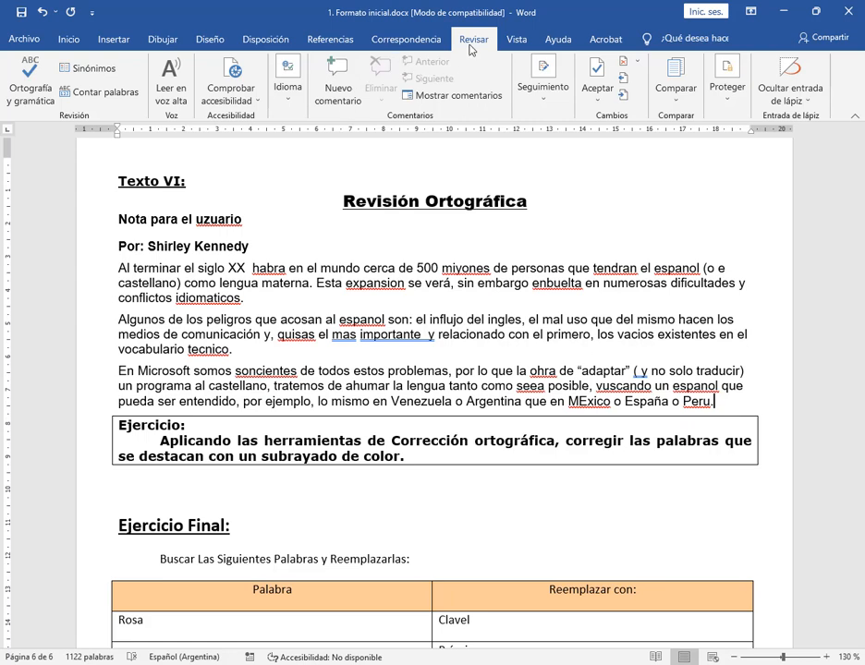
left_click(287, 92)
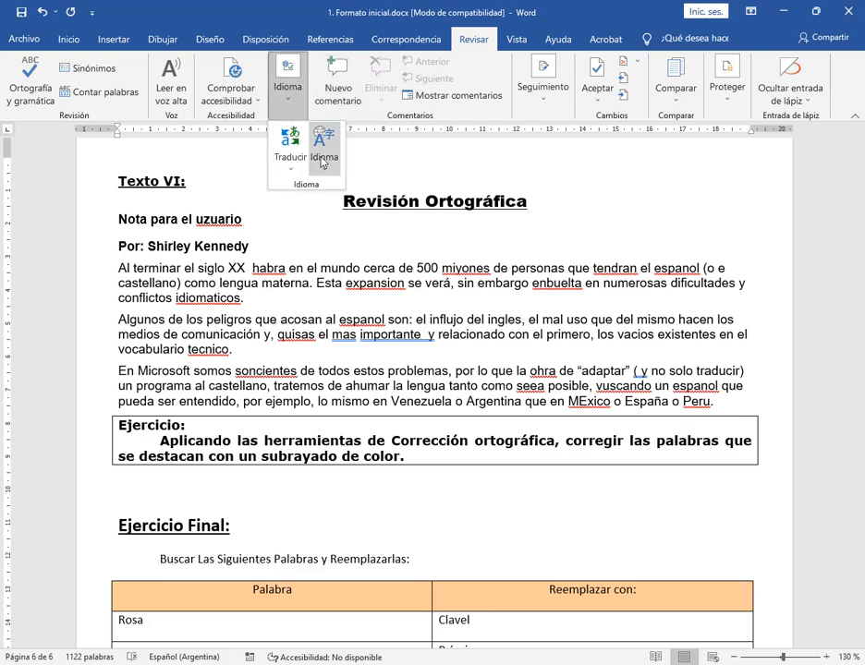
left_click(322, 155)
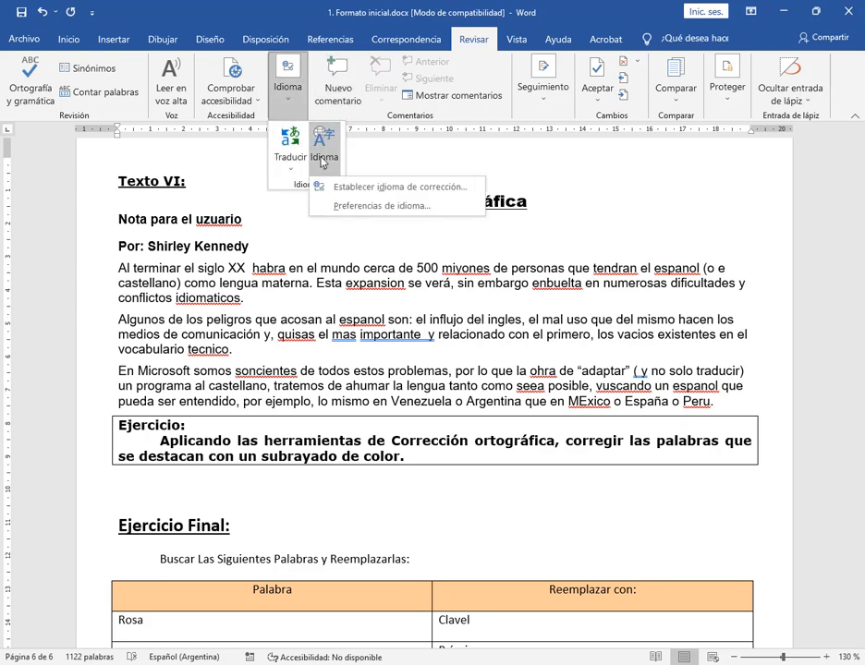
left_click(369, 188)
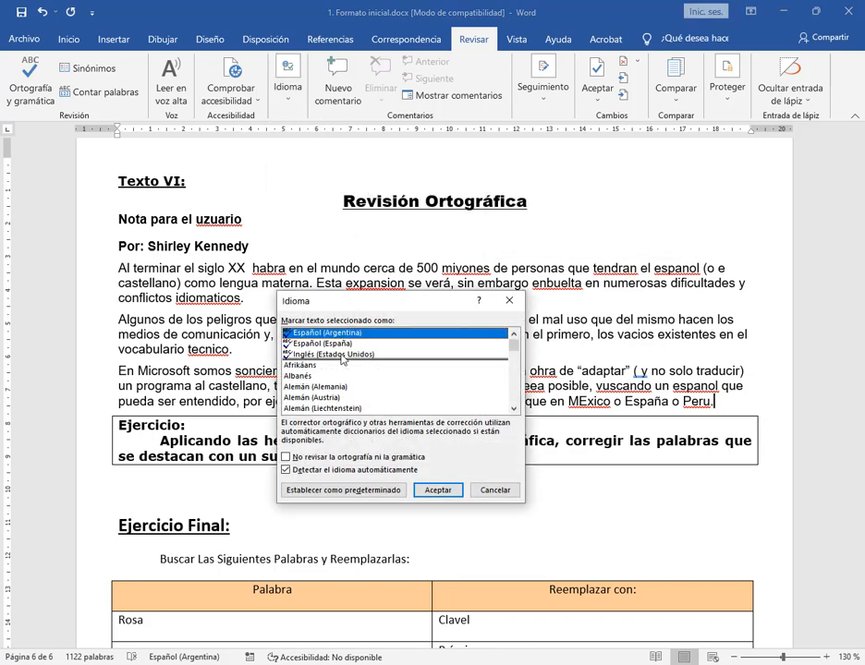
left_click(340, 355)
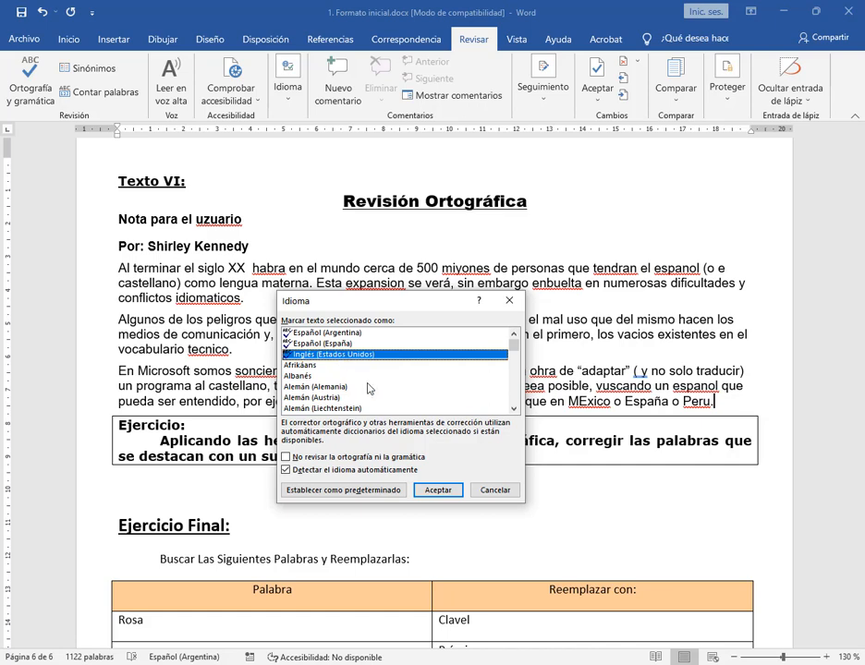
left_click(495, 491)
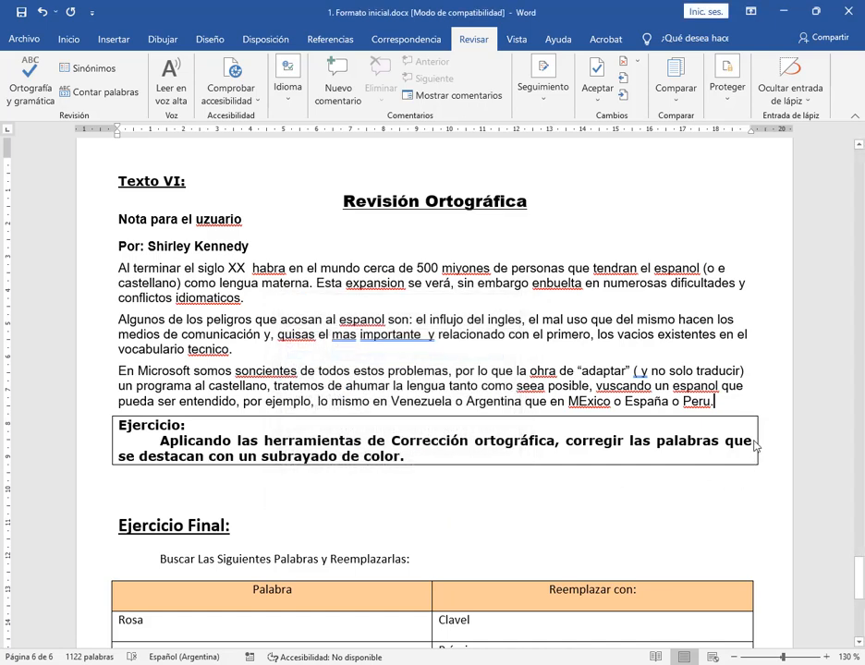
Examine the spelling suggestions for flagged words in Texto VI such as uzuario, habra, miyones and expansion without applying any
left_click(245, 219)
right_click(229, 224)
left_click(280, 248)
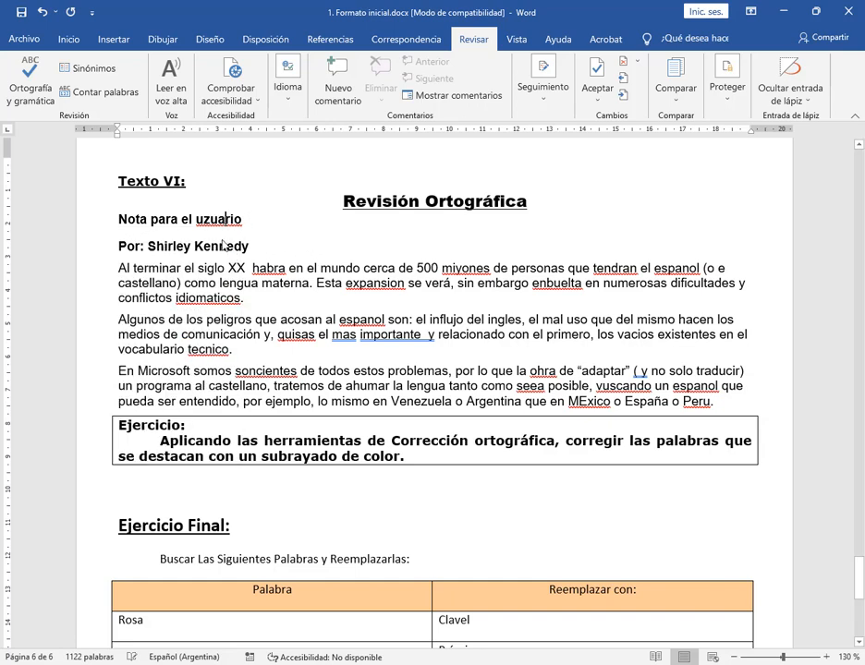
right_click(268, 275)
key("Escape")
right_click(468, 273)
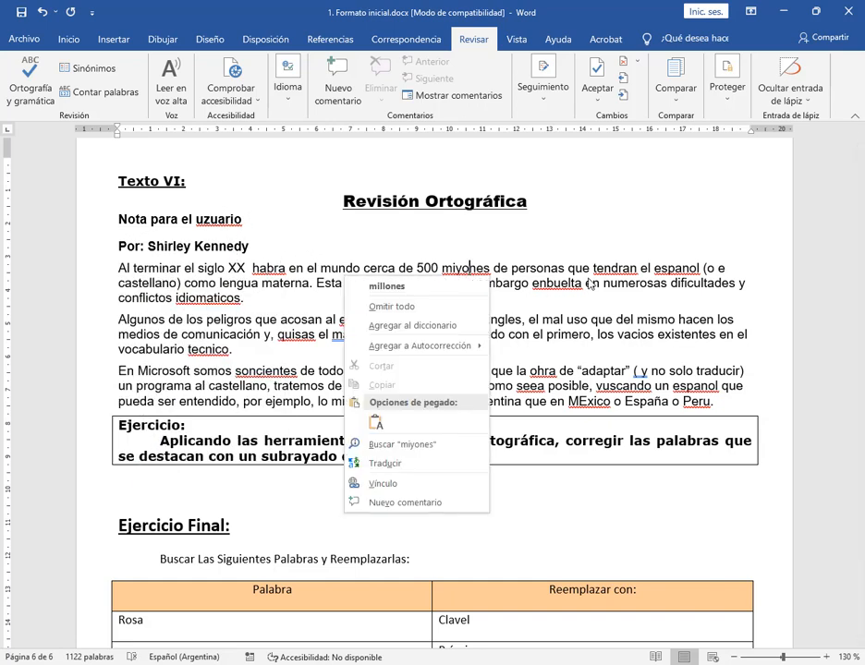
right_click(620, 270)
right_click(684, 270)
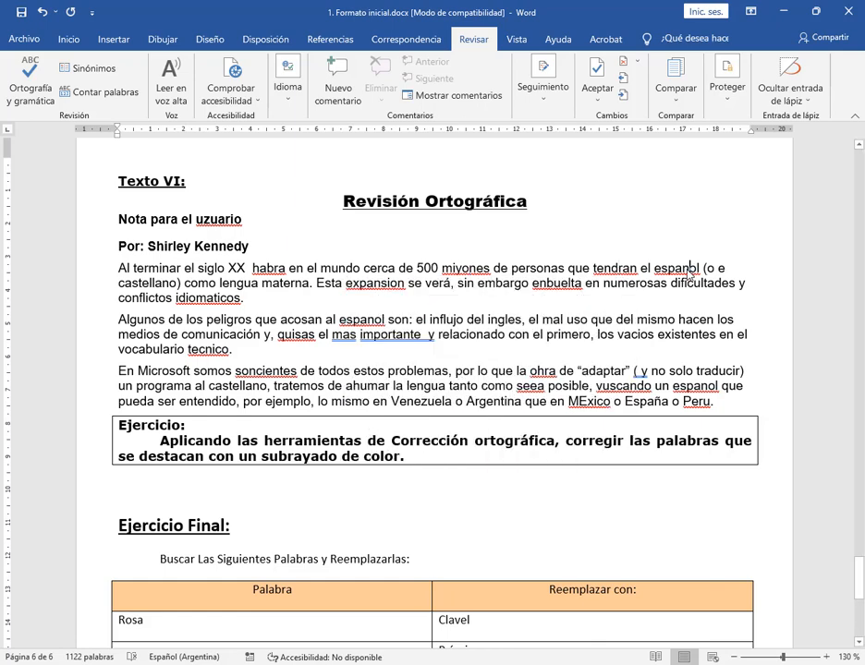
right_click(382, 283)
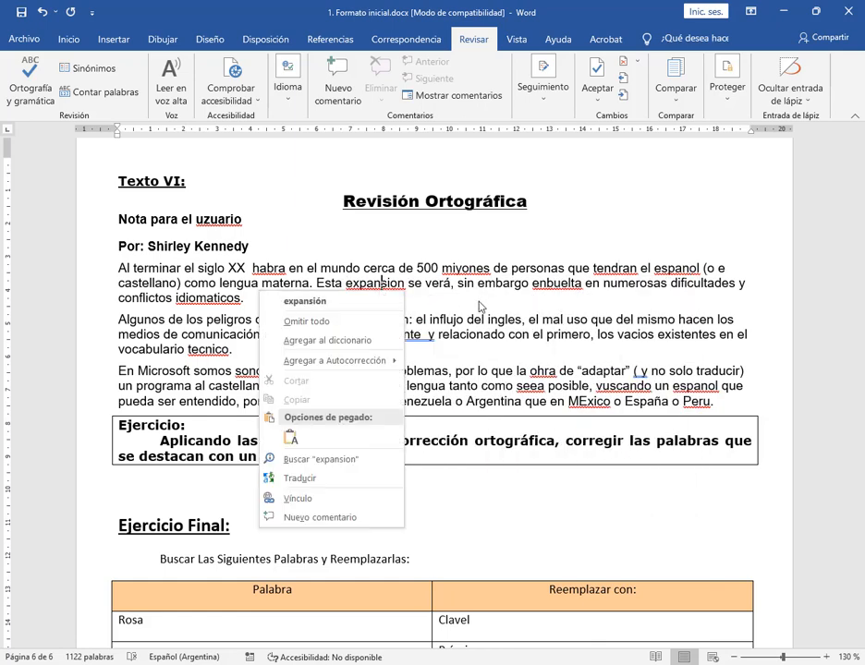
Replace uzuario with the suggested spelling usuario in Texto VI's “Nota para el” line
left_click(224, 222)
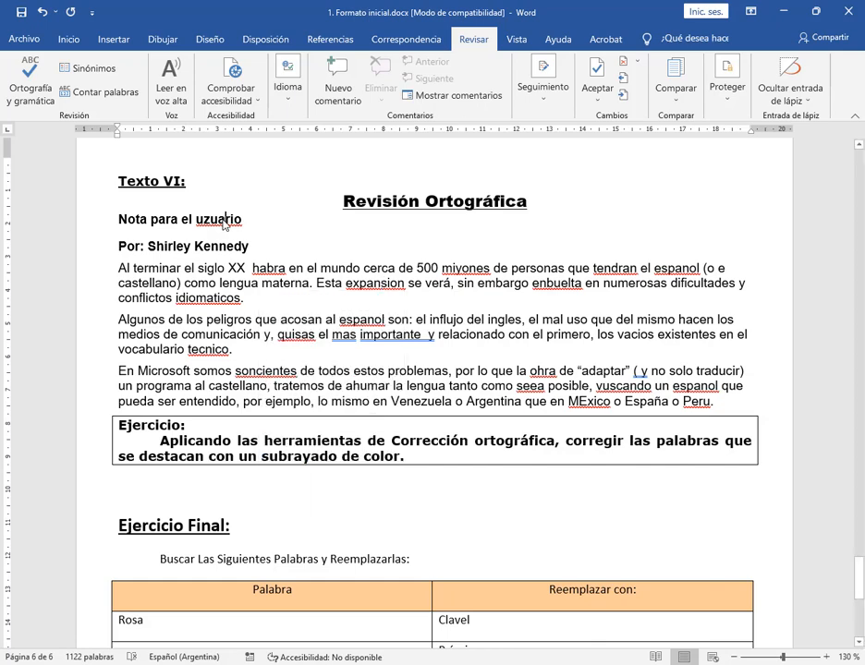
right_click(226, 220)
left_click(137, 238)
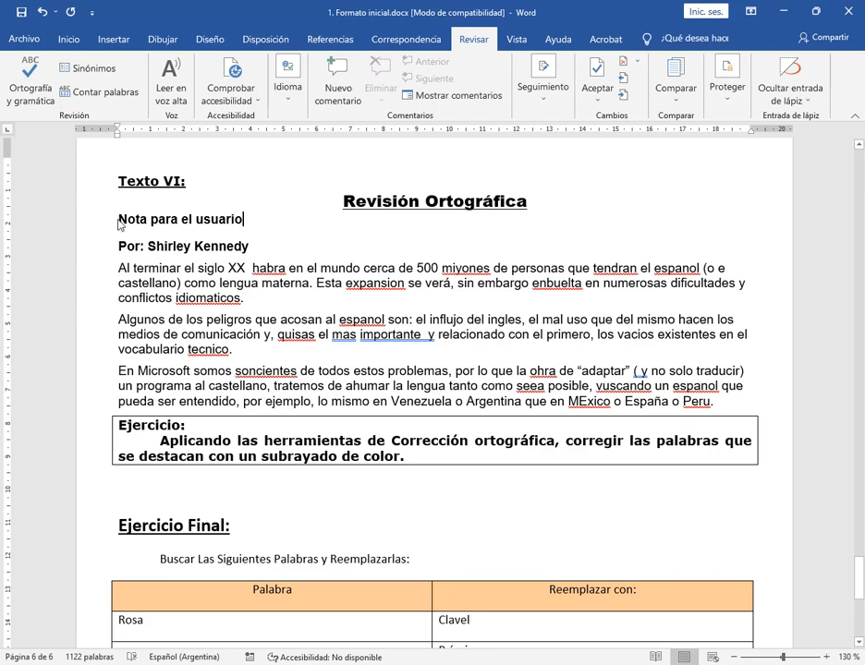
Run the spelling and grammar check on Texto VI's note and paragraphs, correcting habra to habrá and miyones to millones
left_click_drag(118, 219, 761, 405)
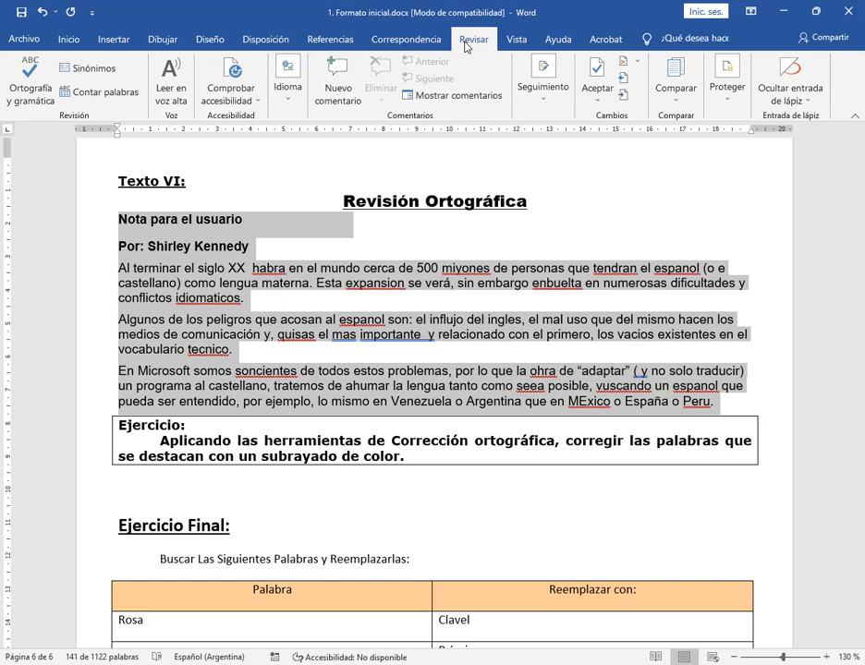
left_click(17, 90)
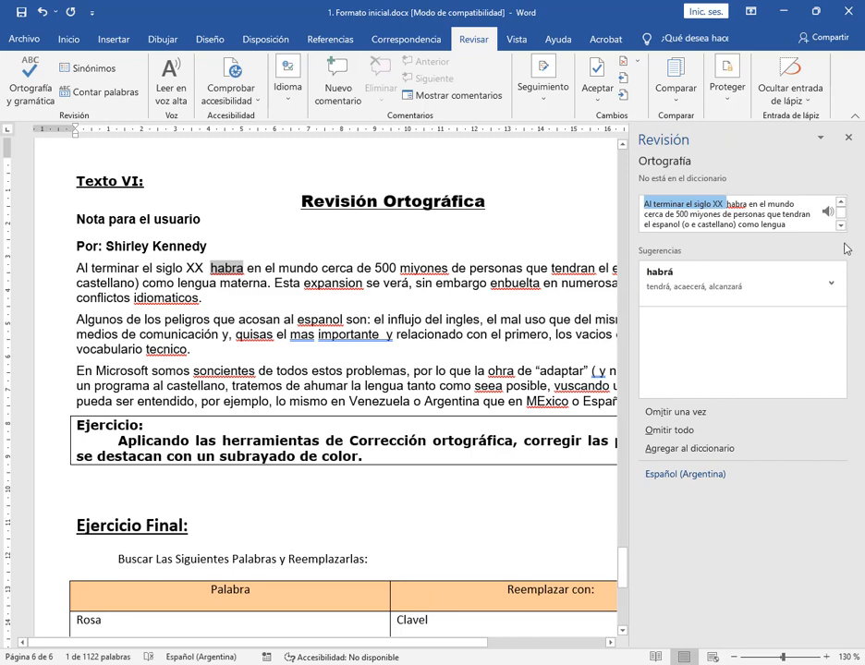
left_click(680, 282)
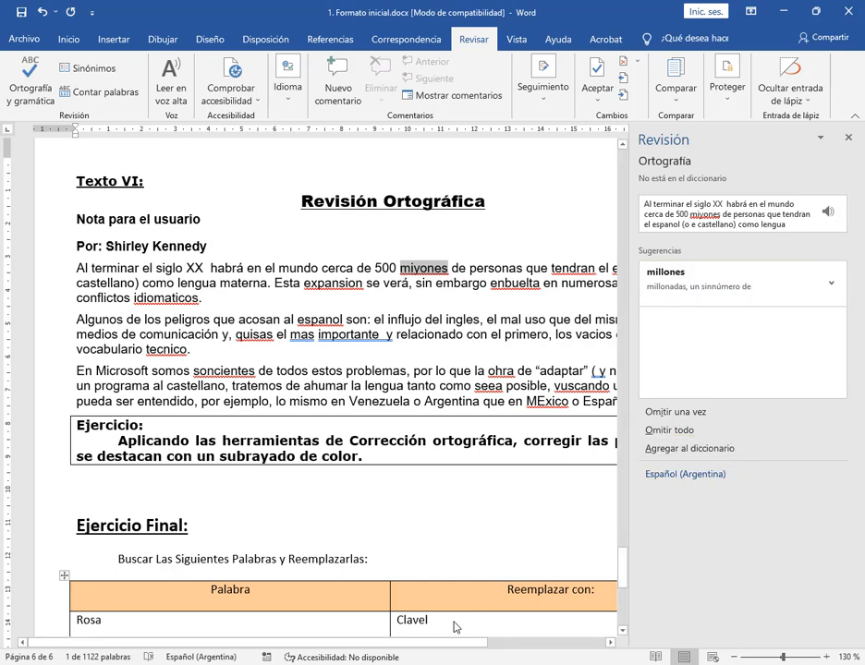
left_click_drag(464, 644, 510, 660)
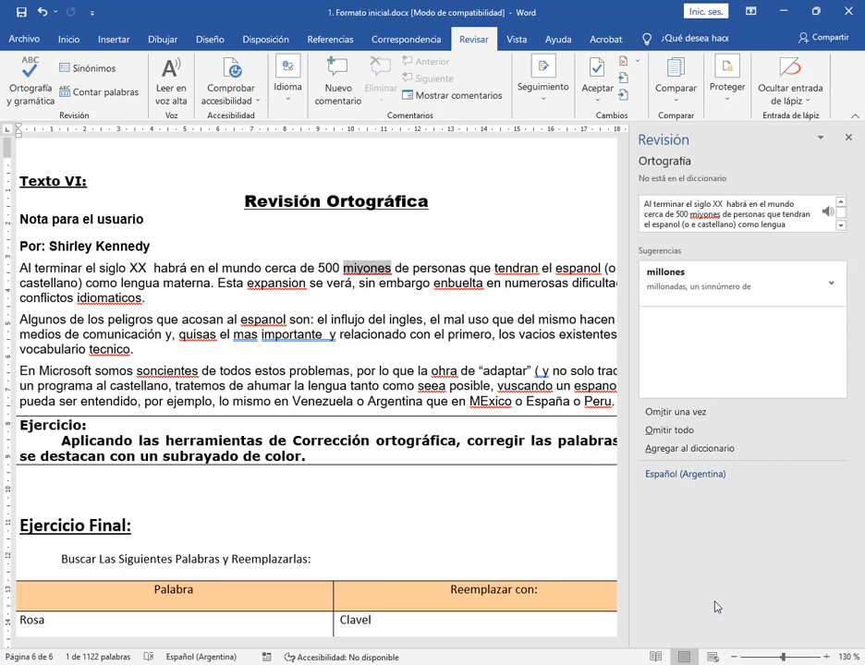
left_click(707, 278)
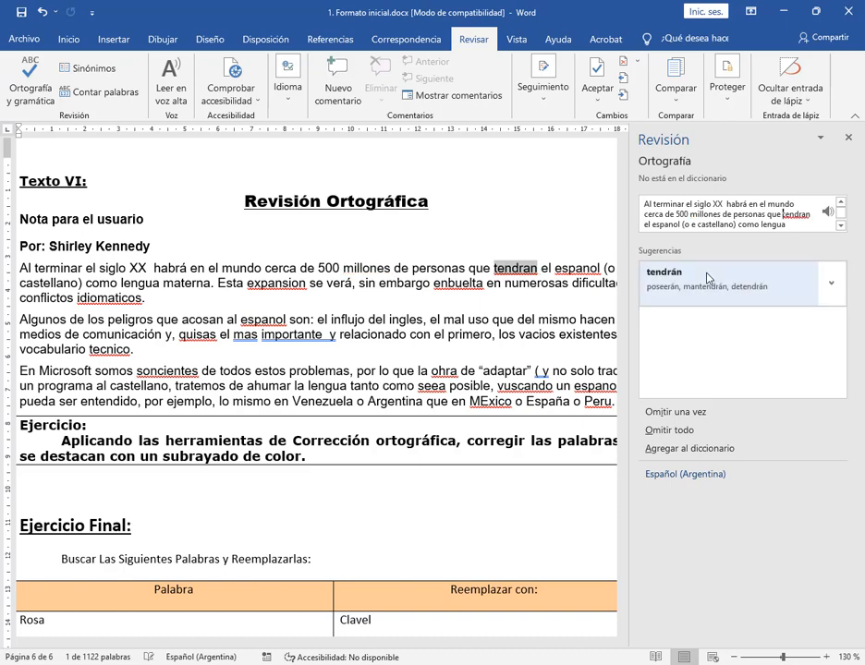
Accept the corrections tendrán, español, single-spaced “XX habrá”, expansión and envuelta in Texto VI's first paragraph
left_click(737, 657)
left_click(736, 657)
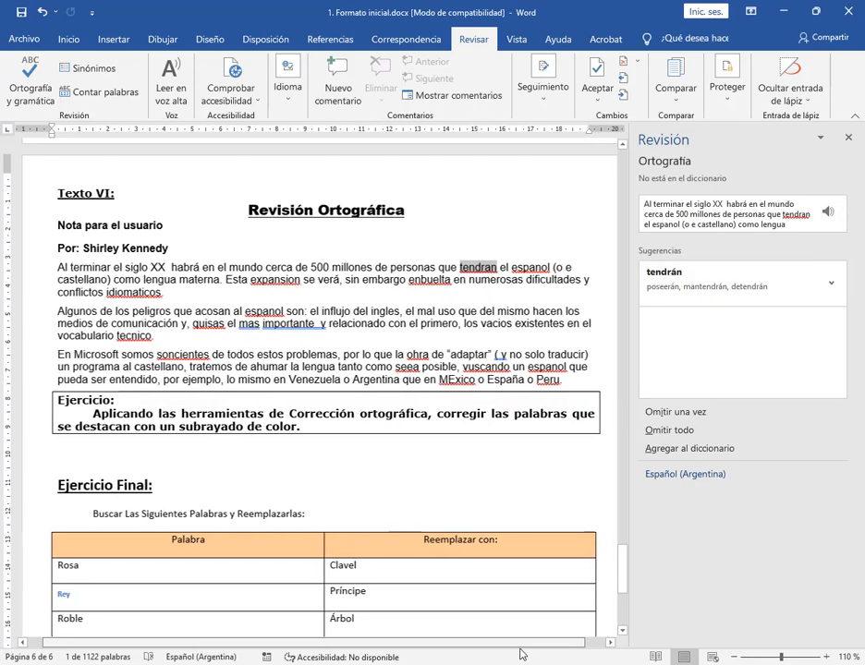
left_click(677, 279)
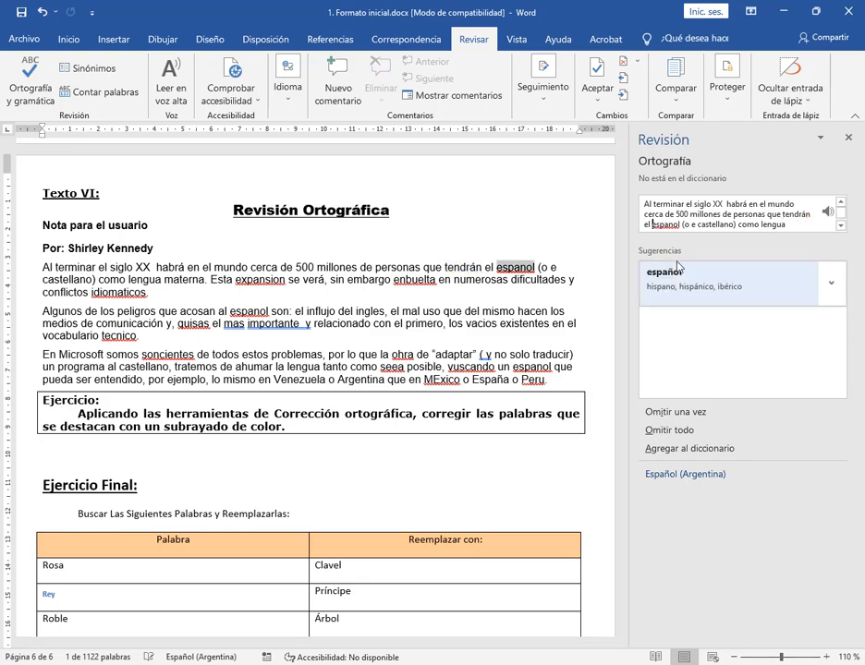
left_click(678, 279)
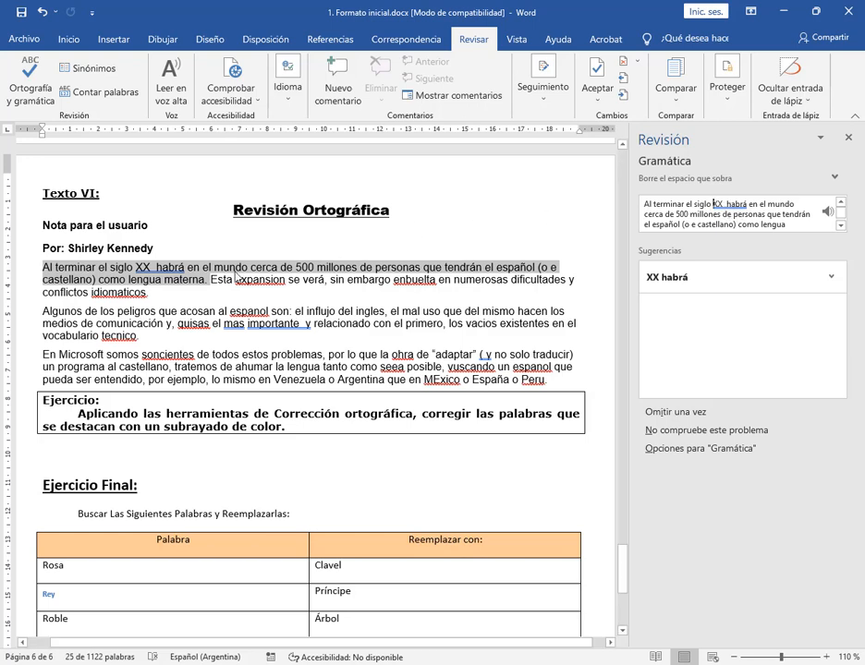
left_click(660, 278)
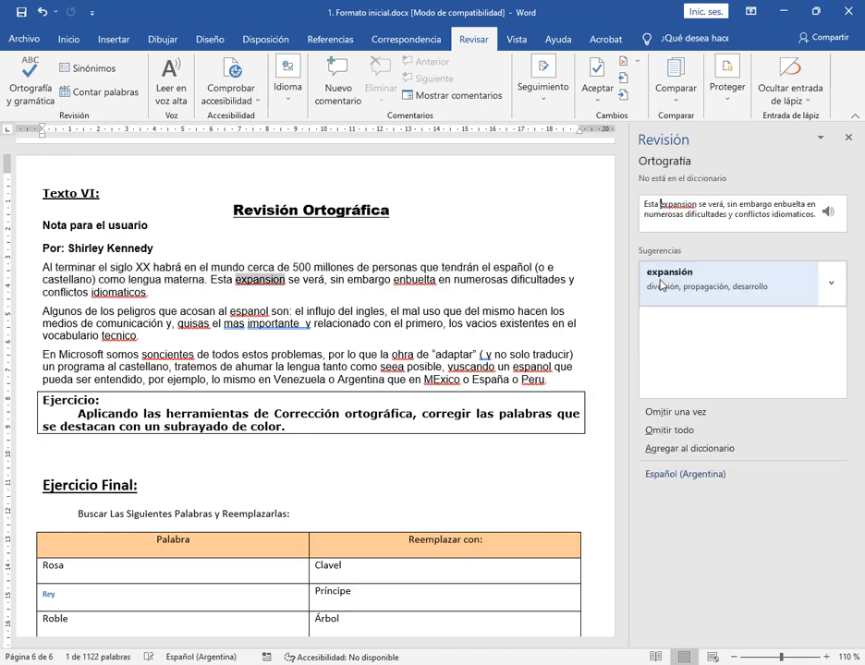
left_click(728, 287)
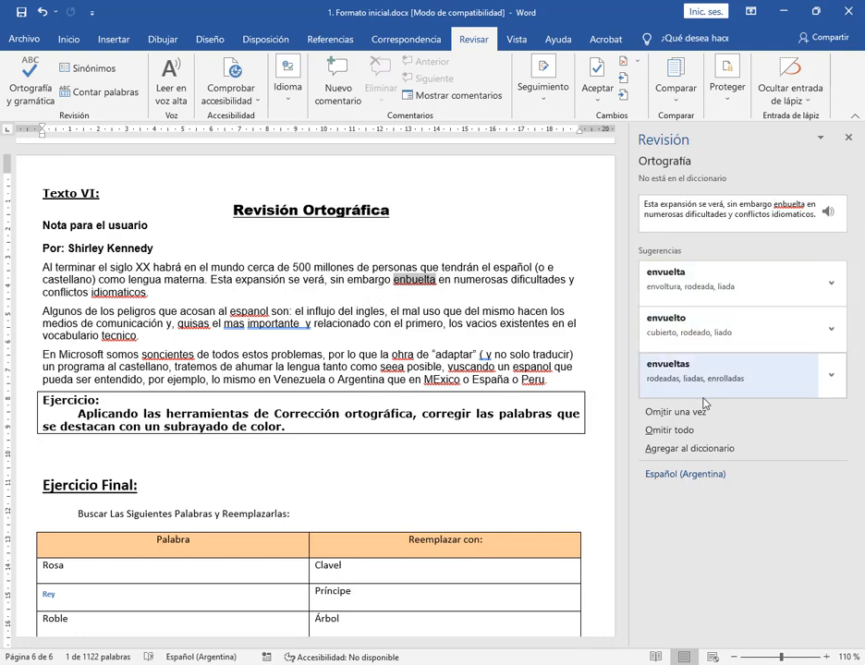
left_click(672, 276)
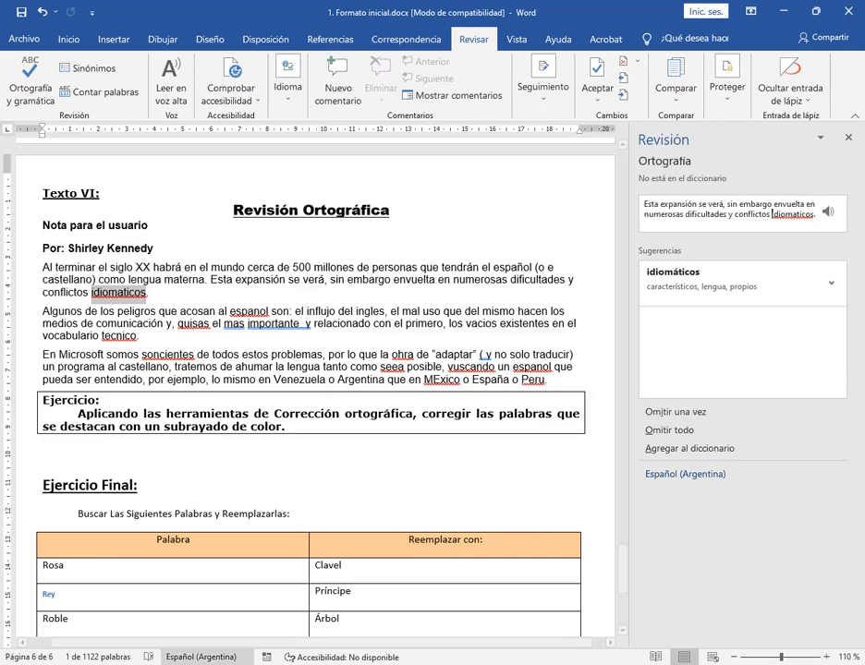
Switch to the Google Meet call, admit the participant waiting to join, and return to the Word document
left_click(167, 664)
left_click(128, 633)
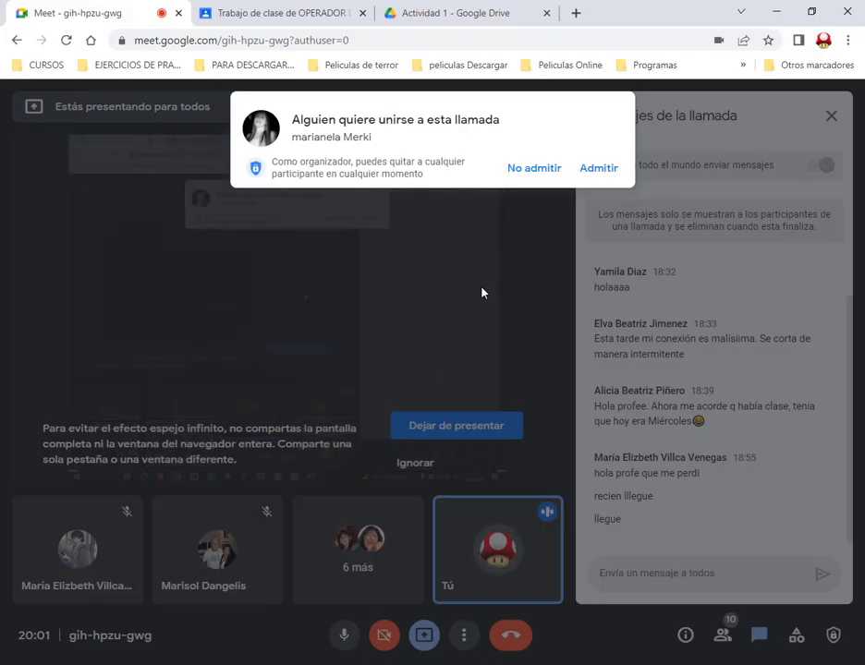
left_click(597, 169)
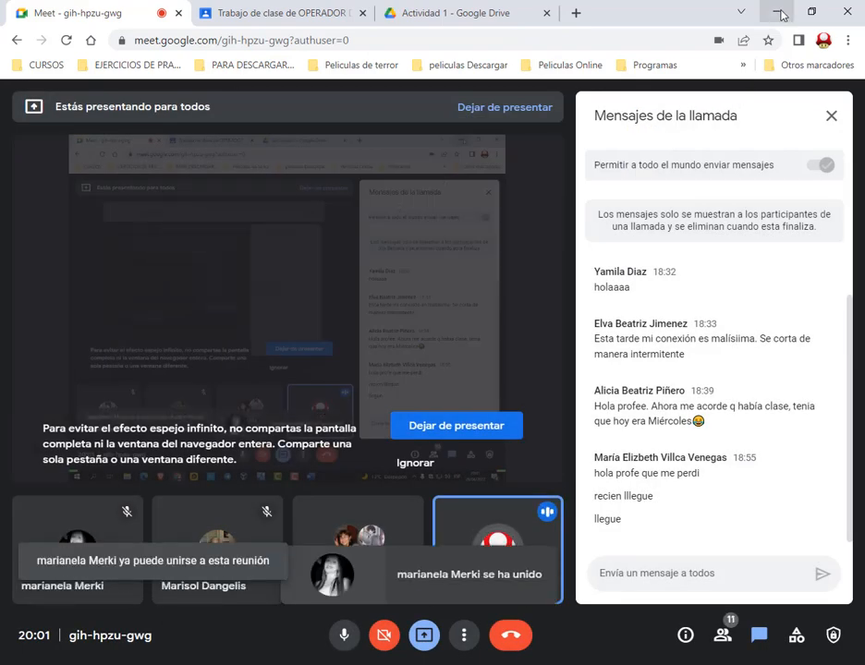
left_click(781, 14)
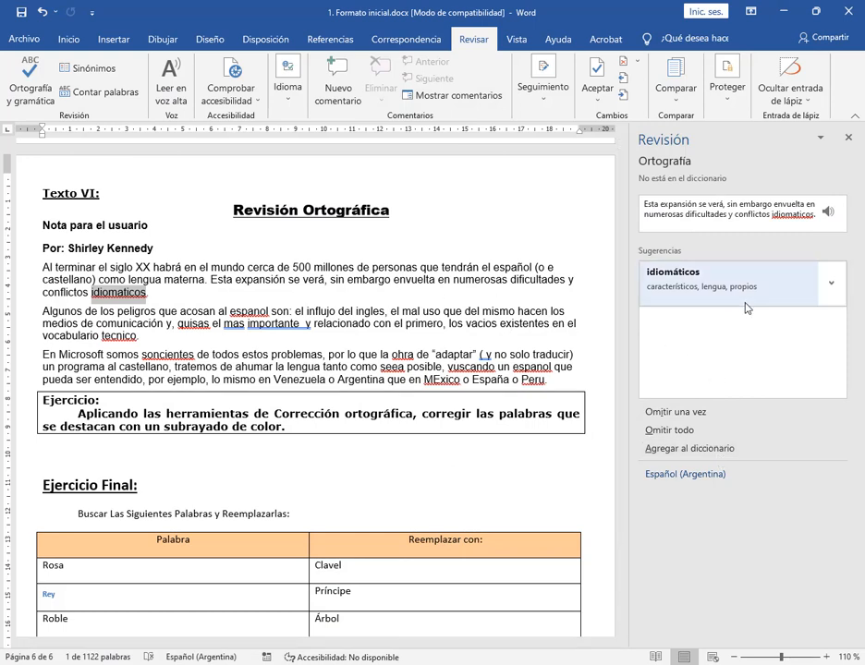
Accept idiomáticos, “embargo,”, español, quizás, más, técnico and single-spaced “importante y” in Texto VI's first two paragraphs, ignoring the “del ingles” issue once
left_click(674, 293)
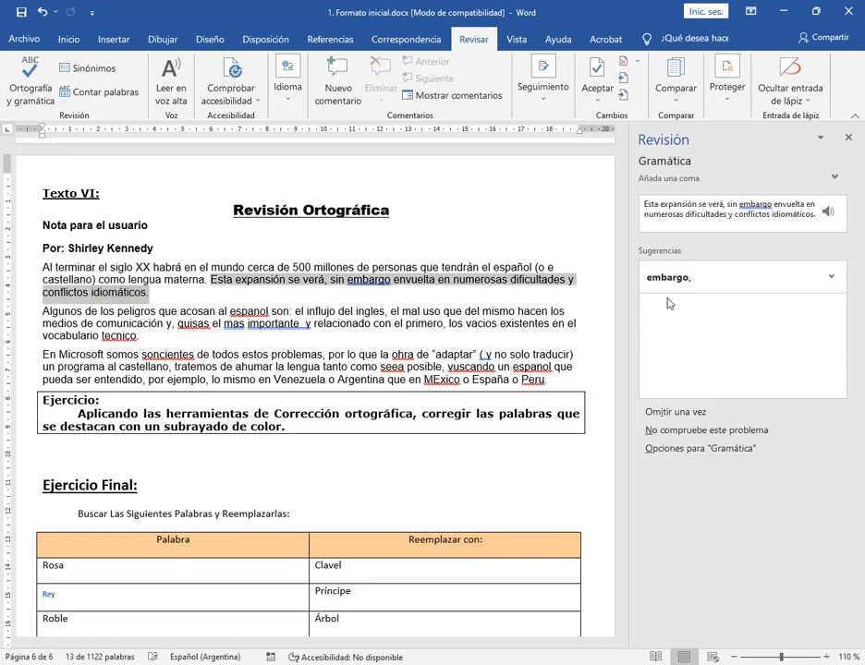
left_click(676, 295)
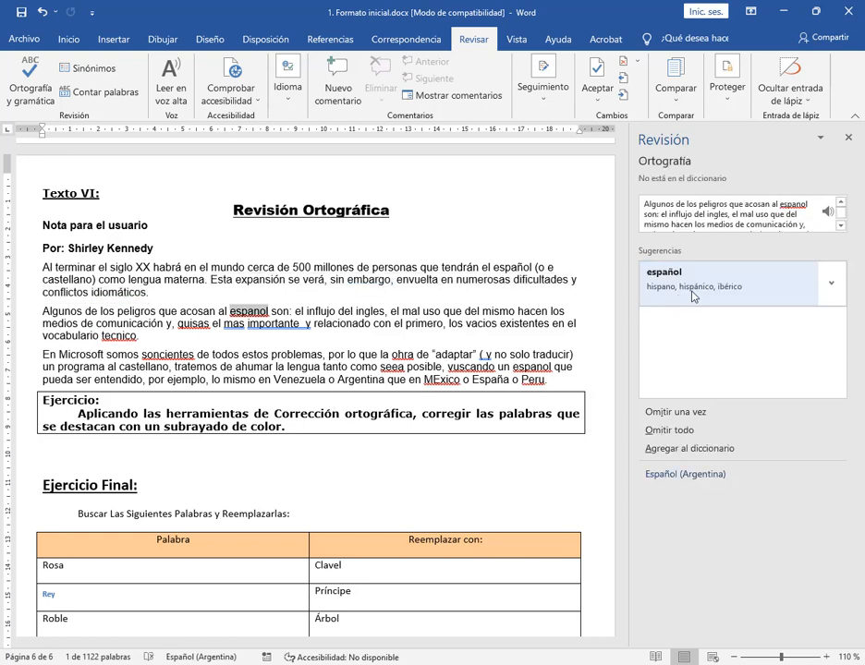
left_click(700, 294)
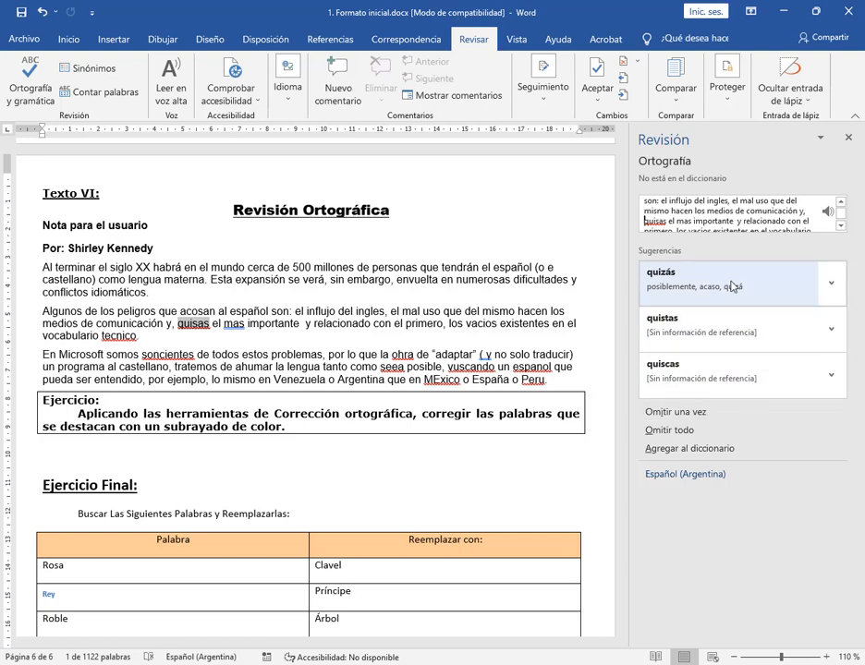
left_click(709, 285)
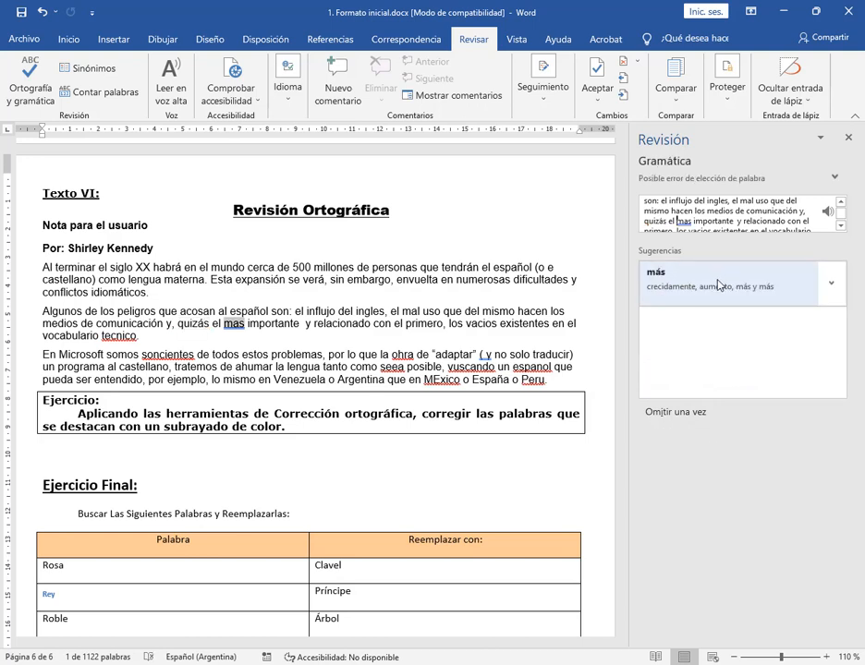
left_click(719, 285)
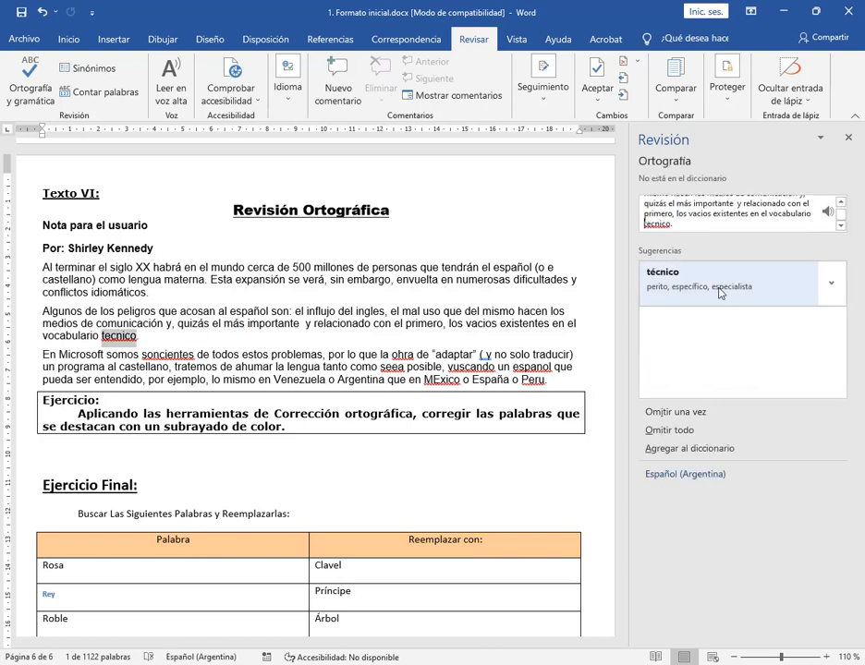
left_click(719, 288)
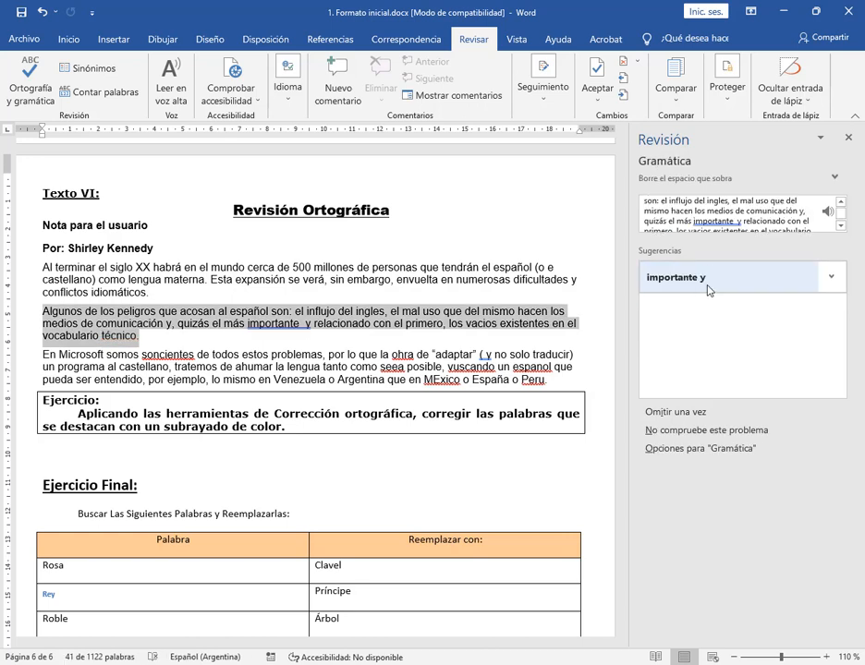
left_click(708, 290)
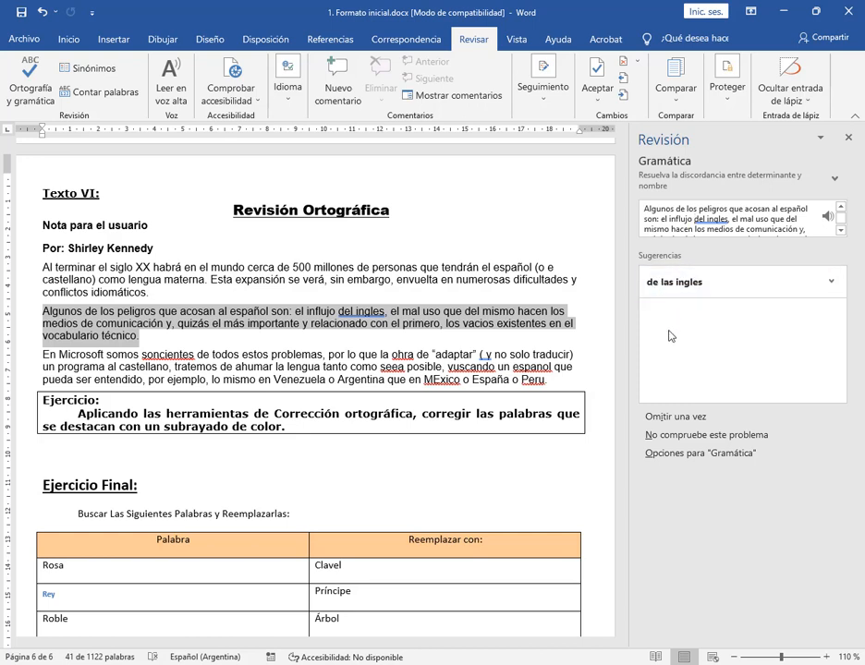
left_click(687, 416)
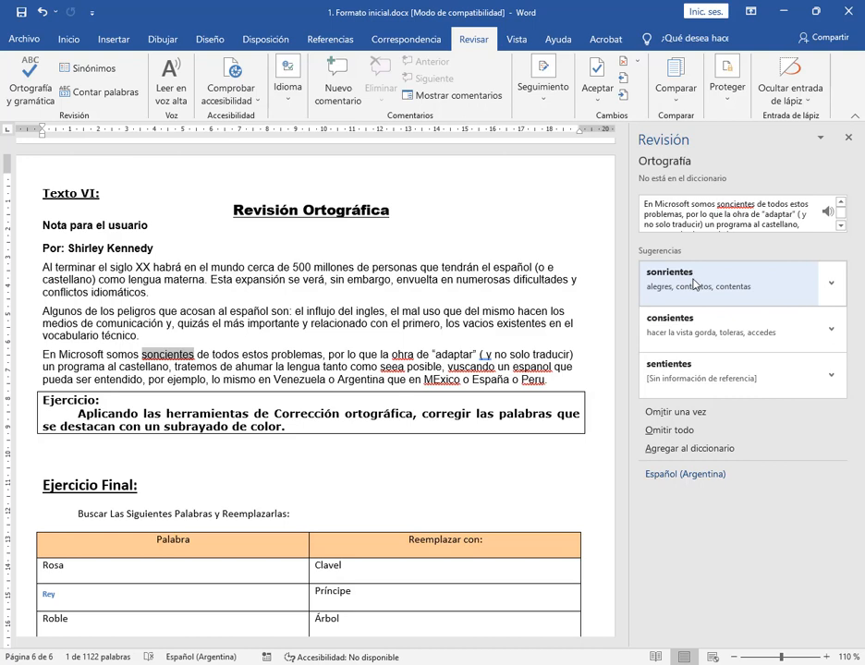
Accept the corrections conscientes, hora, sea, buscando, español, México, Perú and “(y” without a space in Texto VI's third paragraph
left_click(701, 325)
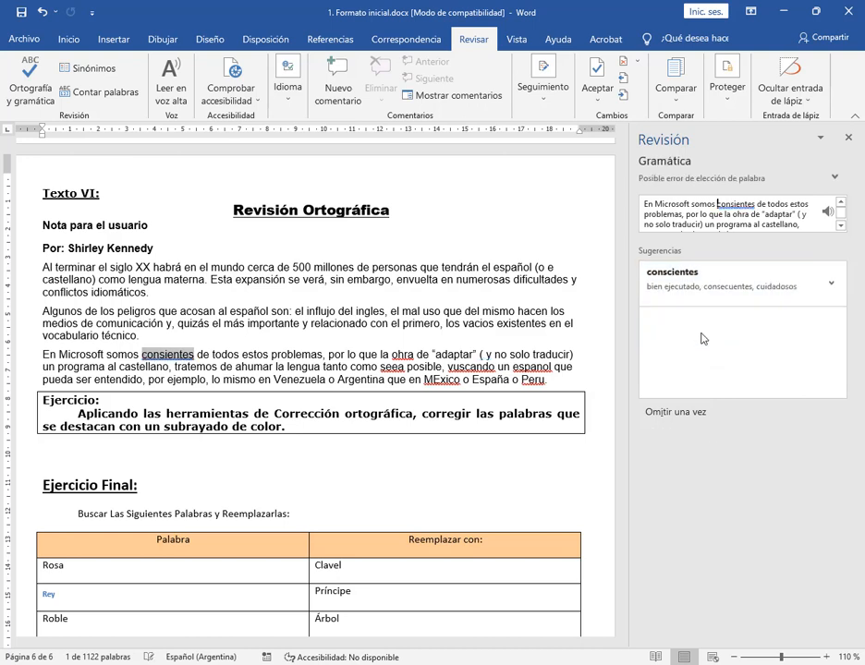
left_click(671, 286)
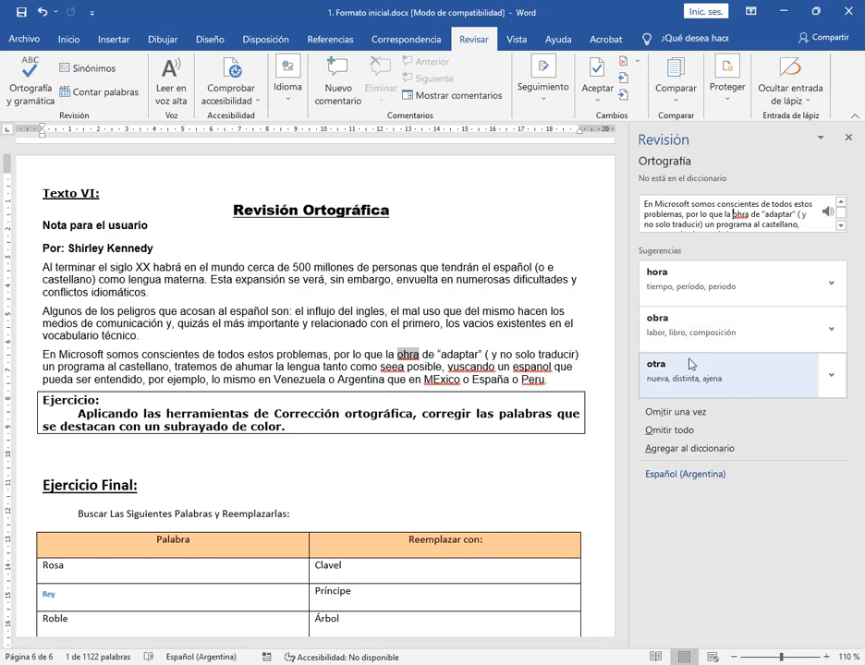
left_click(702, 282)
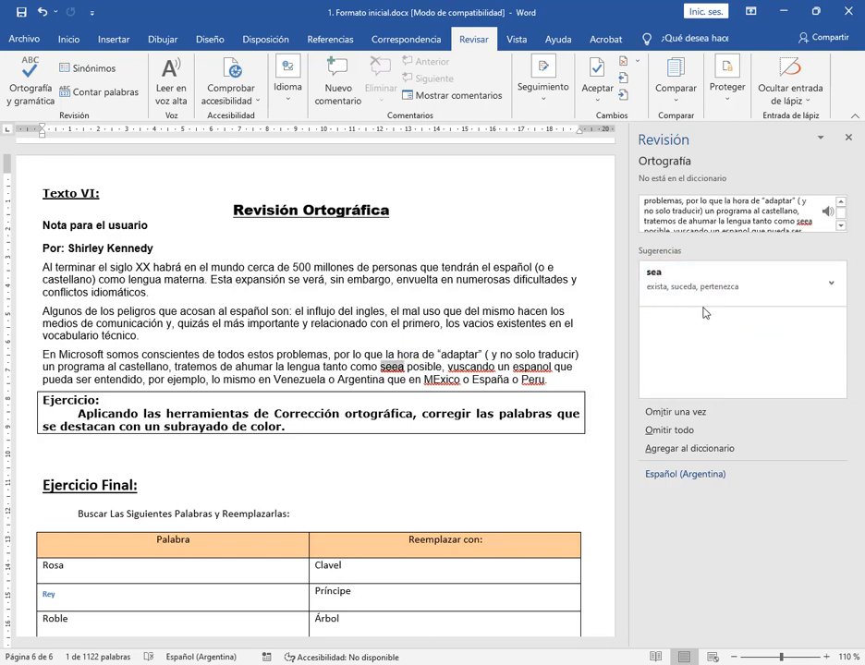
left_click(708, 289)
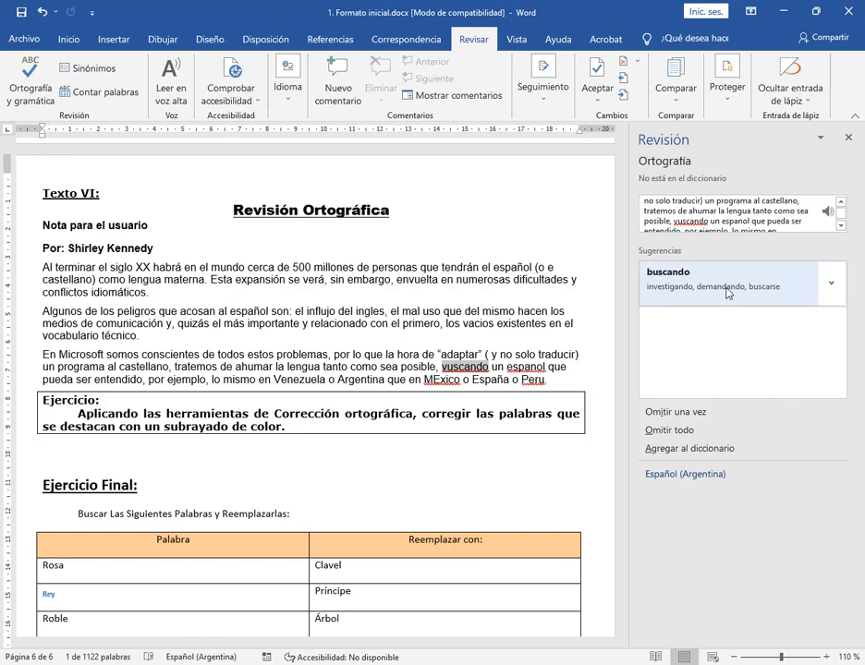
left_click(727, 293)
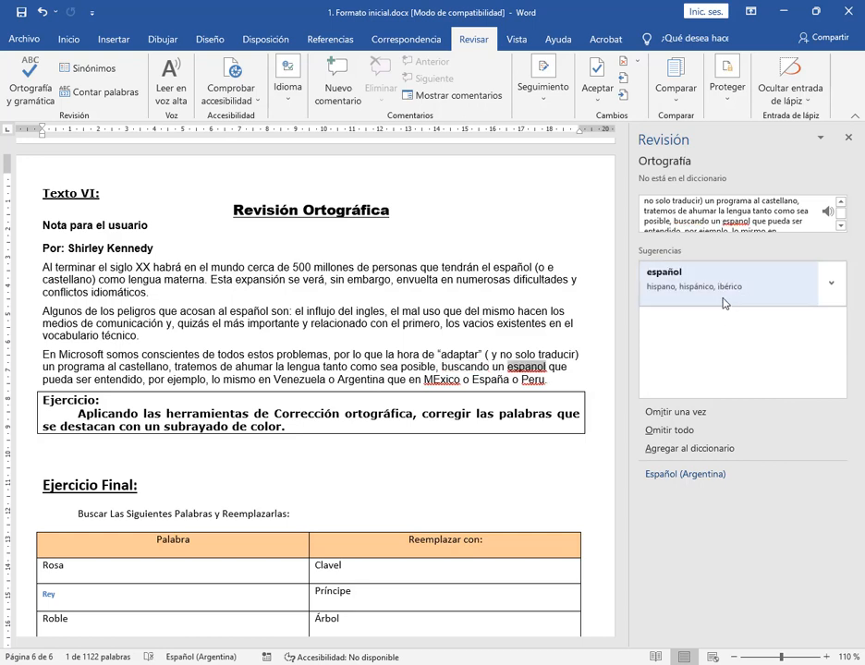
left_click(725, 303)
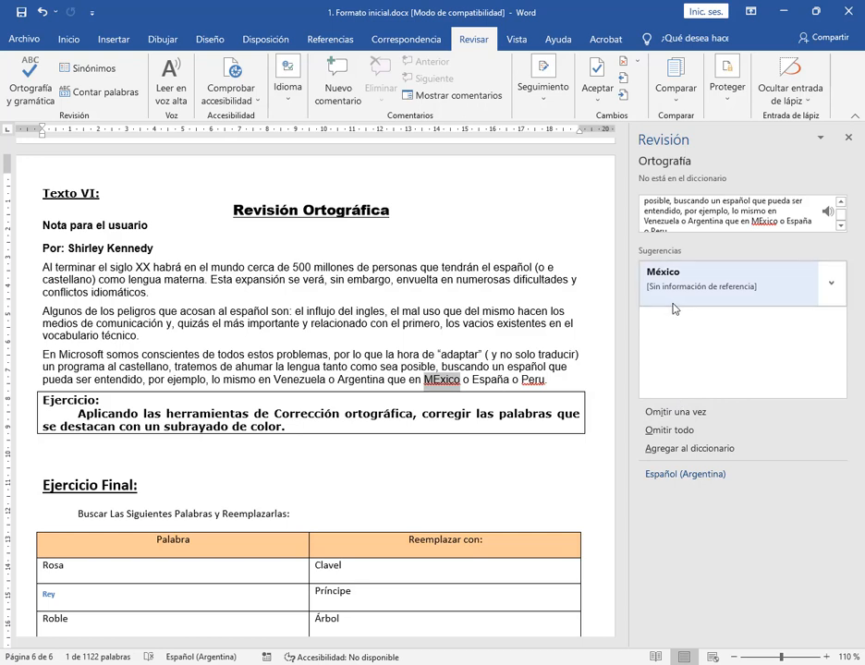
left_click(689, 280)
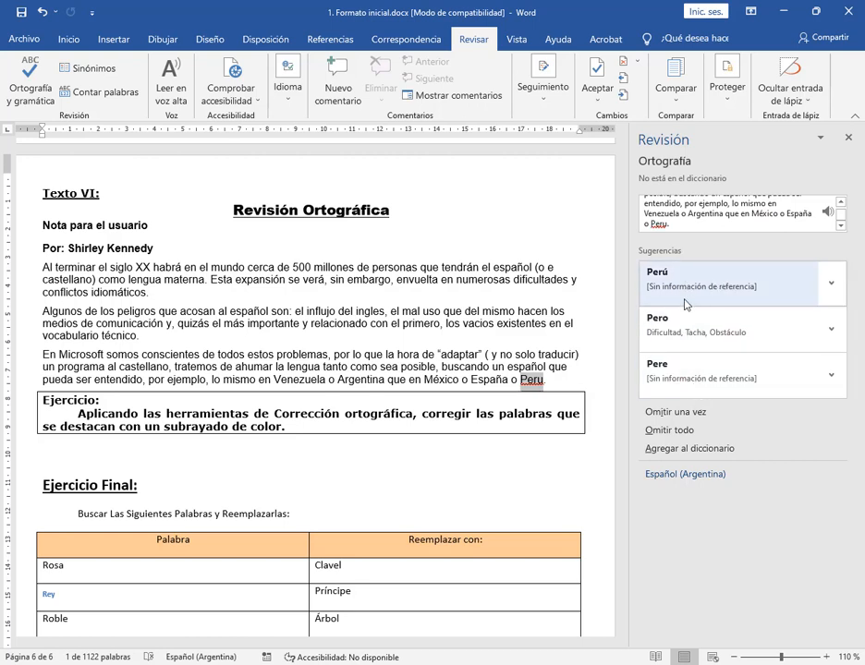
left_click(710, 286)
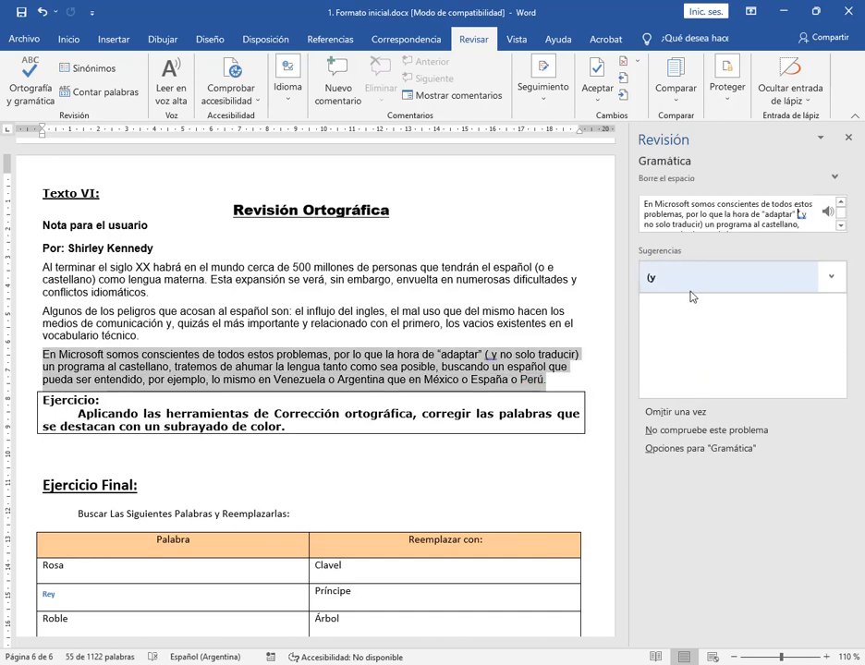
left_click(691, 292)
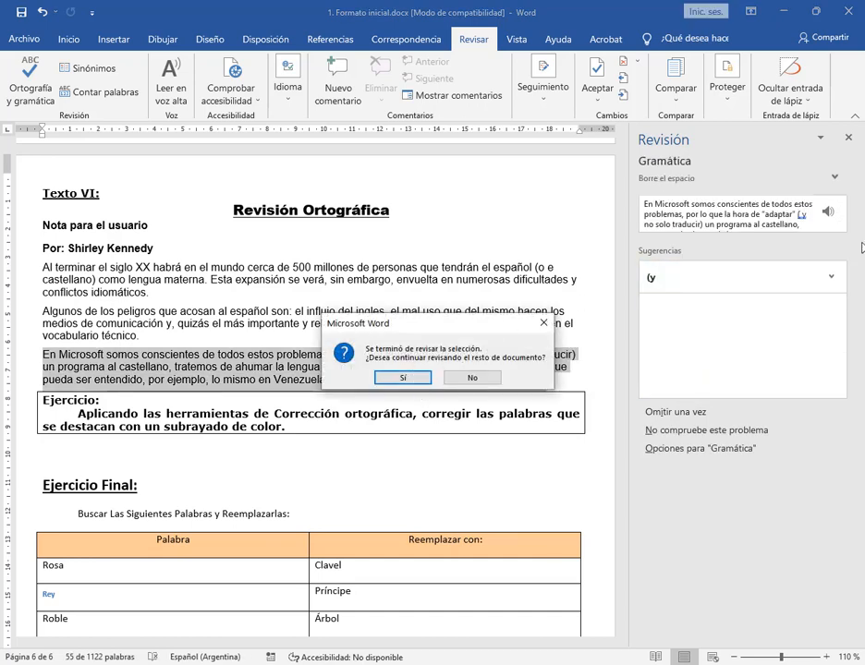
Continue the spelling and grammar check into the rest of the document, resuming it from Texto I's second paragraph
left_click(403, 377)
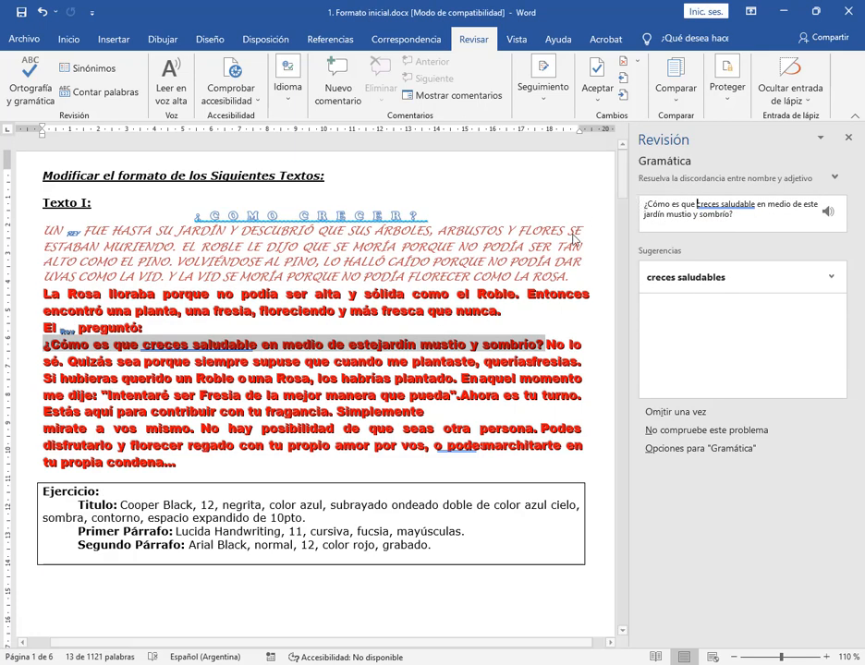
right_click(301, 380)
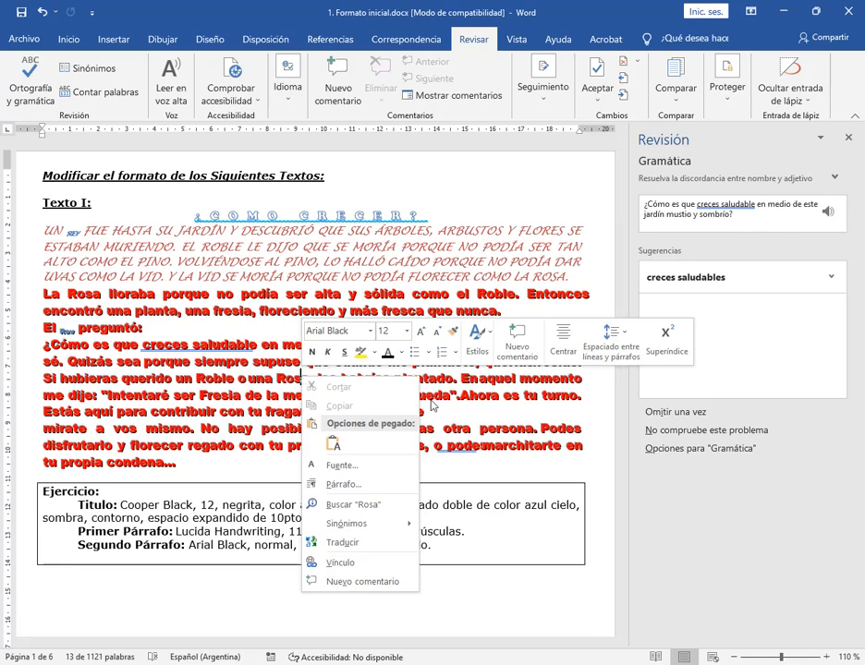
left_click(539, 425)
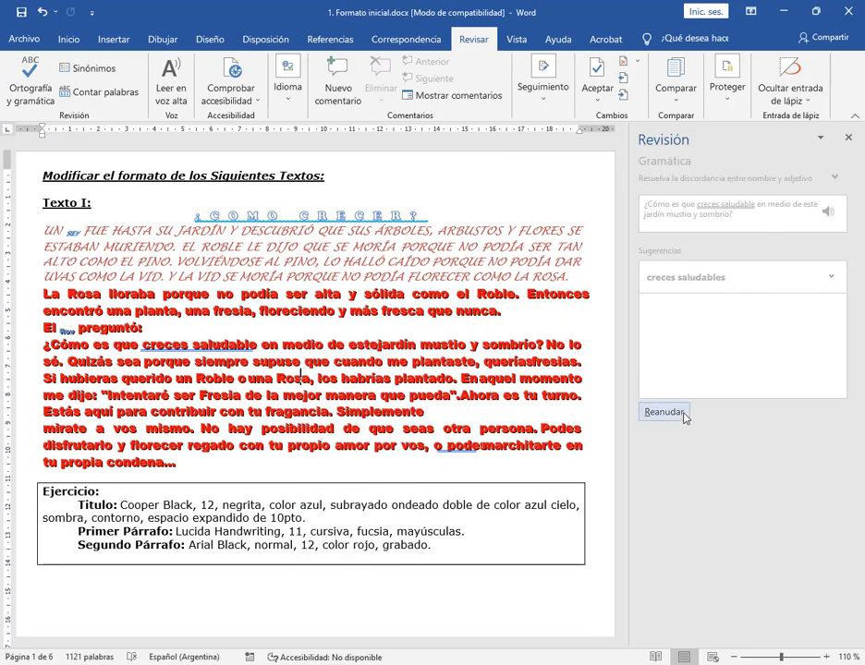
left_click(651, 412)
Return to Texto VI and inspect its corrected paragraphs for remaining spelling suggestions
left_click_drag(622, 189, 621, 573)
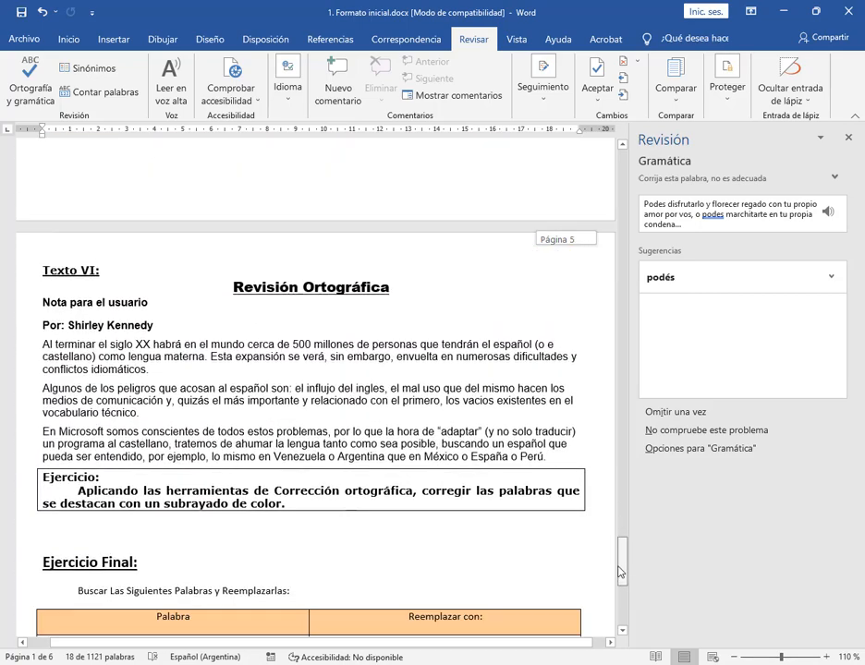
left_click(334, 446)
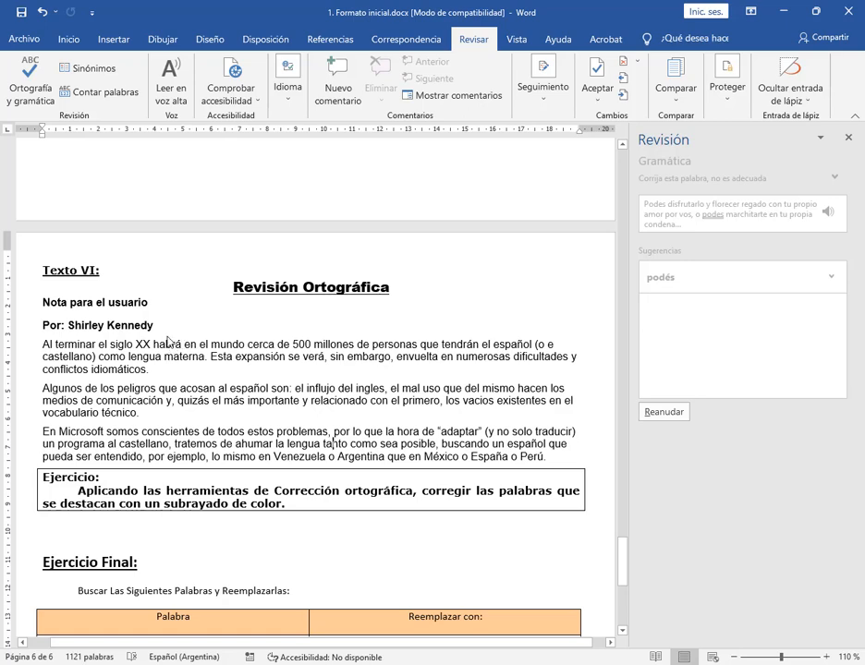
right_click(167, 329)
left_click(380, 380)
right_click(203, 374)
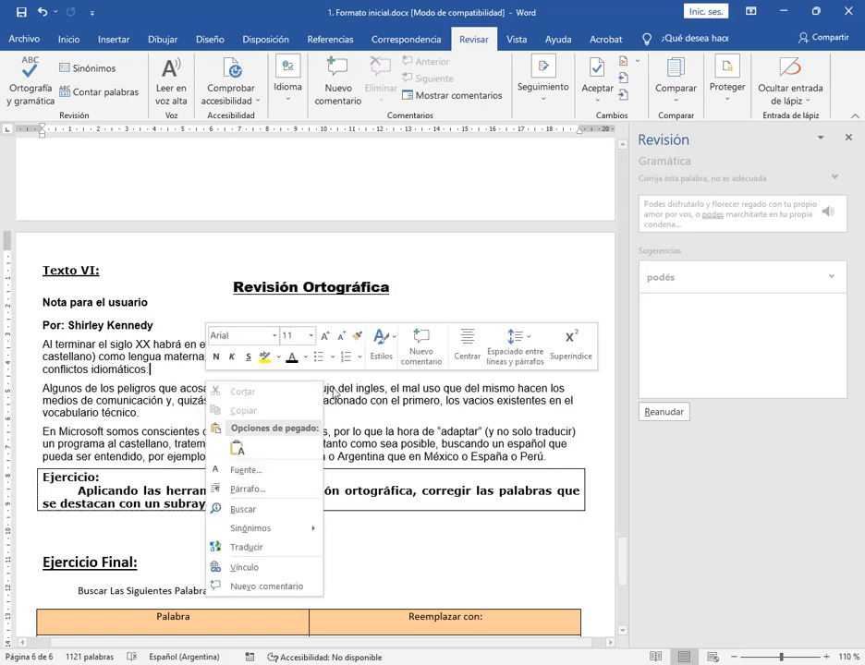
left_click(436, 421)
scroll(401, 404, "down", 3)
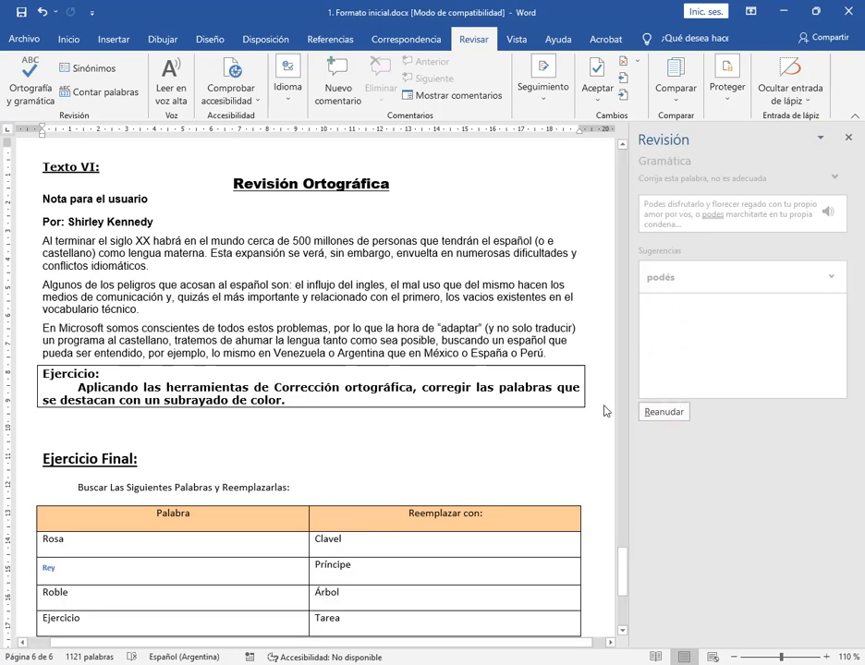
right_click(178, 243)
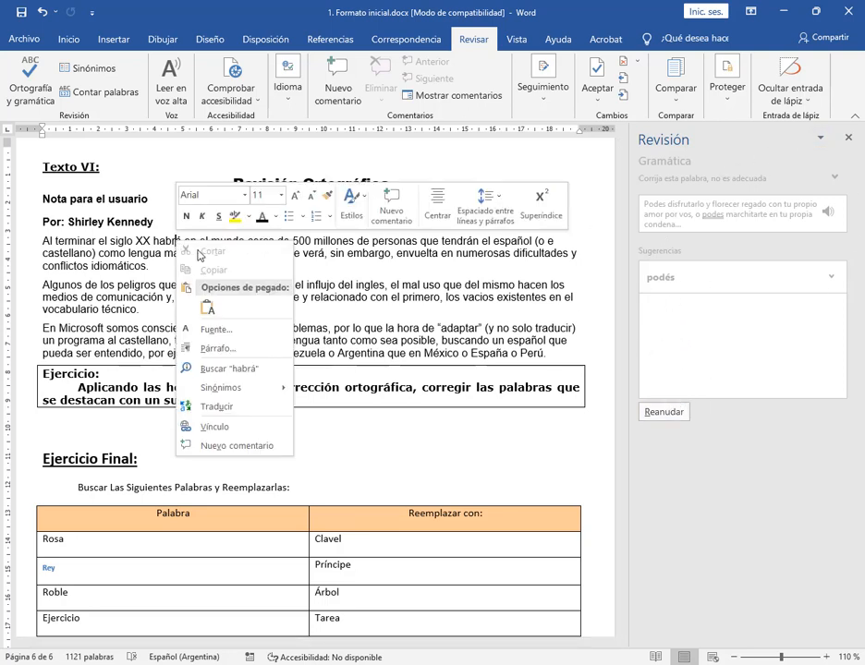
left_click(703, 316)
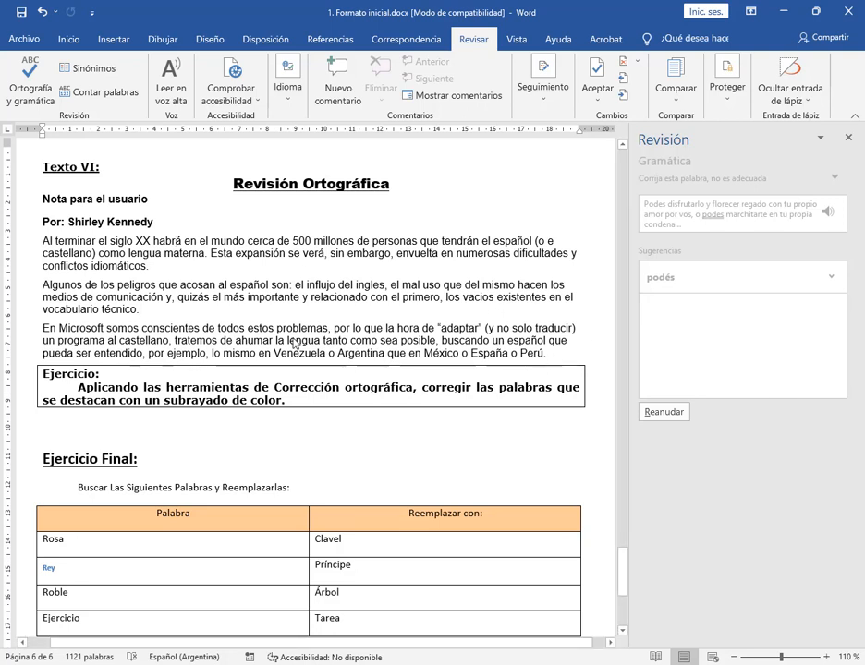
Run the spelling and grammar check again on Texto VI's three paragraphs, declining to check the rest of the document
left_click_drag(550, 354, 30, 242)
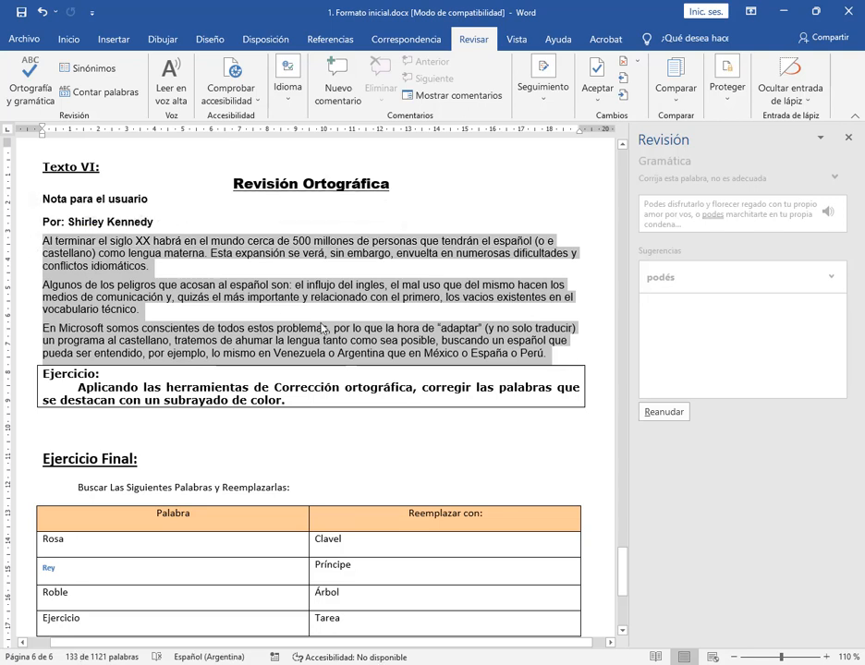
left_click(42, 83)
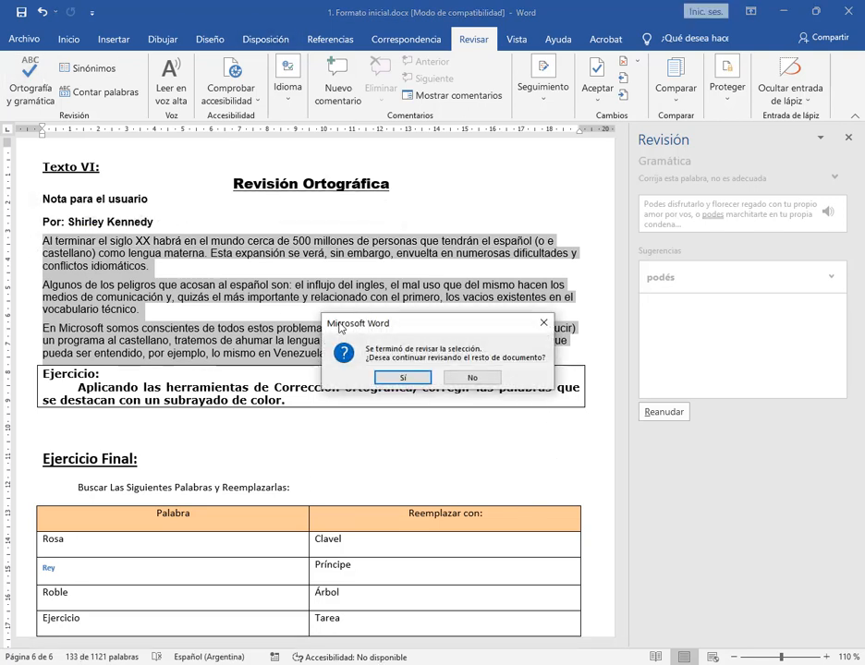
left_click_drag(382, 329, 431, 280)
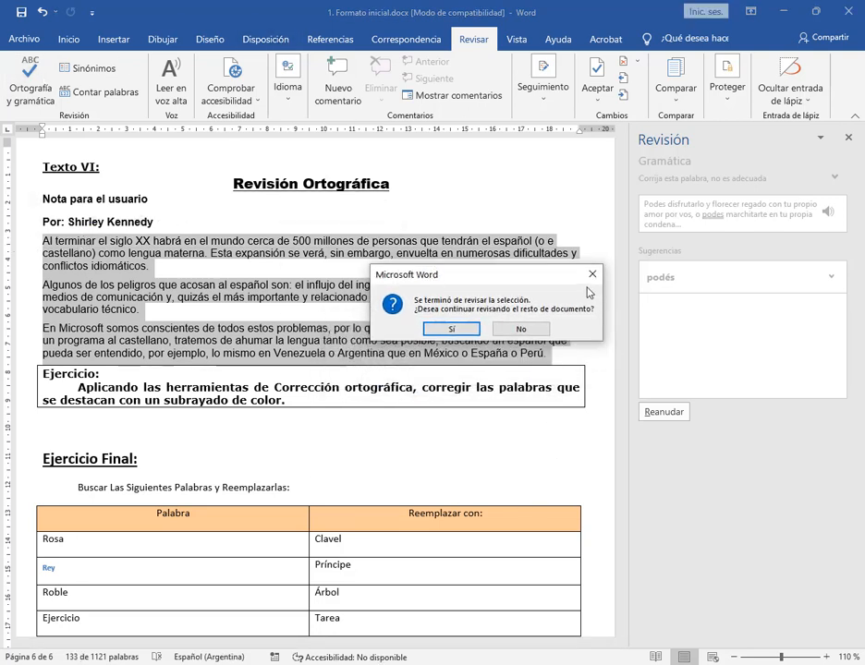
left_click_drag(552, 280, 522, 427)
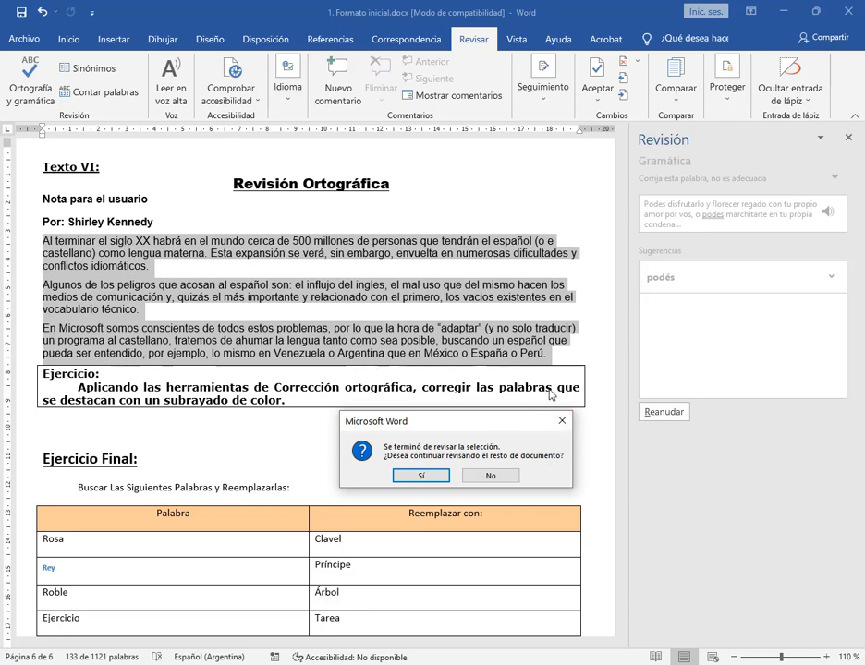
left_click_drag(500, 419, 500, 413)
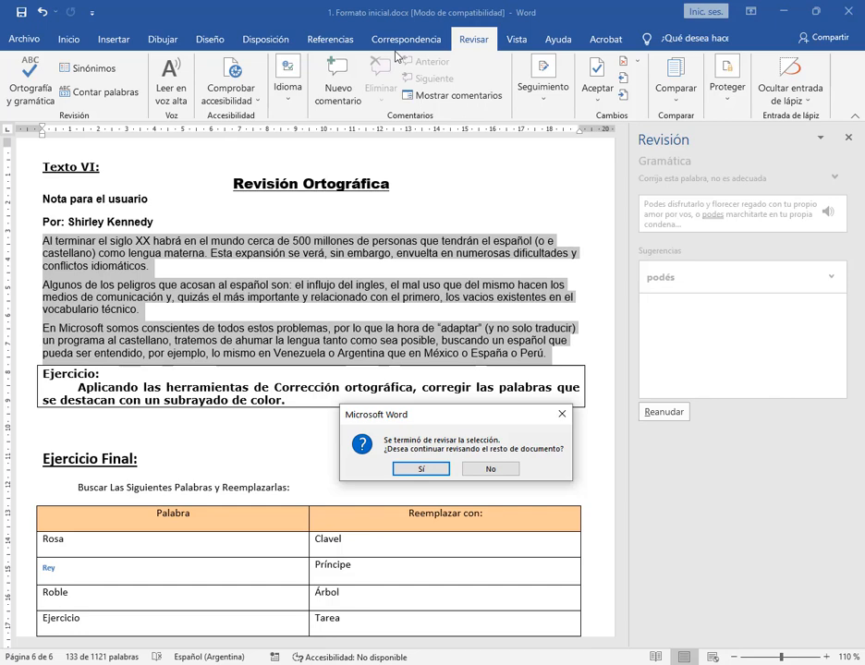
left_click(488, 469)
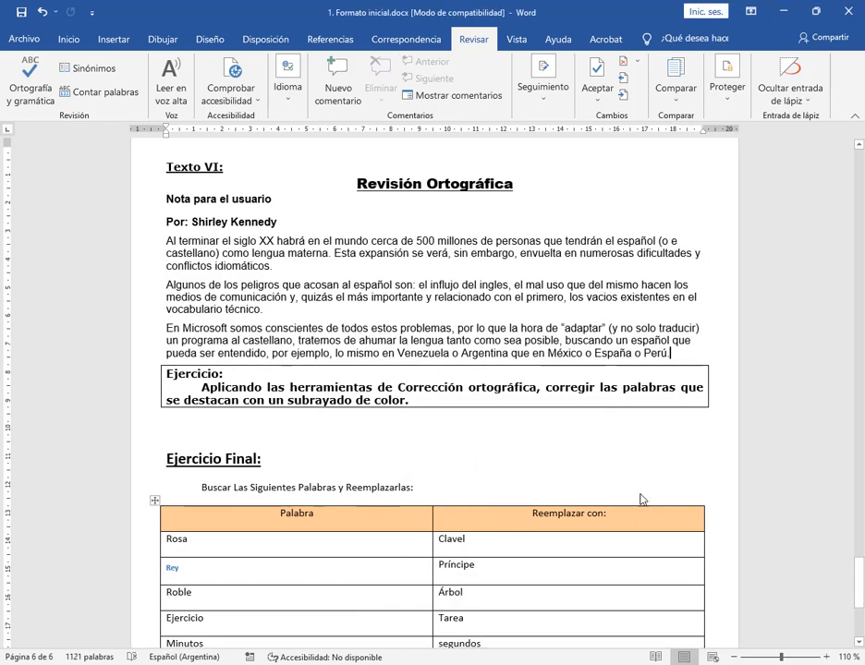
Go to the Ejercicio Final section with the word replacement table and save the document
scroll(623, 422, "down", 2)
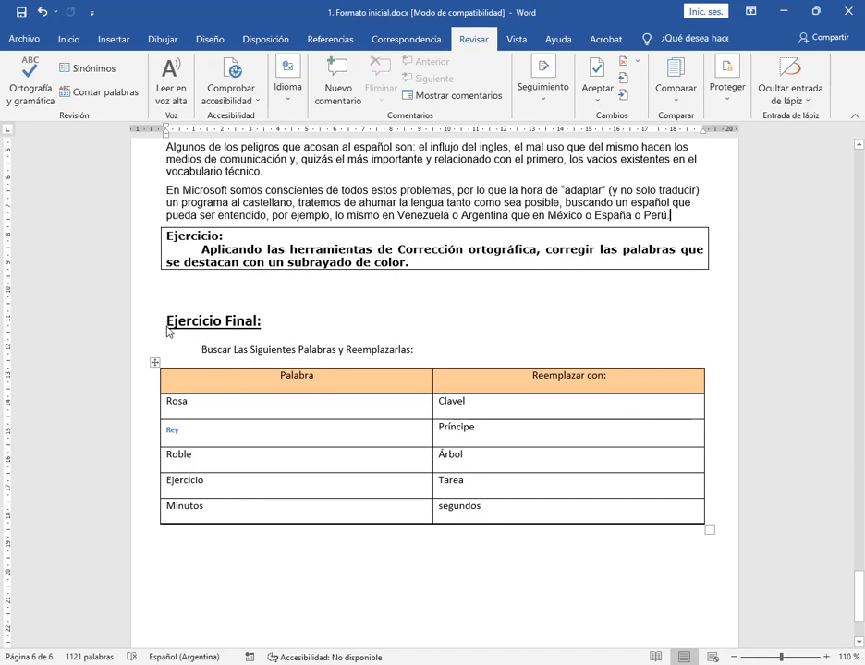
left_click_drag(168, 321, 268, 320)
left_click(335, 351)
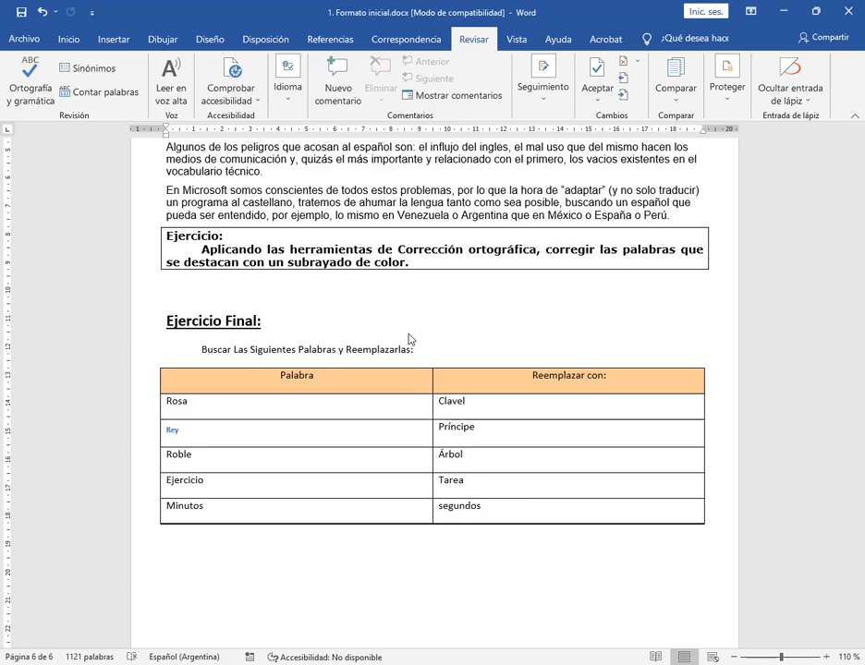
left_click(21, 12)
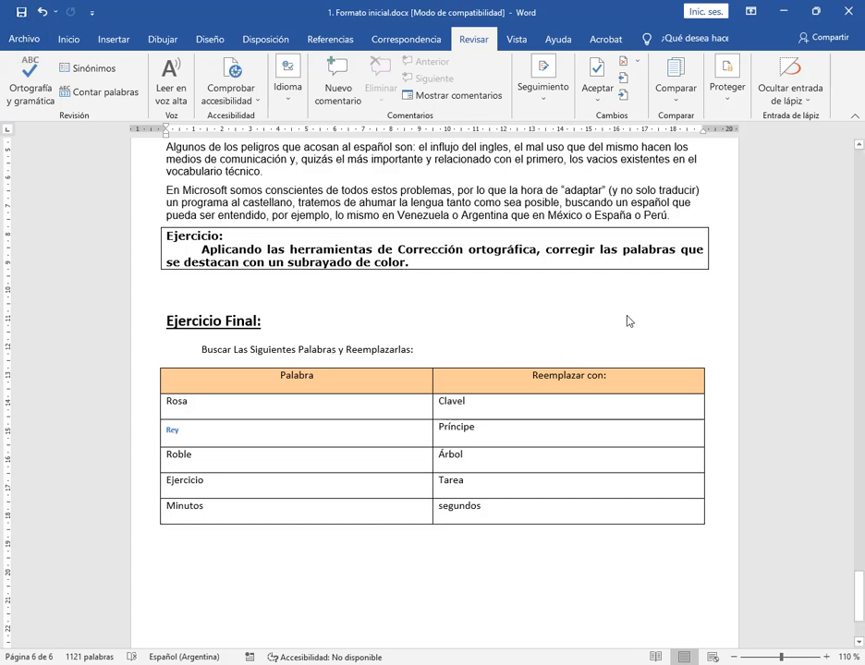
Set up a find-and-replace from the Ejercicio Final heading, searching for "Rosa" and replacing it with "Clavel"
key("Up")
left_click(70, 40)
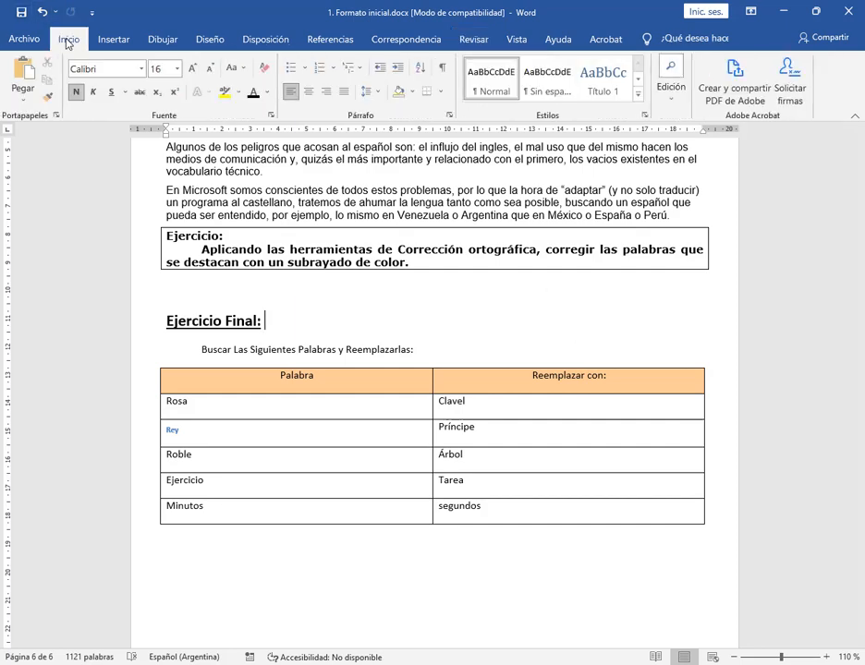
left_click(491, 41)
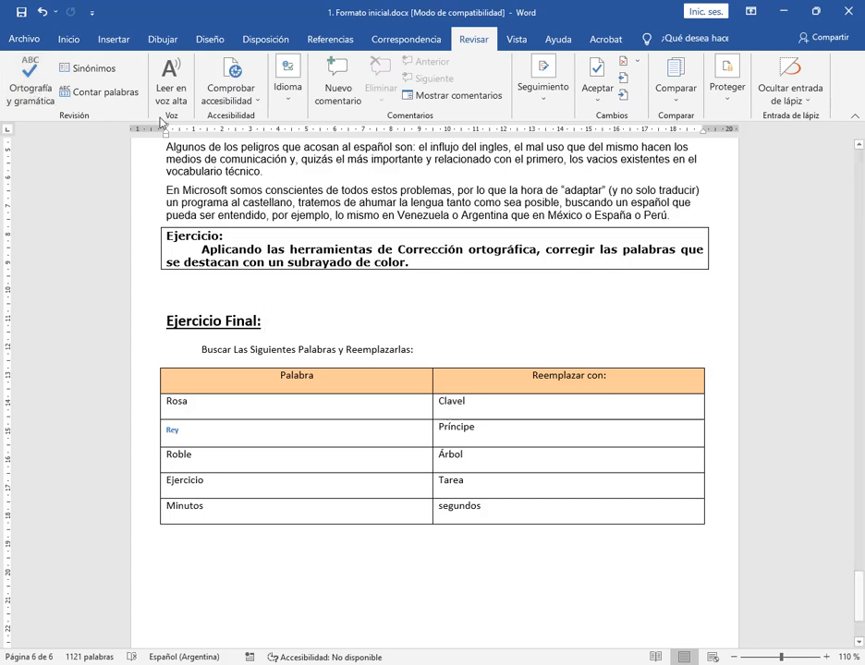
left_click(77, 44)
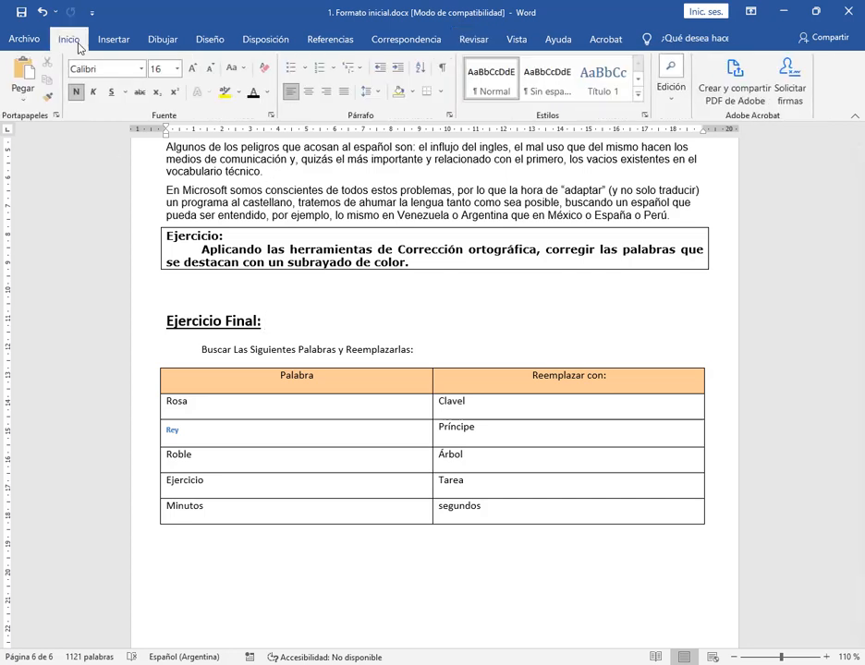
left_click(683, 103)
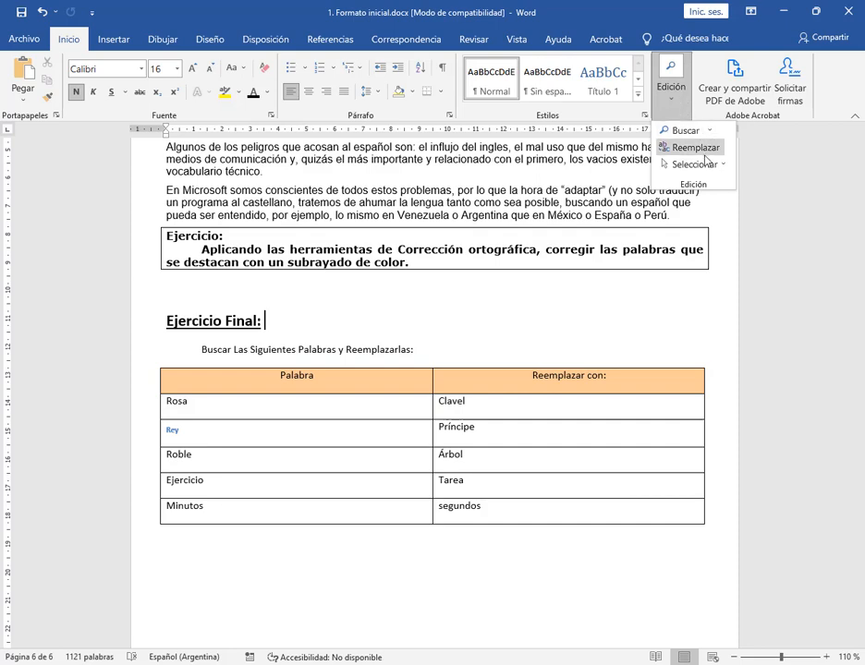
left_click(695, 147)
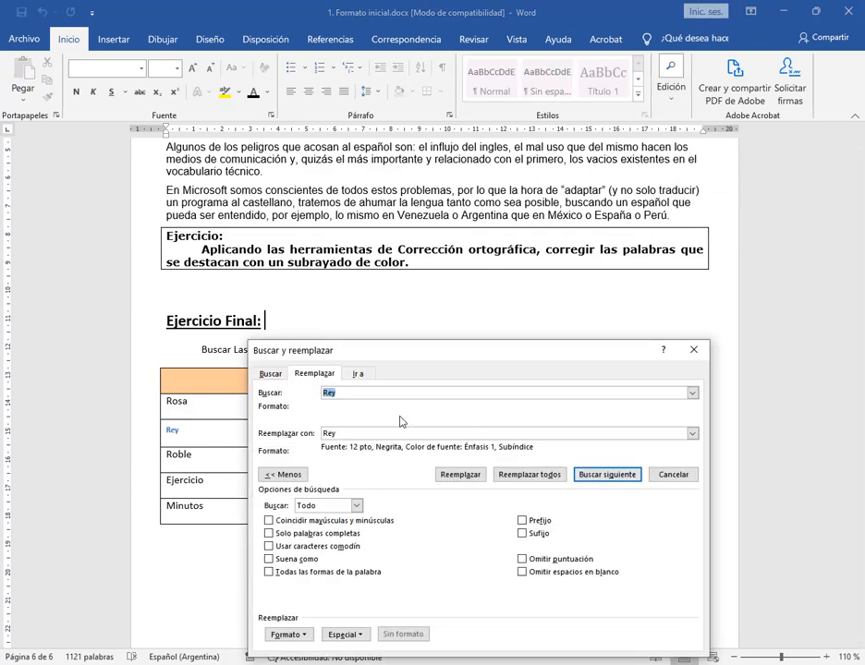
left_click_drag(450, 347, 460, 54)
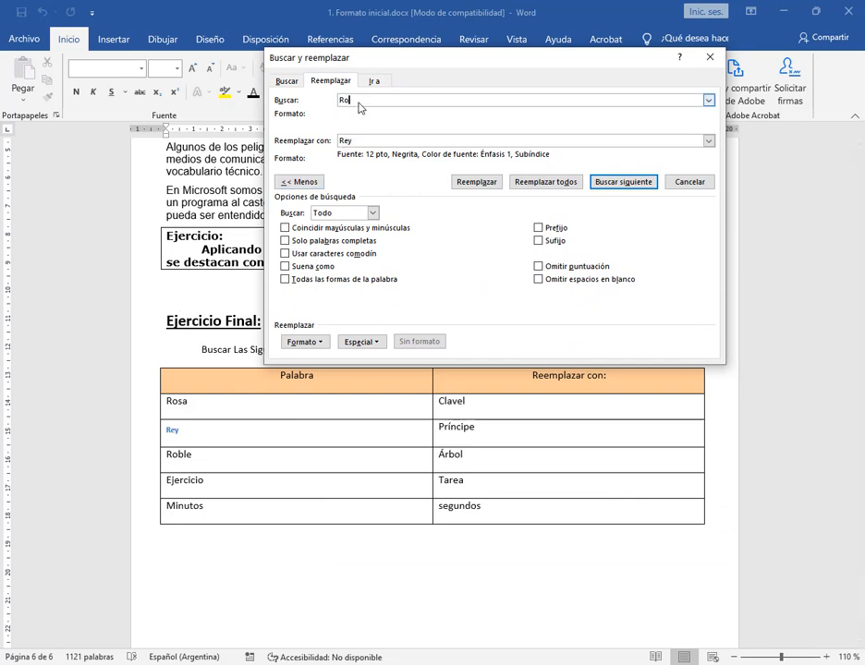
key("Tab")
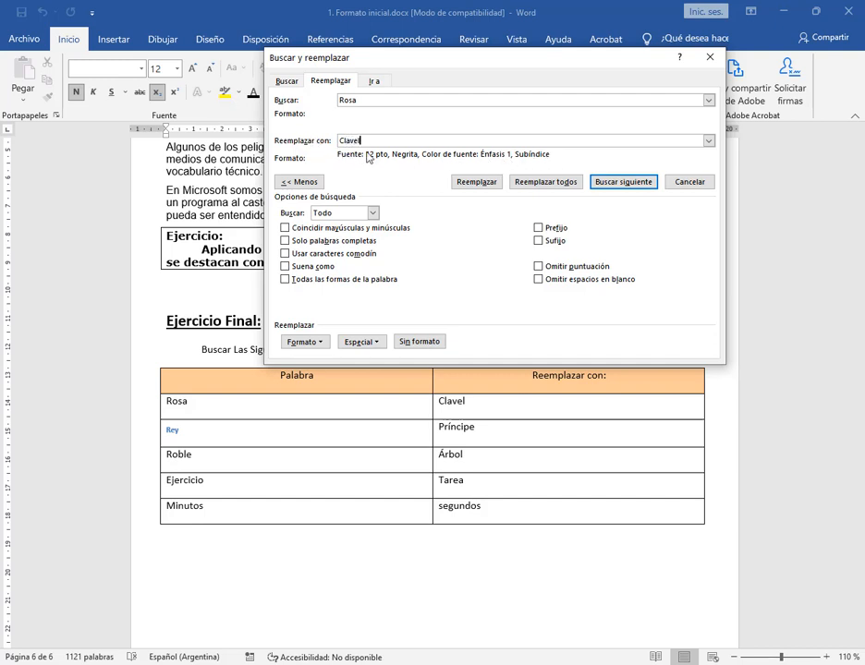
Clear the font formatting attached to the replacement text "Clavel" in the find-and-replace settings
left_click_drag(368, 141, 337, 142)
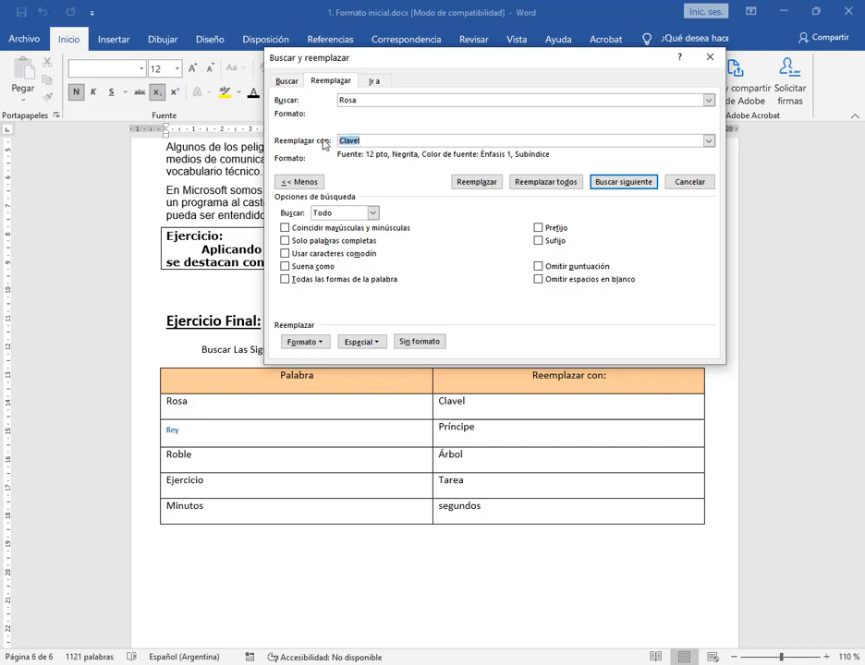
left_click(415, 344)
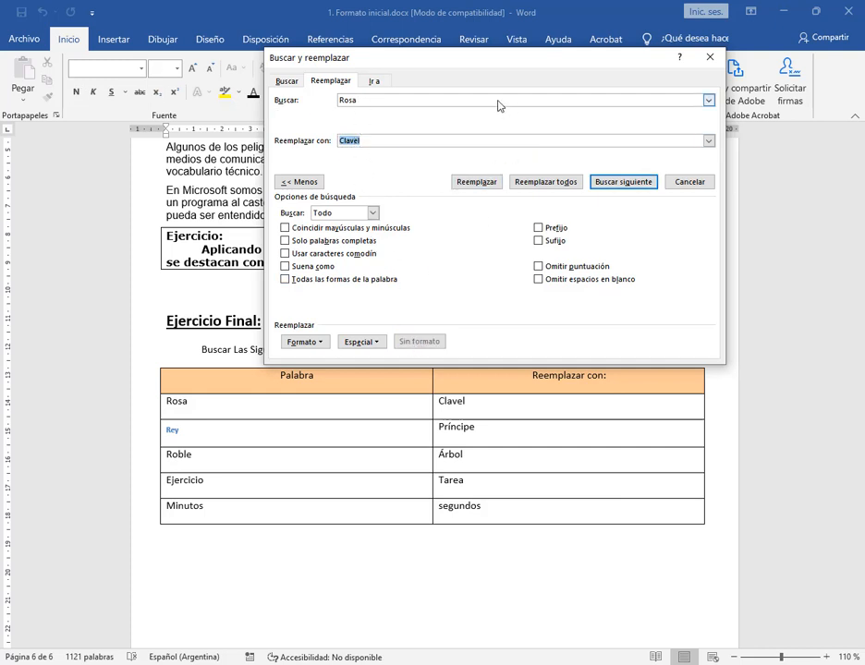
left_click_drag(501, 54, 470, 42)
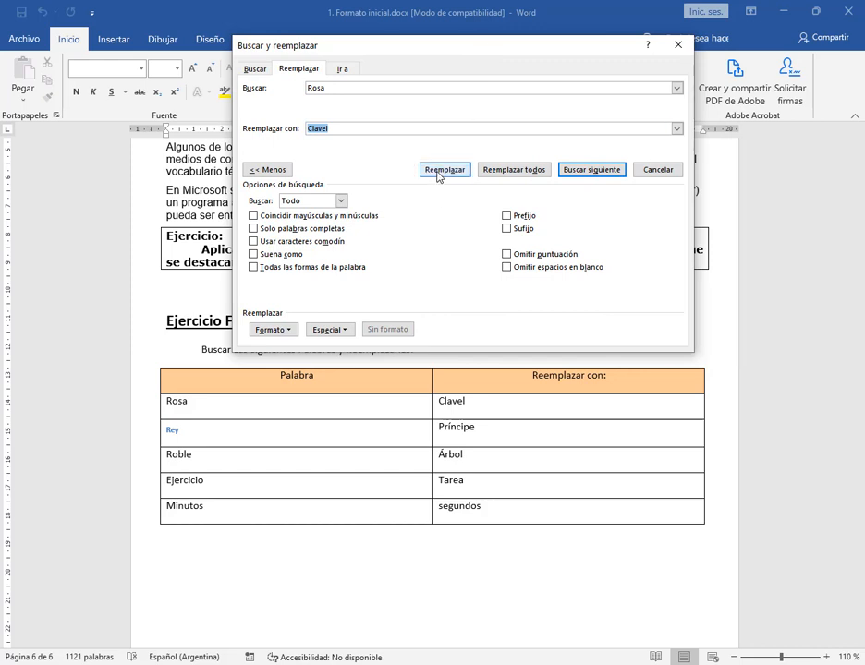
Replace "Rosa" with "Clavel" in the table's first row, then in all remaining occurrences in the document
left_click(448, 170)
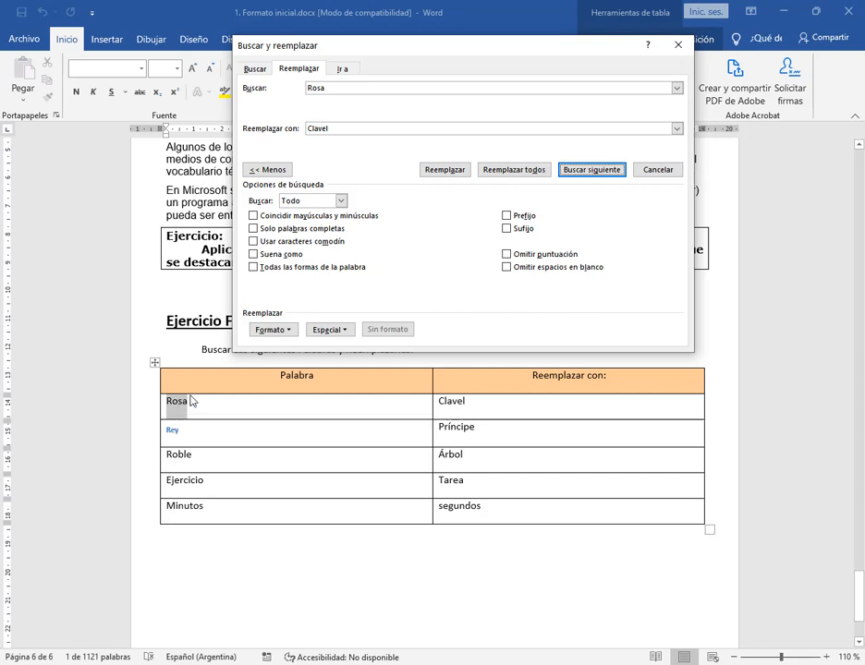
left_click(457, 176)
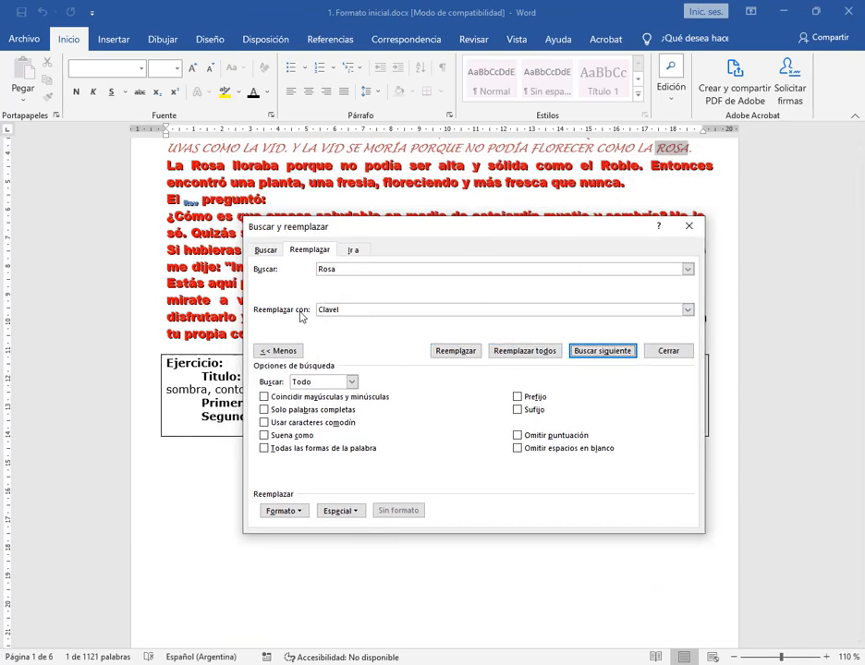
left_click(555, 352)
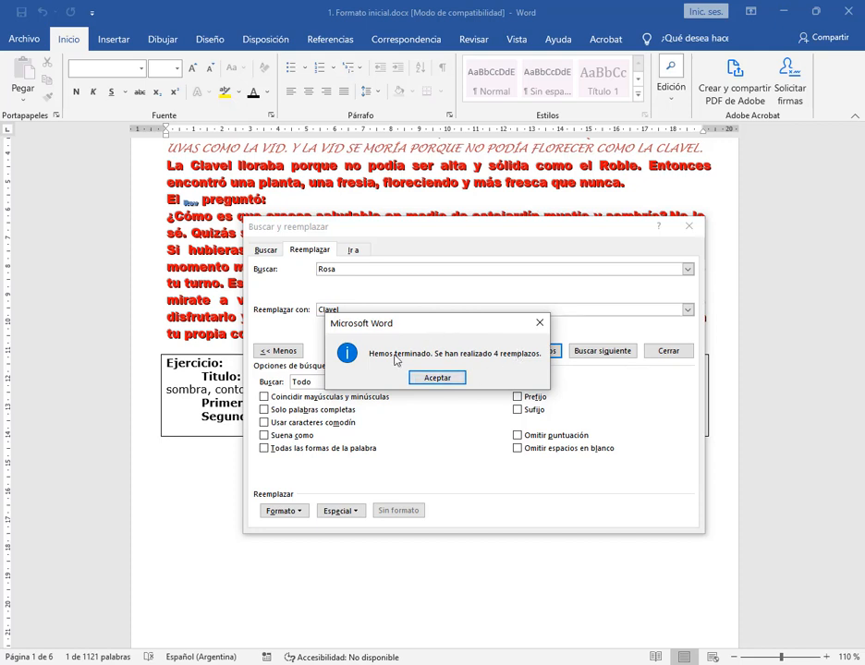
left_click(420, 377)
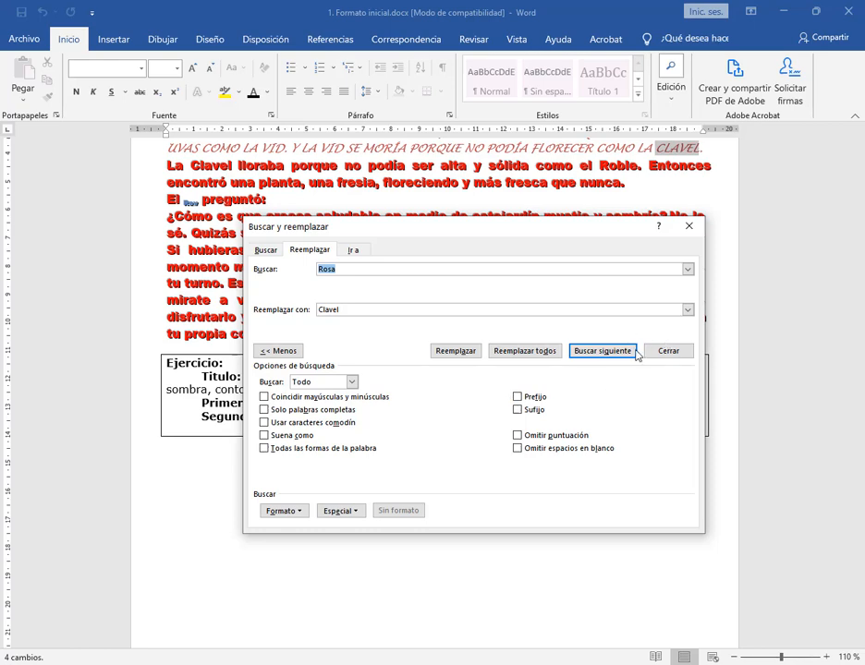
Return to the word table and replace every occurrence of "Rey" with "Príncipe" throughout the document
scroll(781, 332, "down", 20)
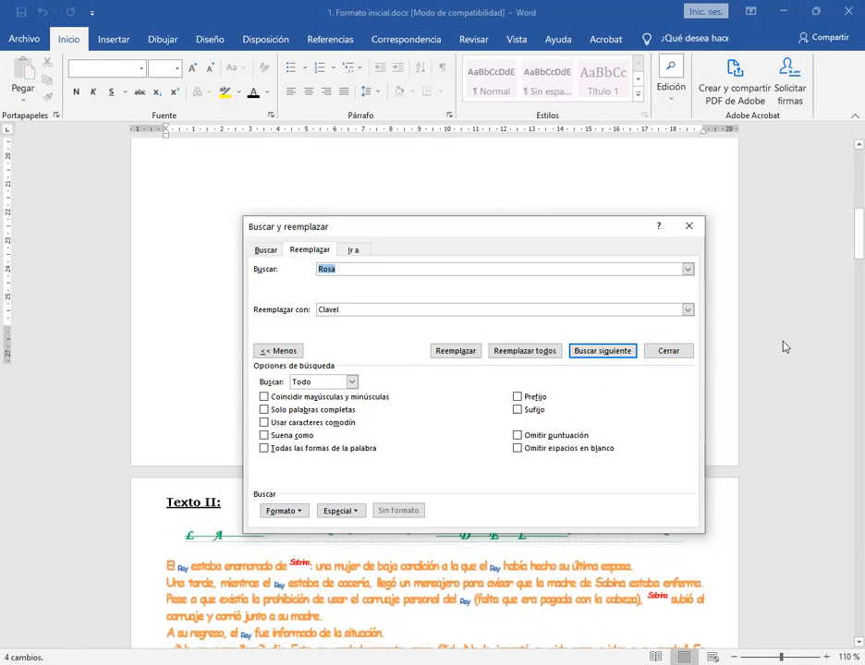
scroll(792, 344, "down", 3)
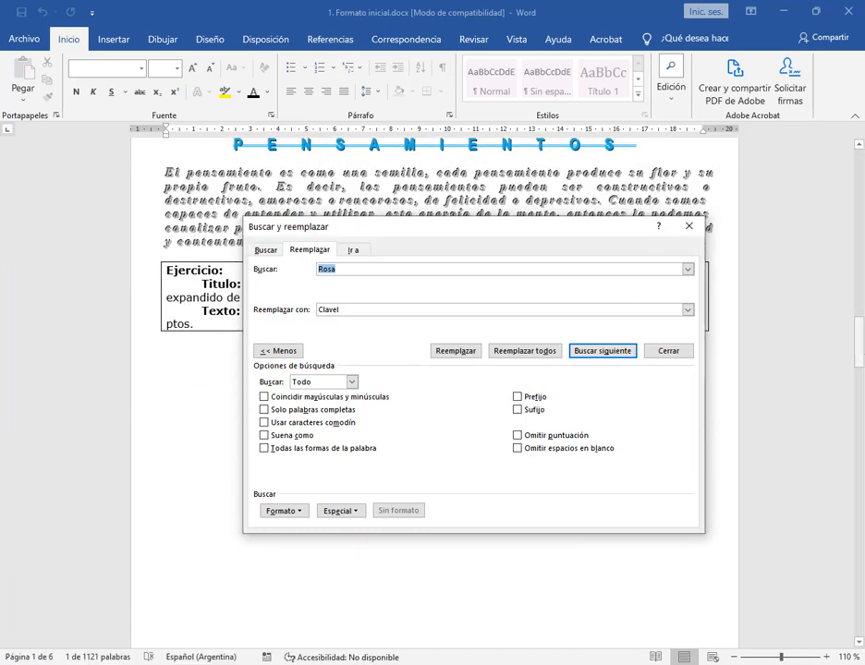
left_click_drag(859, 331, 859, 592)
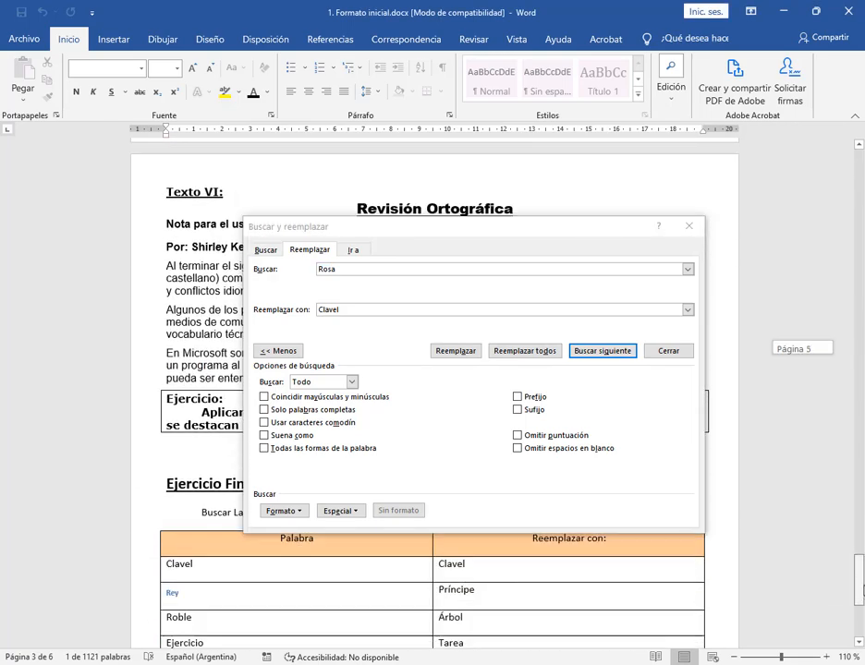
left_click_drag(421, 231, 355, 156)
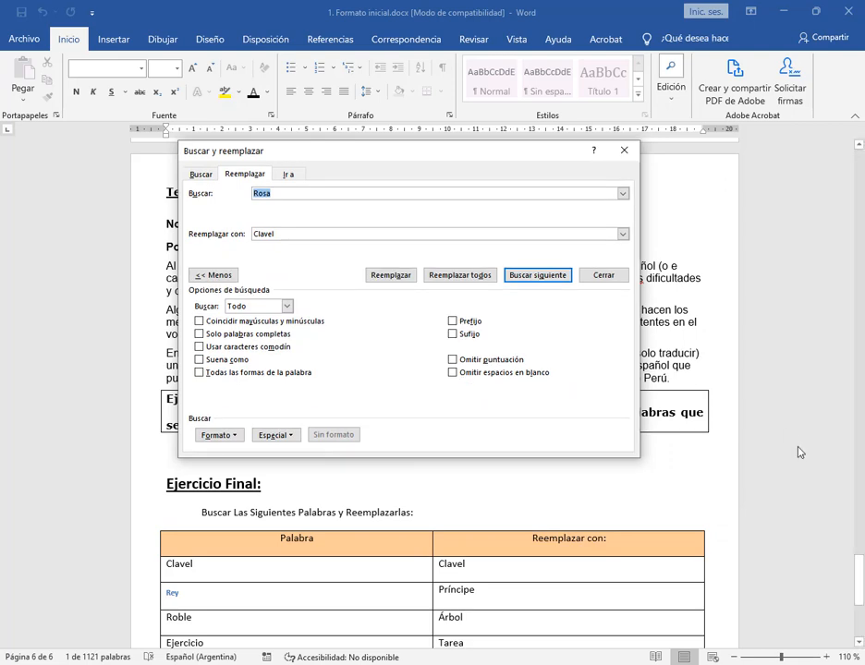
scroll(800, 455, "down", 3)
scroll(703, 421, "up", 1)
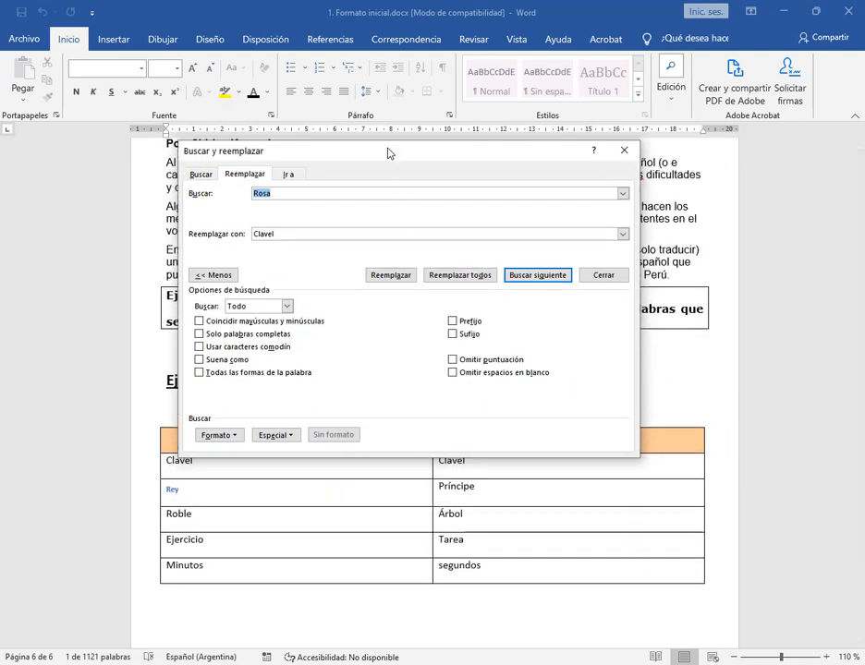
left_click_drag(388, 152, 457, 109)
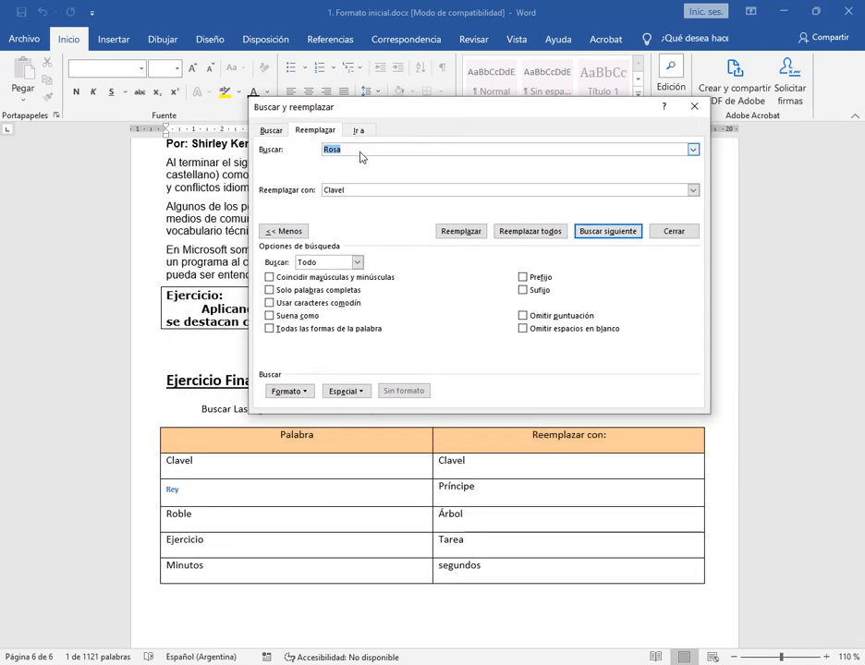
type("Rey")
left_click_drag(353, 193, 320, 192)
type("Príncipe")
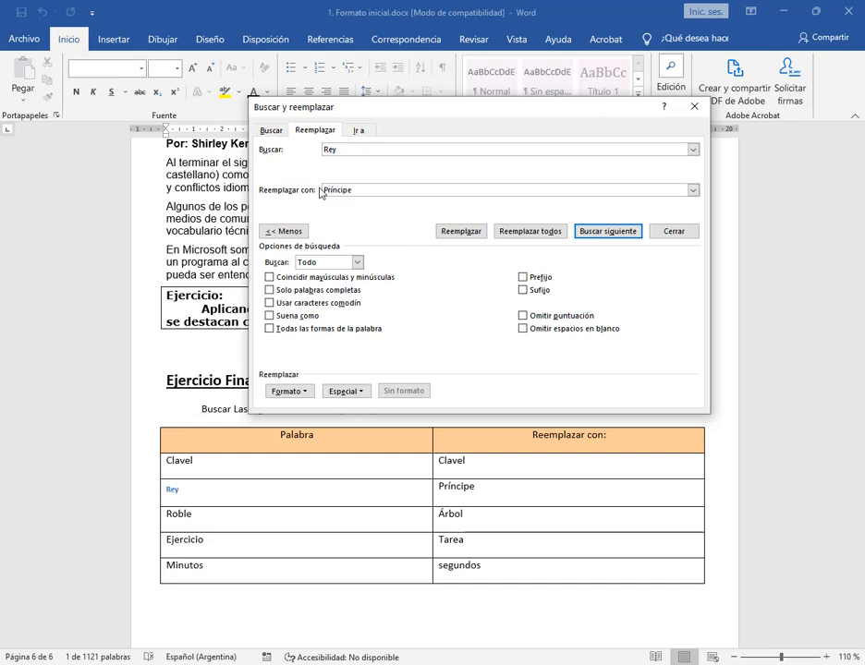
left_click(550, 233)
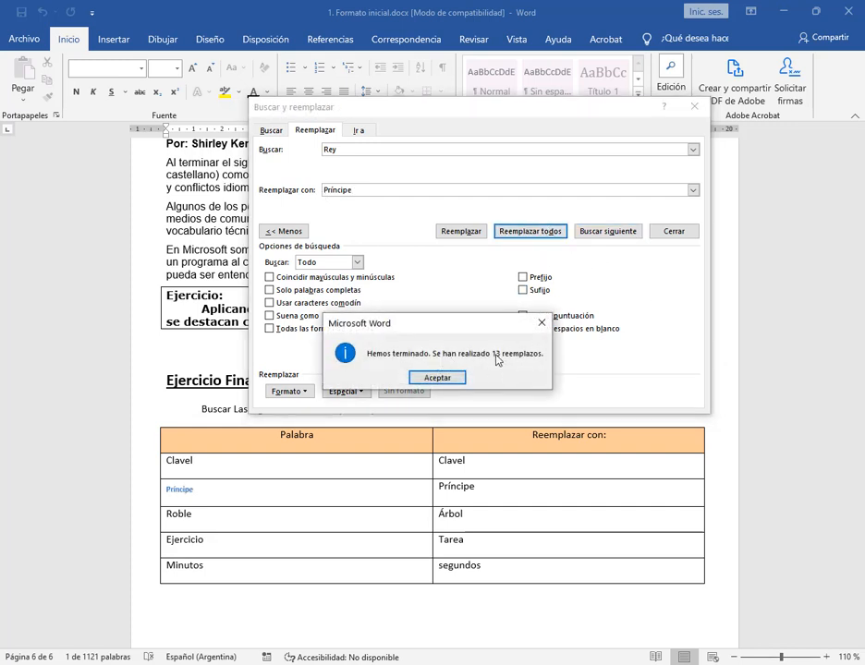
left_click(449, 382)
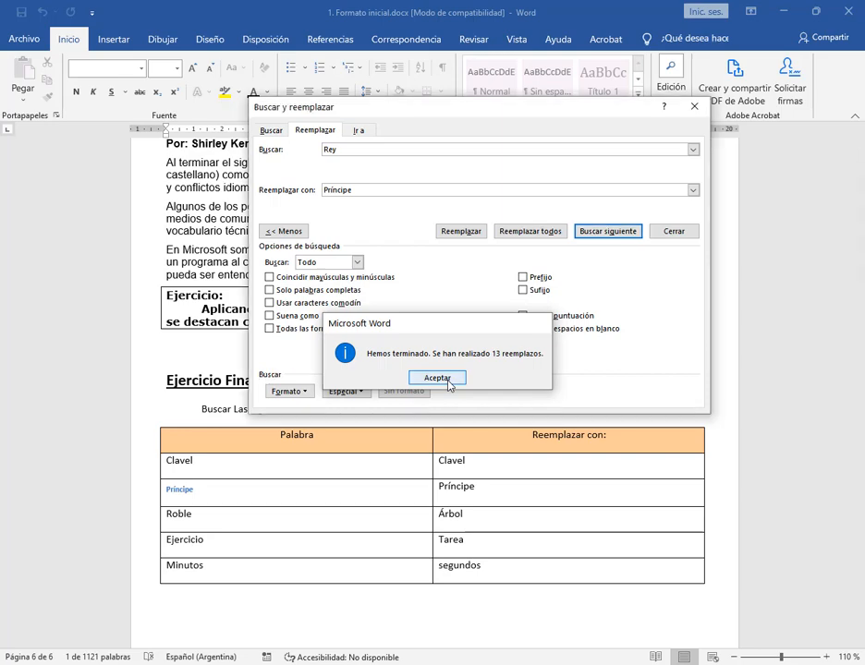
Replace every occurrence of "Roble" with "Árbol" throughout the document, following the table's third row
left_click_drag(862, 203, 863, 596)
scroll(518, 467, "down", 3)
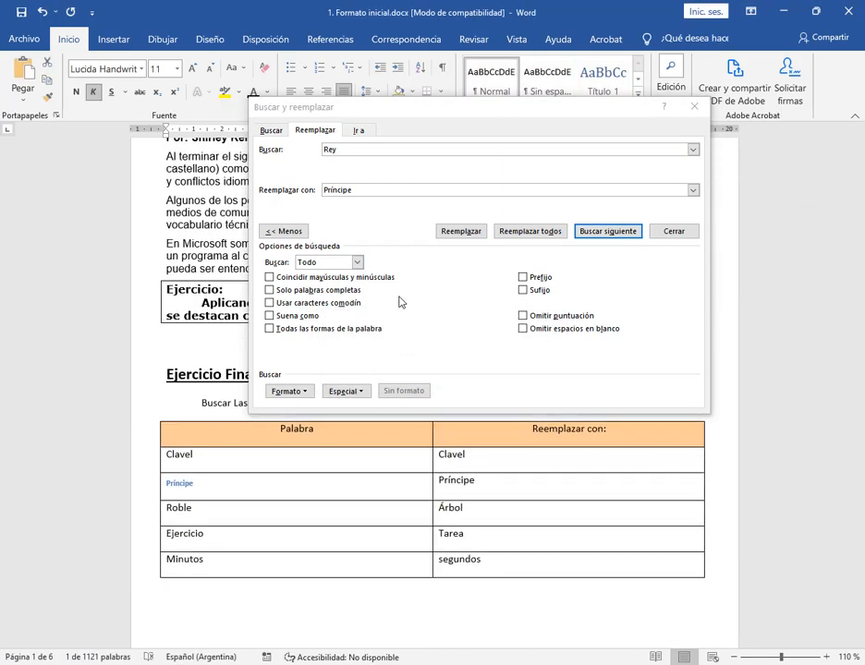
left_click_drag(357, 154, 265, 152)
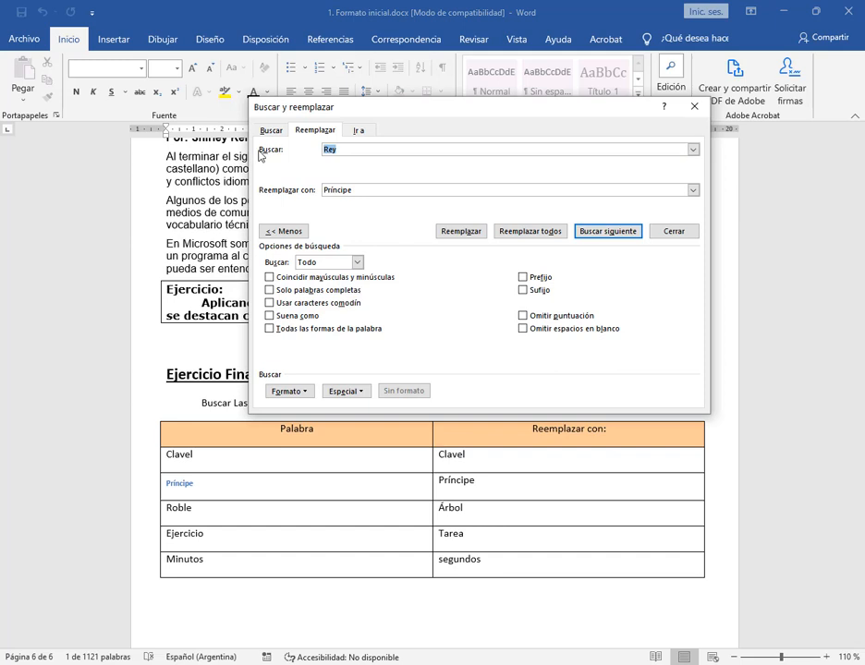
type("Roble")
key("Tab")
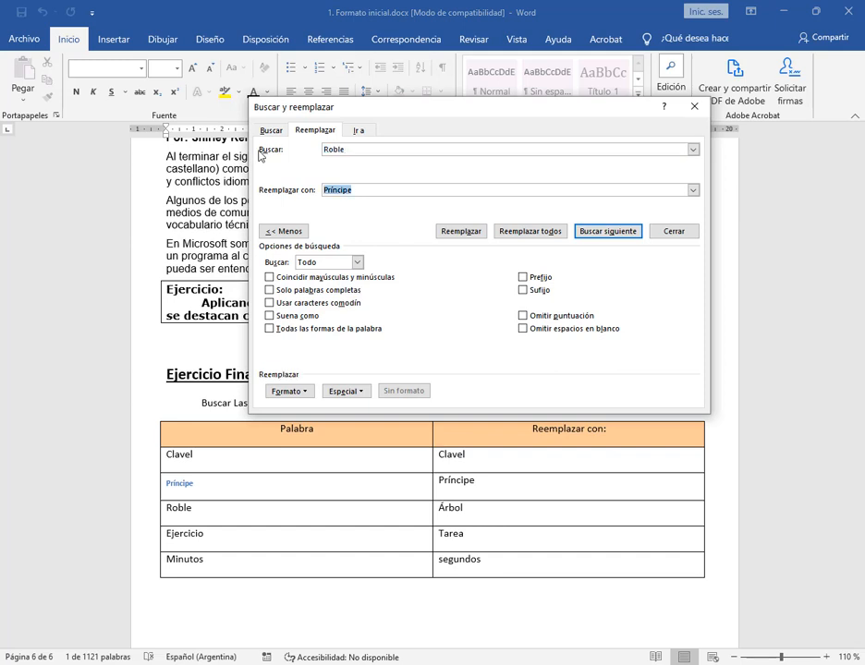
type("Árbol")
left_click(544, 231)
left_click(435, 363)
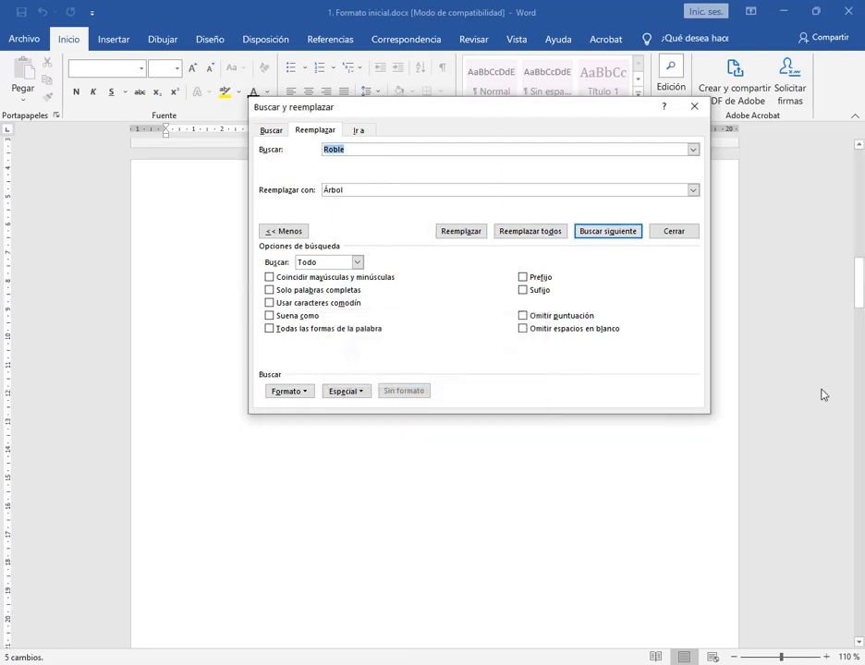
Replace every occurrence of "Ejercicio" with "Tarea" throughout the document, including the section headings
left_click_drag(863, 210, 863, 610)
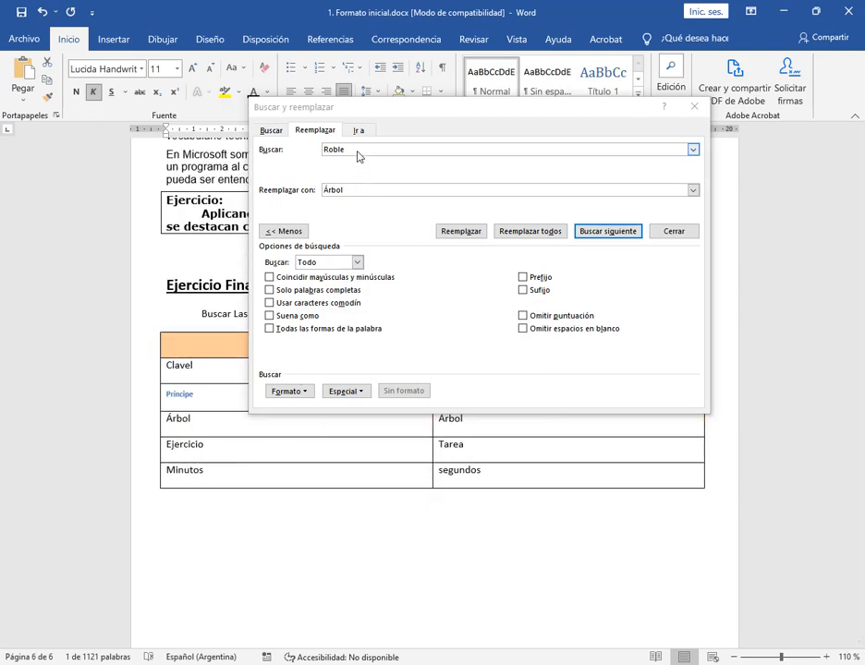
left_click(282, 153)
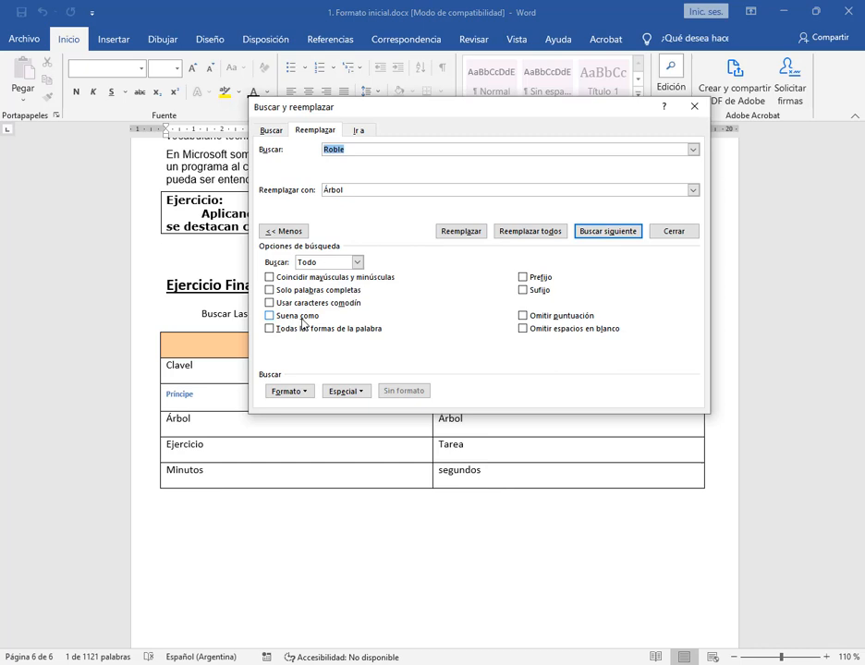
type("Ejercic")
type("io")
key("Tab")
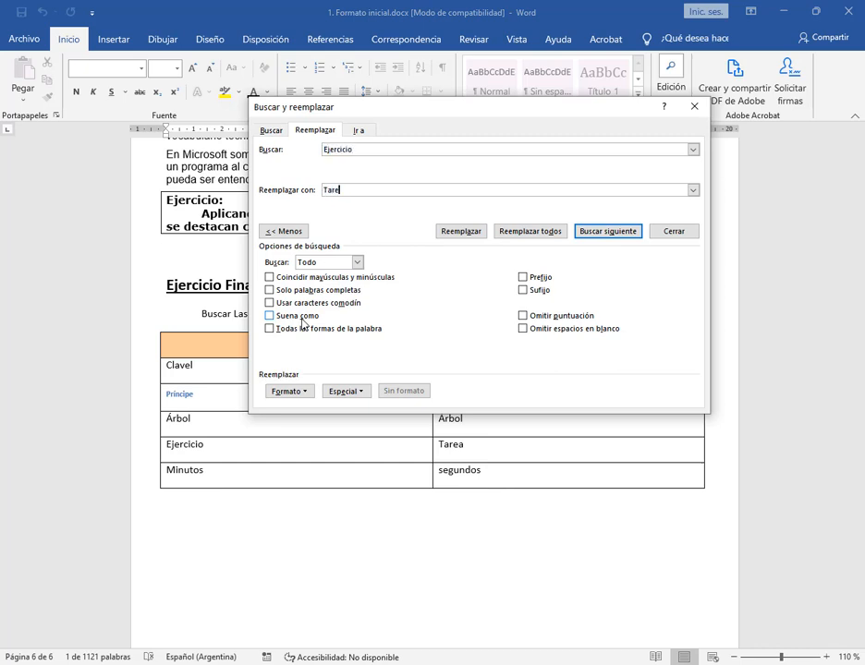
left_click(517, 231)
left_click(460, 377)
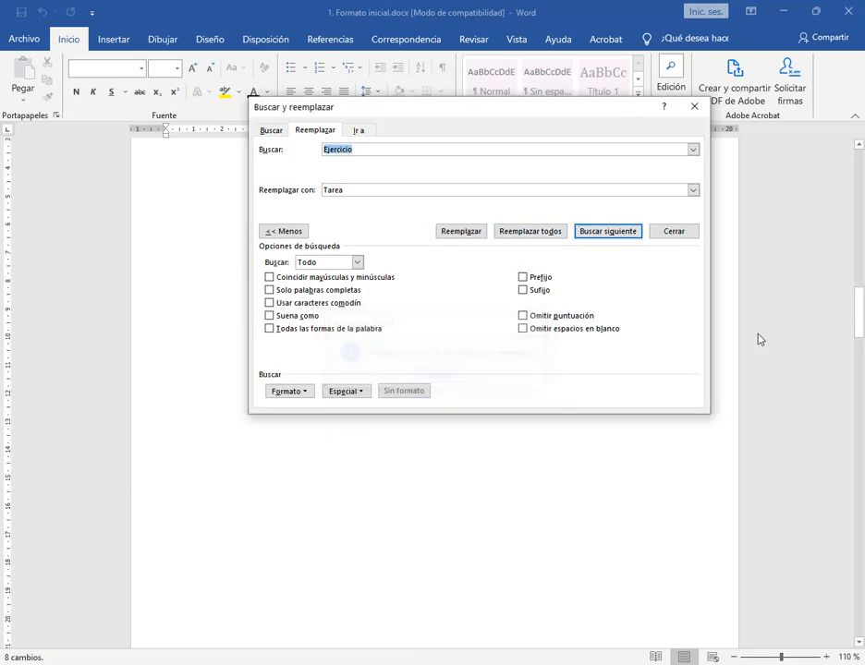
Replace every occurrence of "Minutos" with "Segundos" throughout the document and close the find-and-replace dialog
left_click_drag(864, 191, 861, 279)
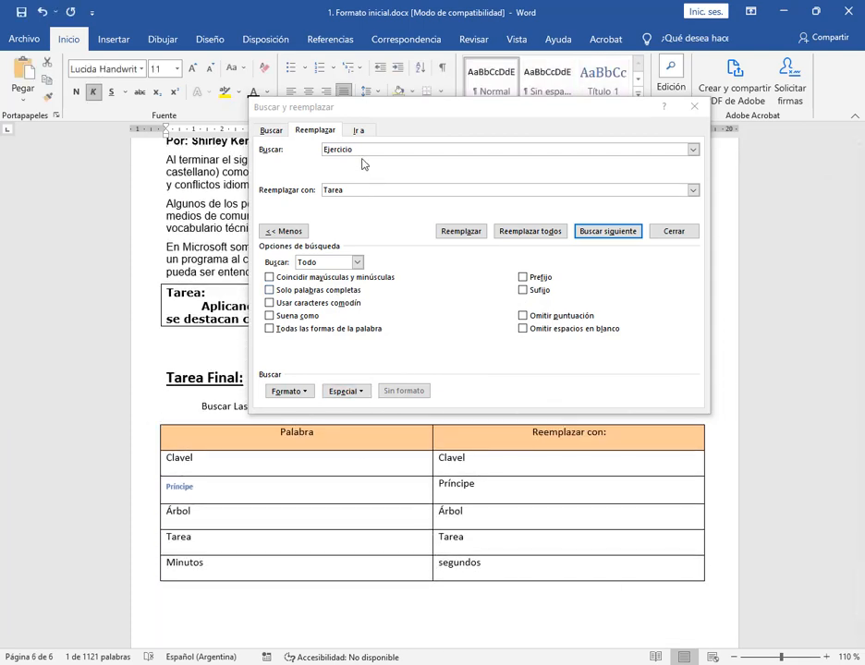
left_click(252, 151)
type("Minutos")
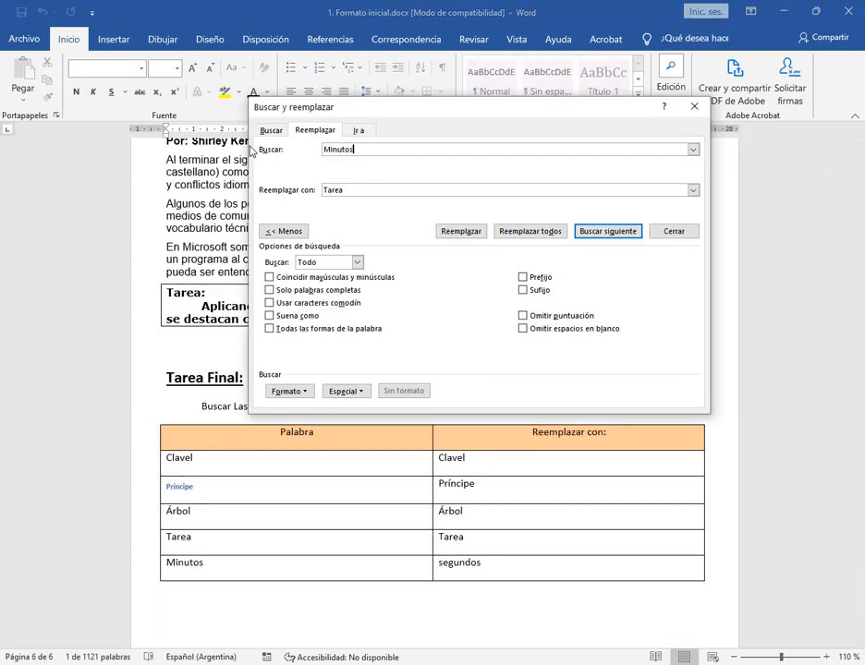
key("Tab")
type("S")
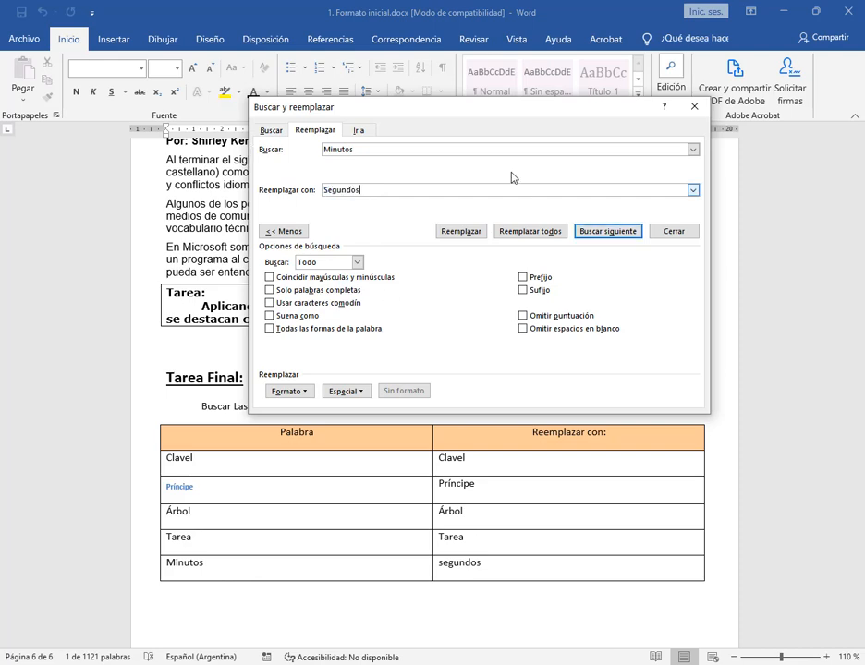
left_click(528, 231)
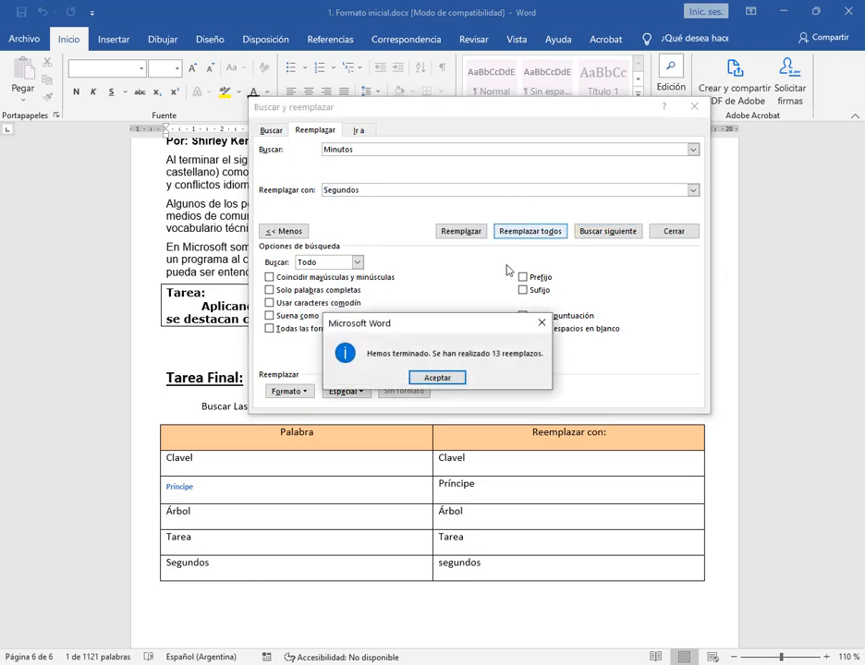
left_click(453, 381)
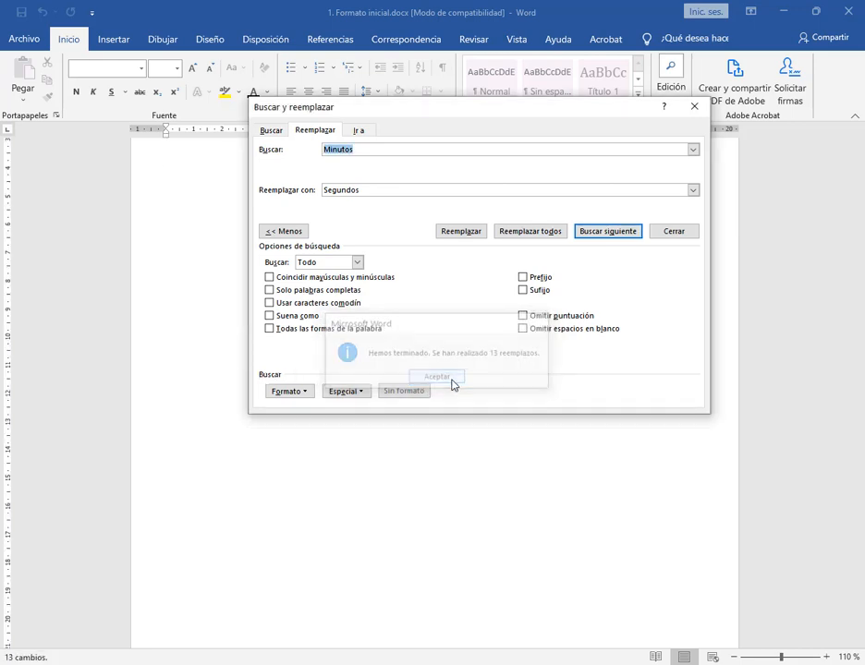
left_click(671, 233)
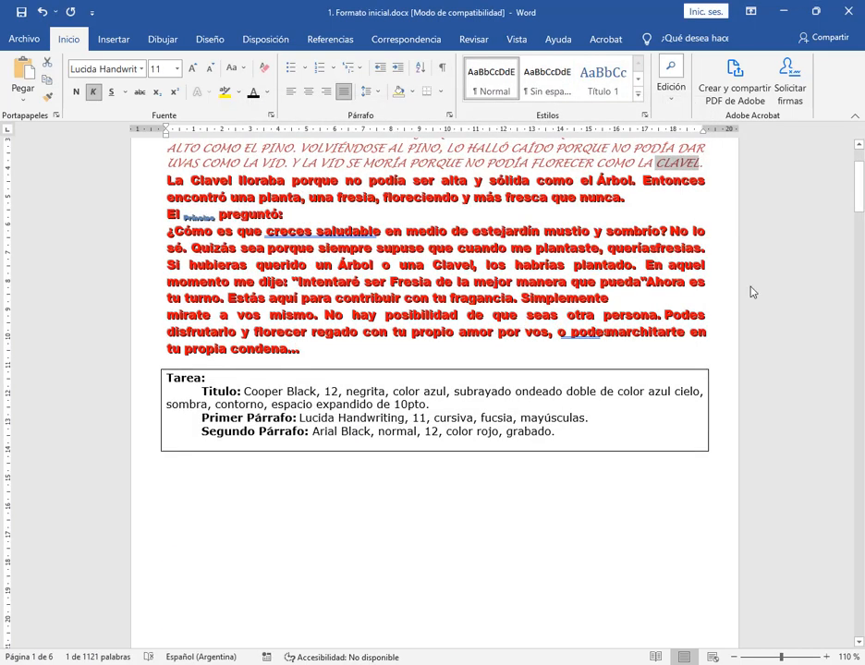